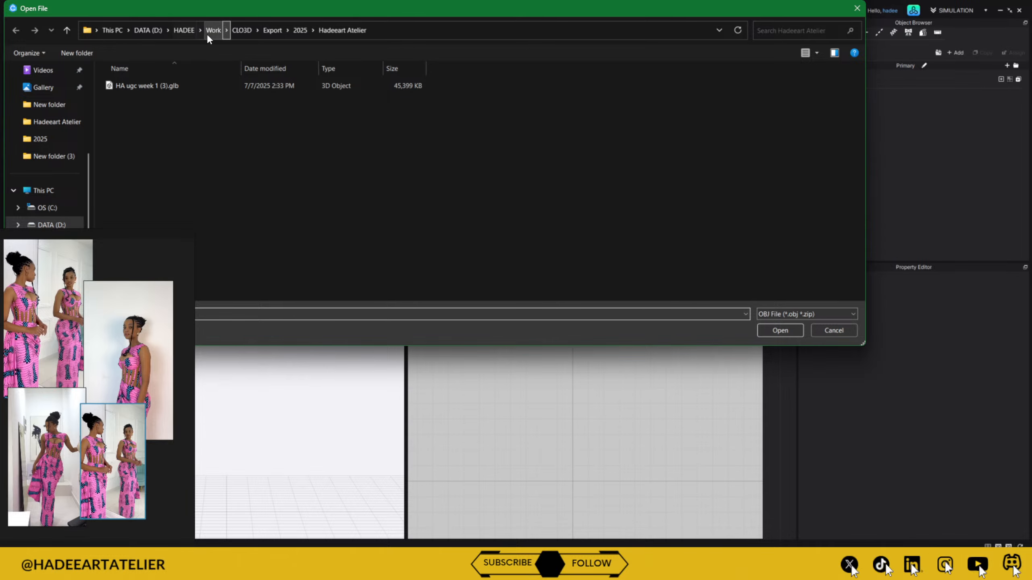
- Open the OBJ file "HA UGC Week 2 (2b)" from the Hadeeart Atelier folder under Work > Blender > Export > 2025
{"action": "left_click", "coordinate": [213, 31]}
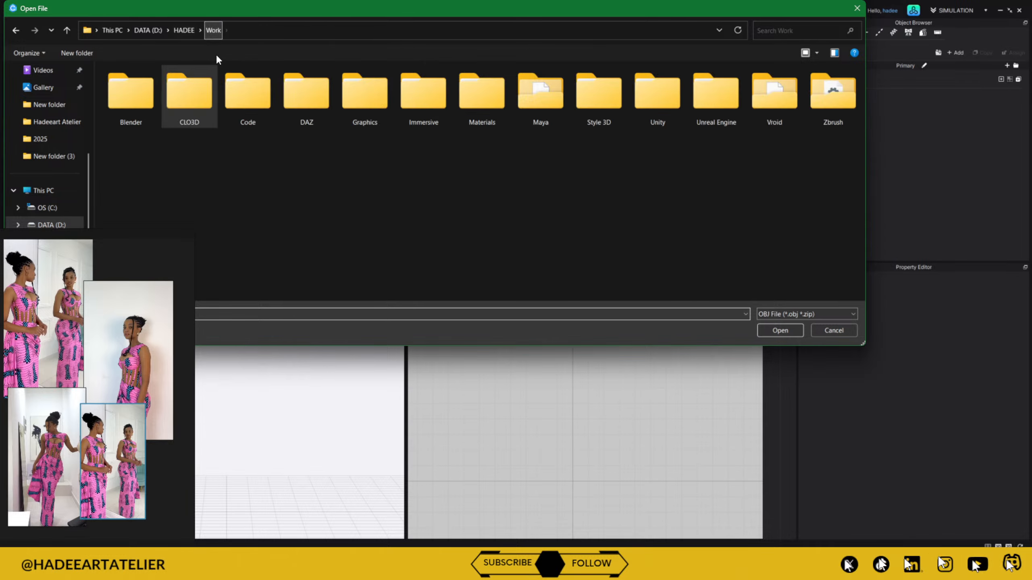
{"action": "double_click", "coordinate": [130, 106]}
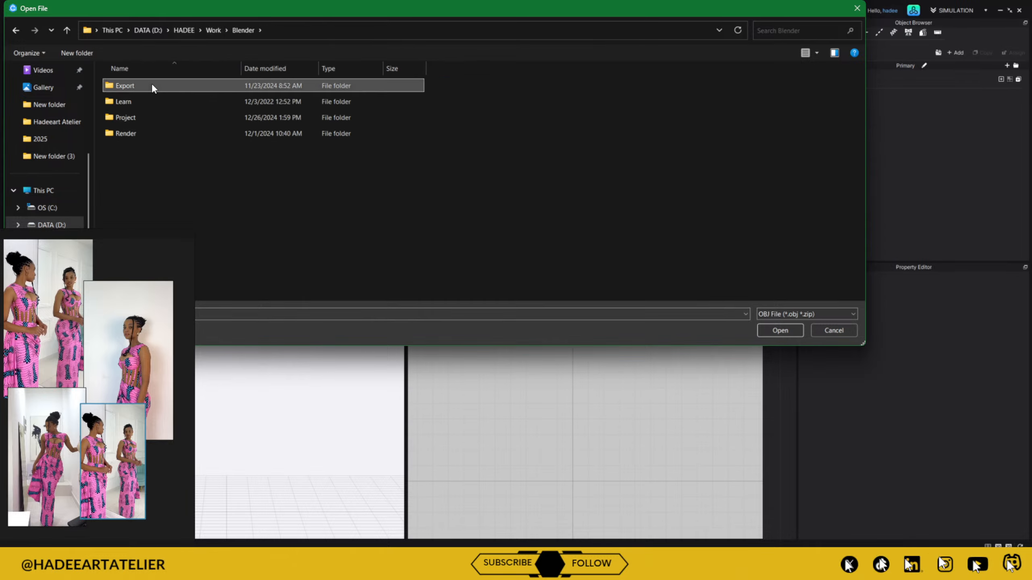
{"action": "double_click", "coordinate": [152, 85]}
{"action": "double_click", "coordinate": [161, 85]}
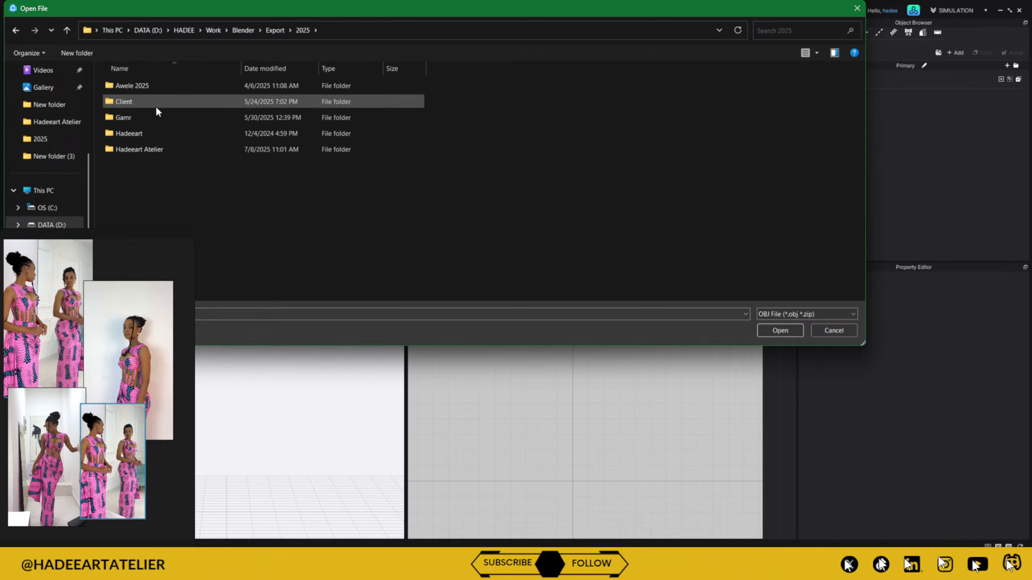
{"action": "double_click", "coordinate": [156, 145]}
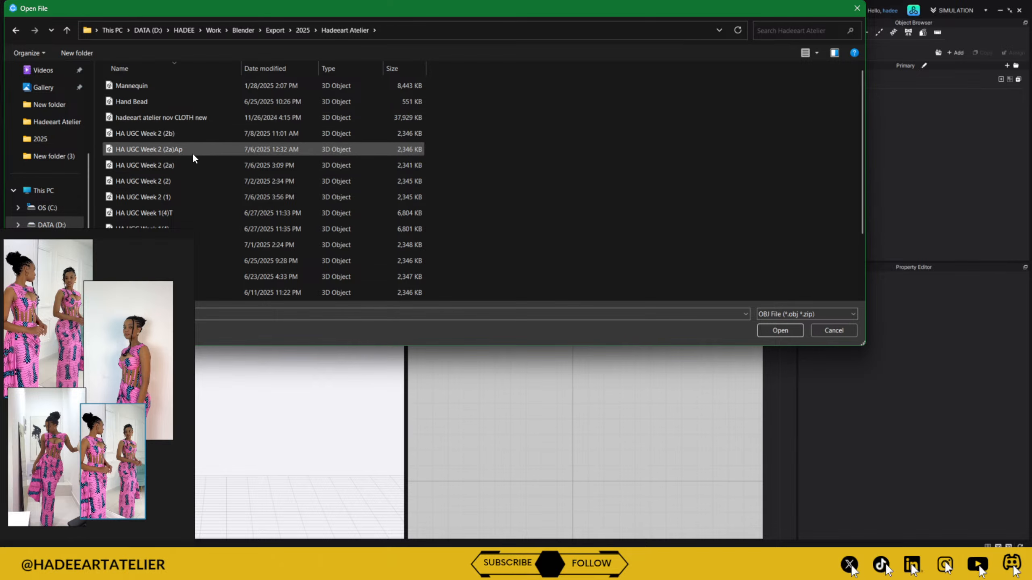
{"action": "left_click", "coordinate": [407, 150]}
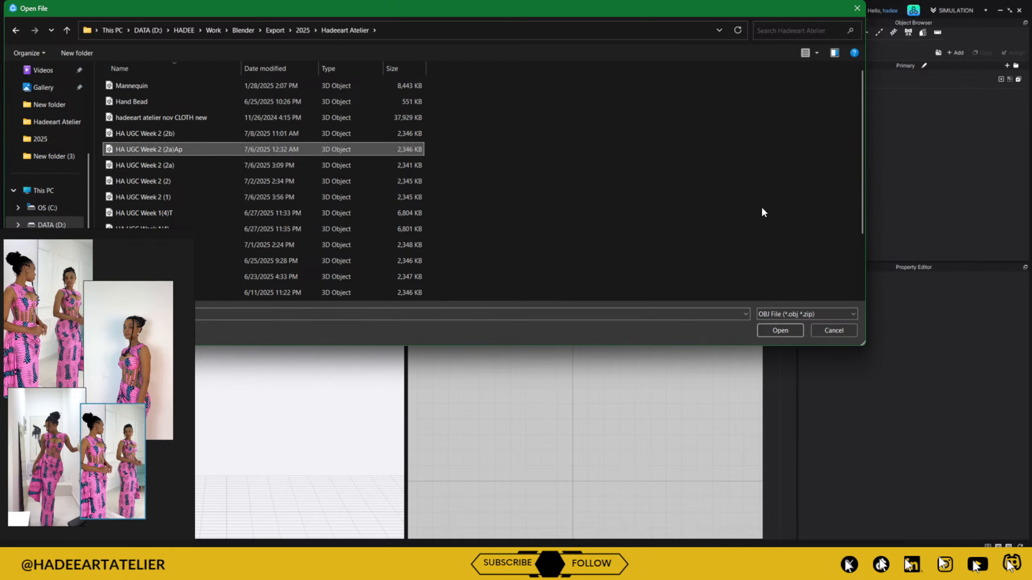
{"action": "left_click", "coordinate": [419, 131]}
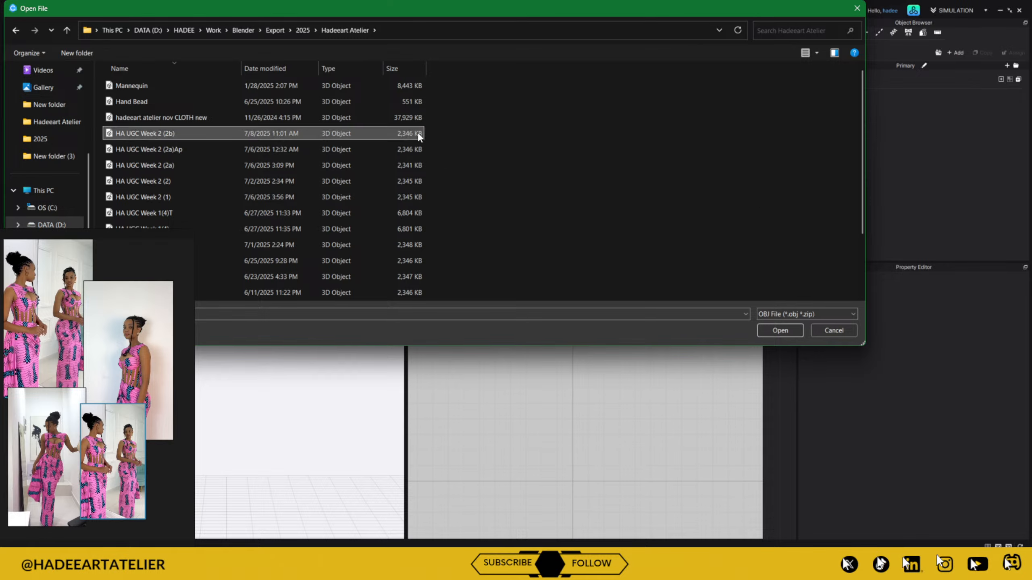
{"action": "left_click", "coordinate": [779, 331]}
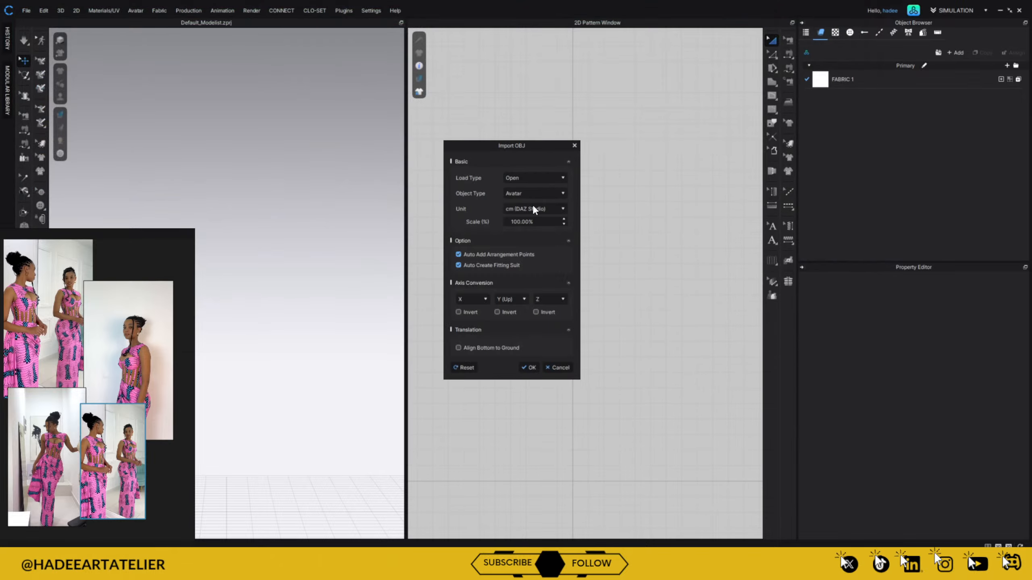
- Import the OBJ as an avatar with its scale set to 10000%
{"action": "left_click", "coordinate": [516, 222]}
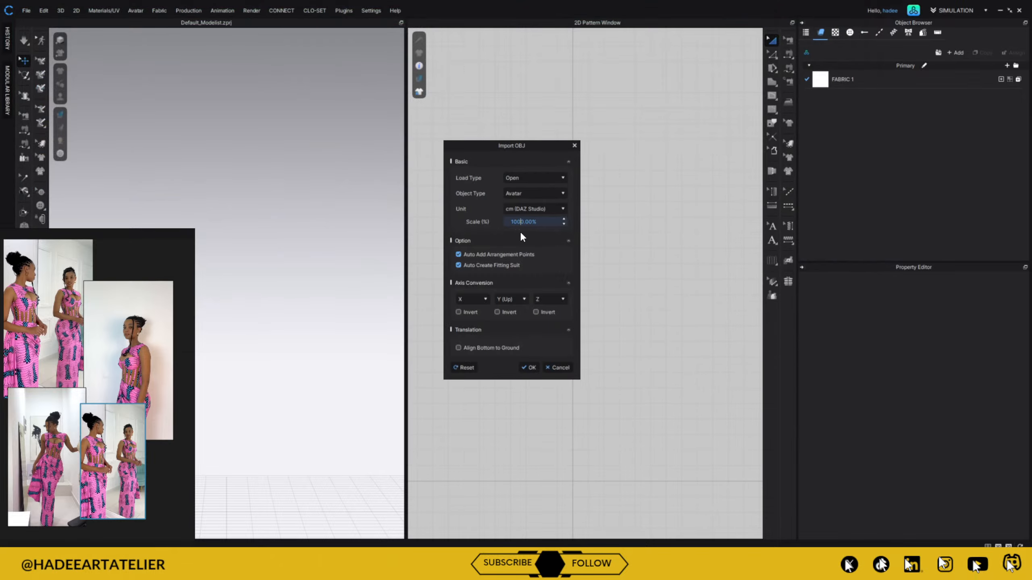
{"action": "type", "text": "0"}
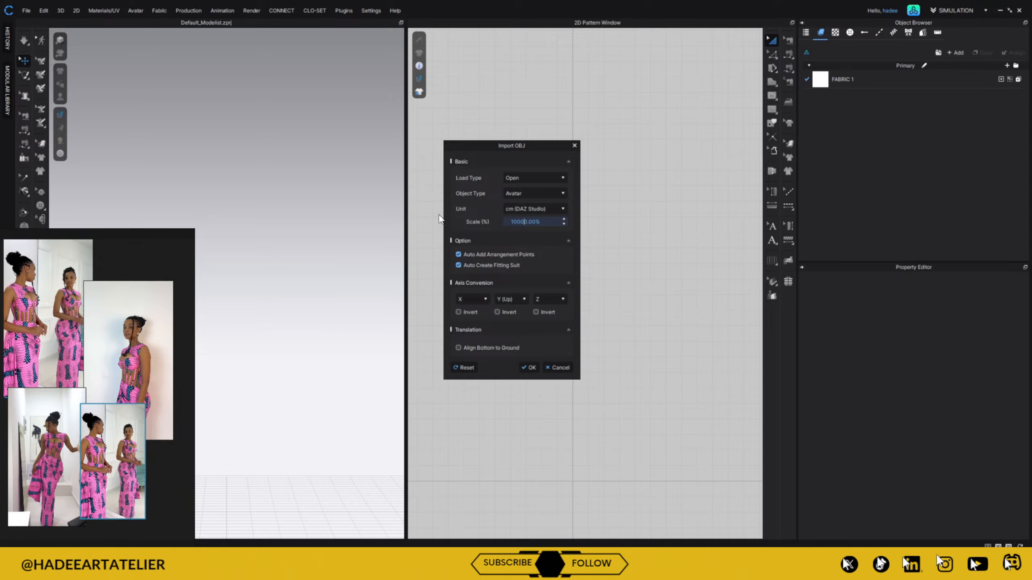
{"action": "left_click", "coordinate": [533, 367]}
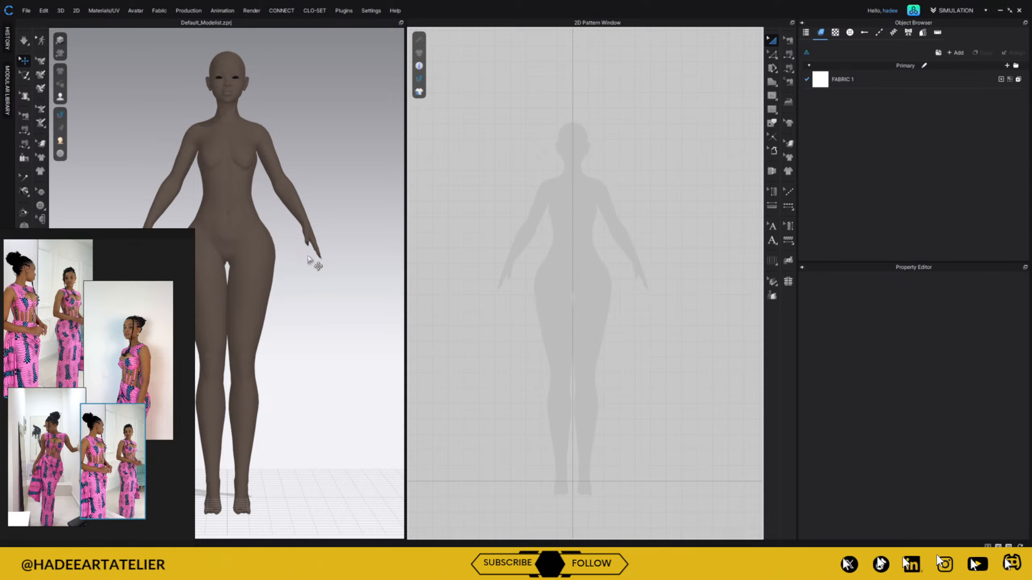
- Draw a rectangular pattern about 165 mm wide and 428 mm tall over the left half of the avatar silhouette's torso
{"action": "mouse_move", "coordinate": [309, 260]}
{"action": "right_mouse_down"}
{"action": "mouse_move", "coordinate": [350, 284]}
{"action": "mouse_move", "coordinate": [472, 281]}
{"action": "mouse_move", "coordinate": [412, 292]}
{"action": "mouse_move", "coordinate": [275, 288]}
{"action": "mouse_move", "coordinate": [302, 279]}
{"action": "right_mouse_up"}
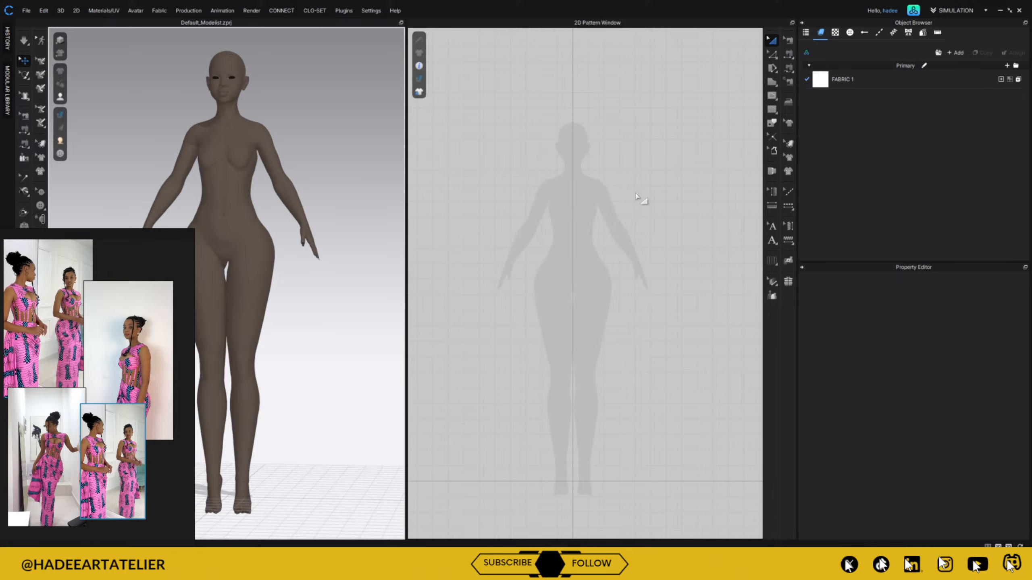
{"action": "scroll", "coordinate": [632, 203], "scroll_direction": "up", "scroll_amount": 4}
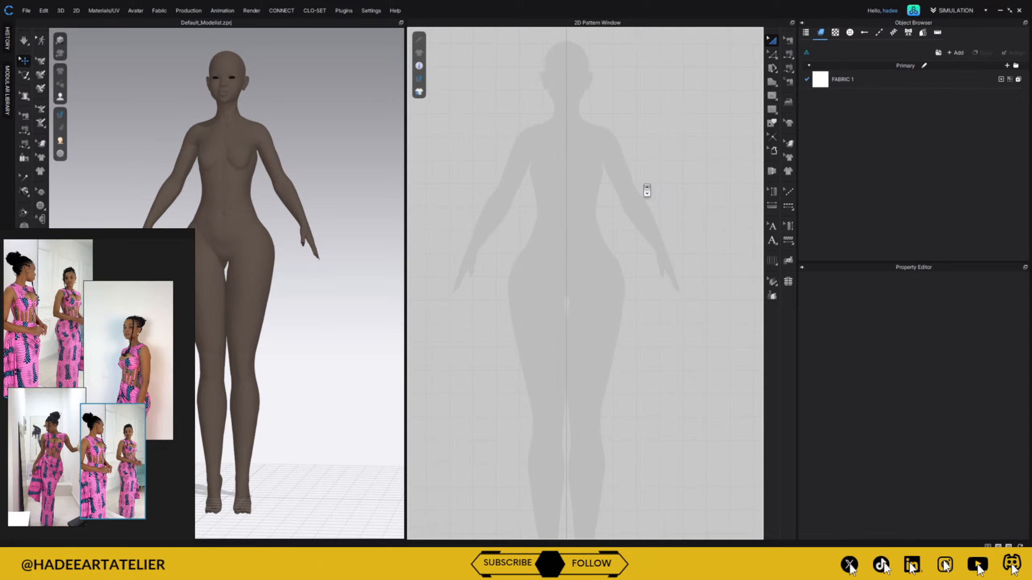
{"action": "right_click_drag", "start_coordinate": [679, 202], "coordinate": [690, 237]}
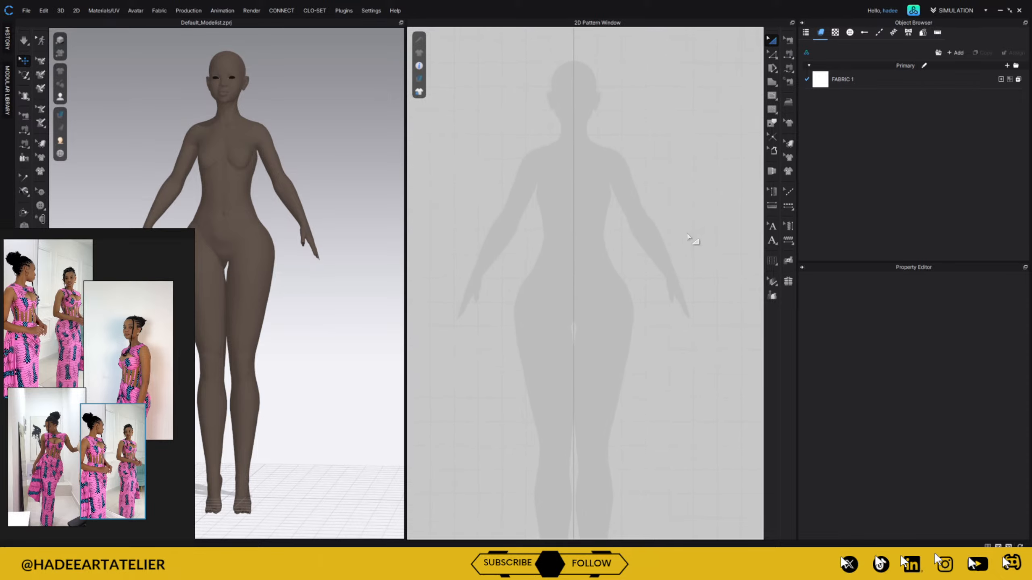
{"action": "key", "text": "s"}
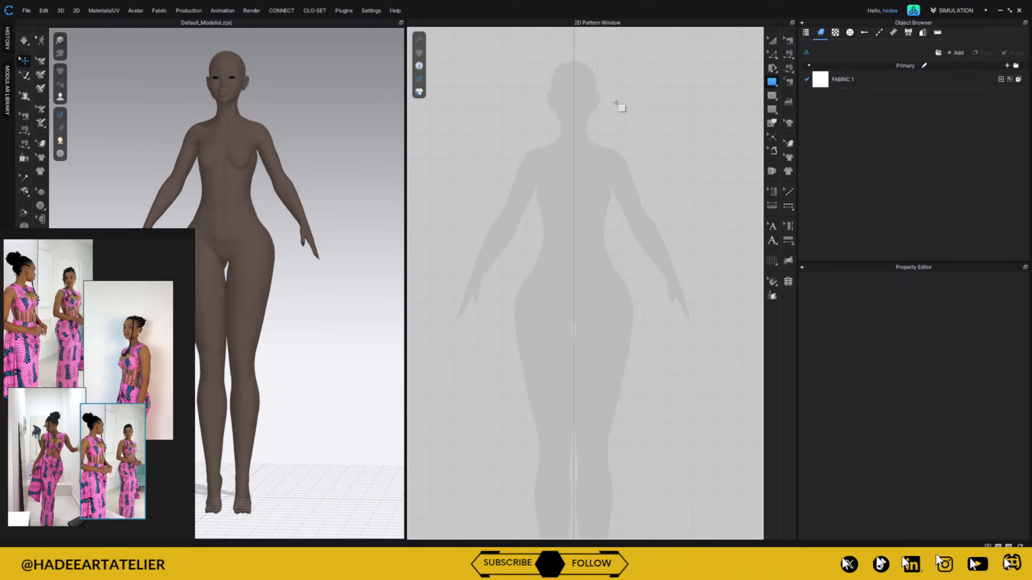
{"action": "left_click_drag", "start_coordinate": [535, 176], "coordinate": [575, 279]}
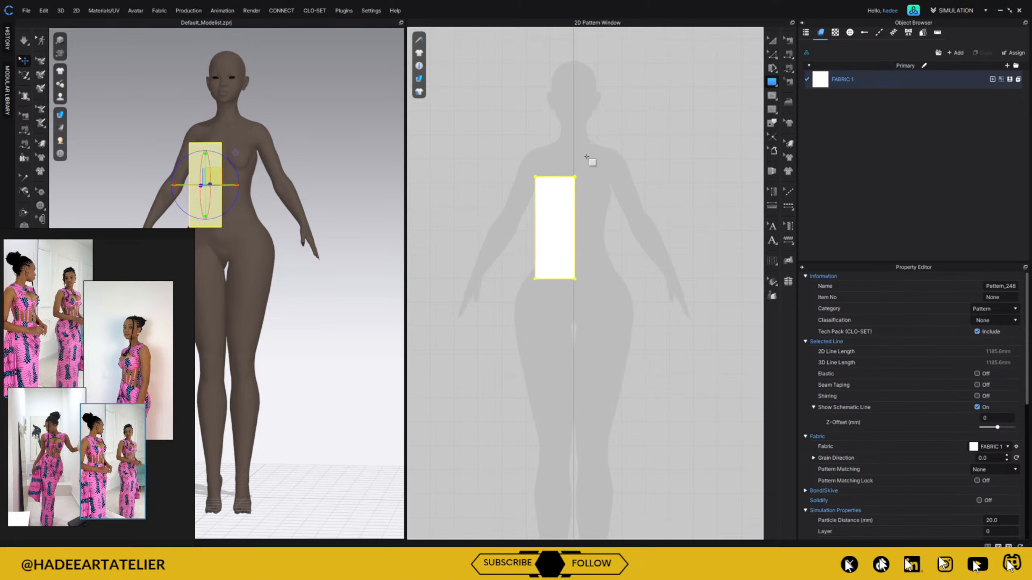
- Try a uniform two-segment split on the rectangle while its whole outline is still selected
{"action": "key", "text": "x"}
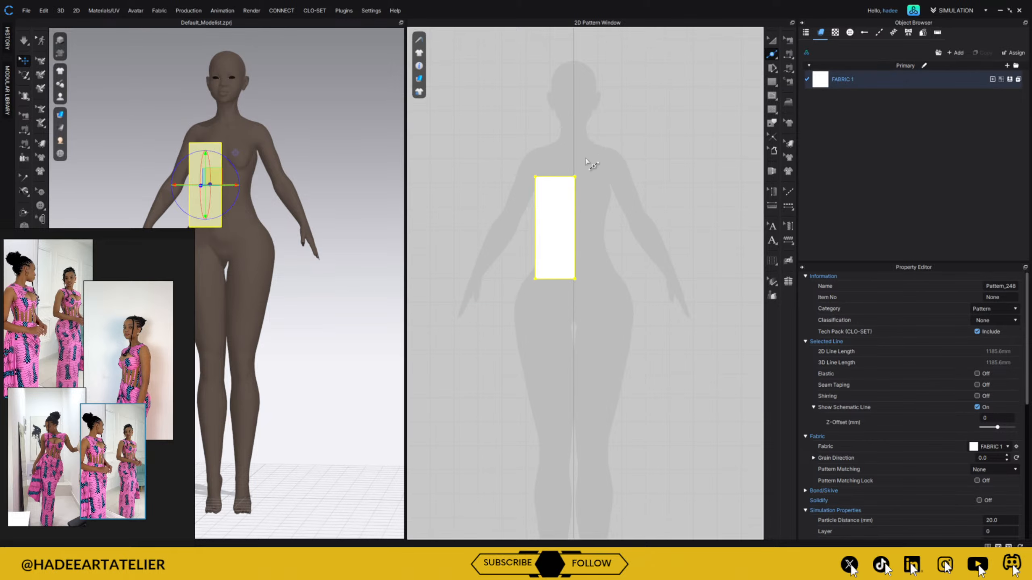
{"action": "right_click", "coordinate": [556, 177]}
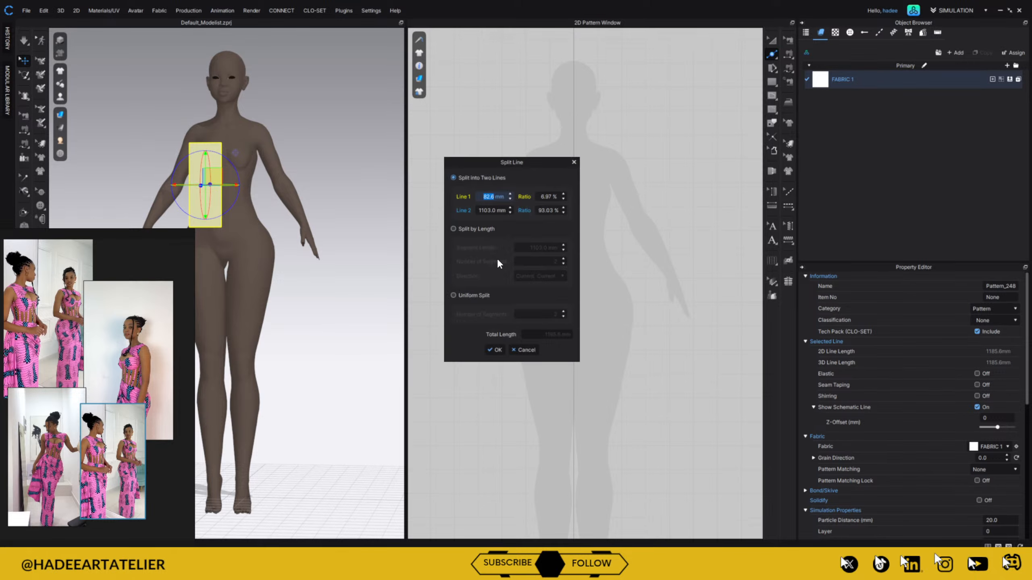
{"action": "left_click", "coordinate": [453, 295]}
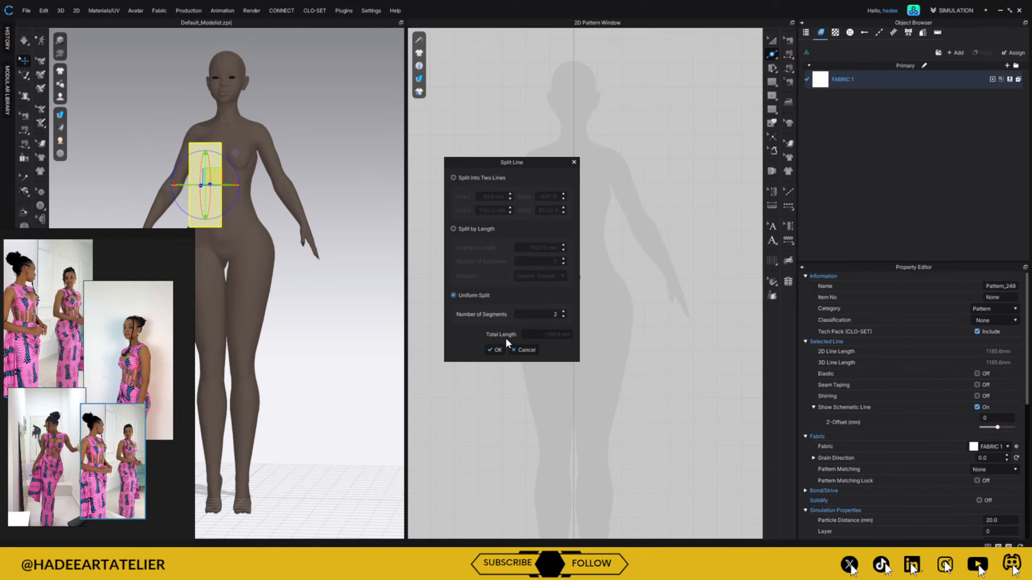
{"action": "left_click", "coordinate": [497, 350]}
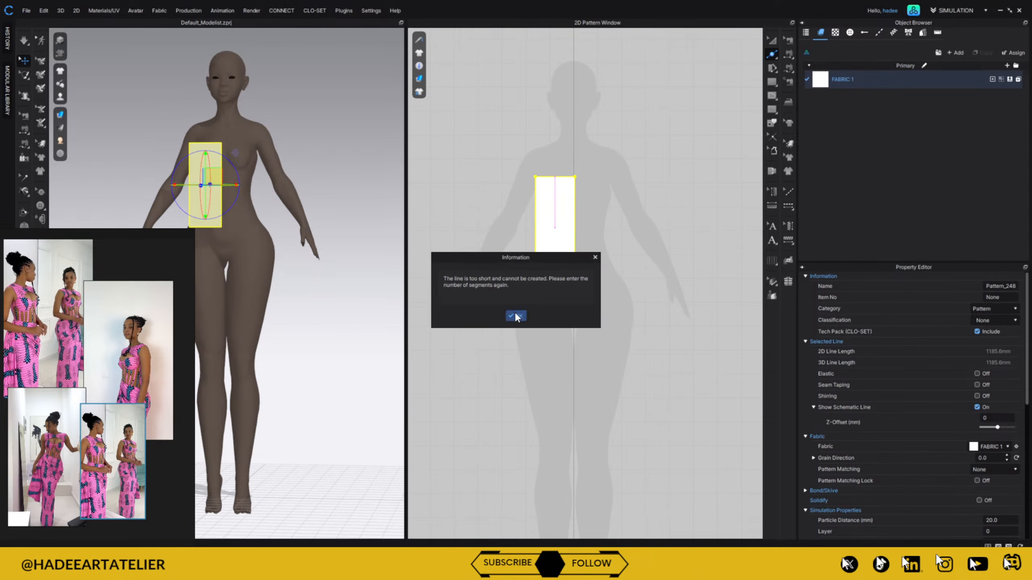
{"action": "left_click", "coordinate": [515, 316]}
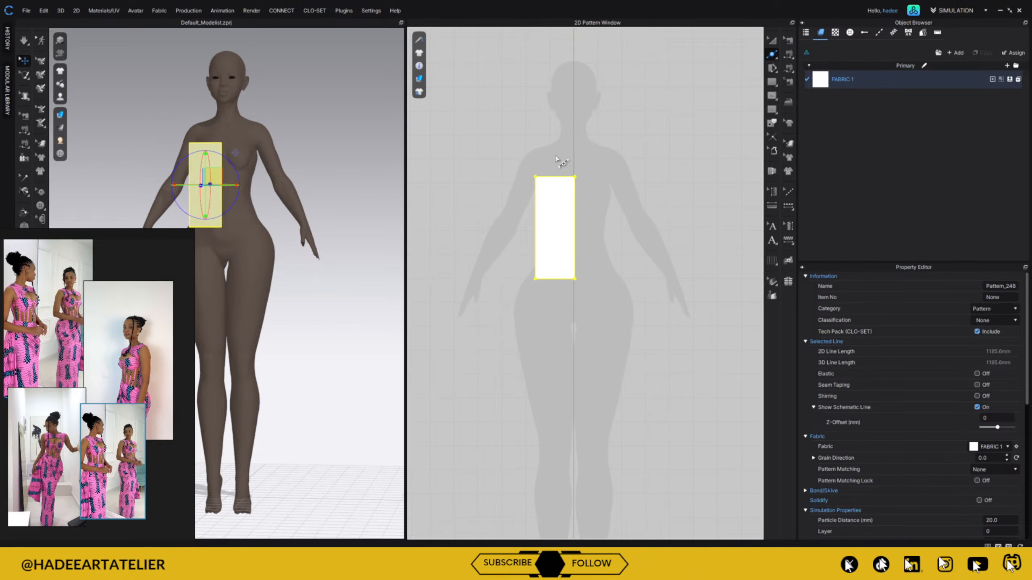
- Split the rectangle's top edge uniformly into two segments and its left edge into 120.4 mm and 307.1 mm lines
{"action": "left_click", "coordinate": [641, 154]}
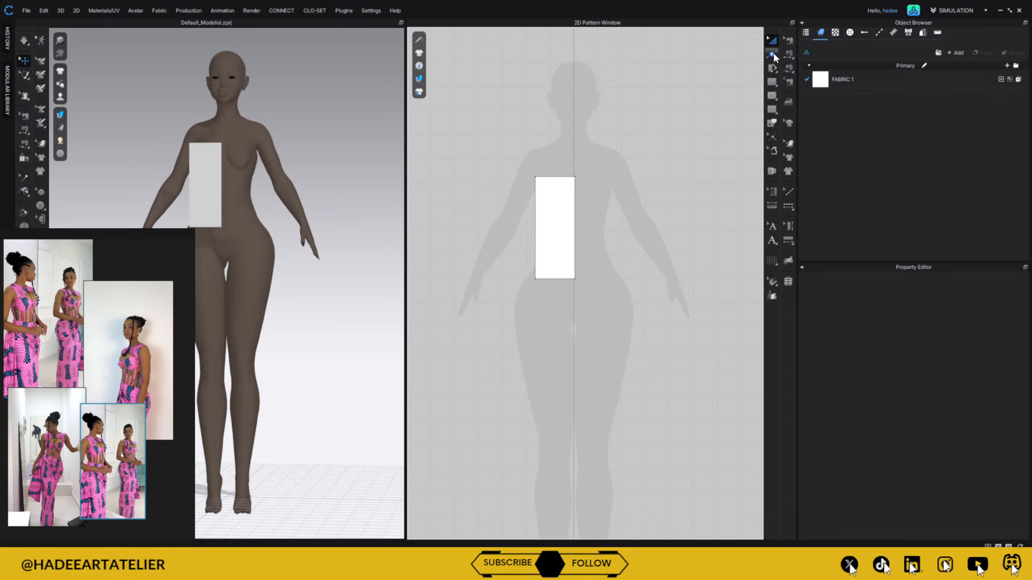
{"action": "right_click", "coordinate": [555, 177]}
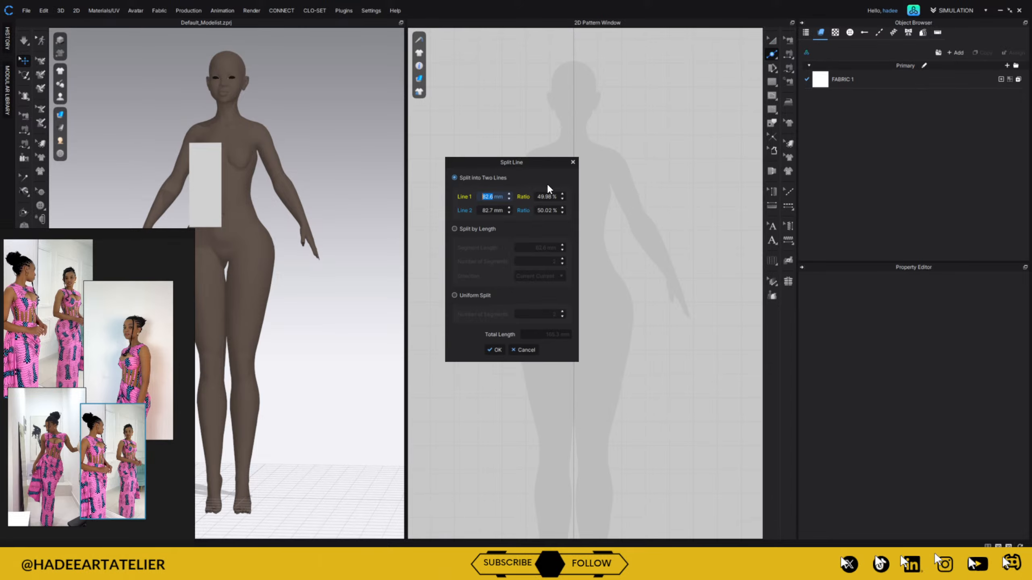
{"action": "left_click", "coordinate": [454, 295]}
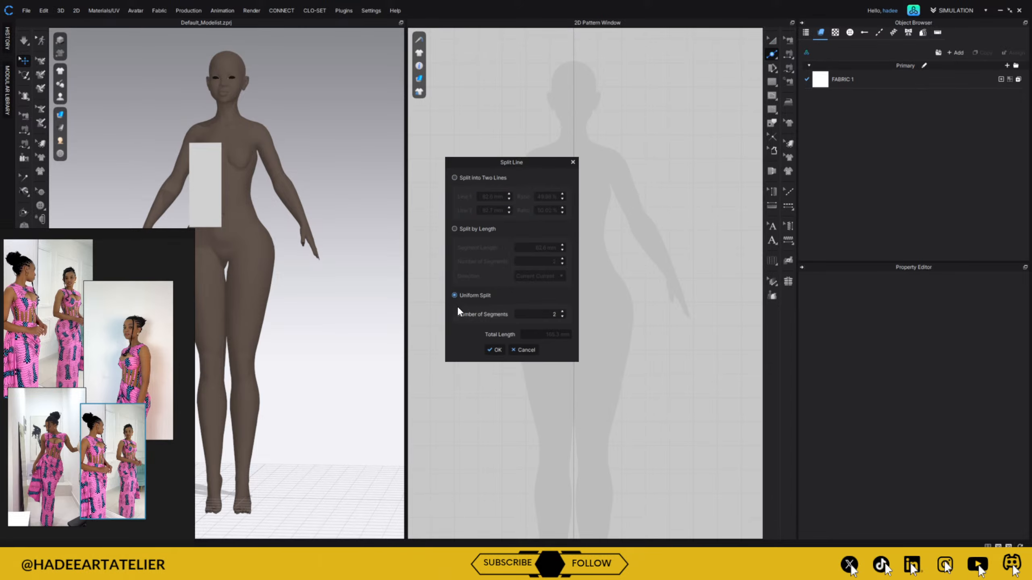
{"action": "left_click", "coordinate": [495, 349]}
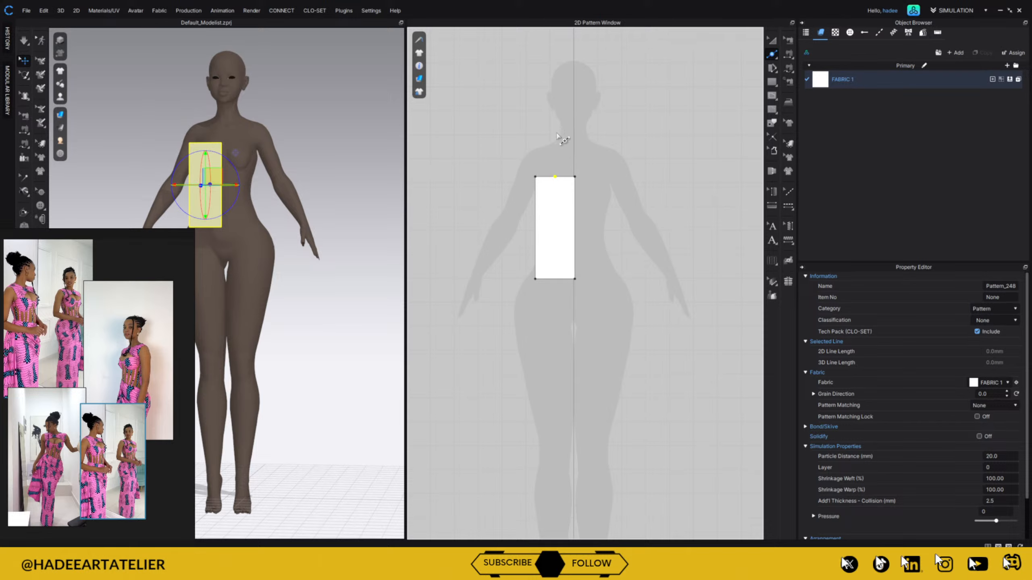
{"action": "left_click", "coordinate": [535, 206]}
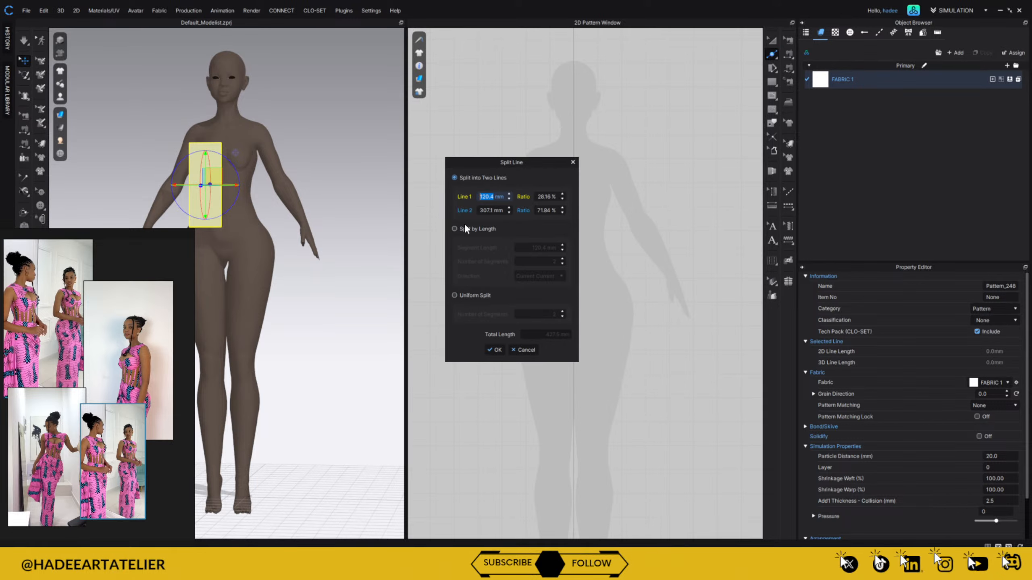
{"action": "left_click", "coordinate": [497, 349]}
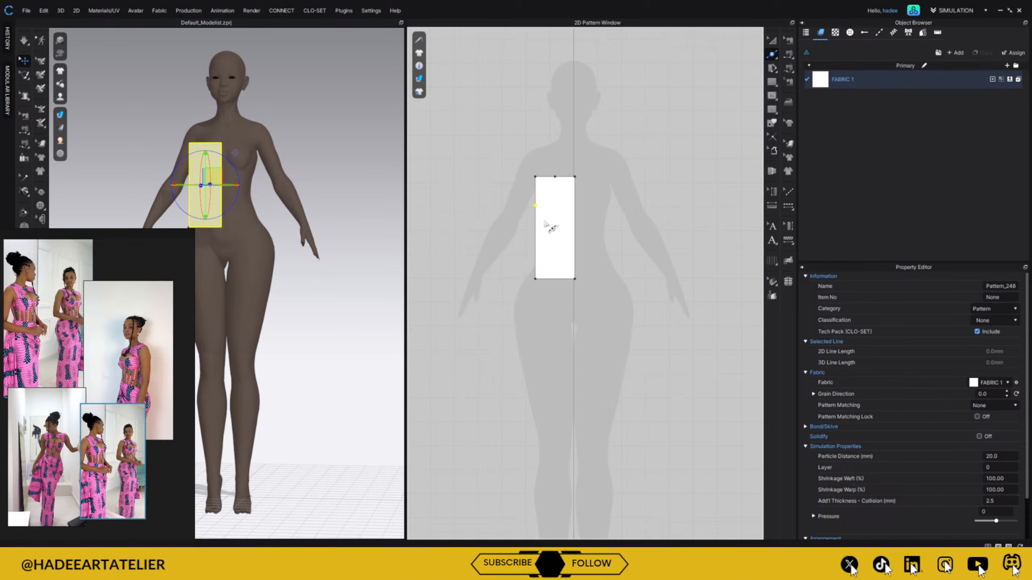
- Move the whole rectangular pattern straight up so its top edge sits at the silhouette's shoulder level
{"action": "key", "text": "a"}
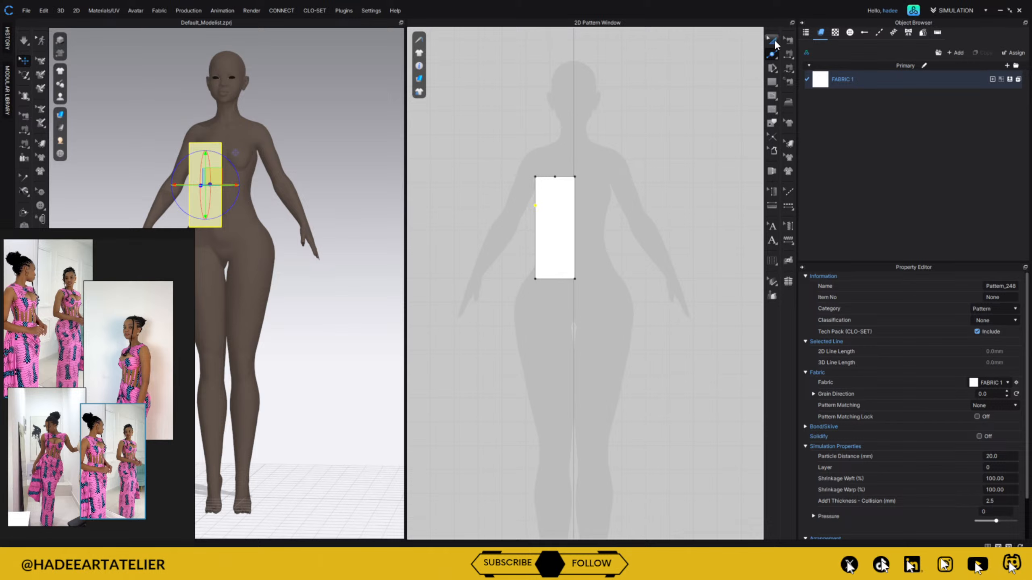
{"action": "left_click_drag", "start_coordinate": [560, 206], "coordinate": [555, 183]}
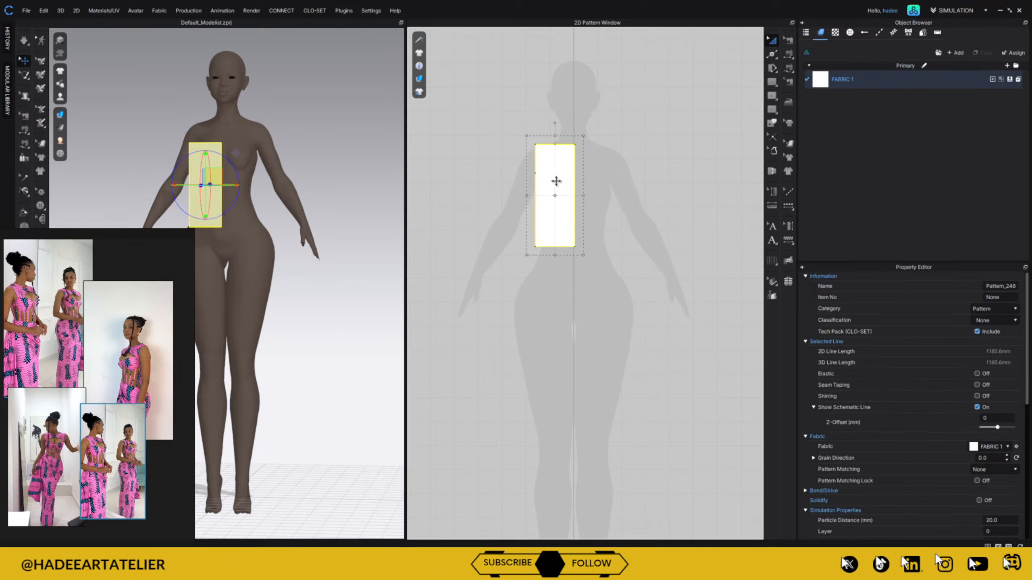
{"action": "left_click", "coordinate": [607, 137]}
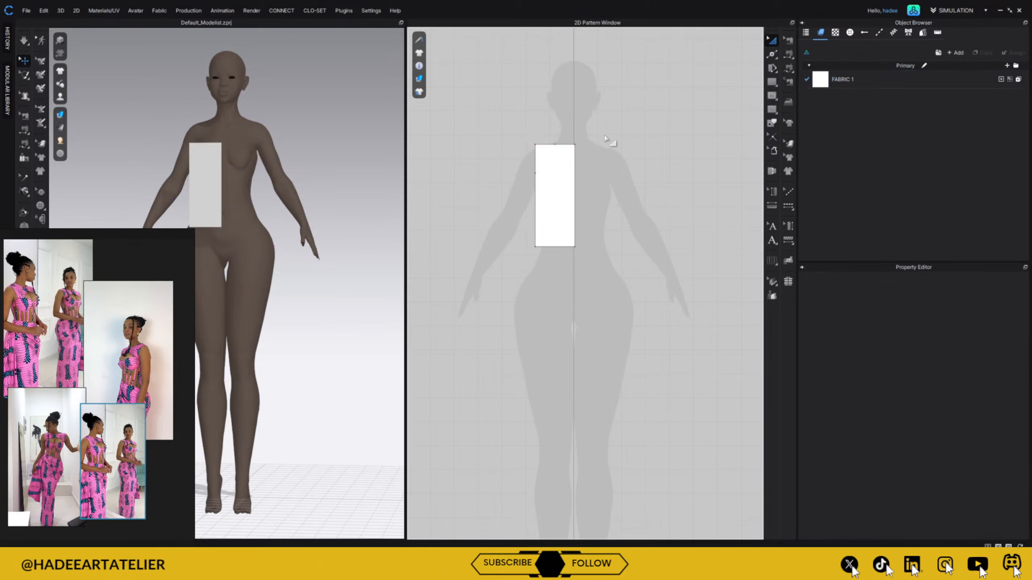
- Lower the pattern's upper corners, the centre-front one by about 25 mm, and move the left edge's split point farther down
{"action": "key", "text": "z"}
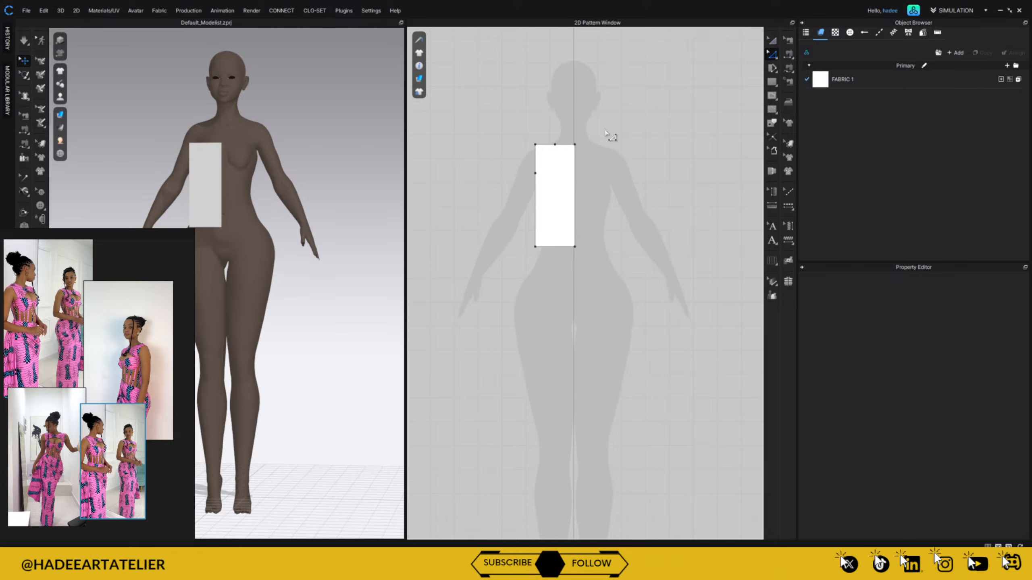
{"action": "left_click", "coordinate": [575, 145]}
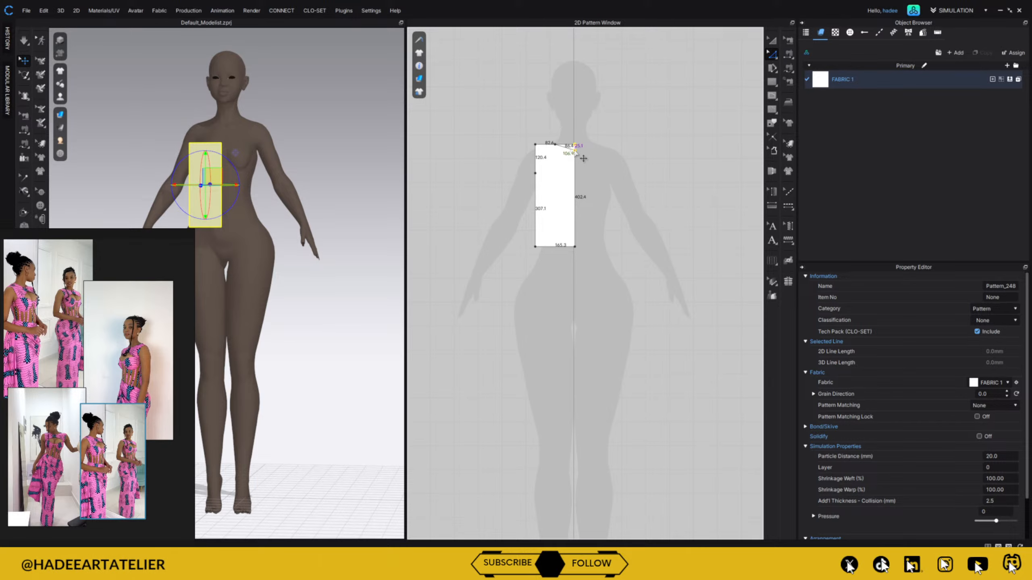
{"action": "left_click_drag", "start_coordinate": [575, 151], "coordinate": [547, 193]}
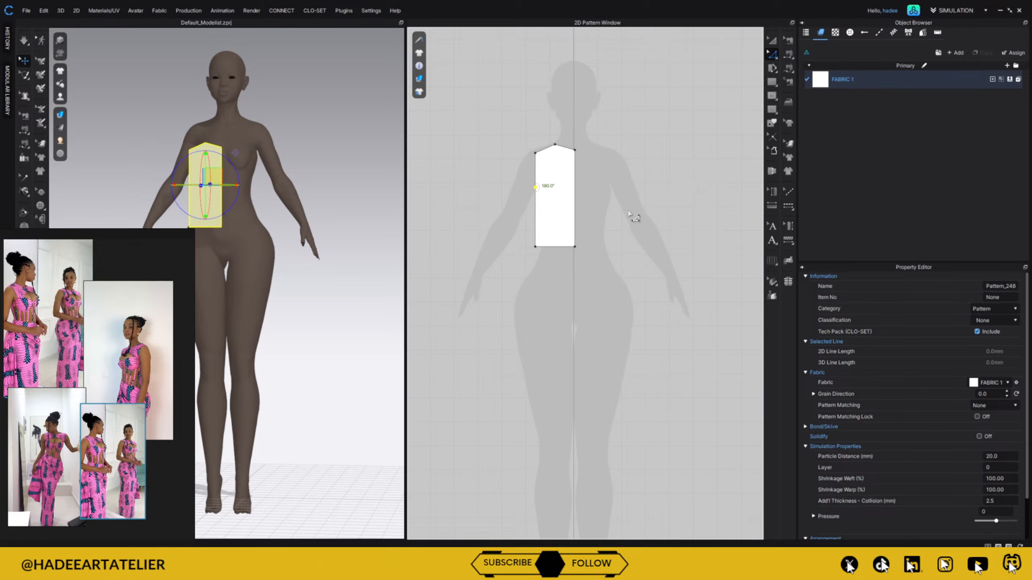
- Reposition the dress reference photos and extend the pattern's bottom edge down to the silhouette's calves
{"action": "left_click_drag", "start_coordinate": [100, 233], "coordinate": [239, 115]}
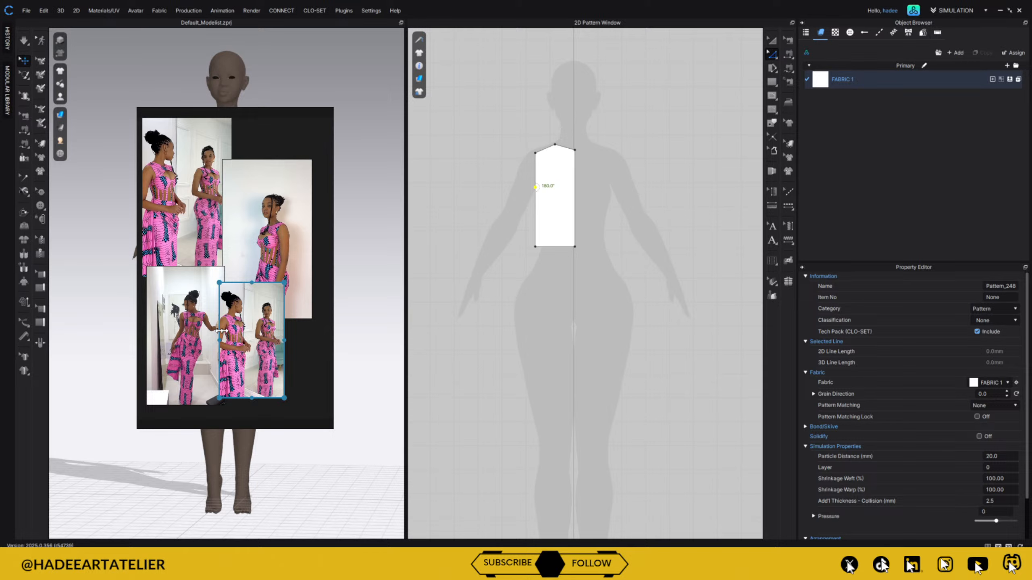
{"action": "left_click_drag", "start_coordinate": [224, 112], "coordinate": [104, 133]}
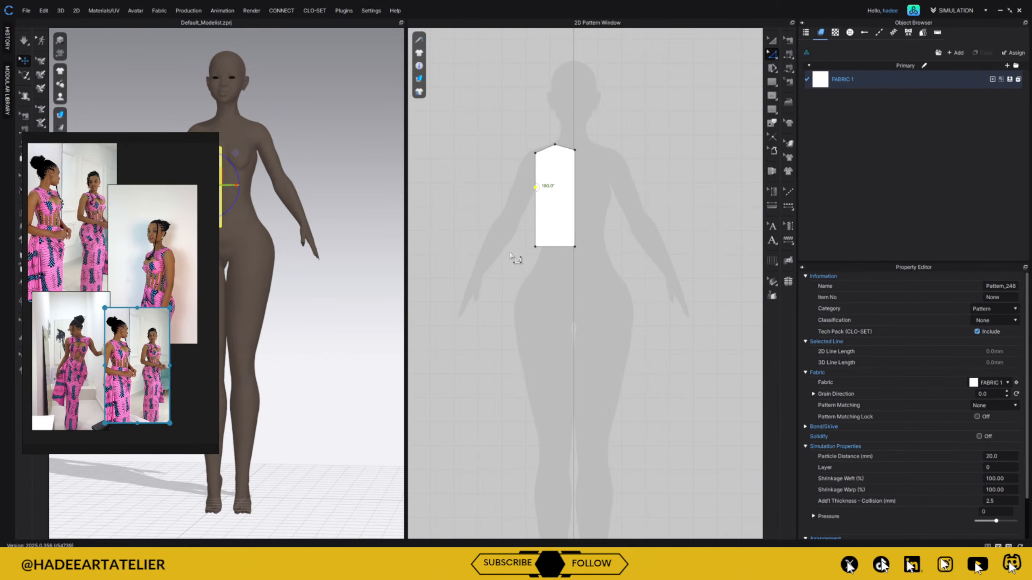
{"action": "left_click", "coordinate": [553, 246]}
{"action": "left_click_drag", "start_coordinate": [554, 247], "coordinate": [561, 507]}
{"action": "left_click", "coordinate": [607, 319]}
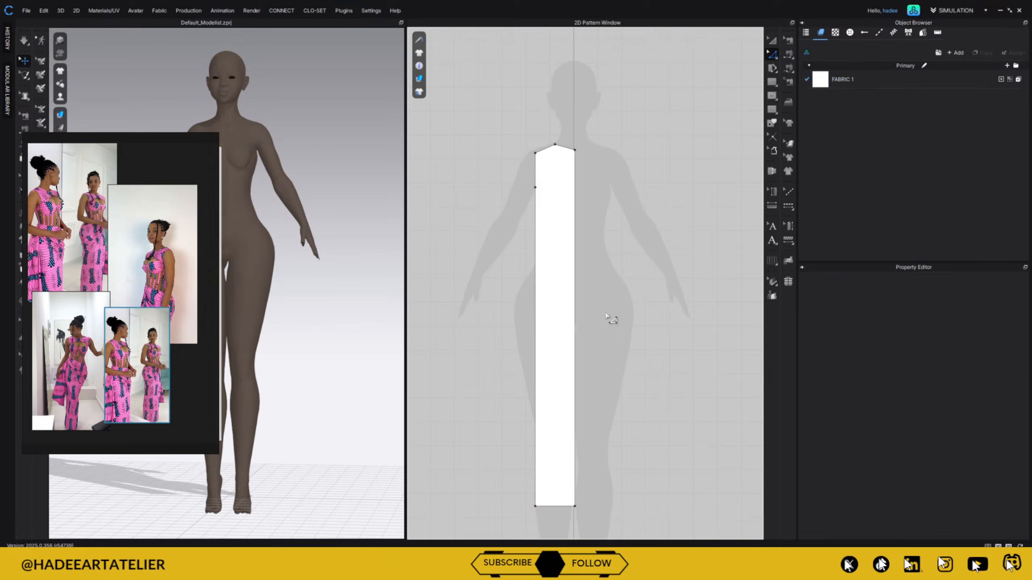
- Extend the pattern's bottom edge farther down from the silhouette's calves to just above its ankles
{"action": "middle_click_drag", "start_coordinate": [610, 318], "coordinate": [605, 254]}
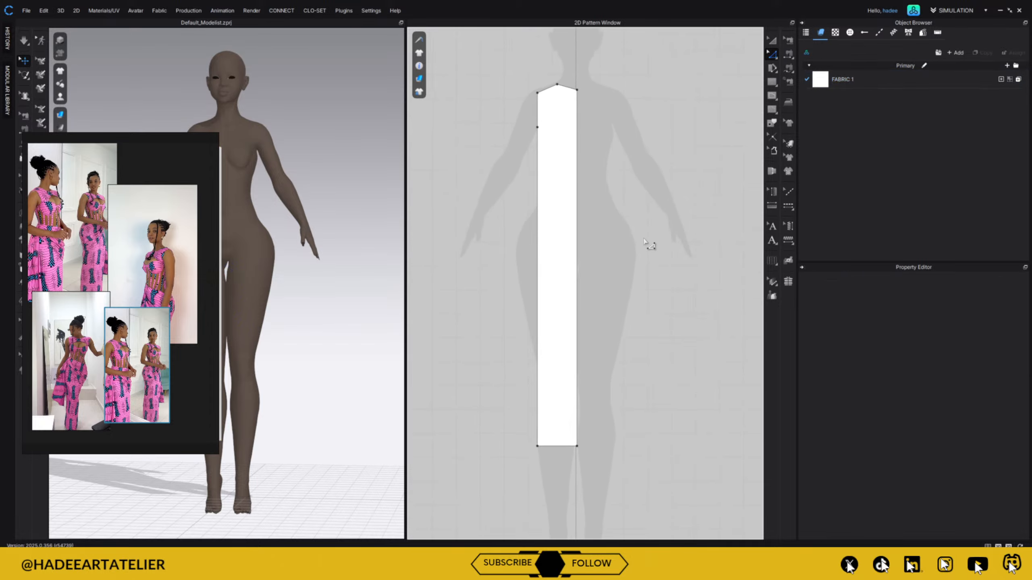
{"action": "scroll", "coordinate": [648, 244], "scroll_direction": "down", "scroll_amount": 3}
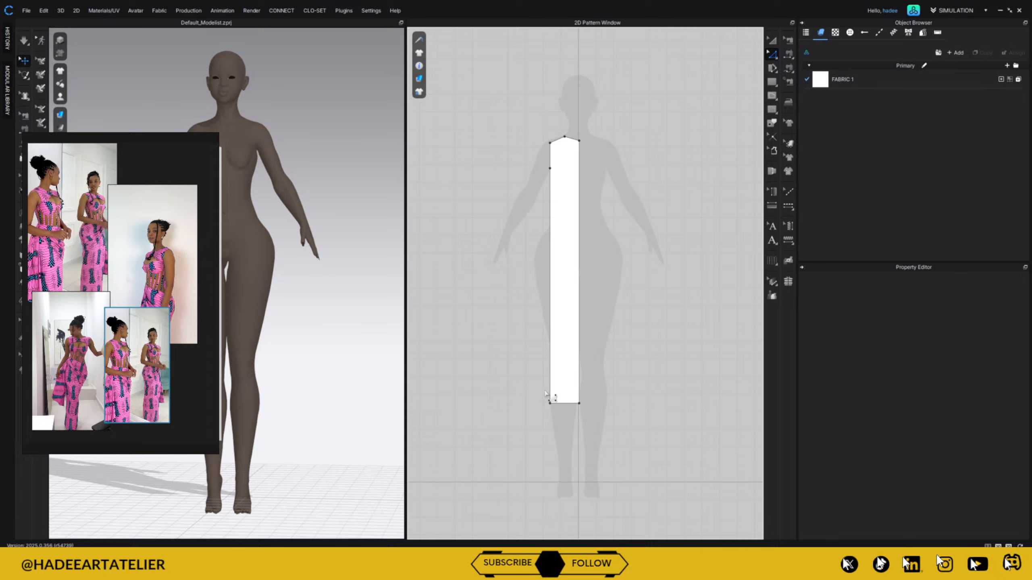
{"action": "right_click", "coordinate": [635, 426]}
{"action": "left_click", "coordinate": [529, 385]}
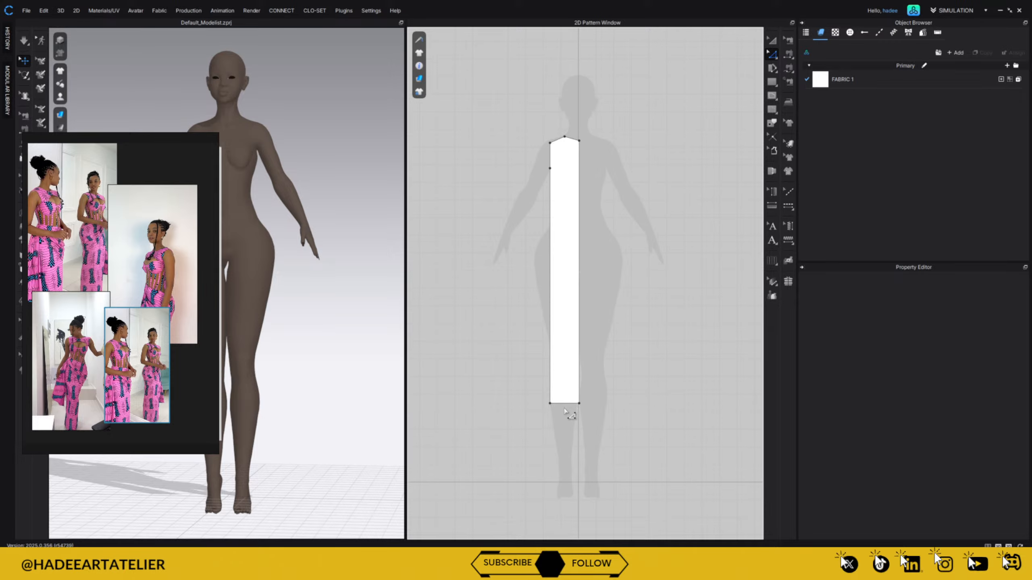
{"action": "middle_click_drag", "start_coordinate": [550, 420], "coordinate": [553, 425]}
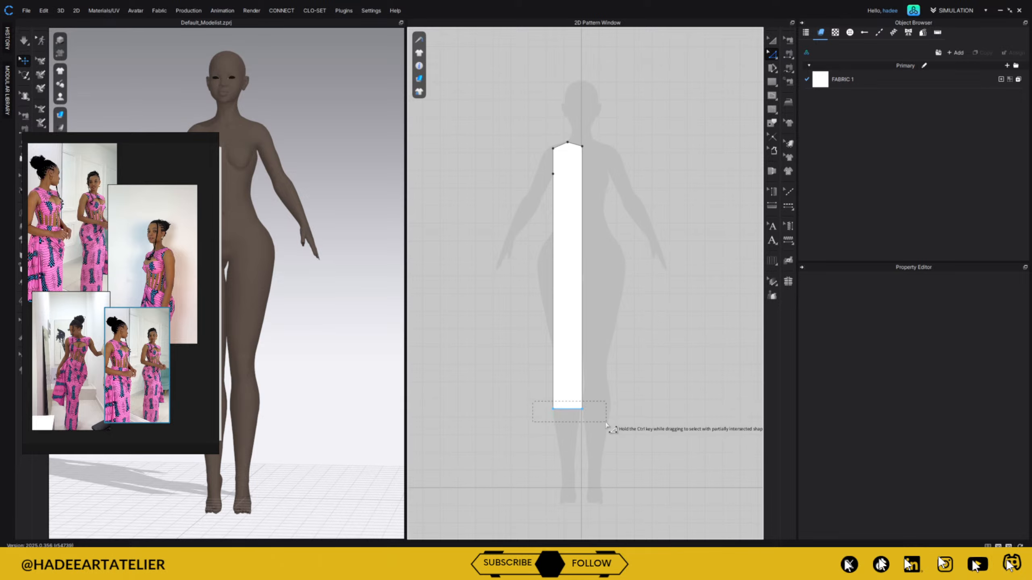
{"action": "left_click_drag", "start_coordinate": [568, 409], "coordinate": [570, 477]}
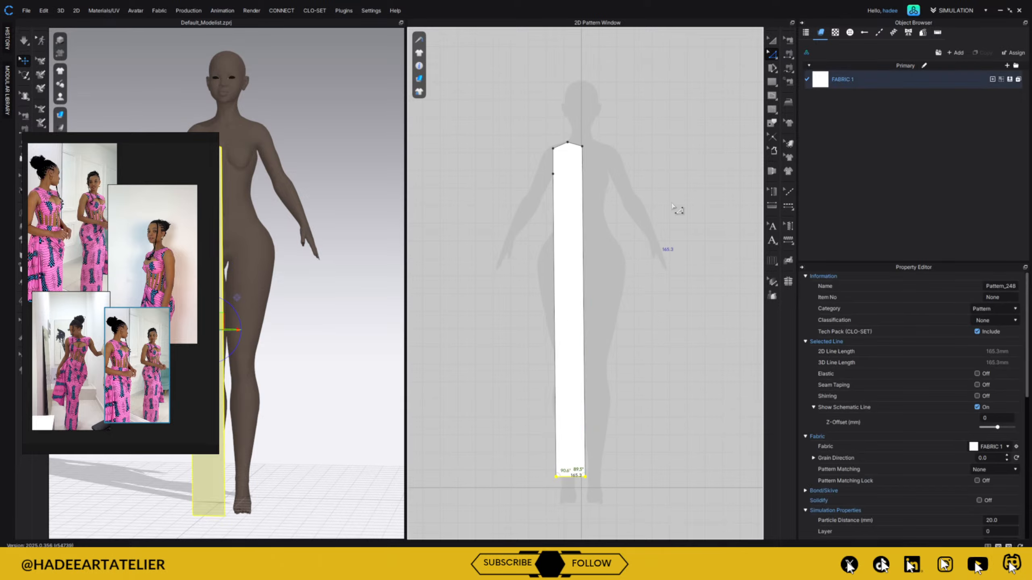
- Raise the pattern piece in the 3D view so its top sits at the avatar's shoulder, moving the reference photos out of the way
{"action": "key", "text": "a"}
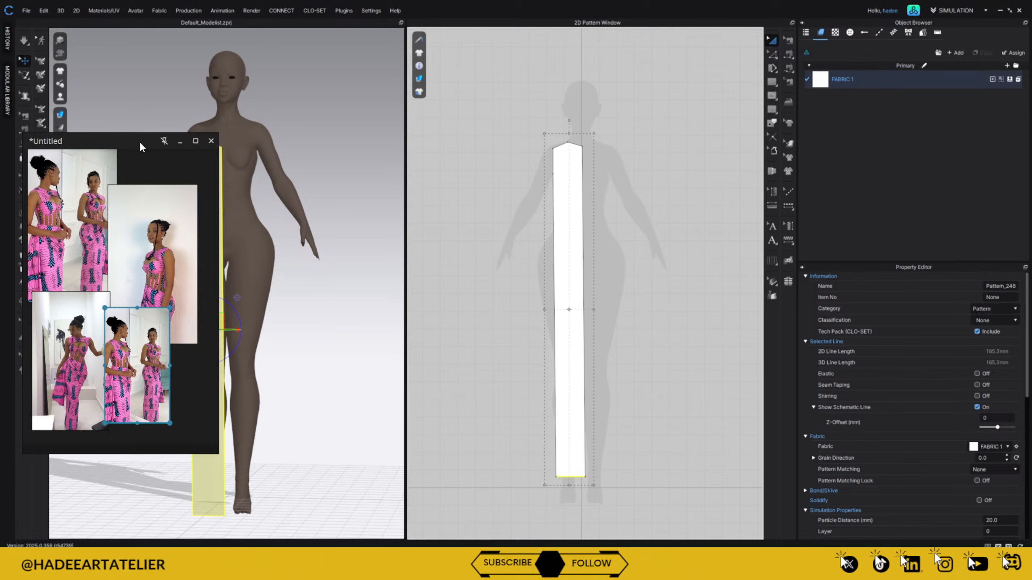
{"action": "left_click_drag", "start_coordinate": [142, 147], "coordinate": [107, 251]}
{"action": "left_click_drag", "start_coordinate": [216, 323], "coordinate": [217, 298]}
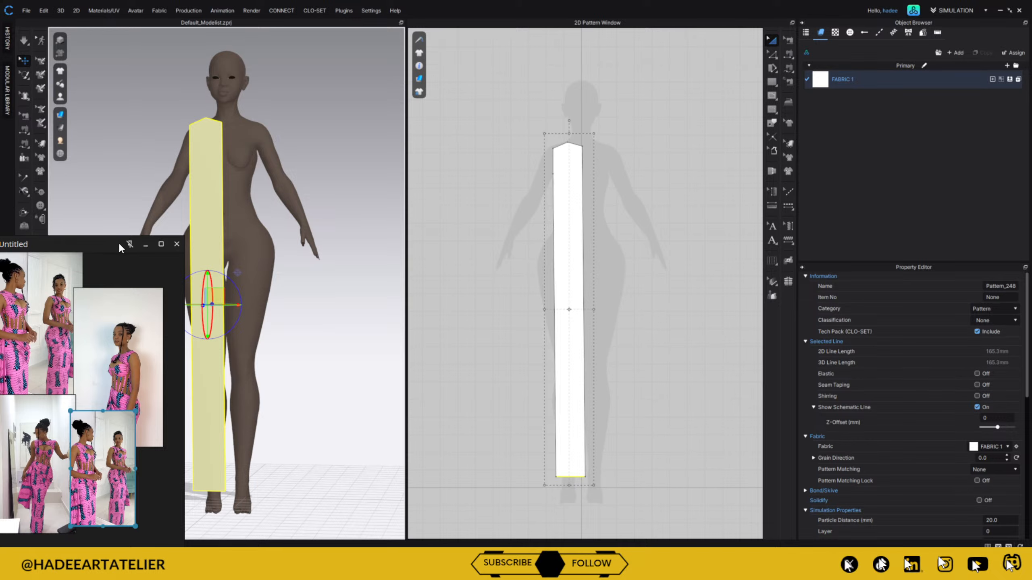
{"action": "left_click_drag", "start_coordinate": [120, 248], "coordinate": [179, 182]}
{"action": "left_click", "coordinate": [683, 164]}
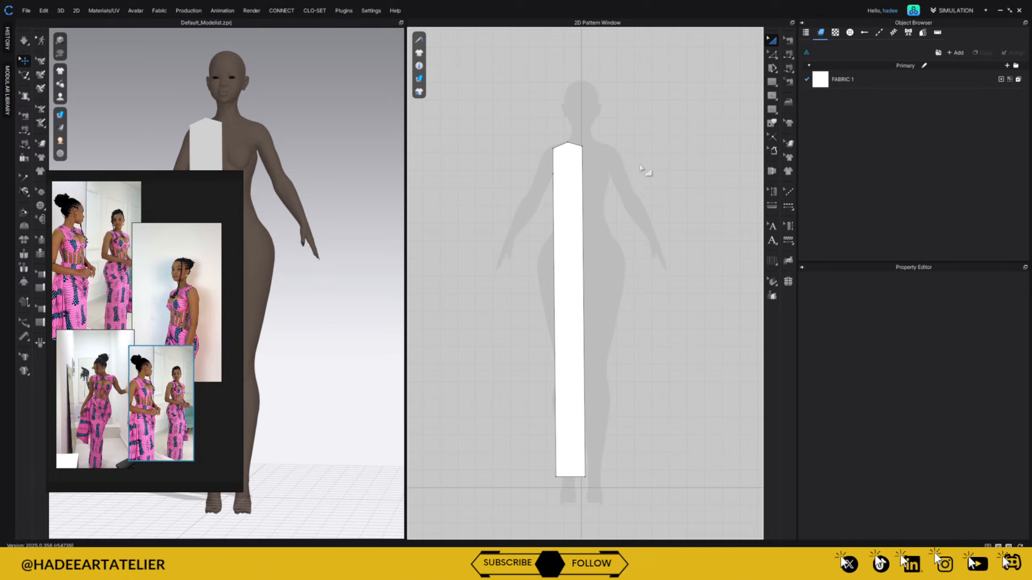
- Lower the underarm point on the pattern's outer side edge slightly and add points on that edge at waist and upper-thigh level
{"action": "key", "text": "z"}
{"action": "left_click", "coordinate": [561, 185]}
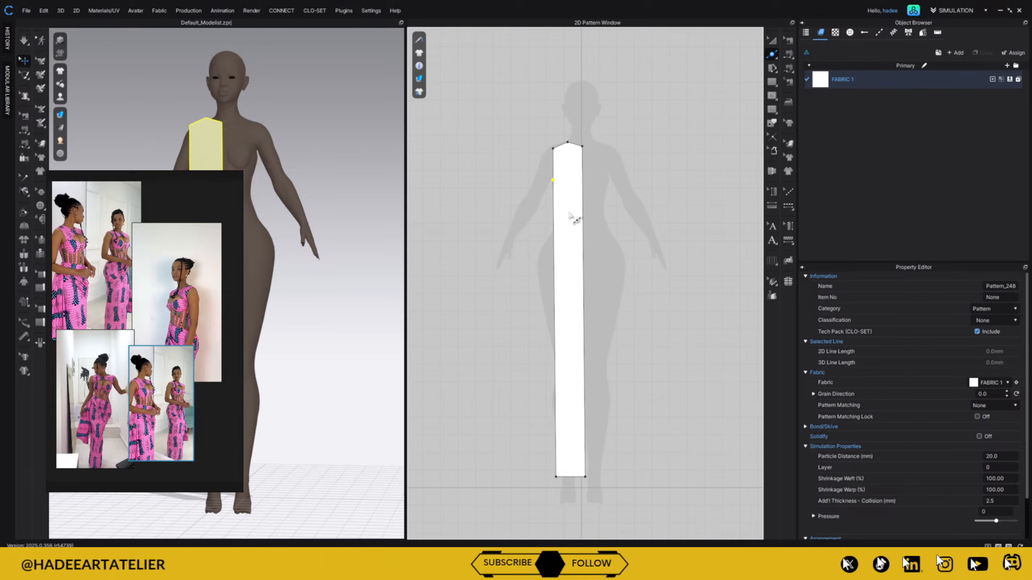
{"action": "key", "text": "x"}
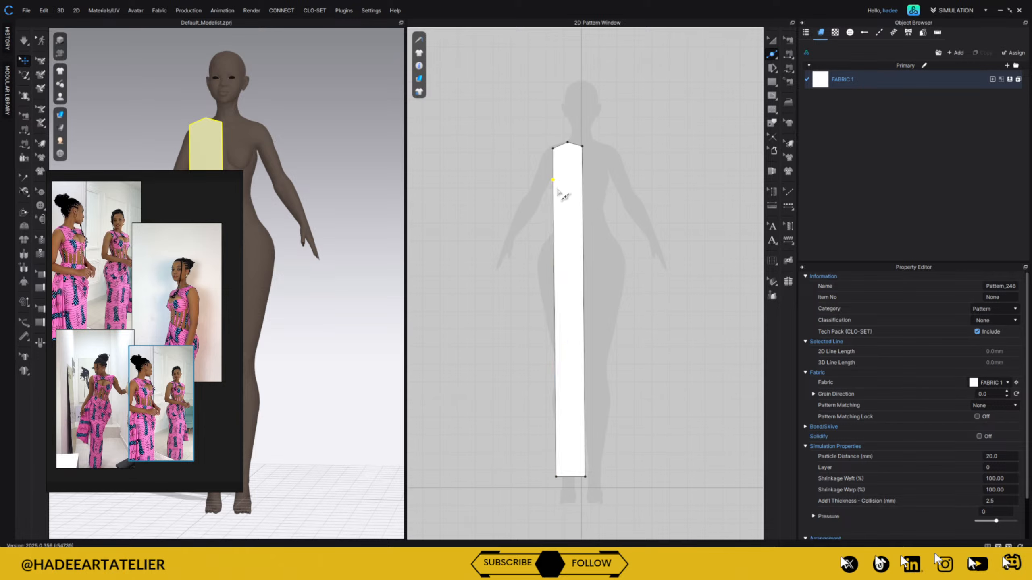
{"action": "left_click", "coordinate": [553, 221]}
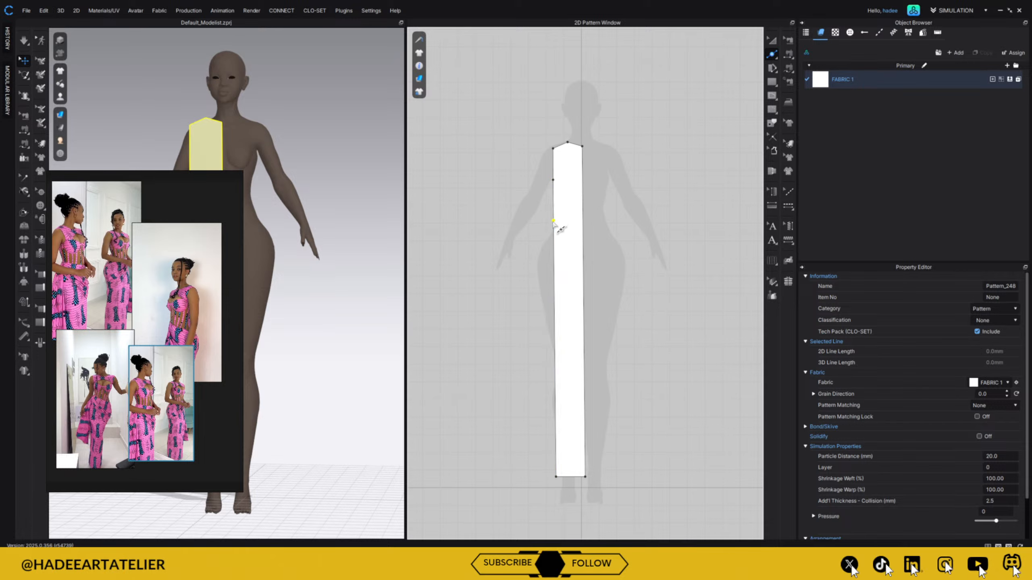
{"action": "left_click", "coordinate": [557, 300]}
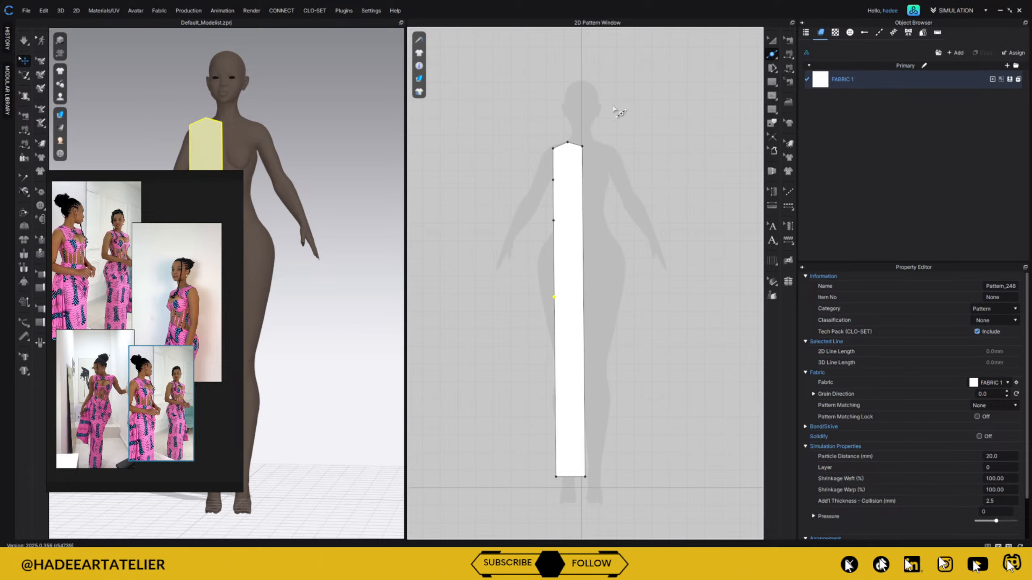
{"action": "key", "text": "z"}
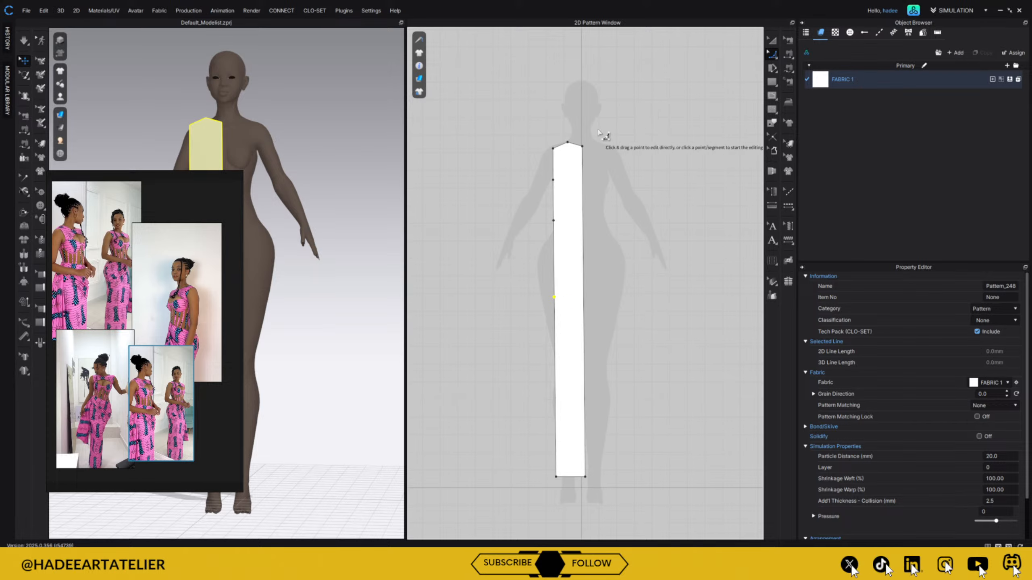
{"action": "left_click", "coordinate": [582, 150]}
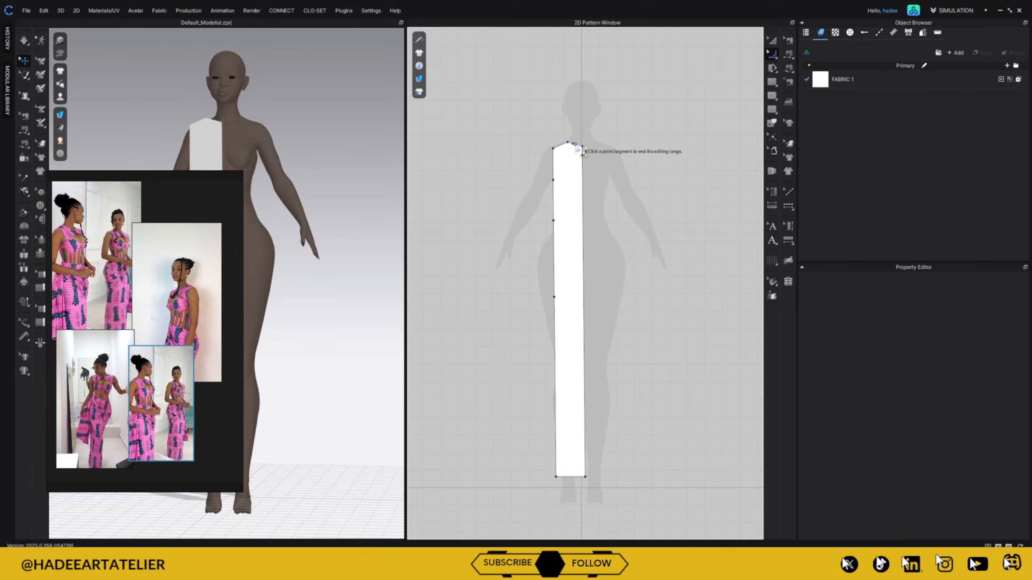
{"action": "left_click", "coordinate": [773, 40]}
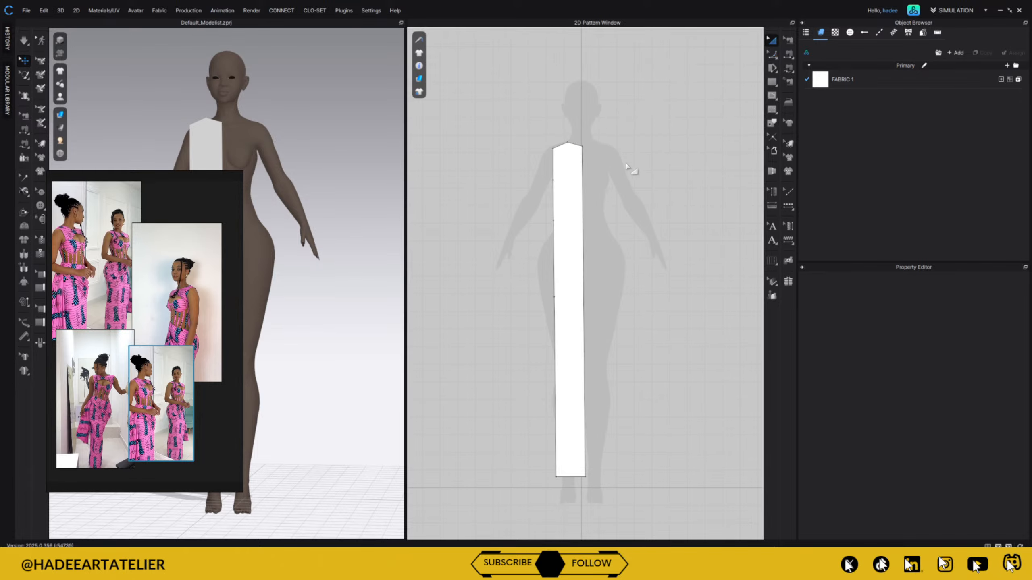
- Curve the neckline inward to about 90.5 mm long and the armhole edge inward to about 184 mm long
{"action": "scroll", "coordinate": [629, 151], "scroll_direction": "up", "scroll_amount": 5}
{"action": "middle_click_drag", "start_coordinate": [638, 132], "coordinate": [637, 316]}
{"action": "left_click", "coordinate": [772, 53]}
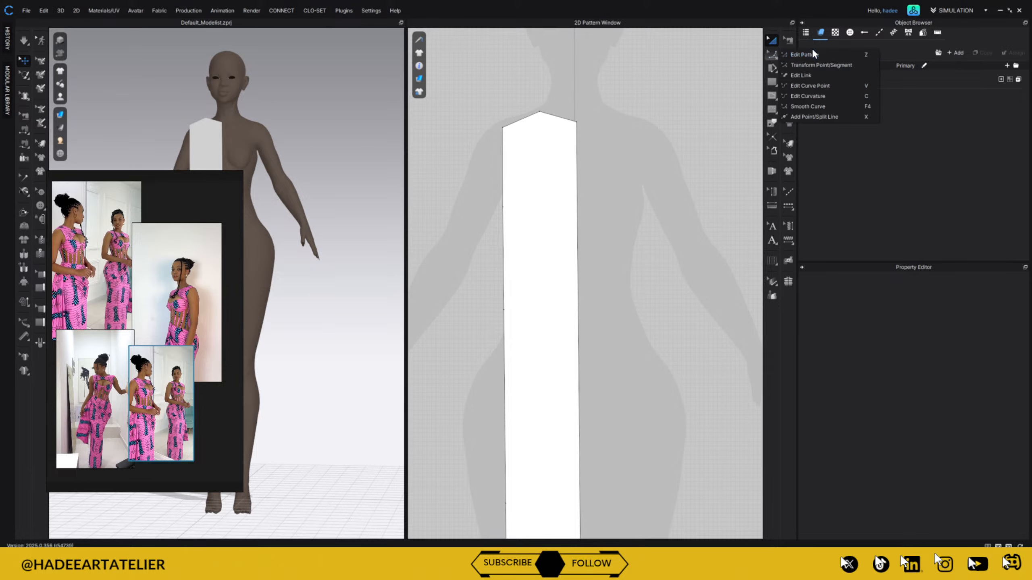
{"action": "left_click", "coordinate": [849, 96]}
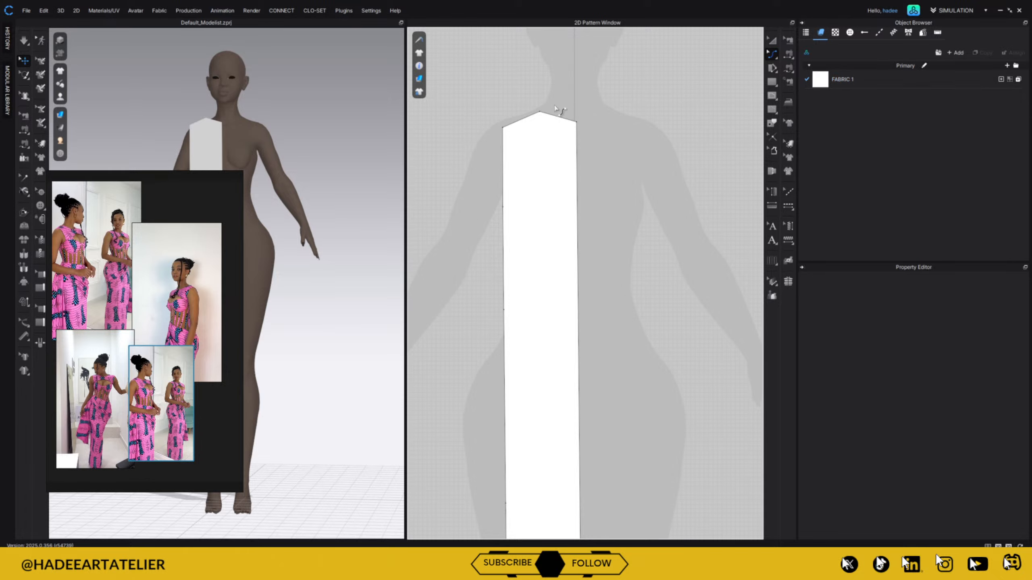
{"action": "left_click_drag", "start_coordinate": [562, 122], "coordinate": [556, 127]}
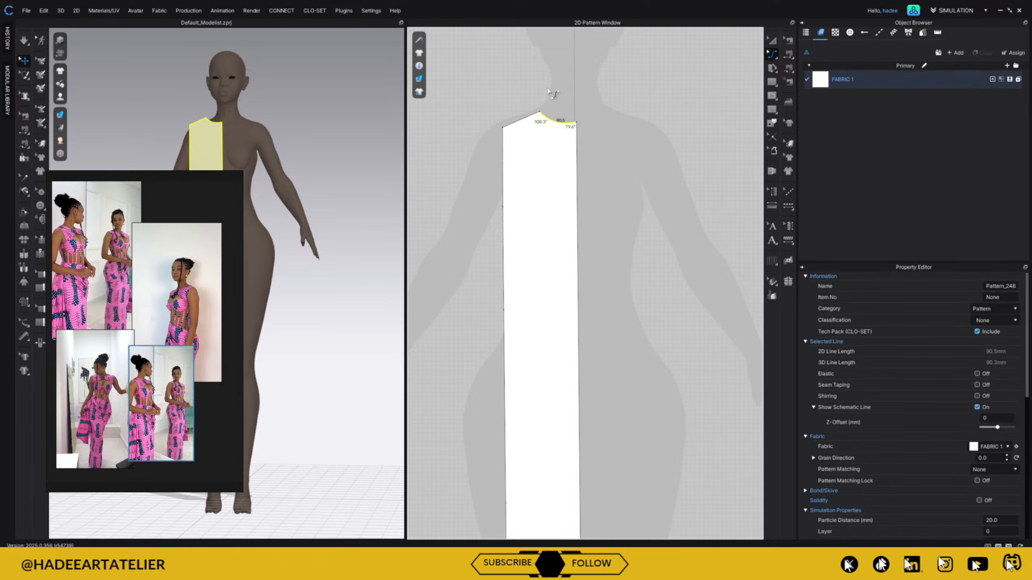
{"action": "left_click_drag", "start_coordinate": [507, 167], "coordinate": [519, 173]}
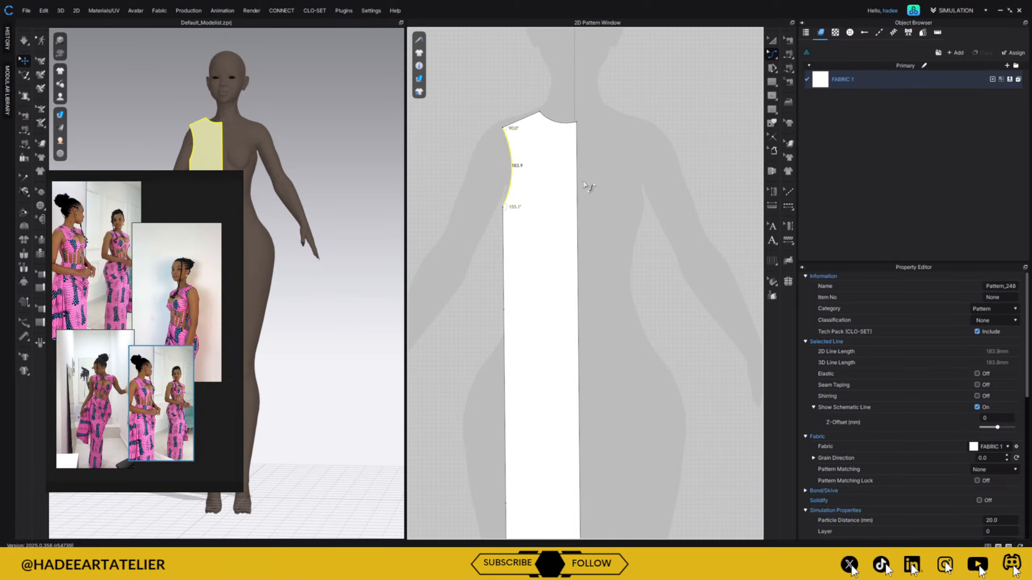
- Try to curve the side edge between the waist and upper-thigh points outward
{"action": "middle_click_drag", "start_coordinate": [608, 230], "coordinate": [615, 95]}
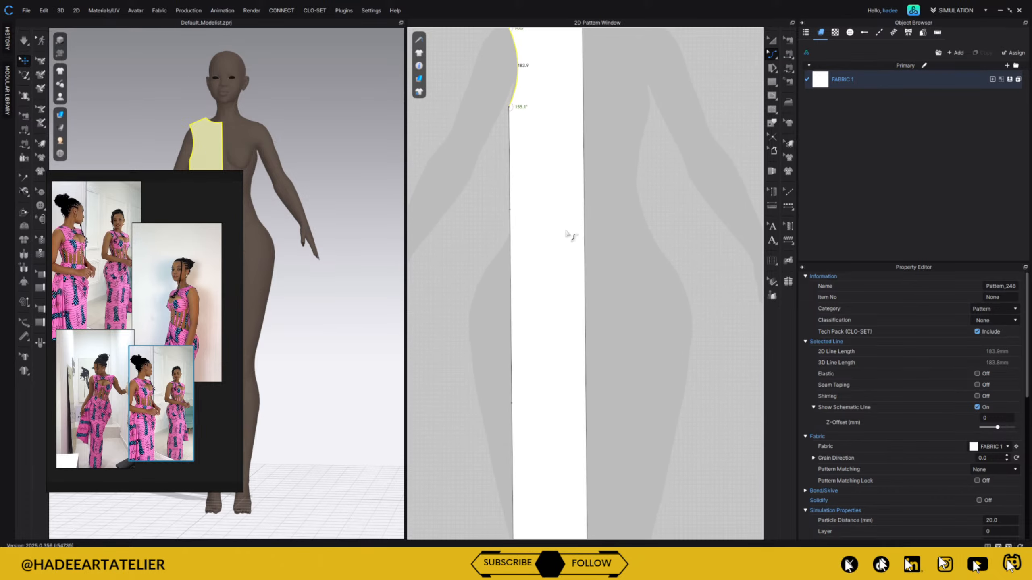
{"action": "left_click_drag", "start_coordinate": [510, 301], "coordinate": [491, 307]}
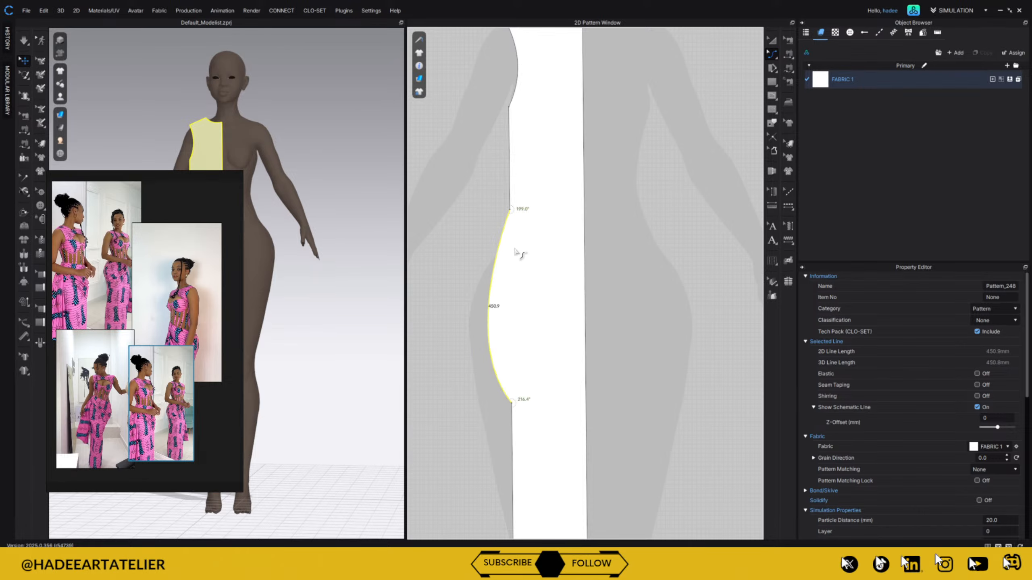
{"action": "key", "text": "ctrl+z"}
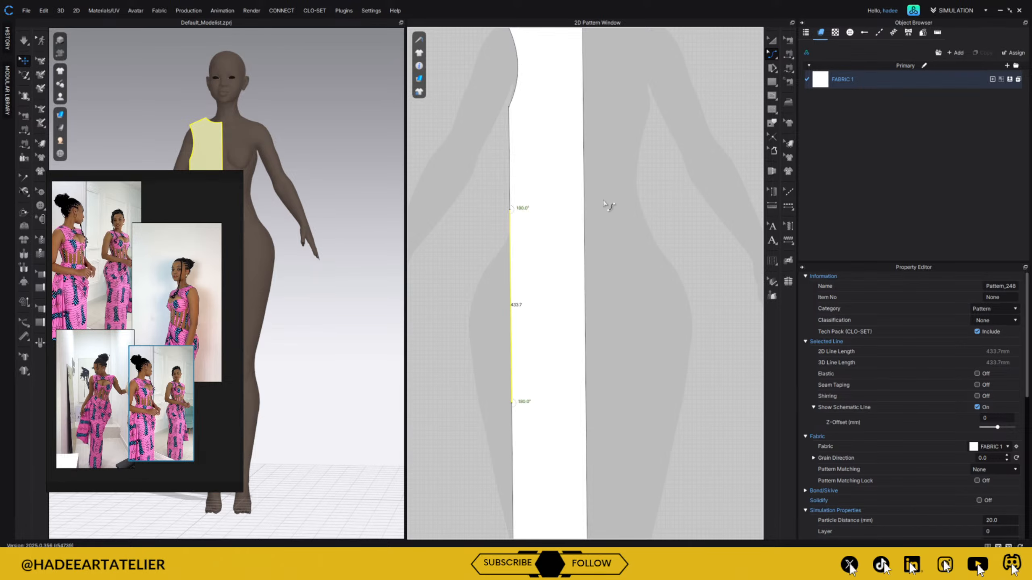
- Unfold the half pattern along its centre-front line with symmetric editing and sewing
{"action": "scroll", "coordinate": [614, 222], "scroll_direction": "down", "scroll_amount": 2}
{"action": "scroll", "coordinate": [614, 222], "scroll_direction": "down", "scroll_amount": 3}
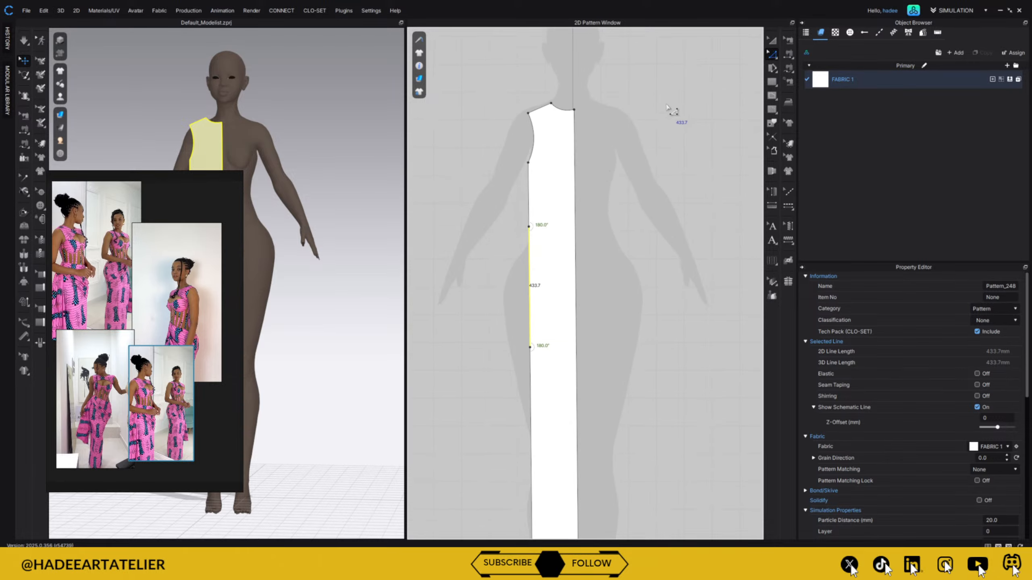
{"action": "left_click", "coordinate": [582, 233]}
{"action": "left_click", "coordinate": [575, 235]}
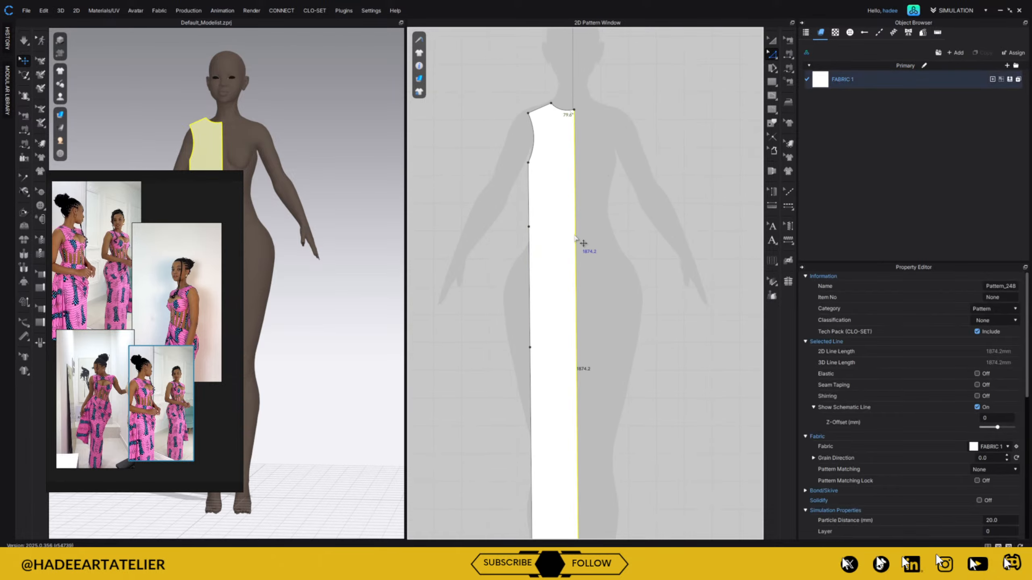
{"action": "right_click", "coordinate": [574, 235]}
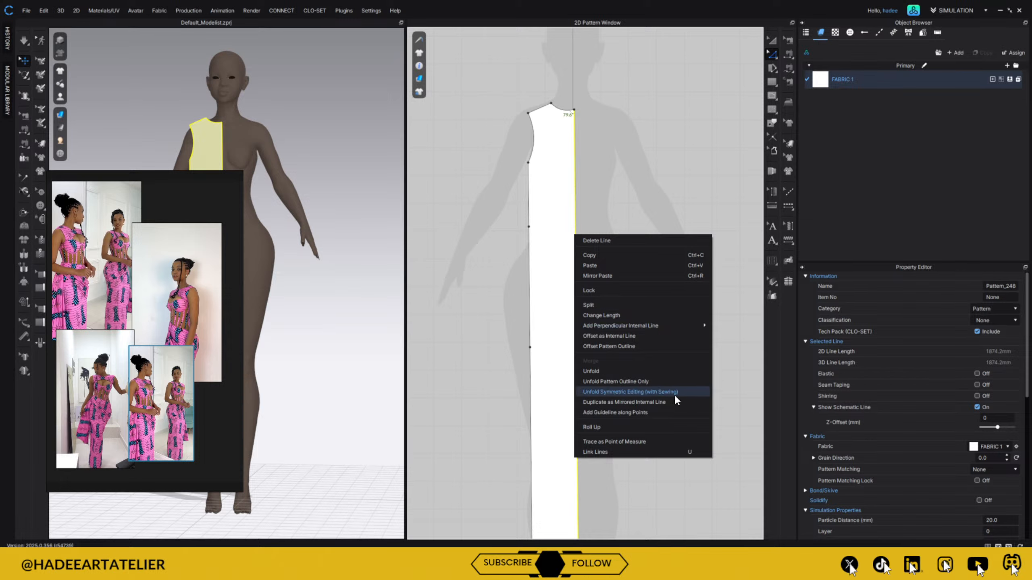
{"action": "left_click", "coordinate": [692, 392]}
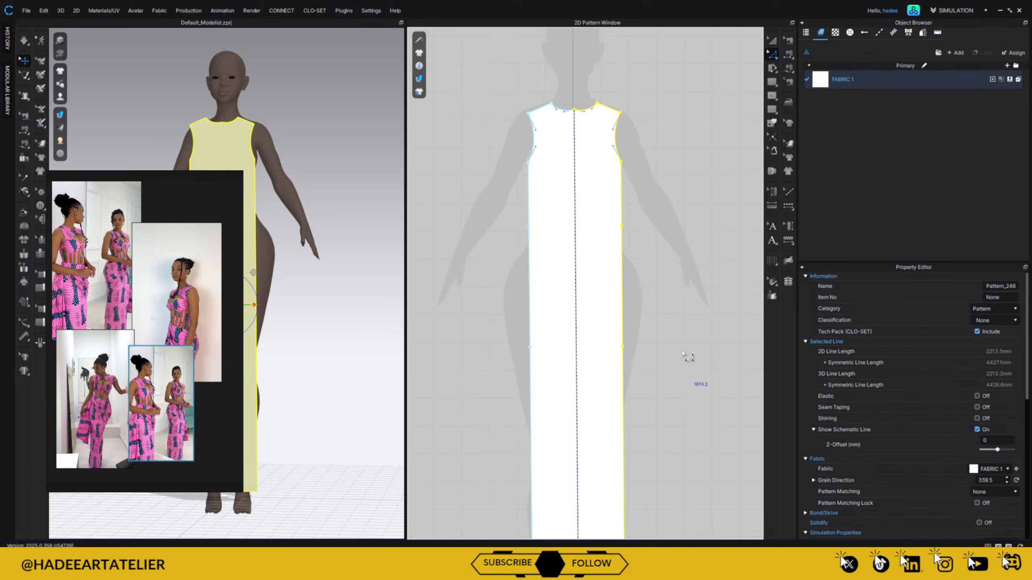
{"action": "left_click", "coordinate": [674, 292]}
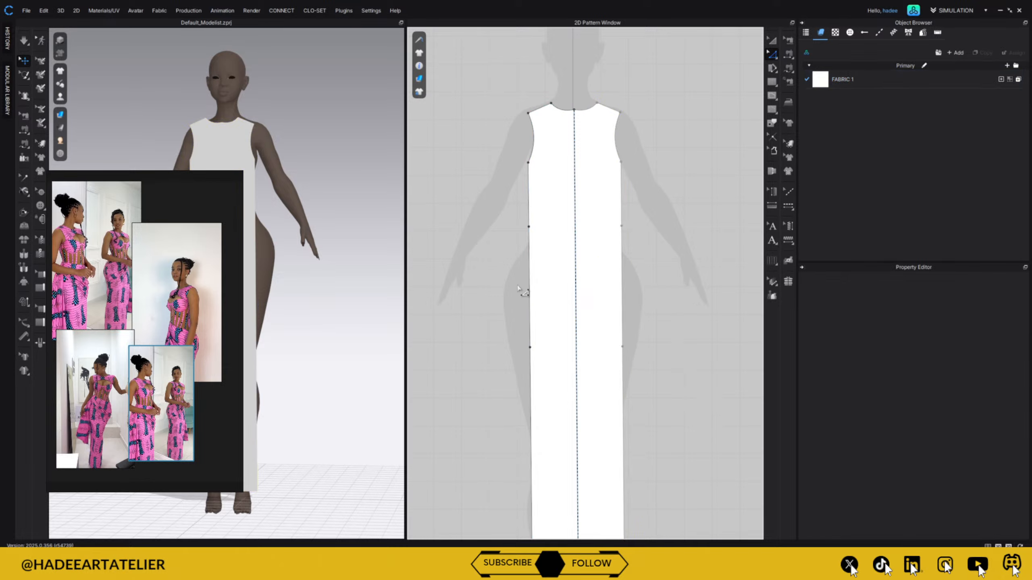
- Pull the mirrored waist points inward and shift the upper-thigh points slightly outward
{"action": "left_click", "coordinate": [535, 228]}
{"action": "left_click_drag", "start_coordinate": [544, 236], "coordinate": [546, 235]}
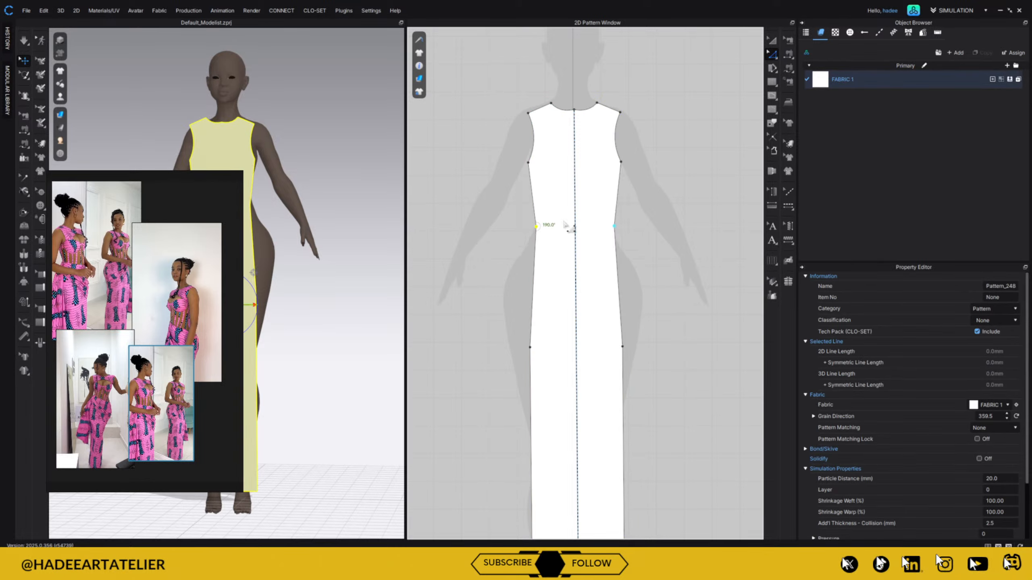
{"action": "left_click_drag", "start_coordinate": [533, 351], "coordinate": [528, 347]}
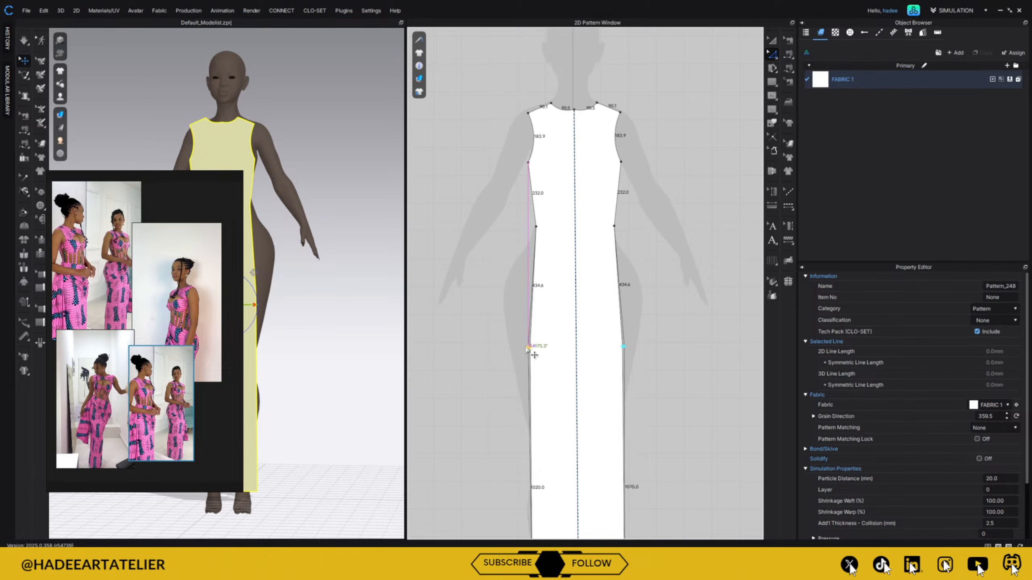
- Curve the mirrored side edges between waist and upper thigh outward over the hips, each about 443 mm long
{"action": "left_click", "coordinate": [772, 53]}
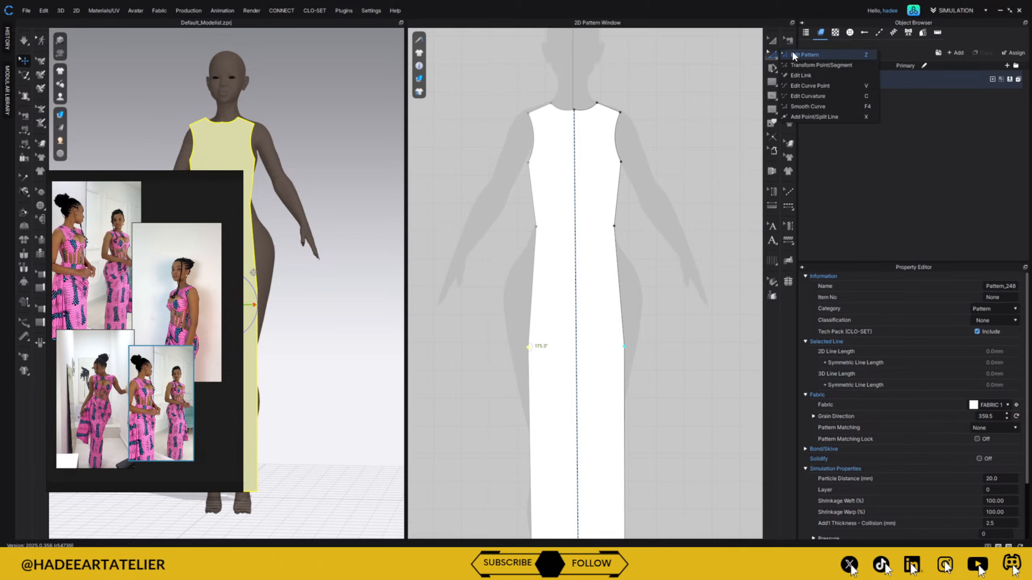
{"action": "left_click", "coordinate": [827, 97]}
{"action": "mouse_move", "coordinate": [534, 290]}
{"action": "left_mouse_down"}
{"action": "mouse_move", "coordinate": [516, 299]}
{"action": "mouse_move", "coordinate": [522, 286]}
{"action": "left_mouse_up"}
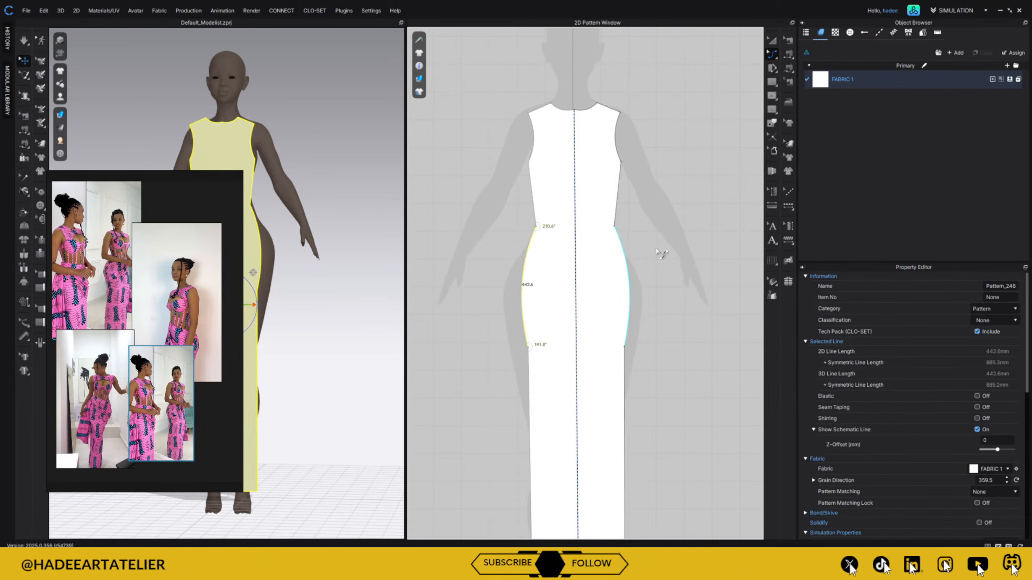
- Refine the side shape by lowering the waist points slightly and moving the upper-thigh points down and outward toward the silhouette
{"action": "key", "text": "z"}
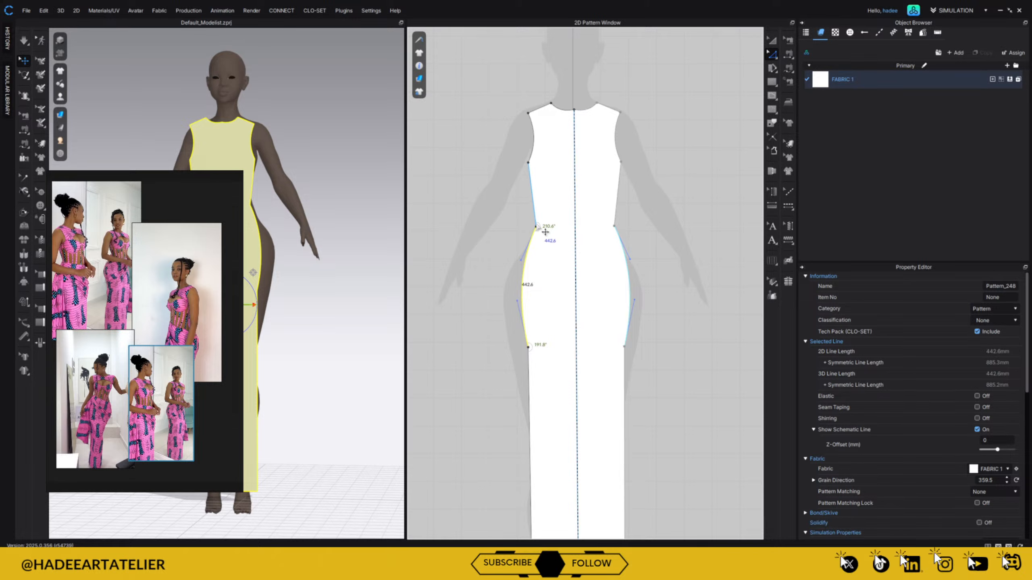
{"action": "left_click", "coordinate": [516, 245]}
{"action": "left_click_drag", "start_coordinate": [536, 227], "coordinate": [539, 233]}
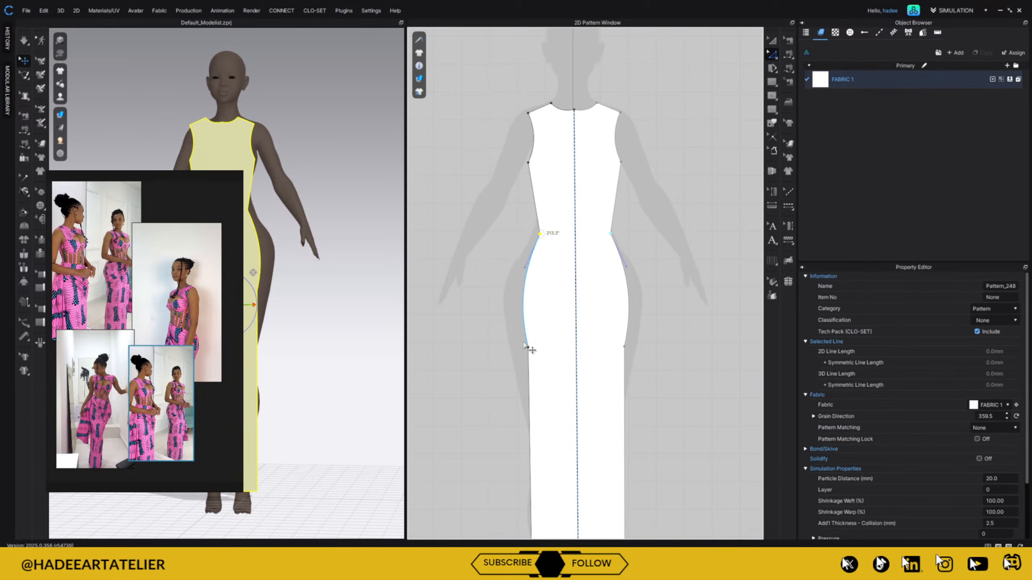
{"action": "left_click_drag", "start_coordinate": [536, 356], "coordinate": [522, 363]}
{"action": "left_click_drag", "start_coordinate": [540, 235], "coordinate": [537, 235]}
{"action": "middle_click_drag", "start_coordinate": [641, 293], "coordinate": [634, 139]}
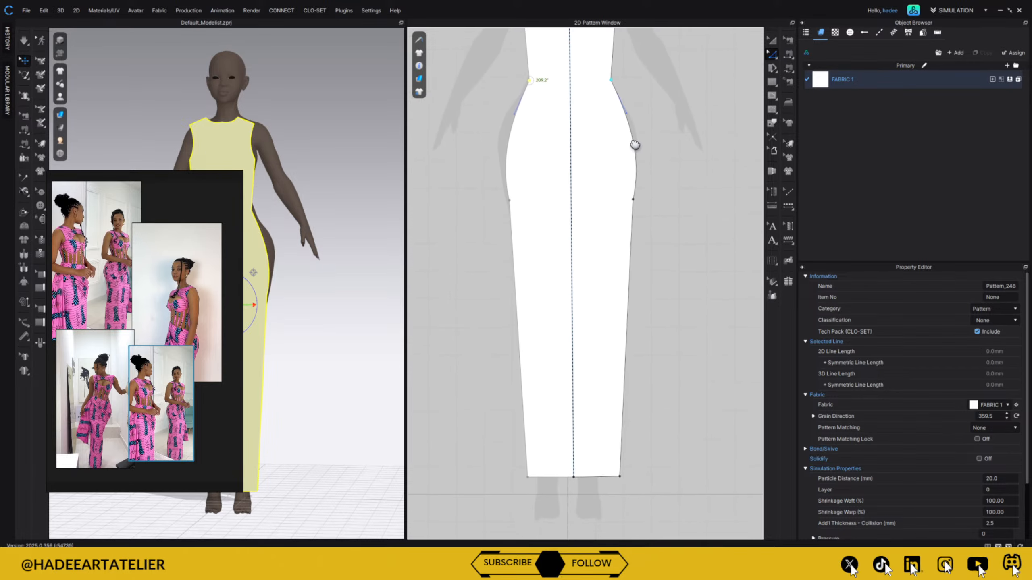
{"action": "left_click_drag", "start_coordinate": [510, 202], "coordinate": [507, 202]}
{"action": "middle_click_drag", "start_coordinate": [682, 255], "coordinate": [690, 357]}
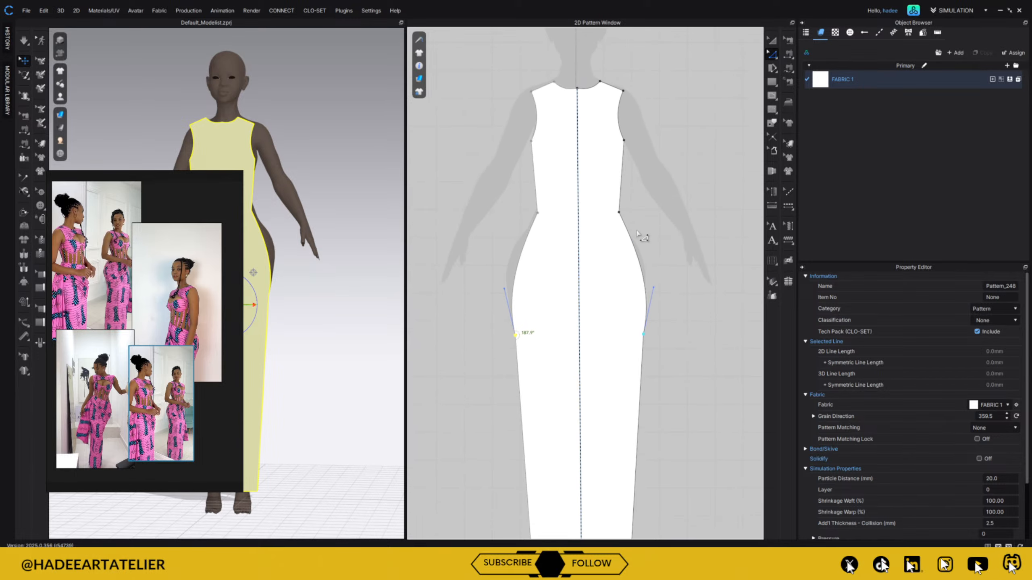
- Curve the mirrored hip edges further outward to about 476 mm each and move the upper-thigh points slightly inward and down
{"action": "key", "text": "v"}
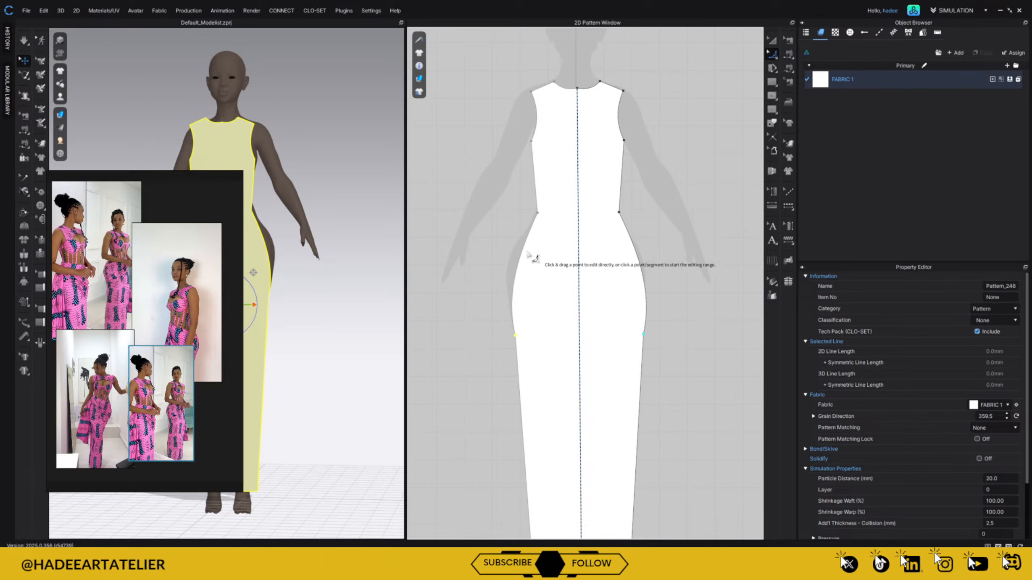
{"action": "key", "text": "c"}
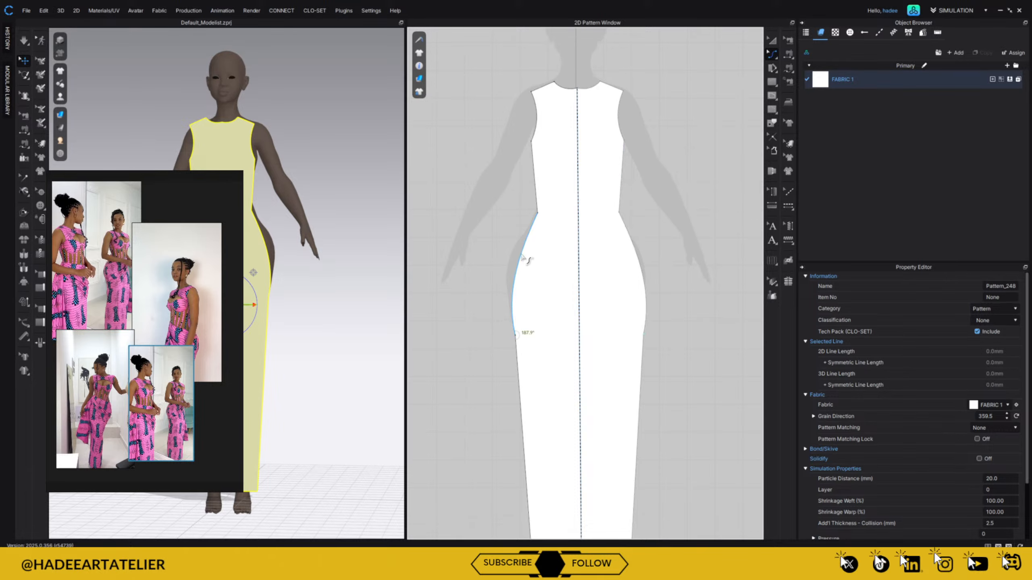
{"action": "left_click_drag", "start_coordinate": [521, 255], "coordinate": [512, 259]}
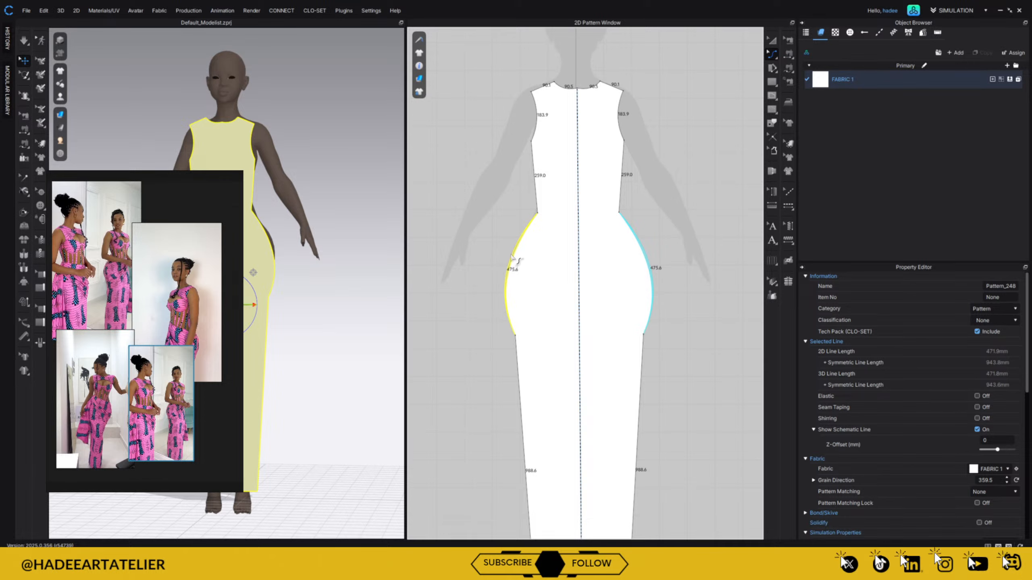
{"action": "key", "text": "v"}
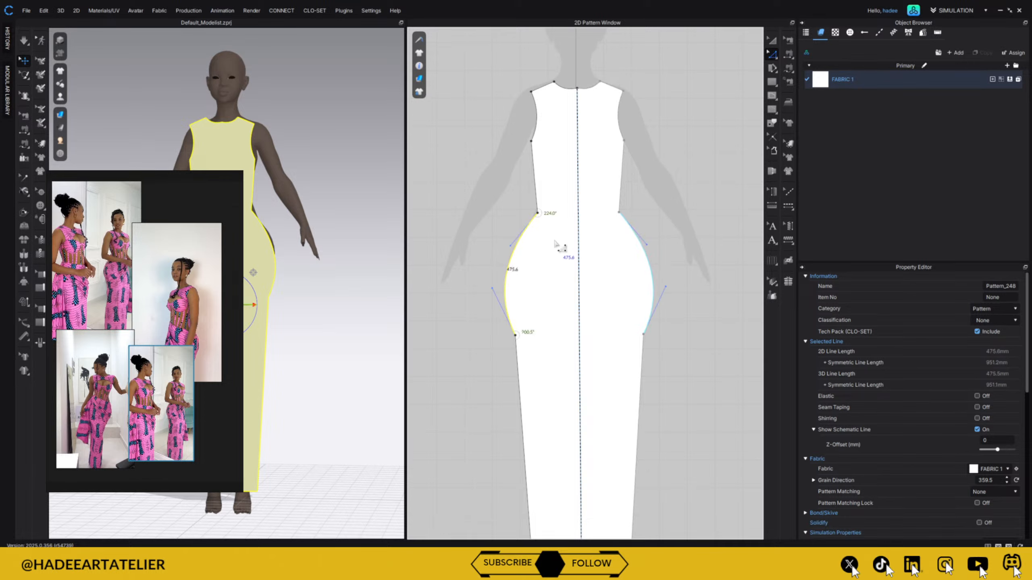
{"action": "left_click_drag", "start_coordinate": [515, 335], "coordinate": [522, 338]}
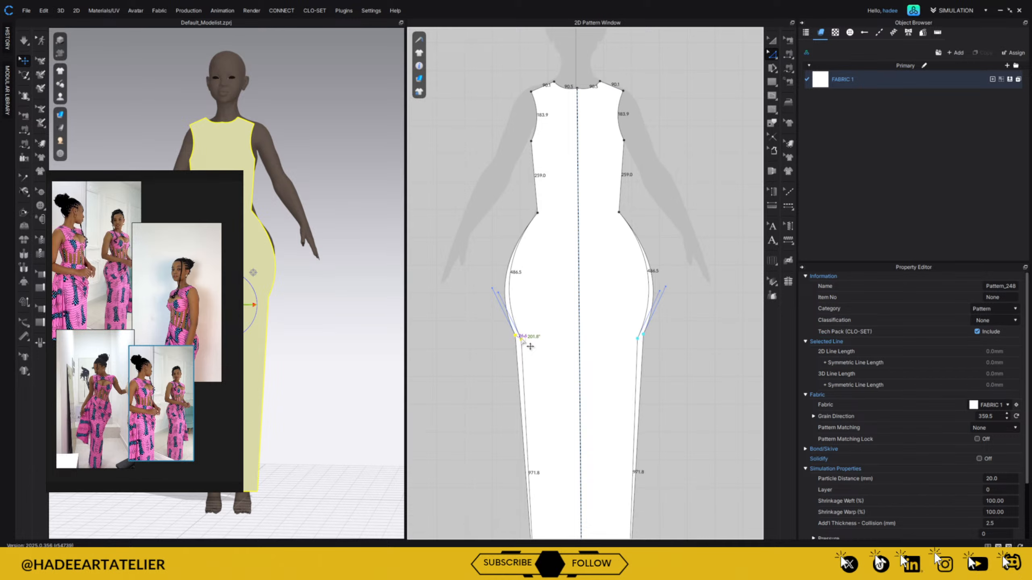
{"action": "left_click", "coordinate": [672, 268]}
{"action": "scroll", "coordinate": [670, 249], "scroll_direction": "down", "scroll_amount": 5}
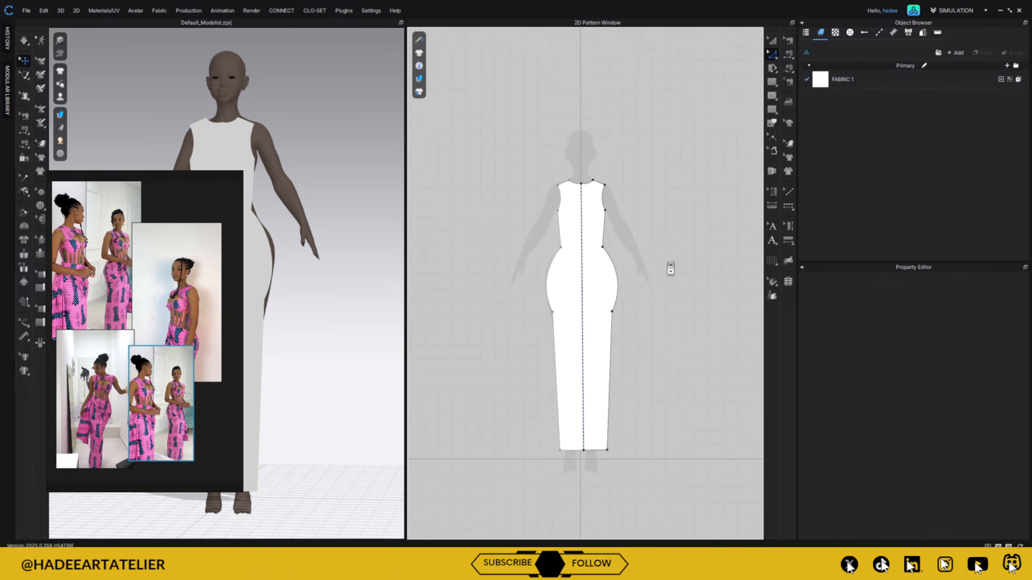
{"action": "right_click_drag", "start_coordinate": [672, 258], "coordinate": [629, 239]}
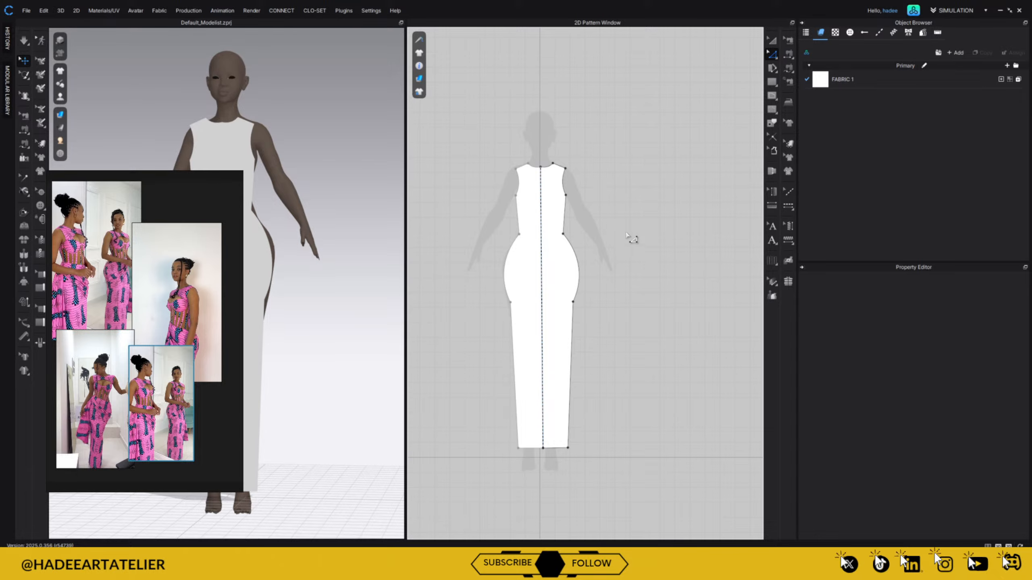
- Duplicate the whole front pattern as a linked instance and place the copy beside the original for the back
{"action": "left_click", "coordinate": [773, 40]}
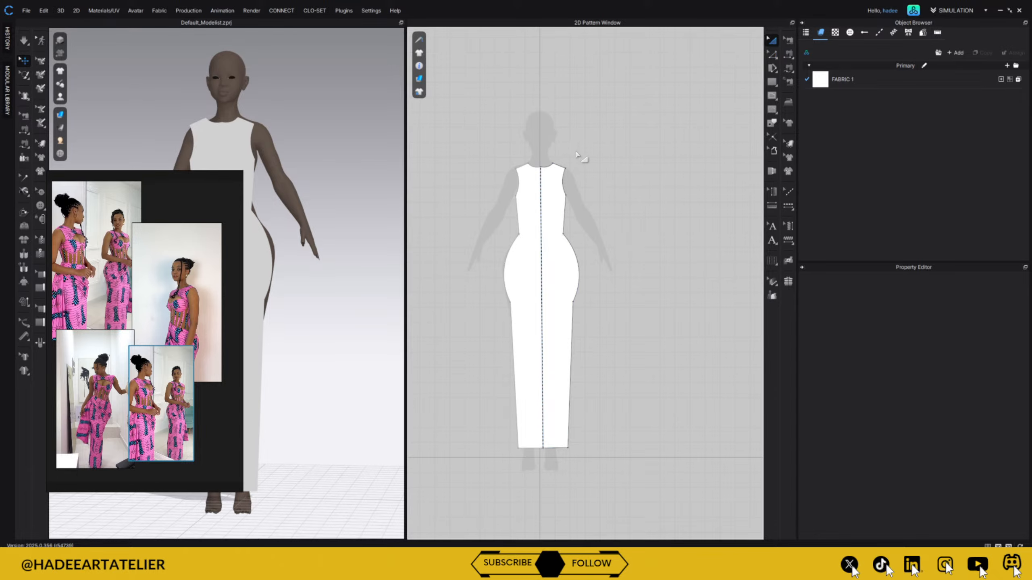
{"action": "left_click", "coordinate": [550, 204]}
{"action": "right_click", "coordinate": [551, 207]}
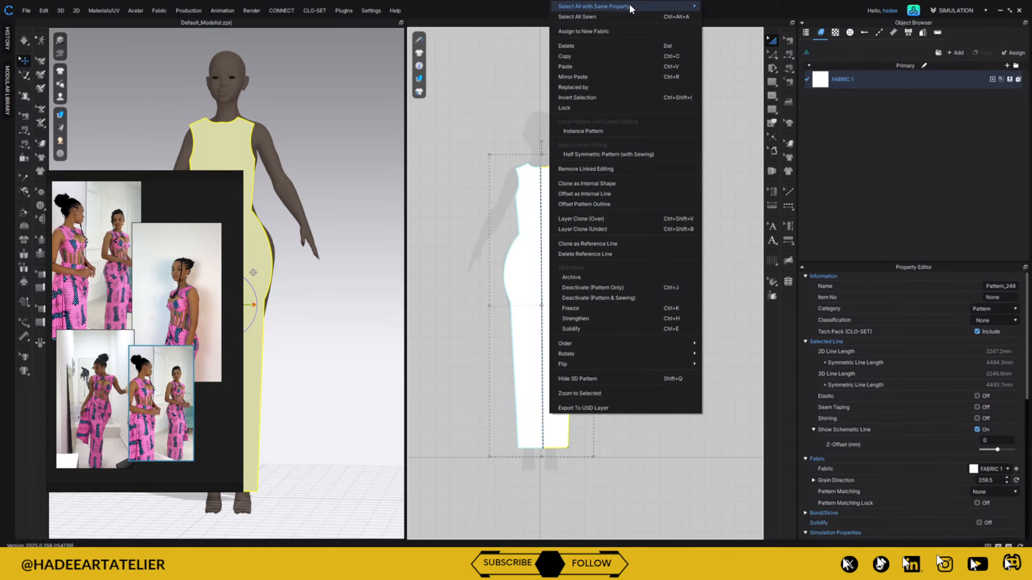
{"action": "left_click", "coordinate": [613, 130]}
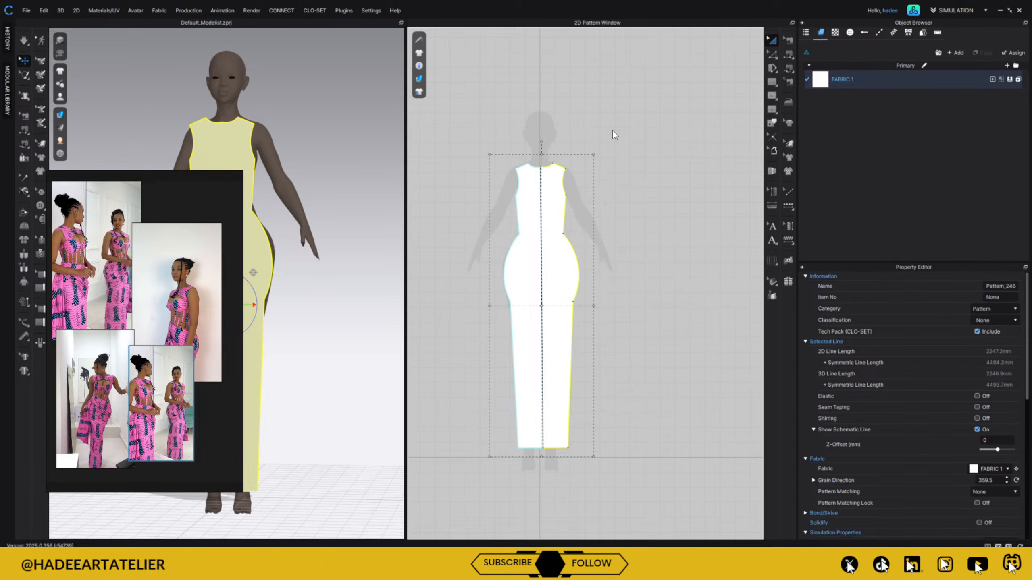
{"action": "left_click", "coordinate": [541, 313]}
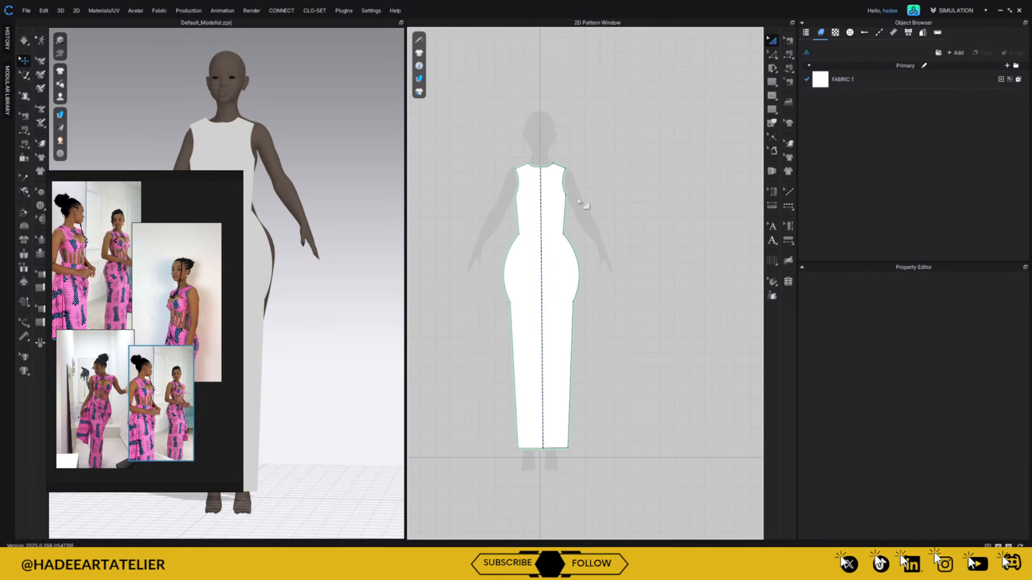
{"action": "left_click_drag", "start_coordinate": [550, 204], "coordinate": [633, 207], "text": "ctrl"}
- Move the reference photo board off the 3D view to clear the avatar
{"action": "mouse_move", "coordinate": [127, 173]}
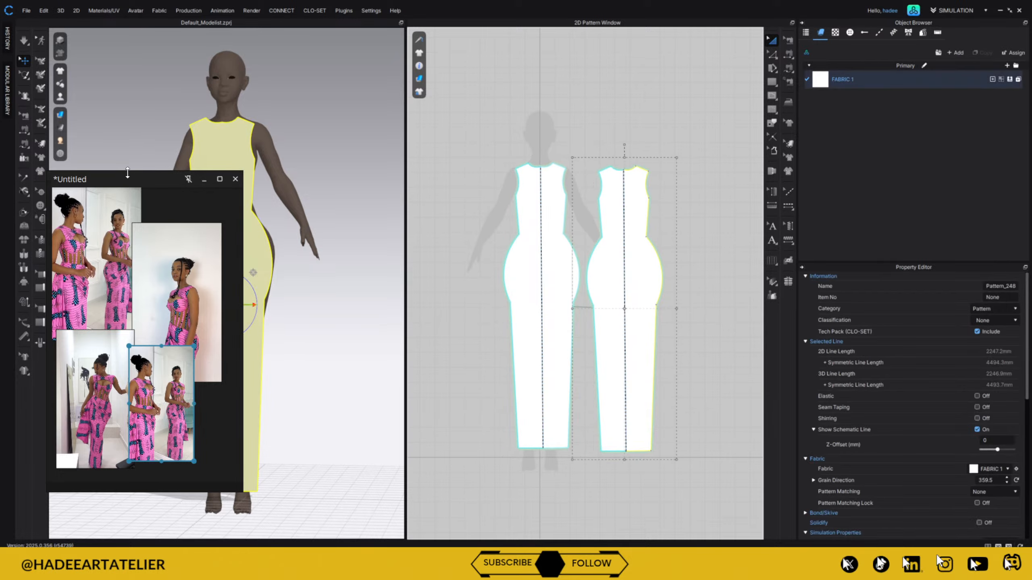
{"action": "left_click_drag", "start_coordinate": [132, 179], "coordinate": [887, 228]}
{"action": "left_click", "coordinate": [326, 330]}
- Position the copied pattern behind the avatar in 3D, bringing it close to the body and centring it on the back
{"action": "right_click_drag", "start_coordinate": [320, 323], "coordinate": [178, 326]}
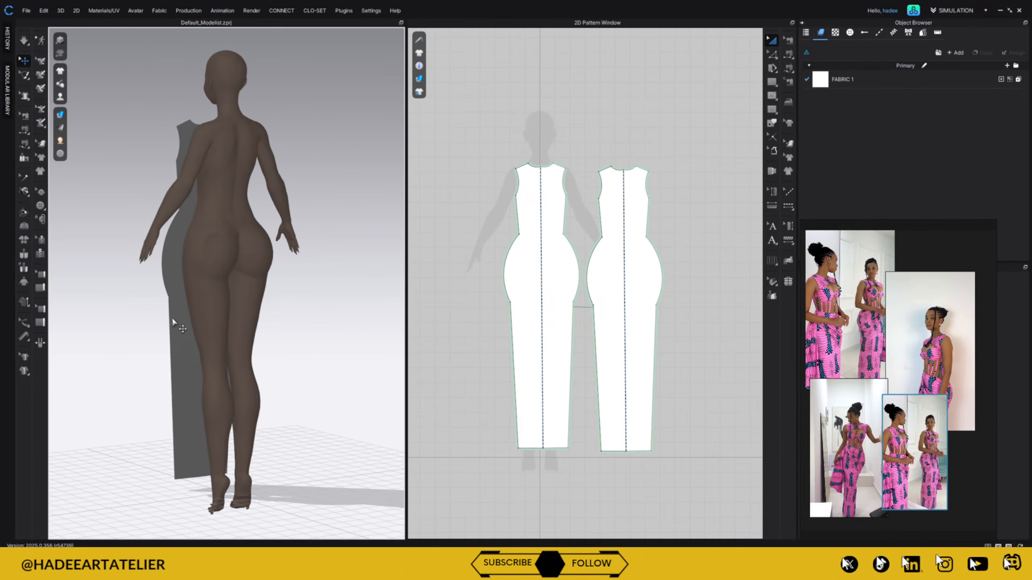
{"action": "left_click", "coordinate": [634, 214]}
{"action": "left_click_drag", "start_coordinate": [212, 302], "coordinate": [260, 305]}
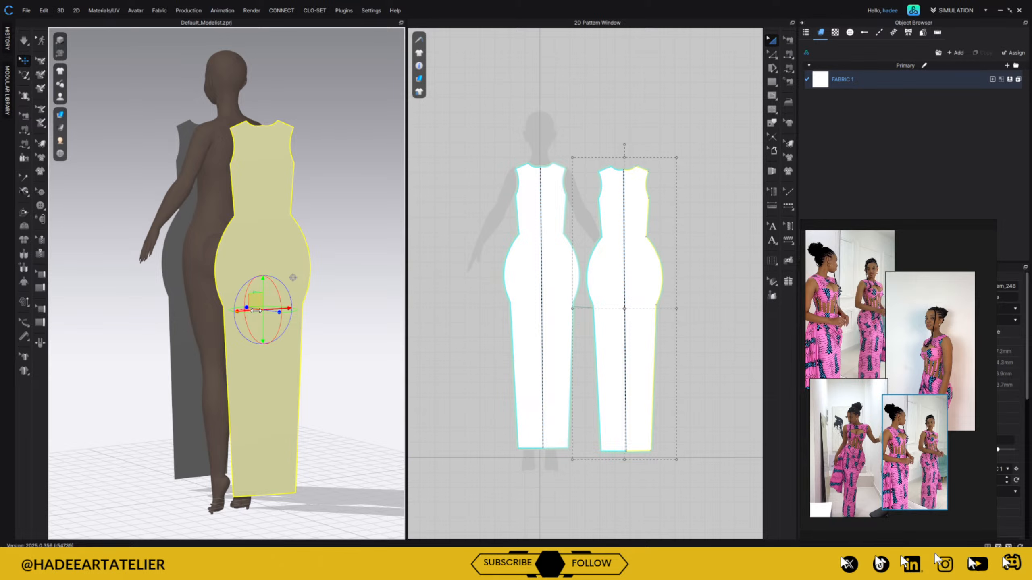
{"action": "right_click_drag", "start_coordinate": [353, 277], "coordinate": [395, 271]}
{"action": "left_click_drag", "start_coordinate": [283, 309], "coordinate": [253, 309]}
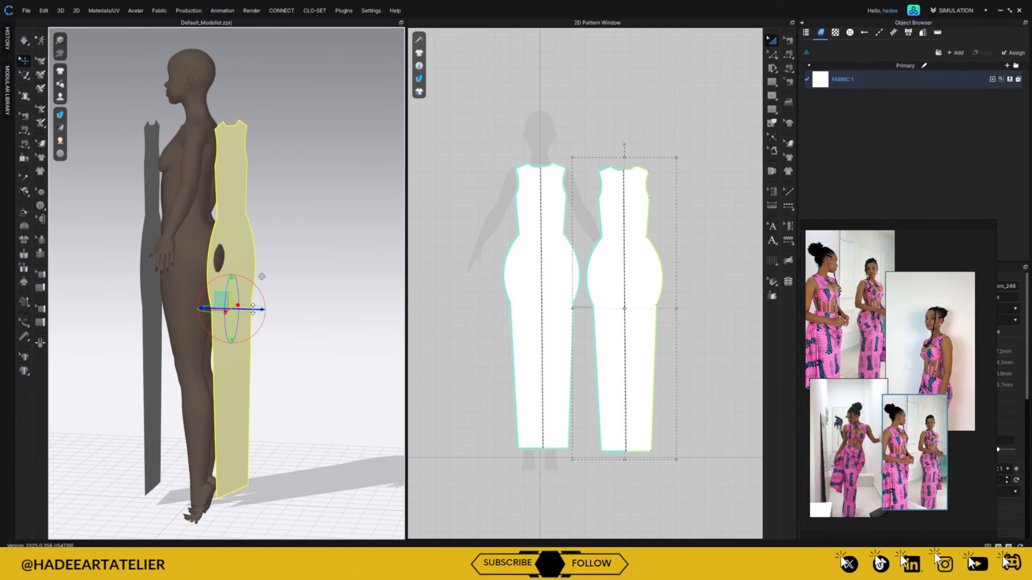
{"action": "right_click_drag", "start_coordinate": [328, 261], "coordinate": [284, 272]}
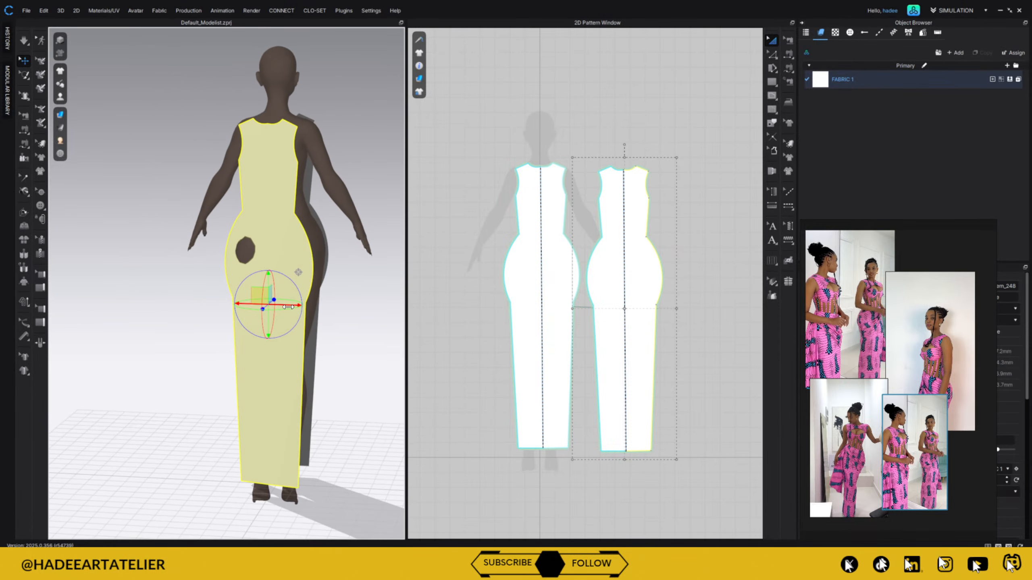
{"action": "left_click_drag", "start_coordinate": [288, 308], "coordinate": [261, 290]}
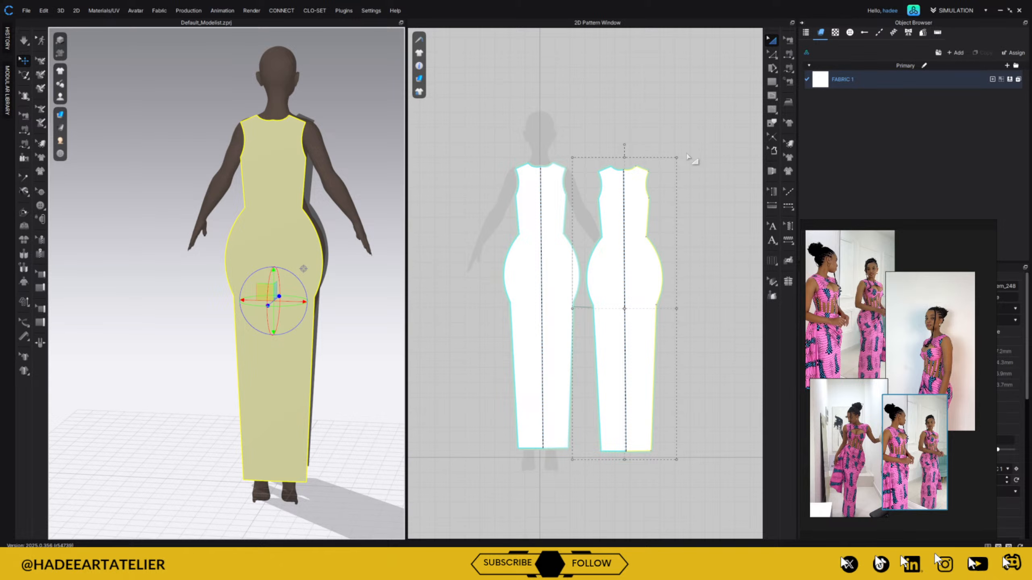
- Sew the front shoulder edges to the matching back shoulder edges
{"action": "right_click_drag", "start_coordinate": [382, 310], "coordinate": [252, 312]}
{"action": "left_click", "coordinate": [788, 53]}
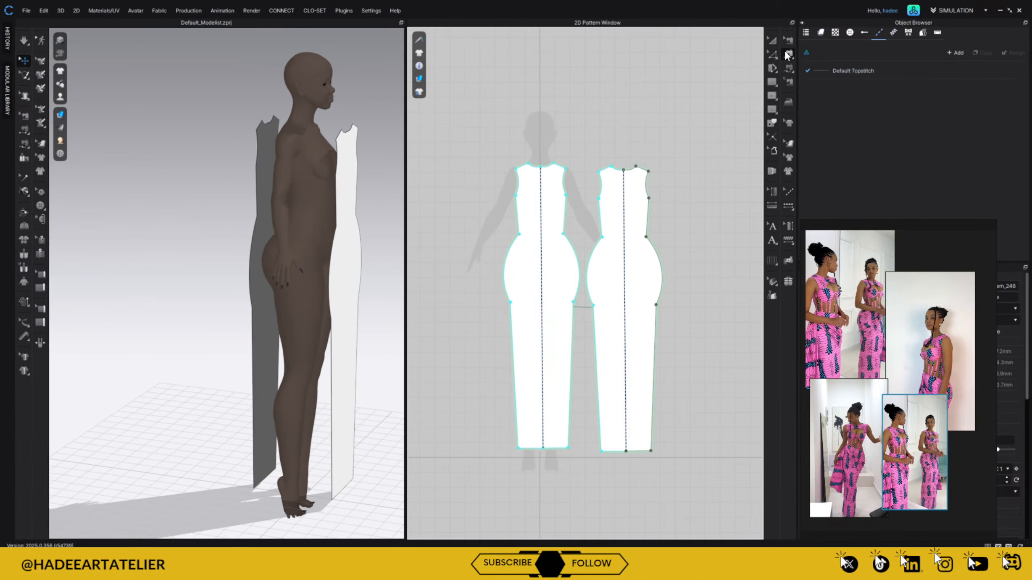
{"action": "left_click", "coordinate": [283, 134]}
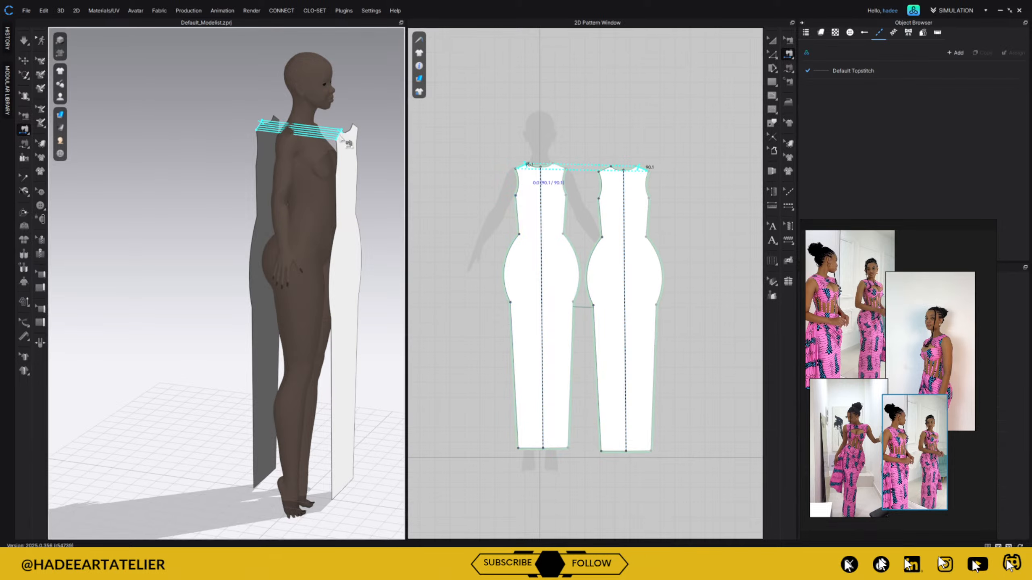
{"action": "left_click", "coordinate": [340, 138]}
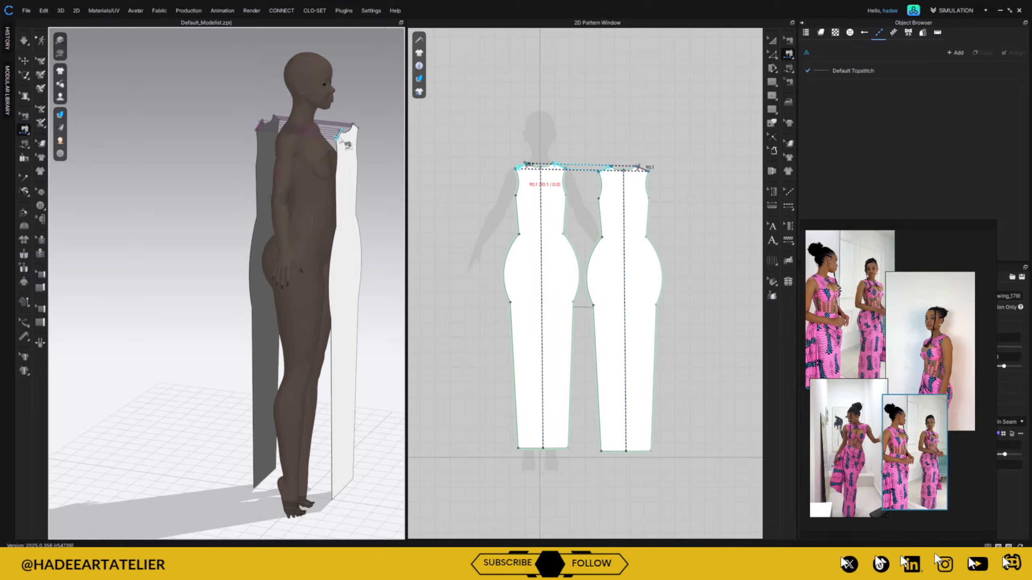
- Sew the front and back side edges together from underarm to waist, over the hips, and from upper thigh to hem
{"action": "left_click", "coordinate": [352, 247]}
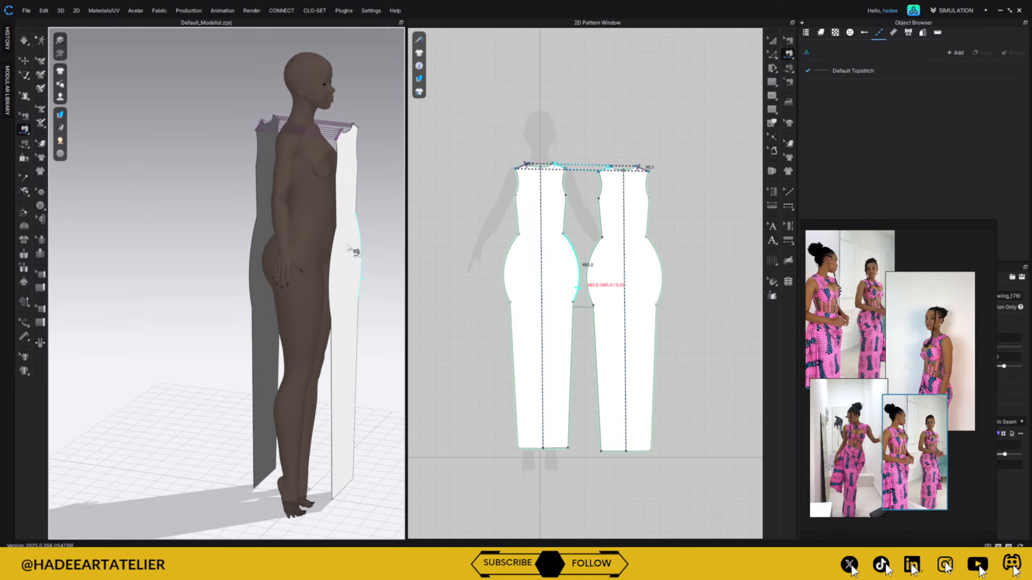
{"action": "right_click_drag", "start_coordinate": [369, 229], "coordinate": [413, 224]}
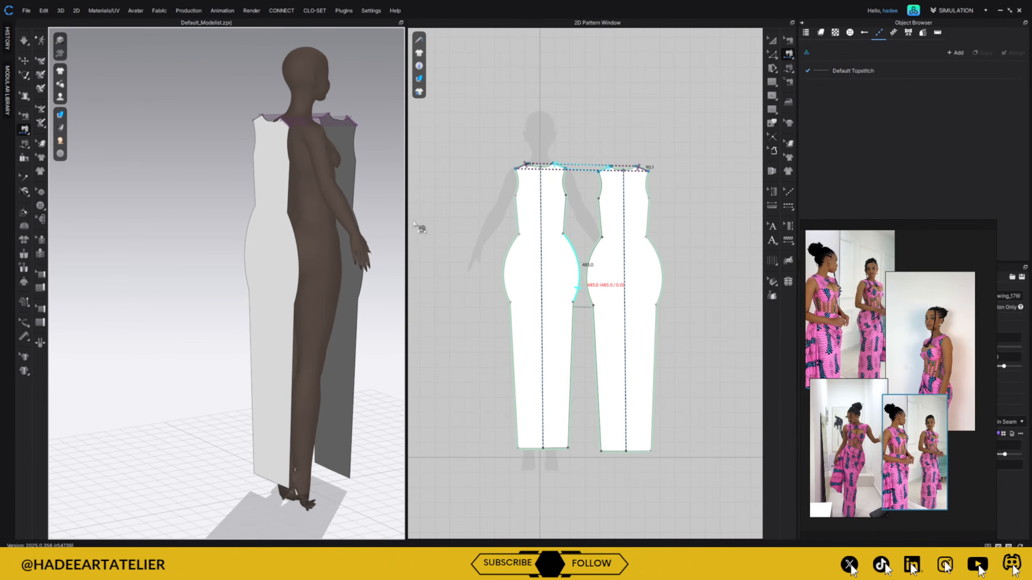
{"action": "left_click", "coordinate": [290, 194]}
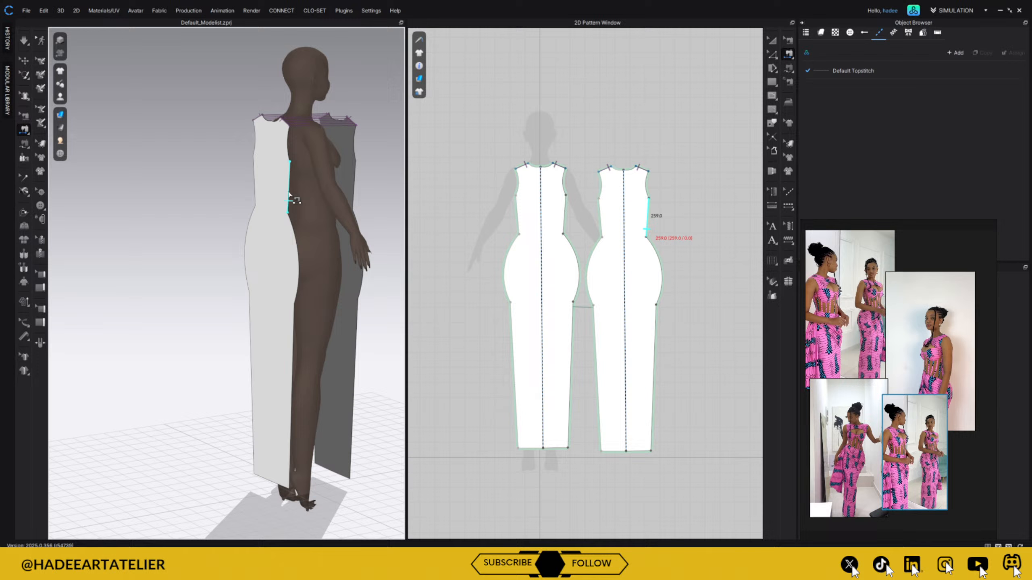
{"action": "left_click", "coordinate": [355, 199]}
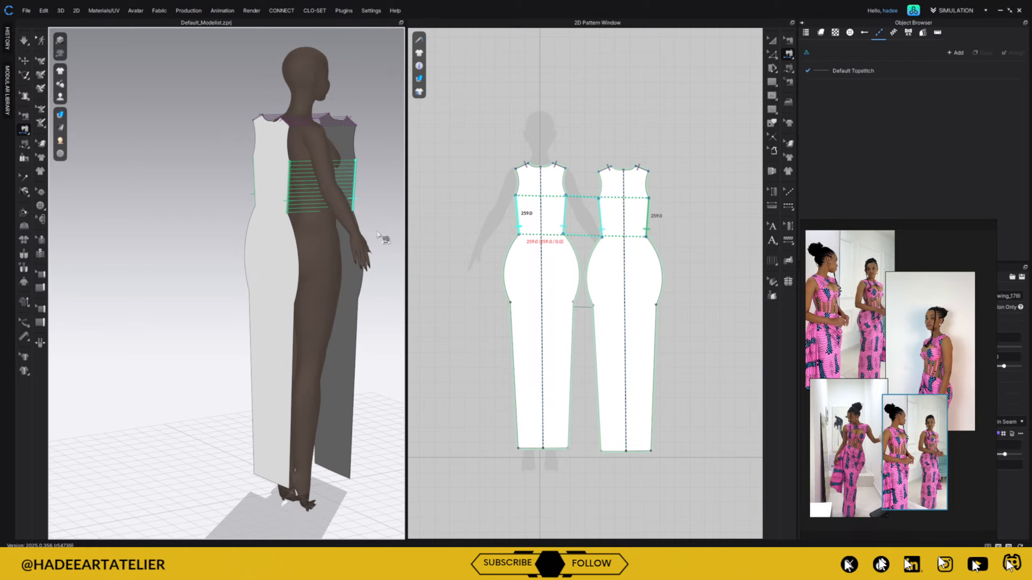
{"action": "left_click", "coordinate": [298, 269]}
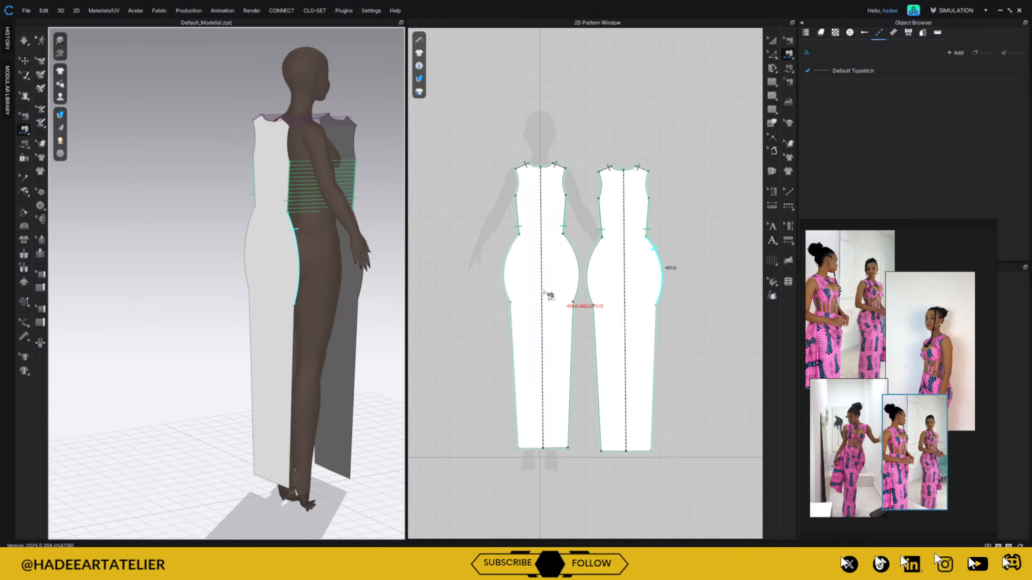
{"action": "left_click", "coordinate": [519, 270]}
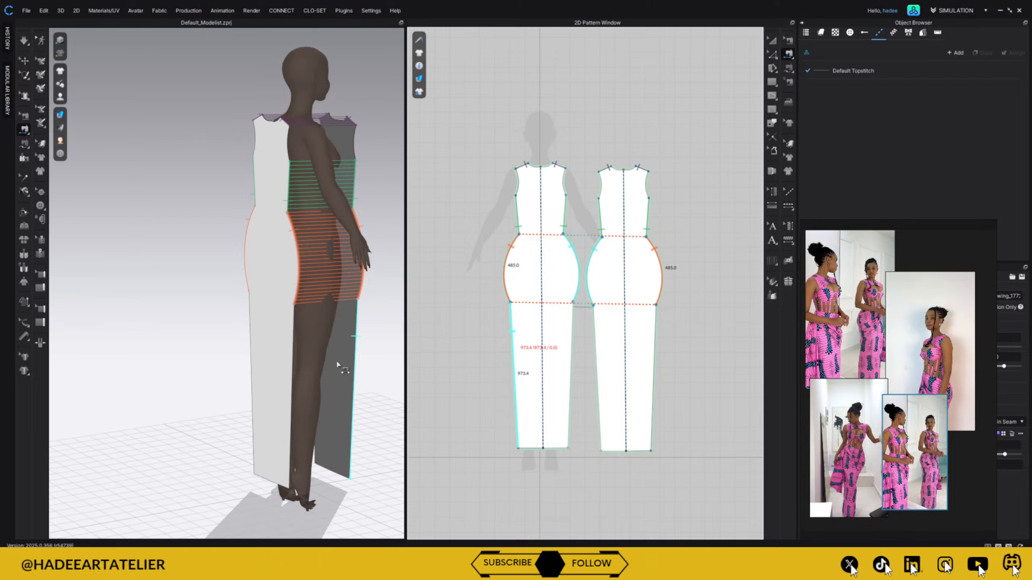
{"action": "left_click", "coordinate": [293, 352]}
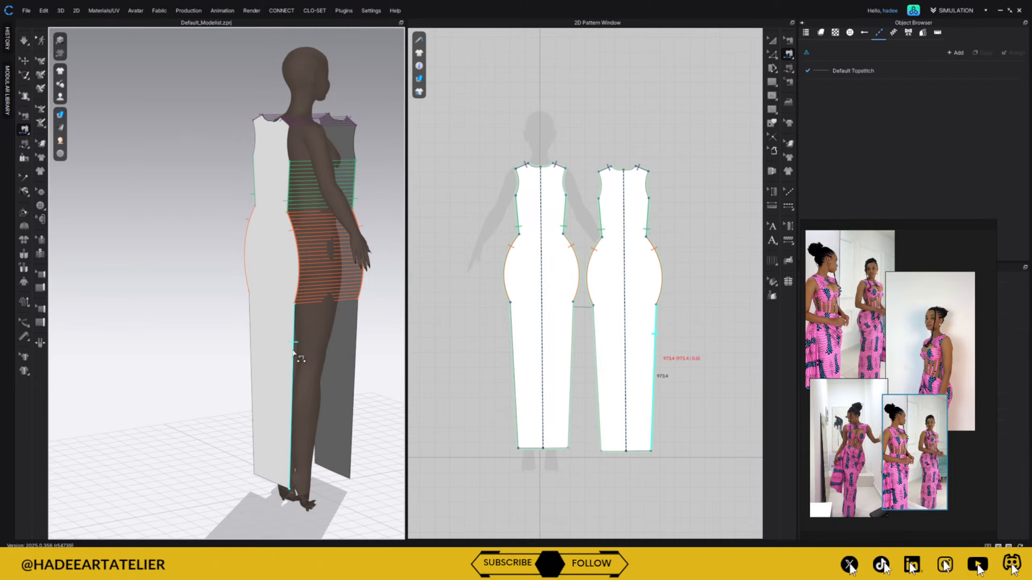
{"action": "left_click", "coordinate": [358, 369]}
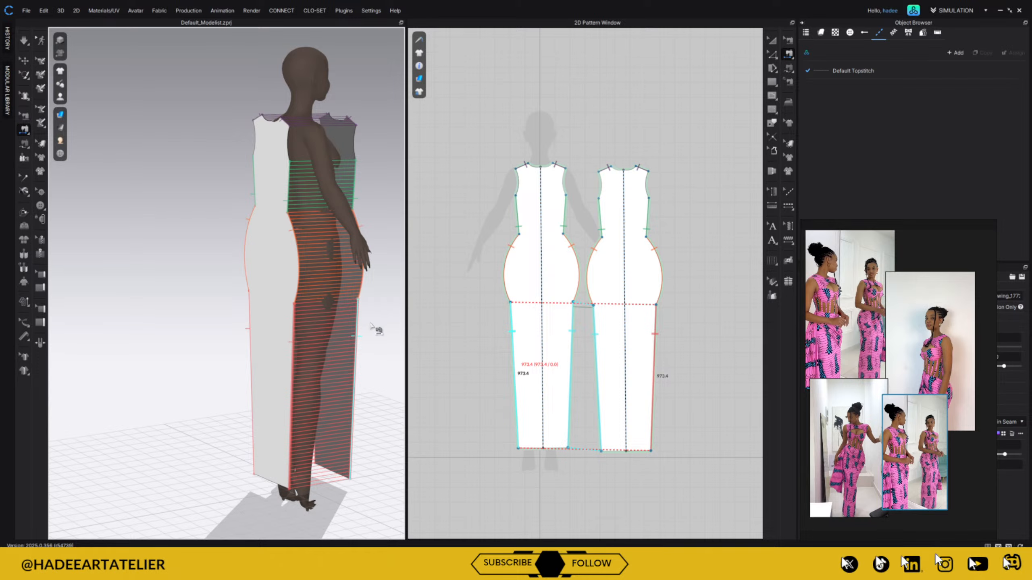
- Simulate the sewn dress and pull the front bodice into place over the avatar's shoulders and bust
{"action": "right_click_drag", "start_coordinate": [371, 325], "coordinate": [260, 319]}
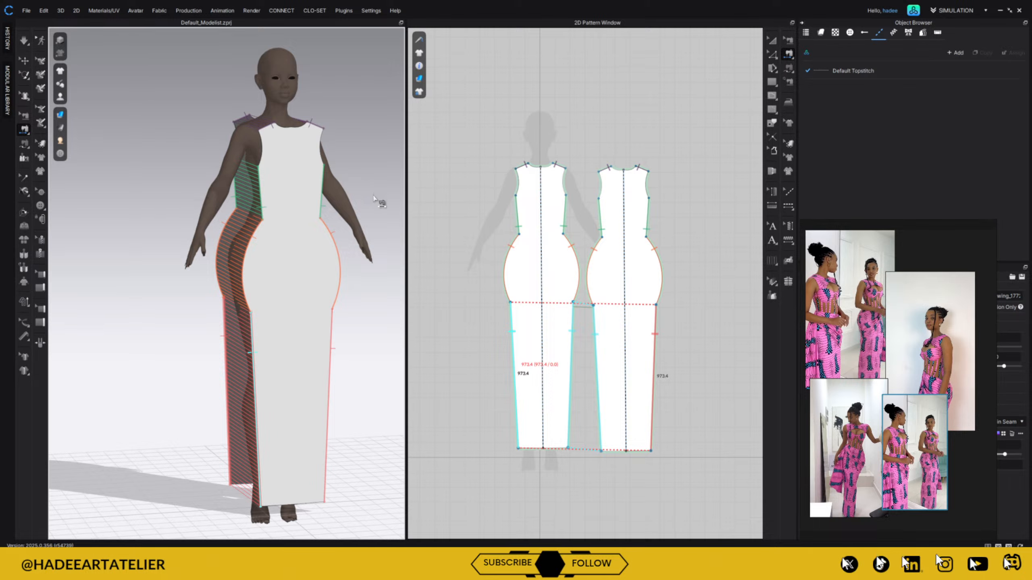
{"action": "key", "text": "space"}
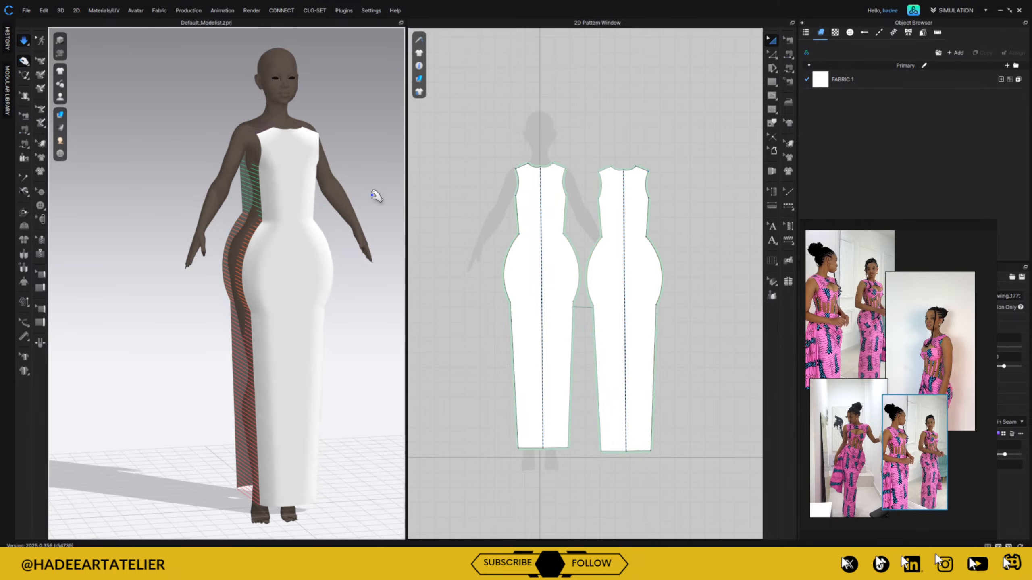
{"action": "left_click_drag", "start_coordinate": [264, 147], "coordinate": [241, 3]}
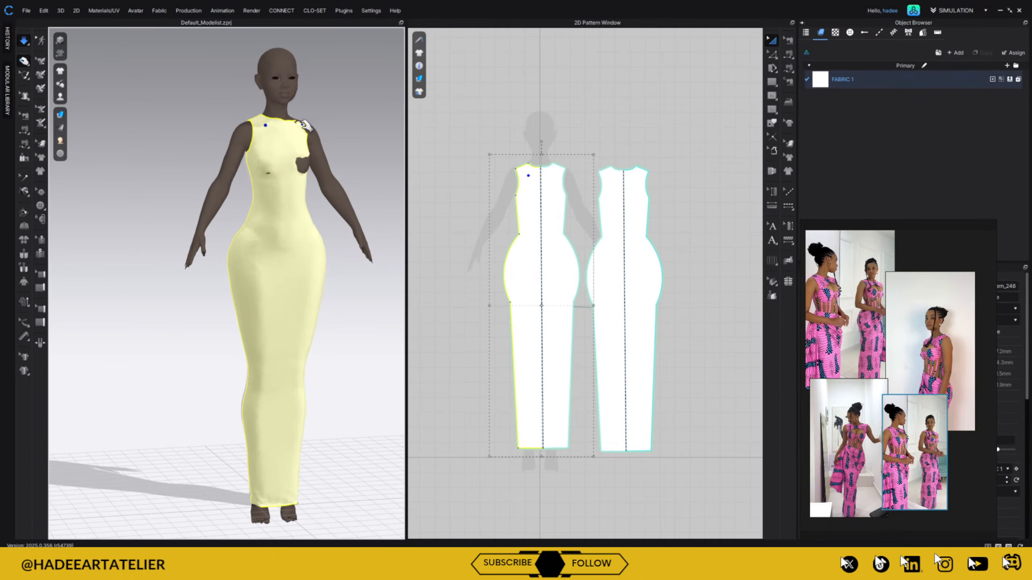
{"action": "left_click_drag", "start_coordinate": [306, 81], "coordinate": [301, 42]}
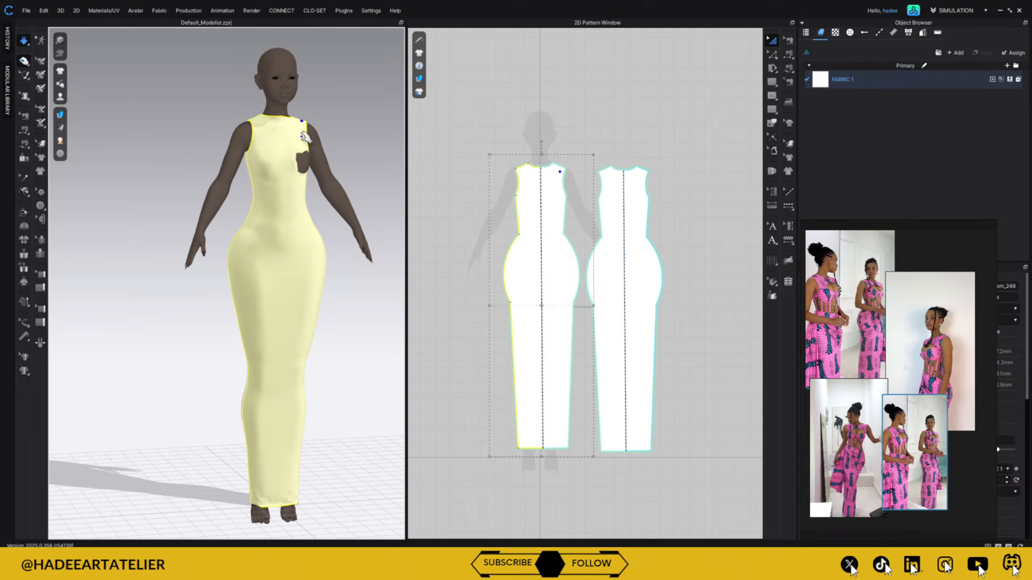
{"action": "left_click_drag", "start_coordinate": [294, 162], "coordinate": [356, 219]}
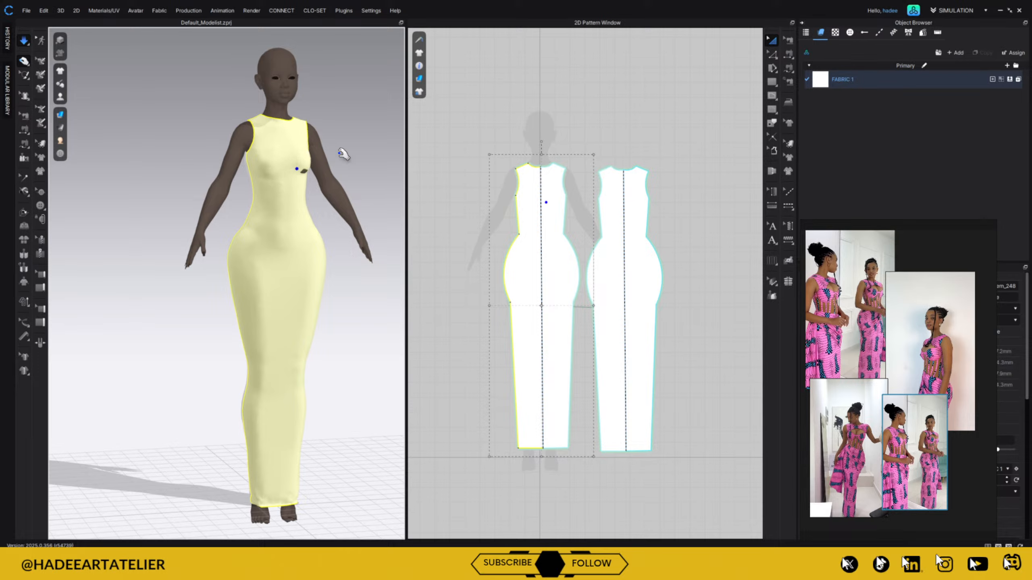
{"action": "left_click_drag", "start_coordinate": [272, 206], "coordinate": [264, 70]}
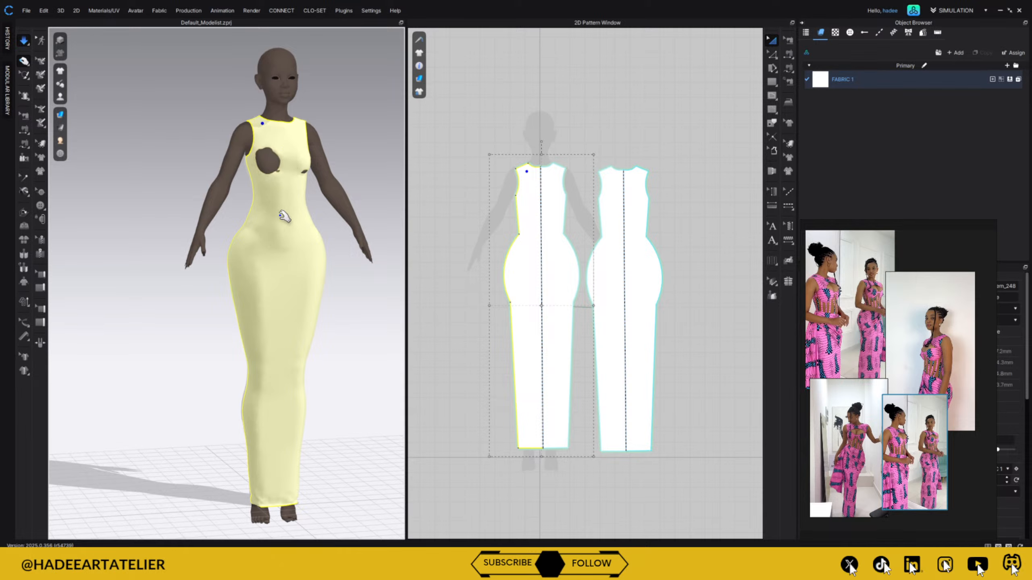
- Pull the dress into place at the side and across both back shoulders during simulation
{"action": "right_click_drag", "start_coordinate": [370, 159], "coordinate": [416, 171]}
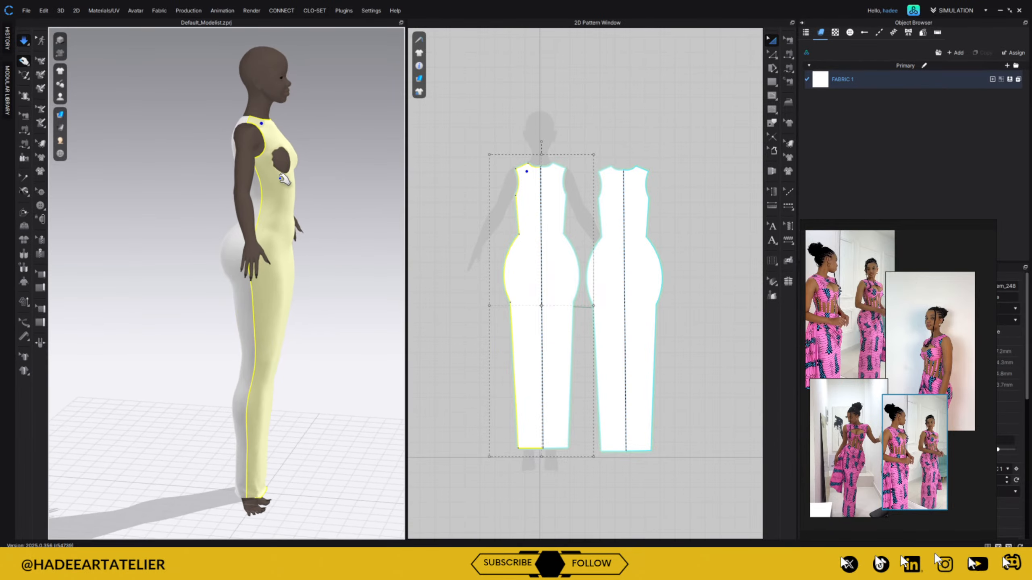
{"action": "left_click_drag", "start_coordinate": [281, 180], "coordinate": [392, 191]}
{"action": "right_click_drag", "start_coordinate": [315, 156], "coordinate": [429, 159]}
{"action": "left_click", "coordinate": [246, 123]}
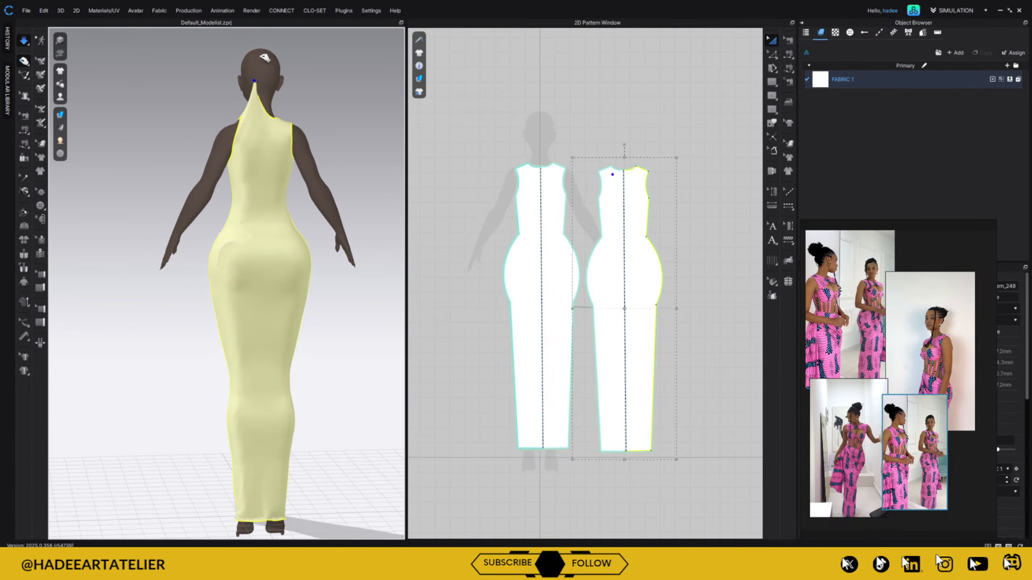
{"action": "left_click_drag", "start_coordinate": [289, 124], "coordinate": [336, 99]}
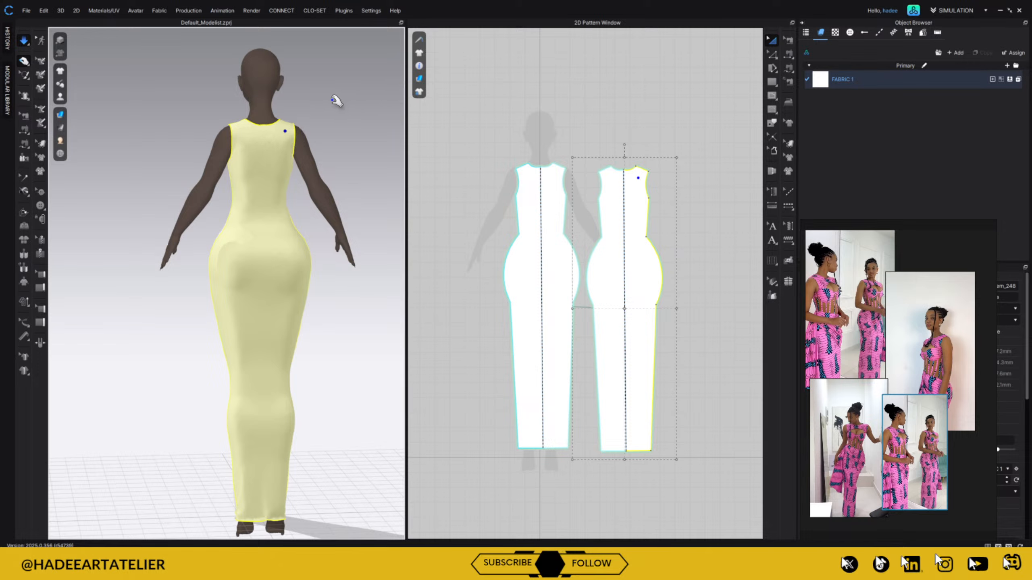
{"action": "left_click_drag", "start_coordinate": [244, 124], "coordinate": [224, 86]}
{"action": "right_click_drag", "start_coordinate": [340, 124], "coordinate": [171, 132]}
{"action": "right_click_drag", "start_coordinate": [345, 176], "coordinate": [311, 184]}
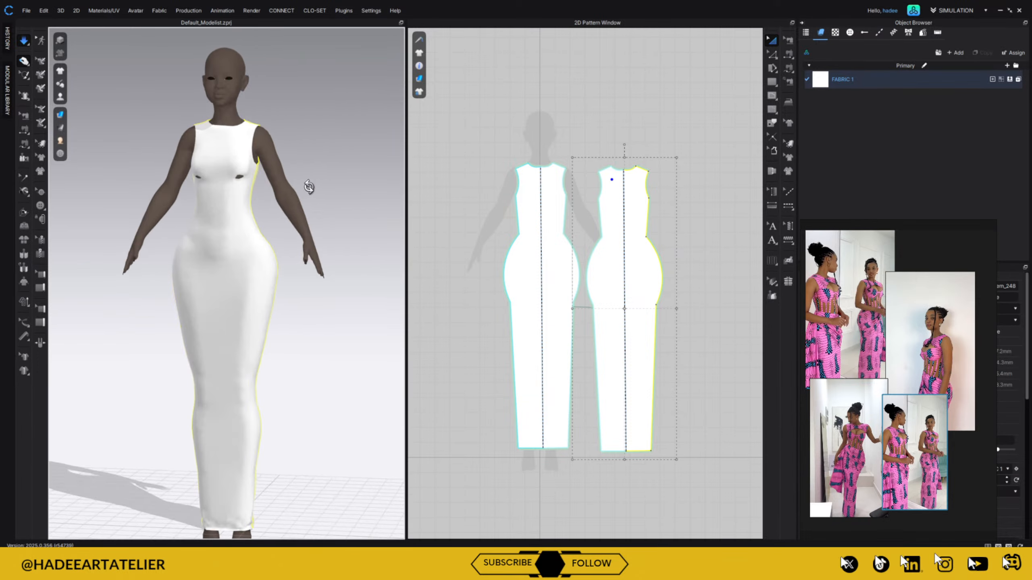
- Settle the front neckline and waist fabric on the avatar and check the full dress from the front
{"action": "left_click", "coordinate": [245, 111]}
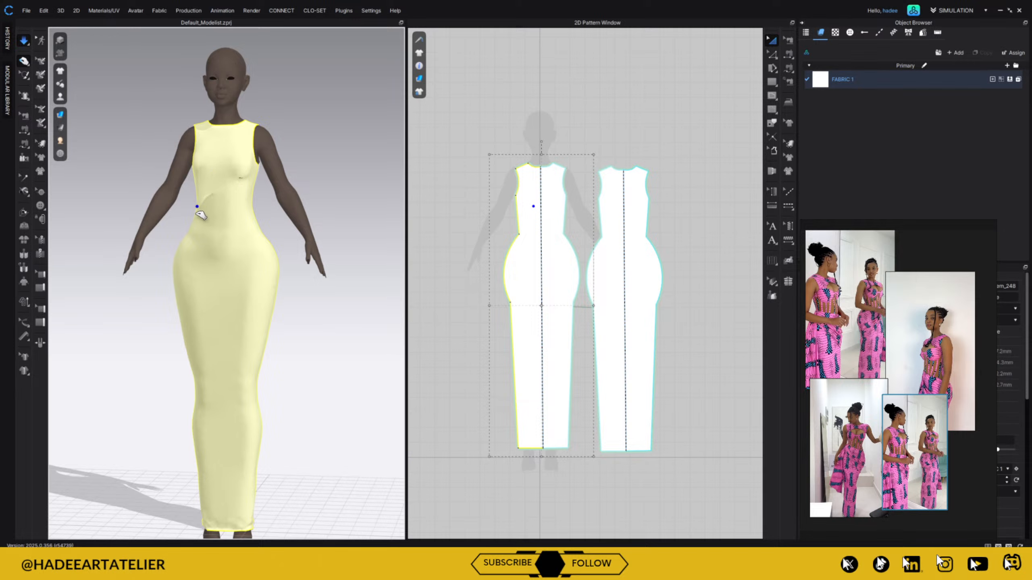
{"action": "left_click", "coordinate": [329, 192]}
{"action": "middle_click_drag", "start_coordinate": [329, 192], "coordinate": [336, 135]}
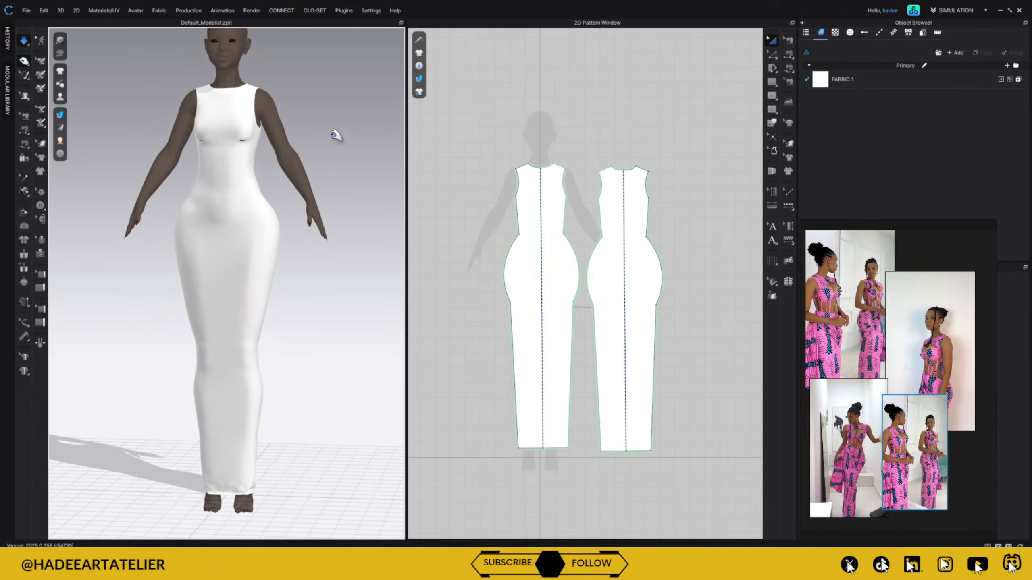
{"action": "right_click_drag", "start_coordinate": [335, 136], "coordinate": [344, 150]}
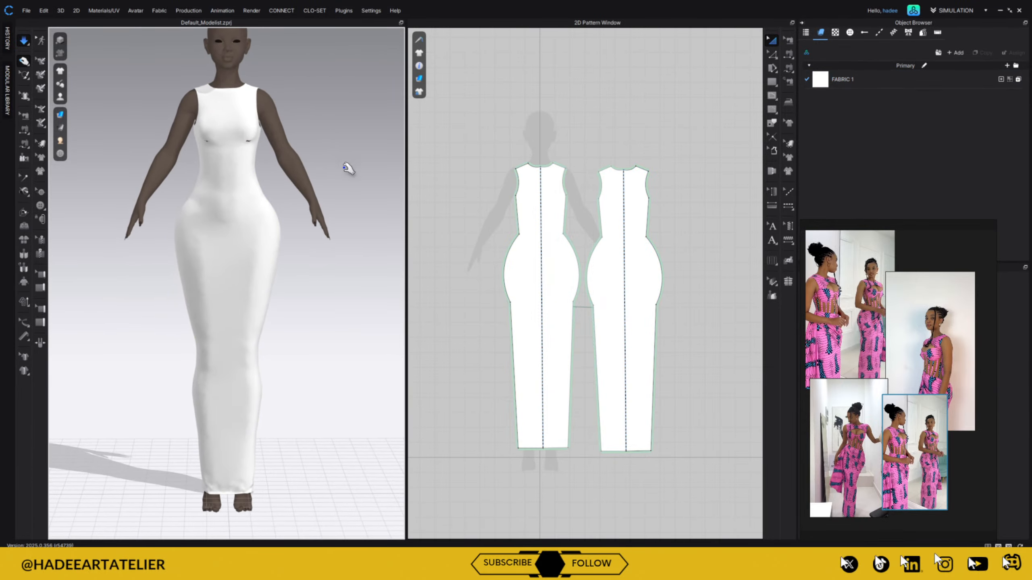
- Flare the skirt patterns by moving the hem's side corners and the upper-thigh points outward, and simulate the dress
{"action": "left_click", "coordinate": [770, 52]}
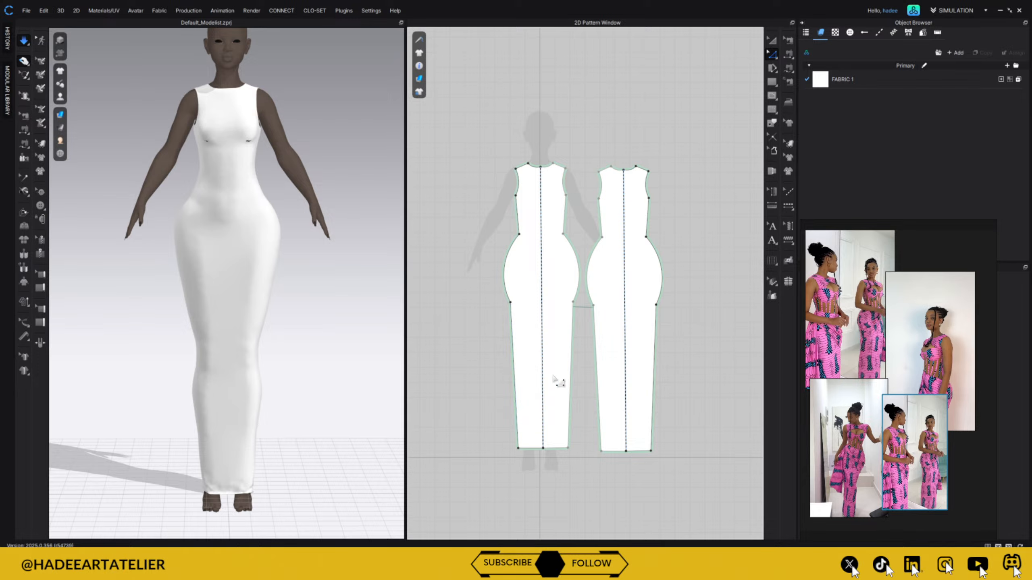
{"action": "left_click_drag", "start_coordinate": [519, 451], "coordinate": [503, 455]}
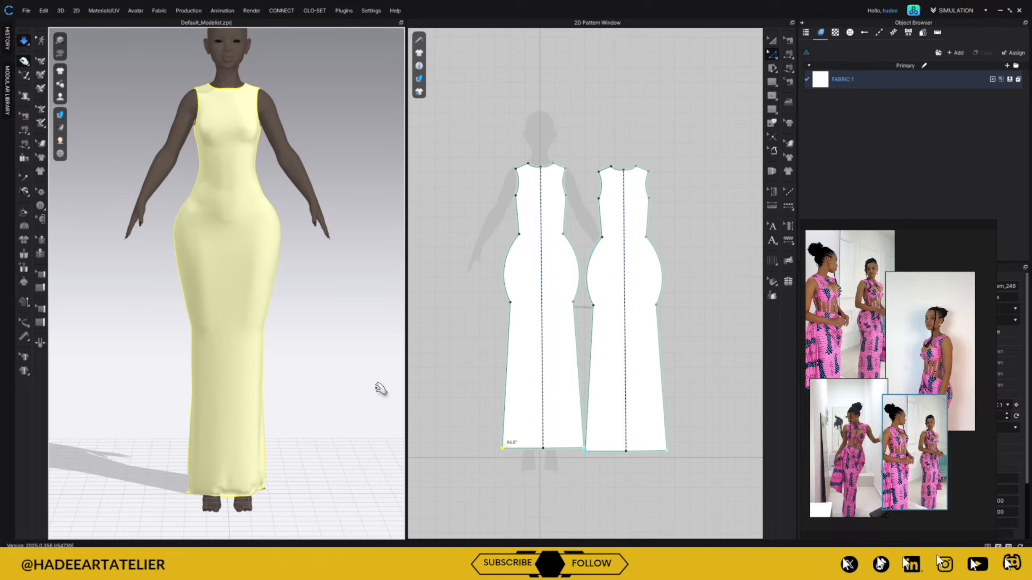
{"action": "left_click", "coordinate": [509, 303]}
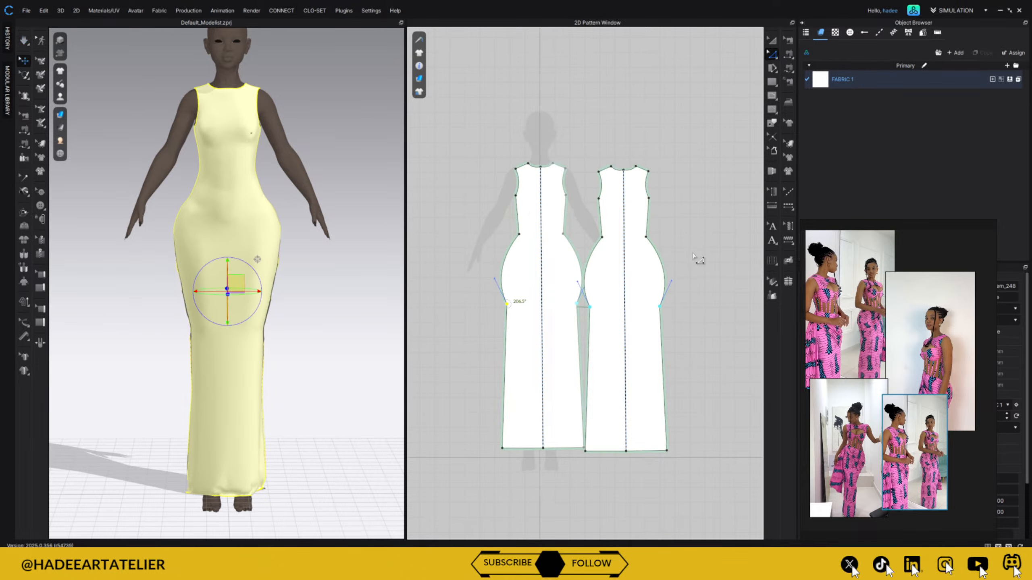
{"action": "key", "text": "space"}
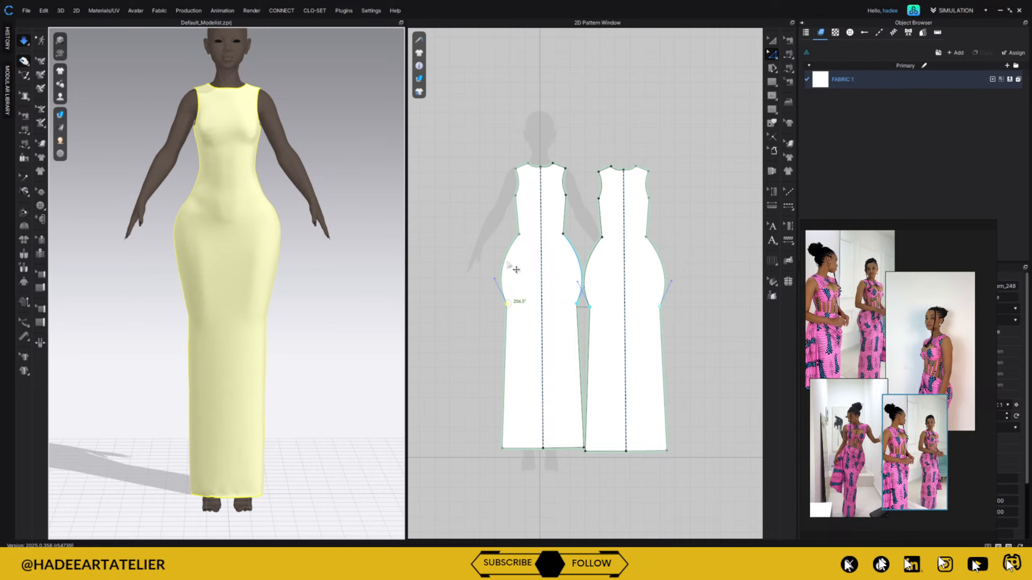
- Move the upper-thigh side points slightly farther outward and simulate the wider skirt
{"action": "left_click", "coordinate": [507, 309]}
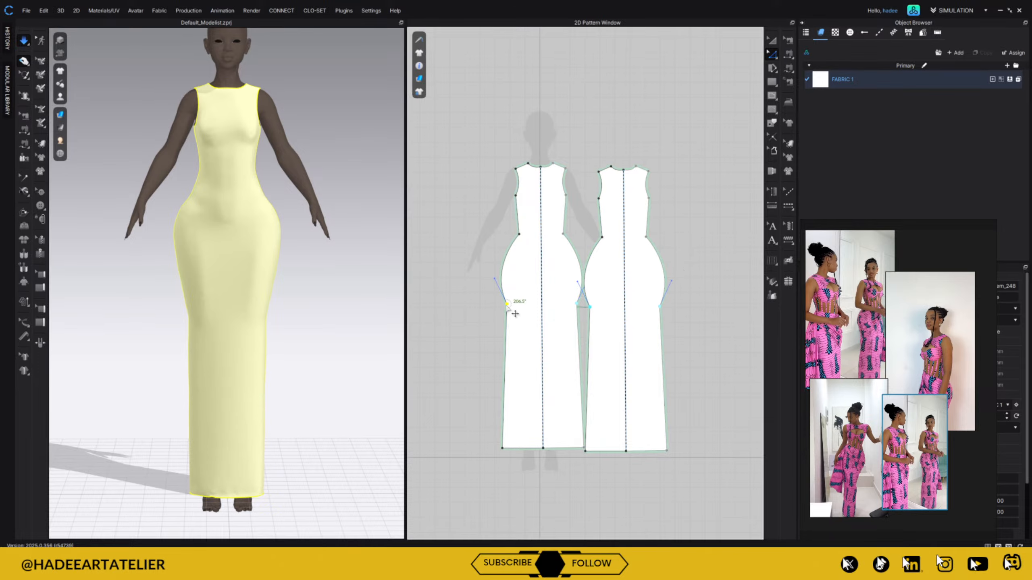
{"action": "left_click", "coordinate": [514, 313]}
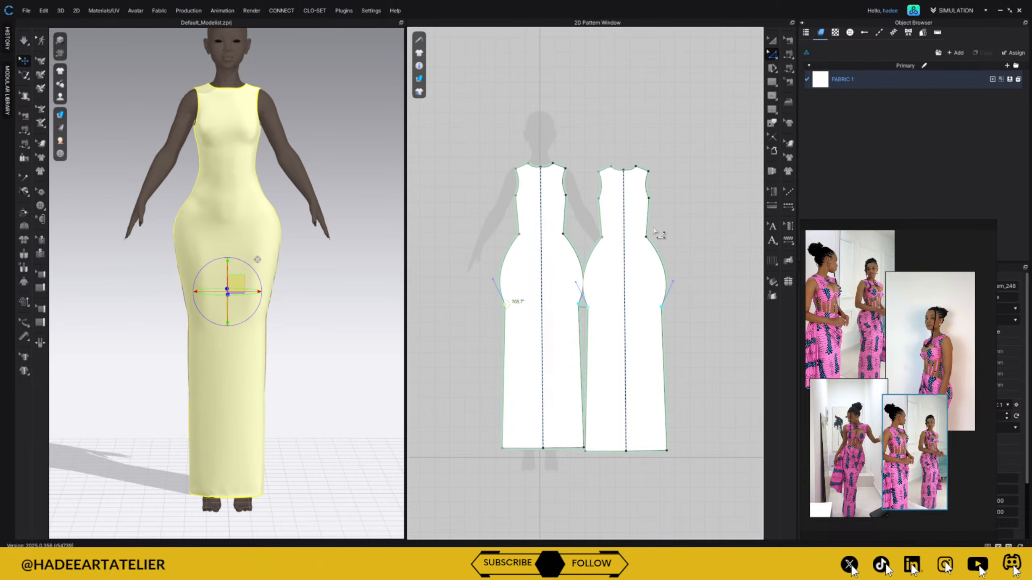
{"action": "key", "text": "space"}
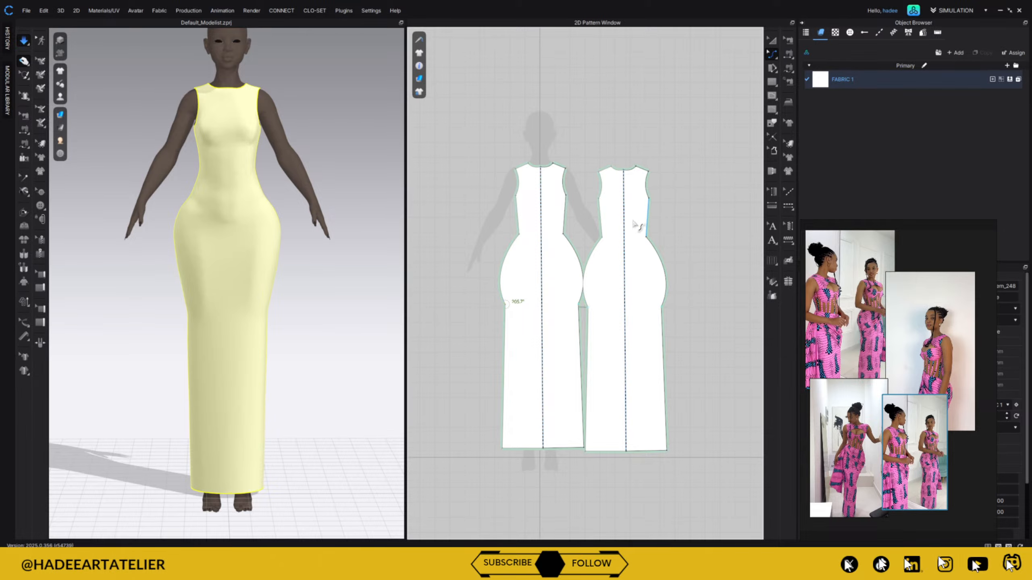
- Reshape the hip side seams into a slightly flatter curve and simulate the new fit
{"action": "key", "text": "v"}
{"action": "left_click_drag", "start_coordinate": [506, 270], "coordinate": [512, 270]}
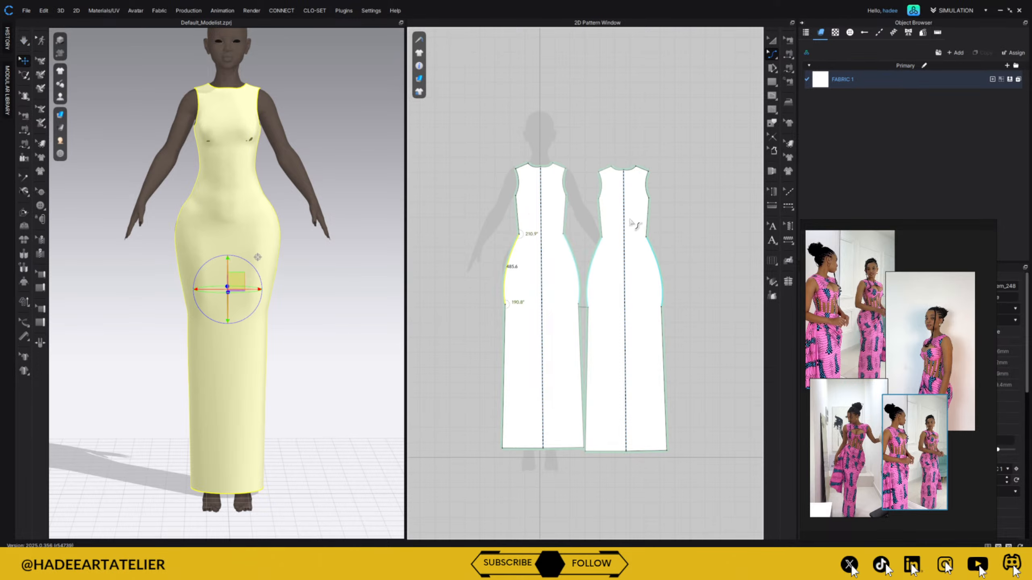
{"action": "key", "text": "space"}
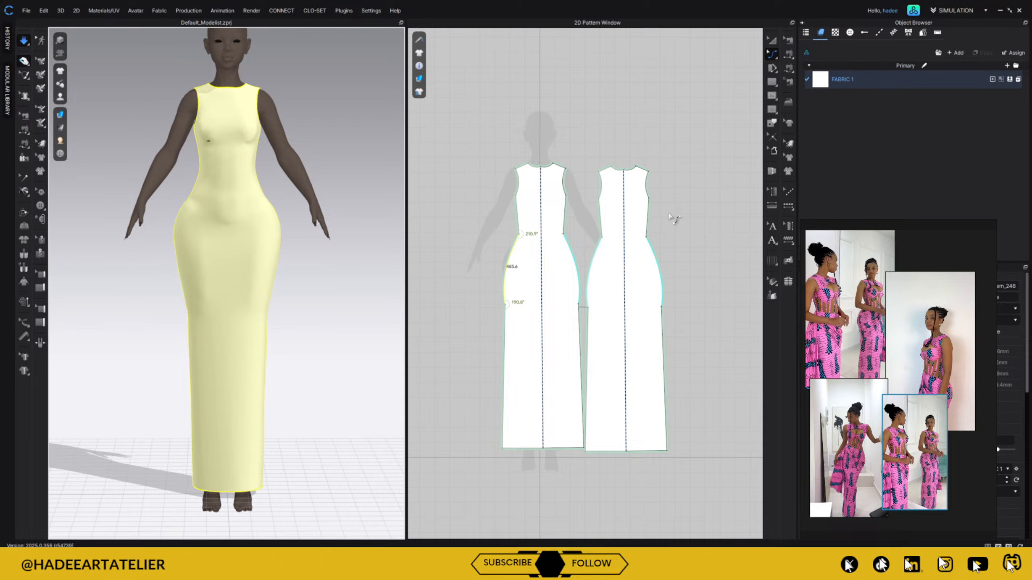
{"action": "mouse_move", "coordinate": [296, 339]}
{"action": "right_mouse_down"}
{"action": "mouse_move", "coordinate": [516, 341]}
{"action": "mouse_move", "coordinate": [173, 341]}
{"action": "mouse_move", "coordinate": [310, 331]}
{"action": "right_mouse_up"}
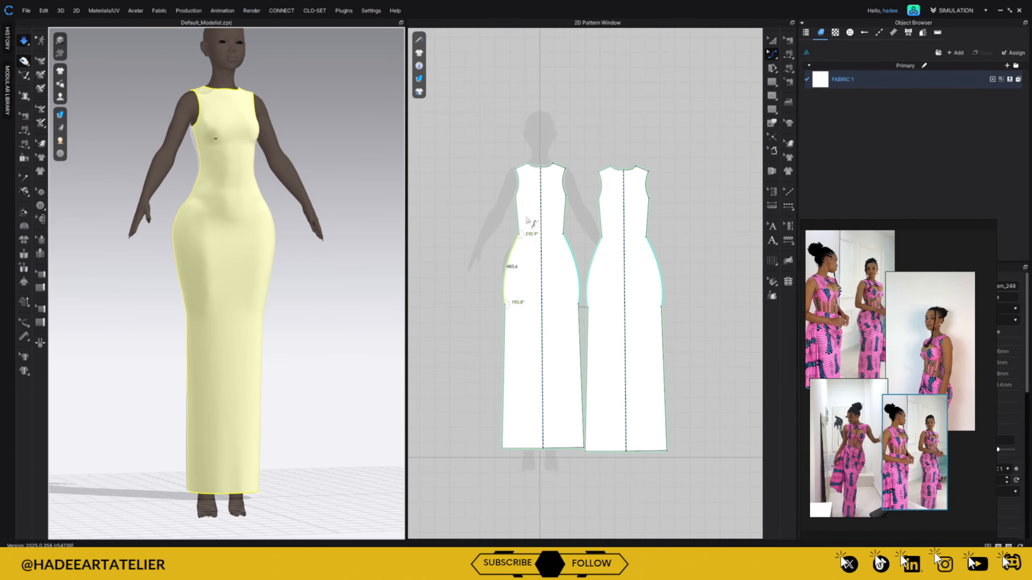
- Lower the neckline's centre point slightly, simulate the dress, and settle the fabric at the shoulder
{"action": "key", "text": "z"}
{"action": "left_click_drag", "start_coordinate": [540, 167], "coordinate": [541, 170]}
{"action": "left_click", "coordinate": [642, 136]}
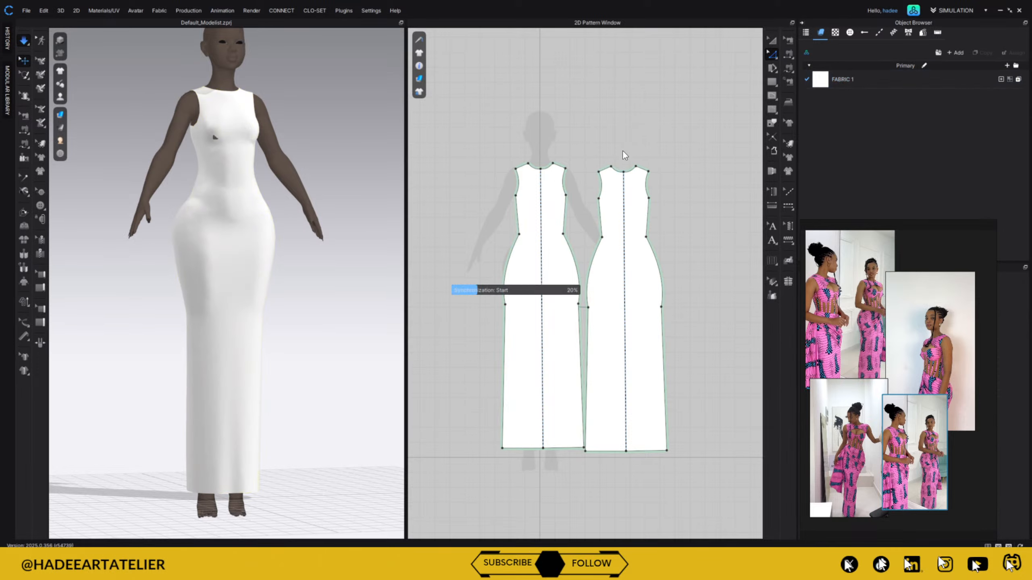
{"action": "key", "text": "space"}
{"action": "mouse_move", "coordinate": [333, 300]}
{"action": "right_mouse_down"}
{"action": "mouse_move", "coordinate": [281, 311]}
{"action": "mouse_move", "coordinate": [143, 297]}
{"action": "mouse_move", "coordinate": [301, 305]}
{"action": "mouse_move", "coordinate": [361, 279]}
{"action": "mouse_move", "coordinate": [249, 373]}
{"action": "mouse_move", "coordinate": [200, 315]}
{"action": "mouse_move", "coordinate": [378, 302]}
{"action": "mouse_move", "coordinate": [233, 305]}
{"action": "mouse_move", "coordinate": [299, 302]}
{"action": "mouse_move", "coordinate": [509, 306]}
{"action": "mouse_move", "coordinate": [343, 316]}
{"action": "mouse_move", "coordinate": [315, 306]}
{"action": "right_mouse_up"}
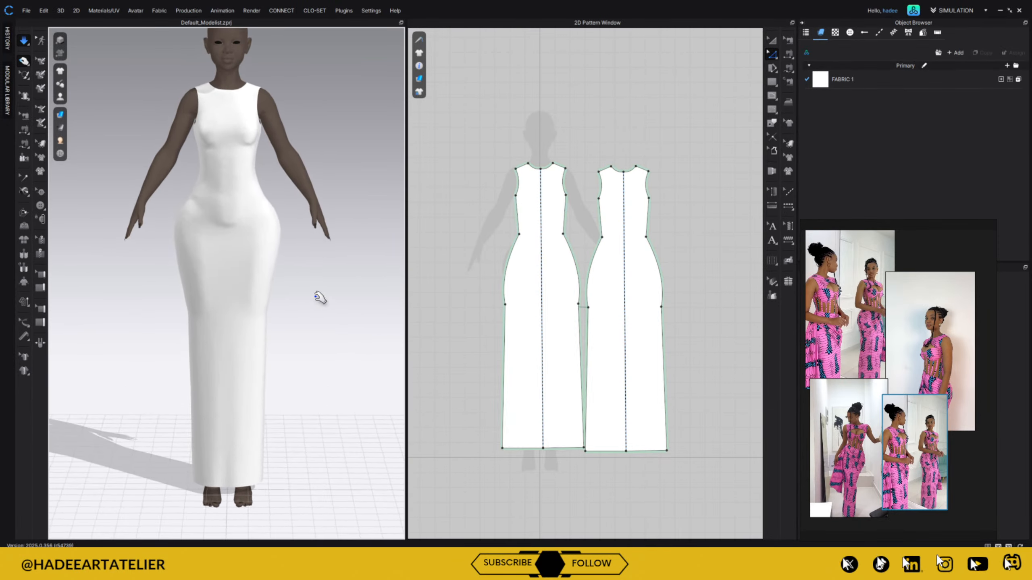
{"action": "left_click", "coordinate": [210, 89]}
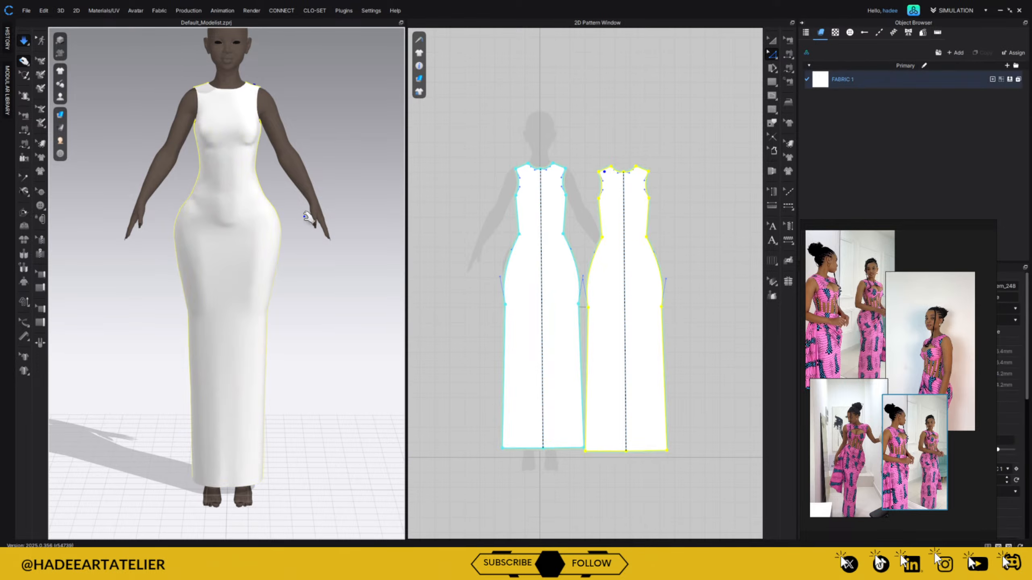
{"action": "left_click", "coordinate": [630, 142]}
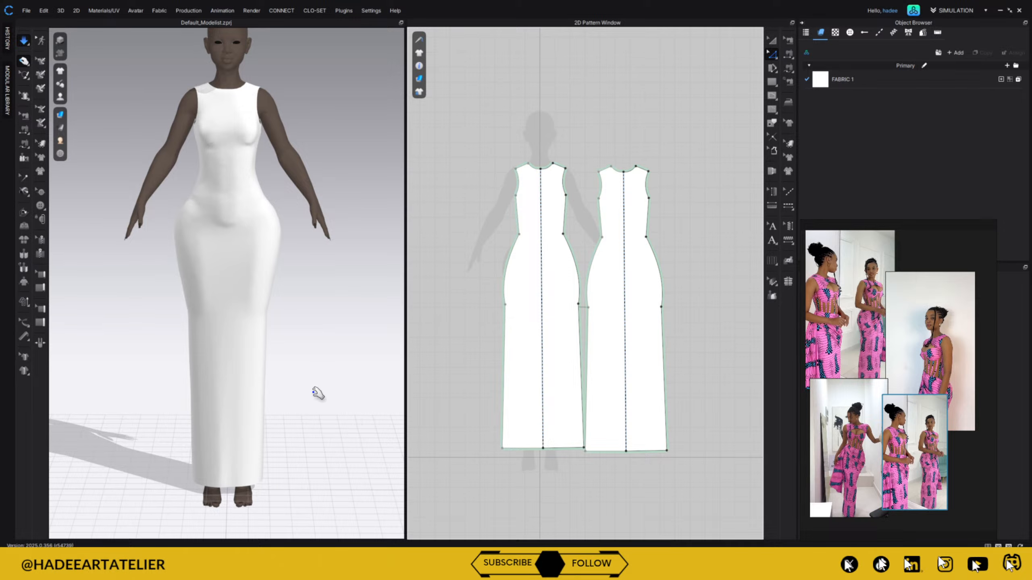
{"action": "mouse_move", "coordinate": [318, 392]}
{"action": "right_mouse_down"}
{"action": "mouse_move", "coordinate": [421, 385]}
{"action": "mouse_move", "coordinate": [318, 387]}
{"action": "mouse_move", "coordinate": [327, 378]}
{"action": "right_mouse_up"}
- Move the reference photo board off the property settings to sit beside the dress in the 3D view
{"action": "mouse_move", "coordinate": [870, 226]}
{"action": "left_click_drag", "start_coordinate": [870, 226], "coordinate": [86, 171]}
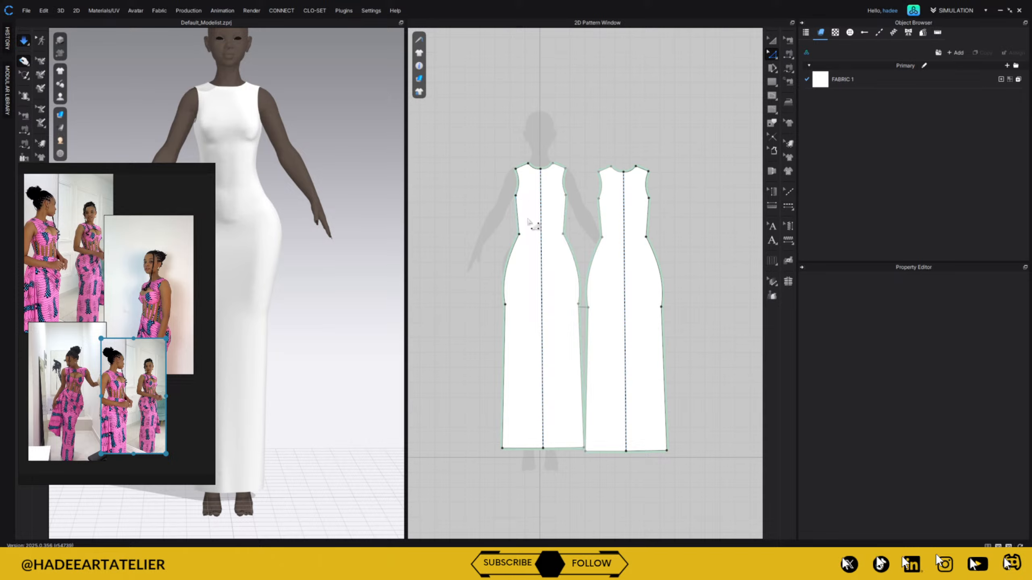
- Try removing linked editing from the back pattern, and undo the removal
{"action": "key", "text": "a"}
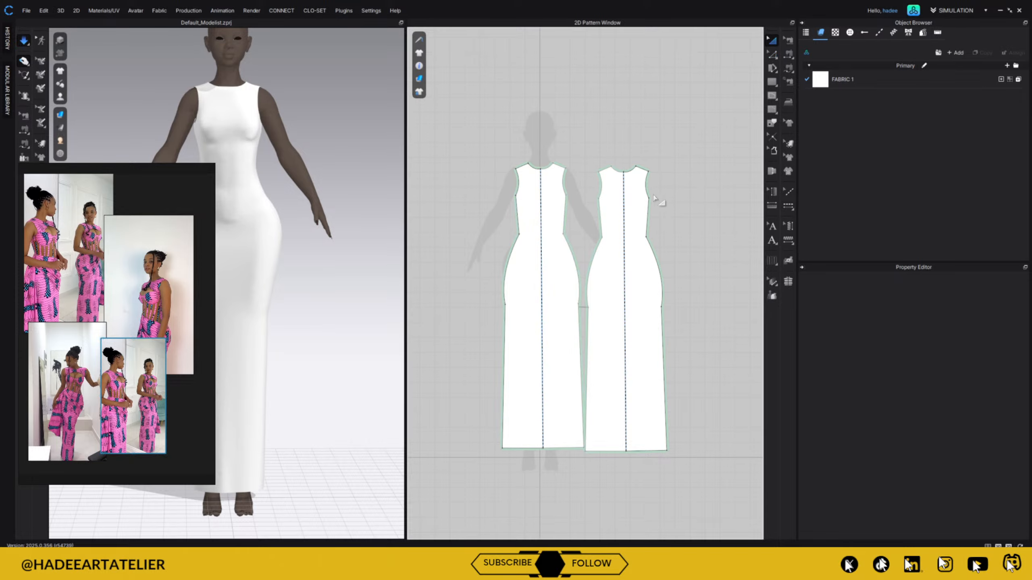
{"action": "left_click", "coordinate": [638, 217]}
{"action": "right_click", "coordinate": [636, 219]}
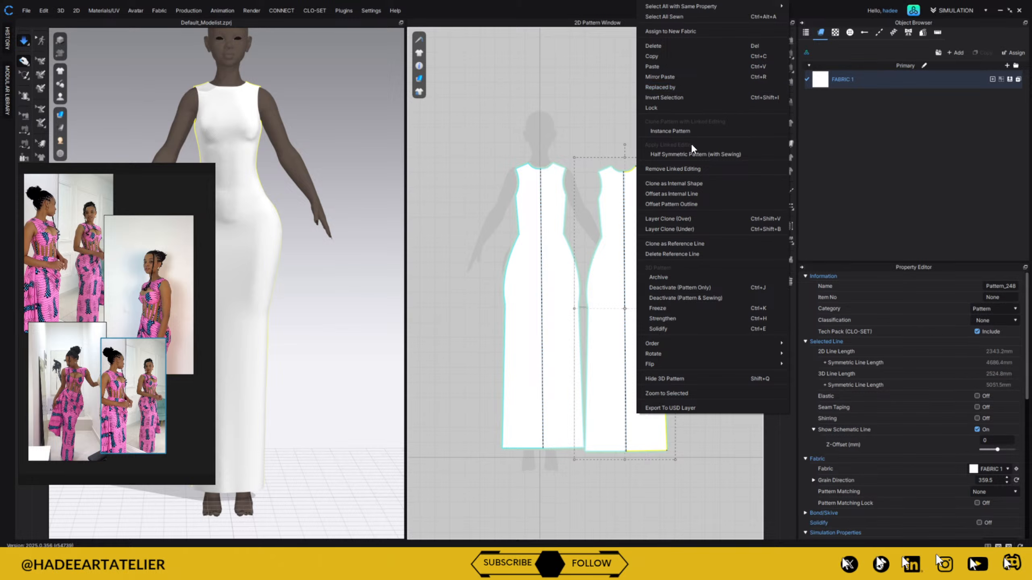
{"action": "left_click", "coordinate": [693, 167]}
{"action": "left_click", "coordinate": [700, 151]}
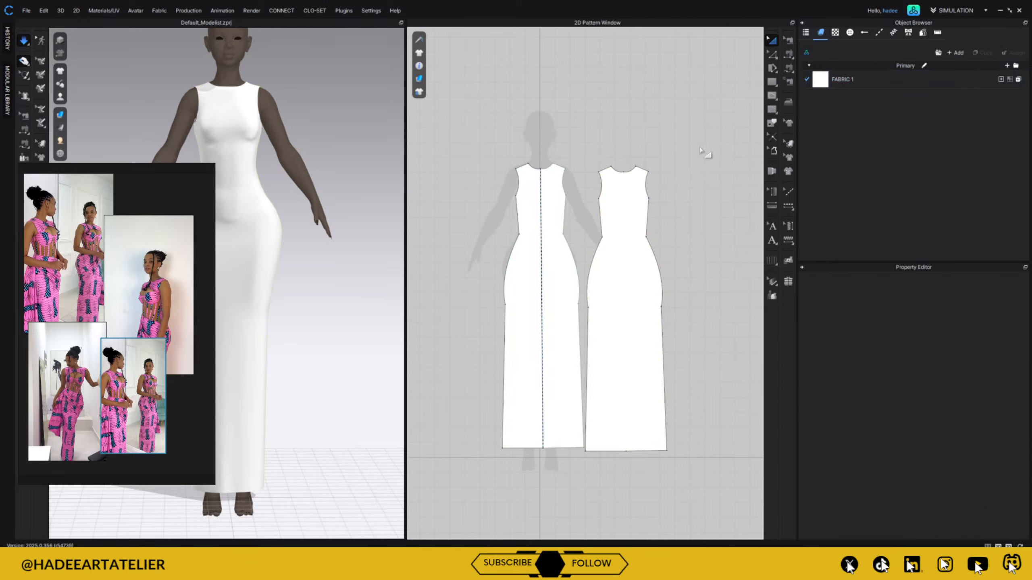
{"action": "left_click", "coordinate": [620, 250]}
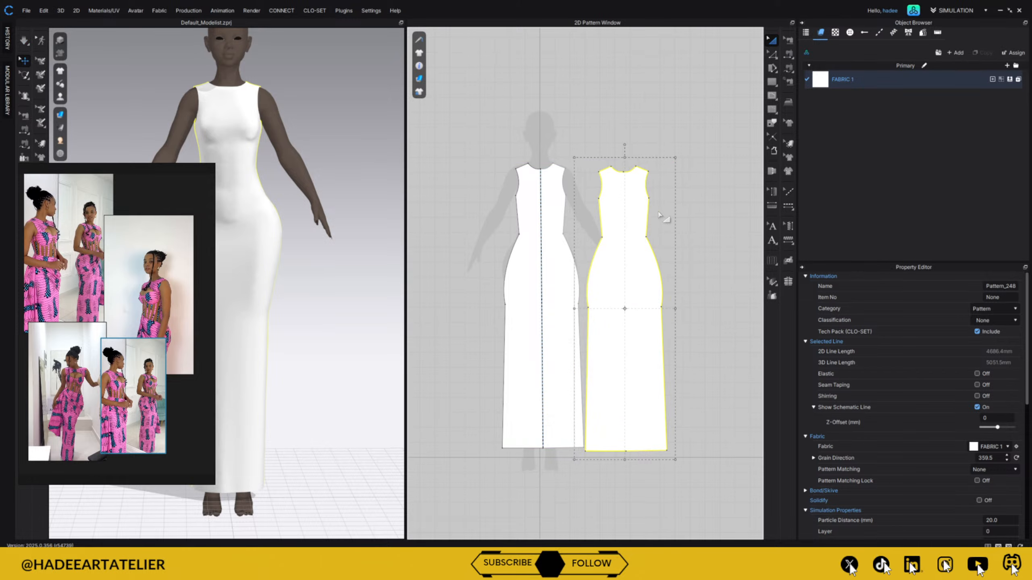
{"action": "key", "text": "ctrl+z"}
{"action": "key", "text": "ctrl+z"}
{"action": "key", "text": "ctrl+z"}
{"action": "left_click", "coordinate": [701, 173]}
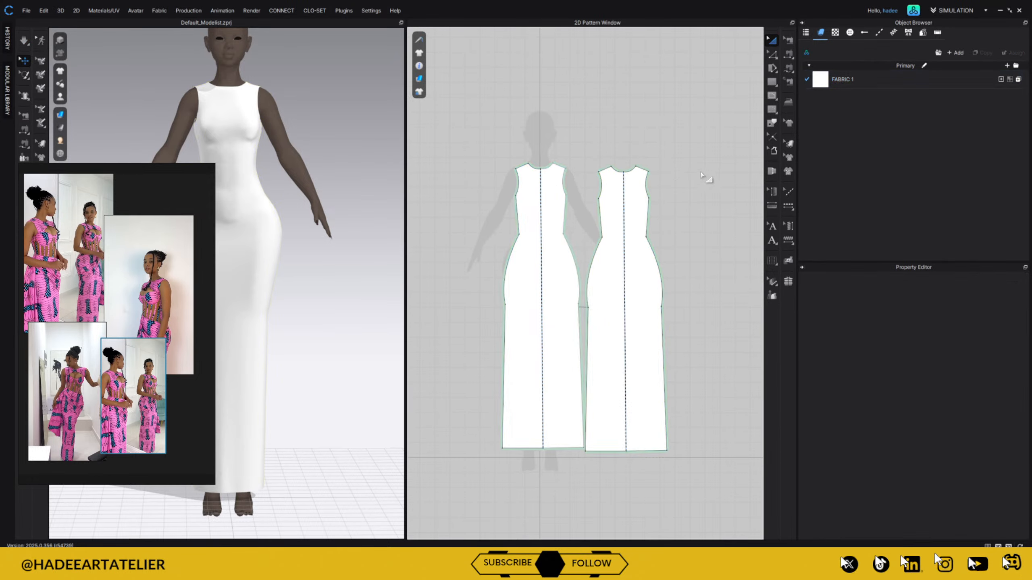
{"action": "left_click", "coordinate": [639, 224]}
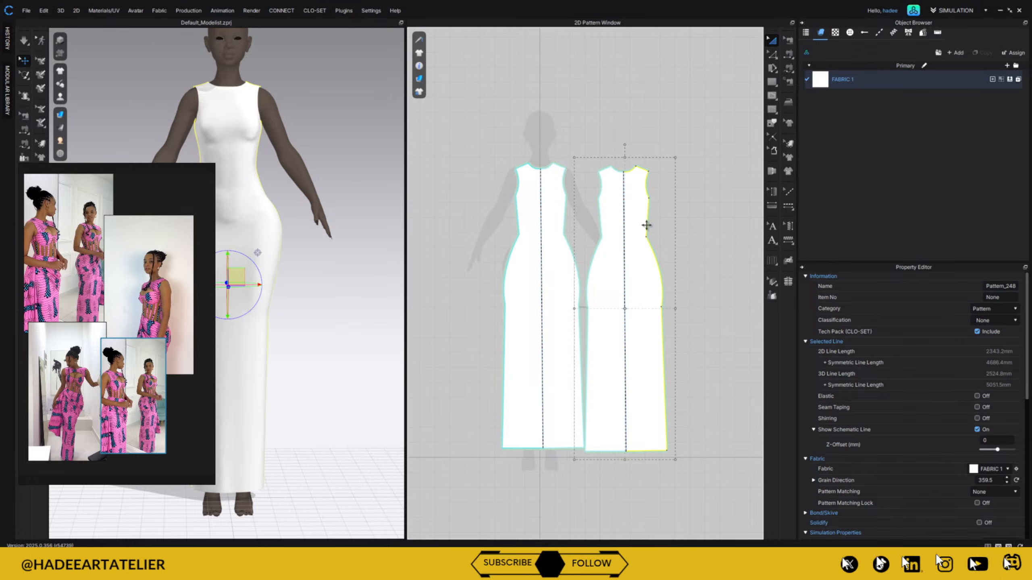
{"action": "left_click", "coordinate": [692, 189]}
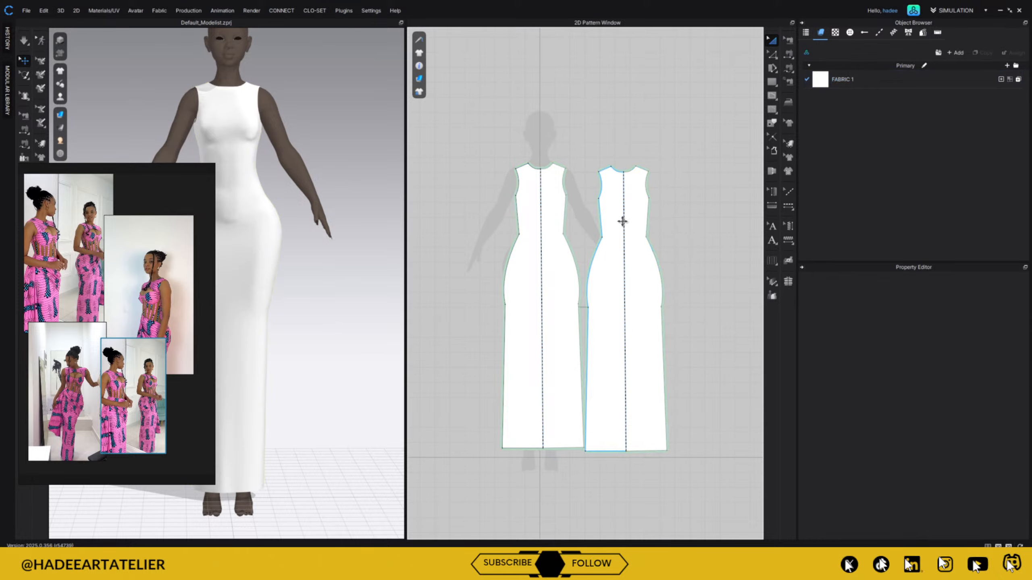
- Remove linked editing from the back pattern's centre line
{"action": "left_click", "coordinate": [626, 208]}
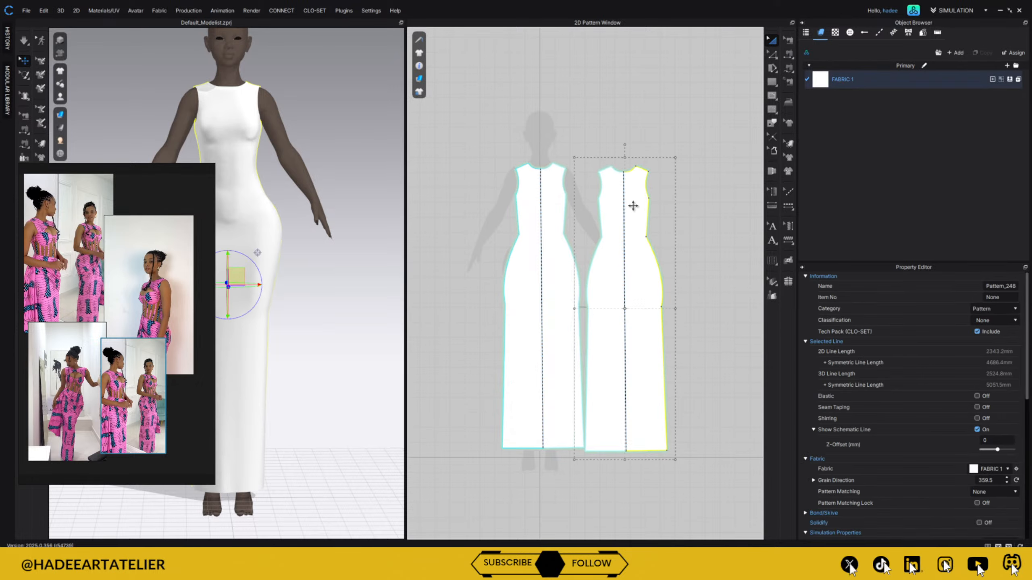
{"action": "right_click", "coordinate": [632, 207]}
{"action": "left_click", "coordinate": [688, 170]}
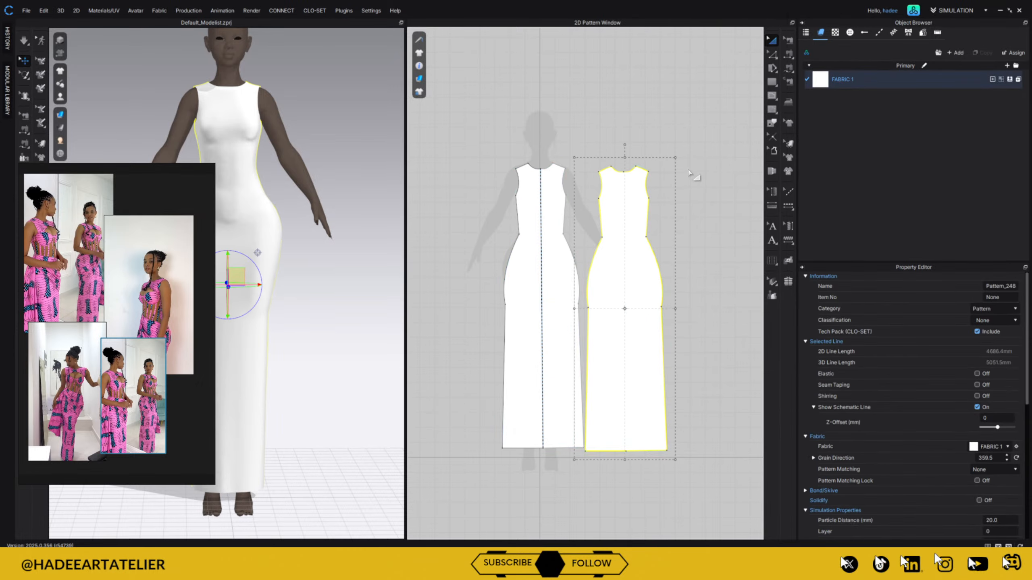
{"action": "left_click", "coordinate": [709, 170]}
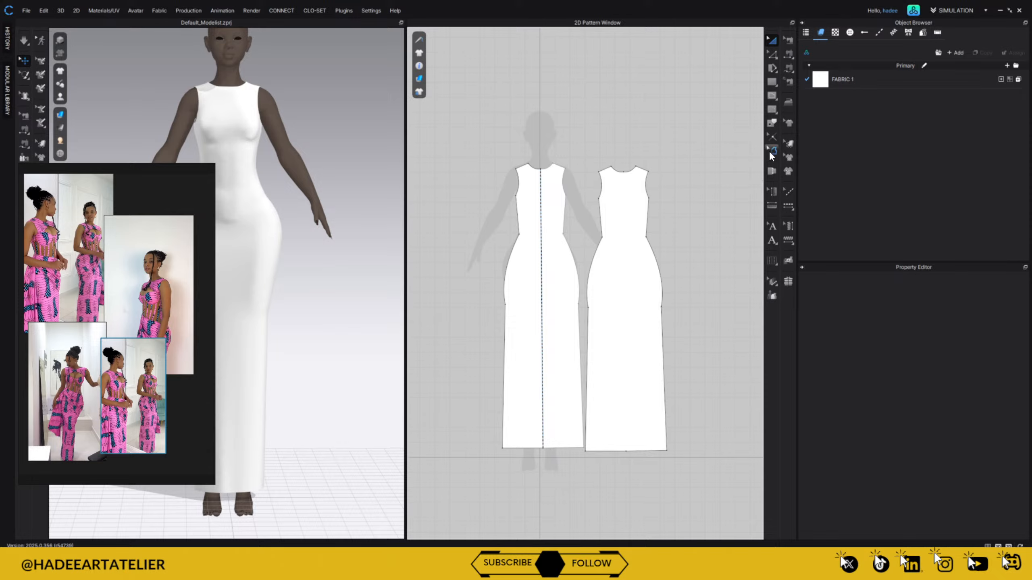
- Draw a straight internal line down the back pattern's centre, from the neckline's centre point to the hem's centre point
{"action": "left_click", "coordinate": [772, 97]}
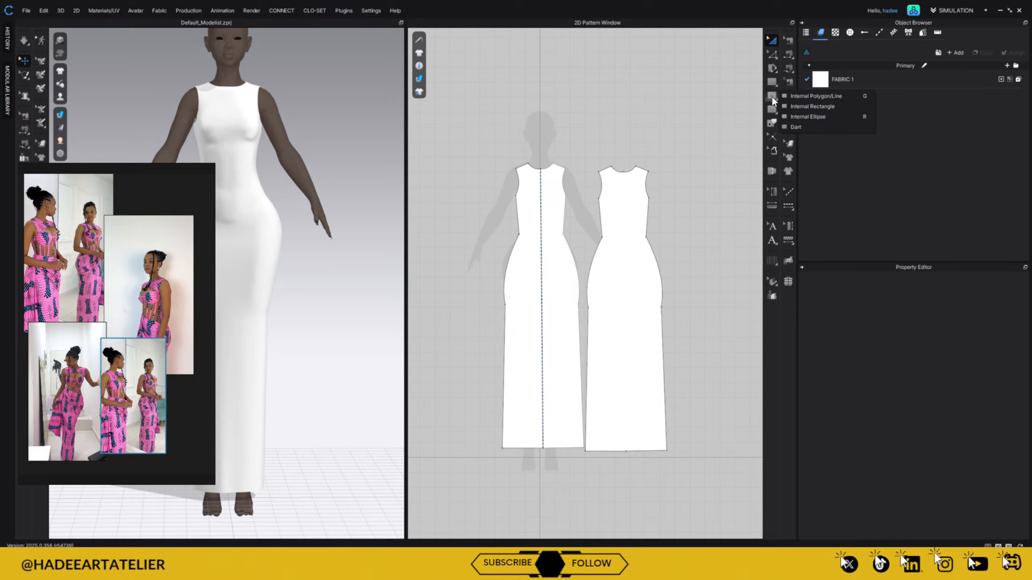
{"action": "left_click", "coordinate": [838, 96]}
{"action": "left_click", "coordinate": [624, 172]}
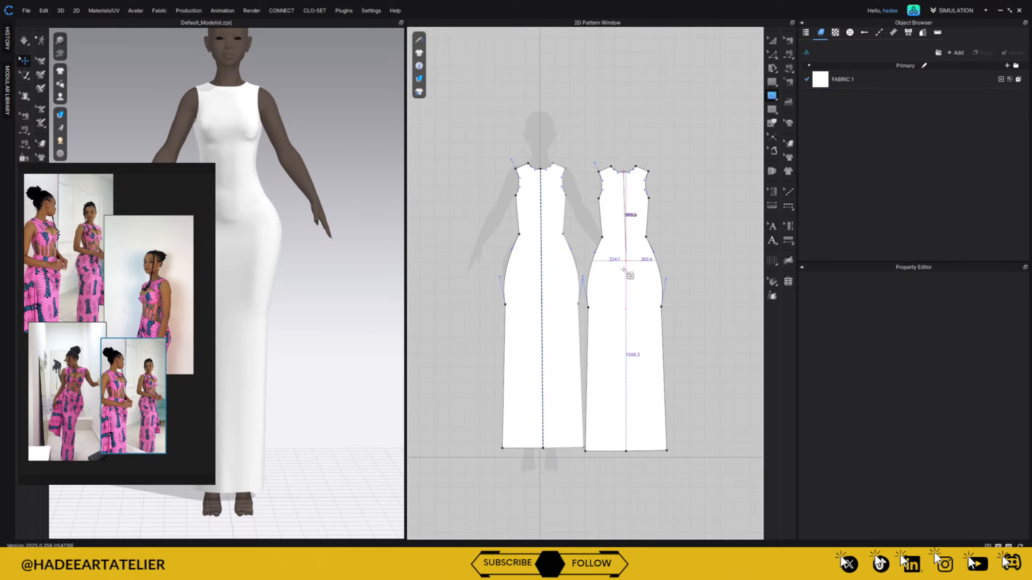
{"action": "left_click", "coordinate": [626, 450]}
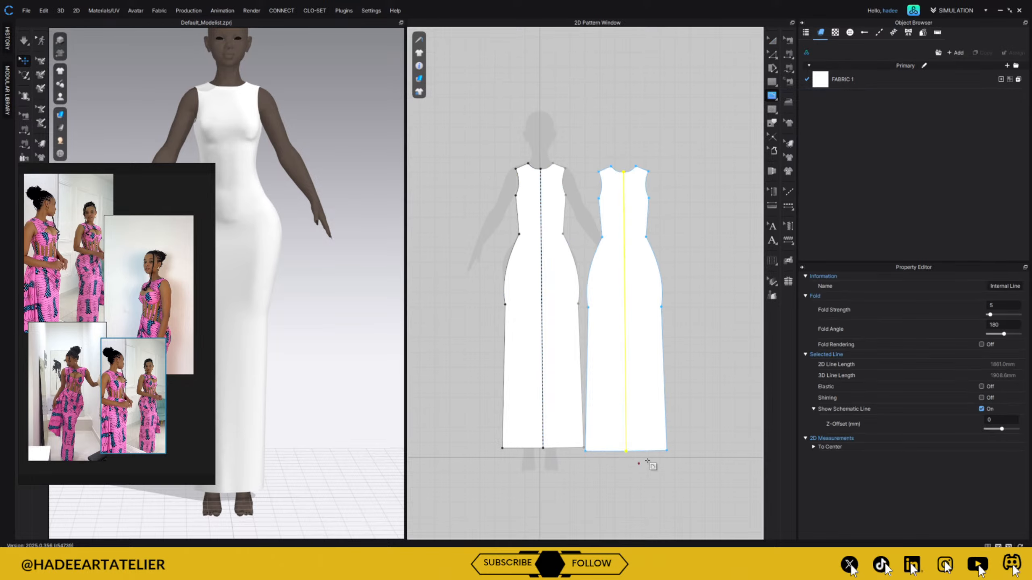
- Cut the back pattern along the centre internal line and delete its right-hand half
{"action": "left_click", "coordinate": [770, 42]}
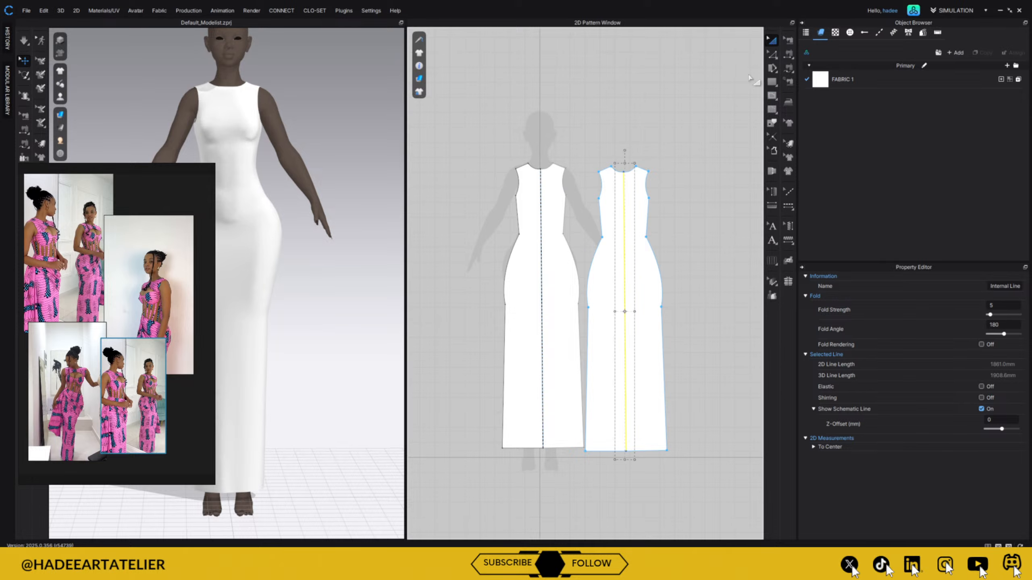
{"action": "right_click", "coordinate": [624, 260]}
{"action": "left_click", "coordinate": [673, 407]}
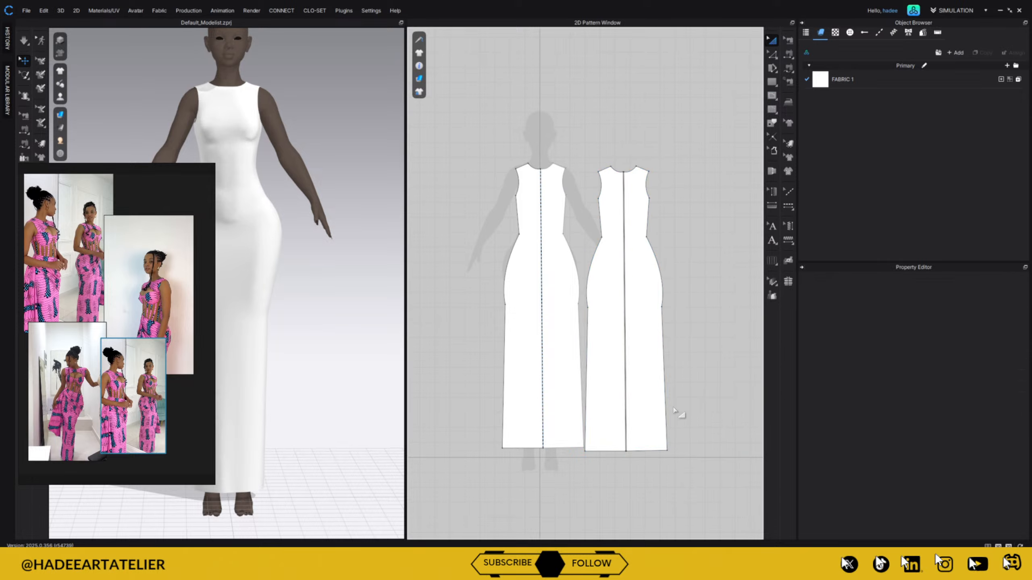
{"action": "left_click", "coordinate": [653, 332]}
{"action": "key", "text": "Delete"}
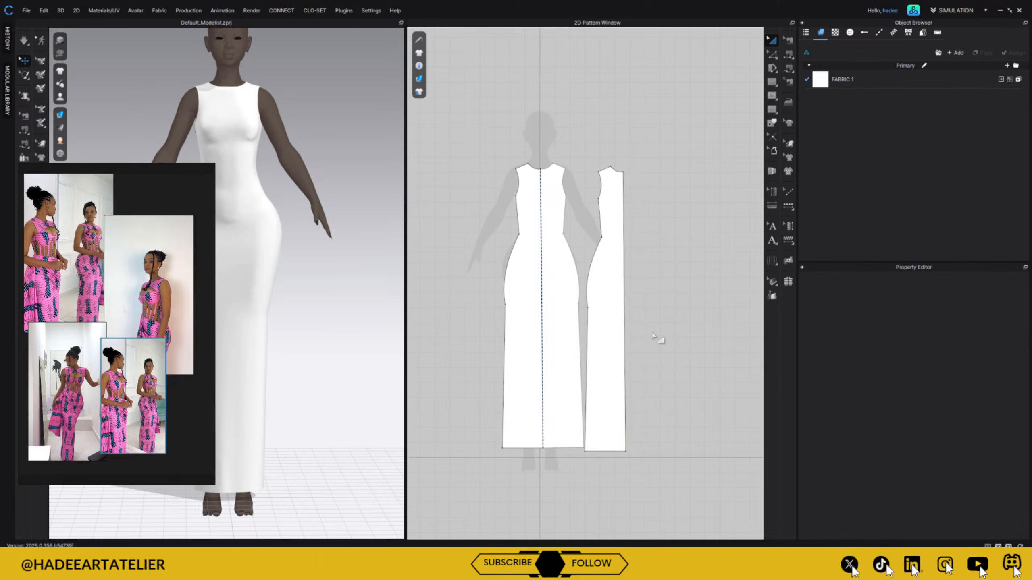
- Move the reference photo board off the 3D view to uncover the back of the dress
{"action": "right_click_drag", "start_coordinate": [350, 316], "coordinate": [478, 328]}
{"action": "mouse_move", "coordinate": [161, 174]}
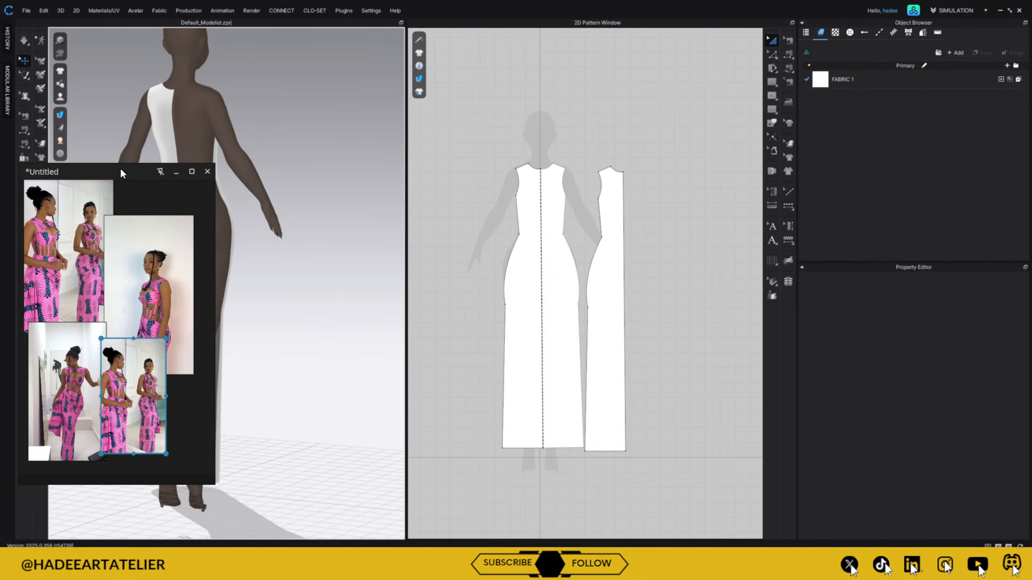
{"action": "left_click_drag", "start_coordinate": [121, 171], "coordinate": [877, 254]}
{"action": "right_click_drag", "start_coordinate": [366, 293], "coordinate": [266, 303]}
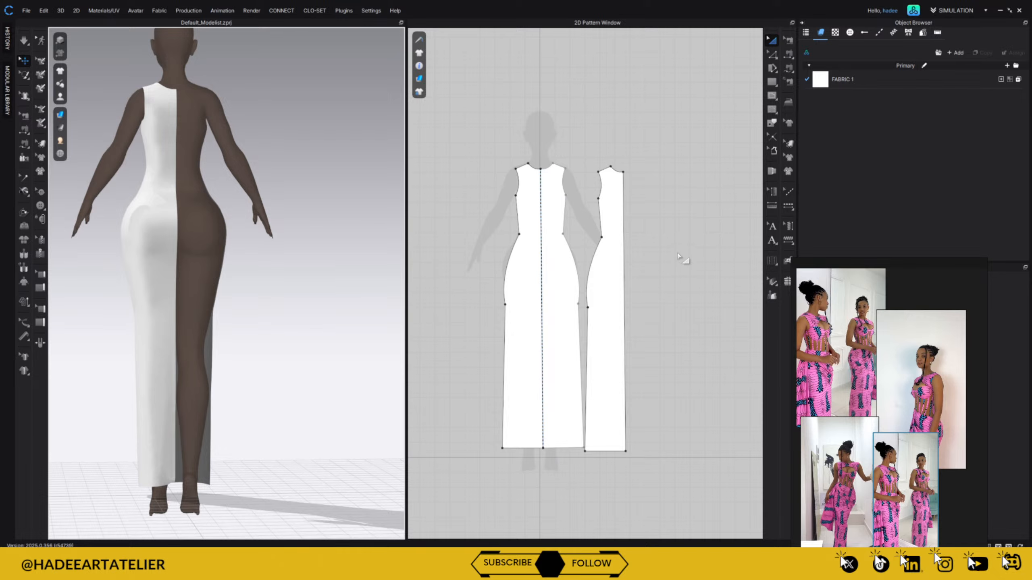
- Unfold the half back pattern along its centre edge with symmetric editing and sewing
{"action": "key", "text": "z"}
{"action": "left_click", "coordinate": [625, 280]}
{"action": "right_click", "coordinate": [625, 280]}
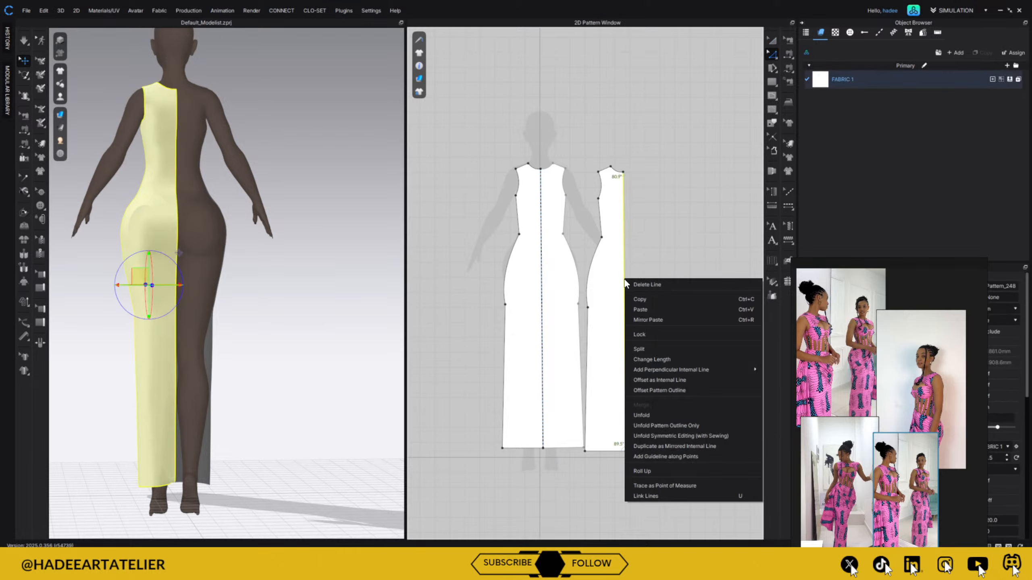
{"action": "left_click", "coordinate": [715, 435]}
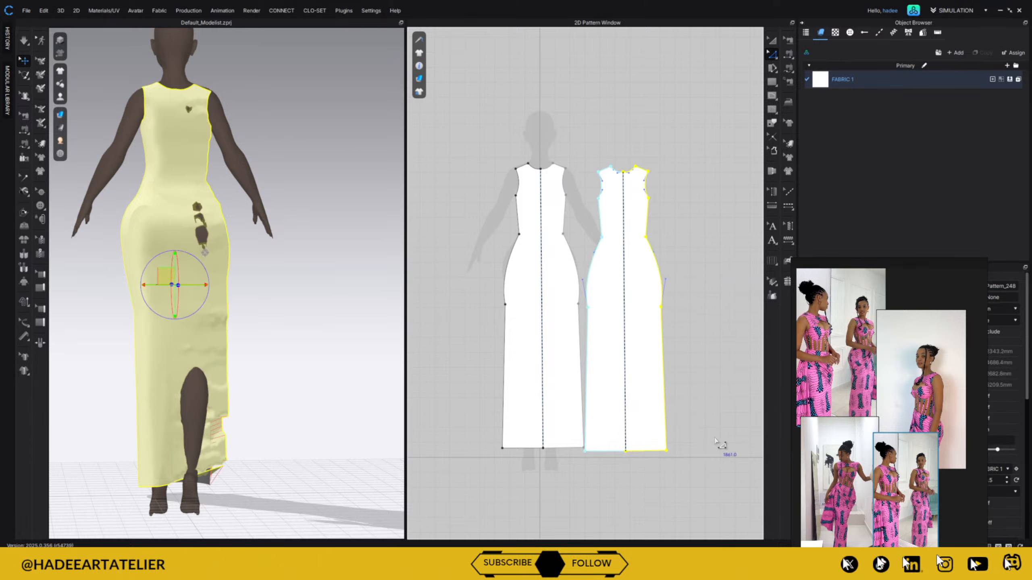
- Simulate the dress with the unfolded back and tug the hem near the side seam to settle the fabric
{"action": "right_click_drag", "start_coordinate": [317, 350], "coordinate": [292, 352]}
{"action": "key", "text": "space"}
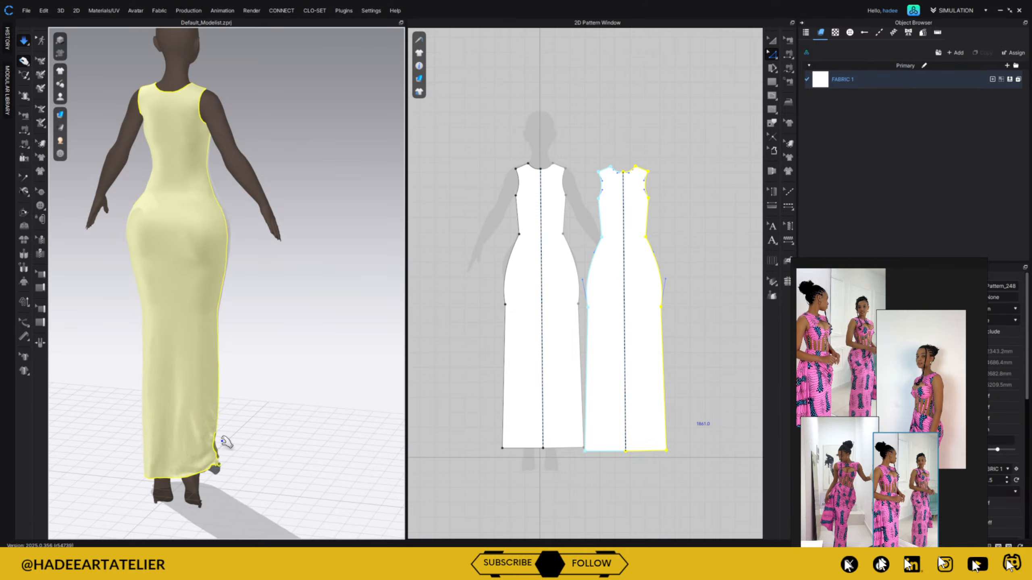
{"action": "right_click_drag", "start_coordinate": [298, 388], "coordinate": [219, 386]}
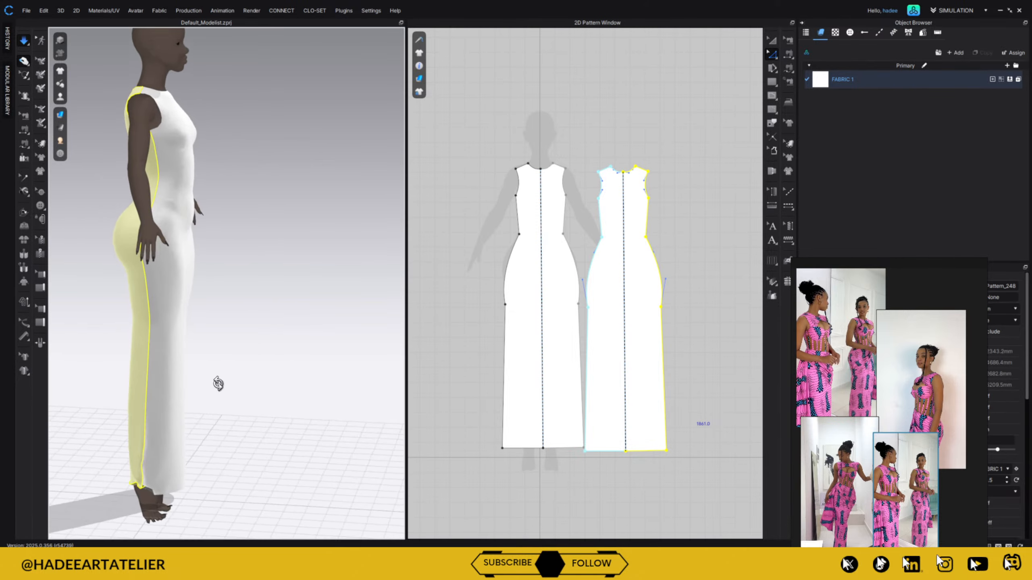
{"action": "left_click", "coordinate": [153, 491]}
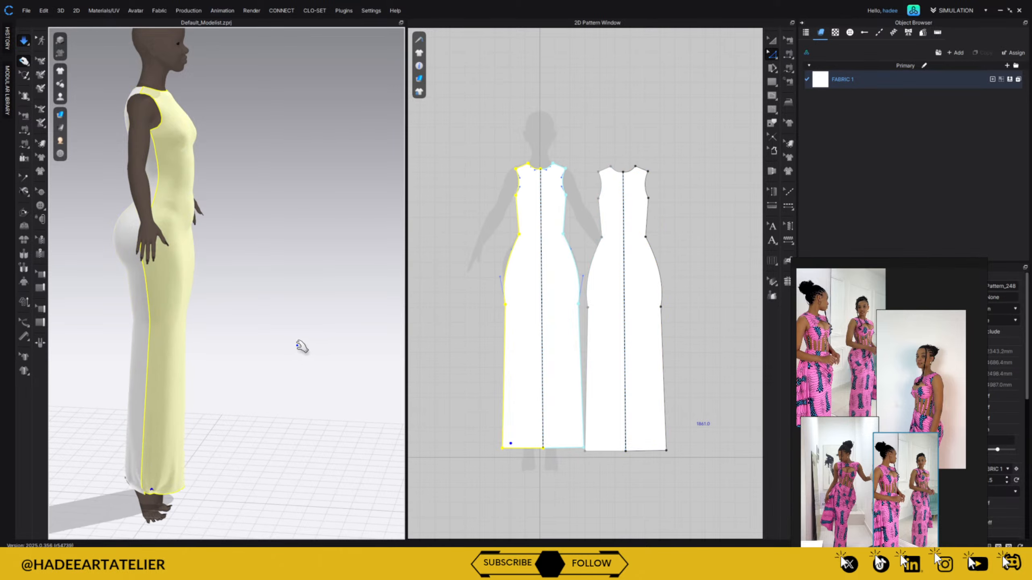
{"action": "right_click_drag", "start_coordinate": [300, 345], "coordinate": [214, 339]}
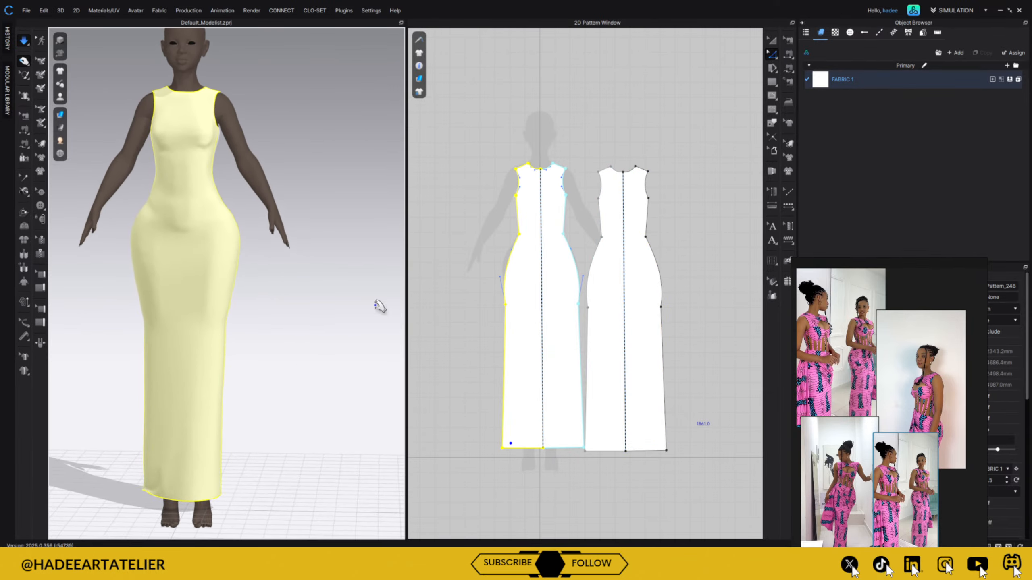
- Place the reference photo board beside the dress in the 3D view, and cut and sew the back pattern along its centre line
{"action": "left_click_drag", "start_coordinate": [874, 266], "coordinate": [107, 228]}
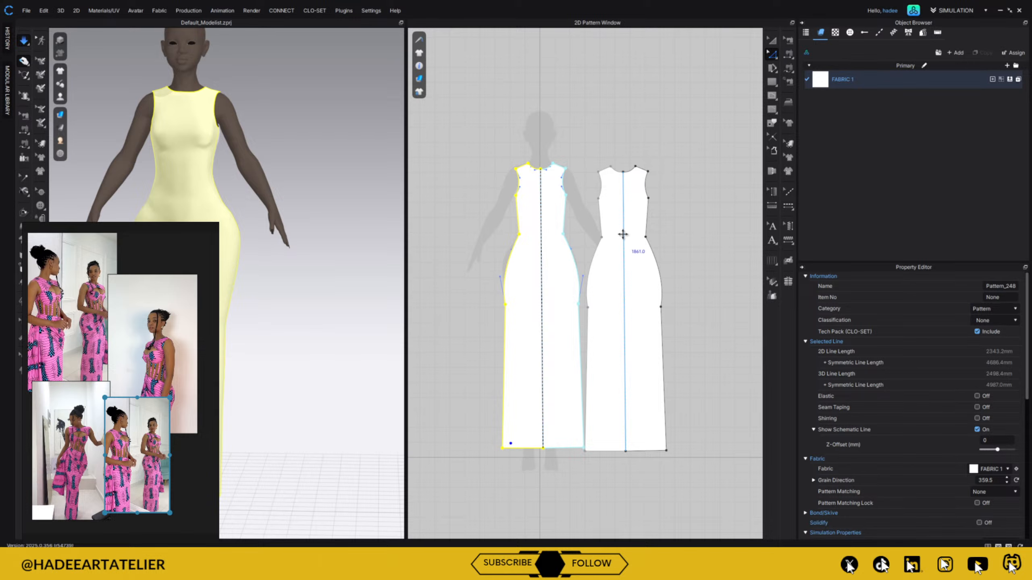
{"action": "key", "text": "Escape"}
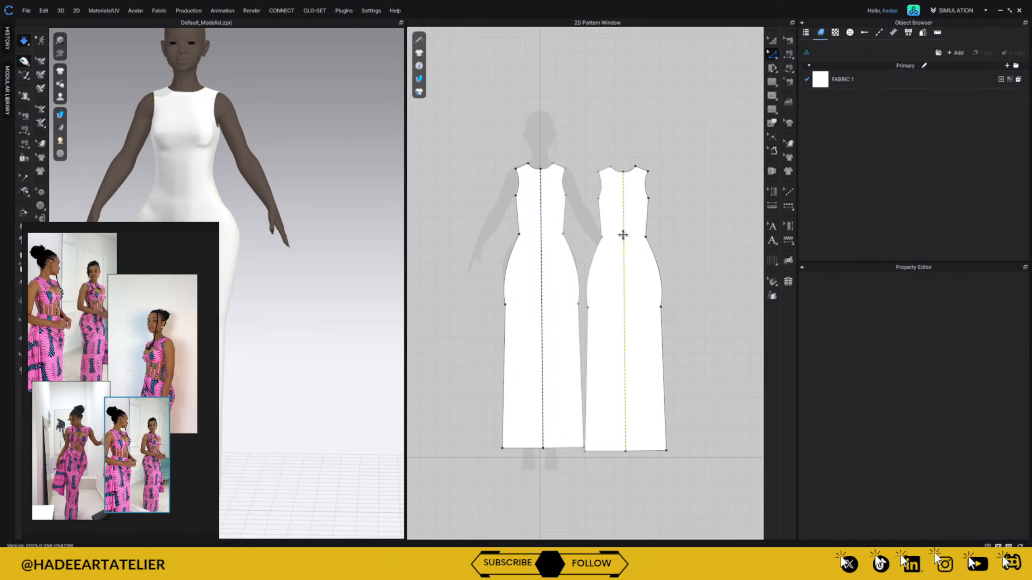
{"action": "right_click", "coordinate": [622, 238]}
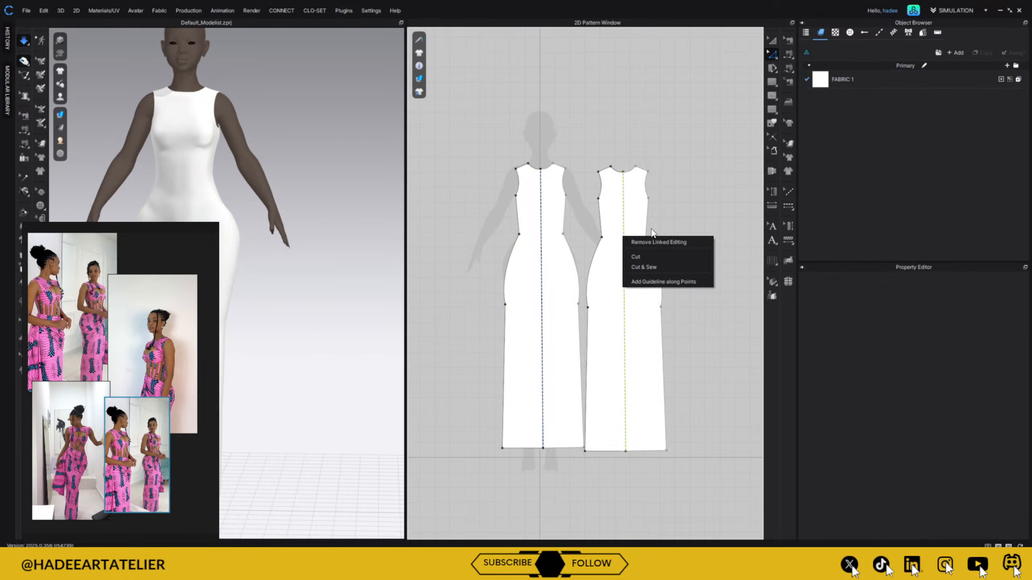
{"action": "left_click", "coordinate": [663, 268]}
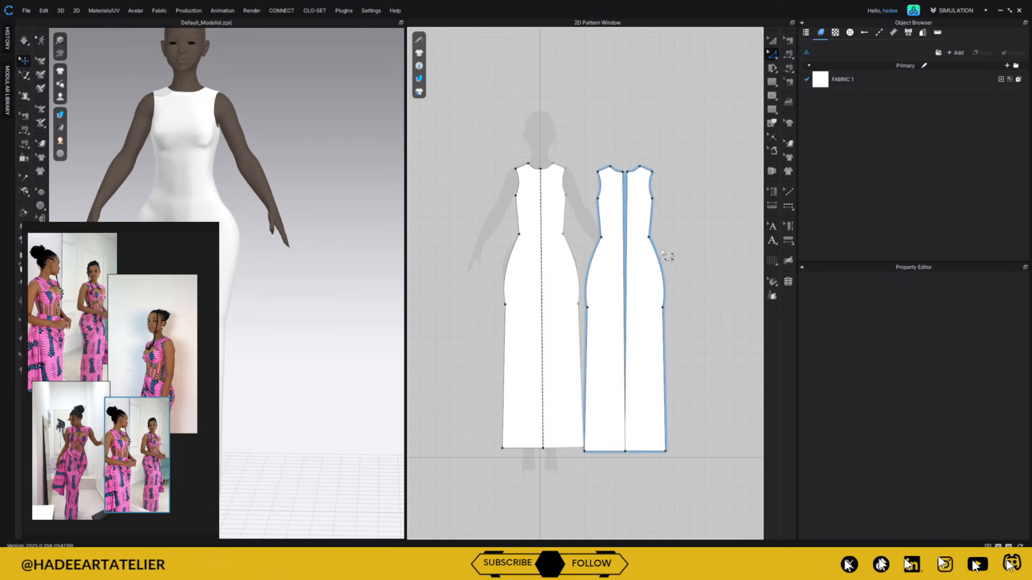
{"action": "left_click", "coordinate": [631, 233]}
{"action": "left_click", "coordinate": [617, 243]}
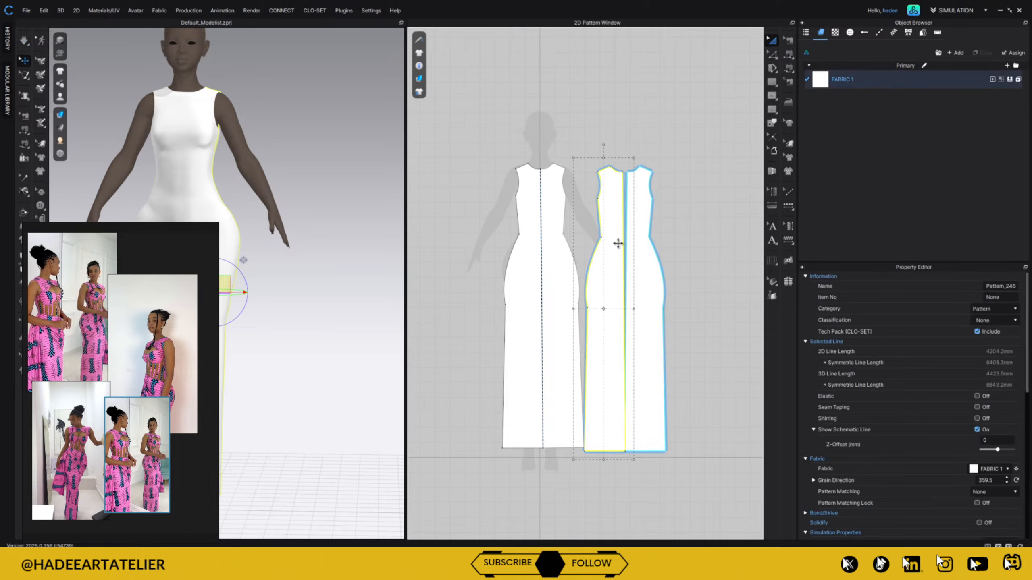
- Simulate the dress with the new centre-back seam and check it from back and front
{"action": "left_click", "coordinate": [464, 255]}
{"action": "left_click", "coordinate": [330, 307]}
{"action": "right_click_drag", "start_coordinate": [329, 308], "coordinate": [501, 292]}
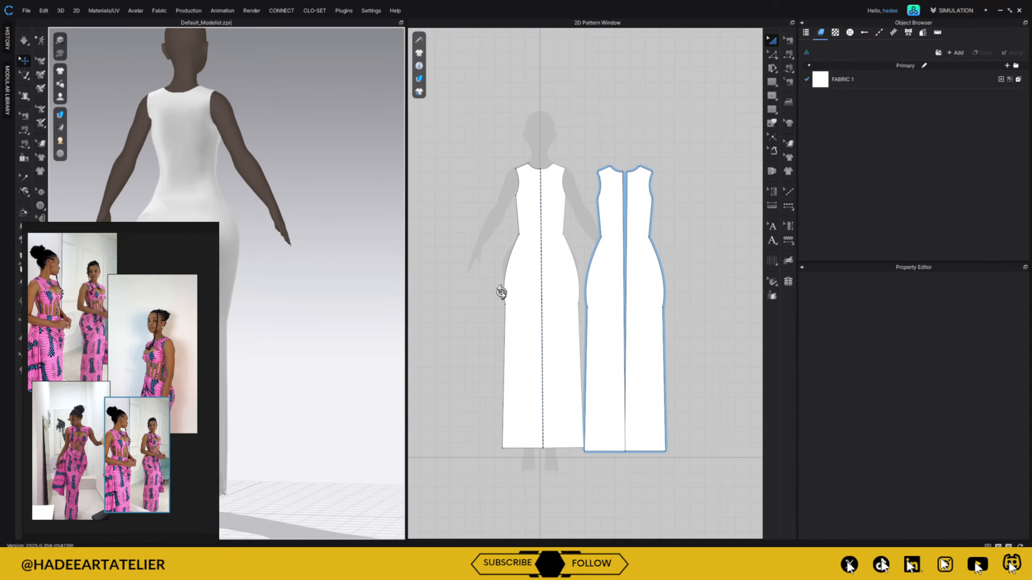
{"action": "key", "text": "space"}
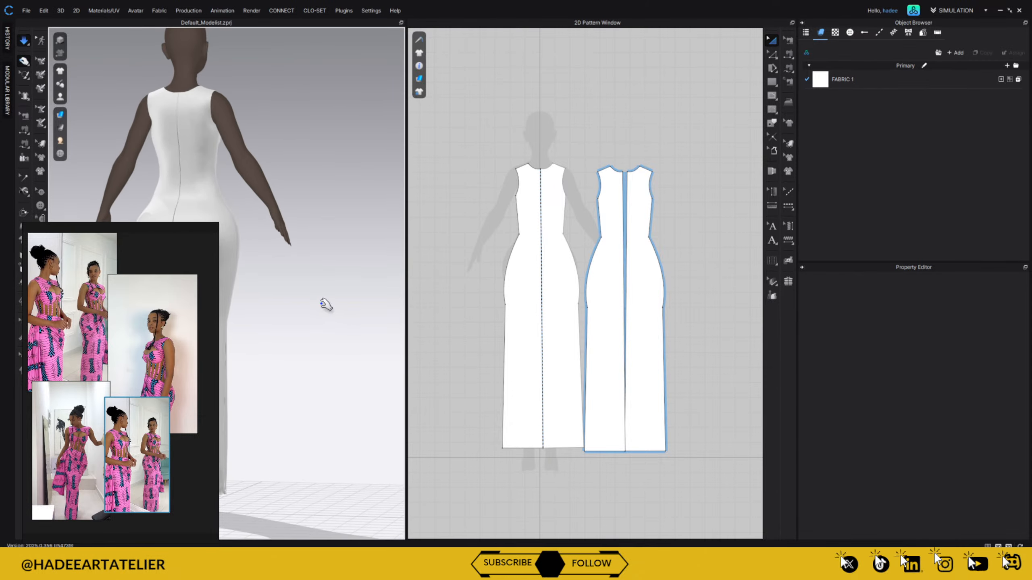
{"action": "right_click_drag", "start_coordinate": [308, 305], "coordinate": [121, 311]}
{"action": "mouse_move", "coordinate": [305, 228]}
{"action": "right_mouse_down"}
{"action": "mouse_move", "coordinate": [412, 235]}
{"action": "mouse_move", "coordinate": [305, 232]}
{"action": "right_mouse_up"}
{"action": "middle_click_drag", "start_coordinate": [321, 179], "coordinate": [355, 198]}
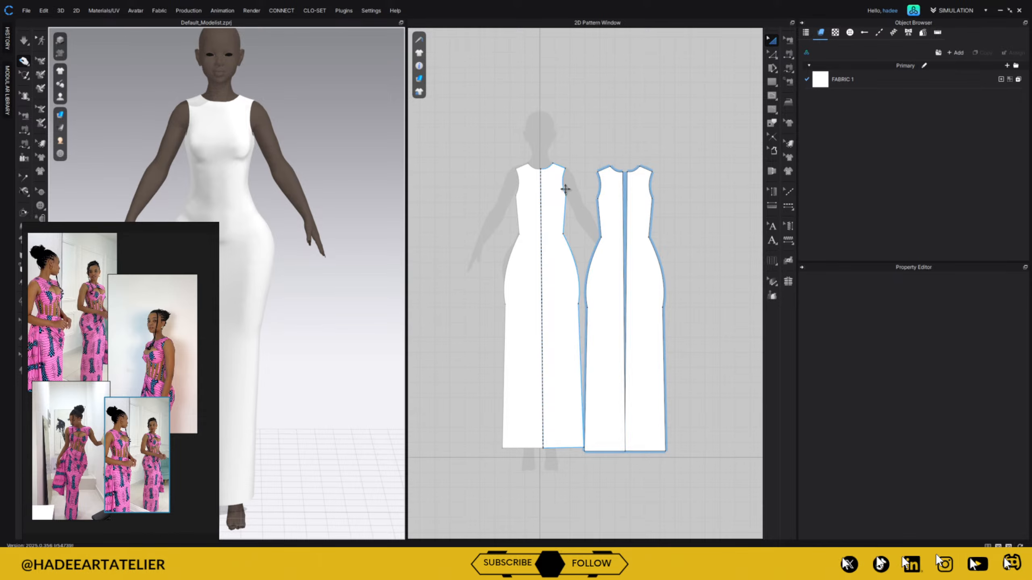
- Lower the front neckline's centre point slightly, simulate the dress, and settle the fabric at both shoulders
{"action": "scroll", "coordinate": [571, 175], "scroll_direction": "up", "scroll_amount": 5}
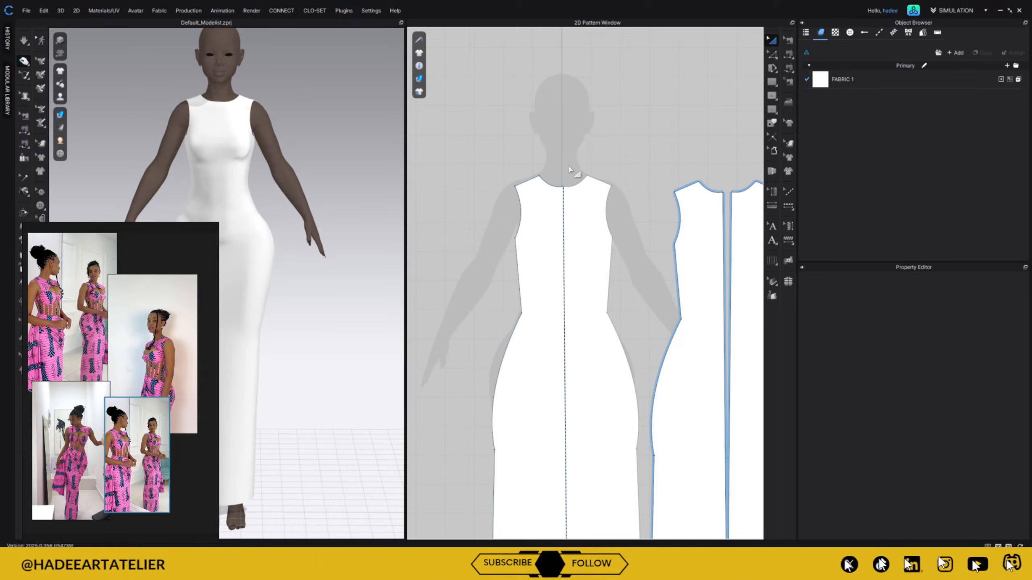
{"action": "key", "text": "z"}
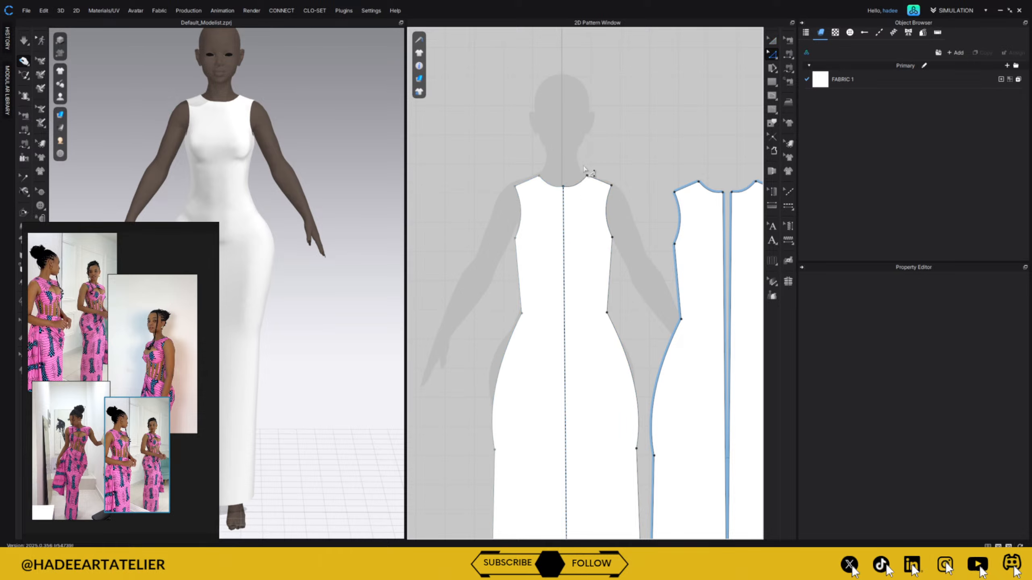
{"action": "left_click", "coordinate": [564, 188]}
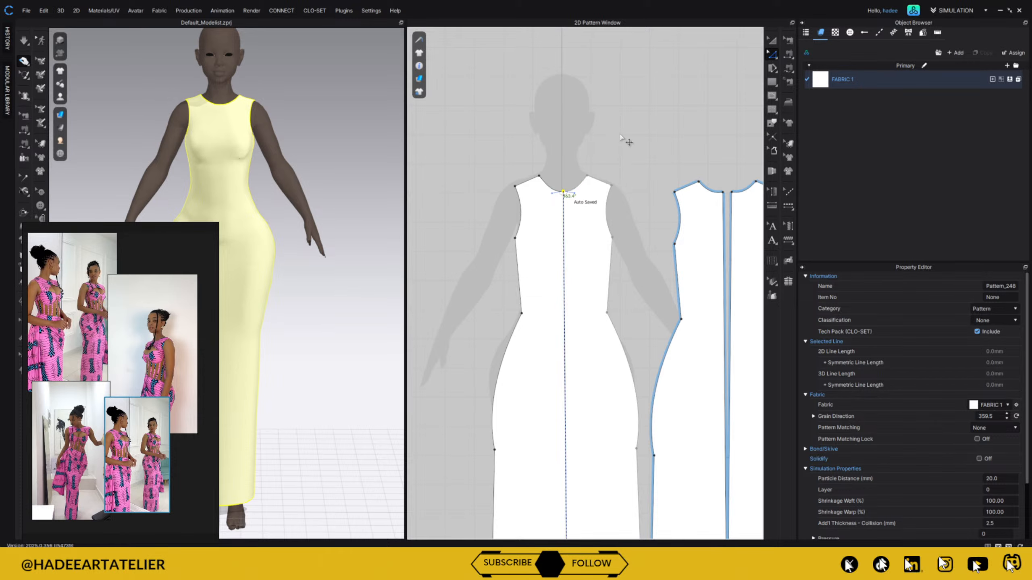
{"action": "key", "text": "q"}
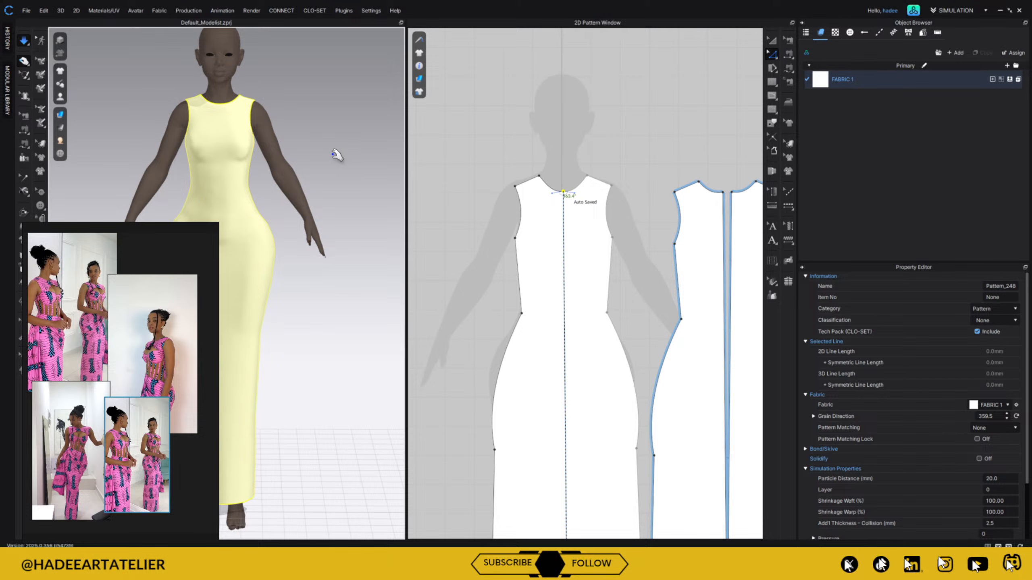
{"action": "left_click", "coordinate": [198, 100]}
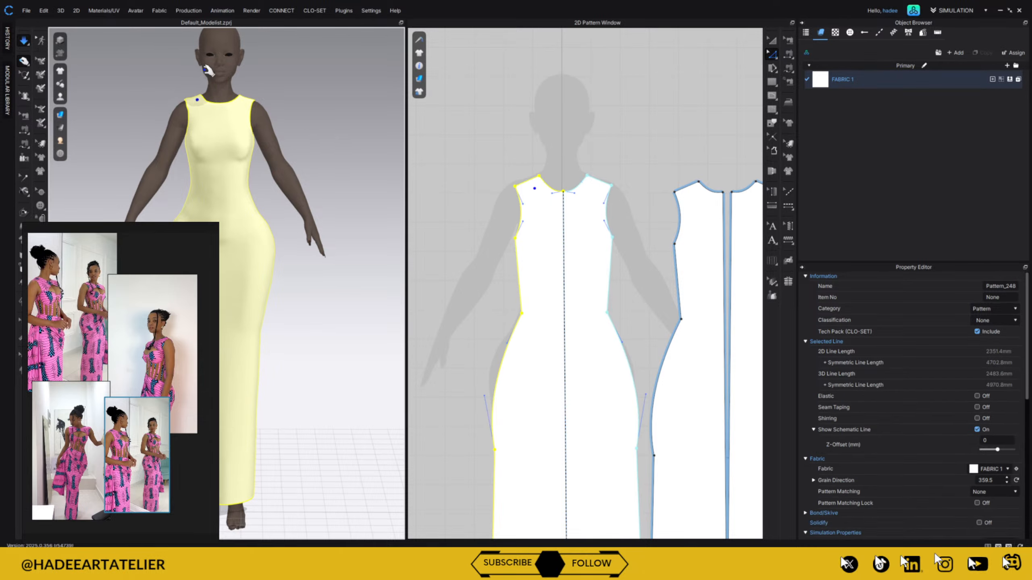
{"action": "left_click", "coordinate": [240, 86]}
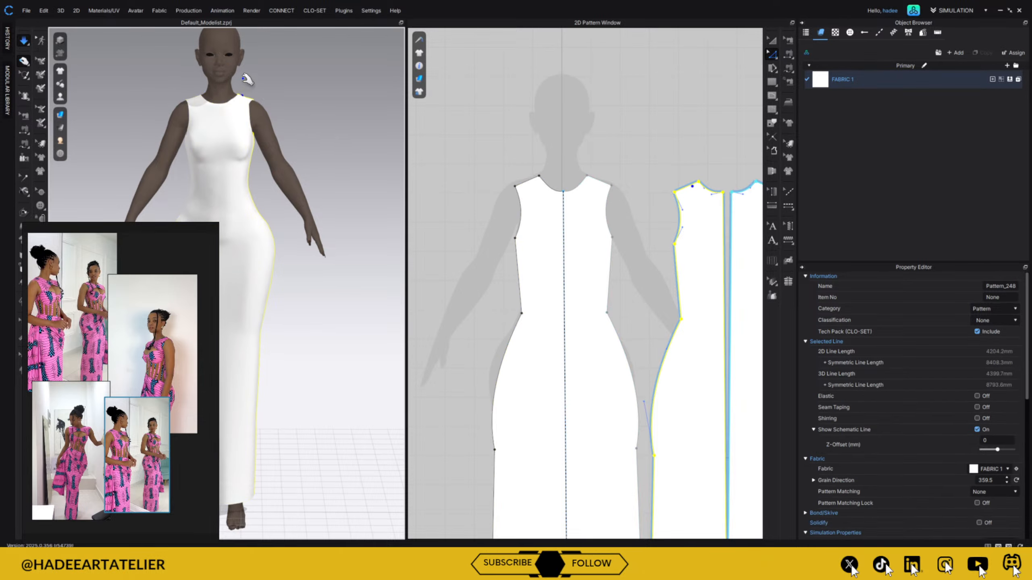
- Raise the neckline point at the centre-back seam slightly on the two linked back panels
{"action": "mouse_move", "coordinate": [308, 147]}
{"action": "right_mouse_down"}
{"action": "mouse_move", "coordinate": [540, 143]}
{"action": "mouse_move", "coordinate": [491, 169]}
{"action": "mouse_move", "coordinate": [311, 142]}
{"action": "right_mouse_up"}
{"action": "right_click_drag", "start_coordinate": [670, 145], "coordinate": [543, 137]}
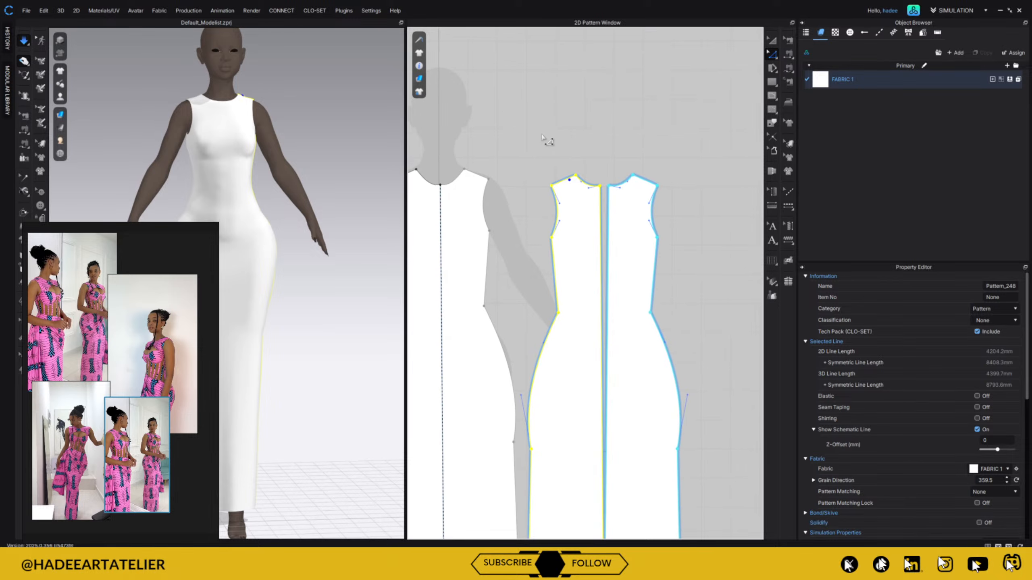
{"action": "left_click", "coordinate": [608, 179]}
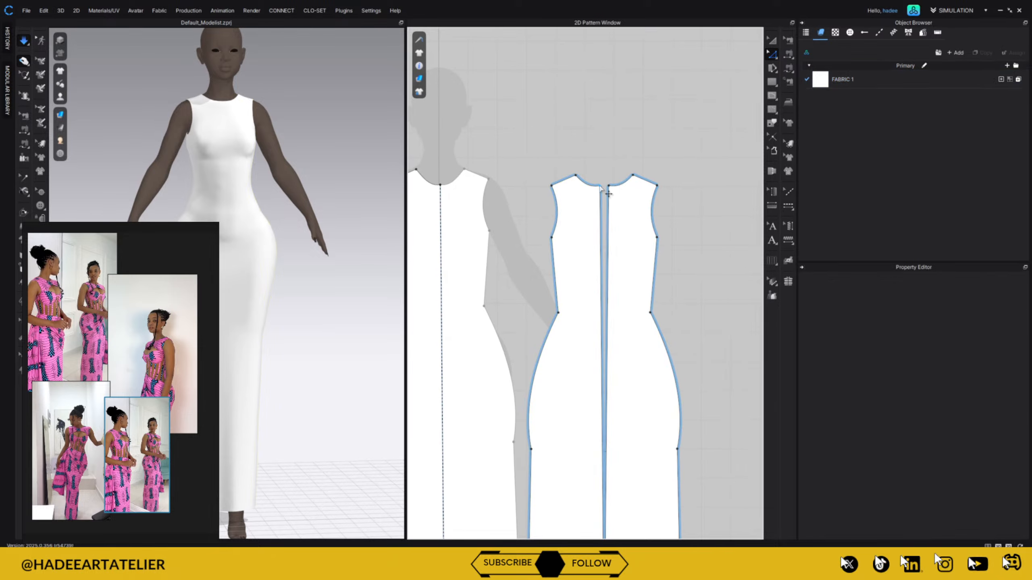
{"action": "left_click_drag", "start_coordinate": [601, 187], "coordinate": [609, 175]}
{"action": "left_click", "coordinate": [636, 159]}
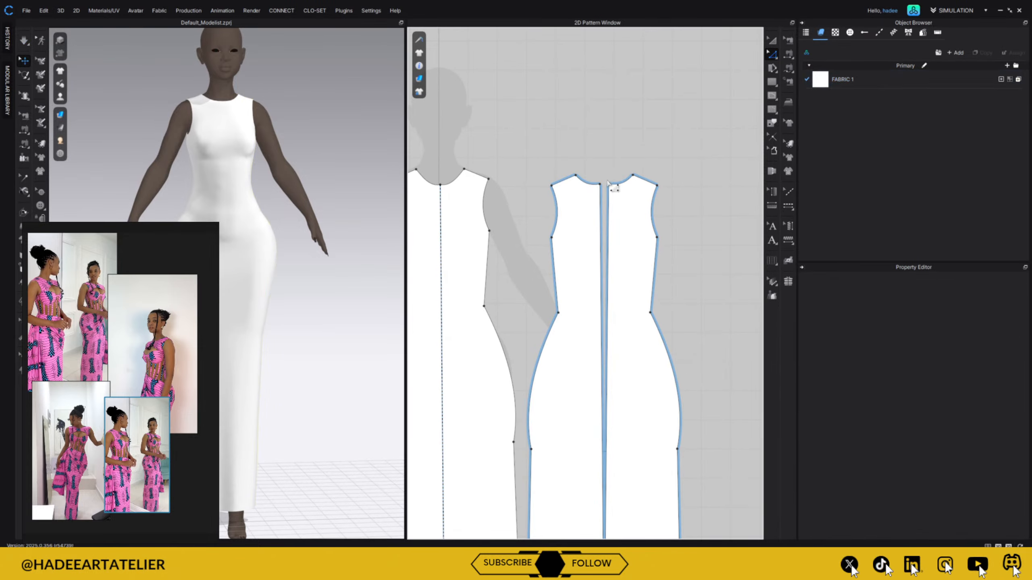
{"action": "right_click_drag", "start_coordinate": [320, 272], "coordinate": [483, 263]}
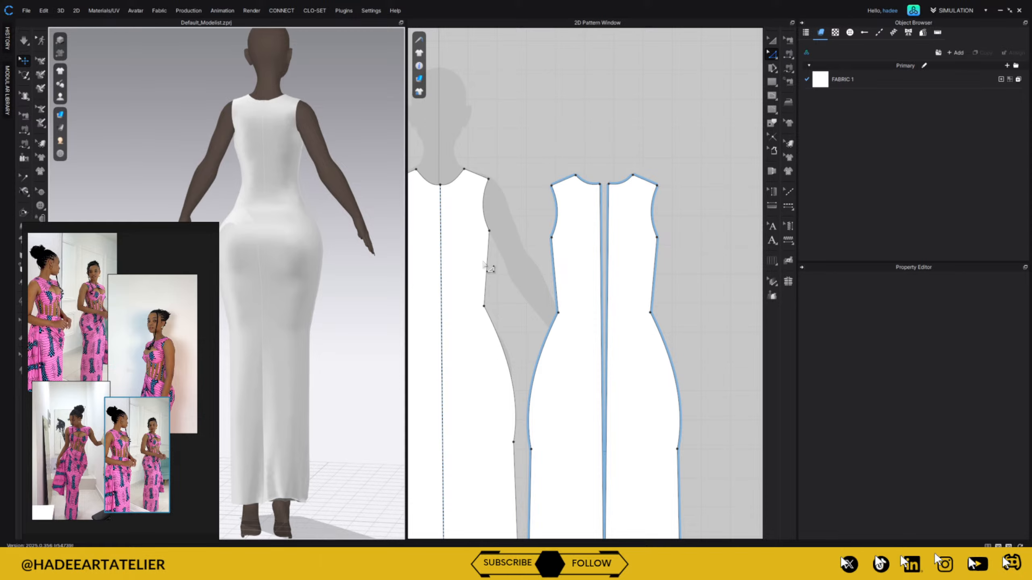
- Simulate the dress with the adjusted back neckline and check it from the front
{"action": "key", "text": "space"}
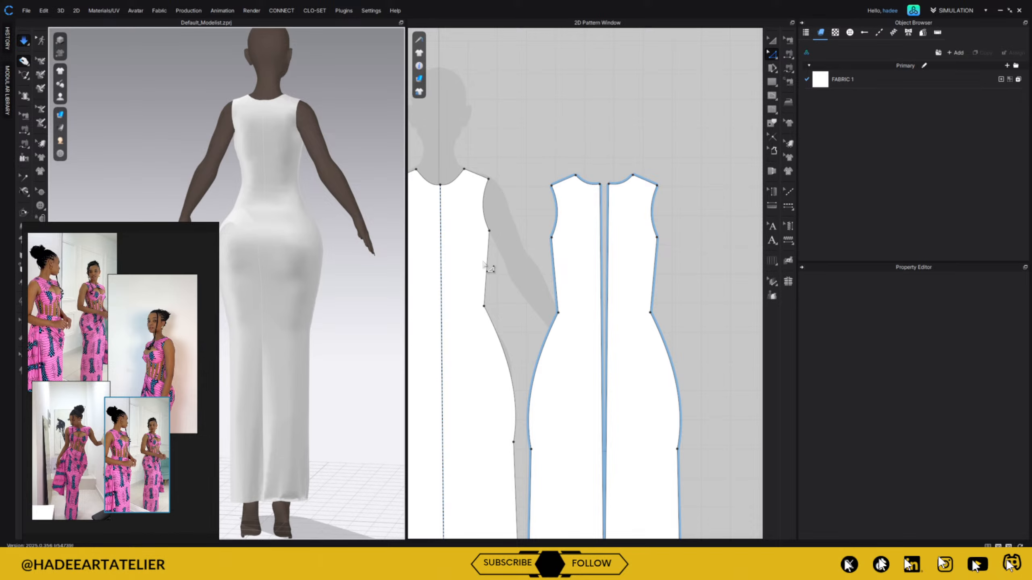
{"action": "right_click_drag", "start_coordinate": [360, 139], "coordinate": [169, 140]}
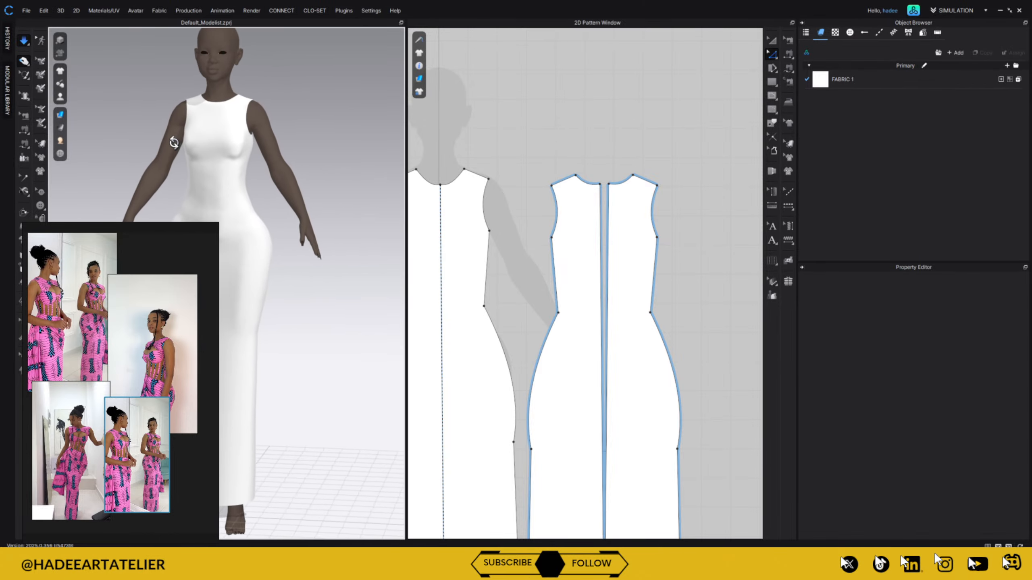
{"action": "right_click_drag", "start_coordinate": [317, 118], "coordinate": [361, 101]}
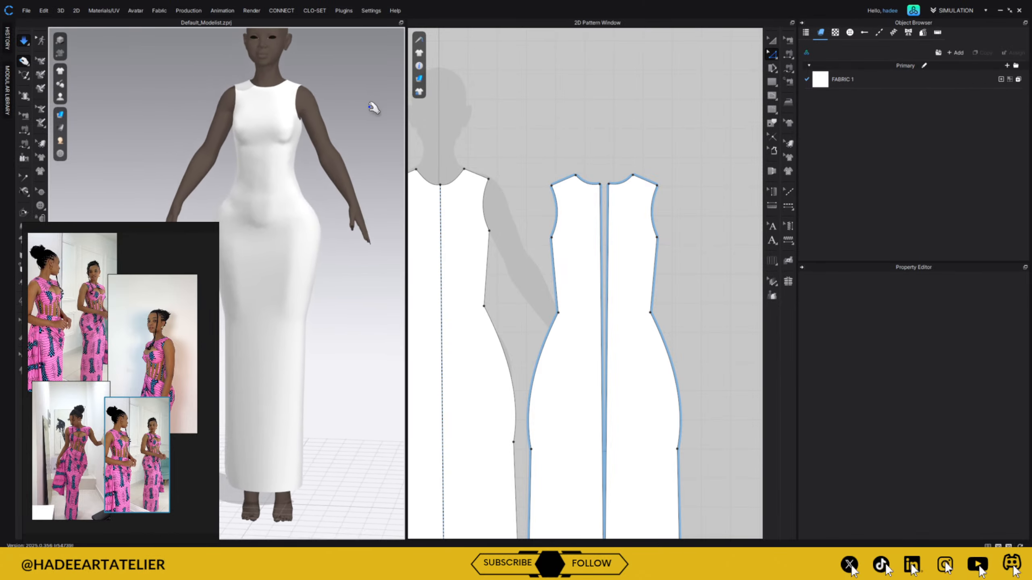
- Draw a symmetric upper bust curve, about 186 mm per side, from the underarm point to the front pattern's centre line
{"action": "right_click_drag", "start_coordinate": [579, 127], "coordinate": [653, 118]}
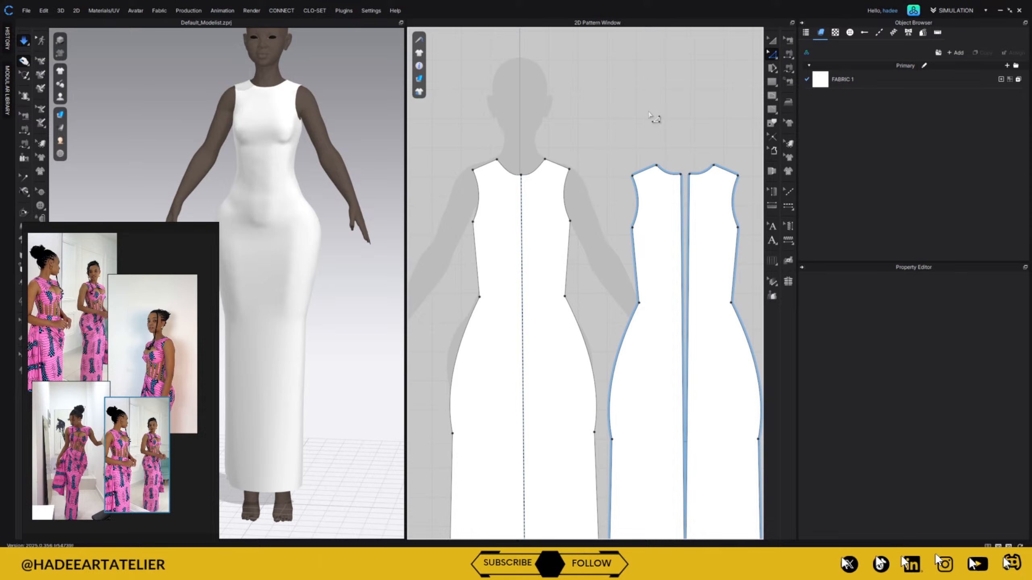
{"action": "left_click", "coordinate": [772, 95]}
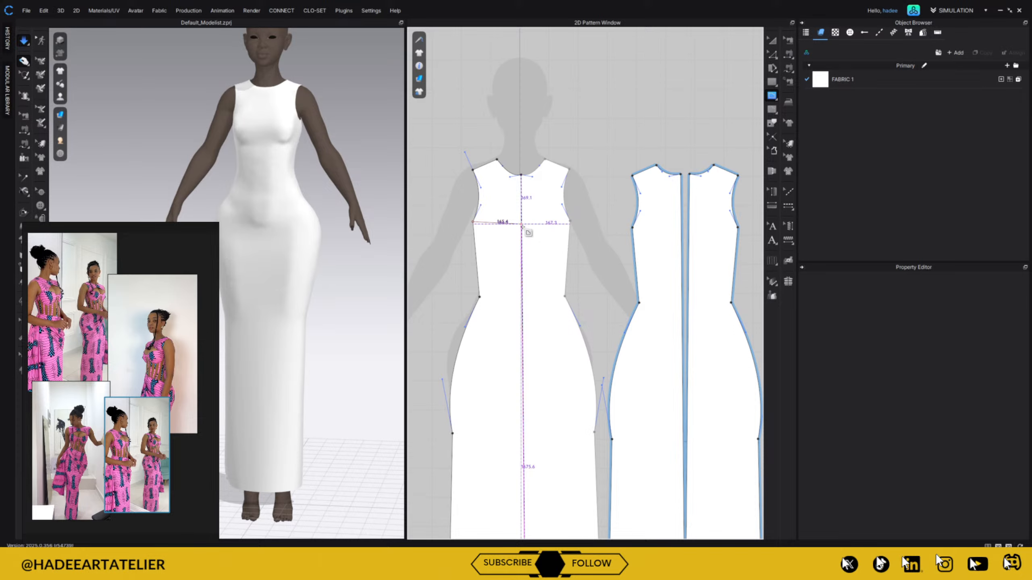
{"action": "left_click_drag", "start_coordinate": [522, 224], "coordinate": [540, 250]}
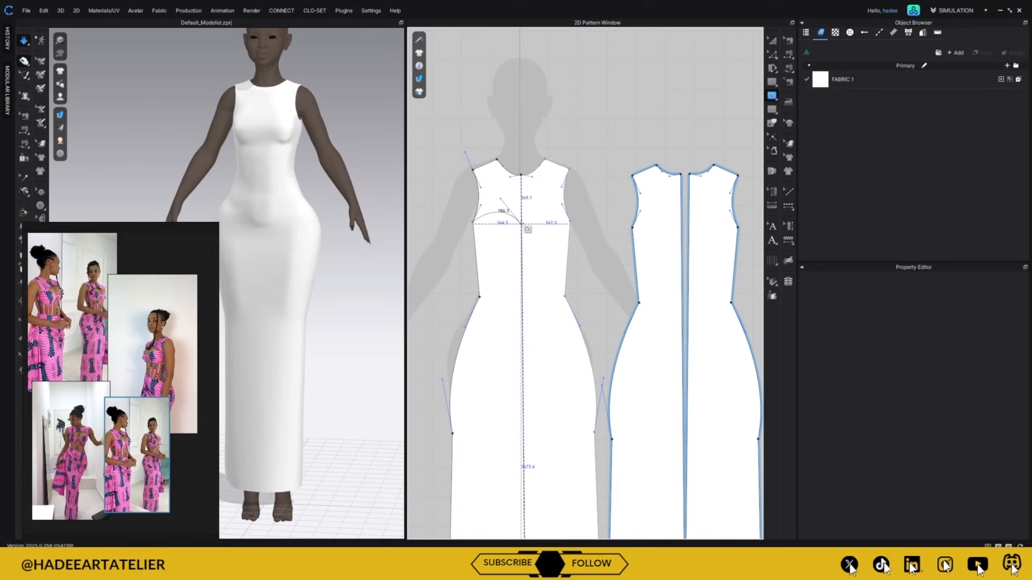
{"action": "double_click", "coordinate": [521, 224]}
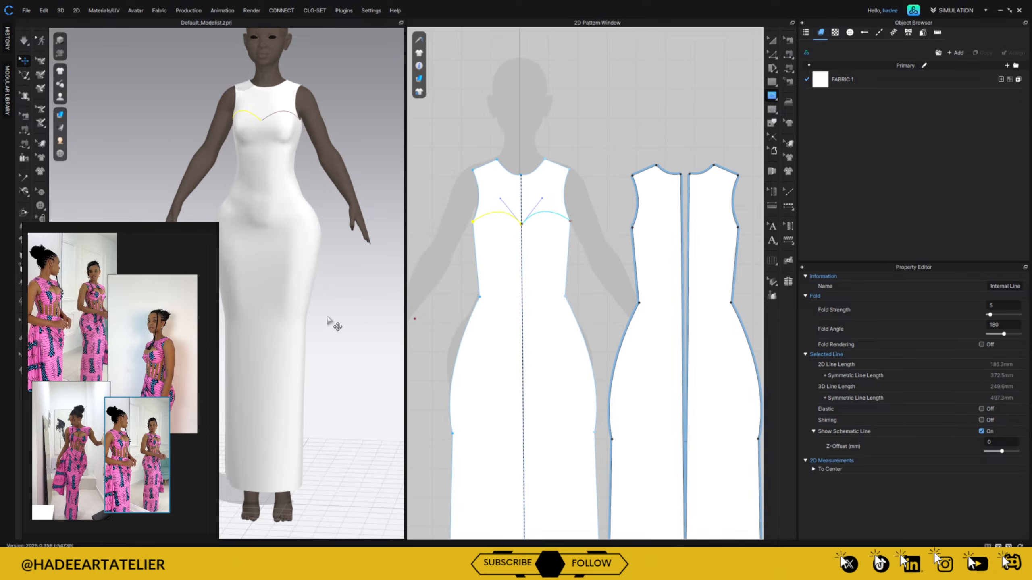
{"action": "mouse_move", "coordinate": [331, 326]}
{"action": "right_mouse_down"}
{"action": "mouse_move", "coordinate": [385, 318]}
{"action": "mouse_move", "coordinate": [307, 327]}
{"action": "mouse_move", "coordinate": [332, 317]}
{"action": "right_mouse_up"}
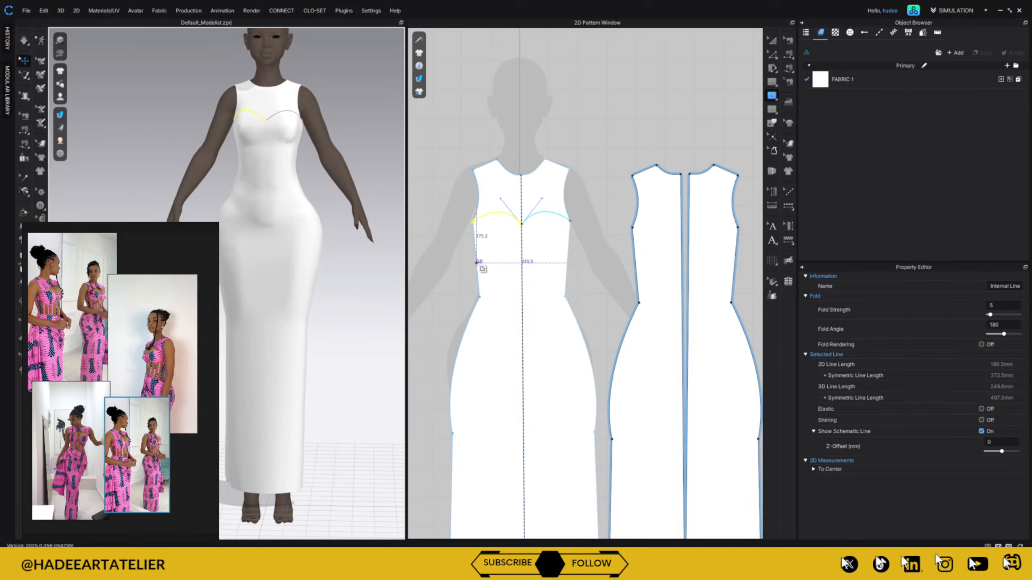
- Enlarge the reference photo of the front bodice and examine the bust cut-out against the pattern
{"action": "left_click", "coordinate": [473, 223]}
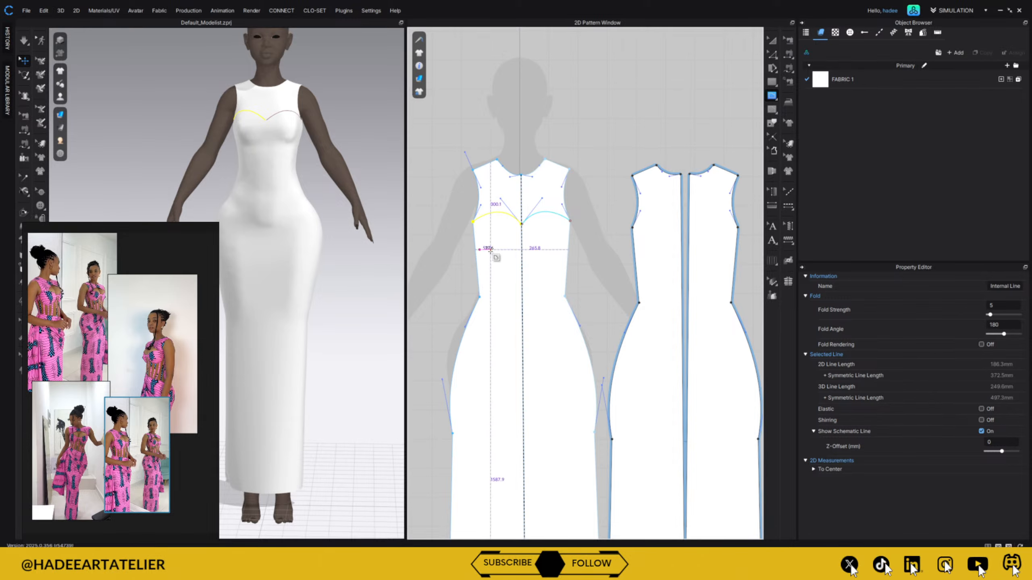
{"action": "scroll", "coordinate": [568, 213], "scroll_direction": "up", "scroll_amount": 2}
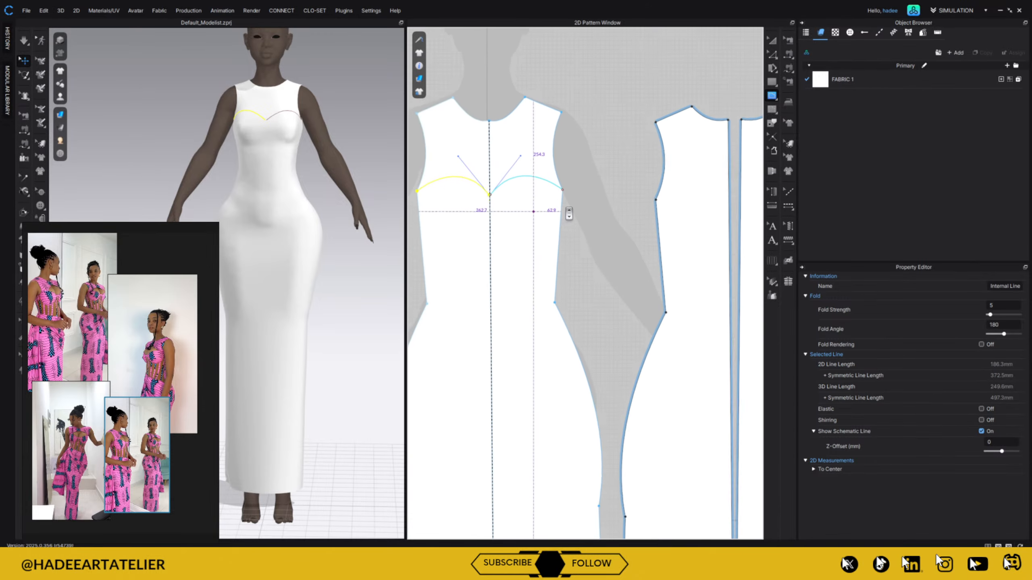
{"action": "scroll", "coordinate": [568, 213], "scroll_direction": "up", "scroll_amount": 1}
{"action": "middle_click_drag", "start_coordinate": [586, 188], "coordinate": [626, 211]}
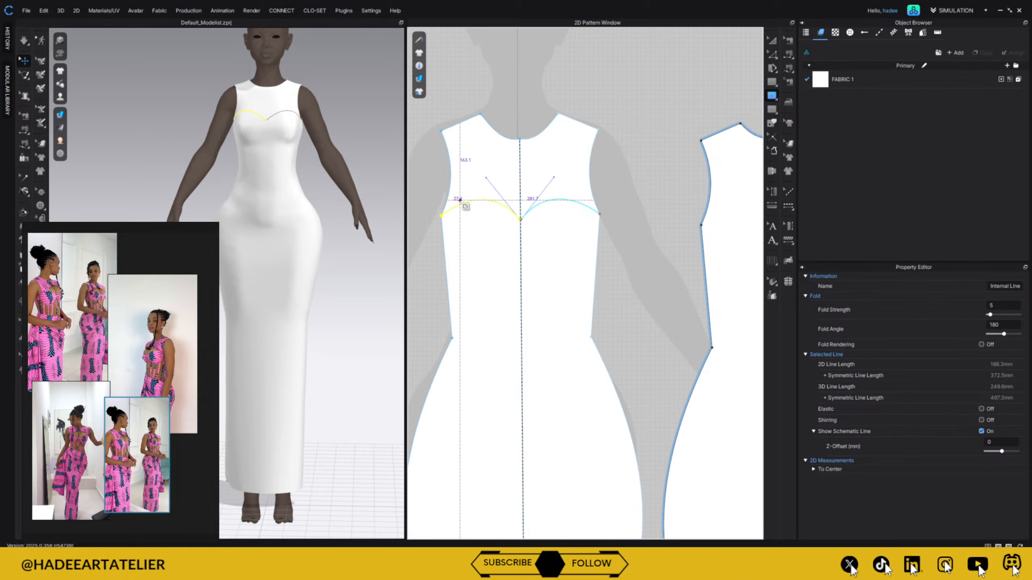
{"action": "left_click_drag", "start_coordinate": [80, 290], "coordinate": [91, 353]}
{"action": "left_click_drag", "start_coordinate": [128, 296], "coordinate": [129, 382]}
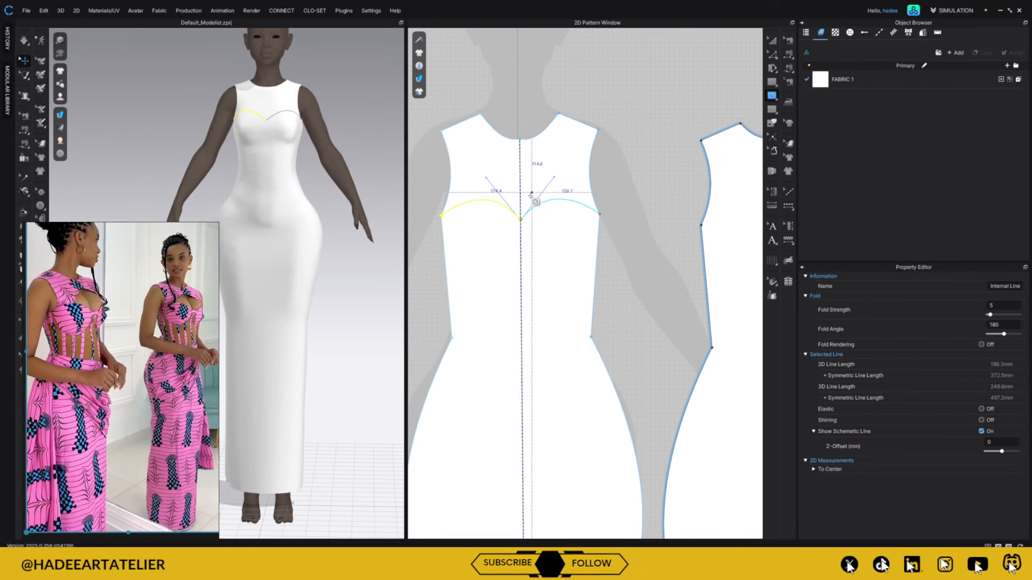
- Lower the centre point of the upper bust curve along the front centre line to deepen the sweetheart dip
{"action": "key", "text": "z"}
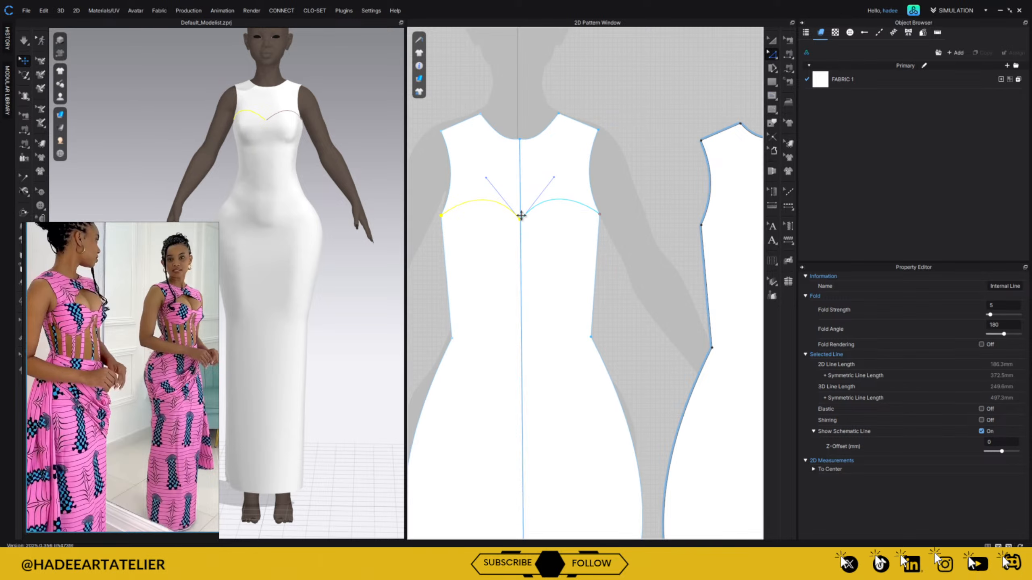
{"action": "left_click", "coordinate": [634, 149]}
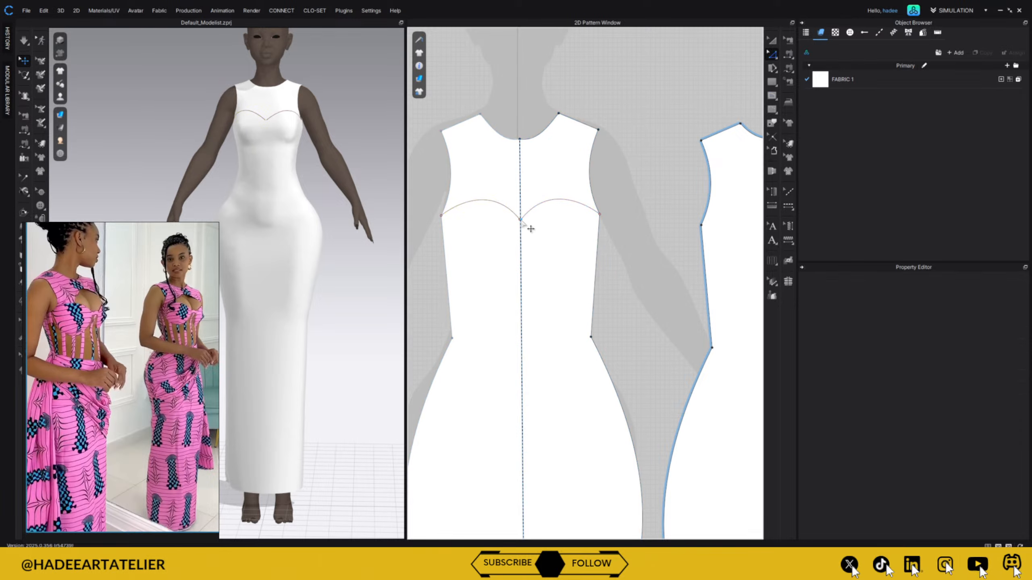
{"action": "scroll", "coordinate": [529, 194], "scroll_direction": "up", "scroll_amount": 3}
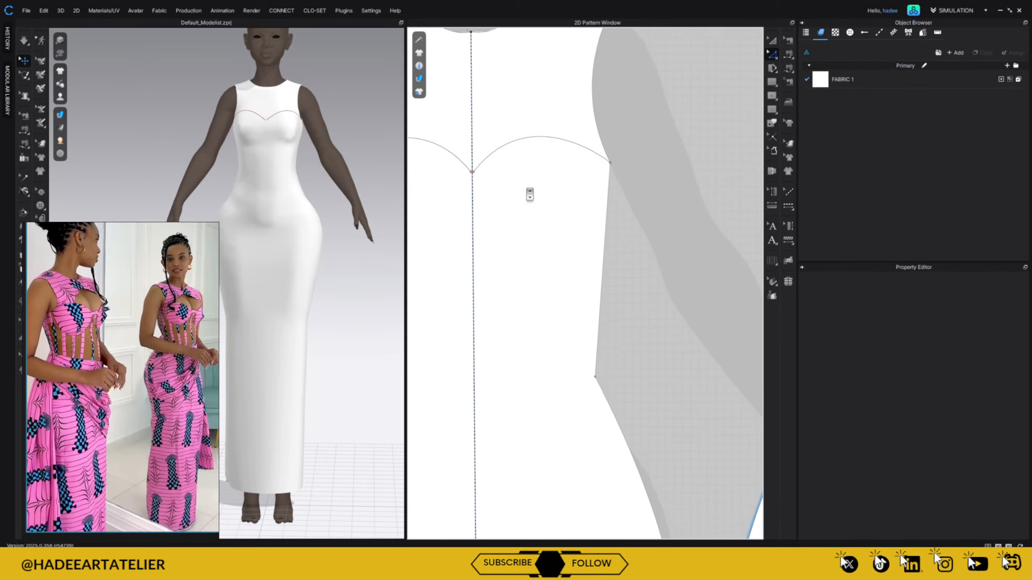
{"action": "right_click_drag", "start_coordinate": [532, 193], "coordinate": [663, 260]}
{"action": "scroll", "coordinate": [603, 209], "scroll_direction": "up", "scroll_amount": 4}
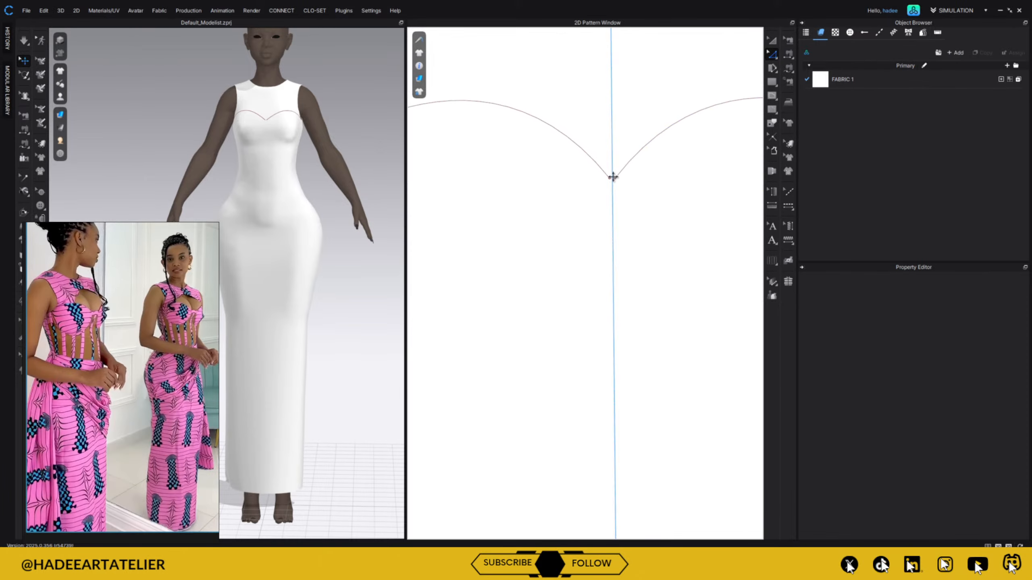
{"action": "left_click", "coordinate": [614, 182]}
{"action": "left_click_drag", "start_coordinate": [612, 183], "coordinate": [613, 214]}
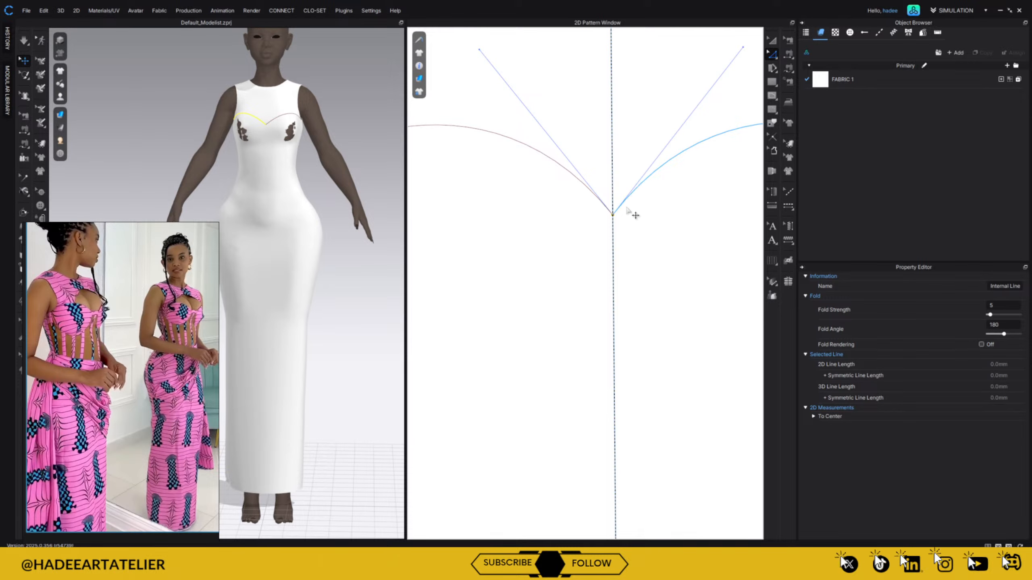
- Lower the upper bust curve's centre point slightly more along the centre line and simulate the dress
{"action": "scroll", "coordinate": [622, 241], "scroll_direction": "down", "scroll_amount": 6}
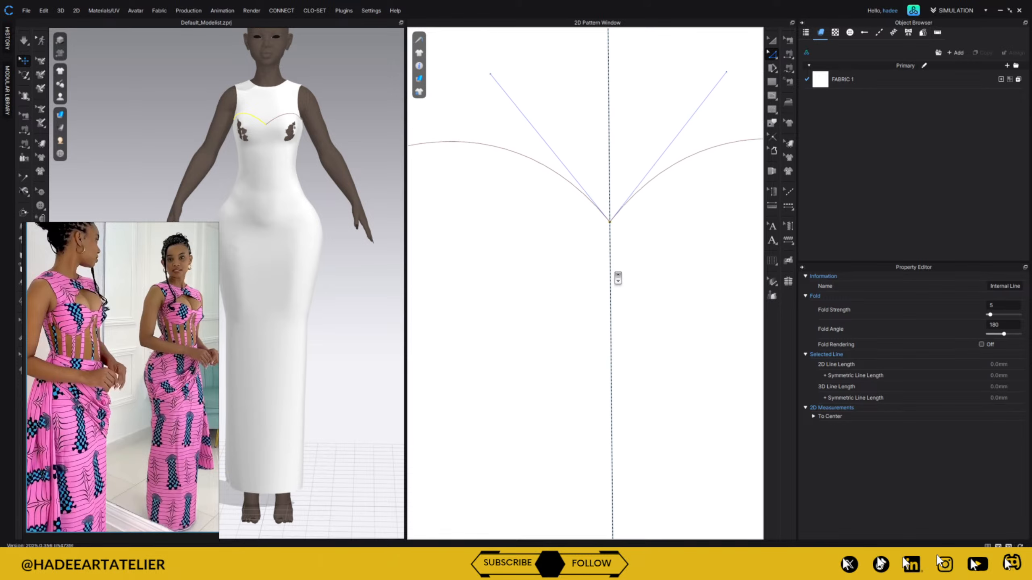
{"action": "scroll", "coordinate": [609, 337], "scroll_direction": "up", "scroll_amount": 4}
{"action": "right_click", "coordinate": [600, 302]}
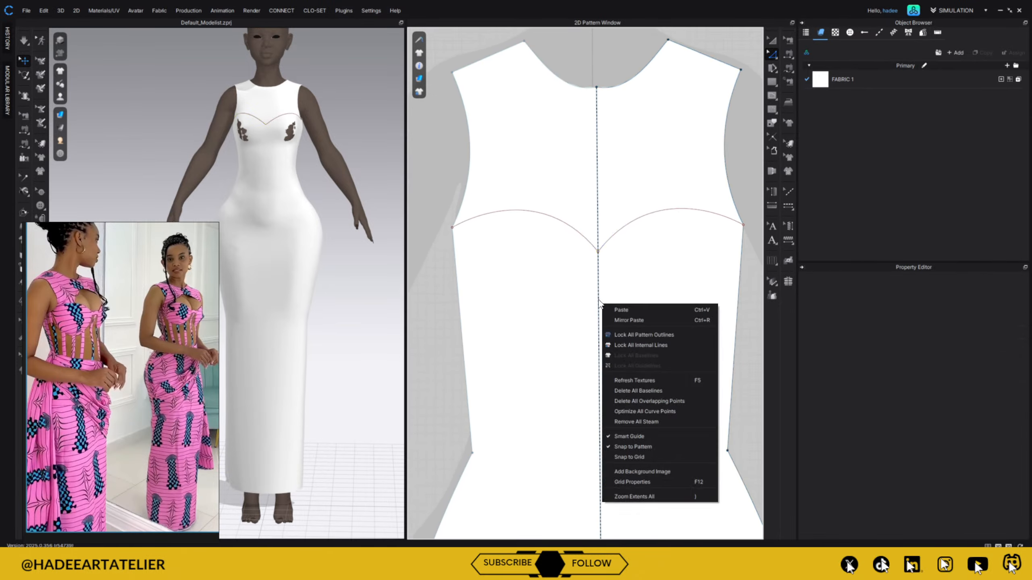
{"action": "left_click", "coordinate": [740, 146]}
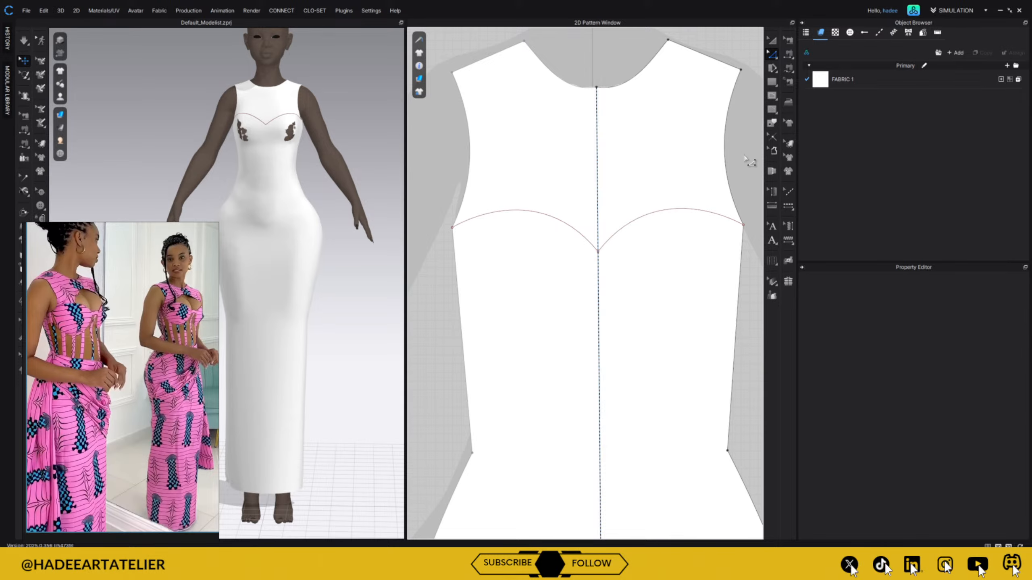
{"action": "right_click", "coordinate": [607, 260]}
{"action": "left_click", "coordinate": [612, 256]}
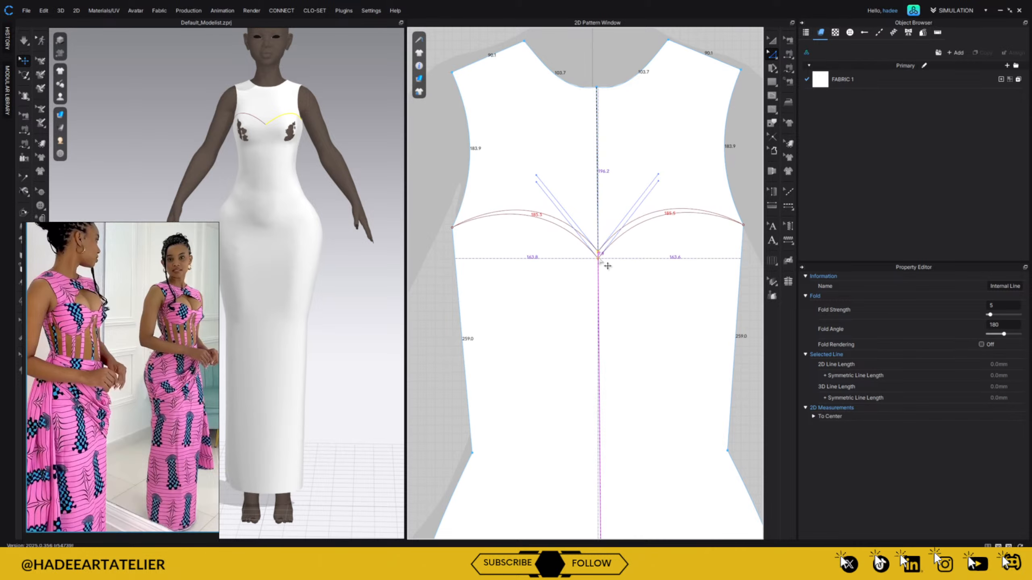
{"action": "left_click_drag", "start_coordinate": [600, 259], "coordinate": [600, 260]}
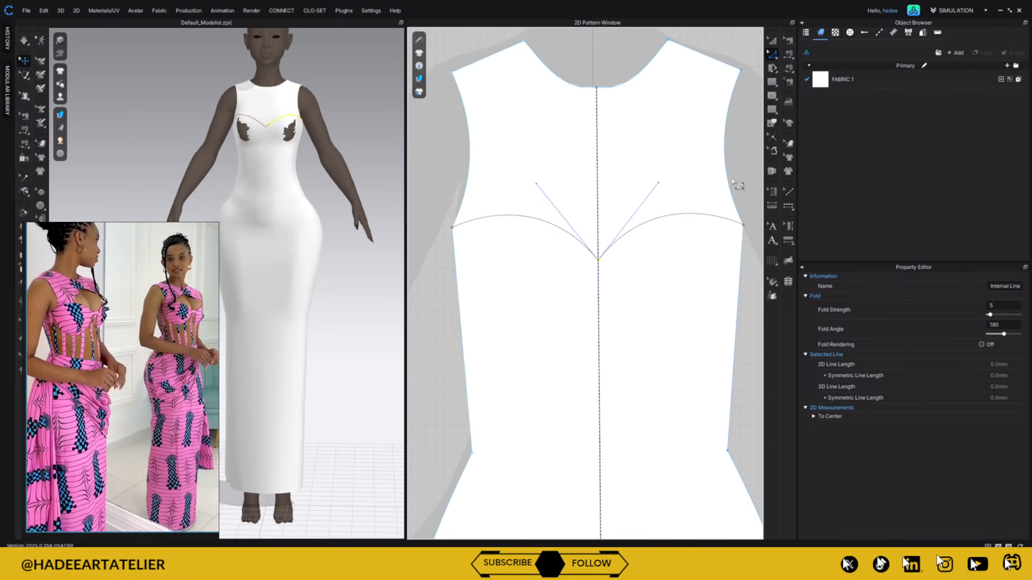
{"action": "key", "text": "space"}
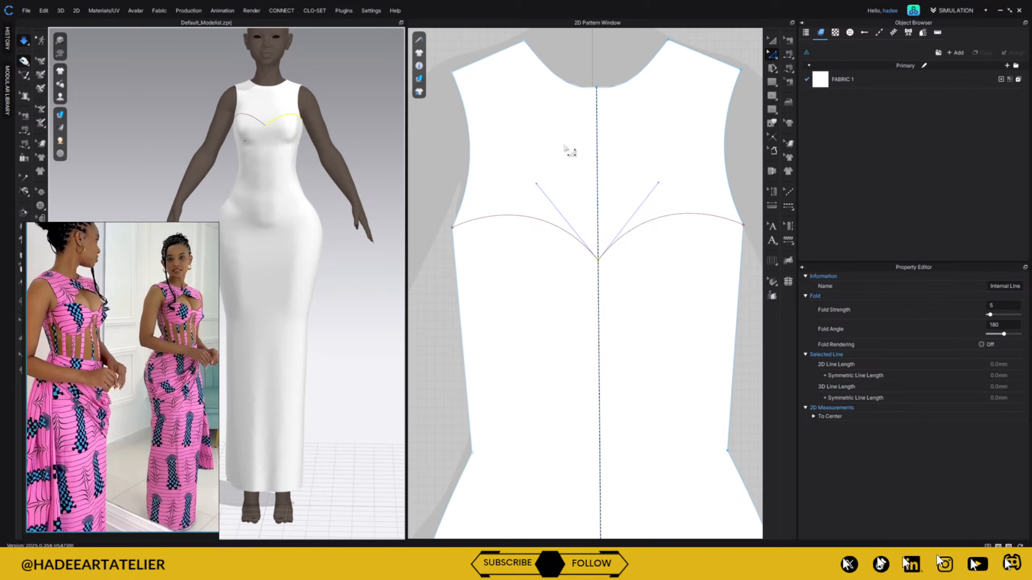
- Draw a symmetric underbust curve, about 251 mm per side, from just below the underarm to the front centre line
{"action": "scroll", "coordinate": [664, 195], "scroll_direction": "down", "scroll_amount": 3}
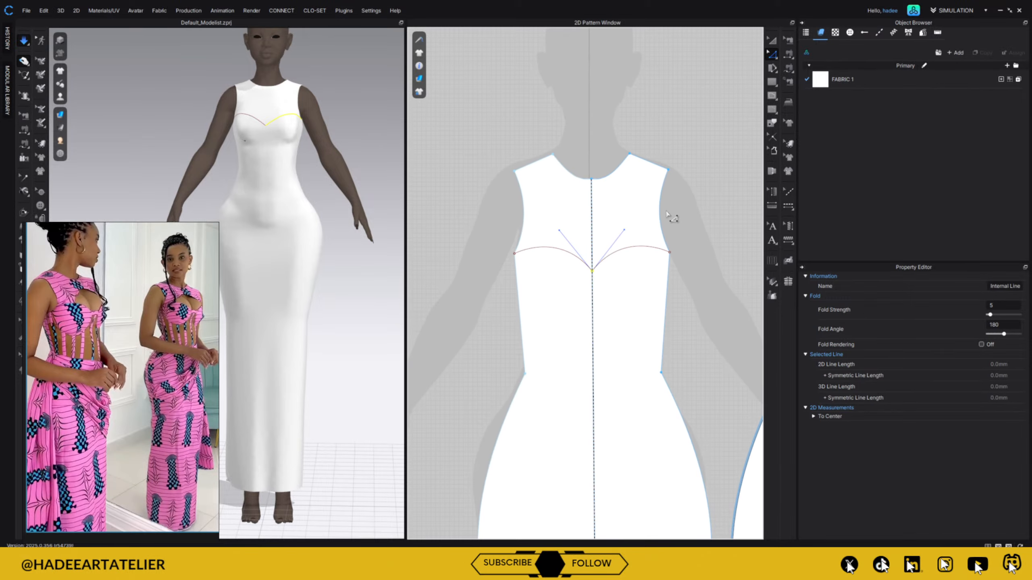
{"action": "scroll", "coordinate": [664, 171], "scroll_direction": "up", "scroll_amount": 2}
{"action": "scroll", "coordinate": [654, 132], "scroll_direction": "down", "scroll_amount": 3}
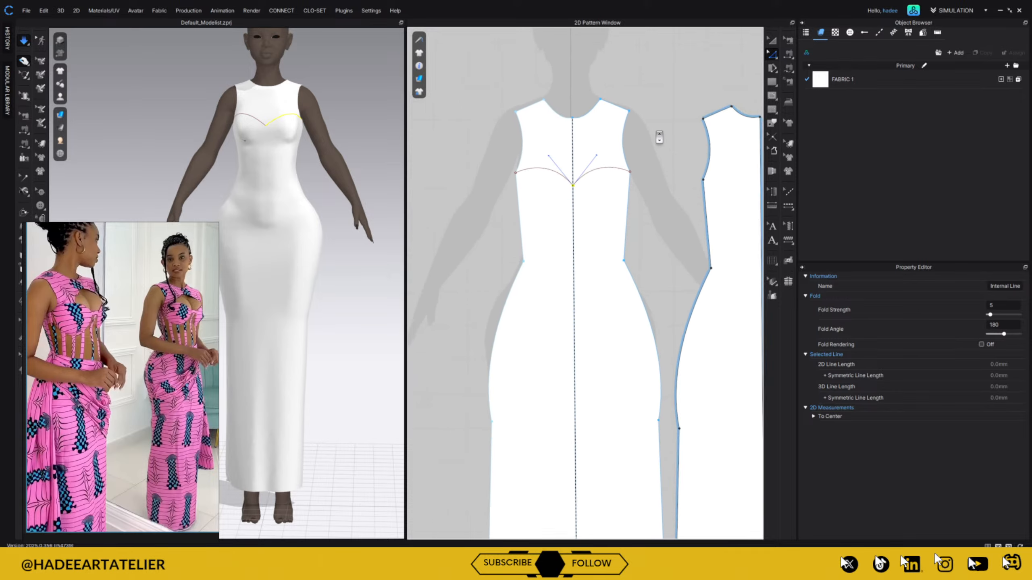
{"action": "middle_click_drag", "start_coordinate": [646, 183], "coordinate": [634, 117]}
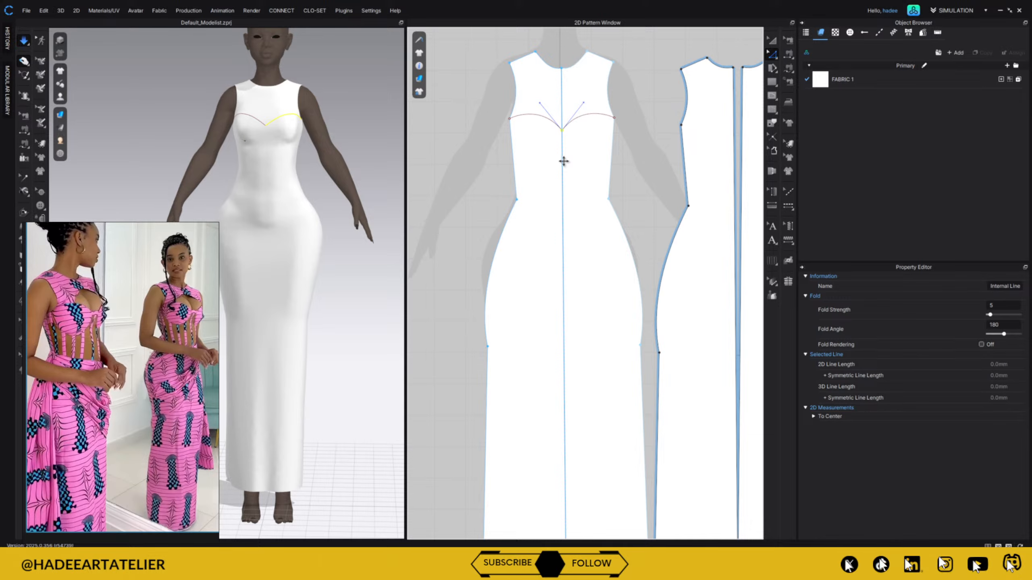
{"action": "left_click", "coordinate": [556, 180]}
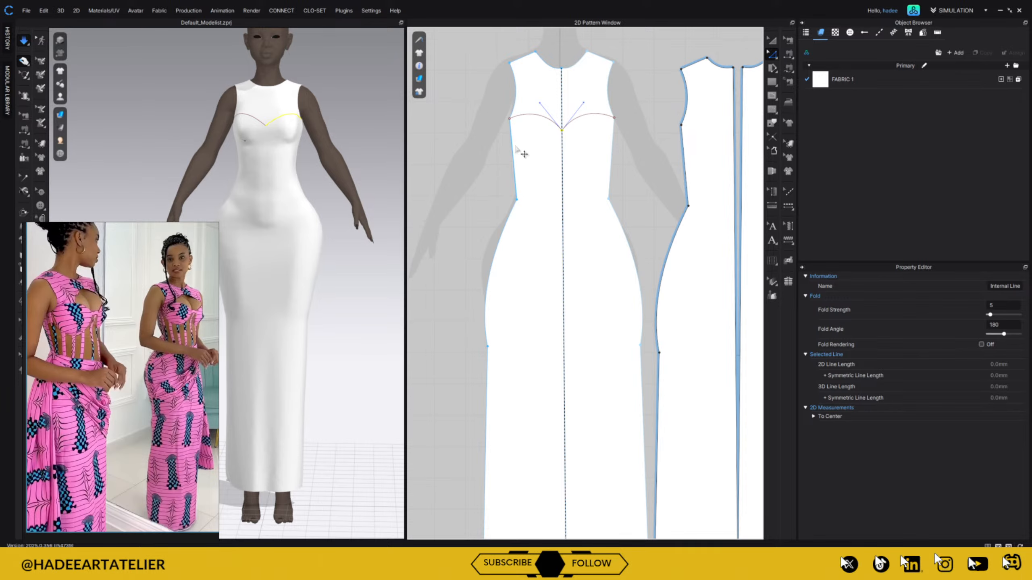
{"action": "scroll", "coordinate": [612, 174], "scroll_direction": "up", "scroll_amount": 4}
{"action": "middle_click_drag", "start_coordinate": [672, 104], "coordinate": [709, 320]}
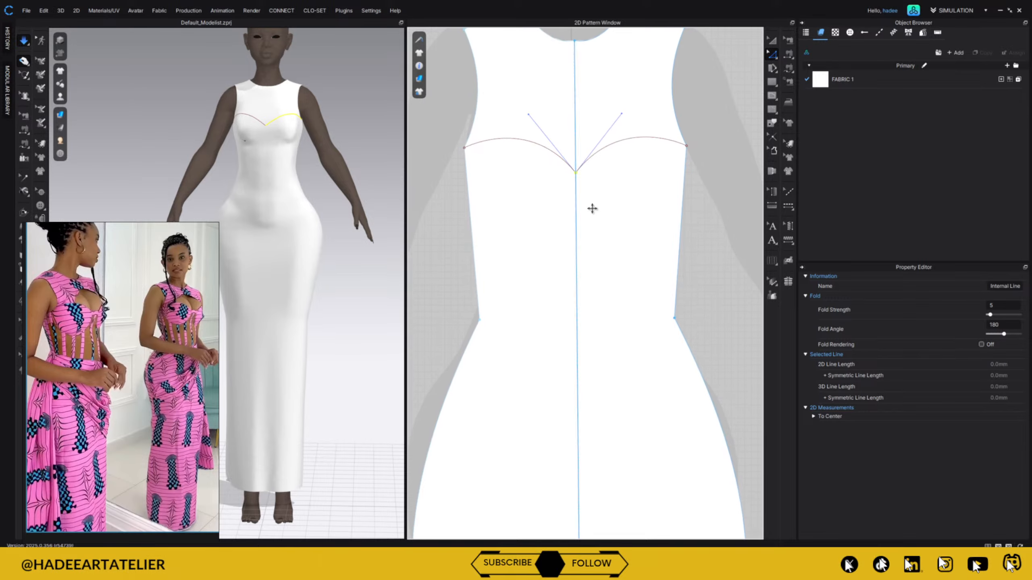
{"action": "left_click", "coordinate": [772, 96]}
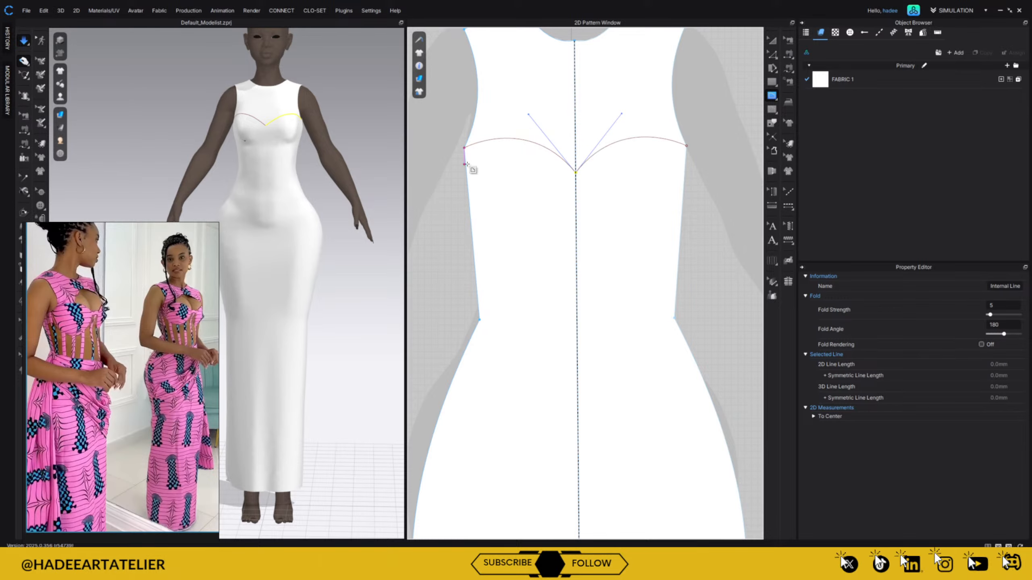
{"action": "left_click", "coordinate": [466, 164]}
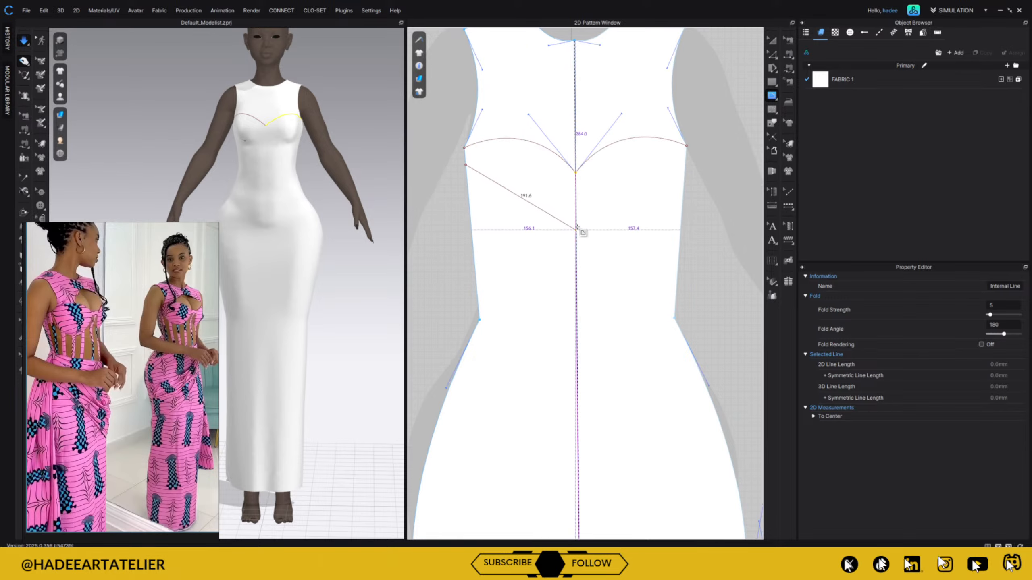
{"action": "left_click_drag", "start_coordinate": [575, 230], "coordinate": [679, 166]}
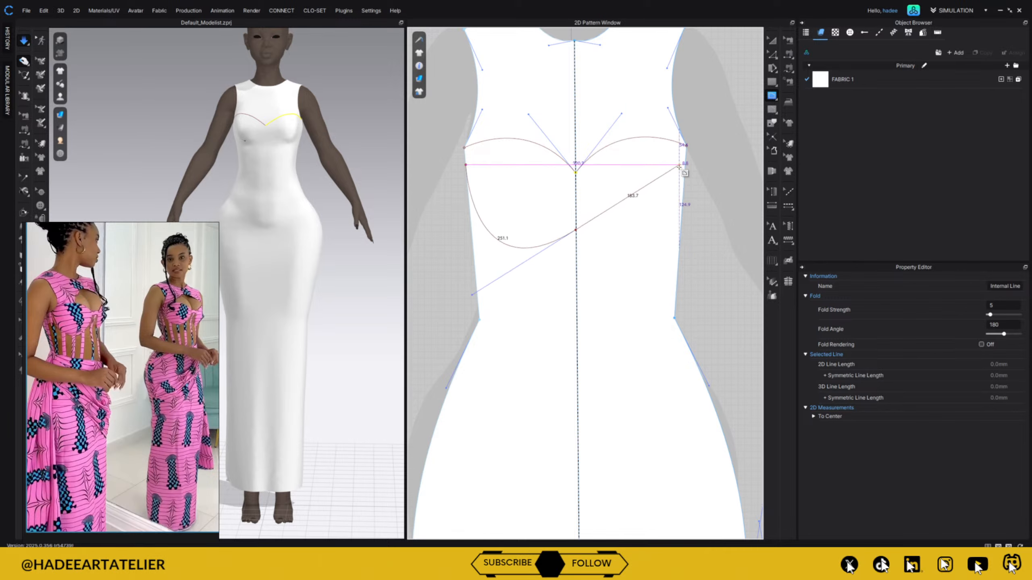
{"action": "double_click", "coordinate": [575, 230]}
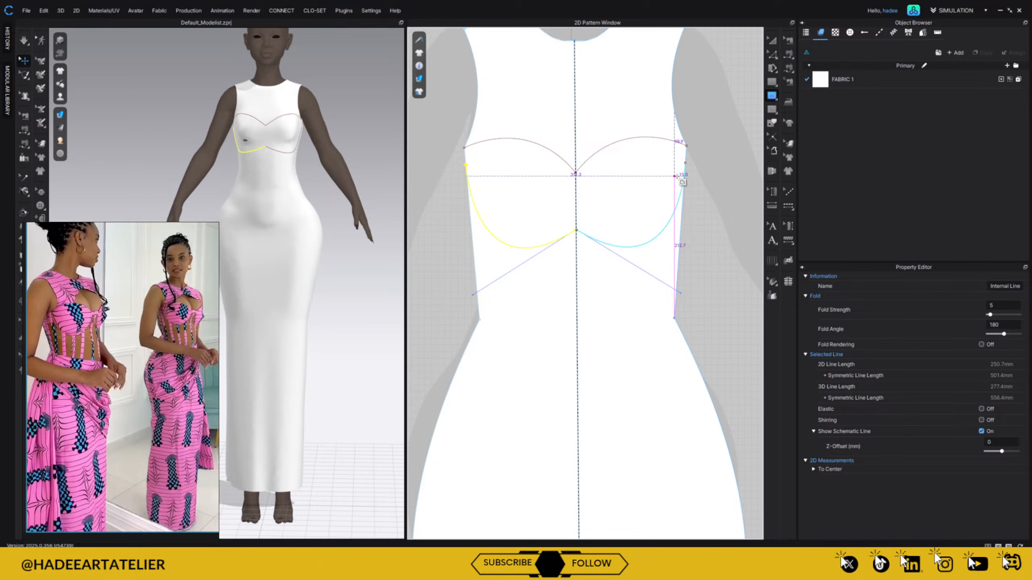
- Raise the underbust curve's centre point closer to the sweetheart dip and reshape both cups with the curve handle
{"action": "key", "text": "z"}
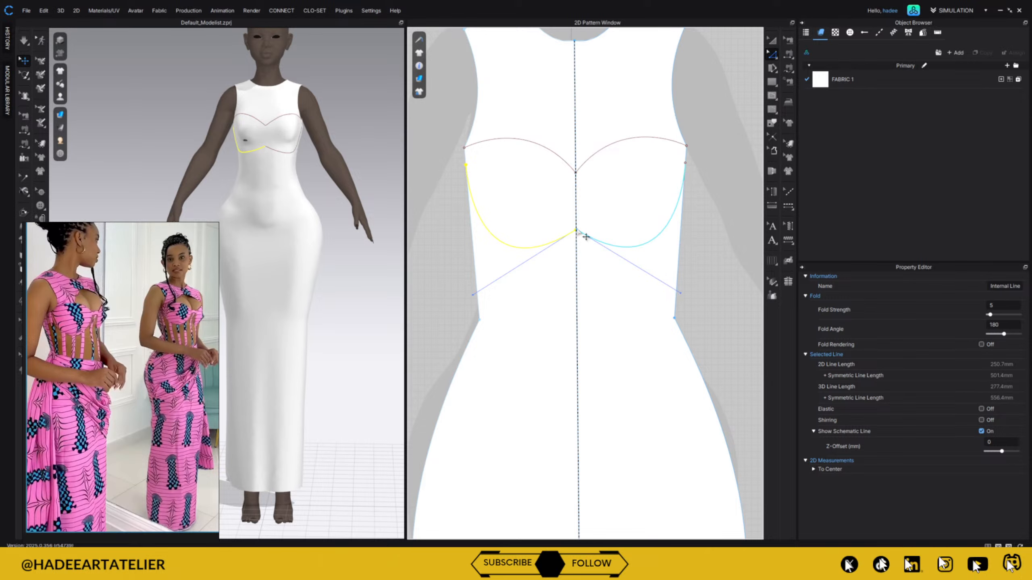
{"action": "left_click_drag", "start_coordinate": [586, 236], "coordinate": [584, 228]}
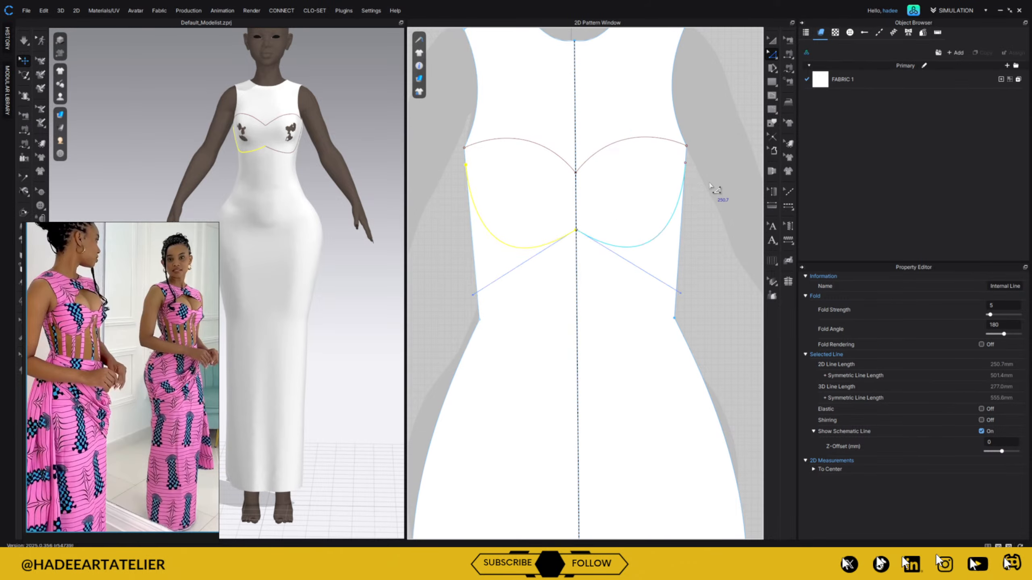
{"action": "left_click", "coordinate": [717, 196]}
{"action": "left_click", "coordinate": [585, 236]}
{"action": "left_click_drag", "start_coordinate": [585, 237], "coordinate": [575, 194]}
{"action": "left_click_drag", "start_coordinate": [473, 257], "coordinate": [491, 275]}
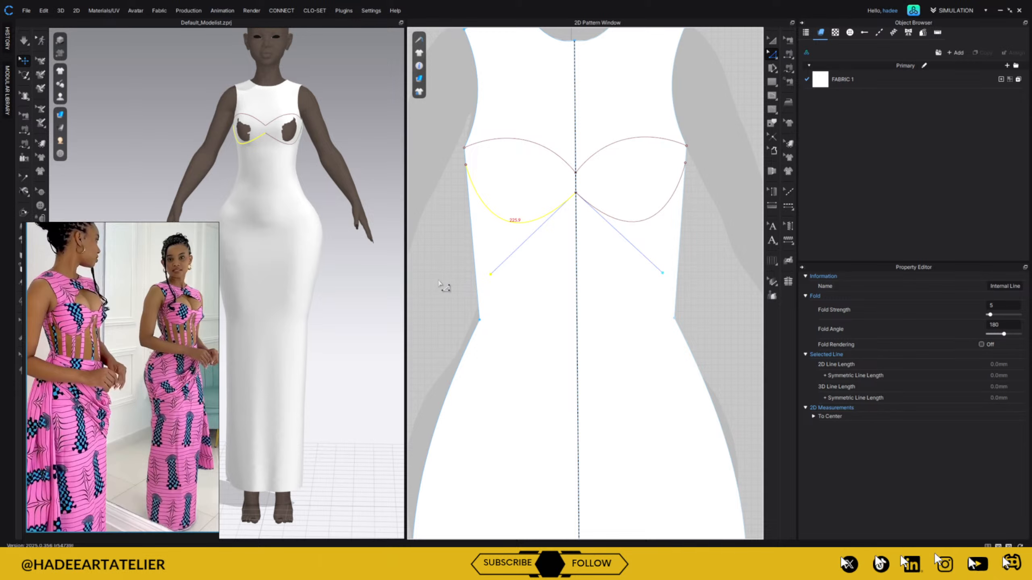
- Pull the underbust curve's centre handle down to deepen both cups and simulate the dress
{"action": "key", "text": "space"}
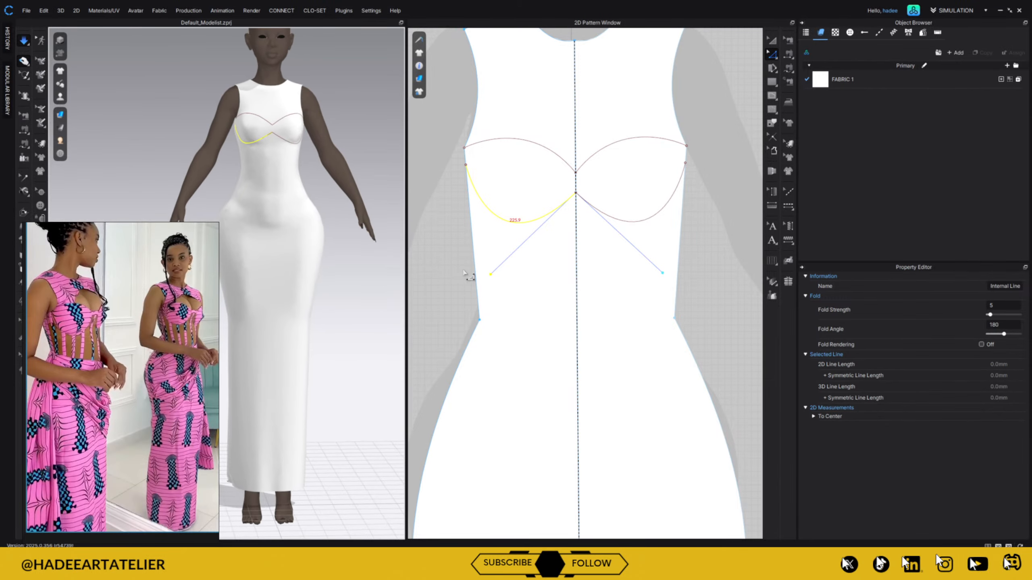
{"action": "left_click_drag", "start_coordinate": [493, 275], "coordinate": [508, 292]}
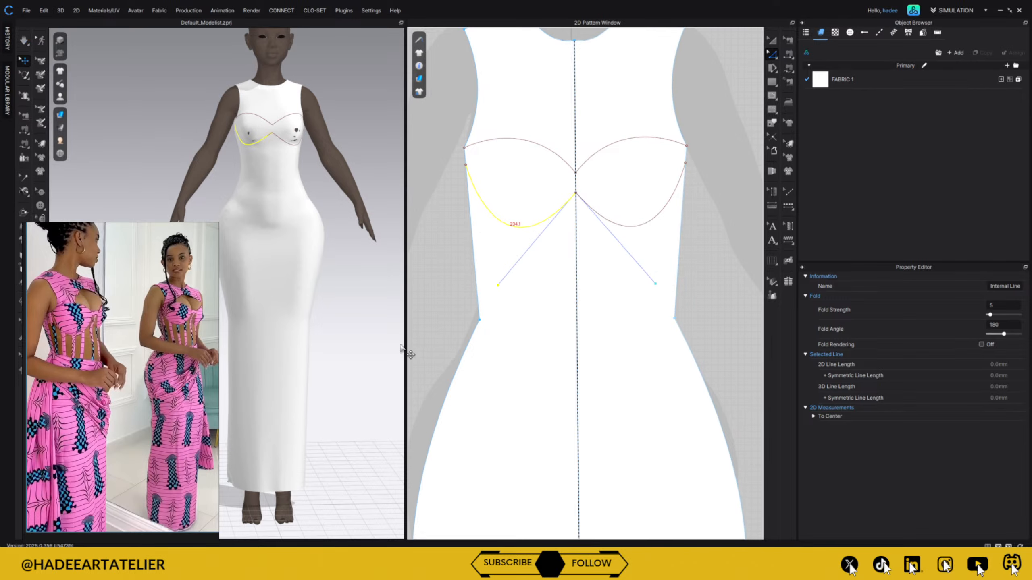
{"action": "key", "text": "space"}
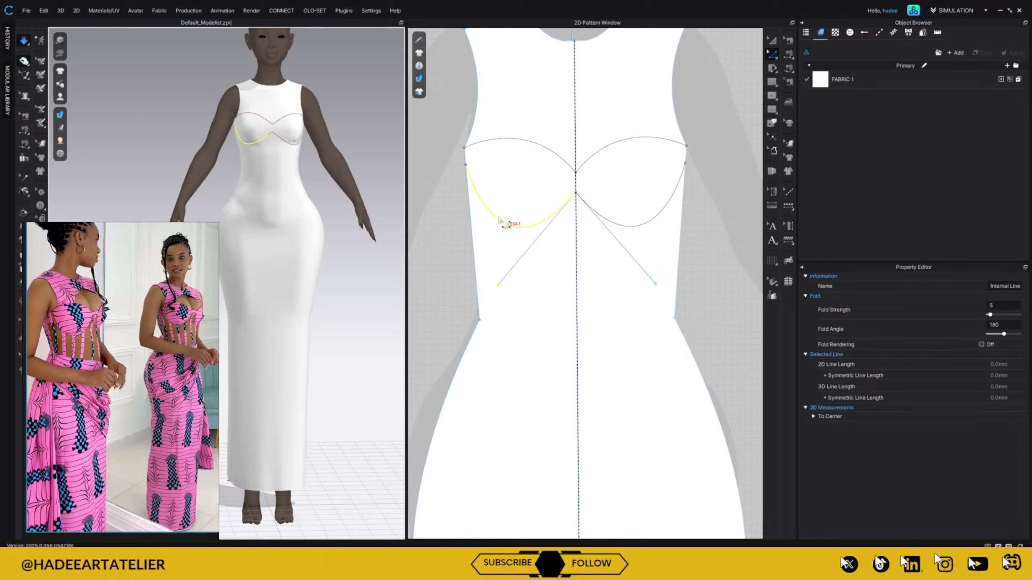
- Draw a new symmetric underbust line, about 260 mm per side, with a raised square bridge across the front centre line
{"action": "left_click", "coordinate": [772, 96]}
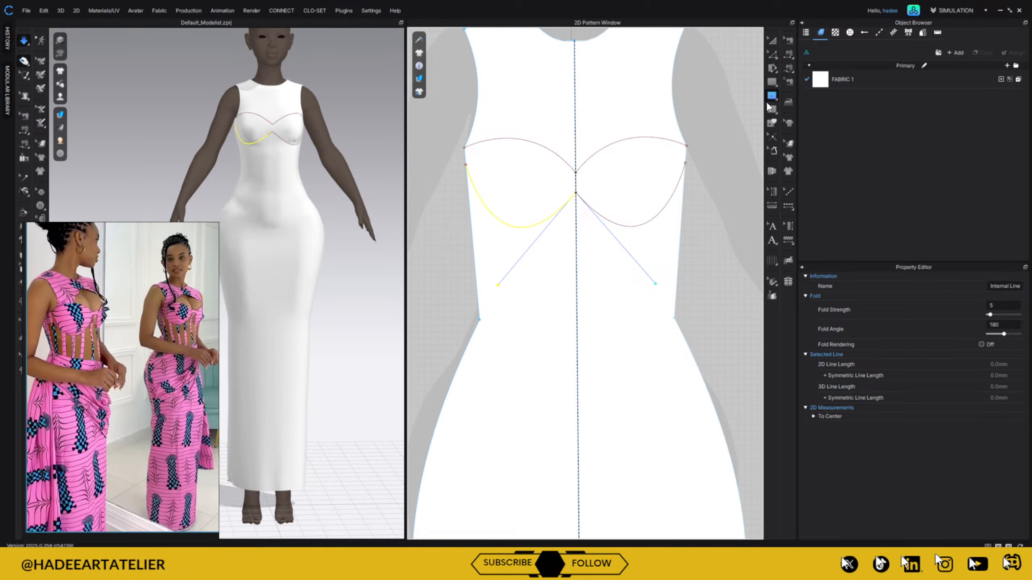
{"action": "left_click", "coordinate": [466, 164]}
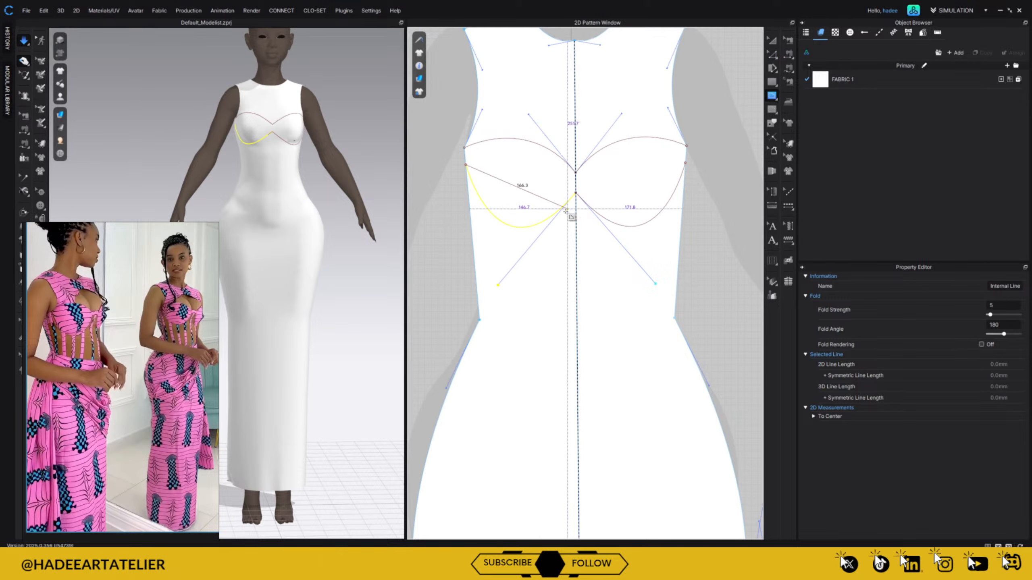
{"action": "left_click_drag", "start_coordinate": [564, 211], "coordinate": [653, 155]}
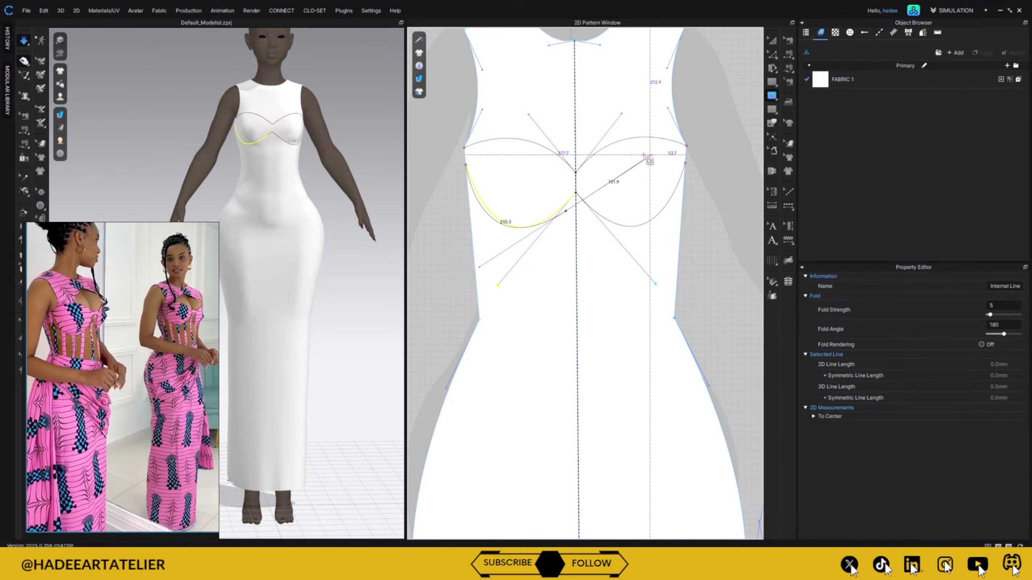
{"action": "left_click", "coordinate": [569, 187]}
{"action": "double_click", "coordinate": [575, 186]}
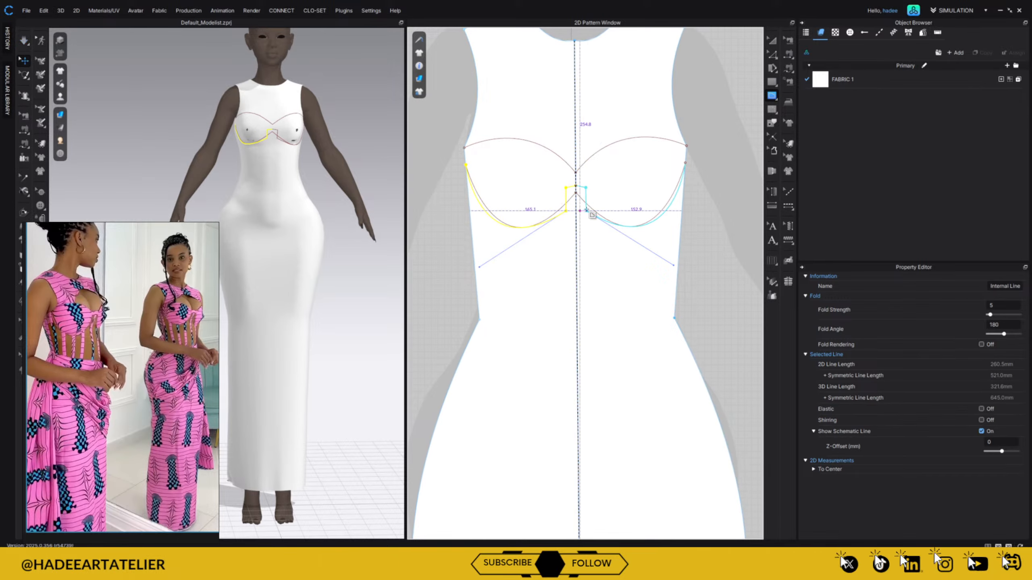
- Delete the old underbust curve that meets in a point at the centre front and simulate the dress
{"action": "left_click", "coordinate": [774, 38]}
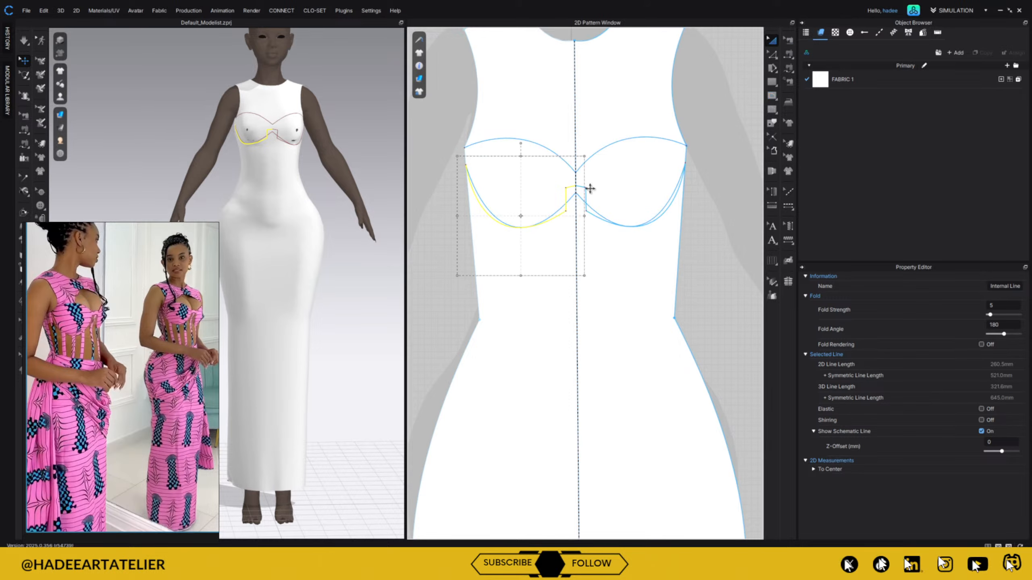
{"action": "left_click", "coordinate": [551, 216]}
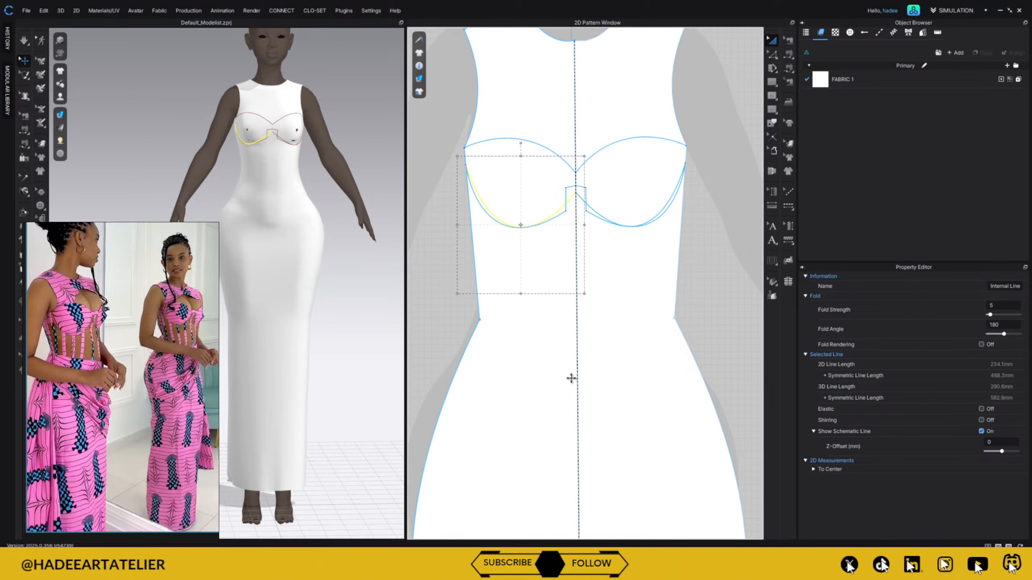
{"action": "key", "text": "Escape"}
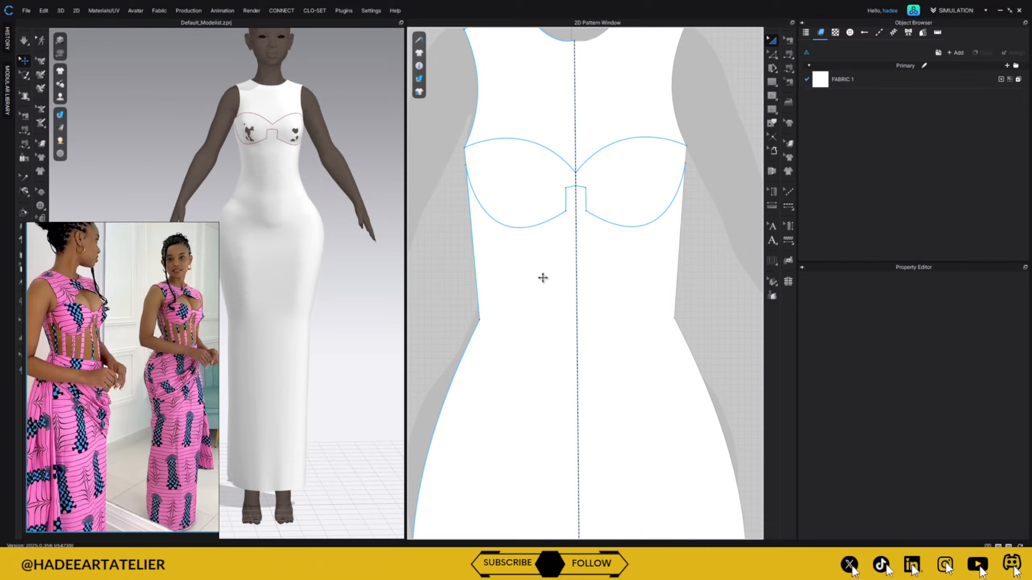
{"action": "key", "text": "space"}
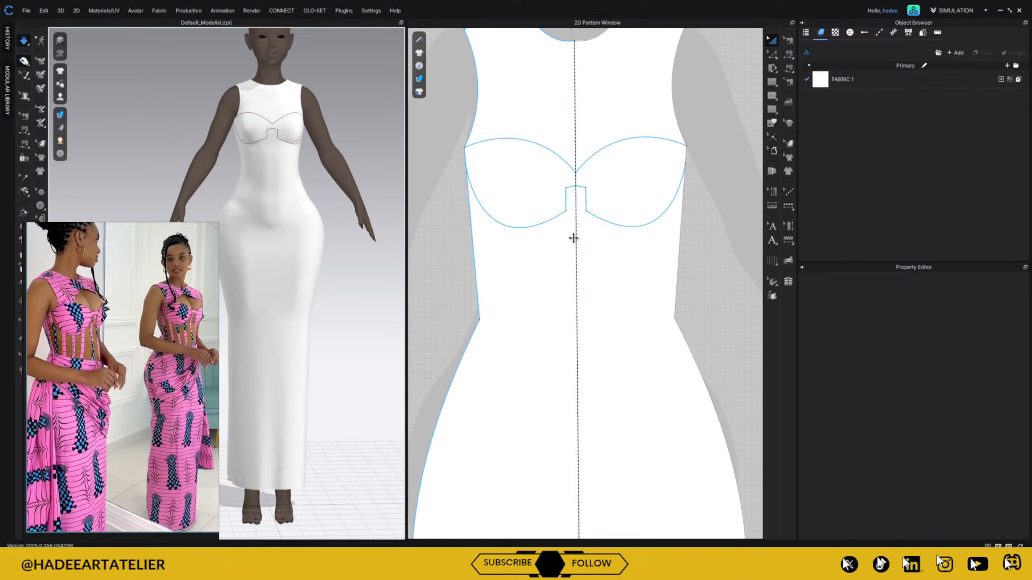
- Move the bridge's lower corners slightly outward and up, round the cup curves, and raise the bridge's upper corners slightly
{"action": "key", "text": "z"}
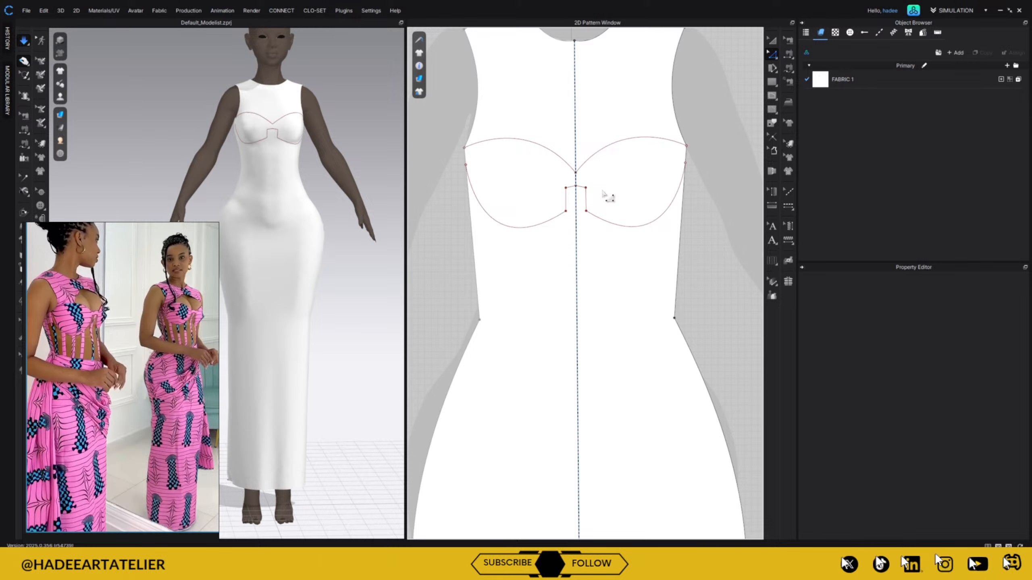
{"action": "left_click_drag", "start_coordinate": [566, 211], "coordinate": [563, 207]}
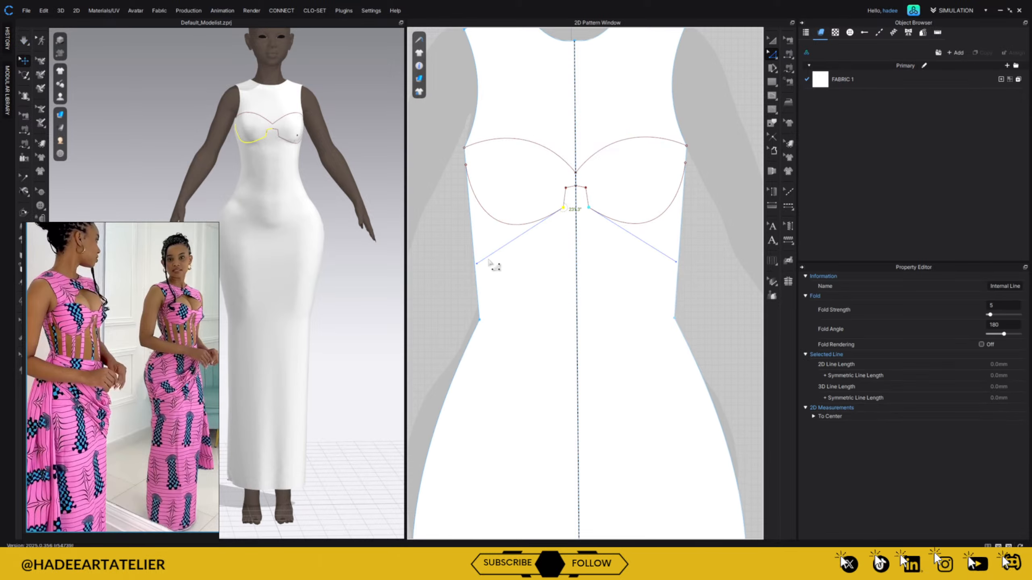
{"action": "left_click_drag", "start_coordinate": [482, 263], "coordinate": [509, 277]}
{"action": "left_click", "coordinate": [563, 209]}
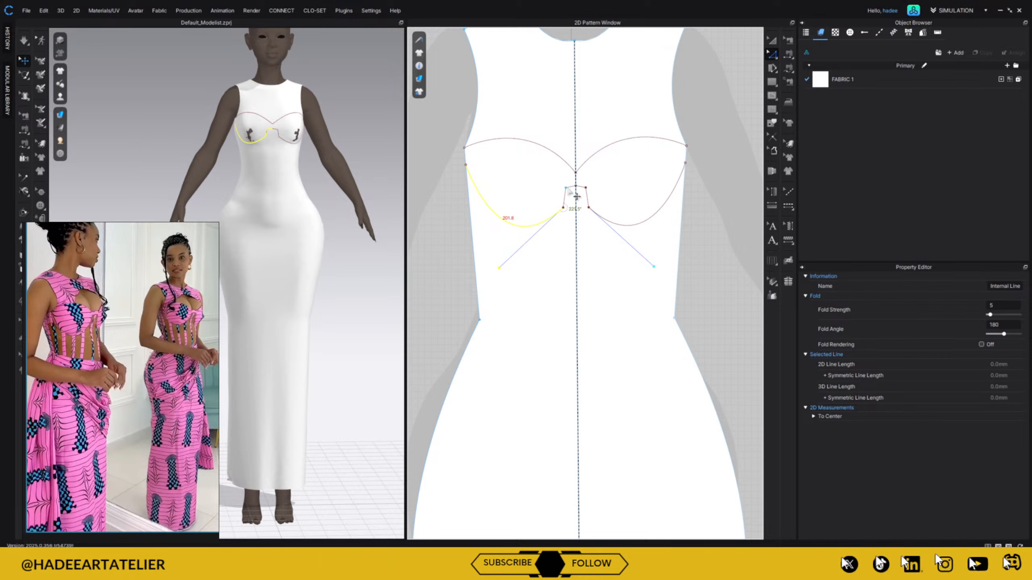
{"action": "left_click_drag", "start_coordinate": [577, 196], "coordinate": [586, 187]}
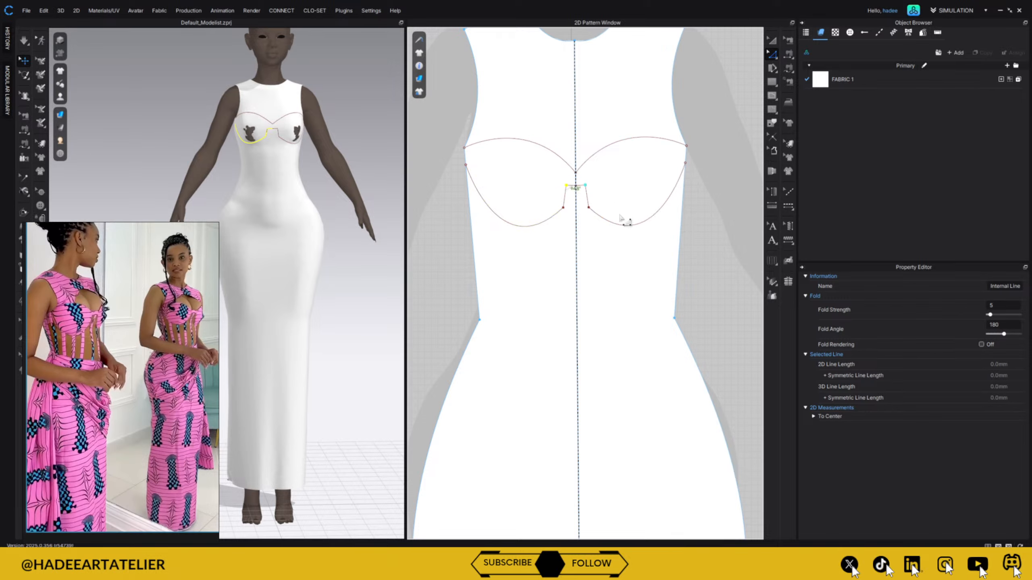
- Convert the lower corner points where the cups meet the centre bridge to curve points
{"action": "left_click", "coordinate": [563, 208]}
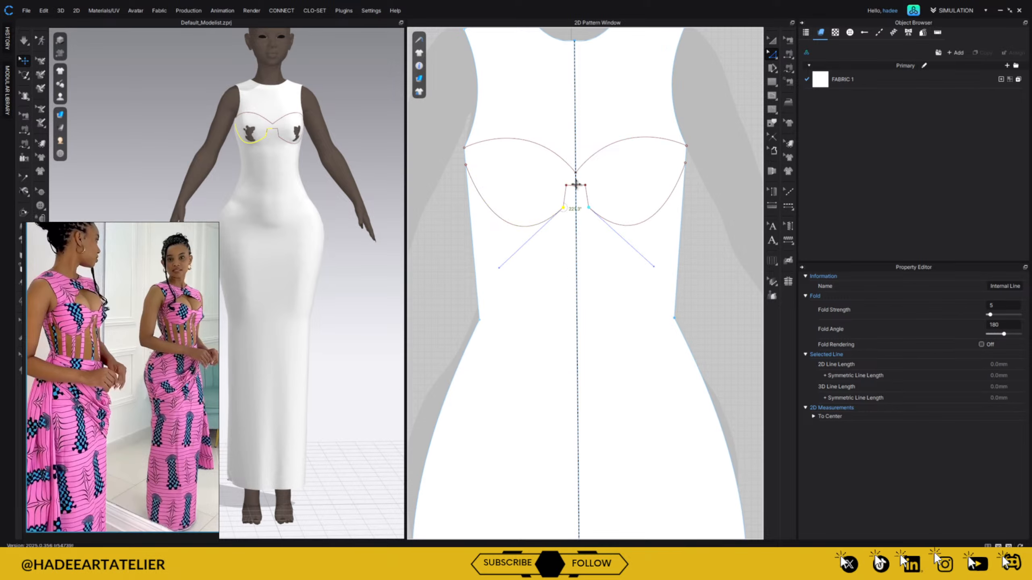
{"action": "right_click", "coordinate": [565, 209]}
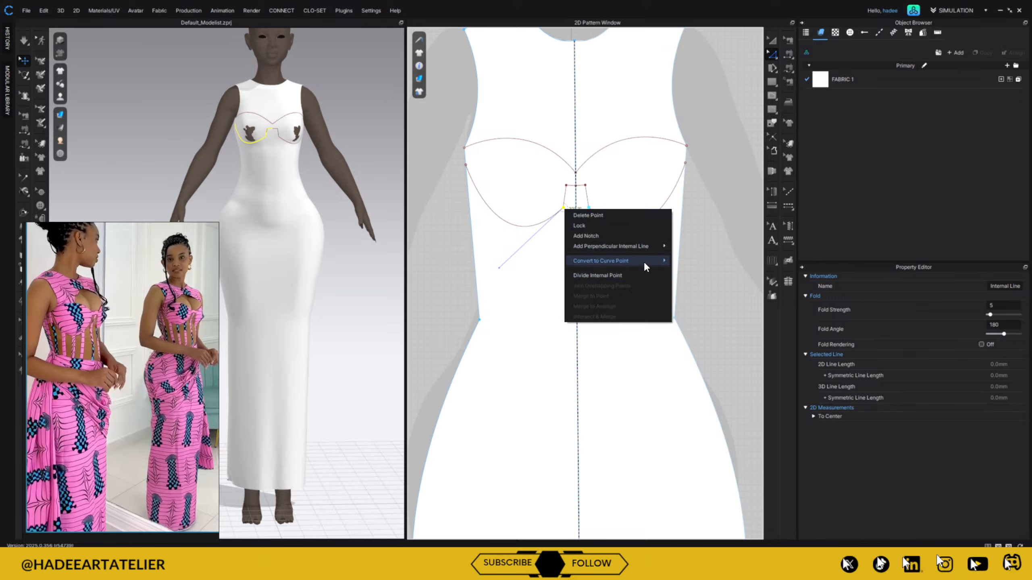
{"action": "mouse_move", "coordinate": [660, 262]}
{"action": "left_click", "coordinate": [721, 264]}
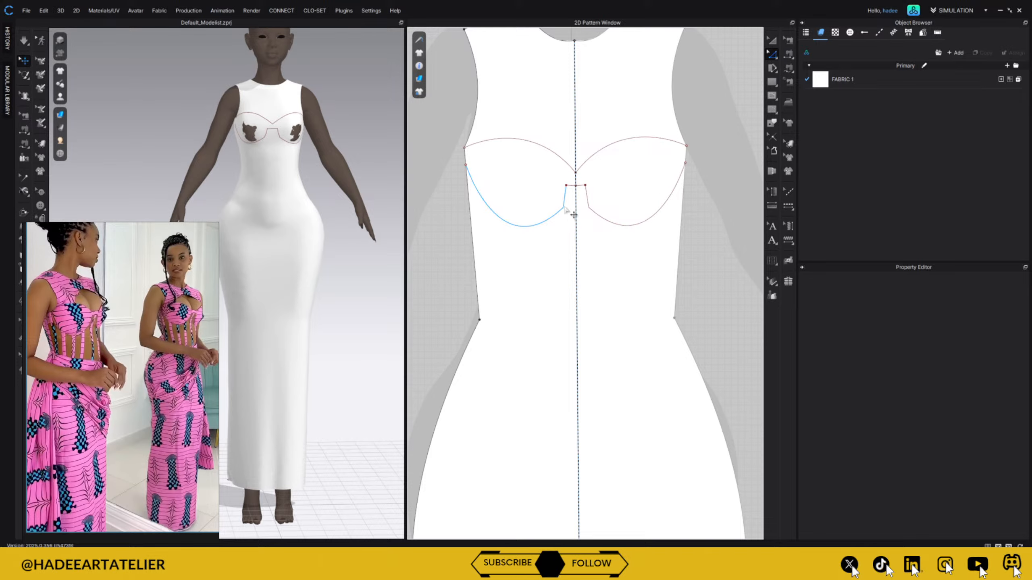
- Replace each underbust segment from the side seam to the bridge's upper corner with one smooth curve about 235 mm long
{"action": "left_click", "coordinate": [636, 222]}
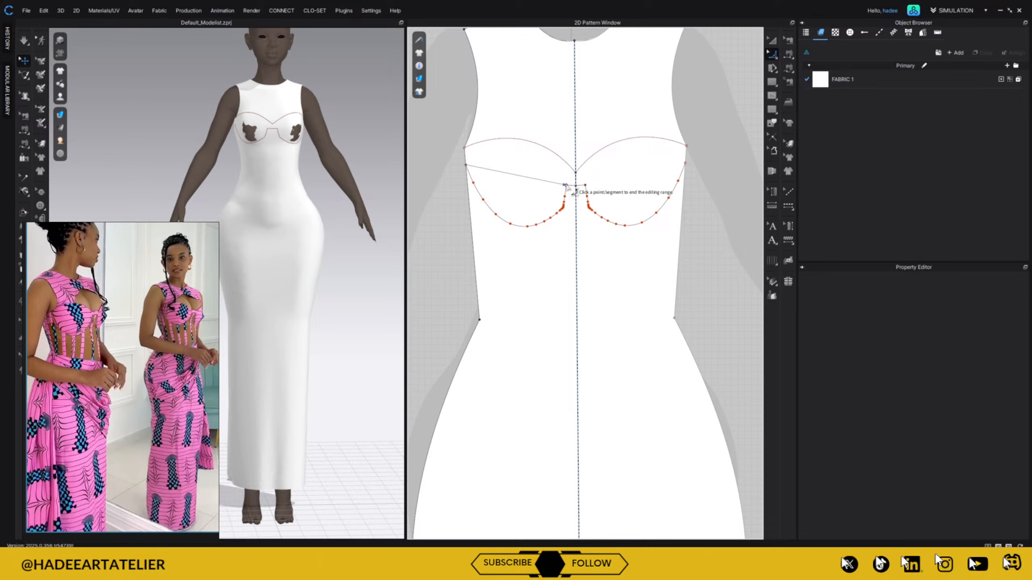
{"action": "left_click", "coordinate": [550, 219]}
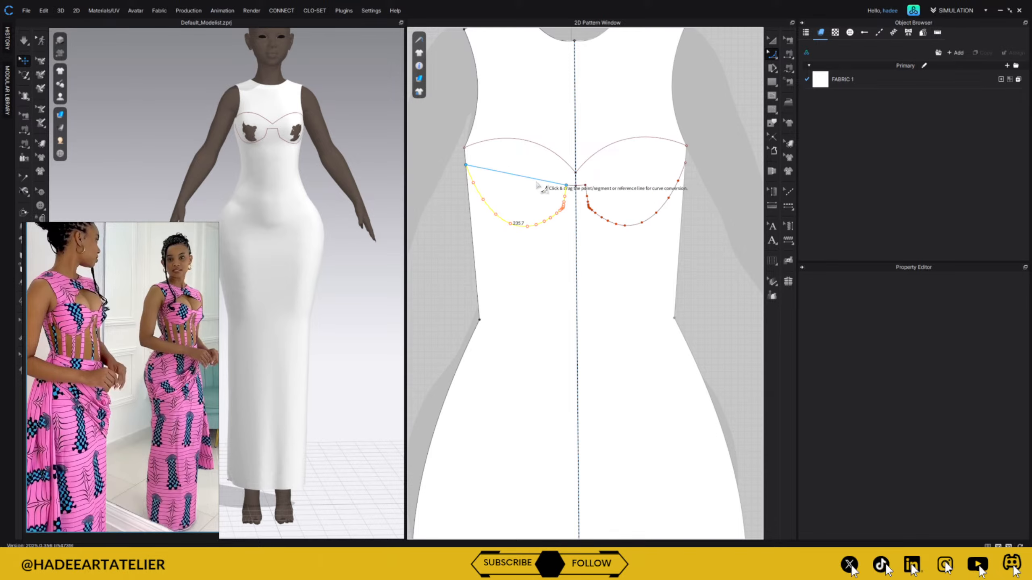
{"action": "left_click_drag", "start_coordinate": [537, 181], "coordinate": [535, 233]}
{"action": "key", "text": "Return"}
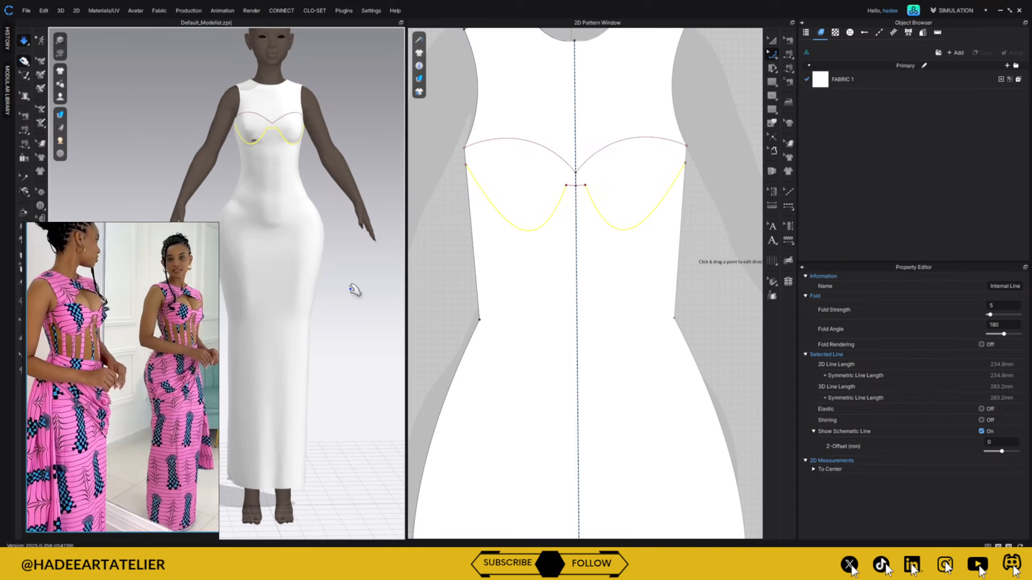
- Pull the underbust curve's side handle toward the side seam to round both cups to about 245 mm and simulate
{"action": "mouse_move", "coordinate": [351, 296]}
{"action": "right_mouse_down"}
{"action": "mouse_move", "coordinate": [392, 299]}
{"action": "mouse_move", "coordinate": [358, 302]}
{"action": "right_mouse_up"}
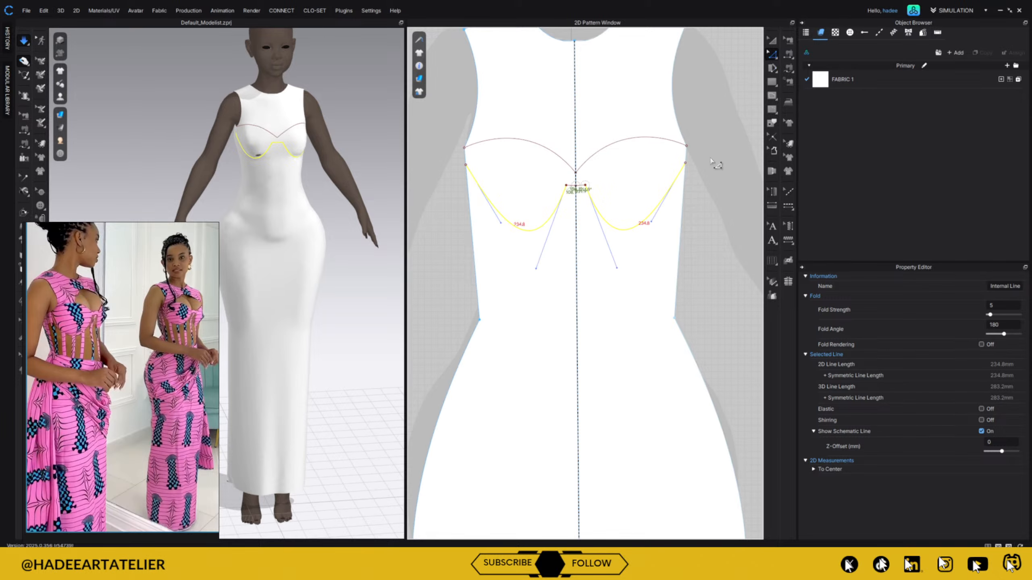
{"action": "left_click_drag", "start_coordinate": [501, 229], "coordinate": [471, 231]}
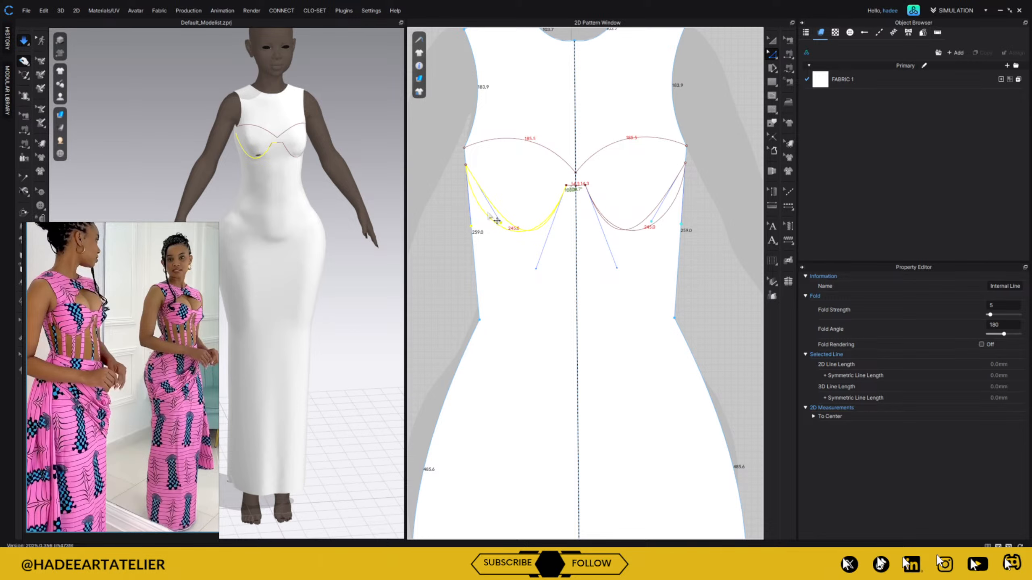
{"action": "key", "text": "space"}
{"action": "key", "text": "space"}
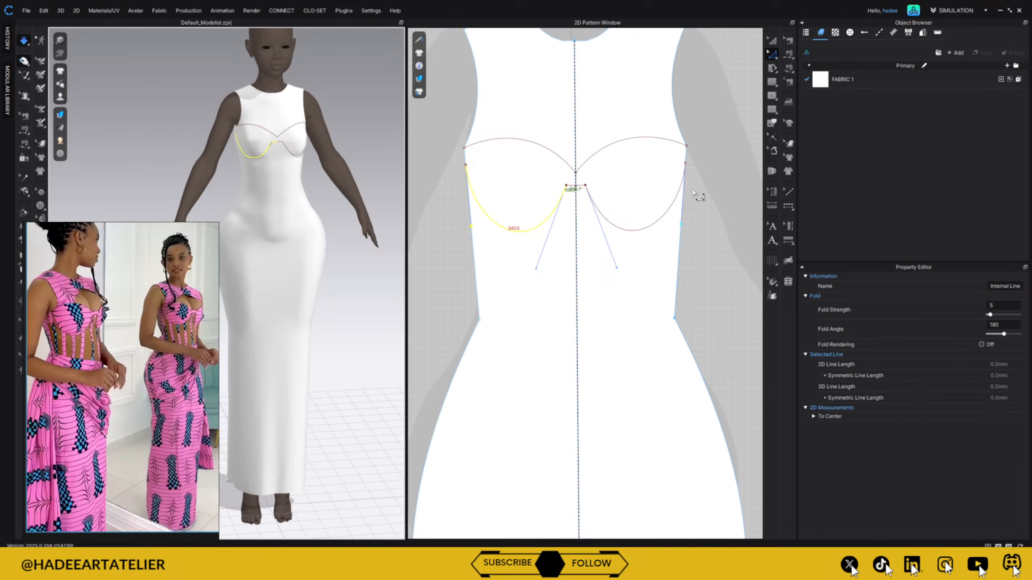
- Delete the symmetric upper bust curve from the front pattern
{"action": "right_click_drag", "start_coordinate": [345, 286], "coordinate": [302, 290]}
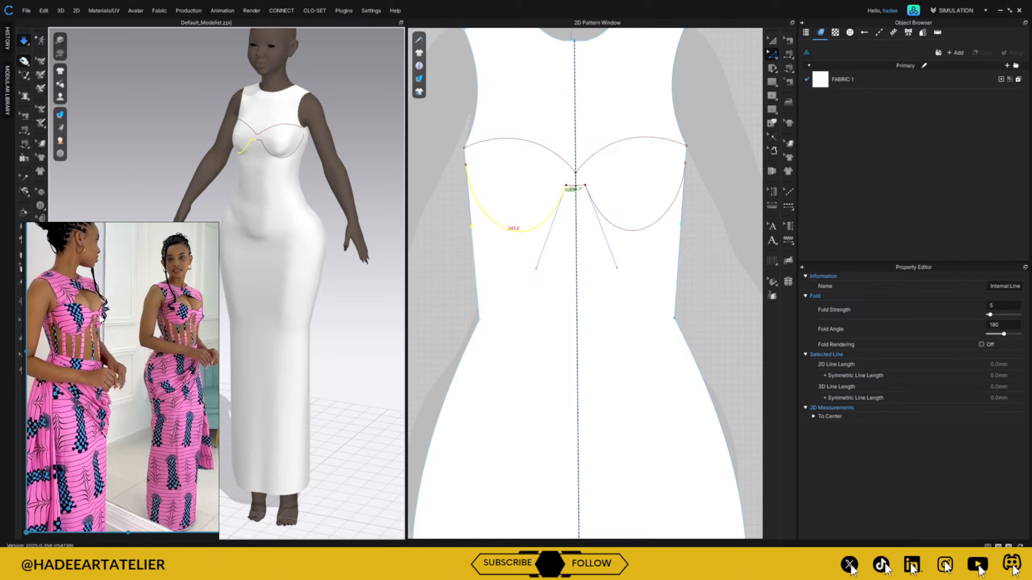
{"action": "key", "text": "a"}
{"action": "left_click", "coordinate": [550, 143]}
{"action": "left_click", "coordinate": [550, 147]}
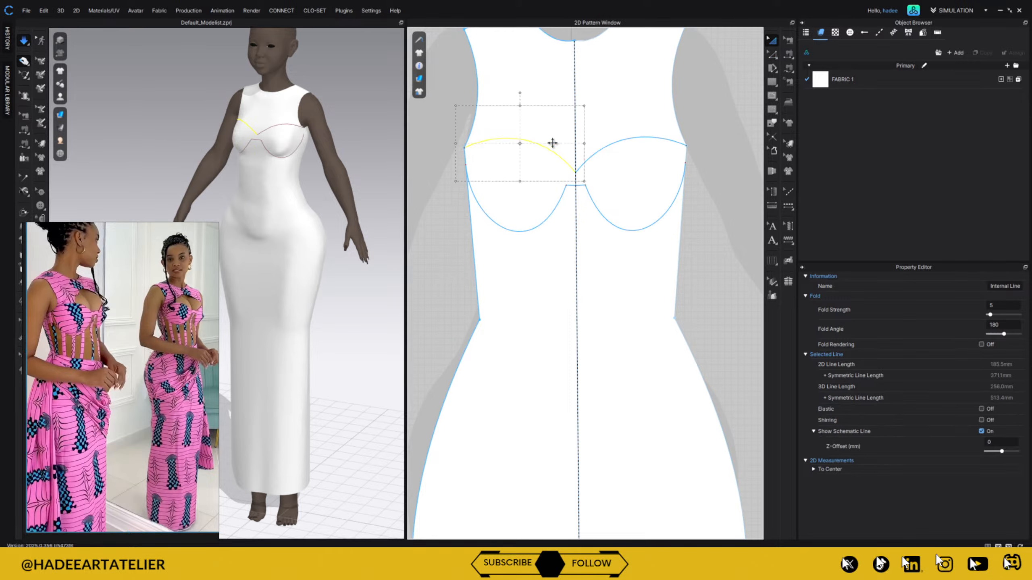
{"action": "key", "text": "Delete"}
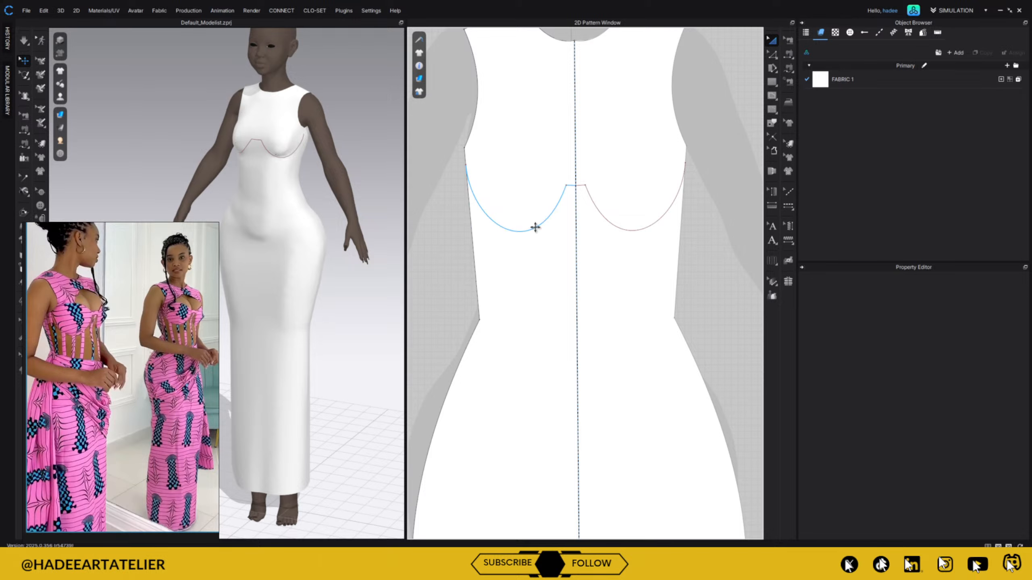
- Copy the underbust line with its centre bridge
{"action": "left_click", "coordinate": [535, 228]}
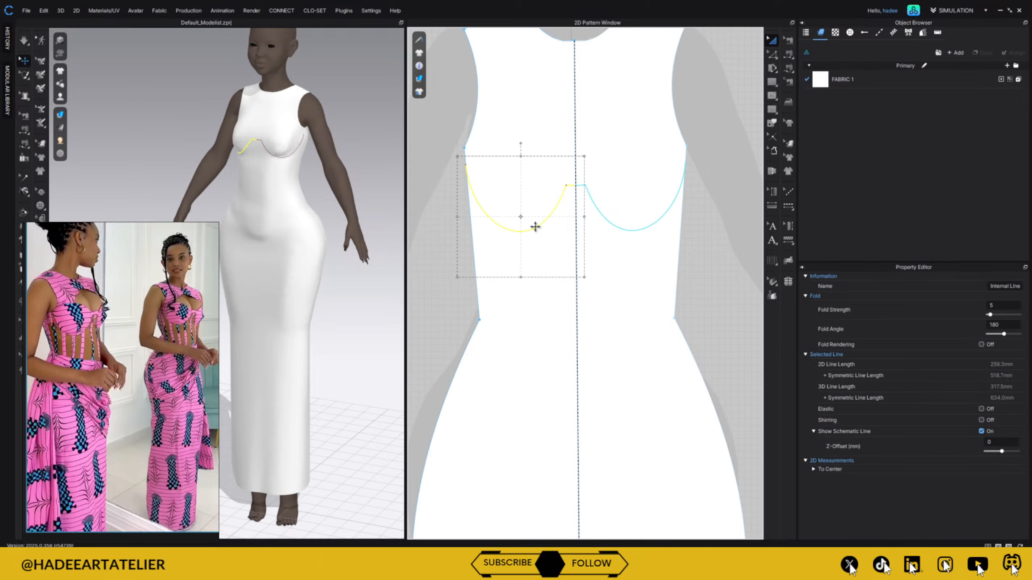
{"action": "left_click", "coordinate": [657, 144]}
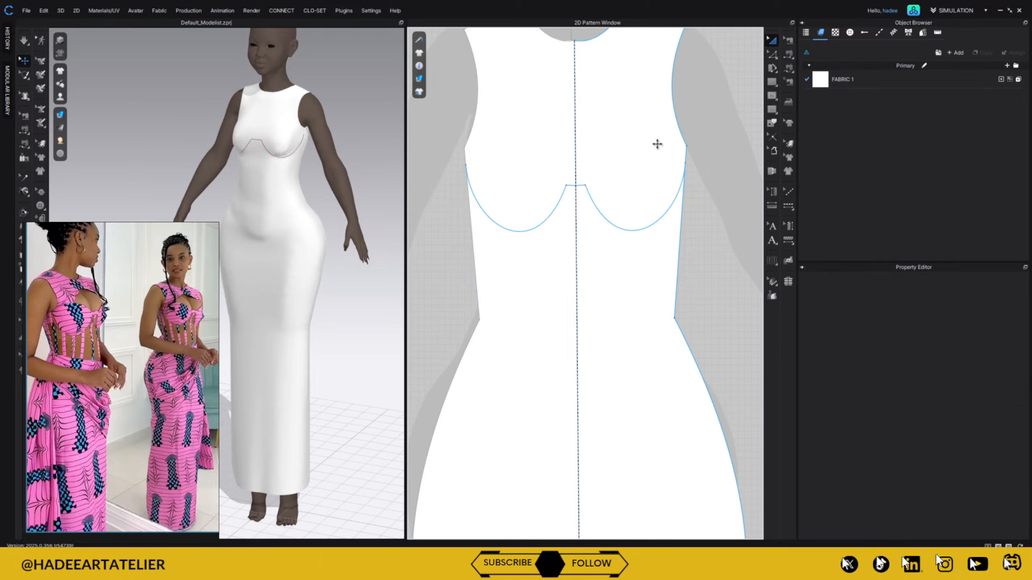
{"action": "left_click", "coordinate": [774, 54]}
{"action": "right_click", "coordinate": [545, 151]}
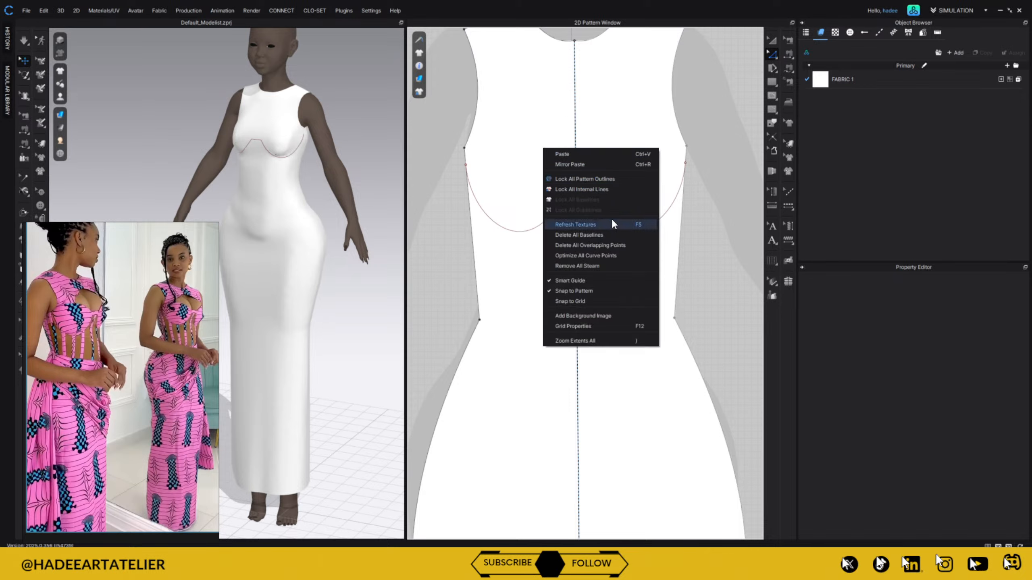
{"action": "left_click", "coordinate": [521, 125]}
{"action": "right_click", "coordinate": [522, 126]}
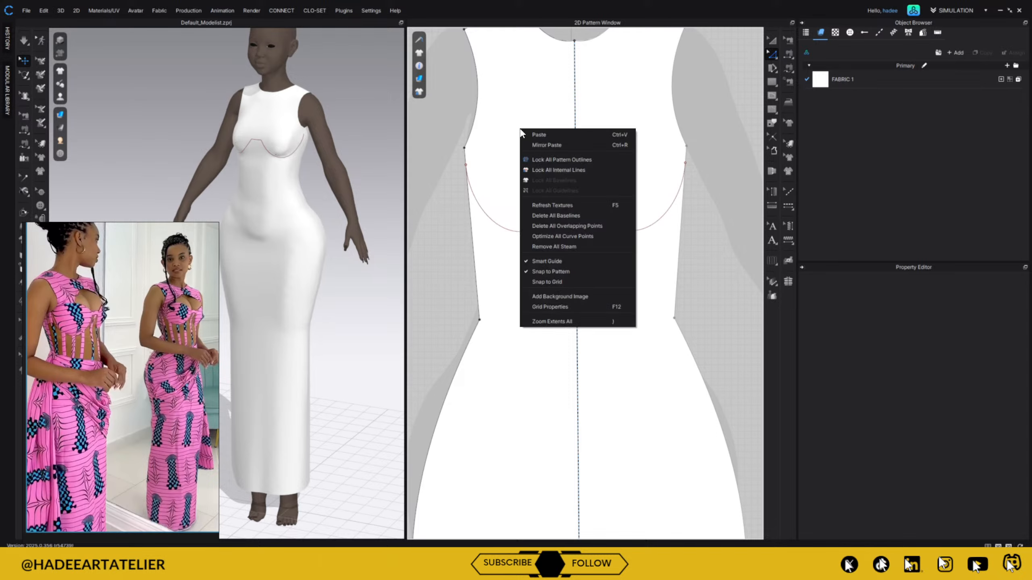
{"action": "left_click", "coordinate": [560, 132]}
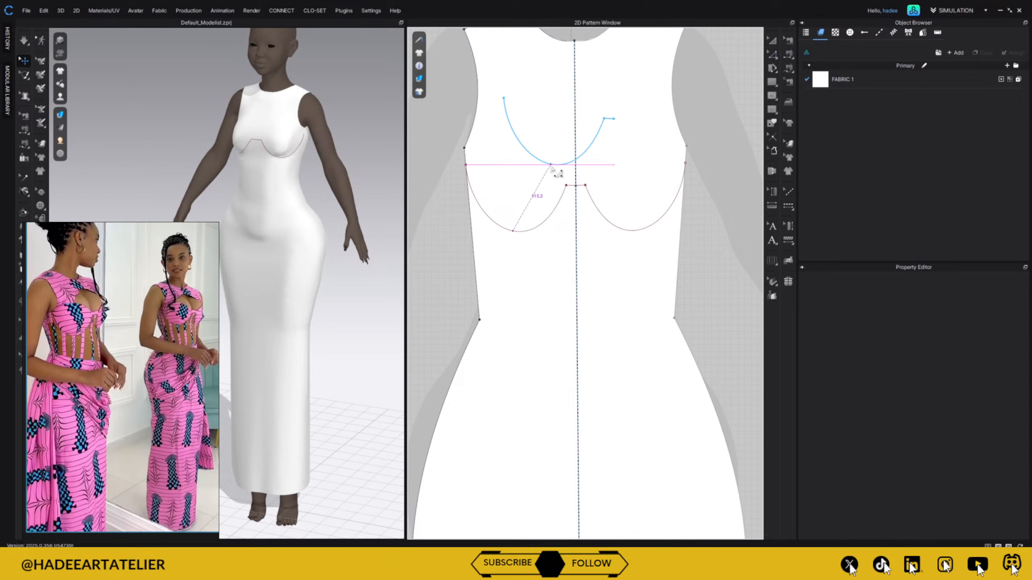
{"action": "key", "text": "Escape"}
- Mirror paste the copied underbust line above the original so its two halves cross on the front centre line
{"action": "right_click", "coordinate": [540, 138]}
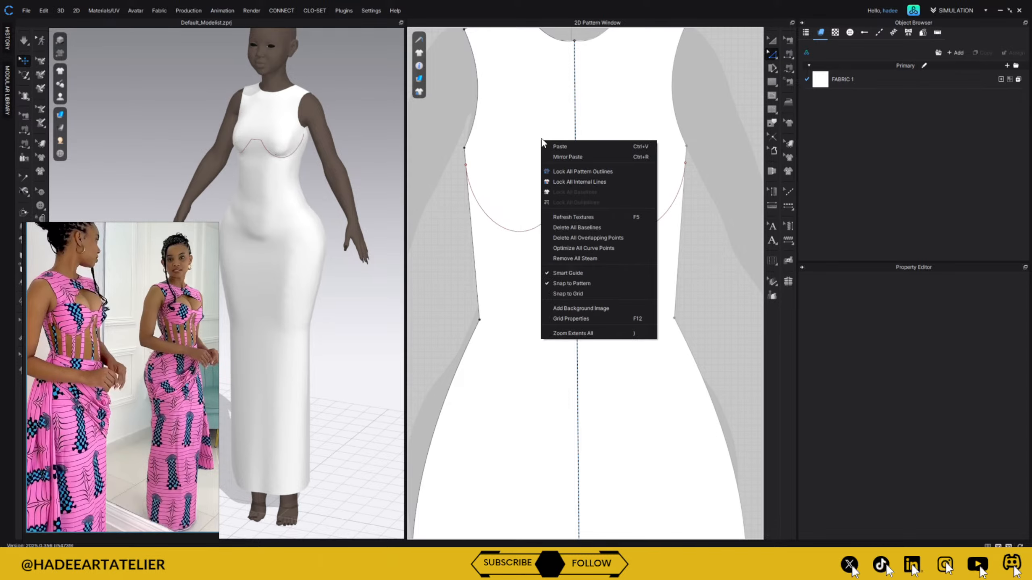
{"action": "left_click", "coordinate": [585, 157]}
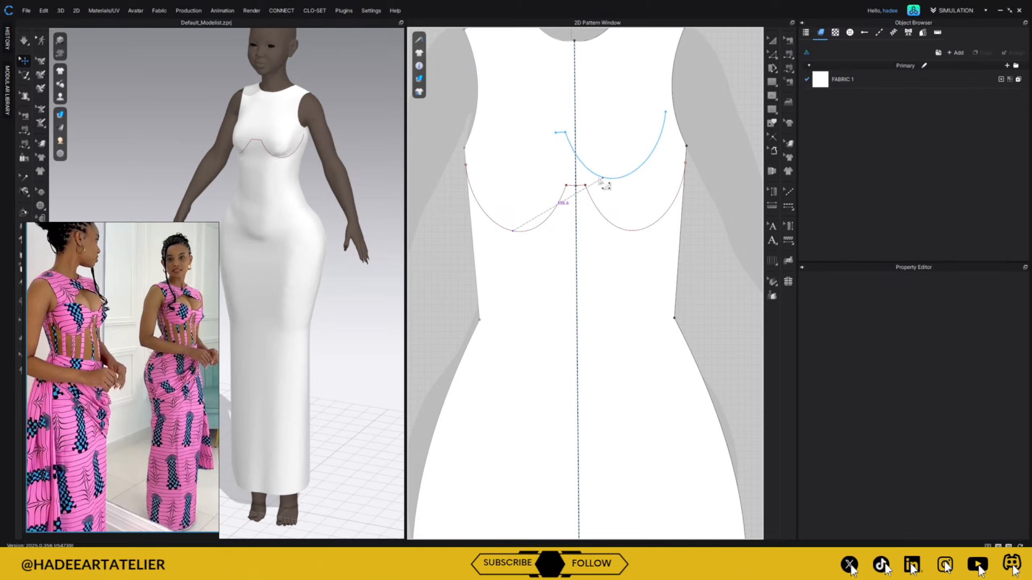
{"action": "left_click", "coordinate": [544, 174]}
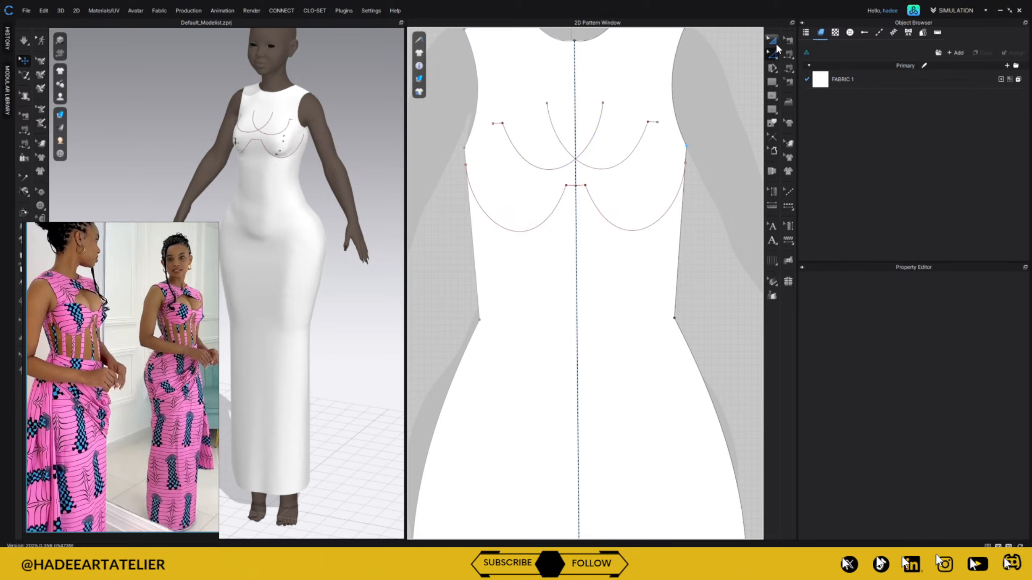
- Turn the mirrored bust line upside down so its two cups arch above the underbust line and end at the side seams
{"action": "left_click", "coordinate": [584, 141]}
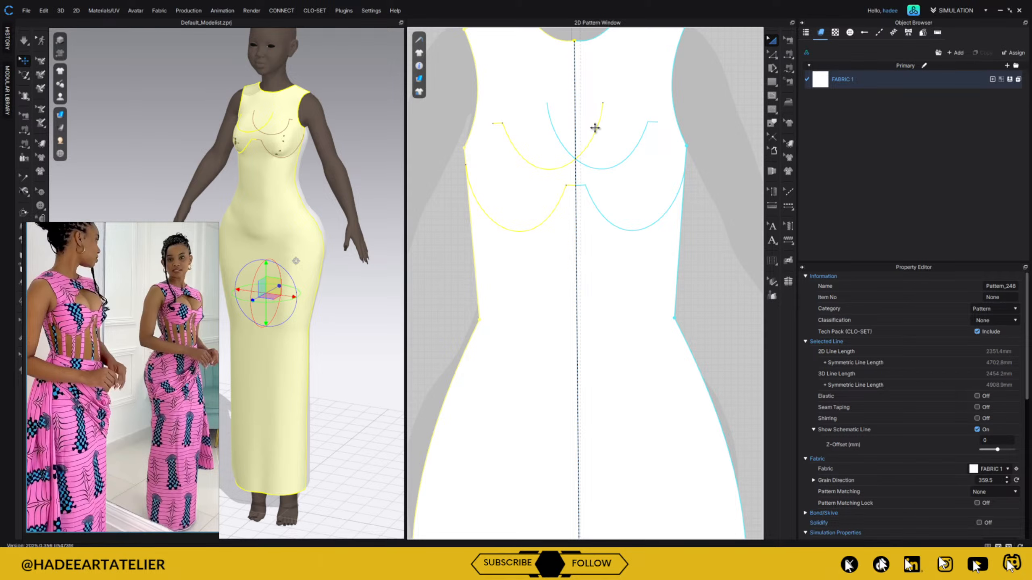
{"action": "left_click", "coordinate": [595, 128]}
{"action": "left_click_drag", "start_coordinate": [548, 81], "coordinate": [512, 83]}
{"action": "left_click", "coordinate": [452, 235]}
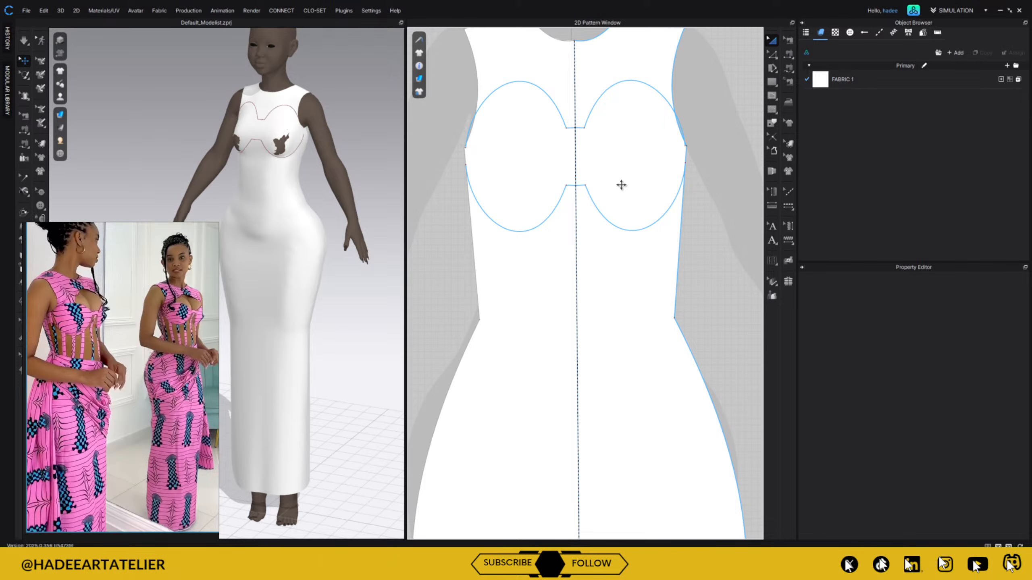
{"action": "scroll", "coordinate": [621, 185], "scroll_direction": "up", "scroll_amount": 5}
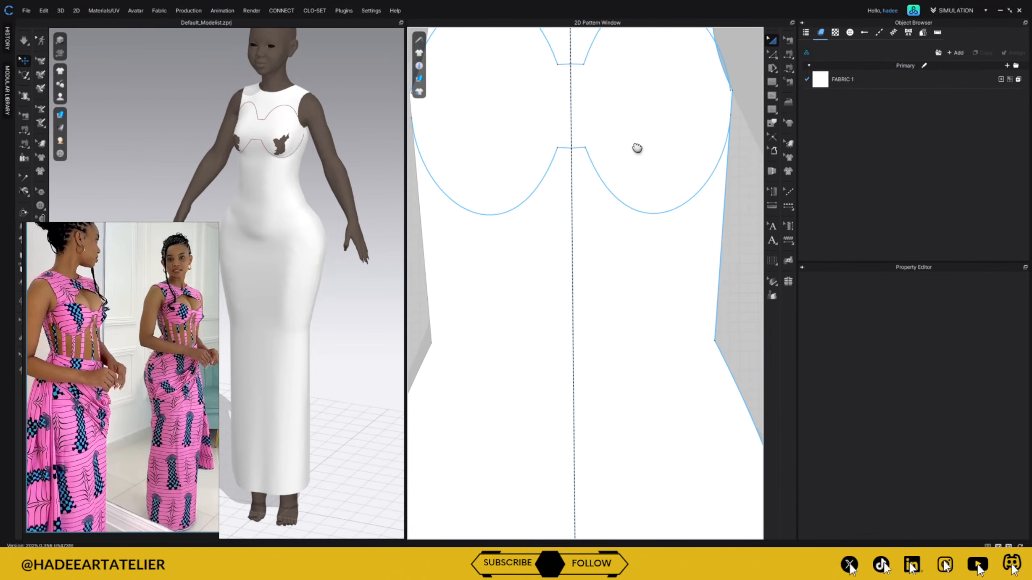
{"action": "middle_click_drag", "start_coordinate": [636, 148], "coordinate": [678, 254]}
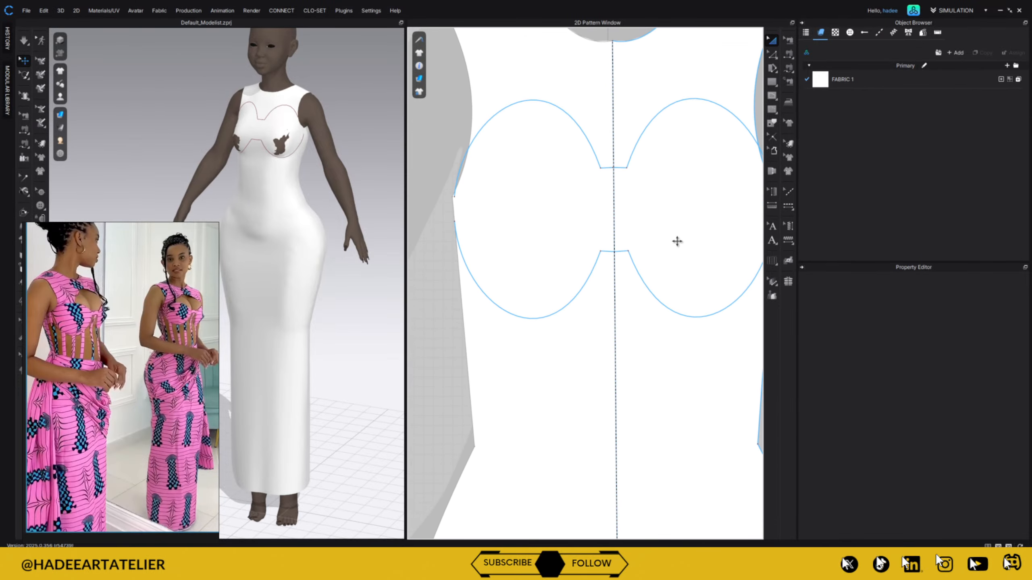
- Move the upper bust line's centre bridge down to just above the underbust line's bridge
{"action": "left_click", "coordinate": [772, 55]}
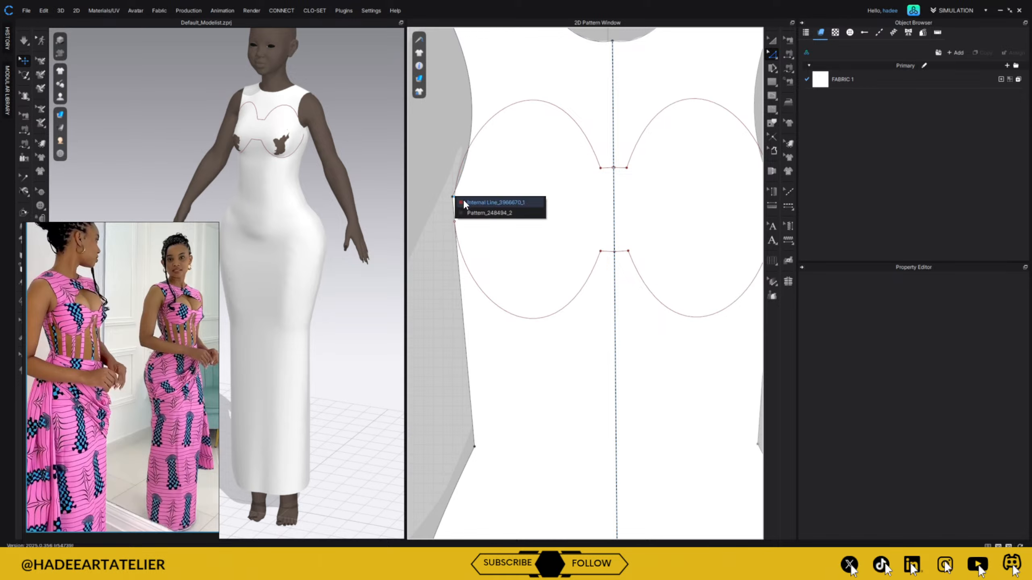
{"action": "left_click", "coordinate": [496, 203]}
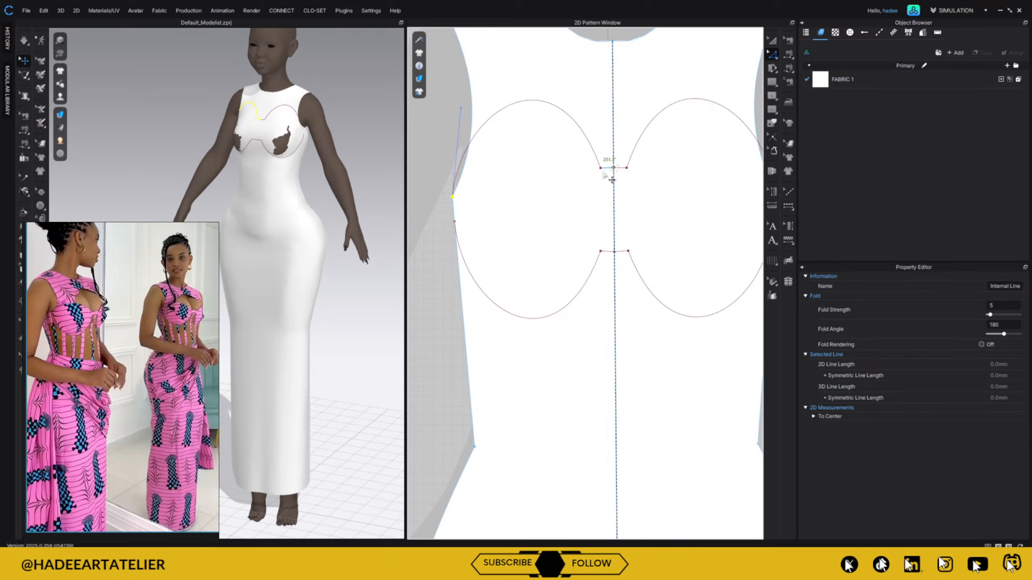
{"action": "left_click", "coordinate": [608, 170]}
{"action": "left_click_drag", "start_coordinate": [608, 172], "coordinate": [605, 236]}
{"action": "left_click", "coordinate": [657, 228]}
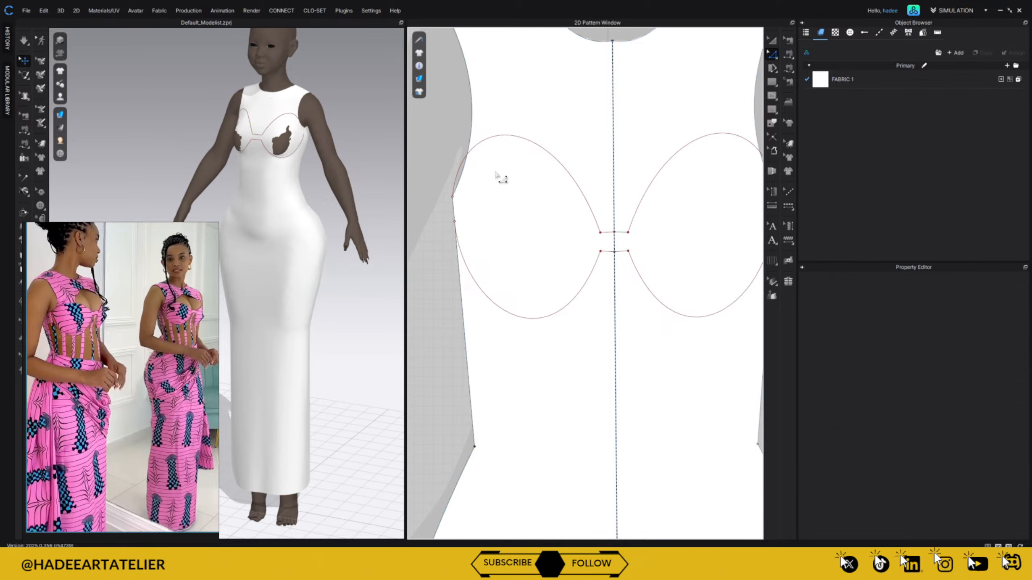
- Lower the upper bust line's inner curve handle to flatten both cup arches to about 213 mm each
{"action": "left_click", "coordinate": [600, 236]}
{"action": "left_click", "coordinate": [569, 109]}
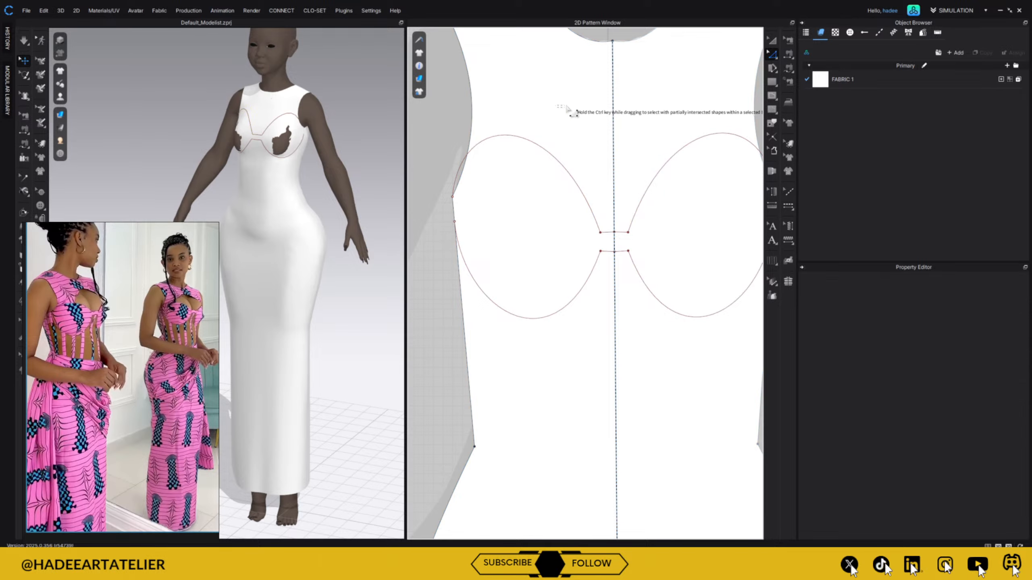
{"action": "left_click", "coordinate": [601, 234]}
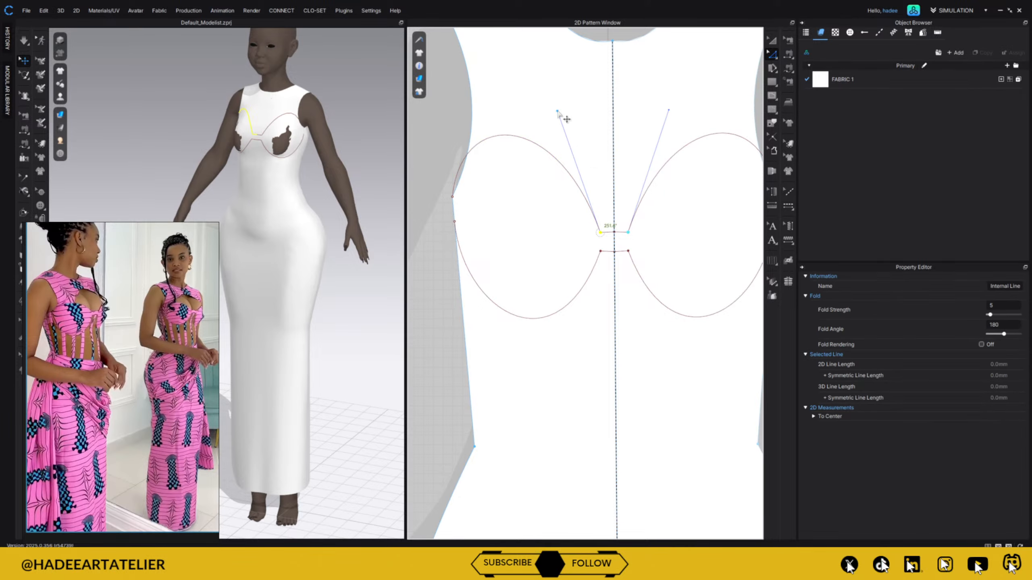
{"action": "left_click_drag", "start_coordinate": [562, 111], "coordinate": [552, 167]}
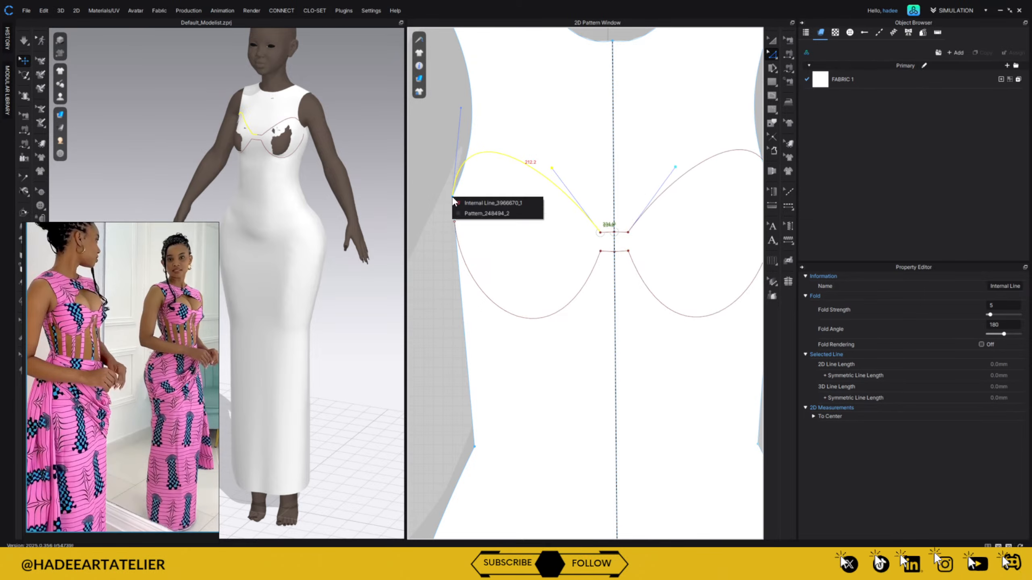
{"action": "left_click", "coordinate": [452, 121]}
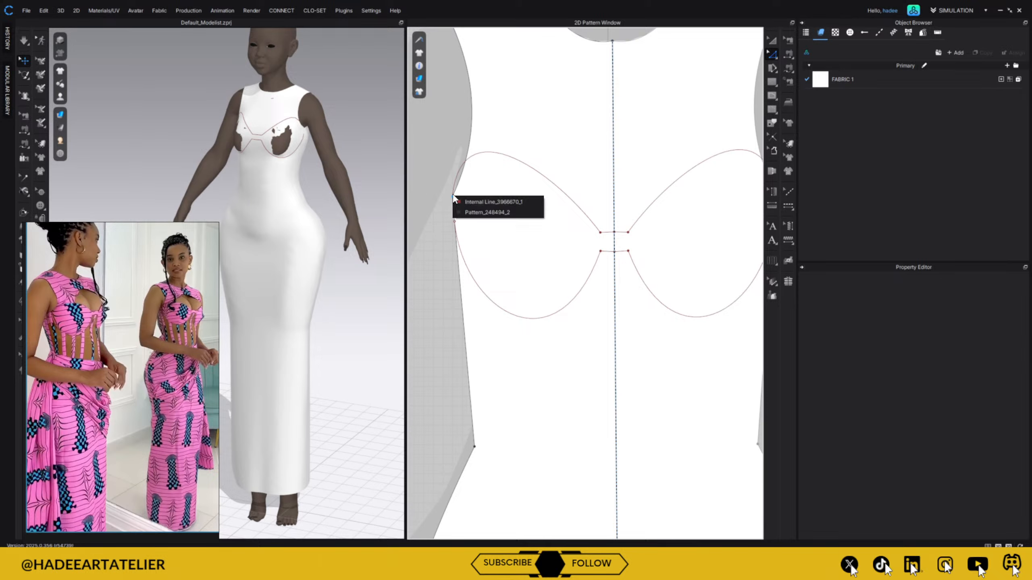
- Pull the upper bust line's side handle inward to about 195 mm per arch, and simulate the dress
{"action": "left_click", "coordinate": [472, 204]}
{"action": "left_click_drag", "start_coordinate": [461, 108], "coordinate": [512, 128]}
{"action": "left_click", "coordinate": [438, 314]}
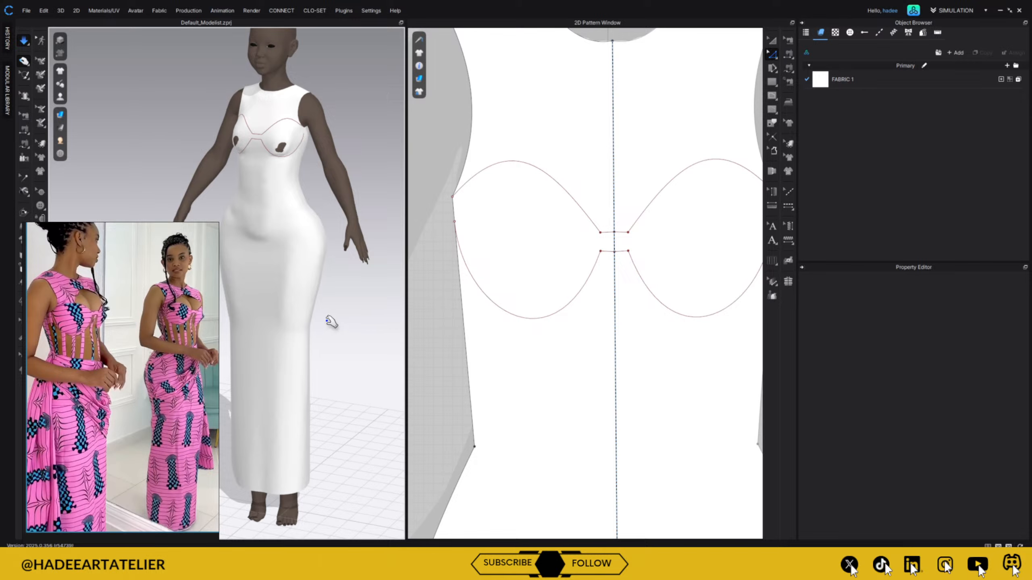
{"action": "right_click_drag", "start_coordinate": [341, 320], "coordinate": [391, 317]}
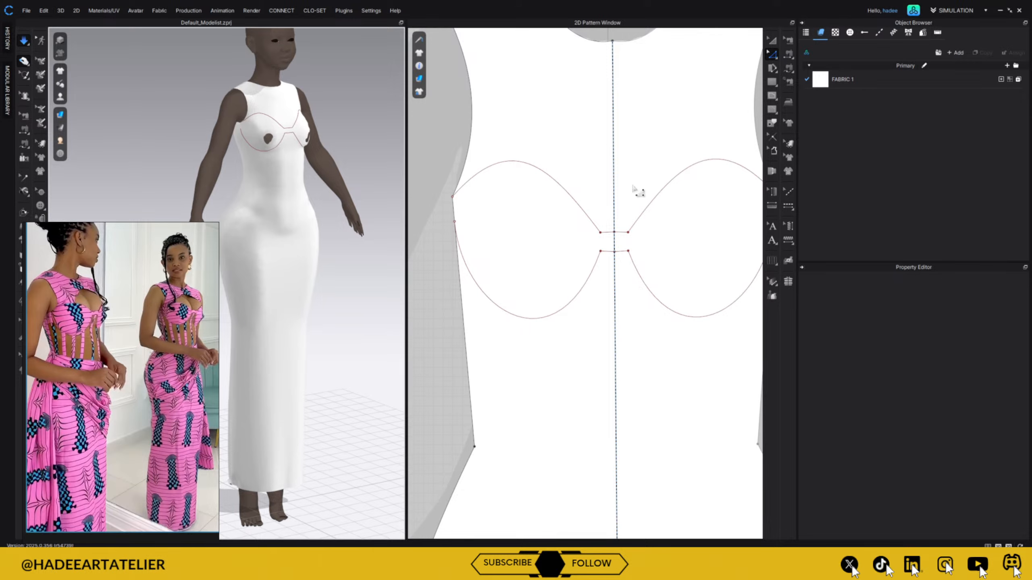
- Pull the upper bust line's inner handle toward the centre front to round the arches, and simulate the dress again
{"action": "left_click", "coordinate": [600, 234]}
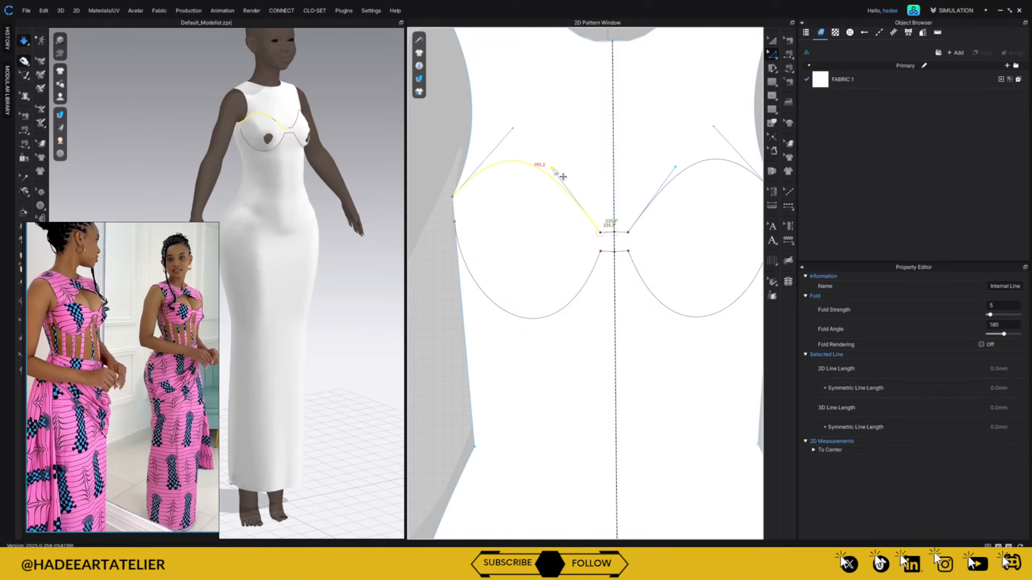
{"action": "left_click_drag", "start_coordinate": [560, 168], "coordinate": [588, 165]}
{"action": "left_click", "coordinate": [427, 279]}
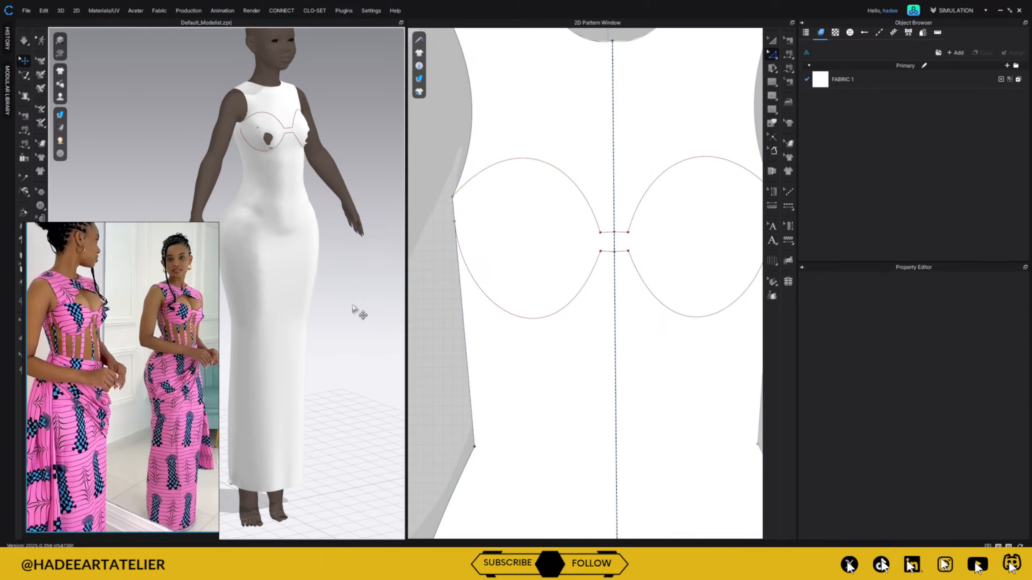
{"action": "right_click_drag", "start_coordinate": [357, 306], "coordinate": [295, 304]}
{"action": "key", "text": "space"}
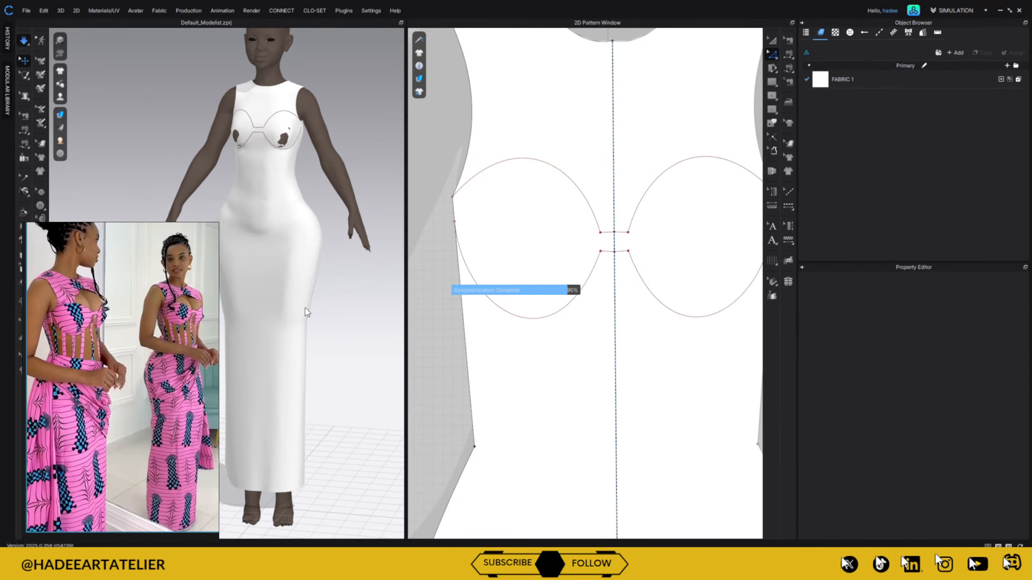
{"action": "right_click_drag", "start_coordinate": [324, 307], "coordinate": [367, 304]}
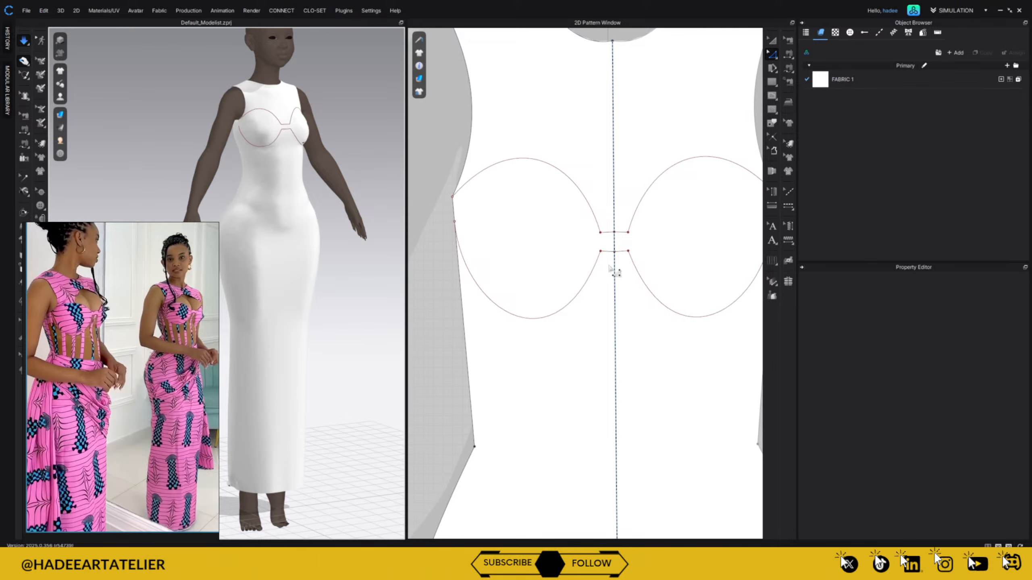
- Cut and sew the front pattern along both the upper bust line and the underbust line
{"action": "scroll", "coordinate": [610, 267], "scroll_direction": "down", "scroll_amount": 6}
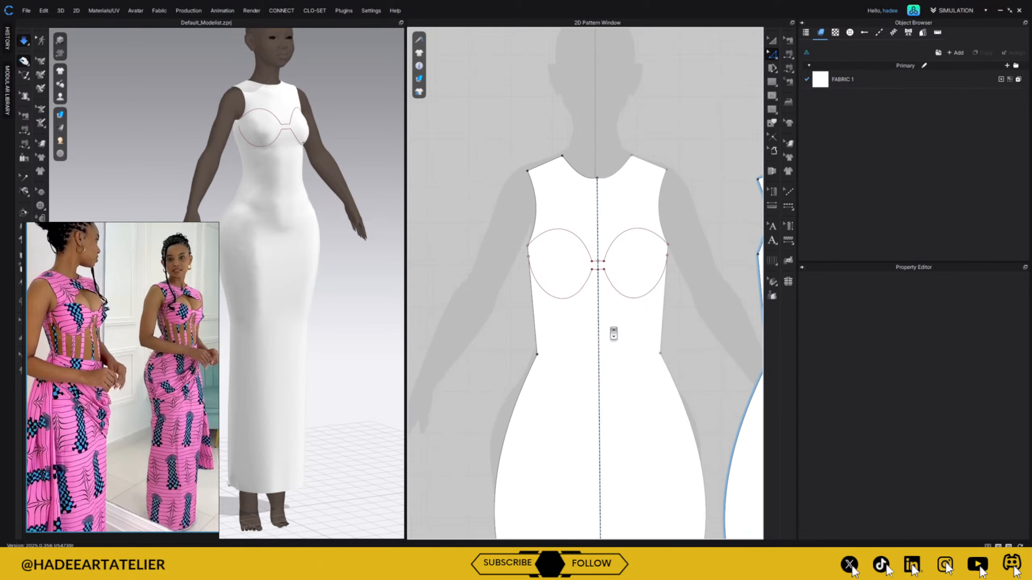
{"action": "scroll", "coordinate": [613, 333], "scroll_direction": "down", "scroll_amount": 2}
{"action": "middle_click_drag", "start_coordinate": [671, 301], "coordinate": [655, 255]}
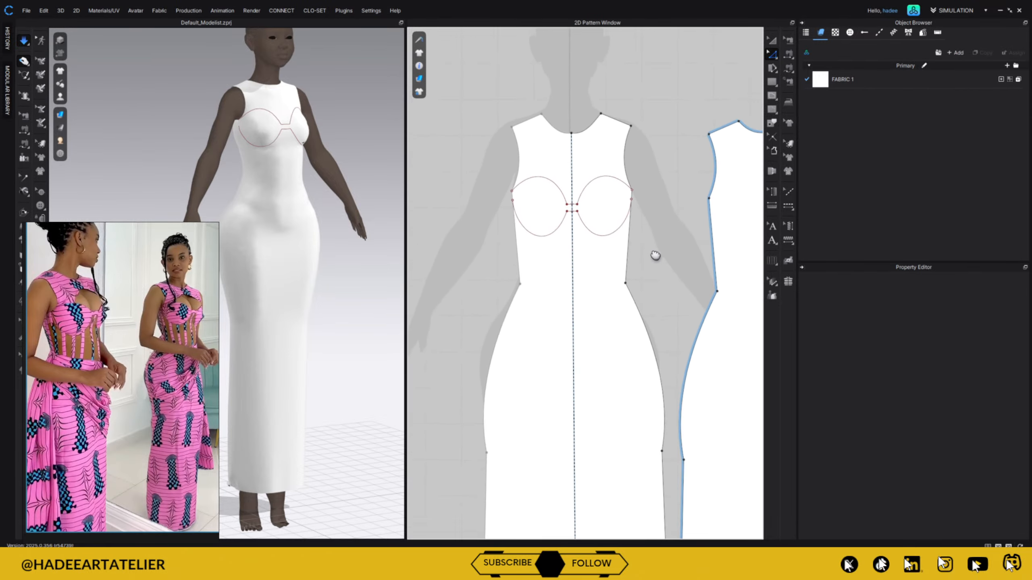
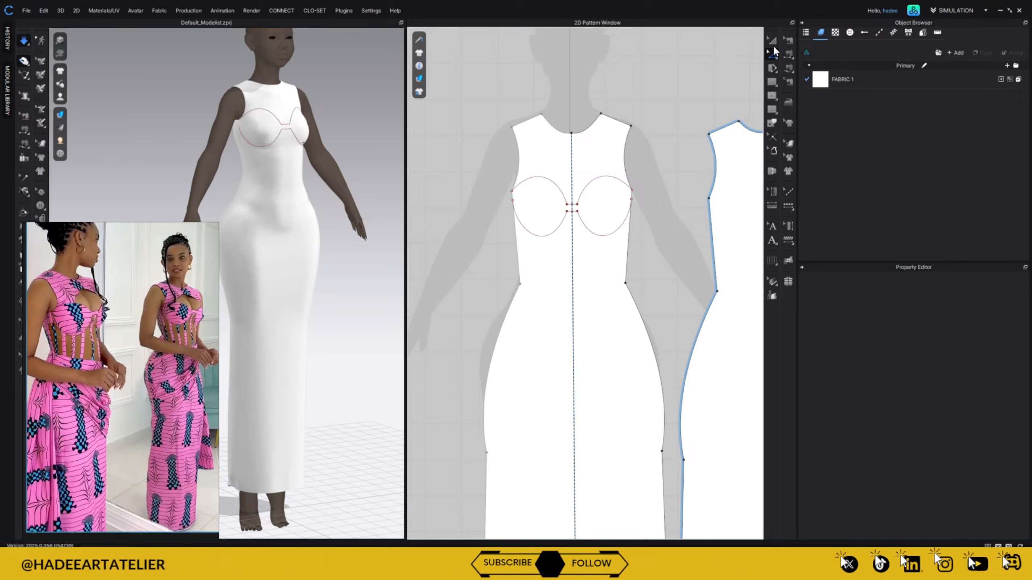
{"action": "left_click", "coordinate": [549, 179]}
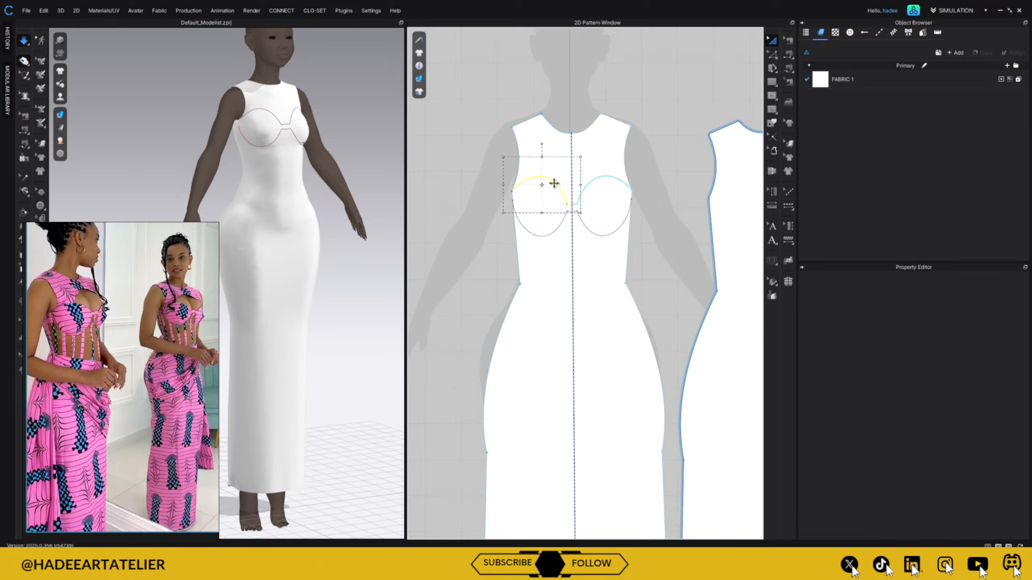
{"action": "left_click", "coordinate": [543, 233], "text": "shift"}
{"action": "right_click", "coordinate": [543, 234]}
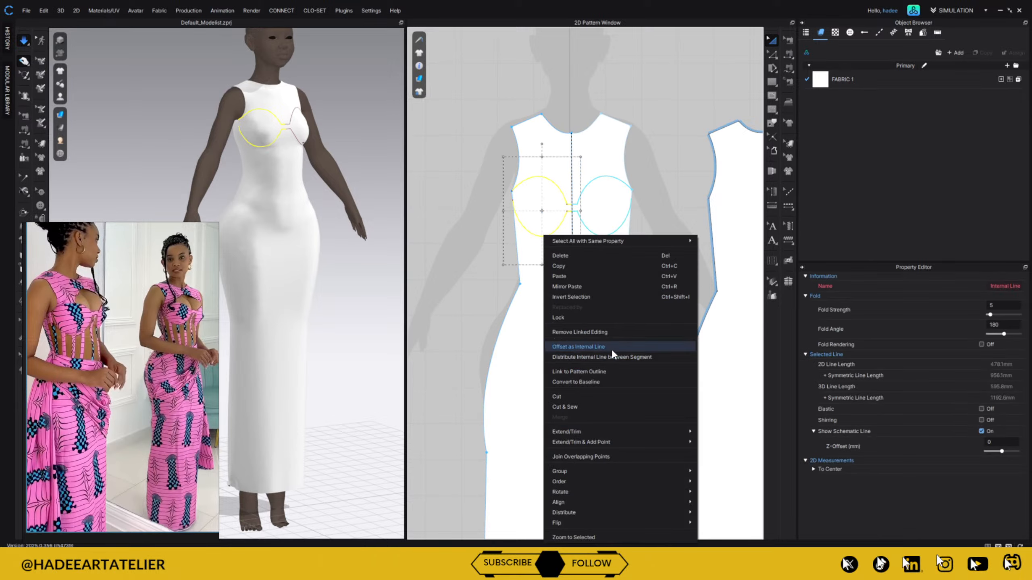
{"action": "left_click", "coordinate": [607, 406]}
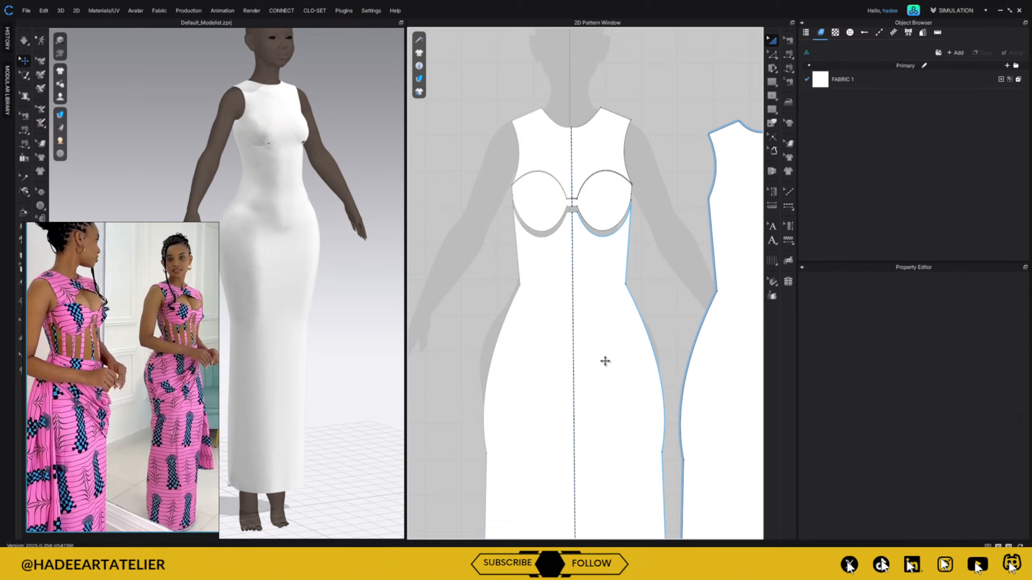
- Move the upper bodice piece up away from the cup piece, simulate, and check the bust seams on the avatar
{"action": "left_click", "coordinate": [588, 137]}
{"action": "left_click", "coordinate": [654, 212]}
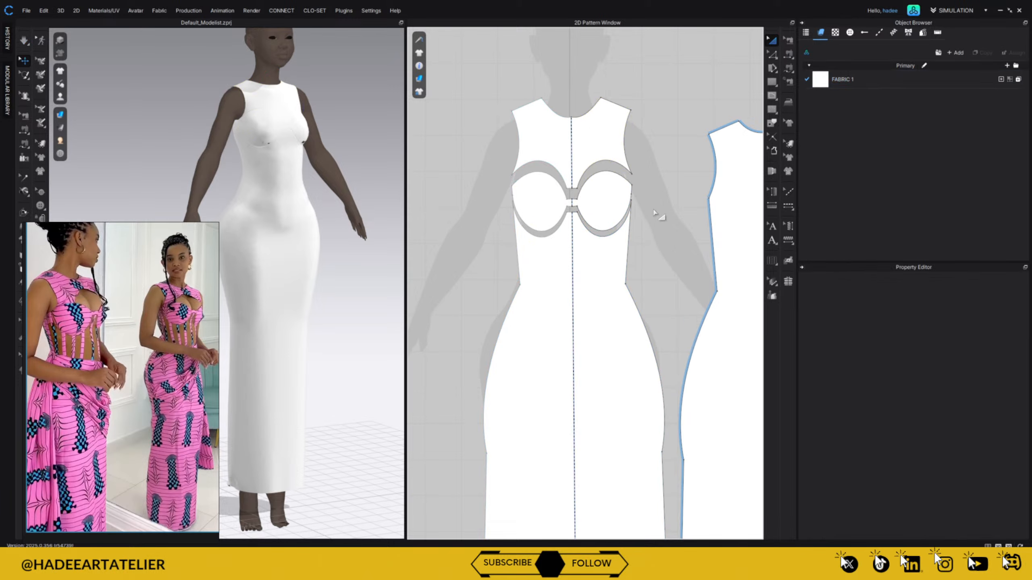
{"action": "key", "text": "space"}
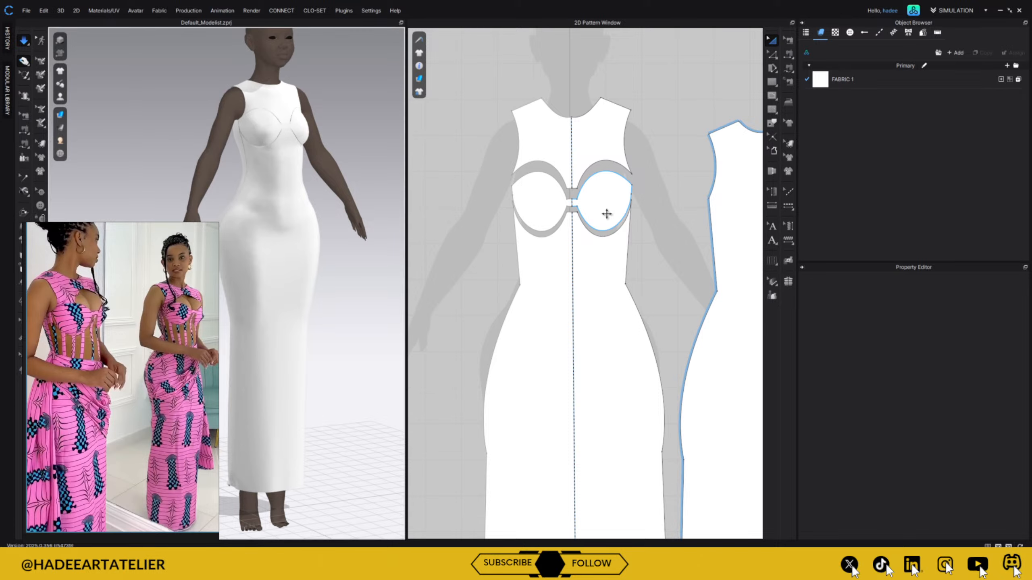
{"action": "right_click_drag", "start_coordinate": [356, 280], "coordinate": [320, 270]}
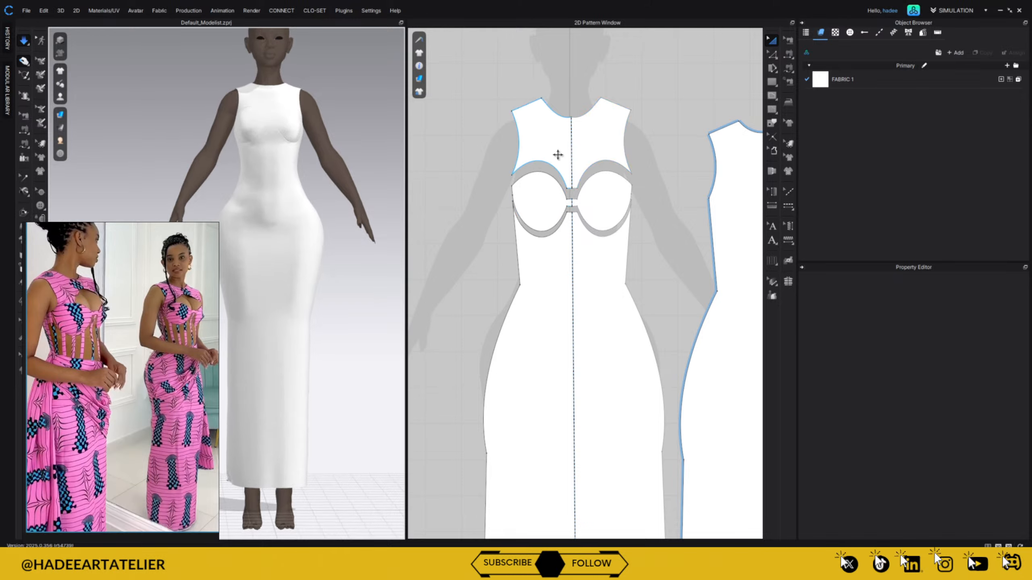
{"action": "middle_click_drag", "start_coordinate": [351, 260], "coordinate": [349, 338]}
{"action": "mouse_move", "coordinate": [355, 322]}
{"action": "right_mouse_down"}
{"action": "mouse_move", "coordinate": [389, 327]}
{"action": "mouse_move", "coordinate": [333, 329]}
{"action": "mouse_move", "coordinate": [398, 323]}
{"action": "mouse_move", "coordinate": [362, 325]}
{"action": "right_mouse_up"}
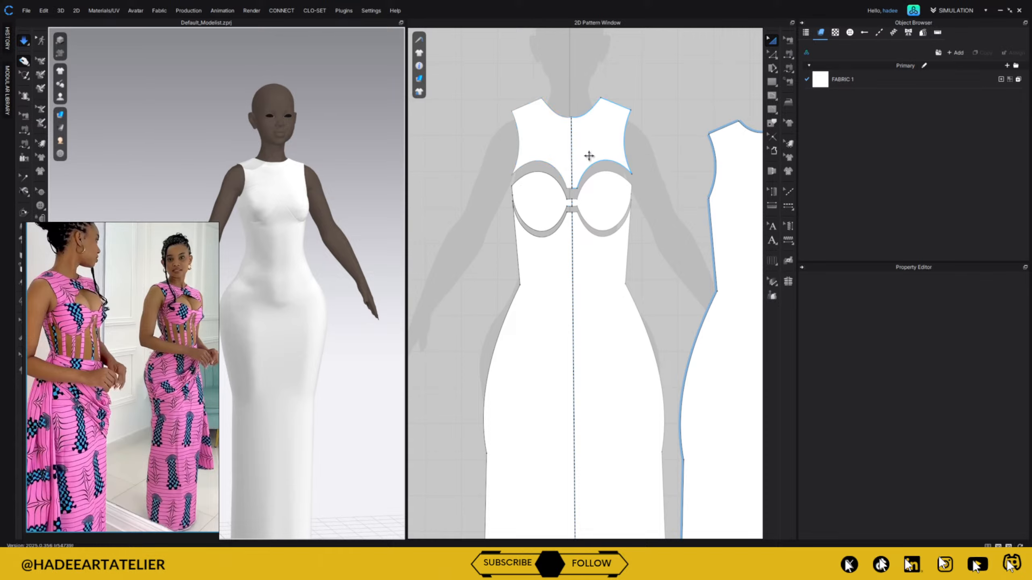
{"action": "right_click_drag", "start_coordinate": [359, 306], "coordinate": [337, 315]}
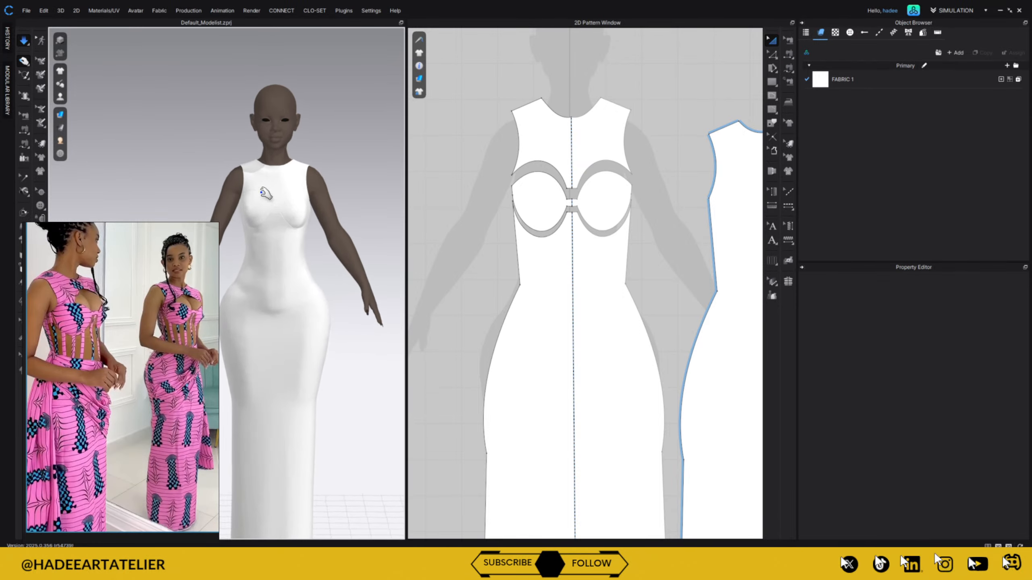
- Undo the cut and sew to restore the single front pattern with both bust lines, and clear the selection
{"action": "key", "text": "ctrl+z"}
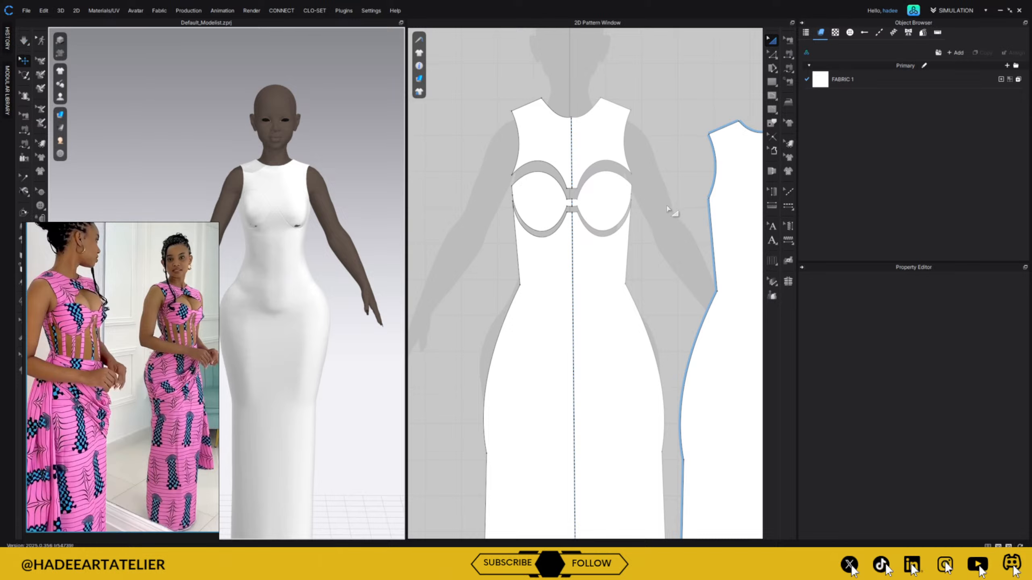
{"action": "key", "text": "ctrl+z"}
{"action": "key", "text": "ctrl+z"}
{"action": "key", "text": "ctrl+z"}
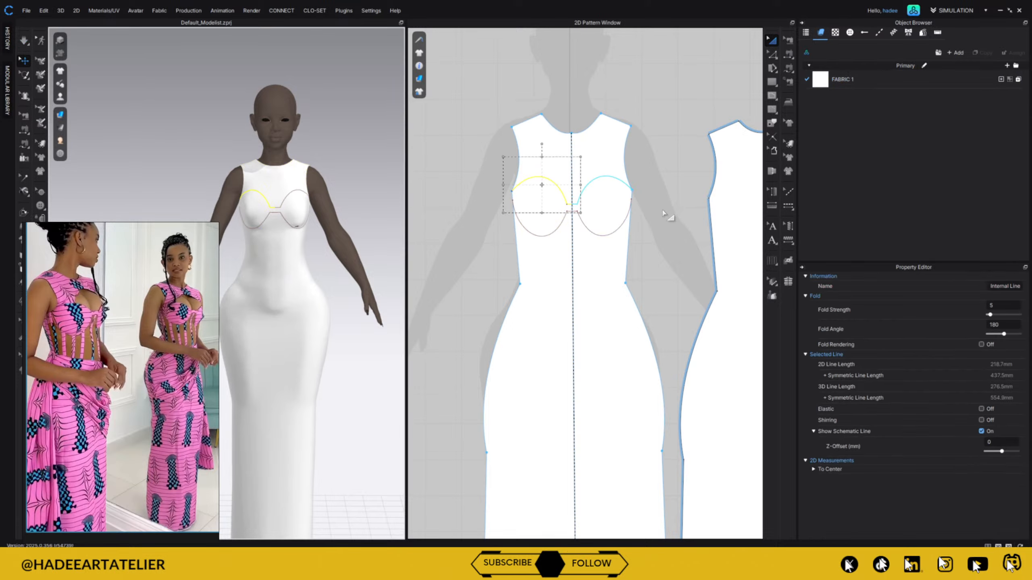
{"action": "left_click", "coordinate": [663, 213]}
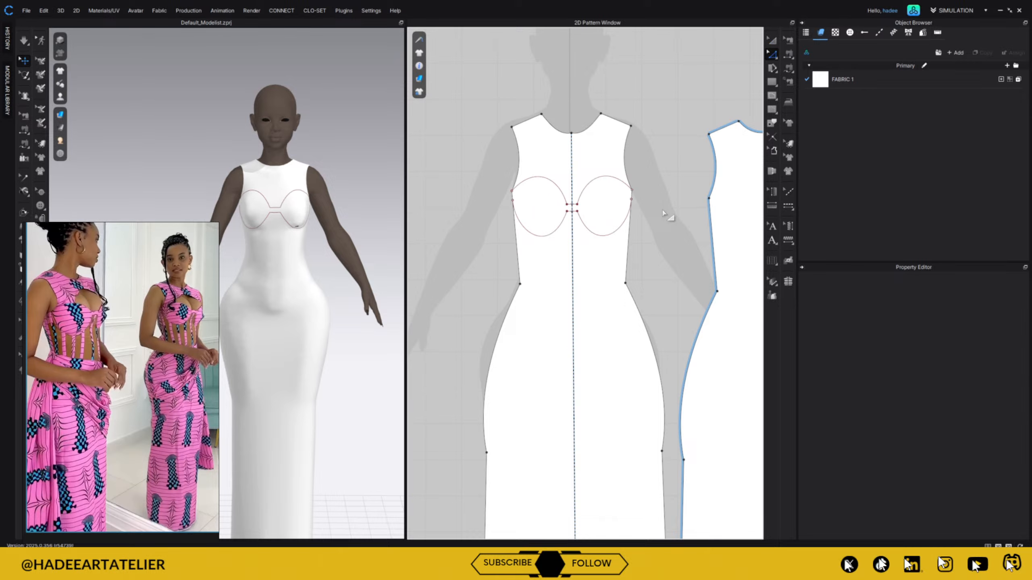
- Lower the underbust line's centre bridge and raise the inner curve handle to make the cup bottoms shallower
{"action": "left_click", "coordinate": [578, 218]}
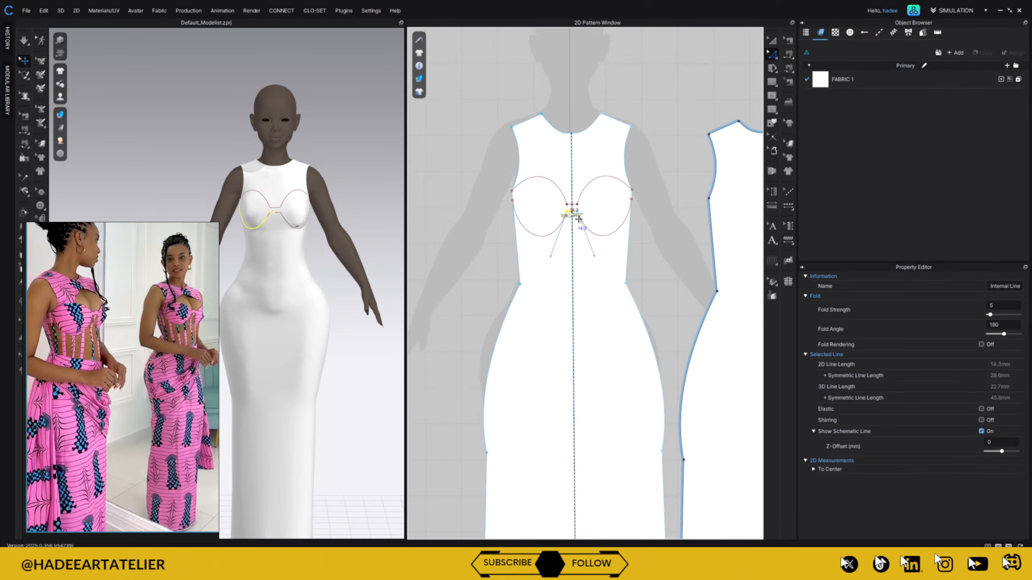
{"action": "scroll", "coordinate": [606, 226], "scroll_direction": "up", "scroll_amount": 5}
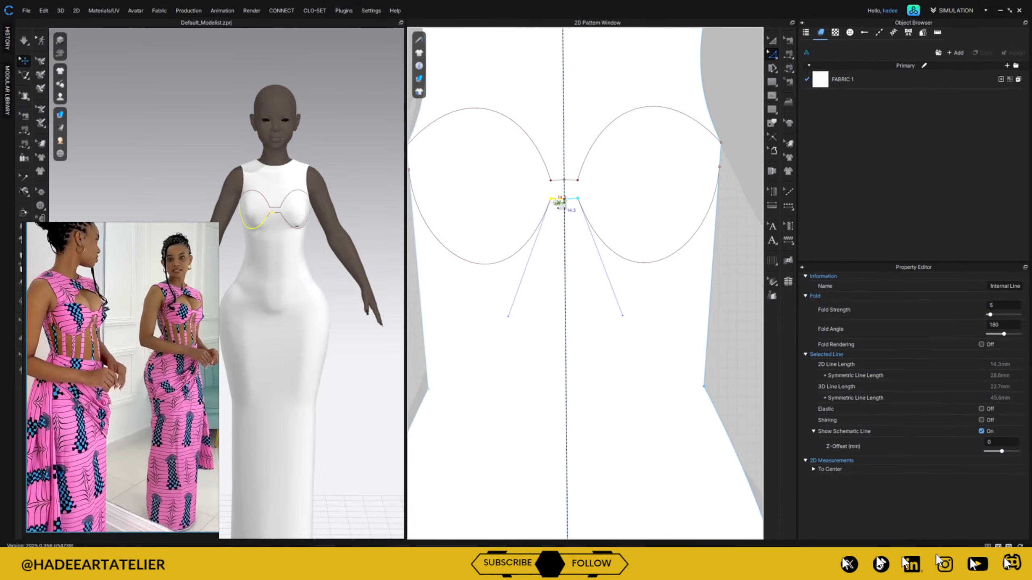
{"action": "left_click_drag", "start_coordinate": [560, 206], "coordinate": [567, 229]}
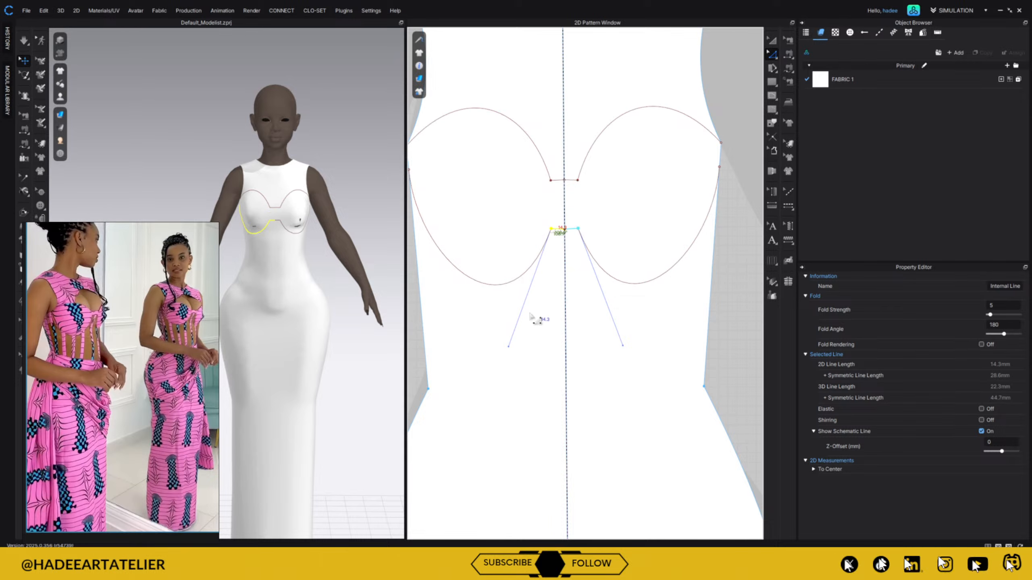
{"action": "left_click", "coordinate": [509, 347]}
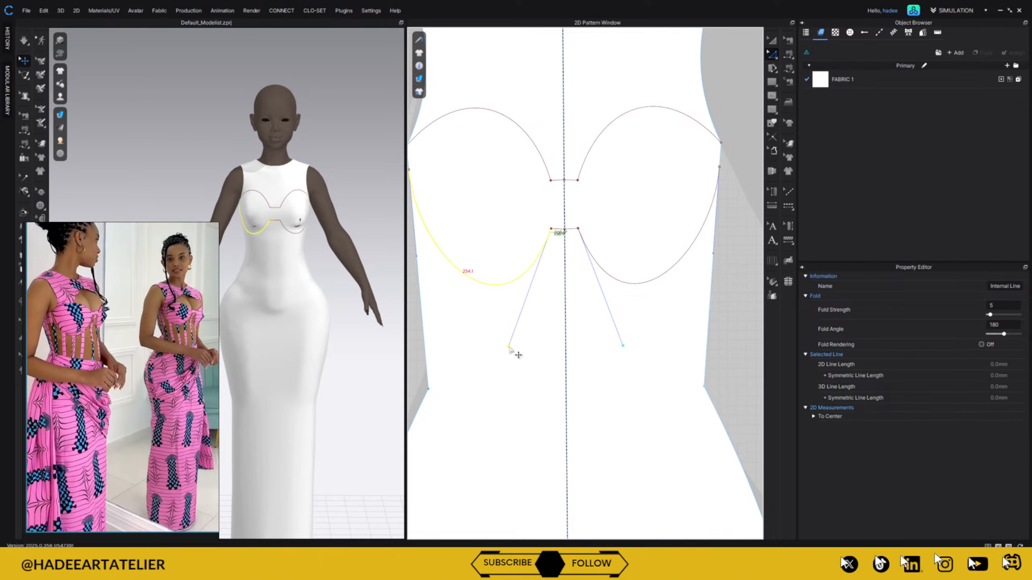
{"action": "left_click_drag", "start_coordinate": [509, 348], "coordinate": [497, 293]}
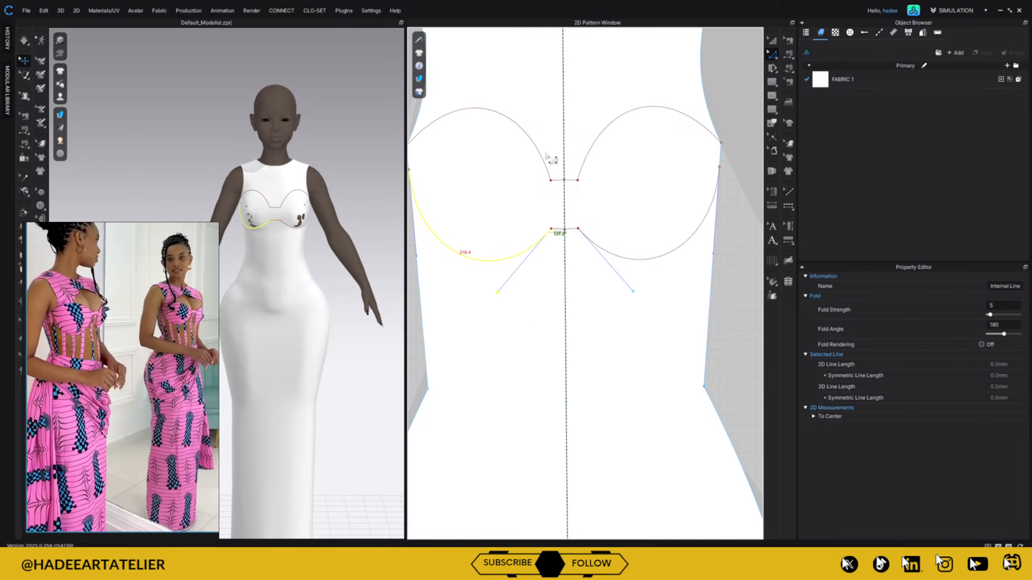
- Move the upper bust line's centre bridge down closer to the underbust bridge, and simulate the dress
{"action": "left_click", "coordinate": [572, 181]}
{"action": "left_click_drag", "start_coordinate": [574, 181], "coordinate": [581, 207]}
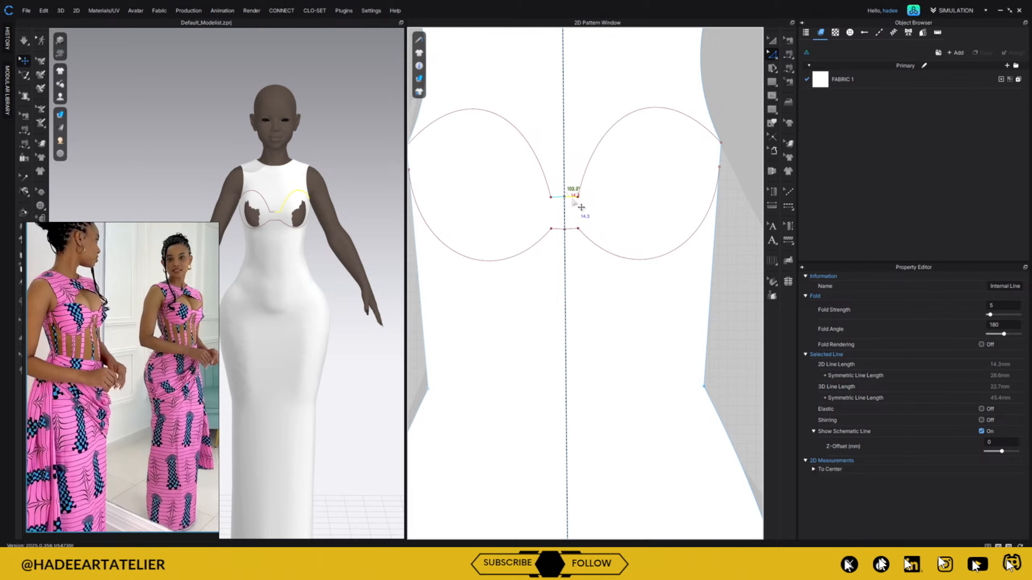
{"action": "key", "text": "space"}
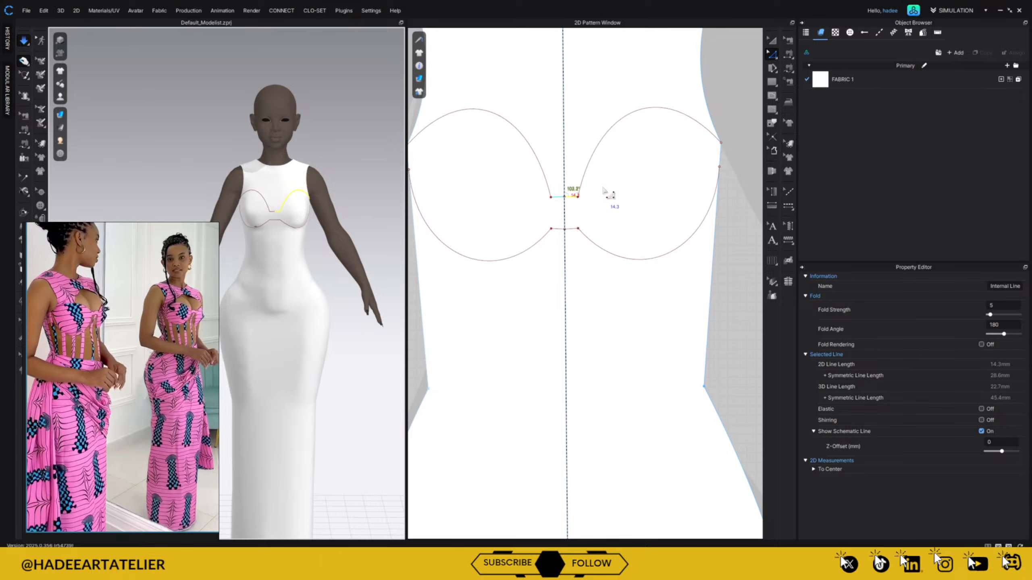
{"action": "mouse_move", "coordinate": [352, 329]}
{"action": "right_mouse_down"}
{"action": "mouse_move", "coordinate": [384, 327]}
{"action": "mouse_move", "coordinate": [293, 346]}
{"action": "mouse_move", "coordinate": [383, 343]}
{"action": "mouse_move", "coordinate": [364, 343]}
{"action": "mouse_move", "coordinate": [367, 336]}
{"action": "right_mouse_up"}
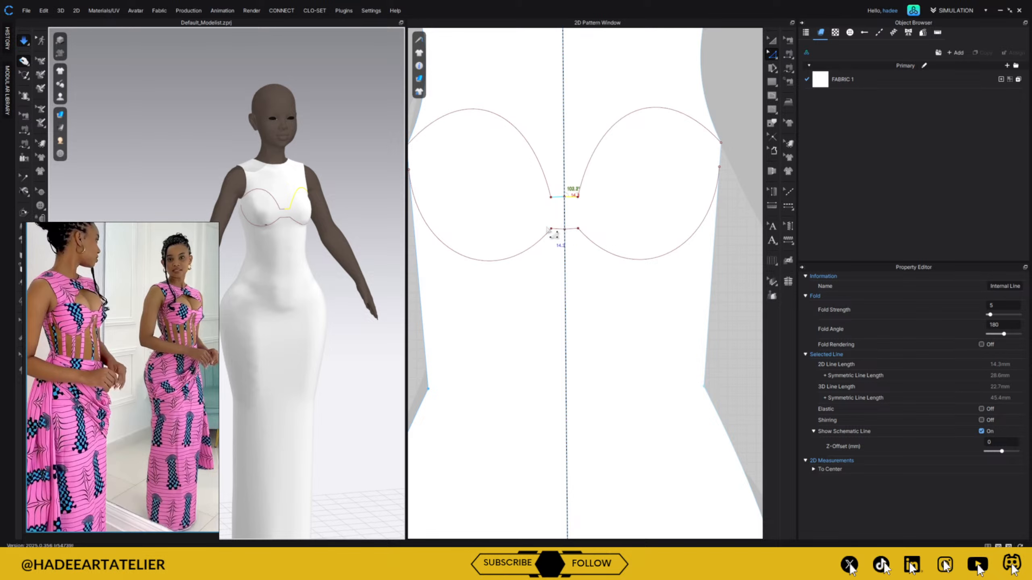
- Pull the underbust line's inner curve handle slightly down and outward to deepen the cups, and simulate again
{"action": "left_click", "coordinate": [566, 229]}
{"action": "mouse_move", "coordinate": [497, 292]}
{"action": "left_mouse_down"}
{"action": "mouse_move", "coordinate": [505, 296]}
{"action": "mouse_move", "coordinate": [489, 307]}
{"action": "left_mouse_up"}
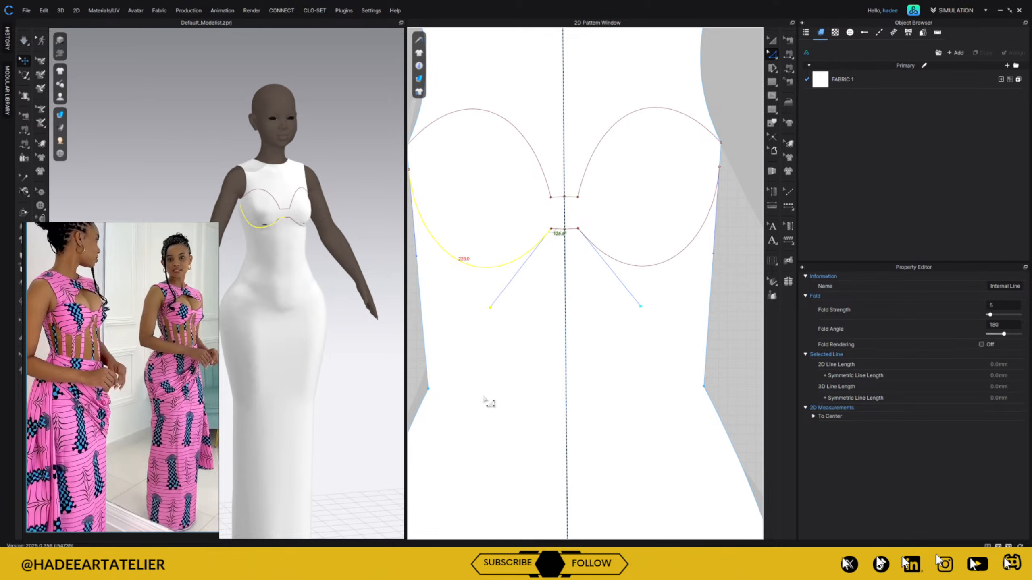
{"action": "key", "text": "space"}
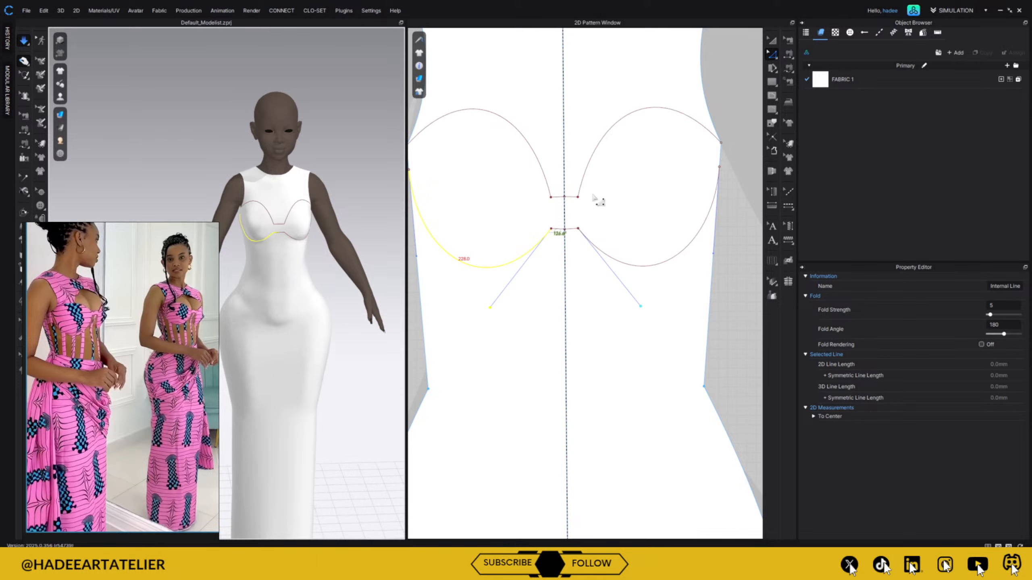
- Level the underbust bridge's centre point with the bridge's end points and nudge the bridge segment at the centre front
{"action": "scroll", "coordinate": [588, 222], "scroll_direction": "up", "scroll_amount": 5}
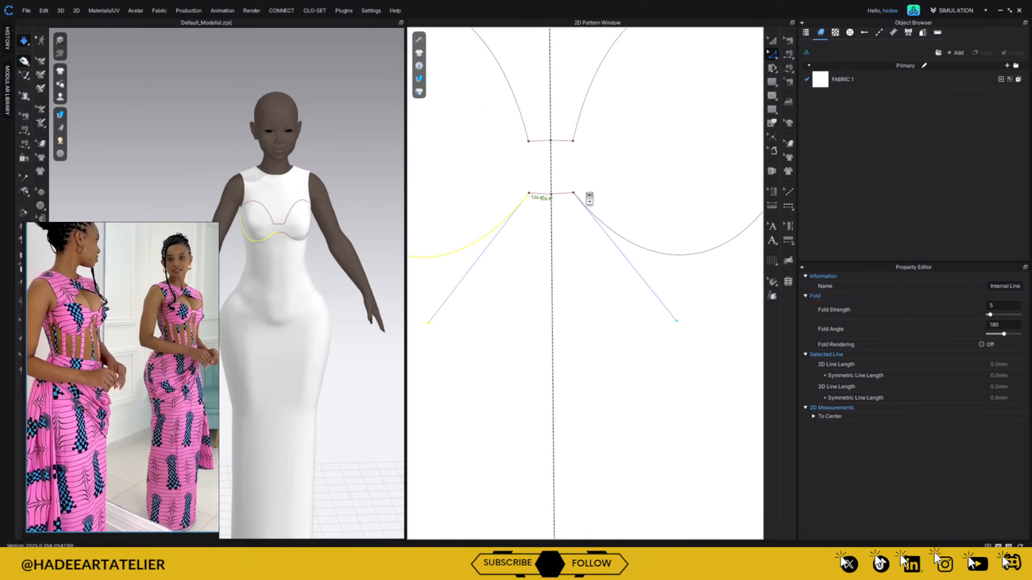
{"action": "mouse_move", "coordinate": [531, 150]}
{"action": "left_mouse_down"}
{"action": "mouse_move", "coordinate": [557, 182]}
{"action": "mouse_move", "coordinate": [541, 162]}
{"action": "left_mouse_up"}
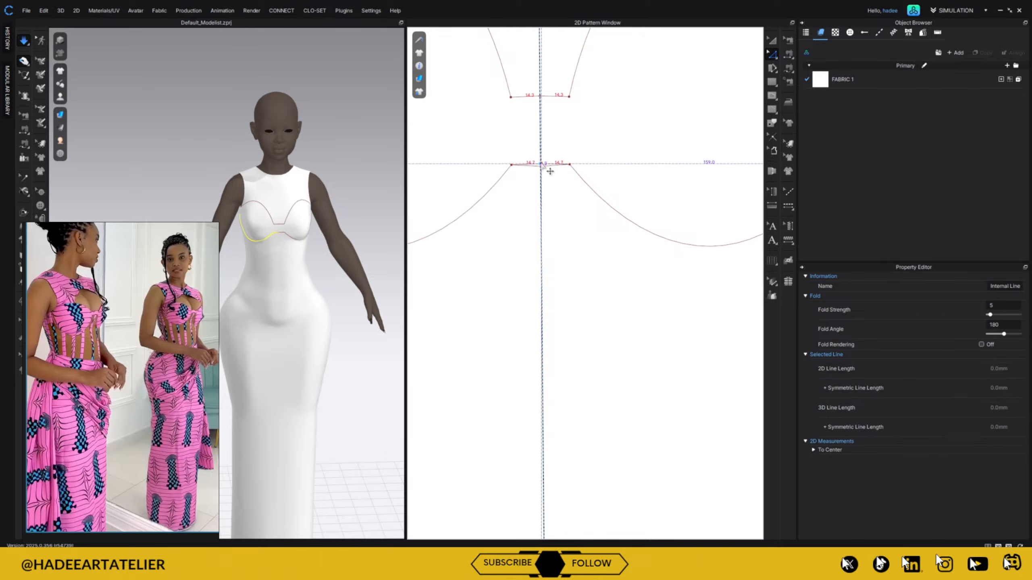
{"action": "left_click", "coordinate": [587, 260]}
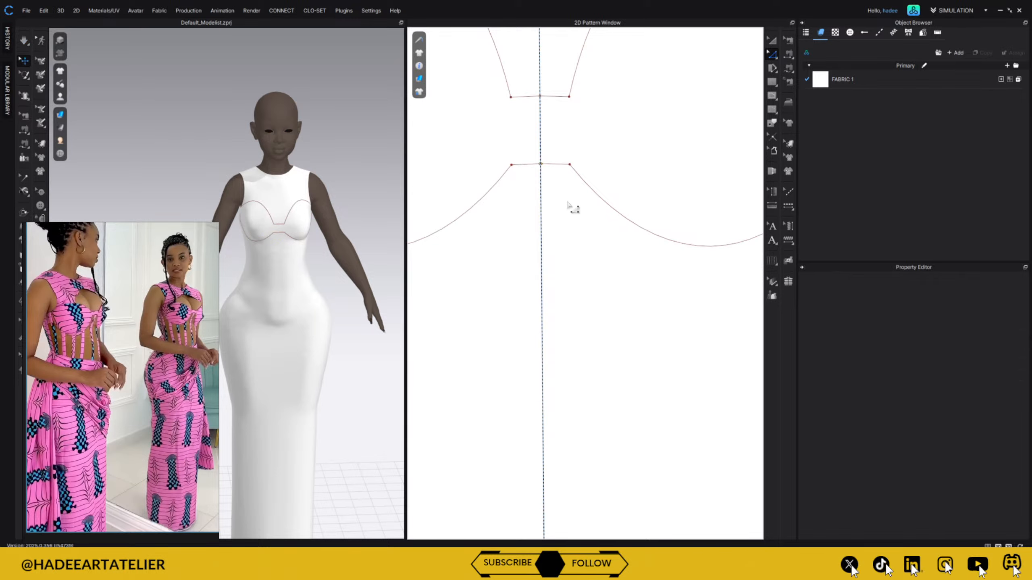
{"action": "left_click", "coordinate": [550, 171]}
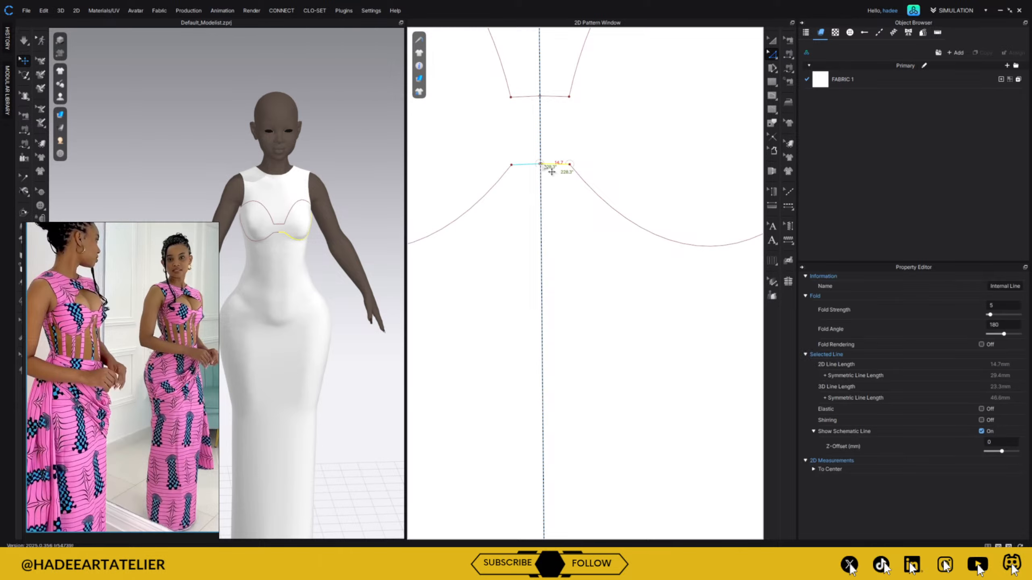
{"action": "left_click_drag", "start_coordinate": [542, 165], "coordinate": [542, 164]}
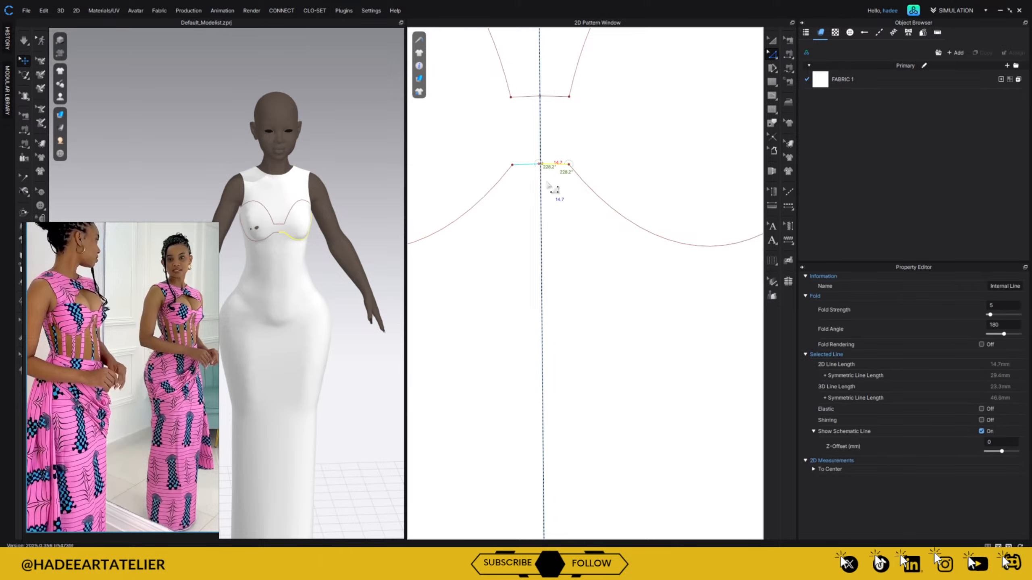
- Snap the underbust bridge's centre points together on the centre front line and check the overlapping internal lines there
{"action": "scroll", "coordinate": [546, 142], "scroll_direction": "up", "scroll_amount": 3}
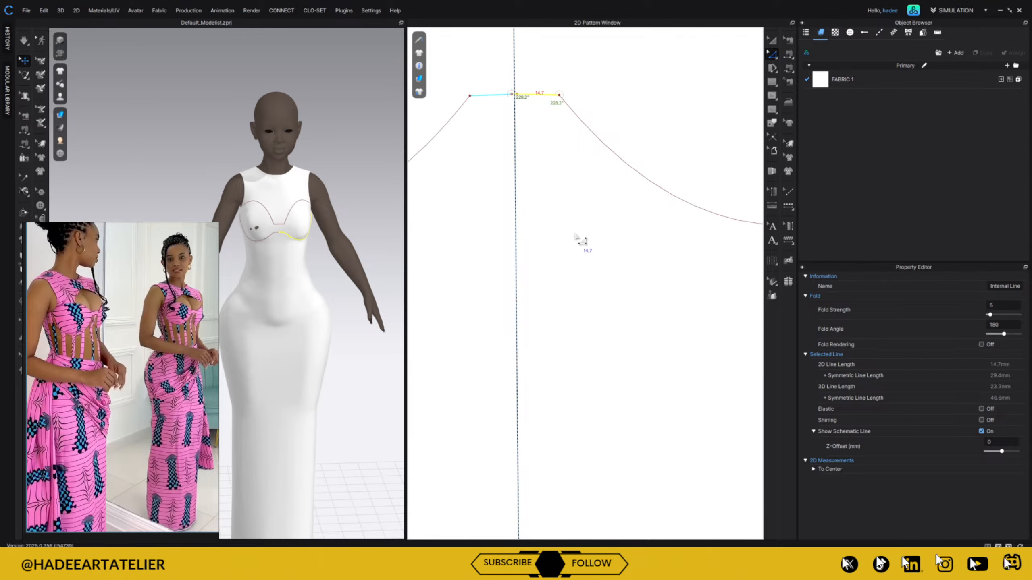
{"action": "right_click", "coordinate": [580, 202]}
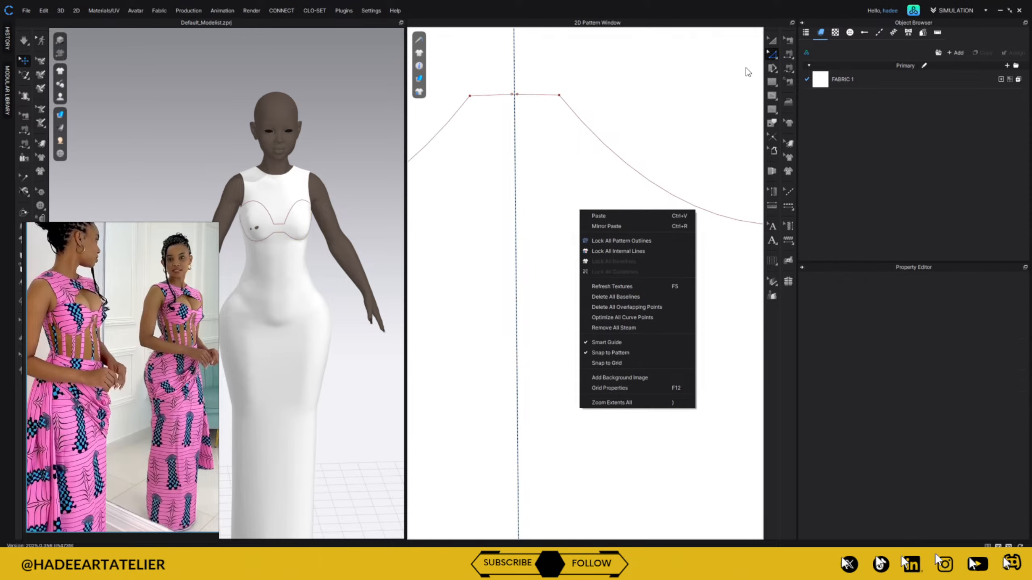
{"action": "key", "text": "Escape"}
{"action": "left_click", "coordinate": [517, 95]}
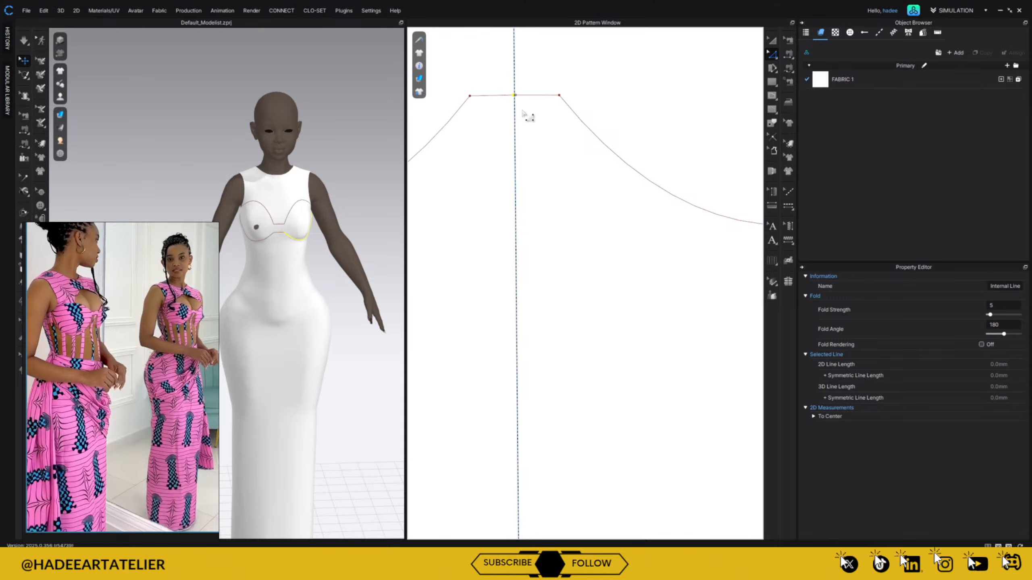
{"action": "left_click", "coordinate": [525, 105]}
{"action": "left_click", "coordinate": [524, 98]}
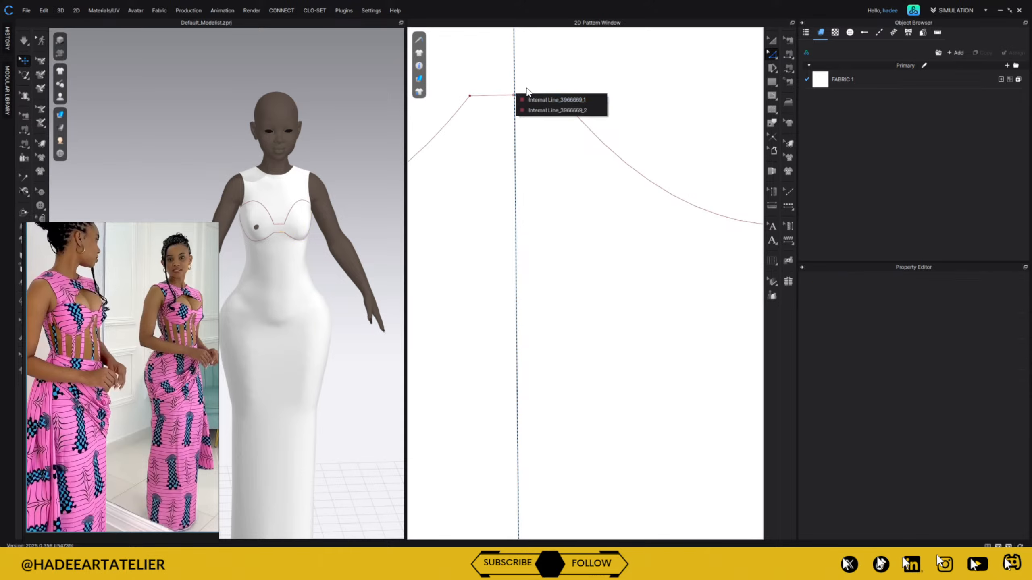
{"action": "left_click", "coordinate": [526, 99]}
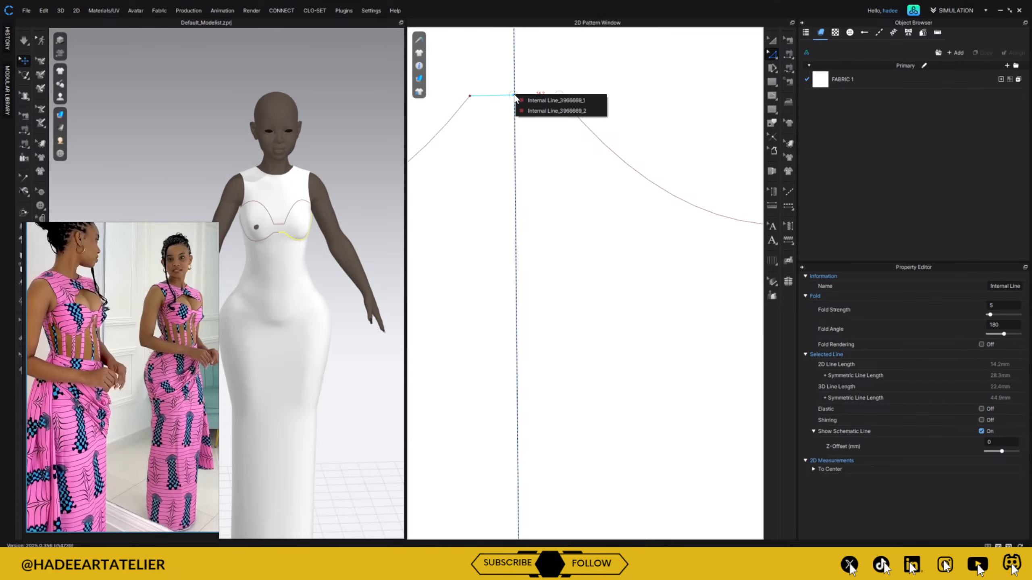
{"action": "left_click", "coordinate": [518, 93]}
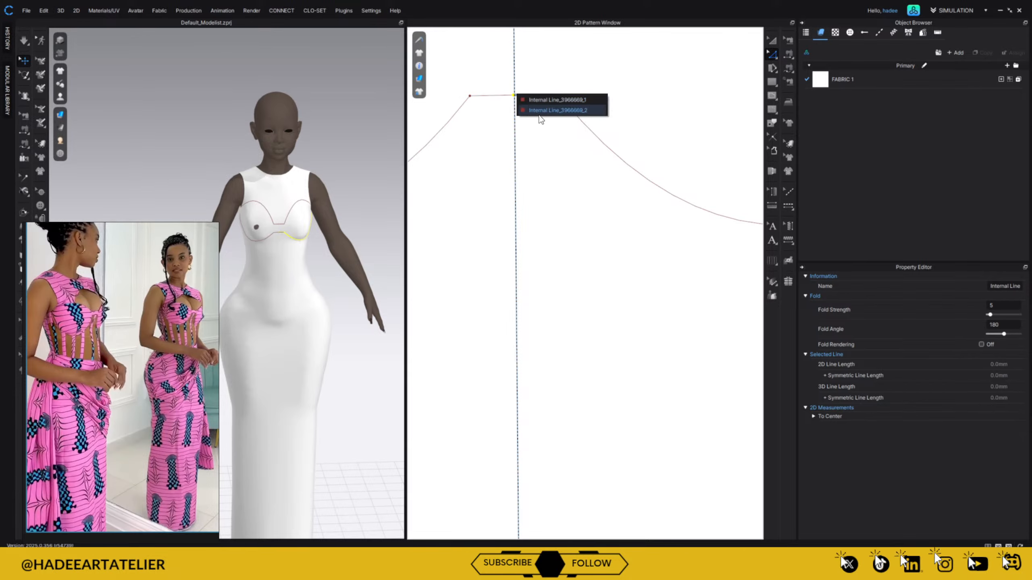
{"action": "left_click", "coordinate": [605, 207]}
- Simulate the dress with the adjusted bridges and check both bust lines on the avatar from the front
{"action": "scroll", "coordinate": [613, 244], "scroll_direction": "down", "scroll_amount": 5}
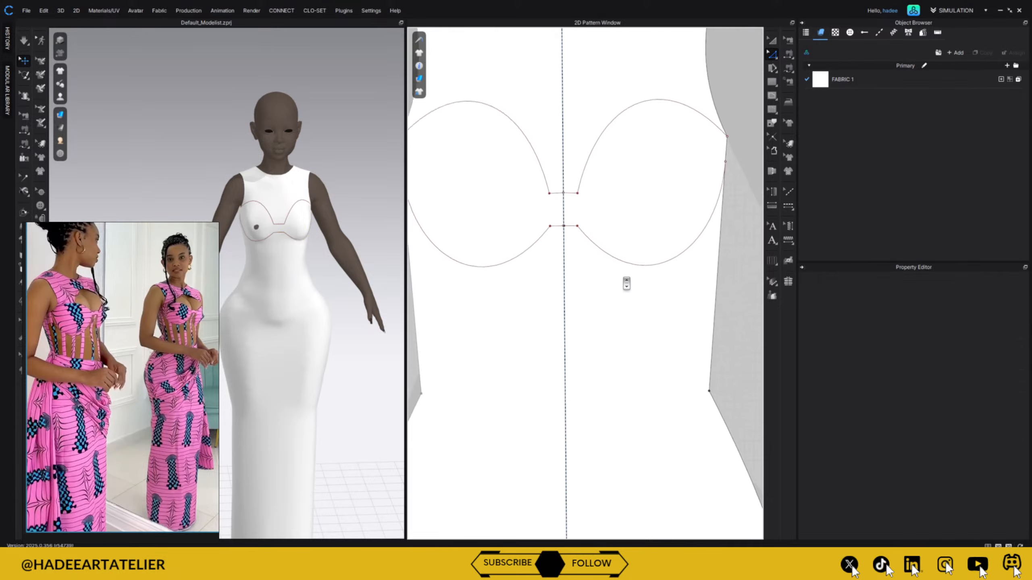
{"action": "scroll", "coordinate": [630, 309], "scroll_direction": "up", "scroll_amount": 5}
{"action": "scroll", "coordinate": [636, 243], "scroll_direction": "down", "scroll_amount": 5}
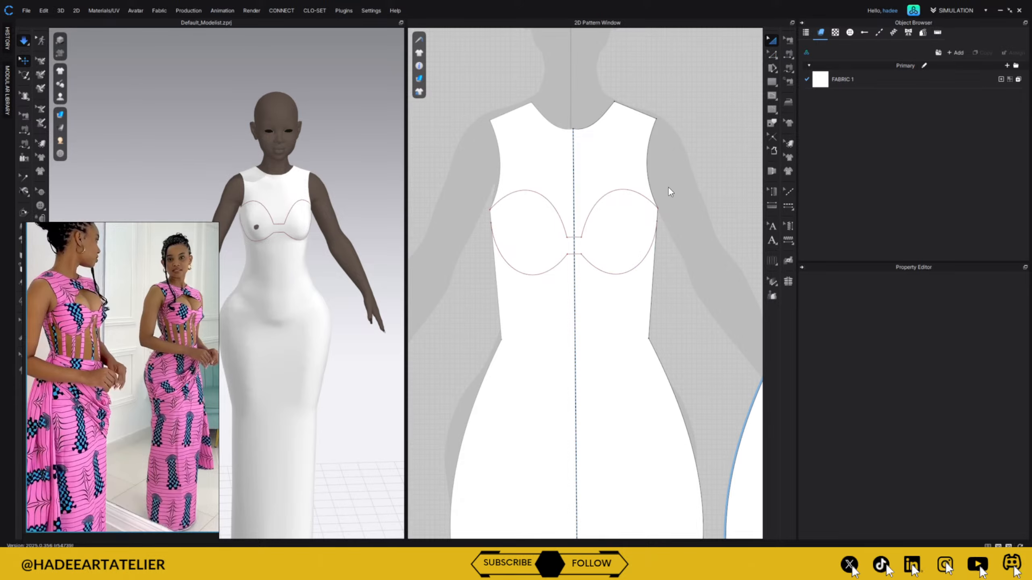
{"action": "key", "text": "space"}
{"action": "right_click_drag", "start_coordinate": [343, 342], "coordinate": [313, 340]}
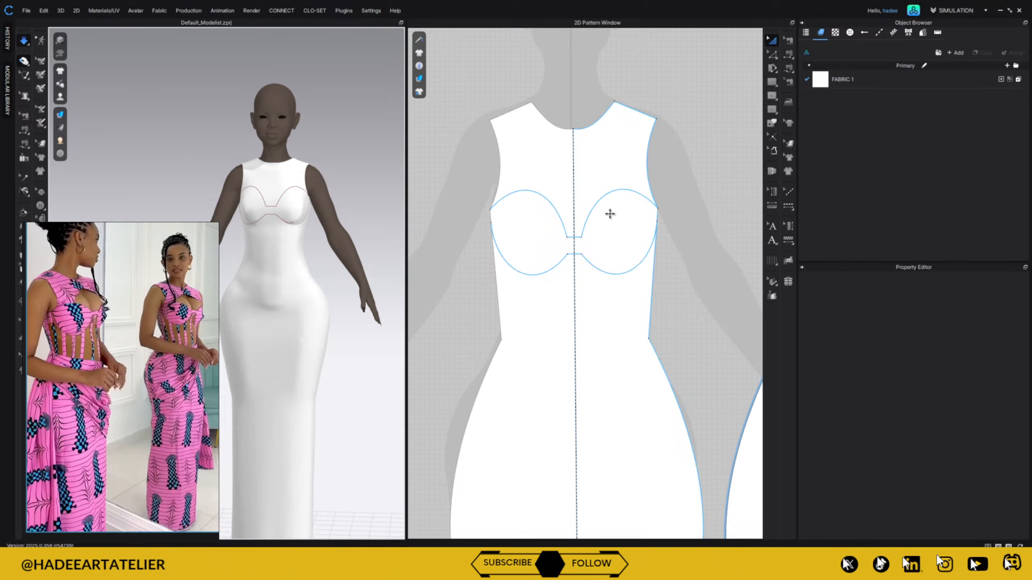
- Adjust the upper bust line's inner handle slightly and pull its outer handle down to flatten the arches
{"action": "key", "text": "z"}
{"action": "left_click", "coordinate": [567, 238]}
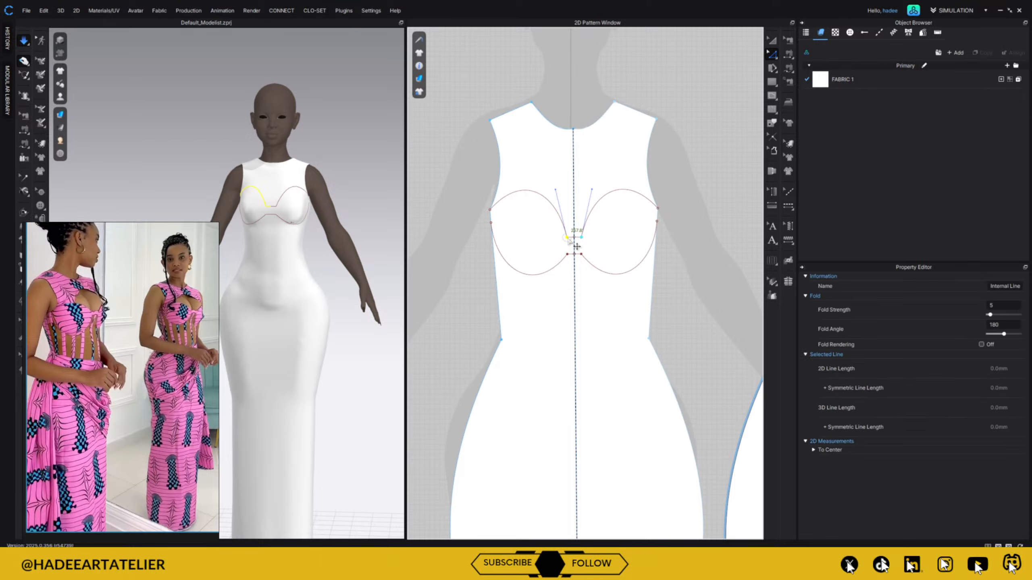
{"action": "left_click_drag", "start_coordinate": [556, 191], "coordinate": [556, 190]}
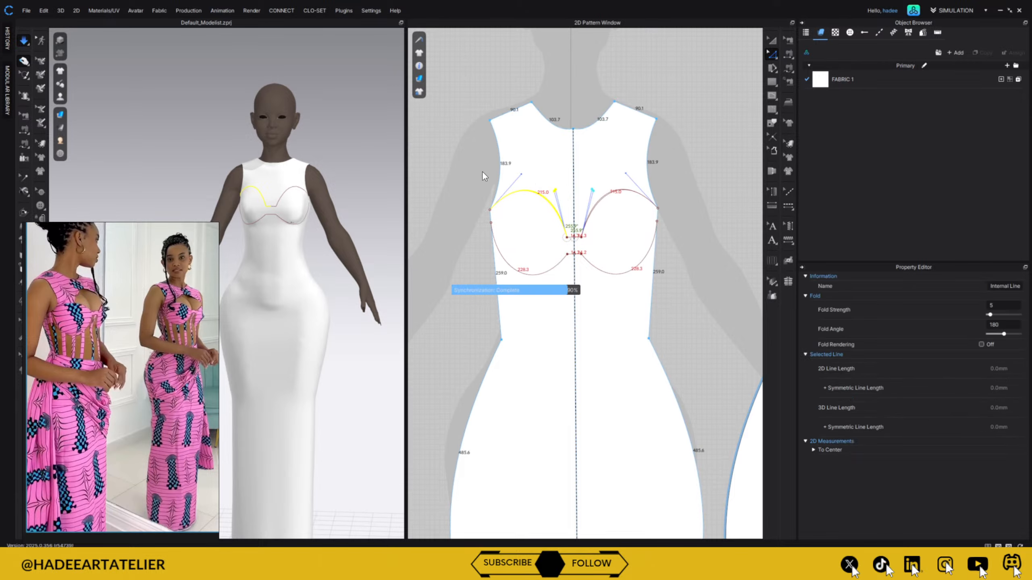
{"action": "left_click", "coordinate": [585, 155]}
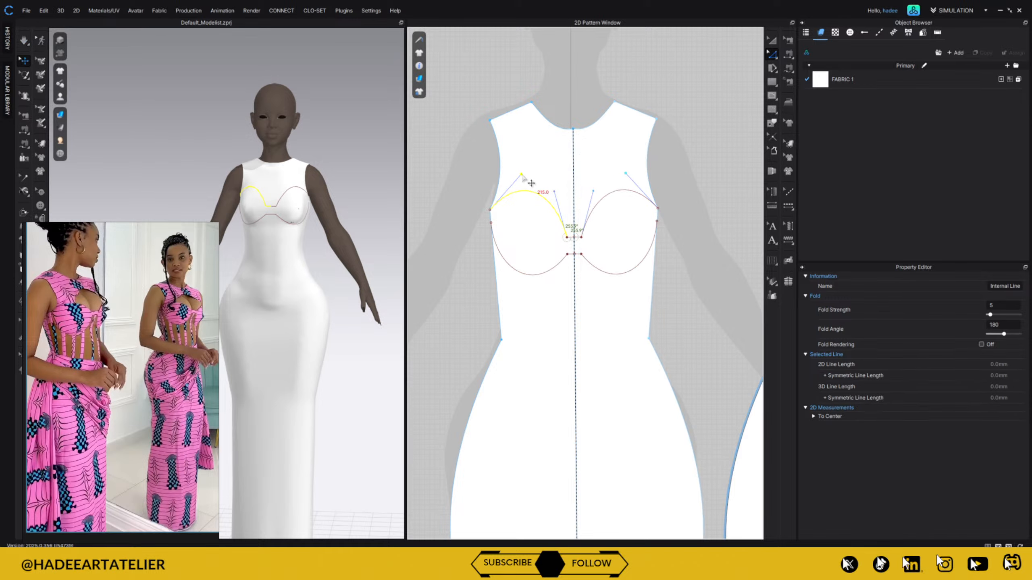
{"action": "left_click_drag", "start_coordinate": [523, 178], "coordinate": [531, 195]}
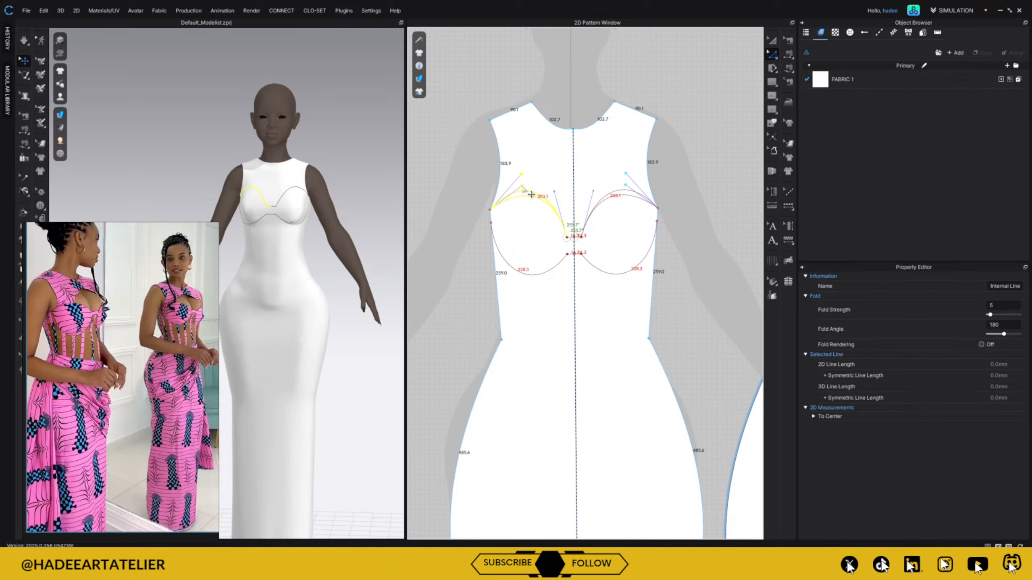
{"action": "left_click", "coordinate": [683, 176]}
- Simulate the flattened upper bust arches and check them on the avatar from the side and front
{"action": "key", "text": "space"}
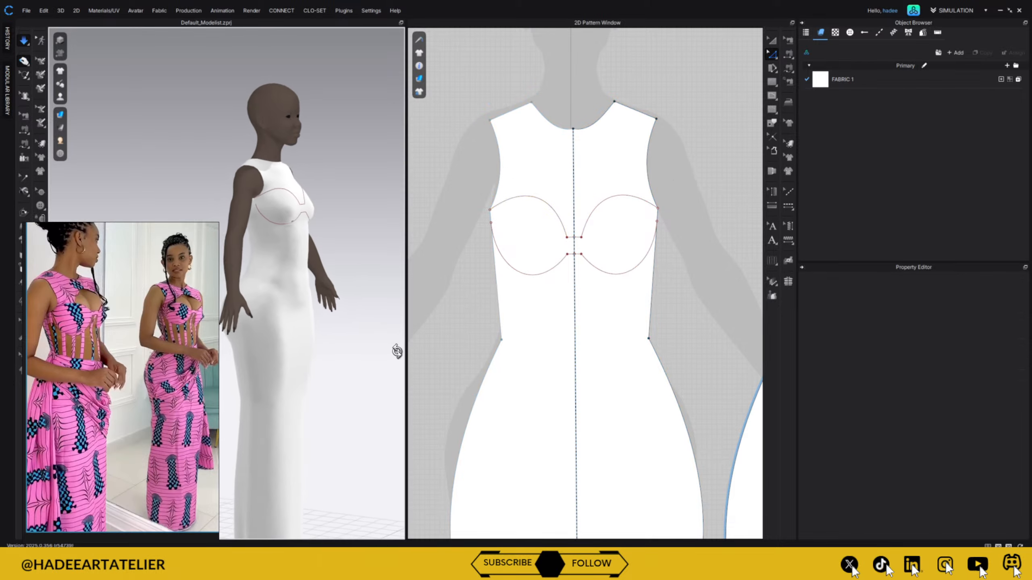
{"action": "right_click_drag", "start_coordinate": [396, 350], "coordinate": [341, 357]}
{"action": "key", "text": "space"}
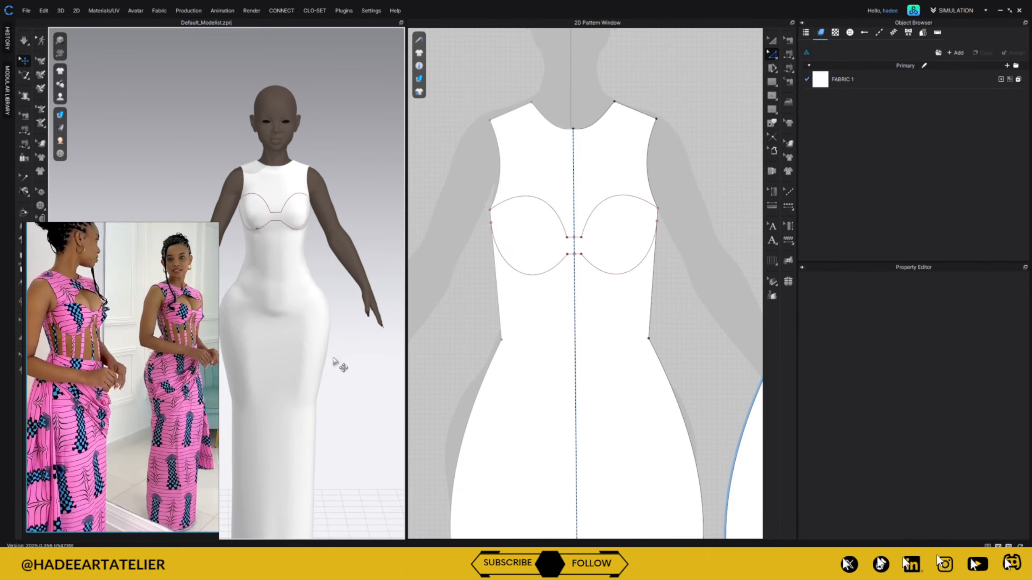
- Cut and sew the front pattern along the upper bust and underbust curves
{"action": "left_click", "coordinate": [556, 211]}
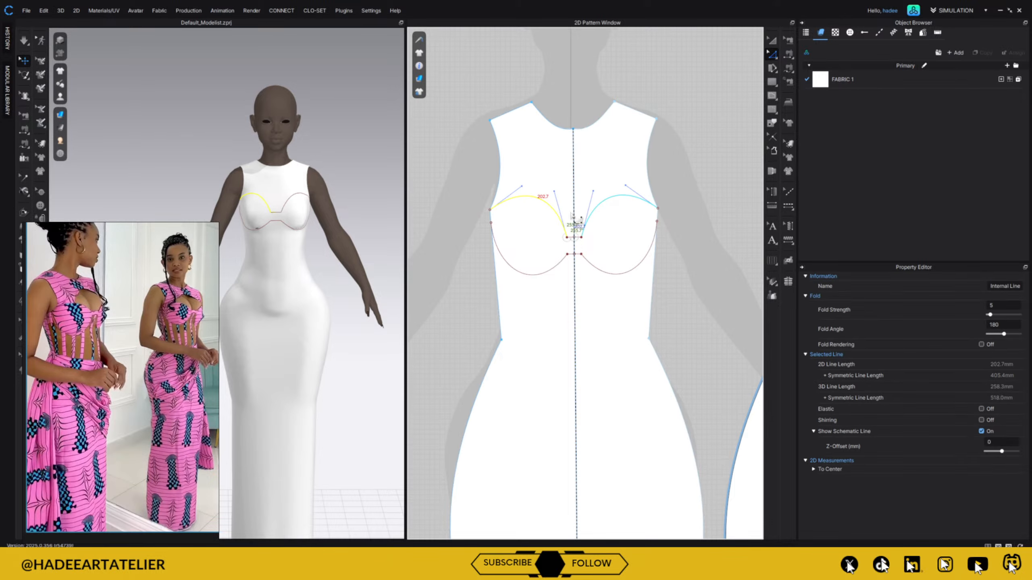
{"action": "left_click", "coordinate": [537, 274], "text": "shift"}
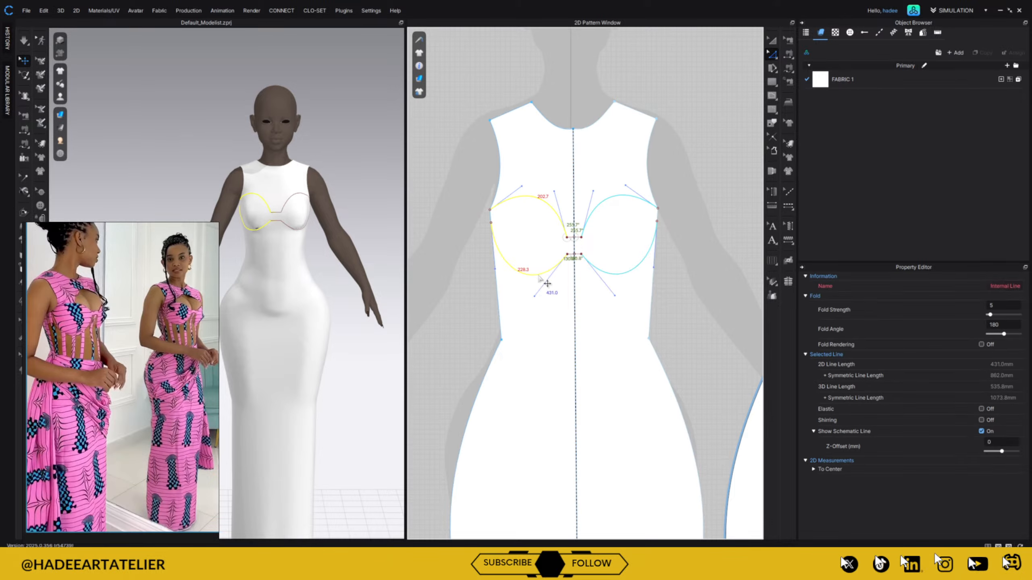
{"action": "right_click", "coordinate": [537, 275]}
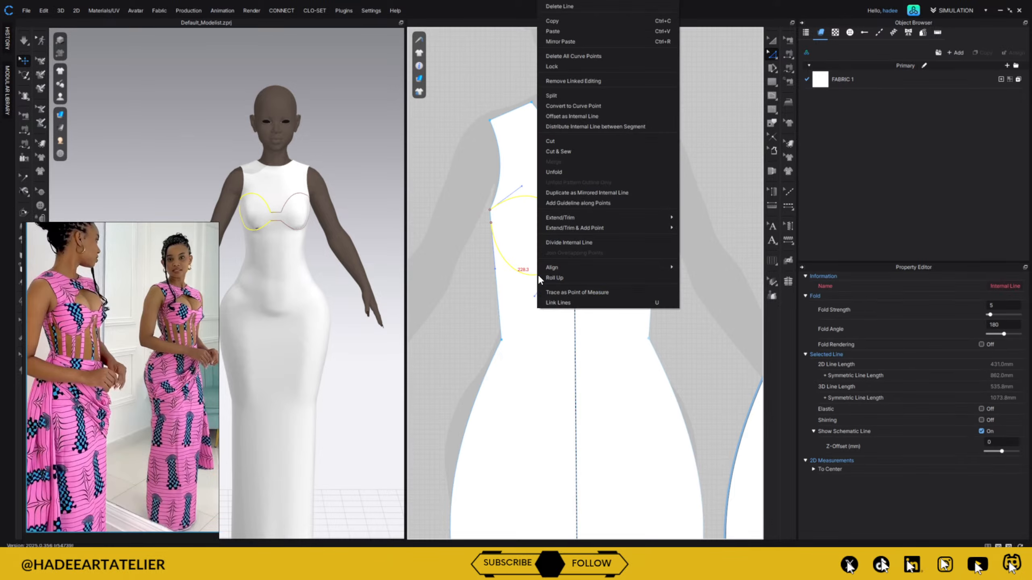
{"action": "left_click", "coordinate": [593, 151]}
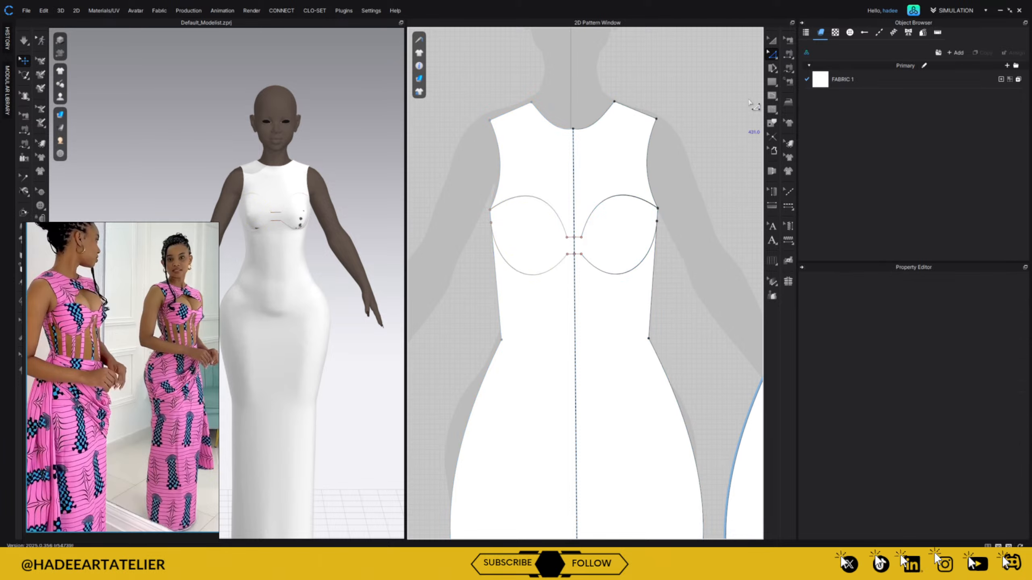
- Undo the accidental shift of the dress front and the earlier cuts along the upper and lower bust lines
{"action": "mouse_move", "coordinate": [619, 331]}
{"action": "left_mouse_down"}
{"action": "mouse_move", "coordinate": [620, 346]}
{"action": "mouse_move", "coordinate": [618, 335]}
{"action": "left_mouse_up"}
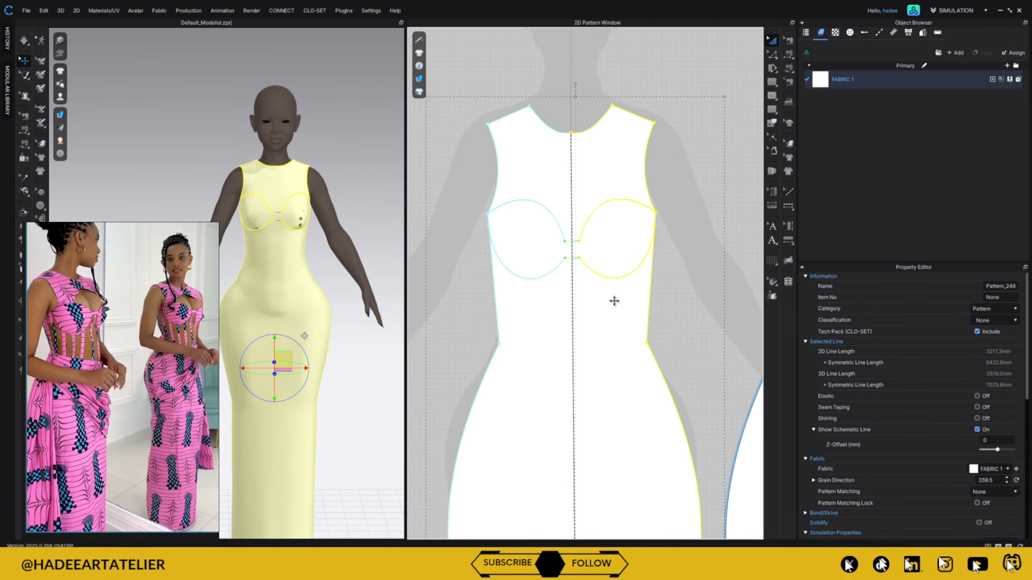
{"action": "left_click", "coordinate": [665, 260]}
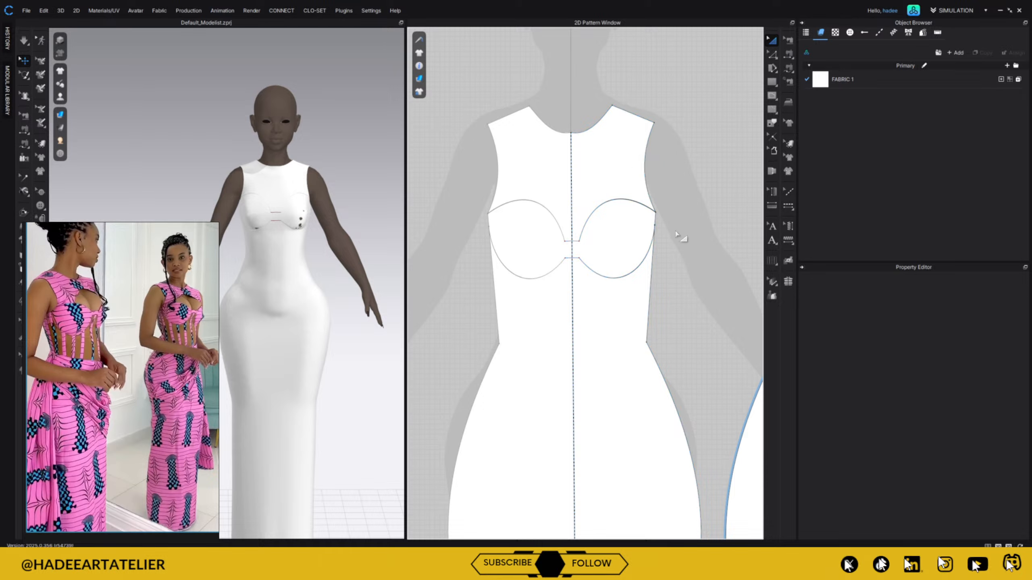
{"action": "key", "text": "ctrl+z"}
{"action": "key", "text": "ctrl+z"}
{"action": "key", "text": "ctrl+z"}
{"action": "key", "text": "ctrl+z"}
{"action": "key", "text": "ctrl+z"}
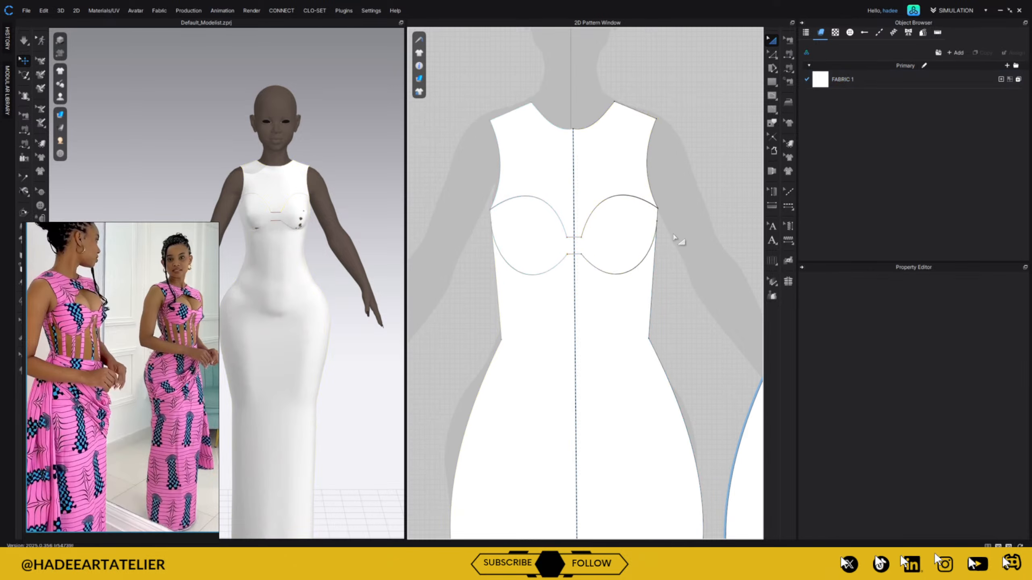
{"action": "key", "text": "ctrl+z"}
{"action": "left_click", "coordinate": [681, 235]}
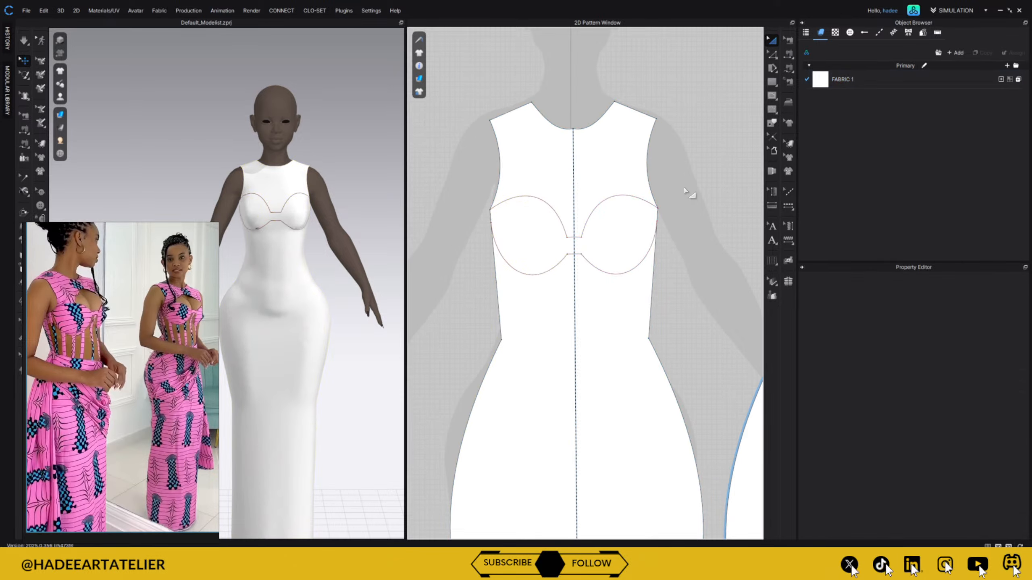
- Align the centre point of the lower bust line with the centre fold line on the dress front
{"action": "scroll", "coordinate": [595, 194], "scroll_direction": "up", "scroll_amount": 6}
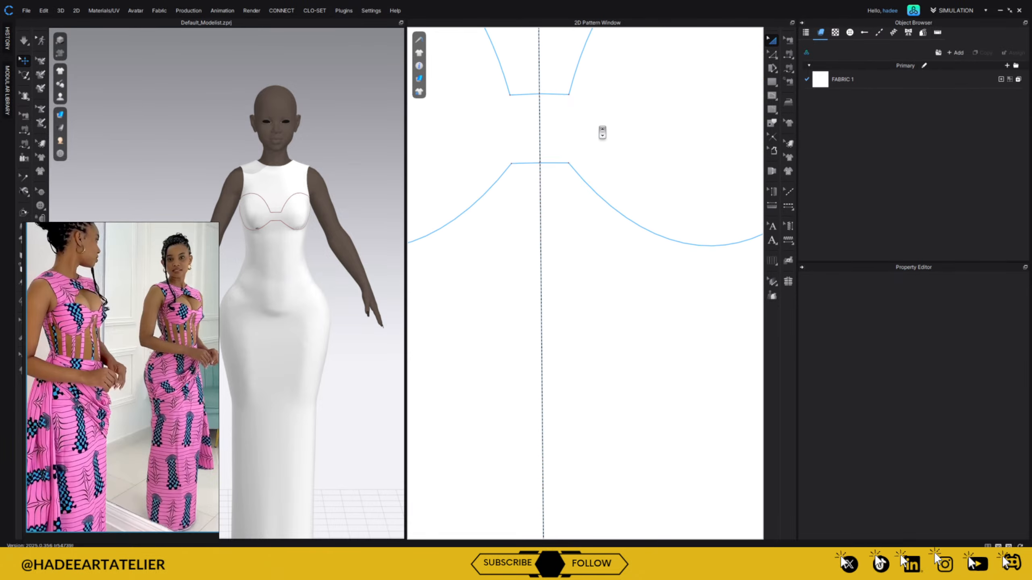
{"action": "left_click", "coordinate": [776, 57]}
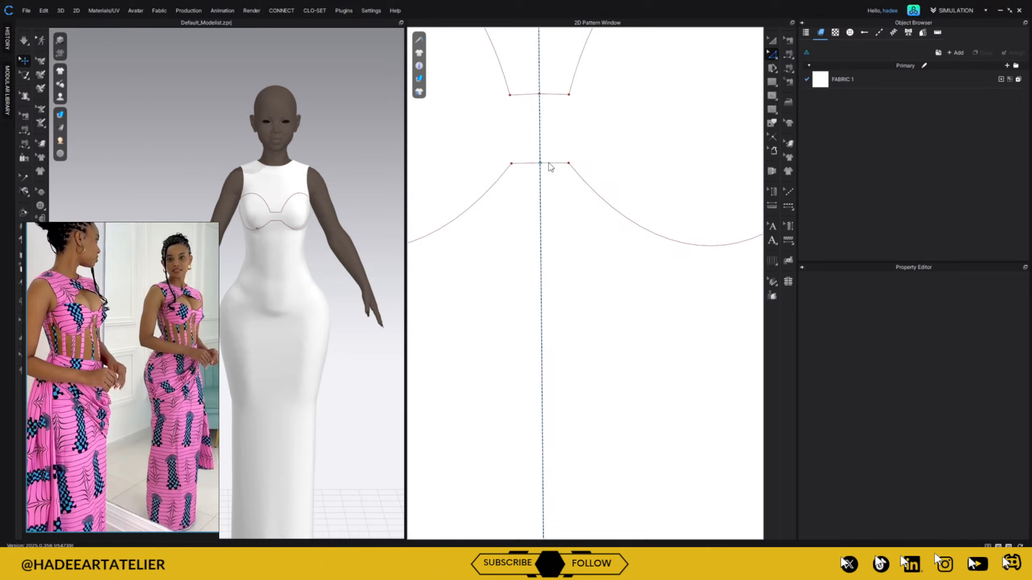
{"action": "left_click", "coordinate": [550, 168]}
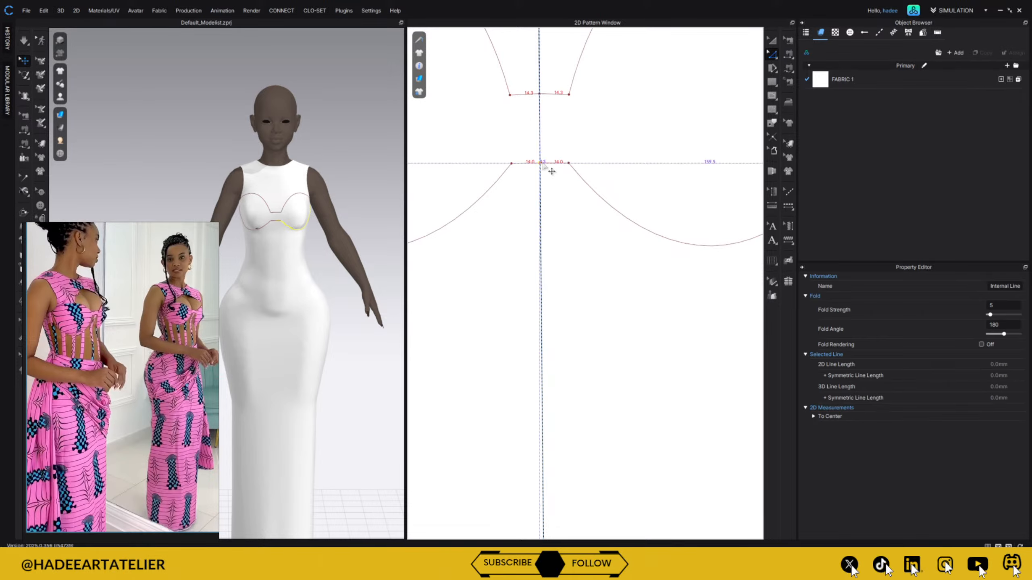
{"action": "left_click", "coordinate": [555, 190]}
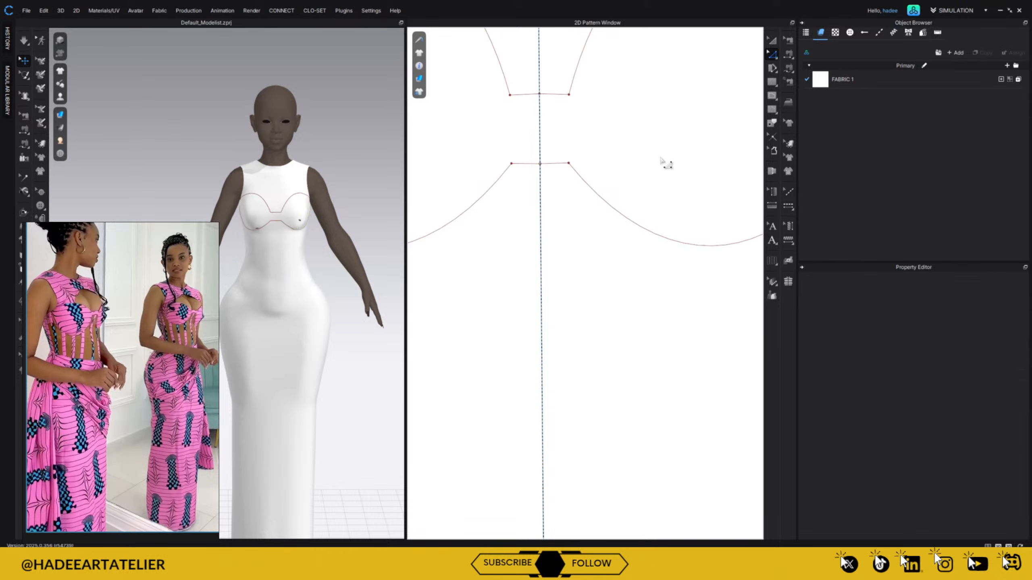
{"action": "scroll", "coordinate": [667, 163], "scroll_direction": "down", "scroll_amount": 5}
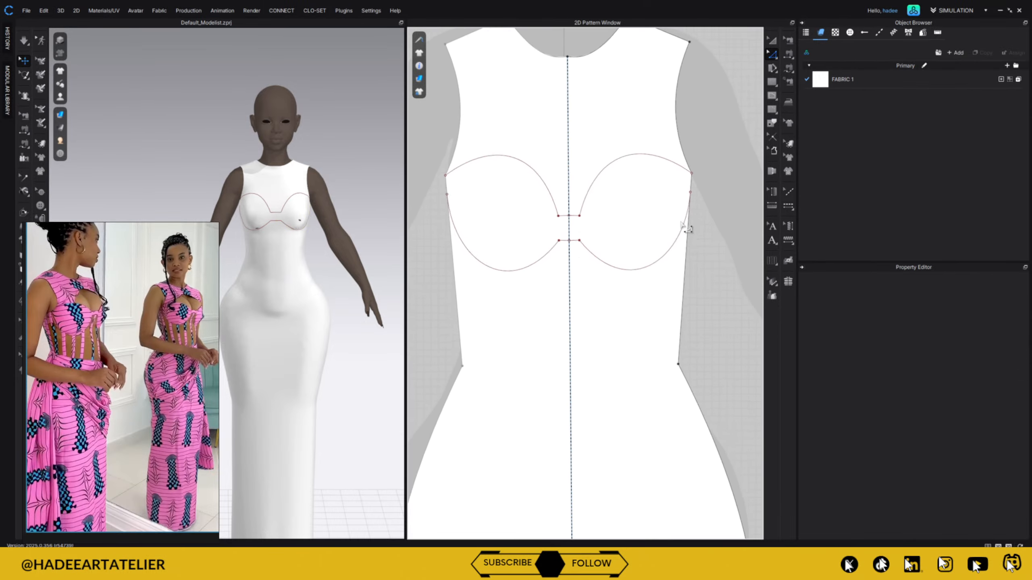
- Try to cut and sew the dress front along one cup's upper curve segment, and undo the attempt
{"action": "left_click", "coordinate": [537, 174]}
{"action": "right_click", "coordinate": [537, 175]}
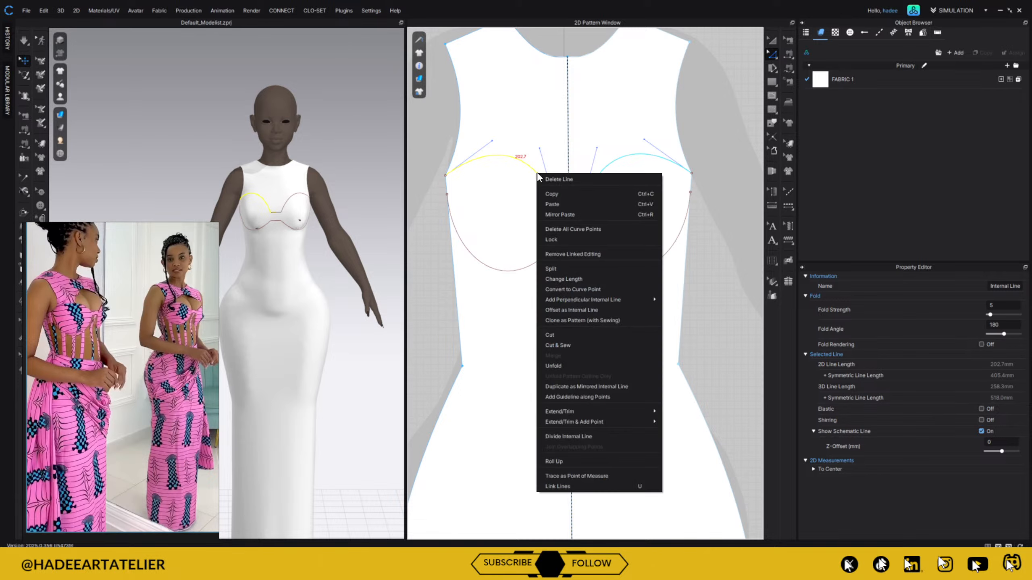
{"action": "left_click", "coordinate": [572, 343]}
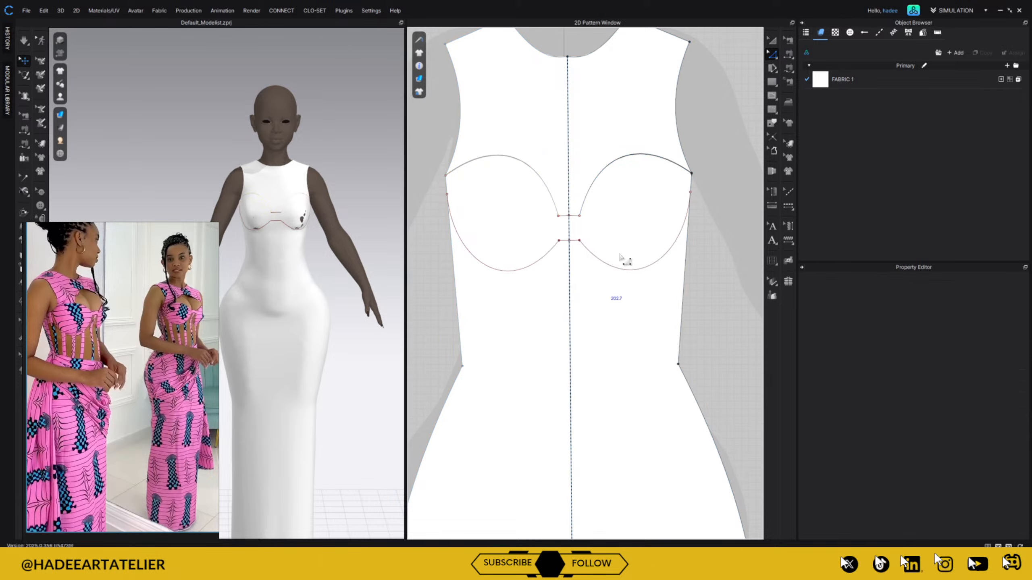
{"action": "left_click_drag", "start_coordinate": [604, 122], "coordinate": [609, 107]}
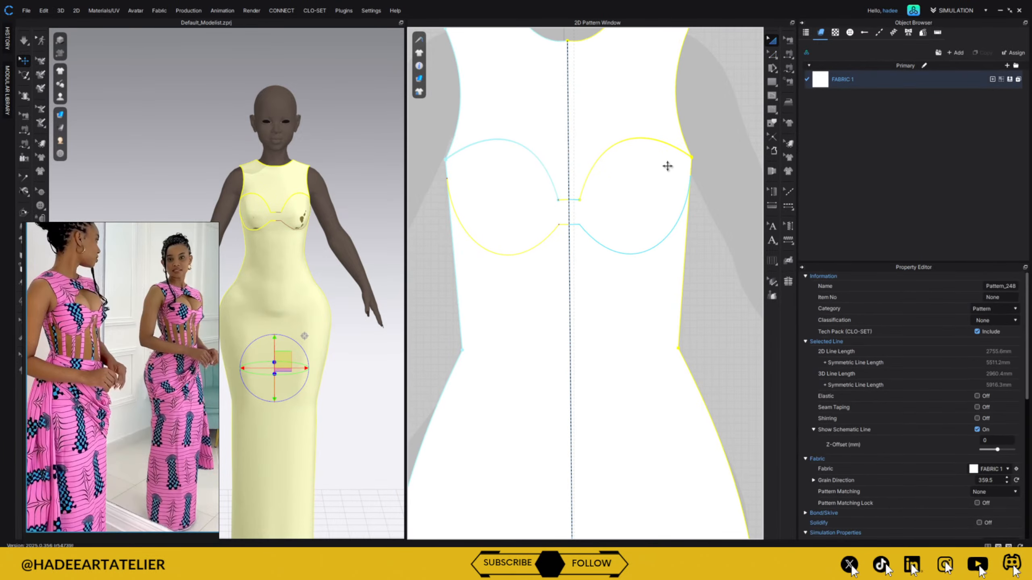
{"action": "key", "text": "ctrl+z"}
{"action": "key", "text": "ctrl+z"}
{"action": "key", "text": "ctrl+z"}
{"action": "key", "text": "ctrl+z"}
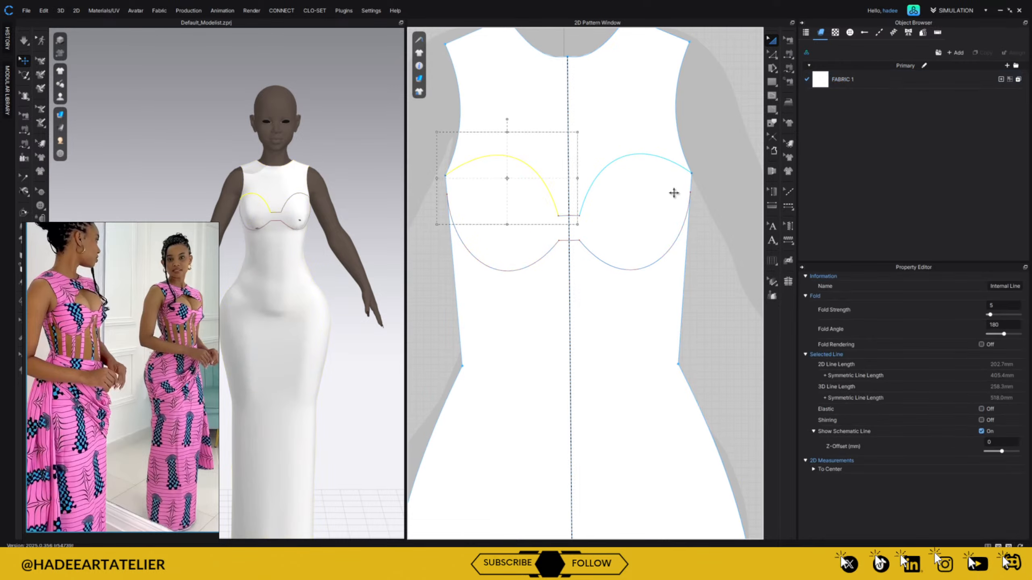
- Align the centre point of the upper bust line with the centre fold line using Edit Pattern
{"action": "scroll", "coordinate": [573, 196], "scroll_direction": "up", "scroll_amount": 5}
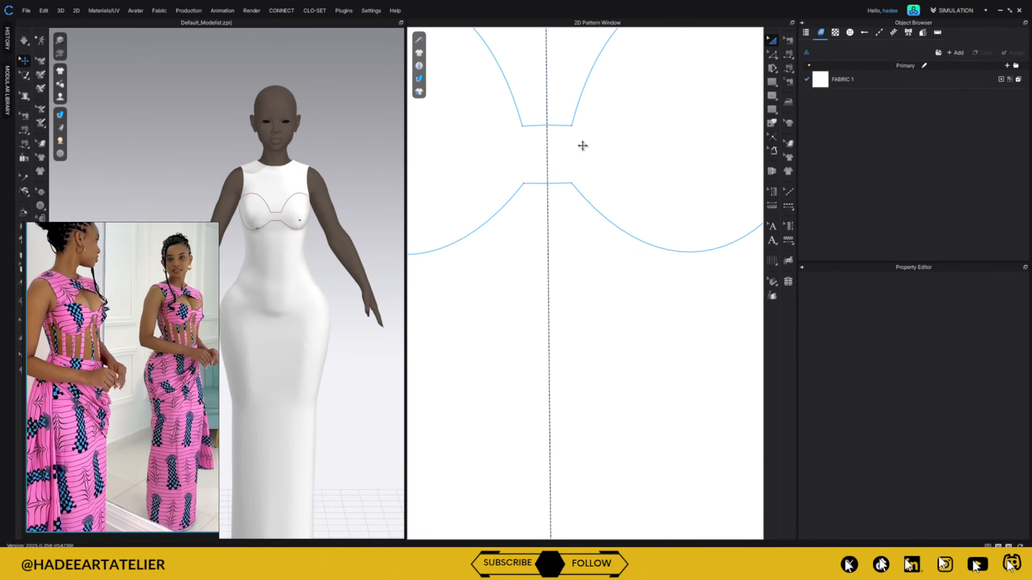
{"action": "scroll", "coordinate": [622, 236], "scroll_direction": "up", "scroll_amount": 1}
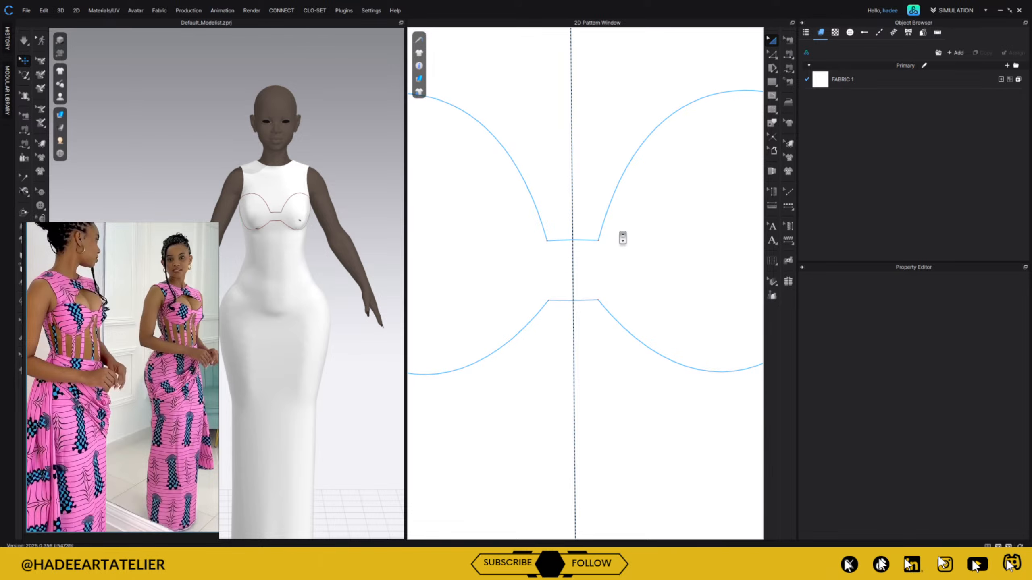
{"action": "right_click", "coordinate": [774, 51]}
{"action": "left_click", "coordinate": [772, 55]}
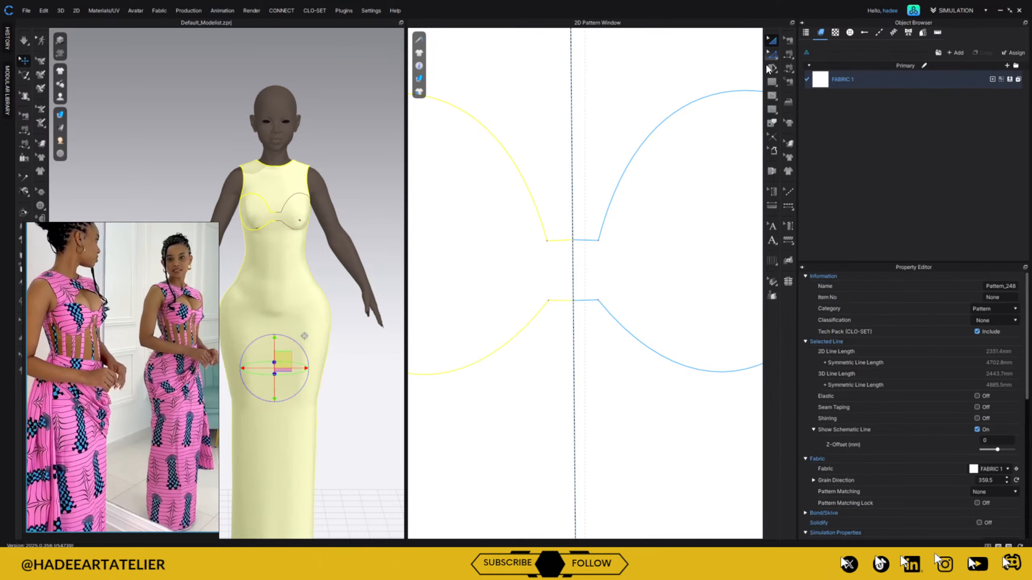
{"action": "right_click", "coordinate": [772, 55]}
{"action": "left_click", "coordinate": [587, 248]}
{"action": "right_click", "coordinate": [774, 55]}
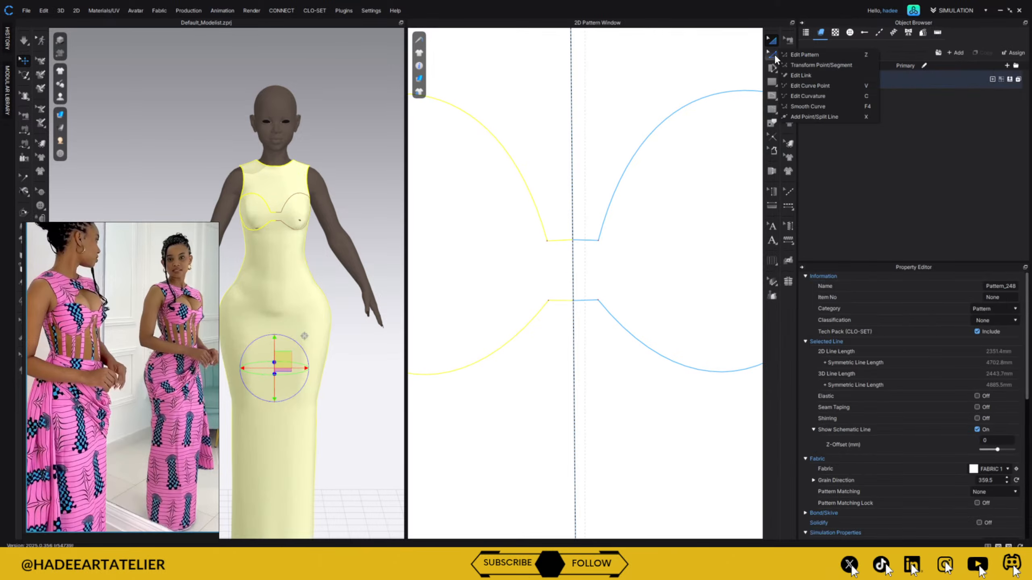
{"action": "left_click", "coordinate": [803, 56]}
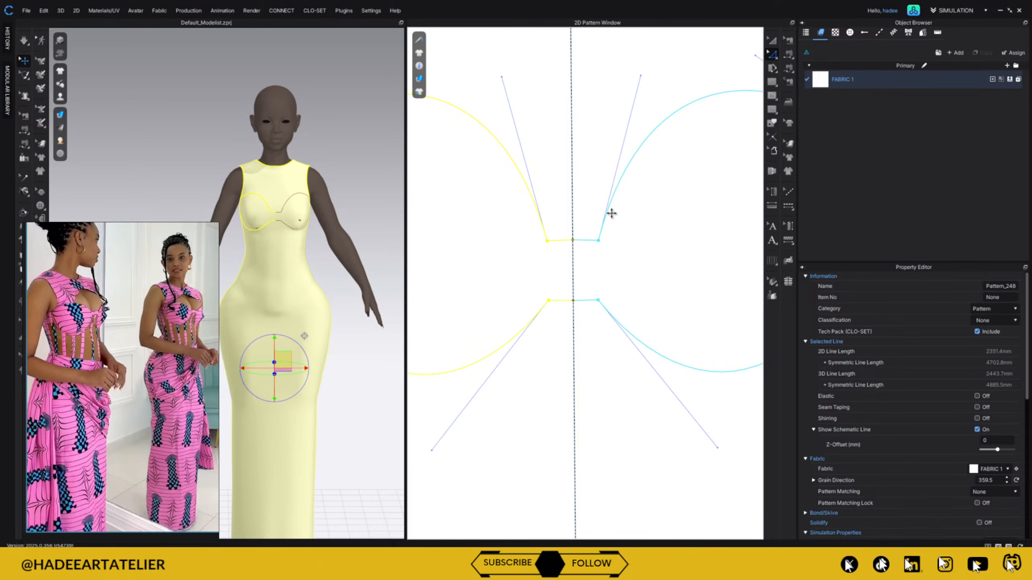
{"action": "scroll", "coordinate": [614, 284], "scroll_direction": "down", "scroll_amount": 4}
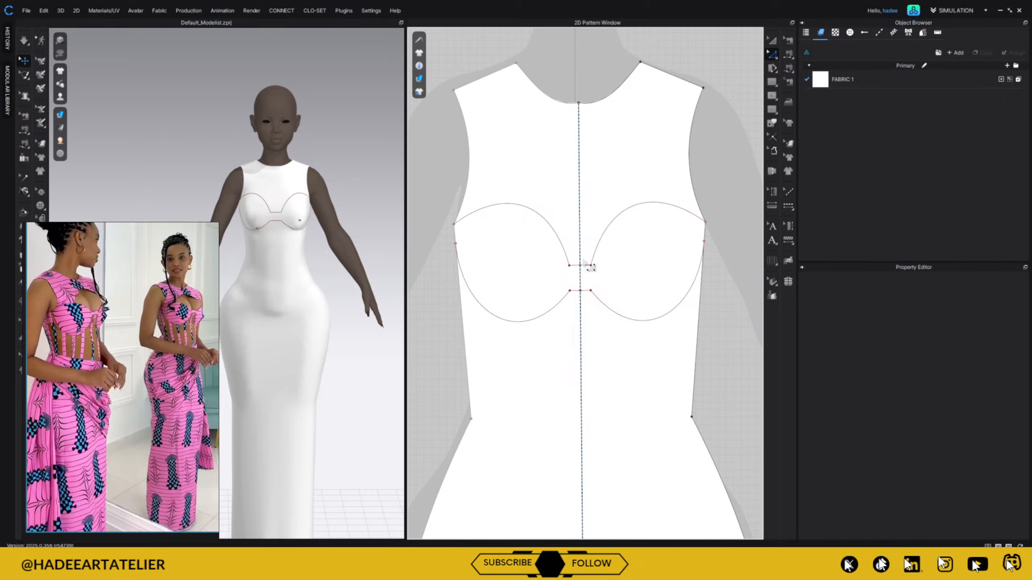
{"action": "scroll", "coordinate": [583, 246], "scroll_direction": "up", "scroll_amount": 3}
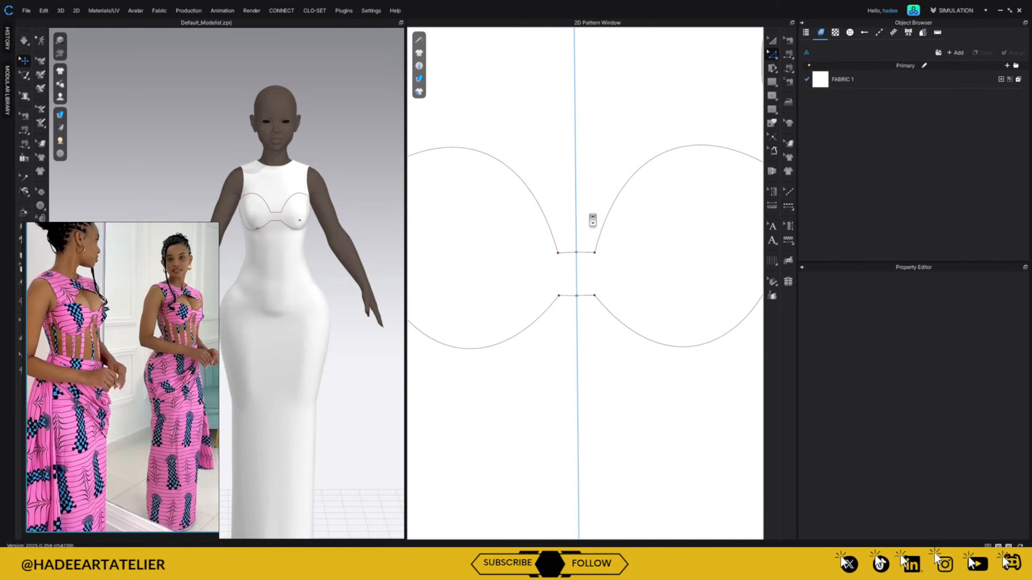
{"action": "left_click", "coordinate": [584, 255]}
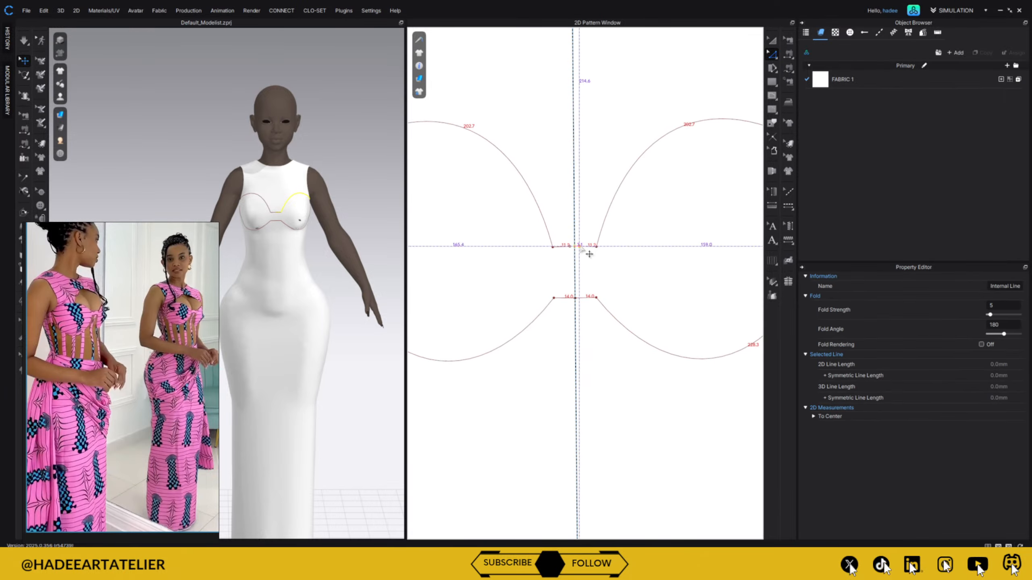
{"action": "left_click", "coordinate": [587, 253]}
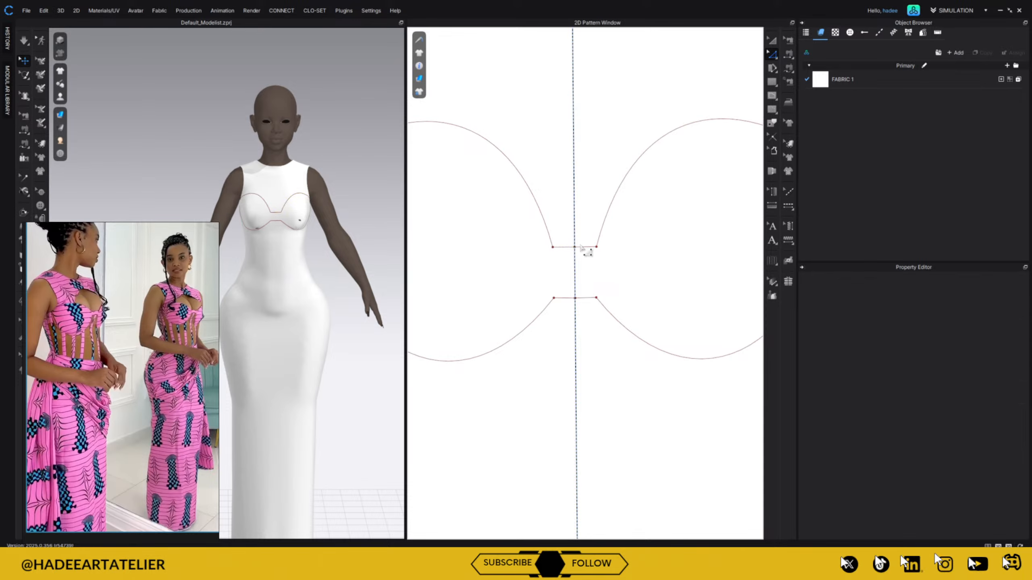
{"action": "left_click", "coordinate": [585, 248]}
{"action": "left_click", "coordinate": [623, 215]}
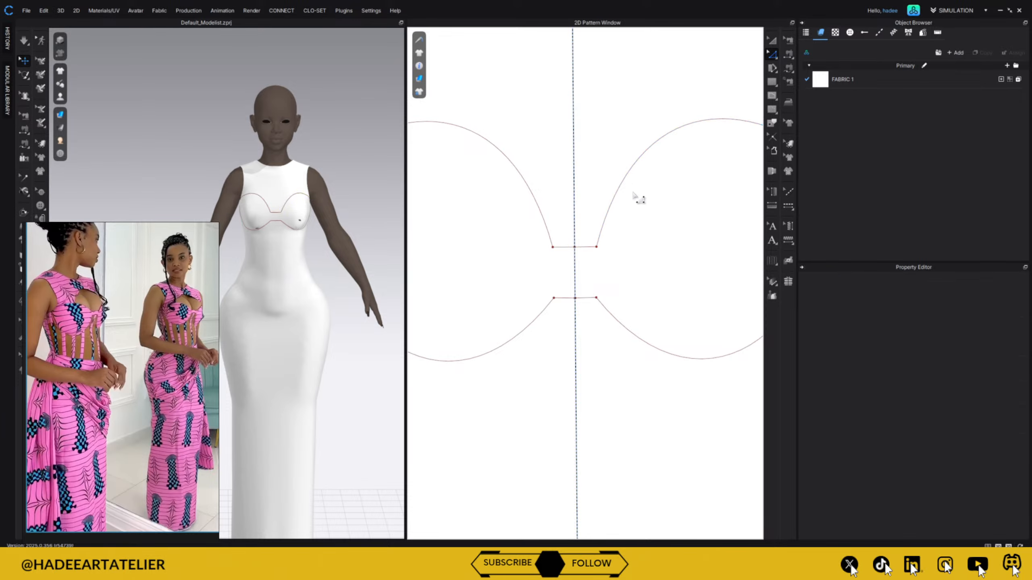
{"action": "scroll", "coordinate": [638, 198], "scroll_direction": "down", "scroll_amount": 4}
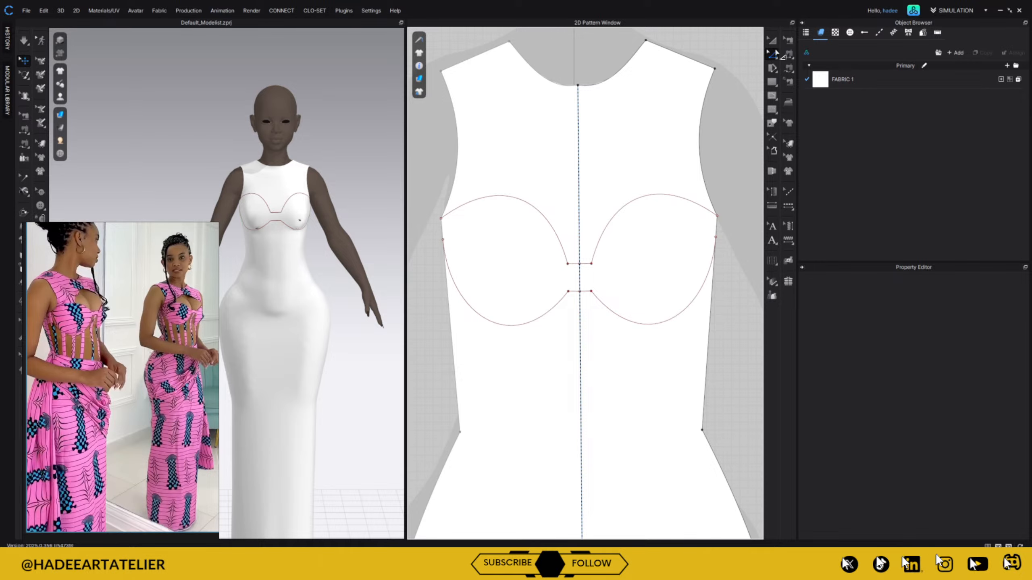
{"action": "right_click", "coordinate": [772, 42]}
{"action": "left_click", "coordinate": [801, 48]}
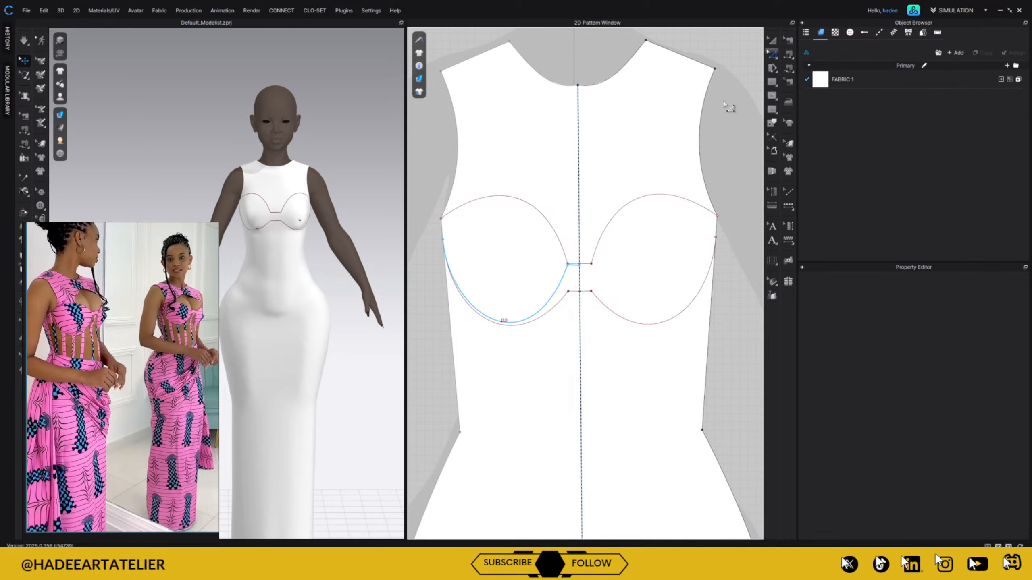
{"action": "middle_click_drag", "start_coordinate": [730, 106], "coordinate": [706, 137]}
{"action": "left_click", "coordinate": [774, 40]}
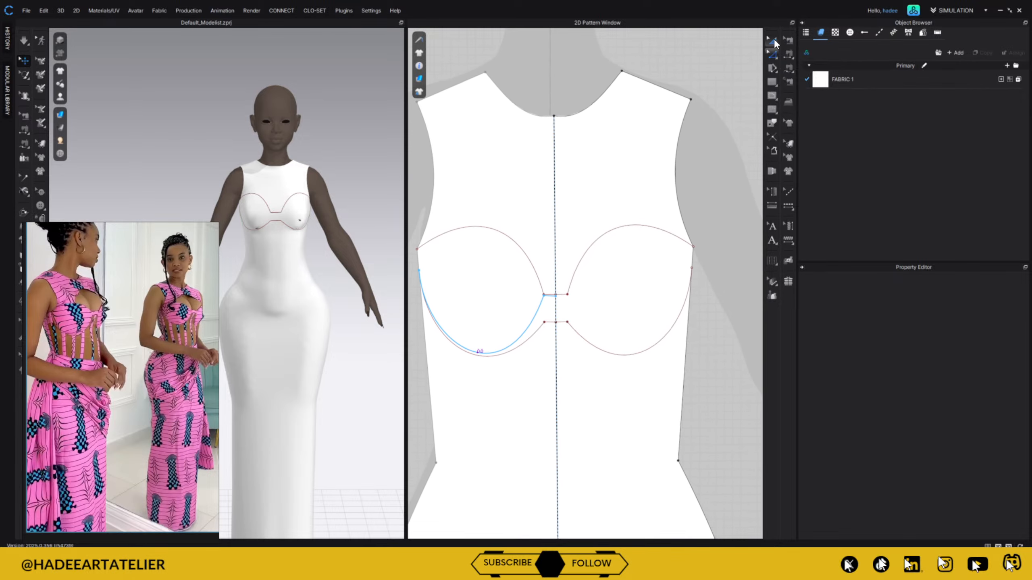
{"action": "left_click", "coordinate": [717, 170]}
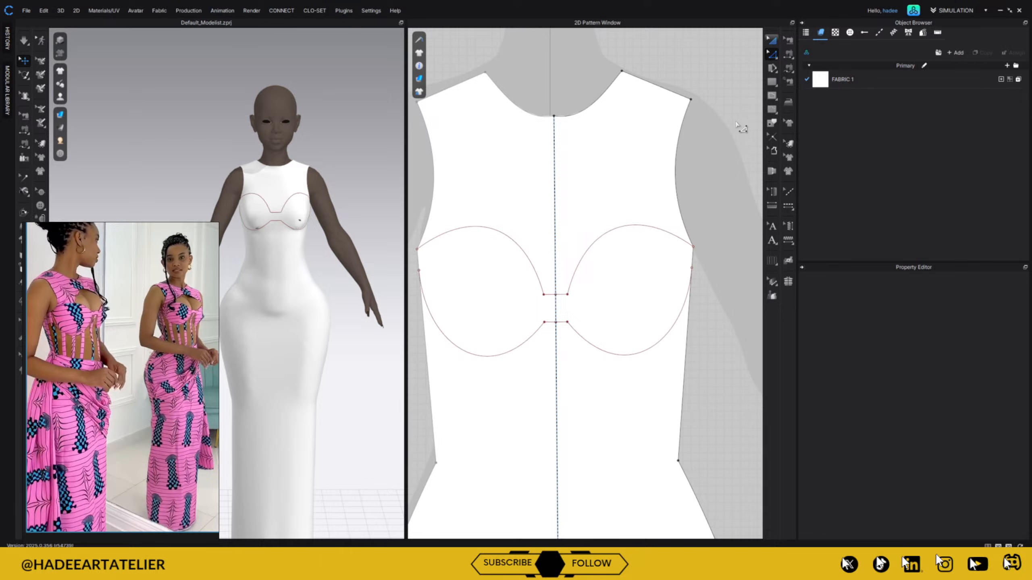
- Cut and sew the dress front along the whole upper bust line, including its centre bridge
{"action": "left_click", "coordinate": [773, 39]}
{"action": "scroll", "coordinate": [743, 150], "scroll_direction": "down", "scroll_amount": 4}
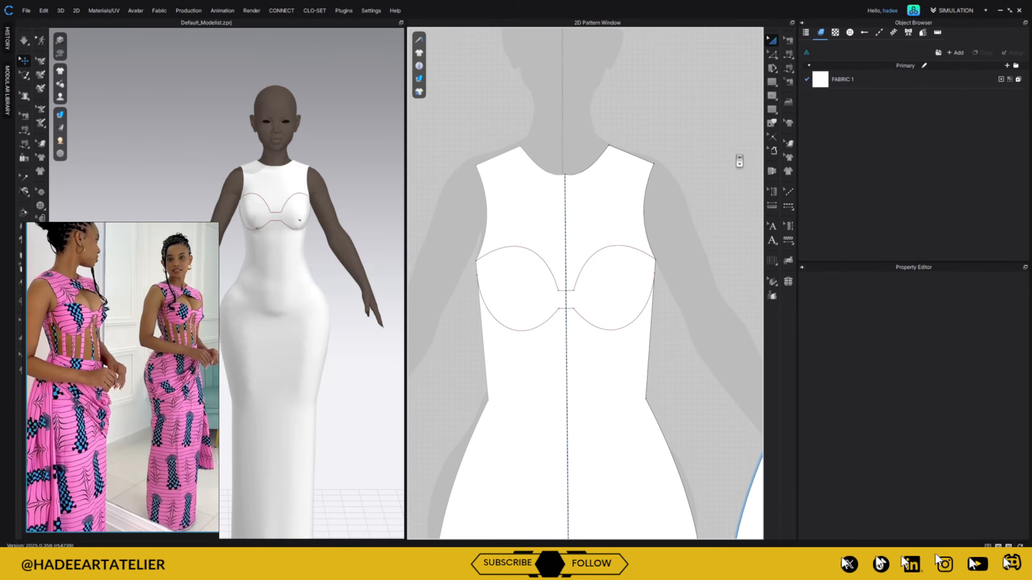
{"action": "left_click", "coordinate": [613, 247]}
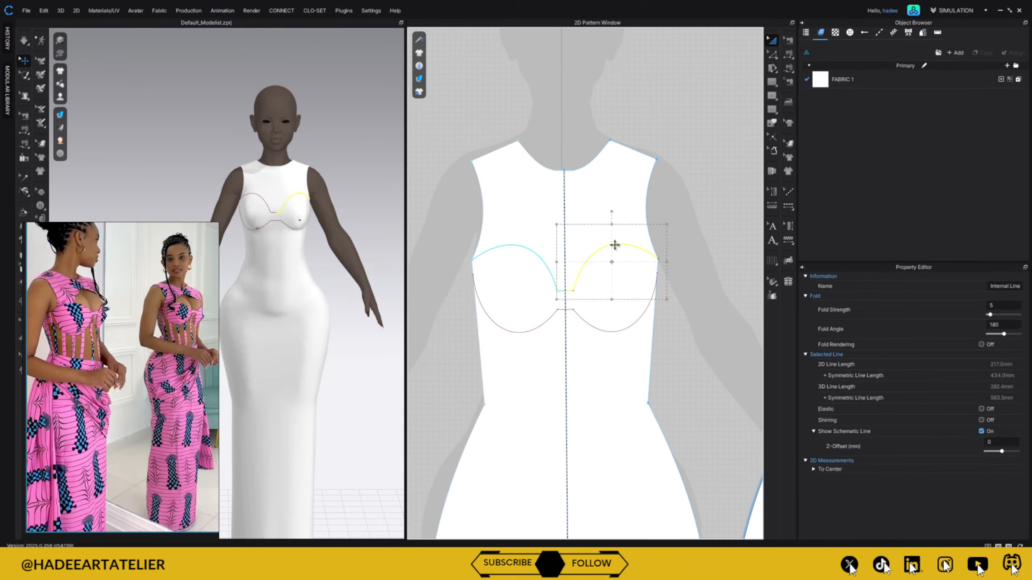
{"action": "right_click", "coordinate": [614, 246]}
{"action": "left_click", "coordinate": [657, 407]}
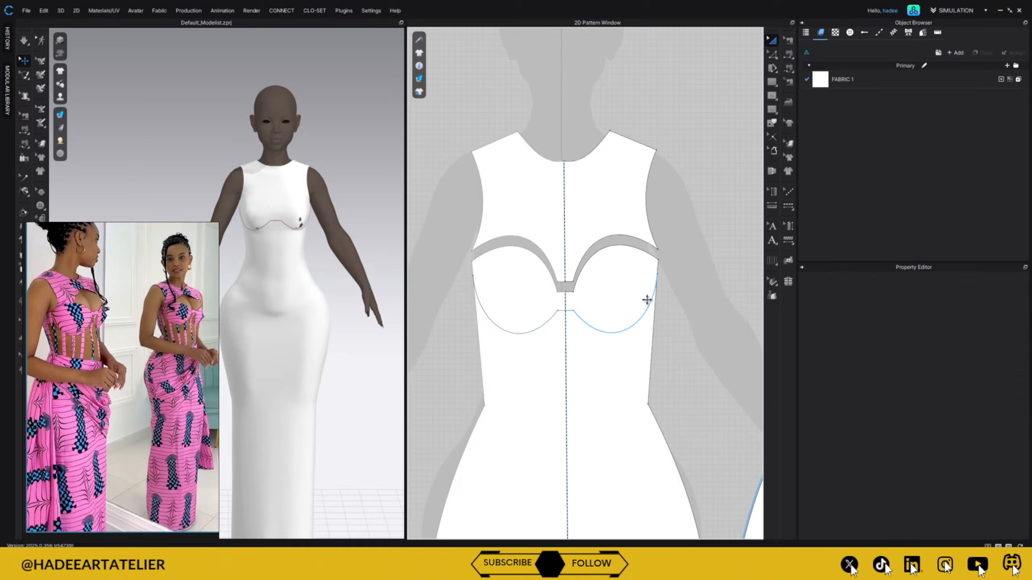
- Cut and sew the dress front along the lower bust line and simulate the garment on the avatar
{"action": "left_click", "coordinate": [610, 331]}
{"action": "right_click", "coordinate": [610, 331]}
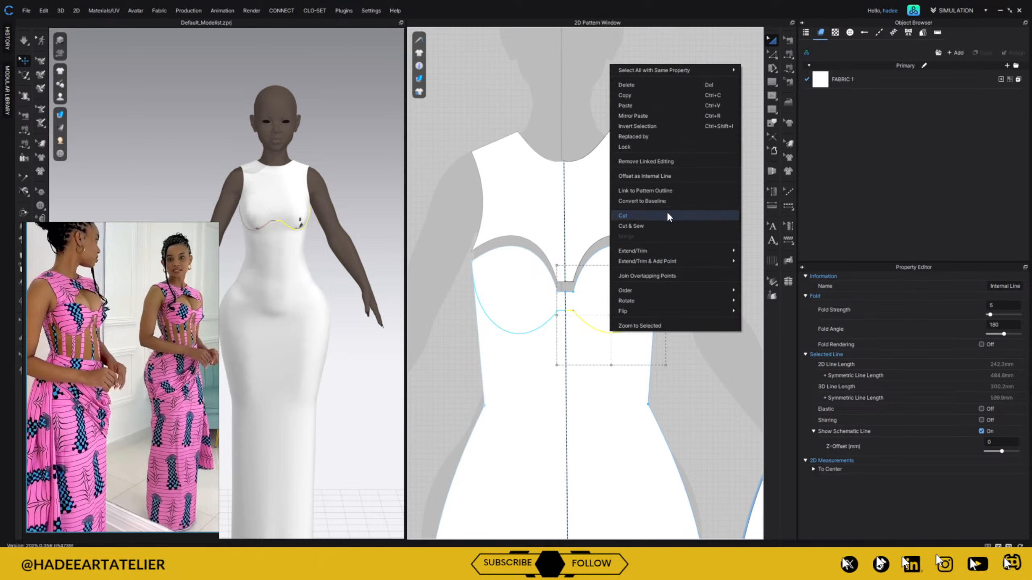
{"action": "left_click", "coordinate": [661, 226]}
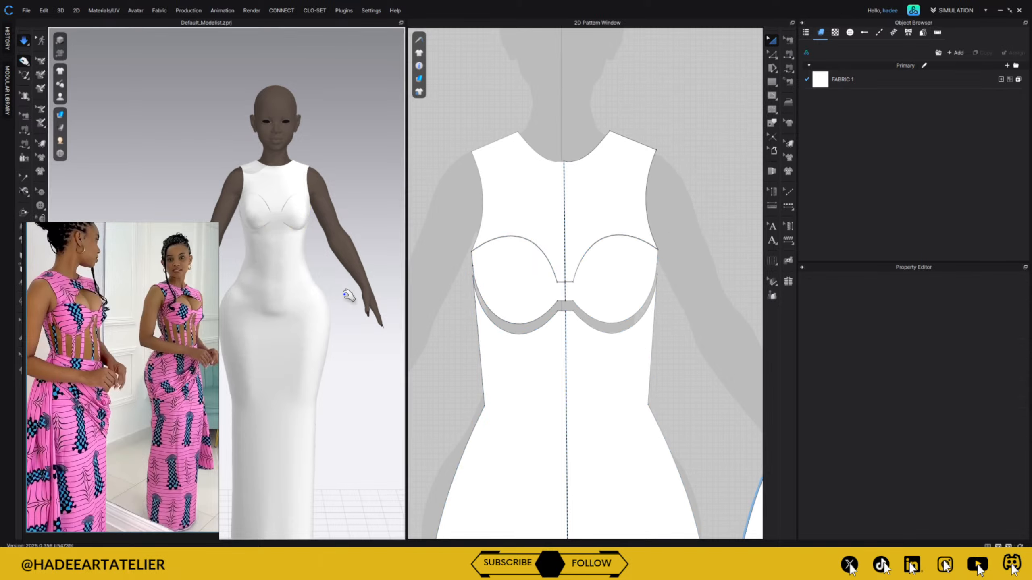
{"action": "mouse_move", "coordinate": [343, 344]}
{"action": "right_mouse_down"}
{"action": "mouse_move", "coordinate": [389, 341]}
{"action": "mouse_move", "coordinate": [314, 295]}
{"action": "mouse_move", "coordinate": [426, 348]}
{"action": "mouse_move", "coordinate": [333, 355]}
{"action": "mouse_move", "coordinate": [334, 338]}
{"action": "mouse_move", "coordinate": [281, 351]}
{"action": "mouse_move", "coordinate": [293, 337]}
{"action": "mouse_move", "coordinate": [366, 334]}
{"action": "mouse_move", "coordinate": [351, 335]}
{"action": "right_mouse_up"}
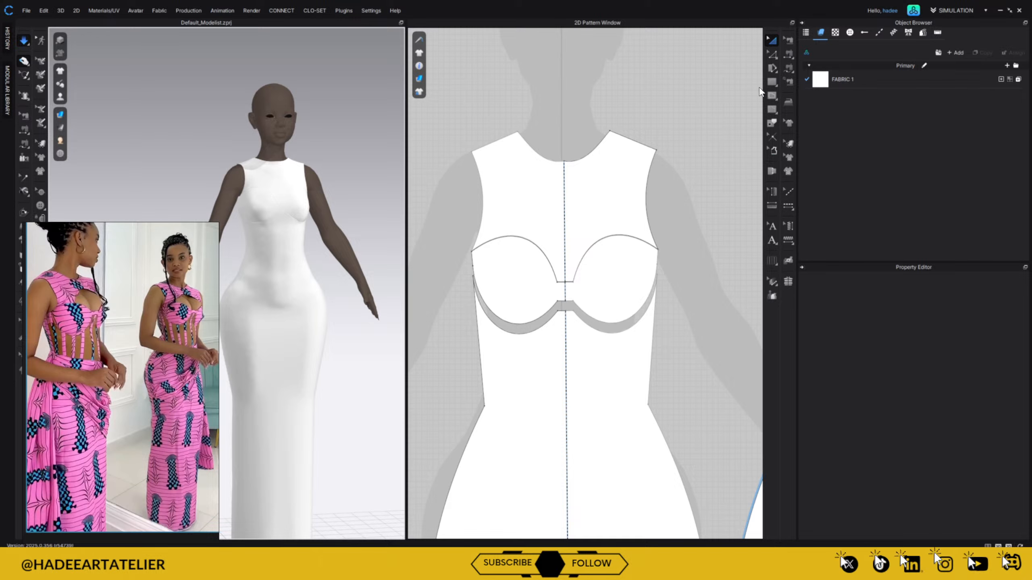
{"action": "left_click", "coordinate": [771, 95]}
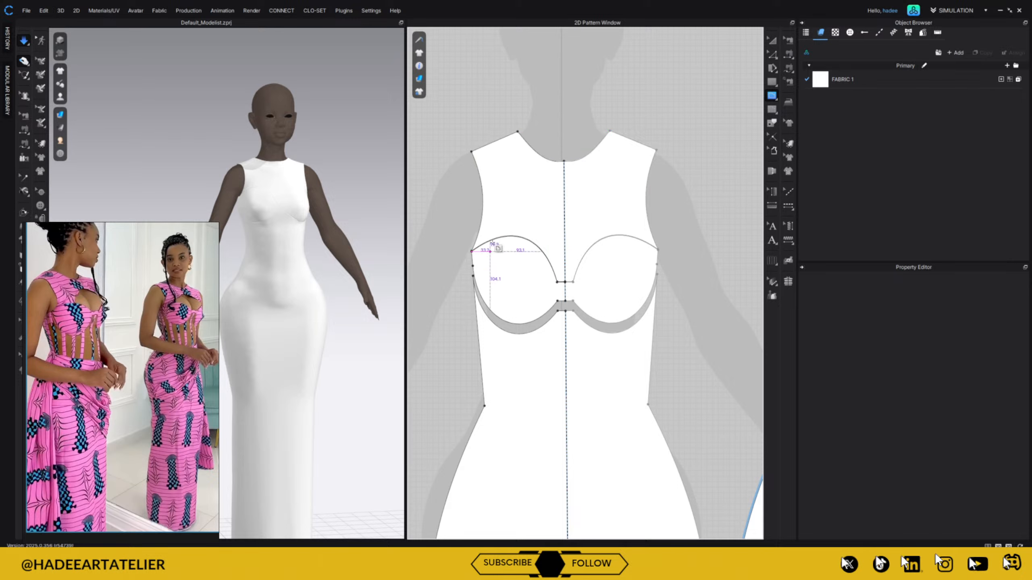
{"action": "key", "text": "a"}
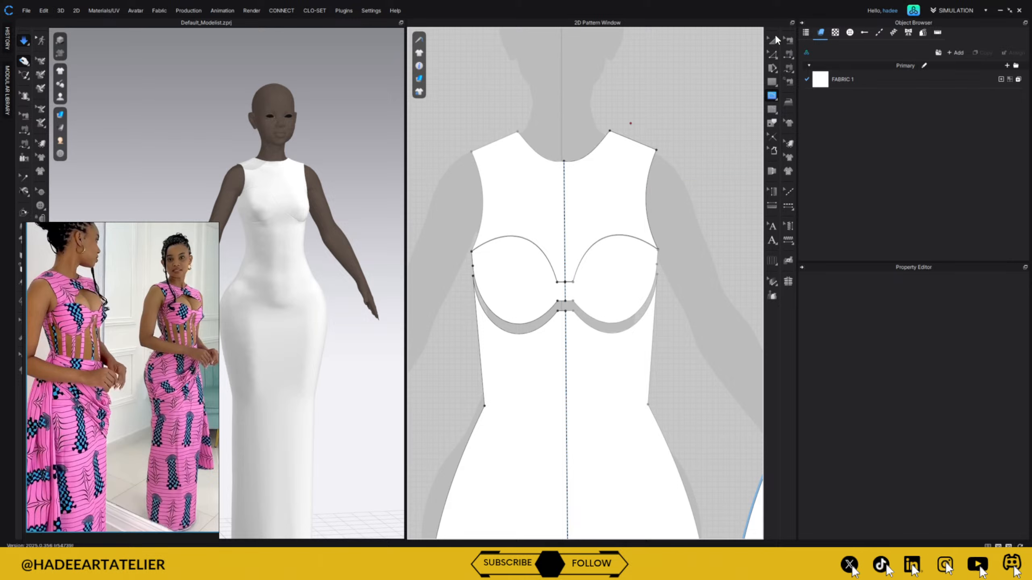
- Move the yoke up off the bust cups and draw a symmetric internal arch between its lower curves, peaking about 56 mm below the neckline
{"action": "left_click_drag", "start_coordinate": [609, 172], "coordinate": [597, 122]}
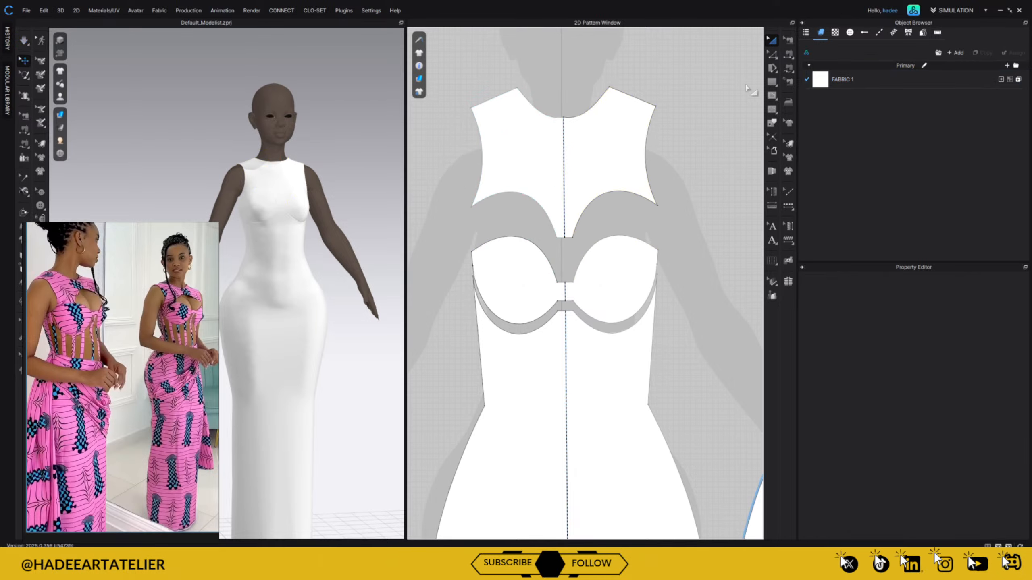
{"action": "left_click", "coordinate": [772, 95]}
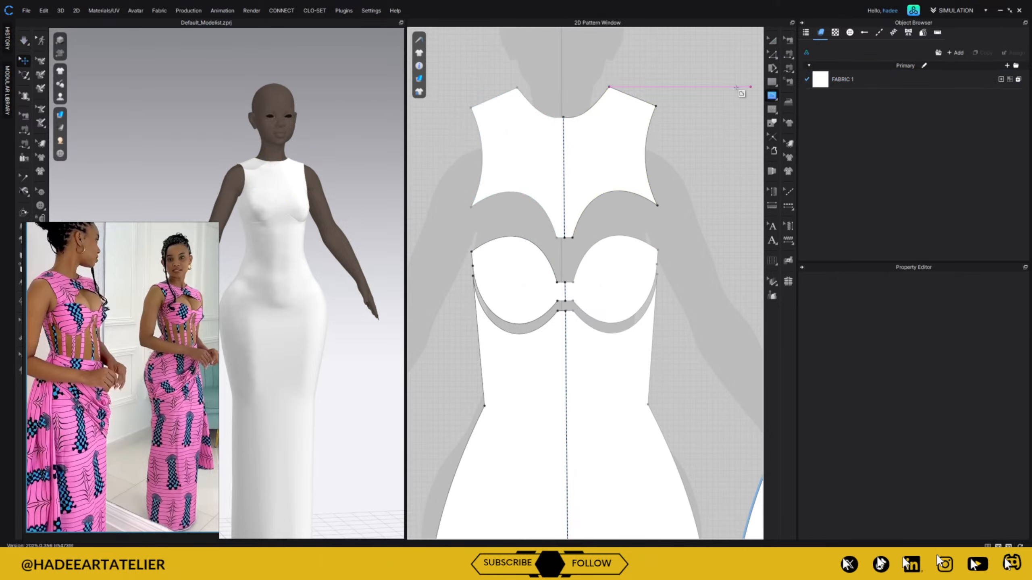
{"action": "left_click", "coordinate": [503, 190]}
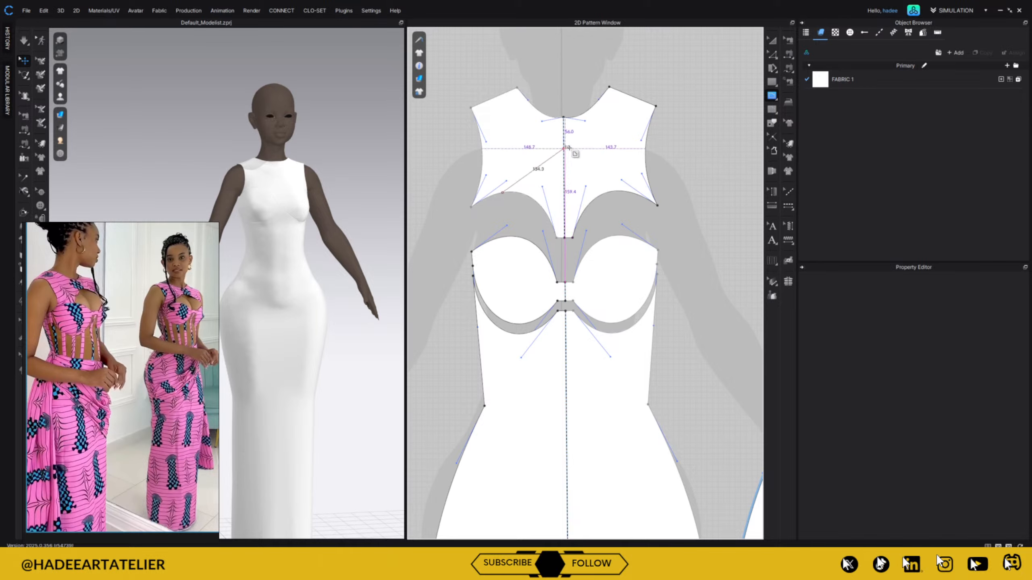
{"action": "left_click_drag", "start_coordinate": [563, 149], "coordinate": [626, 148]}
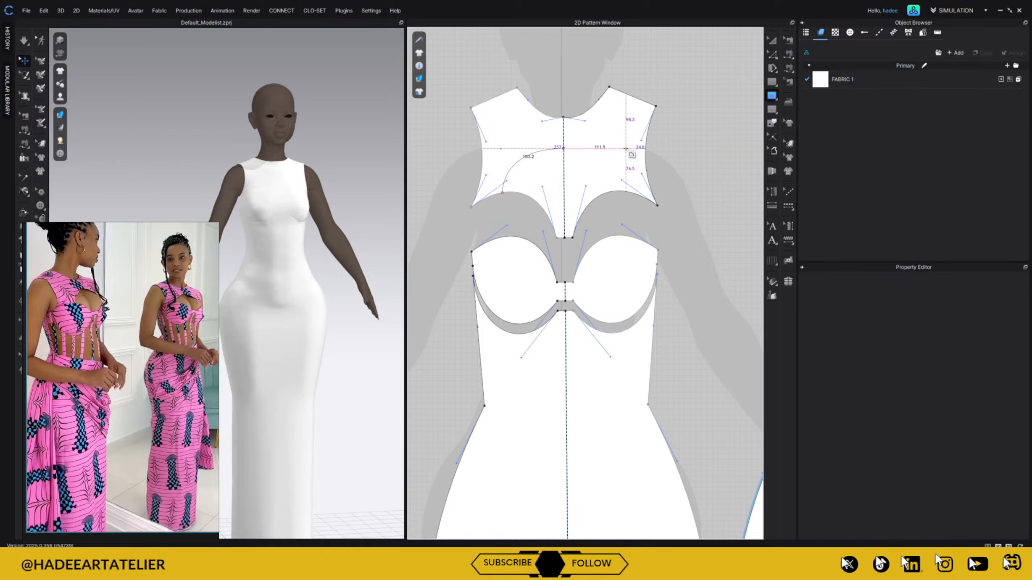
{"action": "double_click", "coordinate": [564, 149]}
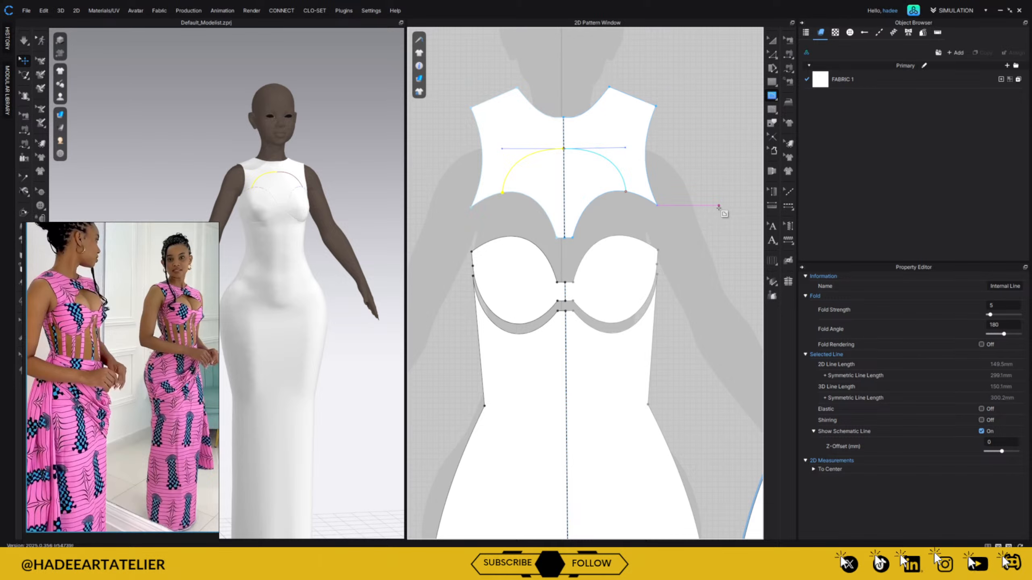
- Try to cut and sew the yoke along the arch line
{"action": "left_click", "coordinate": [773, 40]}
{"action": "right_click", "coordinate": [537, 152]}
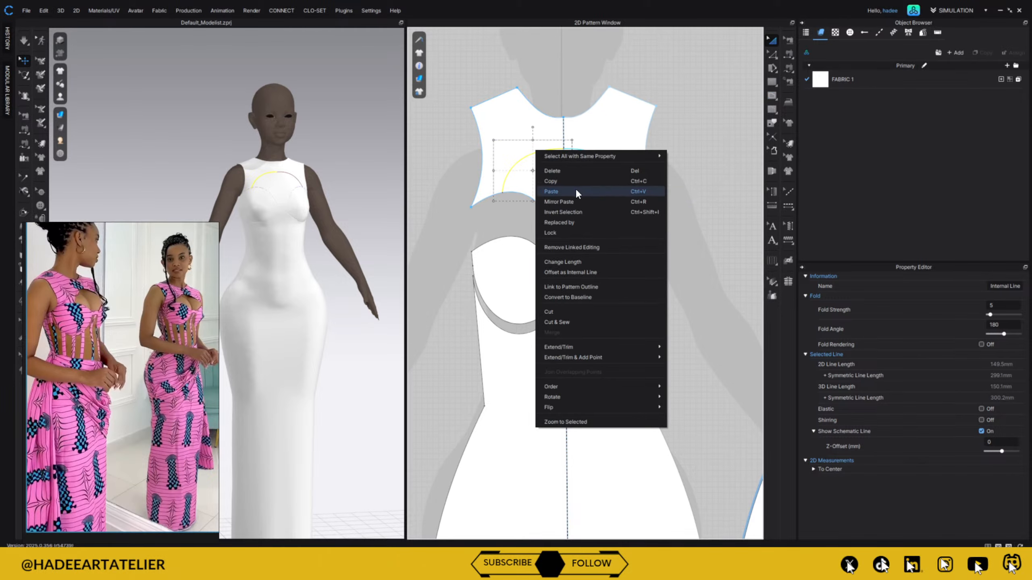
{"action": "left_click", "coordinate": [574, 321]}
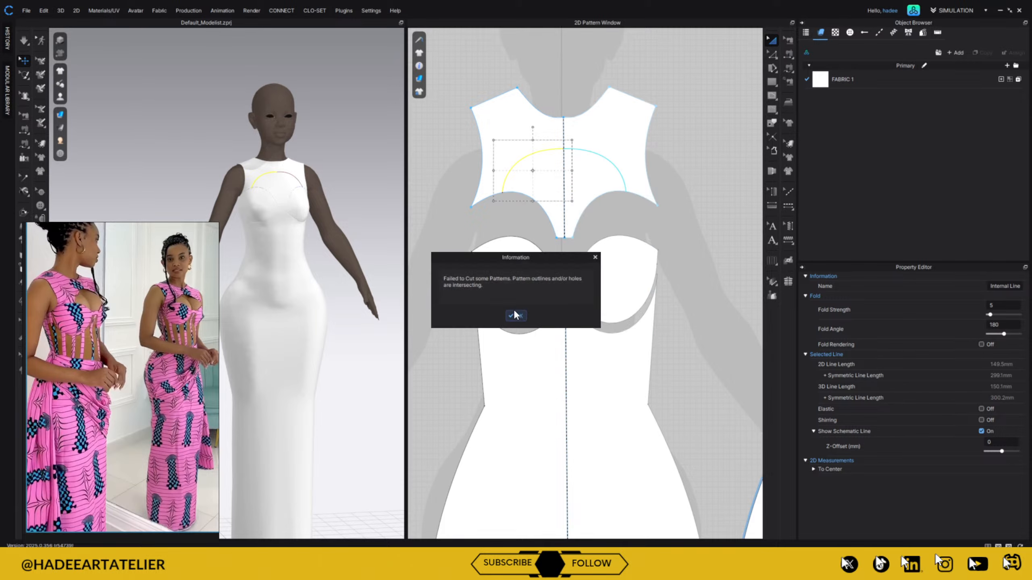
{"action": "left_click", "coordinate": [515, 316]}
{"action": "left_click", "coordinate": [674, 240]}
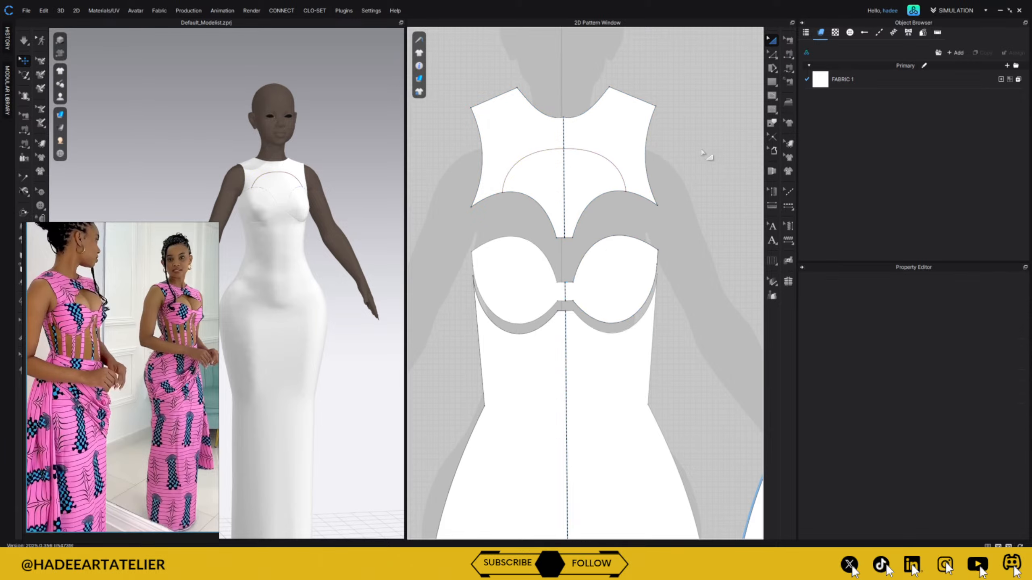
- Extend/Trim the arch's end point on the yoke's lower curve to the pattern outline
{"action": "key", "text": "z"}
{"action": "left_click", "coordinate": [503, 192]}
{"action": "right_click", "coordinate": [503, 194]}
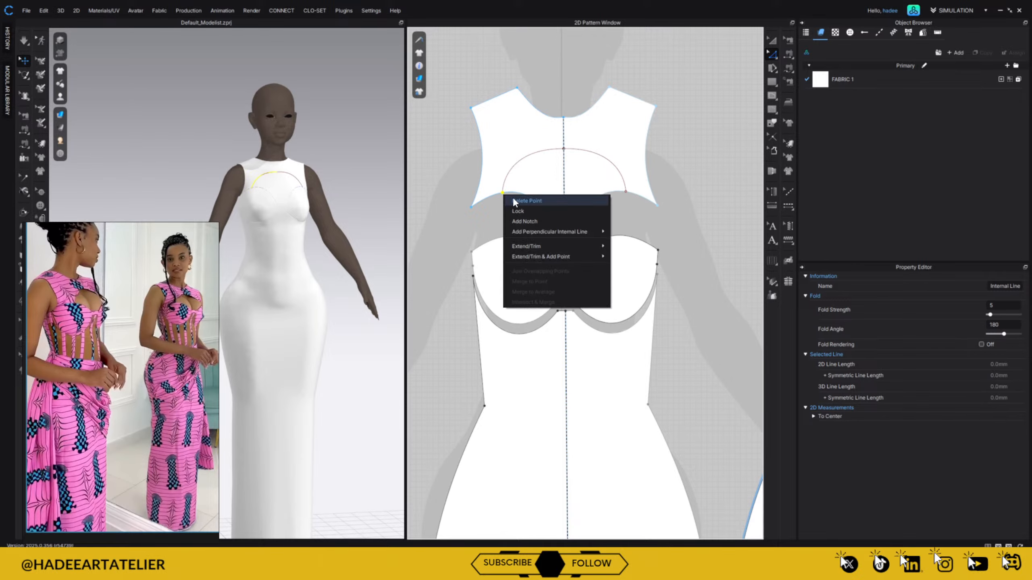
{"action": "mouse_move", "coordinate": [549, 247]}
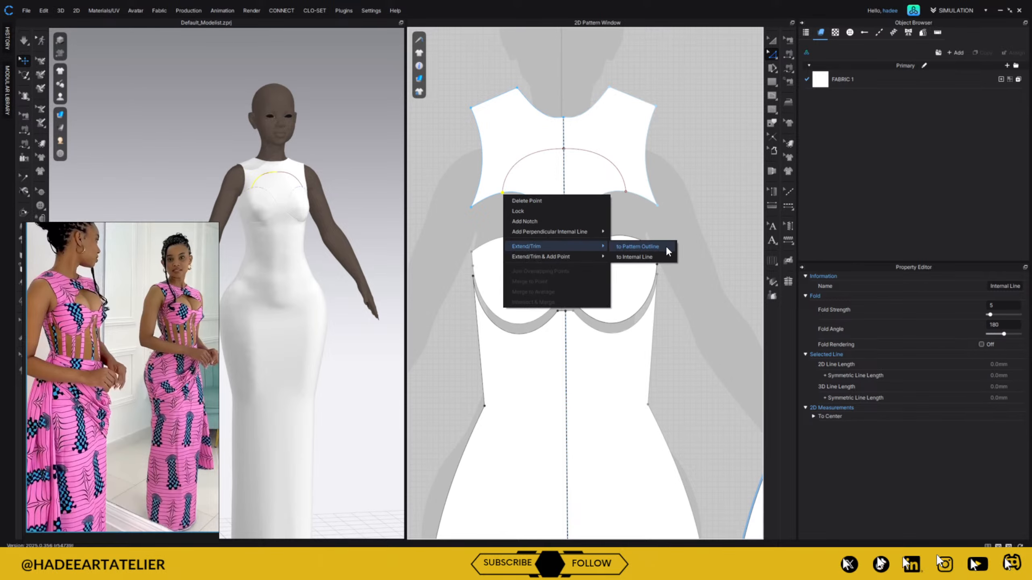
{"action": "left_click", "coordinate": [666, 247]}
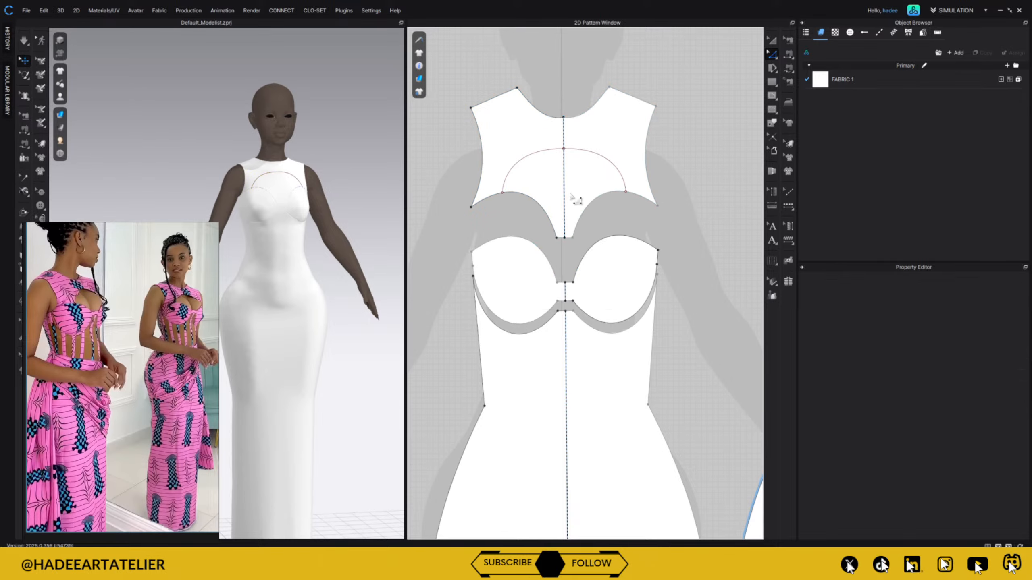
- Align the arch's centre point with the yoke's centre fold line using Edit Pattern
{"action": "scroll", "coordinate": [574, 198], "scroll_direction": "up", "scroll_amount": 4}
{"action": "right_click_drag", "start_coordinate": [601, 166], "coordinate": [691, 316]}
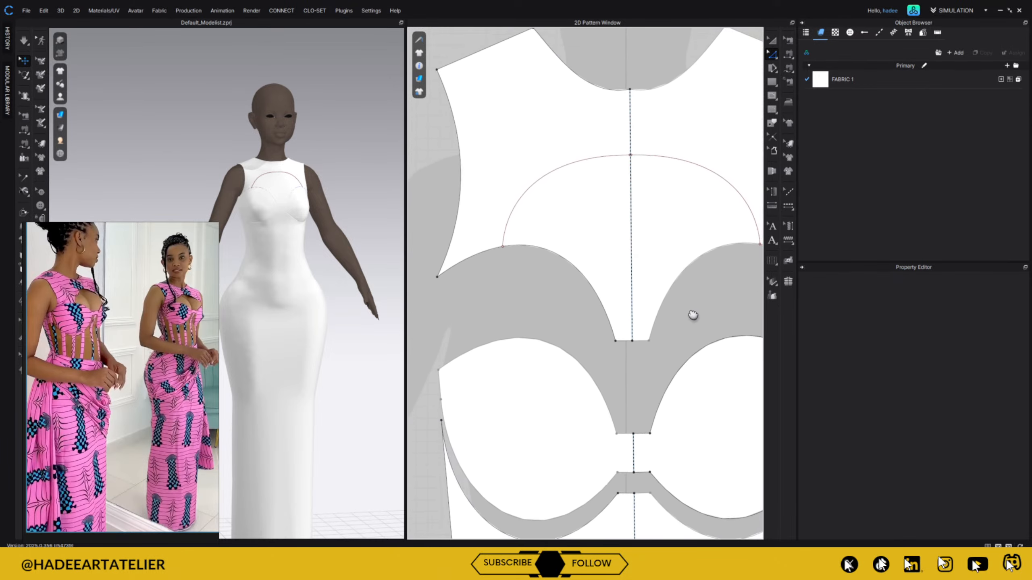
{"action": "left_click", "coordinate": [642, 164]}
{"action": "left_click", "coordinate": [646, 161]}
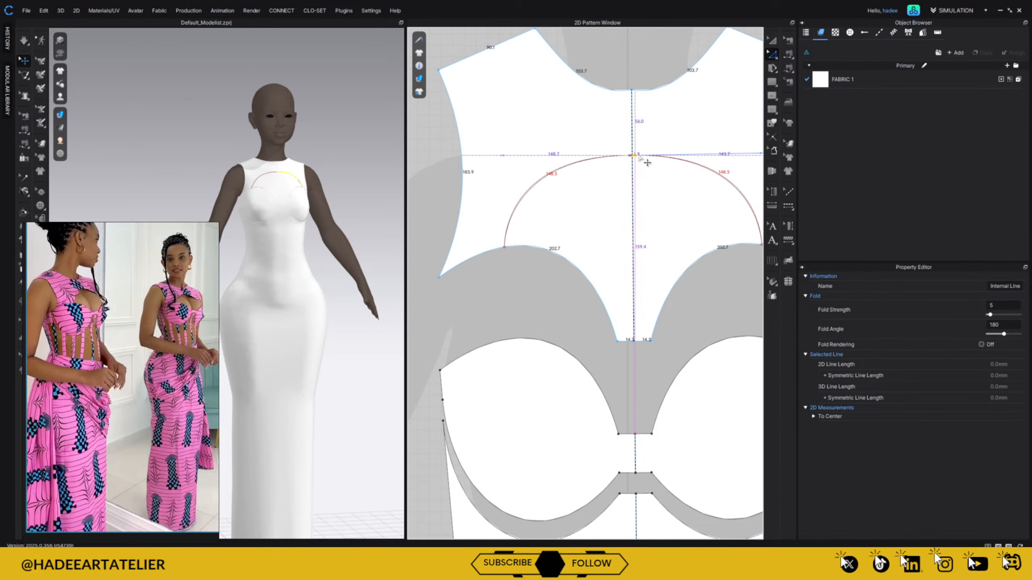
{"action": "left_click_drag", "start_coordinate": [639, 155], "coordinate": [637, 154]}
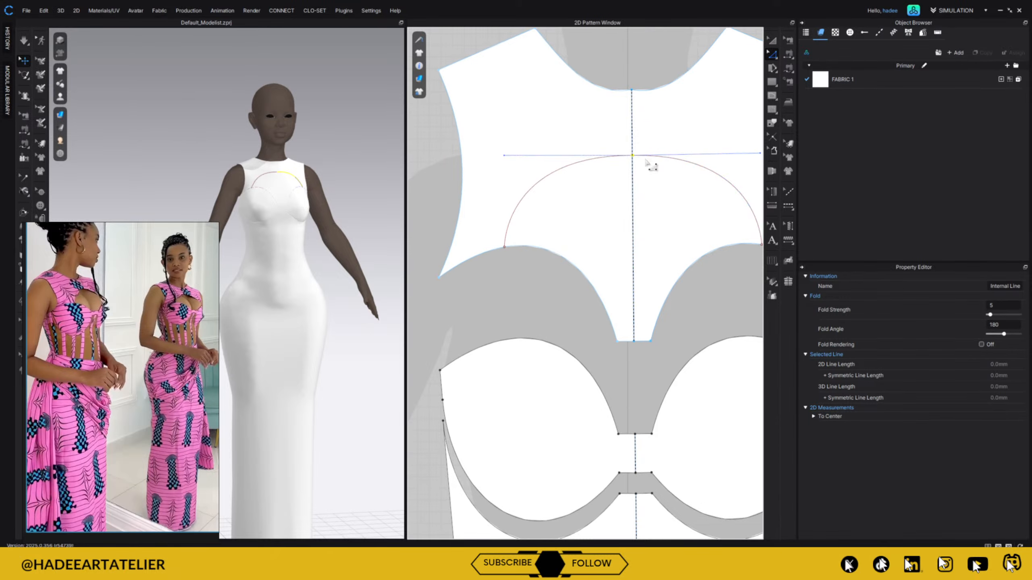
{"action": "key", "text": "Escape"}
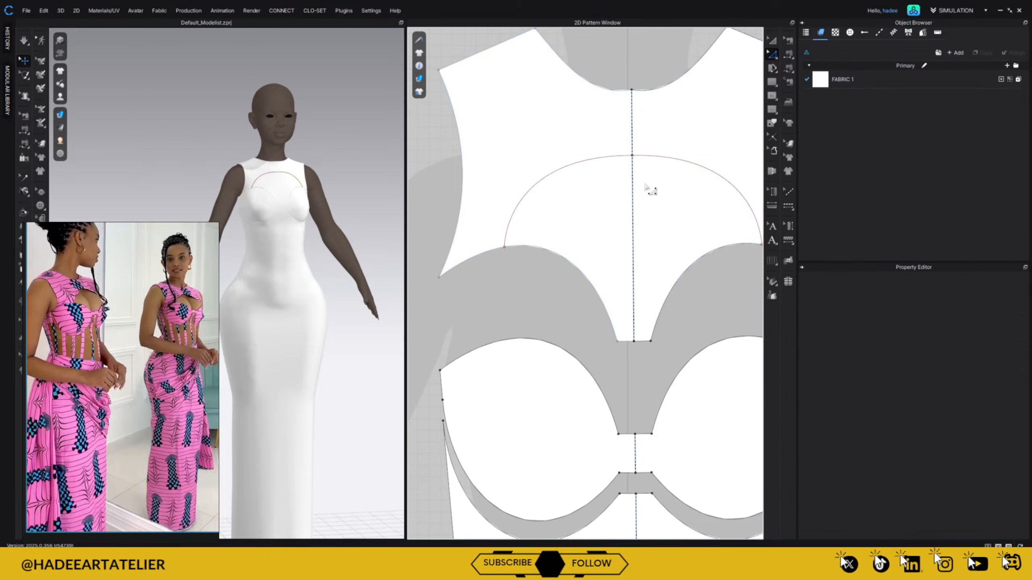
- Cut and sew the yoke along the arch to separate the keyhole piece above the bust
{"action": "left_click", "coordinate": [527, 200]}
{"action": "right_click", "coordinate": [527, 199]}
{"action": "key", "text": "Escape"}
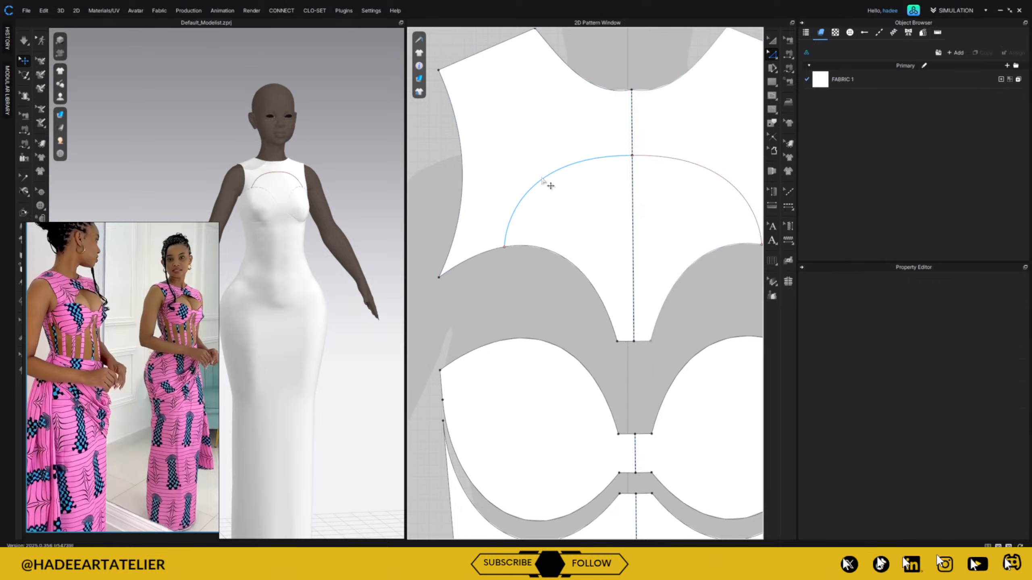
{"action": "left_click", "coordinate": [546, 184]}
{"action": "right_click", "coordinate": [544, 181]}
{"action": "left_click", "coordinate": [591, 342]}
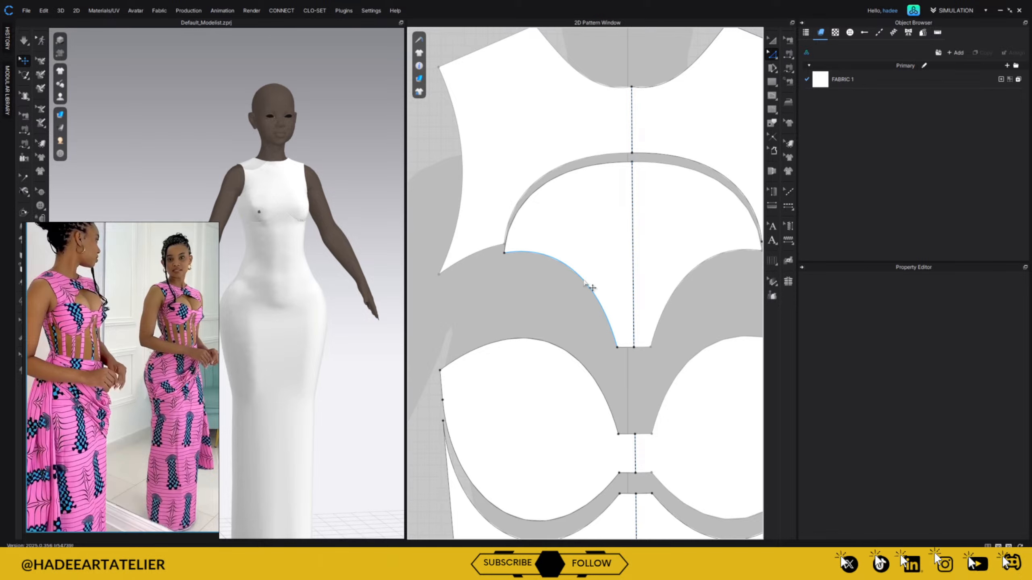
- Duplicate FABRIC 1 and assign the copy to the keyhole piece between the arch and the bust cups
{"action": "scroll", "coordinate": [627, 256], "scroll_direction": "down", "scroll_amount": 8}
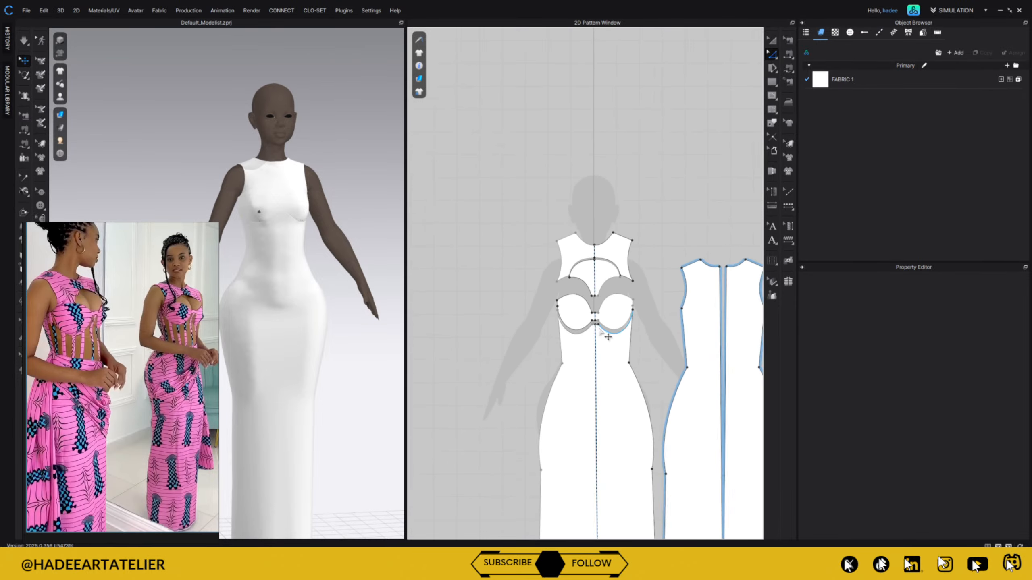
{"action": "middle_click_drag", "start_coordinate": [661, 228], "coordinate": [604, 151]}
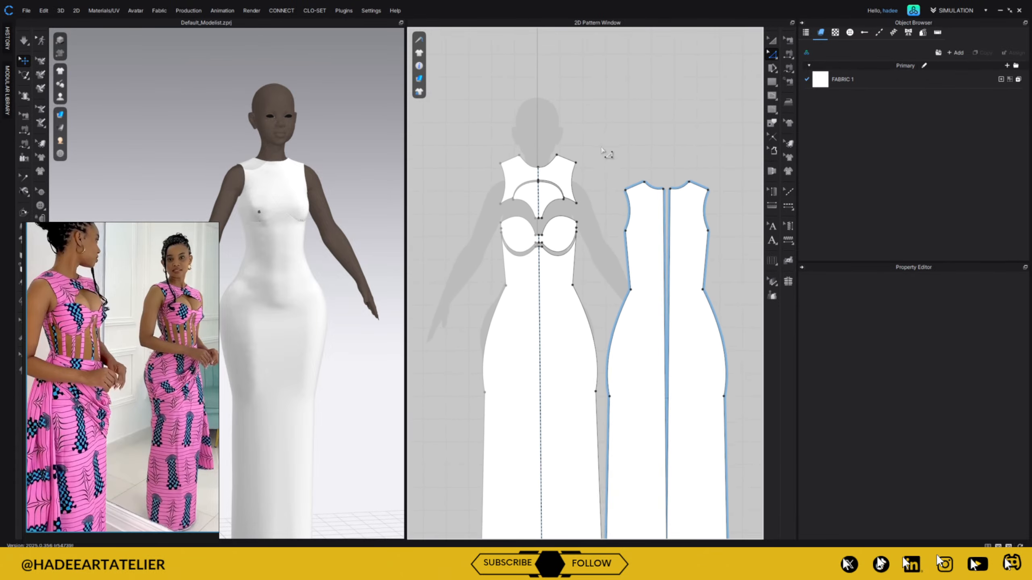
{"action": "left_click", "coordinate": [772, 39]}
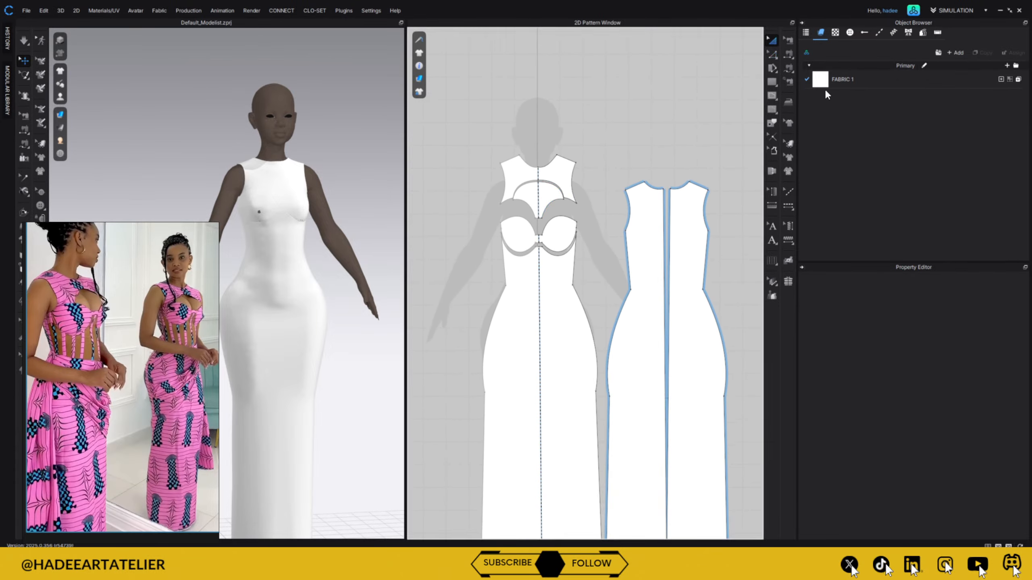
{"action": "left_click", "coordinate": [867, 87]}
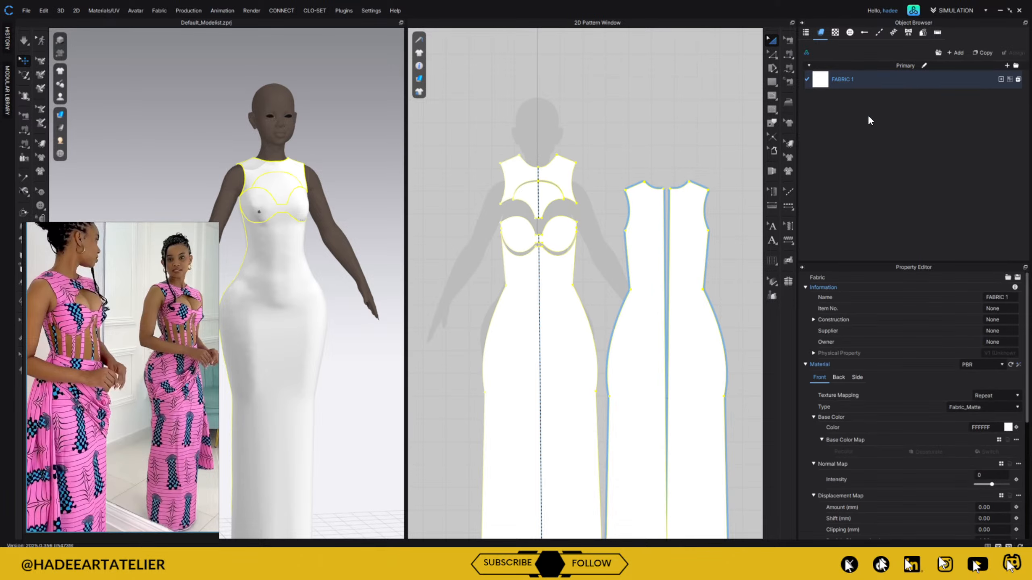
{"action": "left_click", "coordinate": [983, 53]}
{"action": "left_click", "coordinate": [546, 193]}
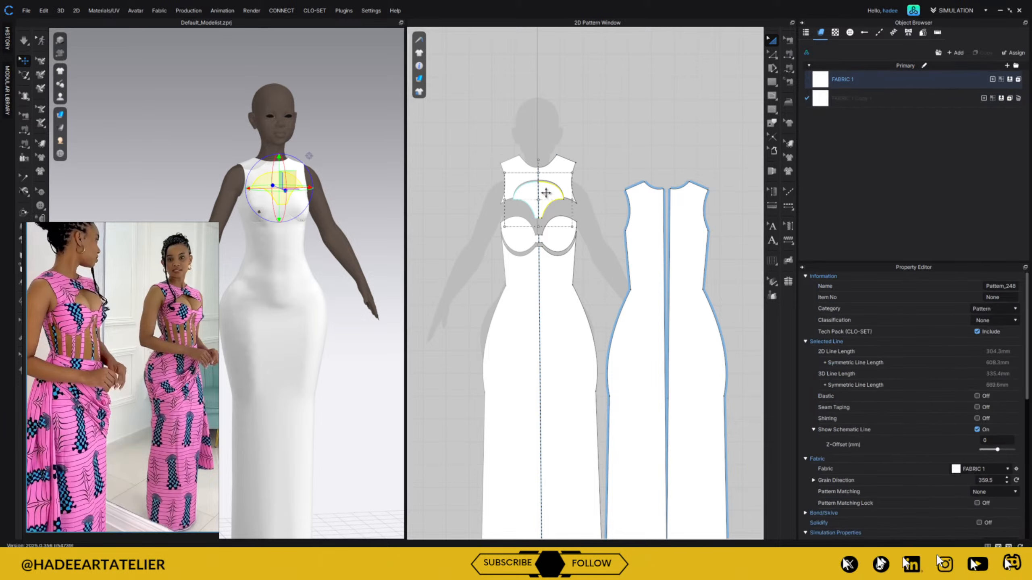
{"action": "left_click", "coordinate": [1001, 98]}
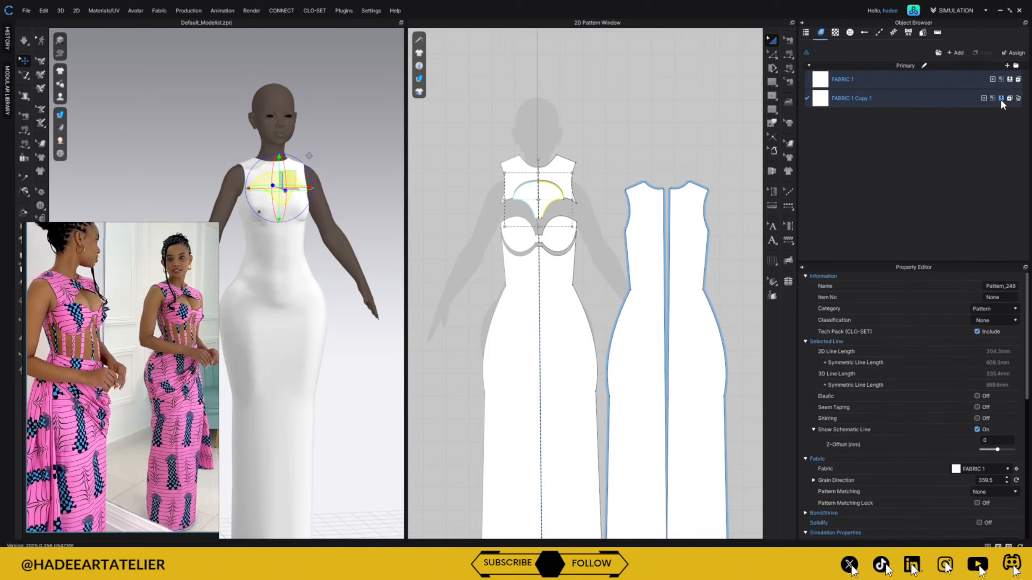
{"action": "left_click", "coordinate": [934, 98]}
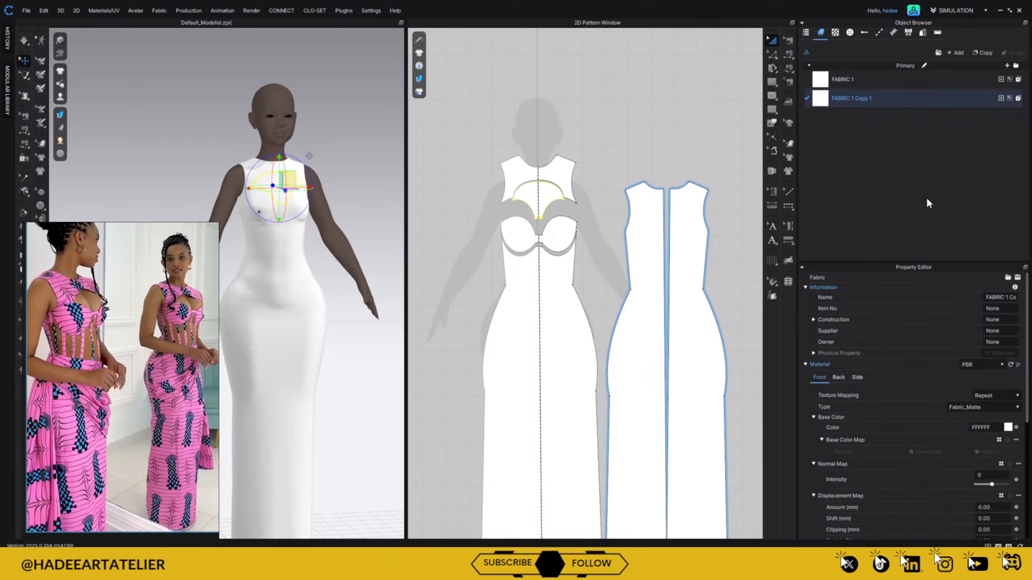
- Set the opacity of FABRIC 1 Copy 1 to 0
{"action": "left_click_drag", "start_coordinate": [1028, 361], "coordinate": [1028, 501]}
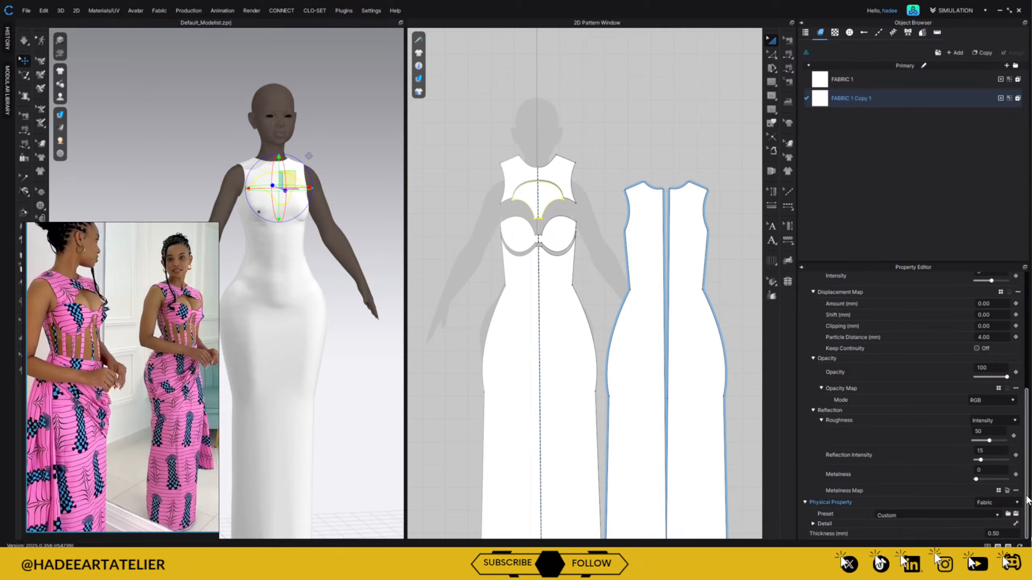
{"action": "left_click_drag", "start_coordinate": [1005, 381], "coordinate": [962, 380]}
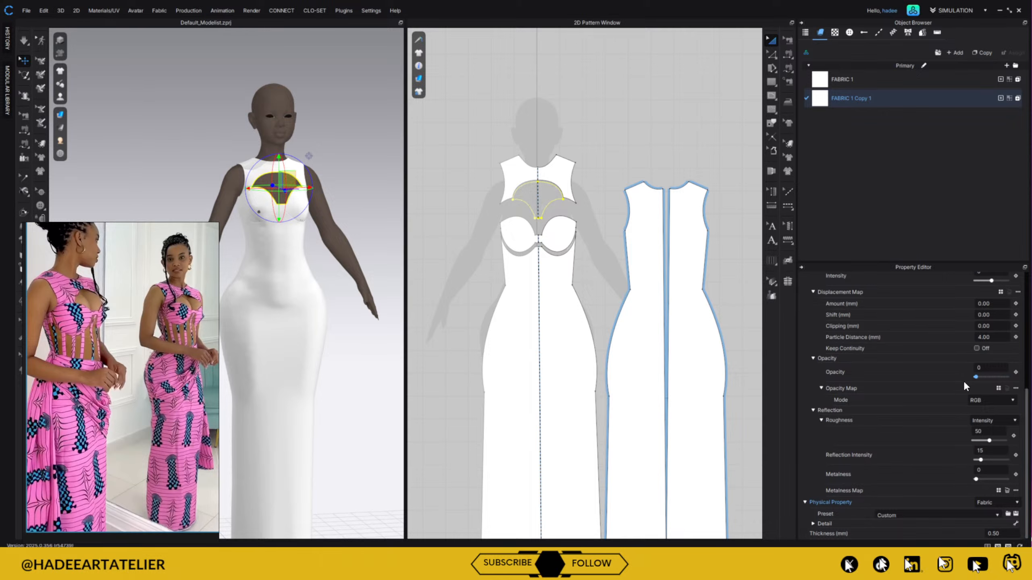
{"action": "left_click", "coordinate": [575, 133]}
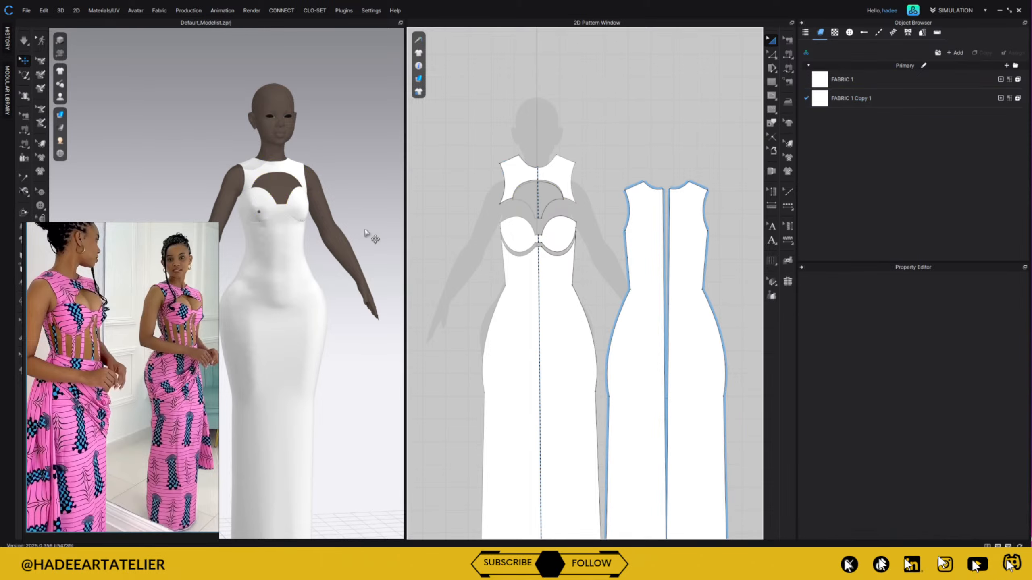
- Simulate the garment on the avatar with the transparent keyhole piece in place
{"action": "right_click_drag", "start_coordinate": [361, 197], "coordinate": [338, 189]}
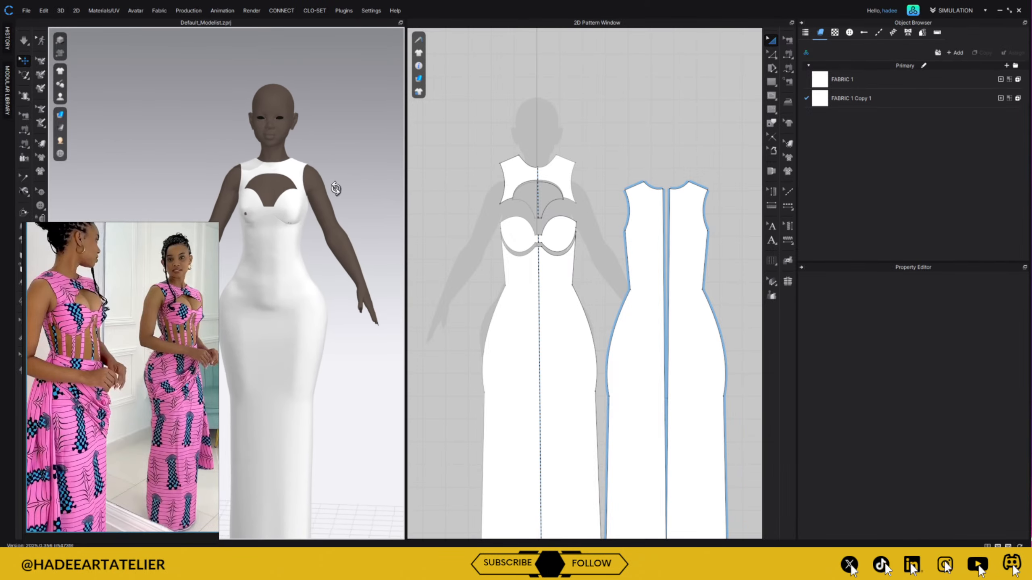
{"action": "key", "text": "space"}
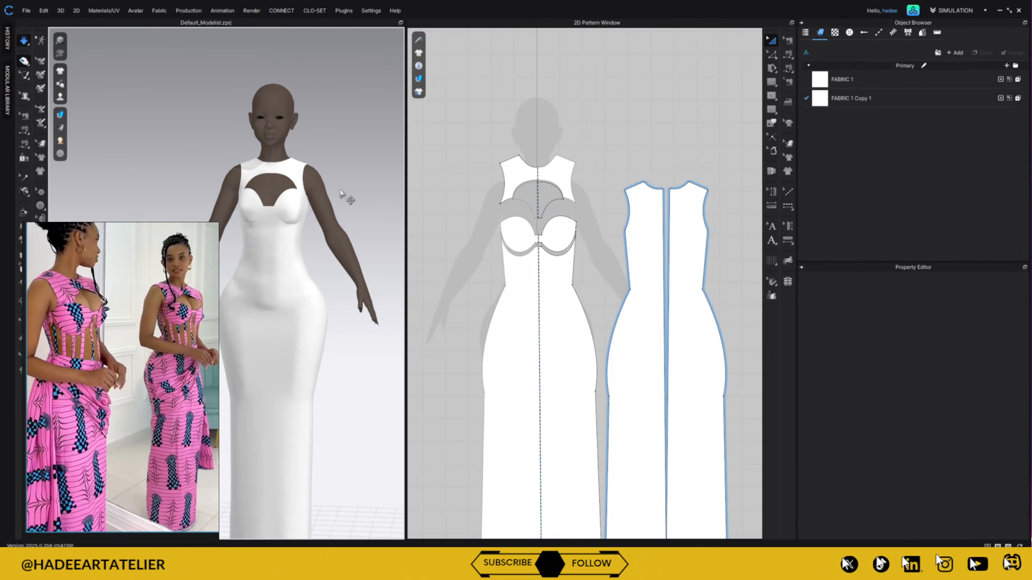
{"action": "right_click_drag", "start_coordinate": [343, 188], "coordinate": [363, 177]}
{"action": "right_click_drag", "start_coordinate": [630, 194], "coordinate": [632, 149]}
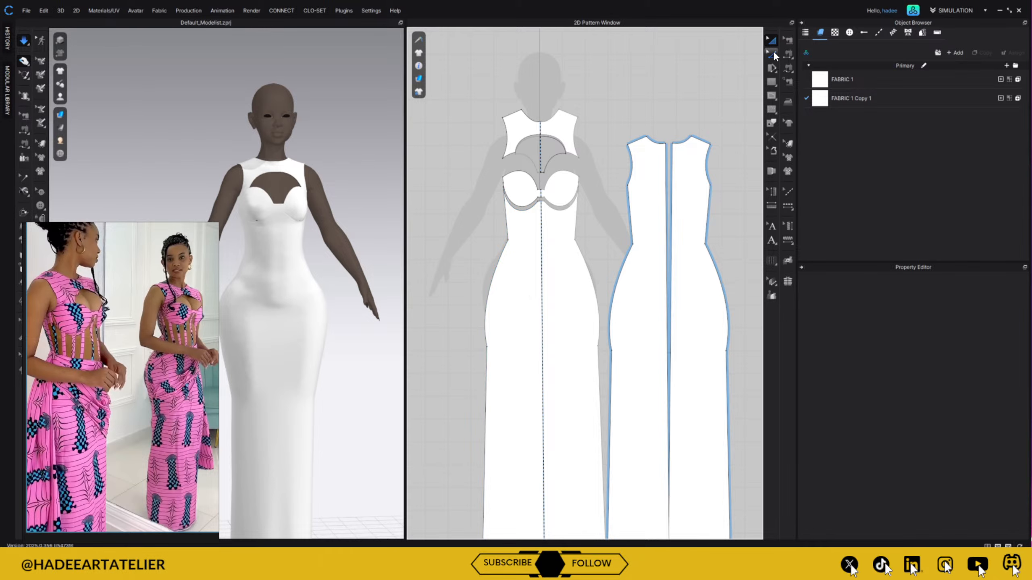
{"action": "left_click", "coordinate": [530, 221]}
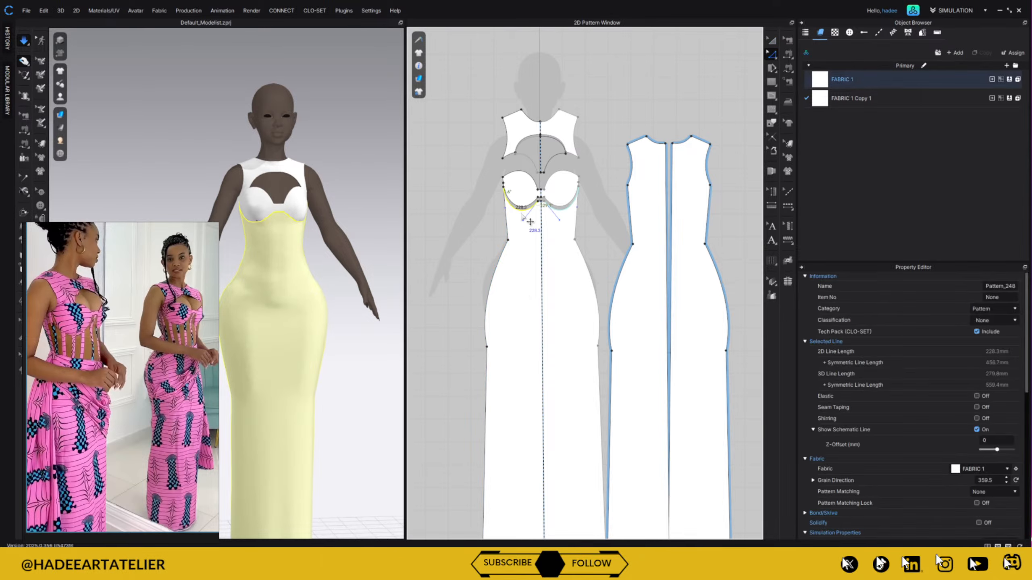
{"action": "key", "text": "a"}
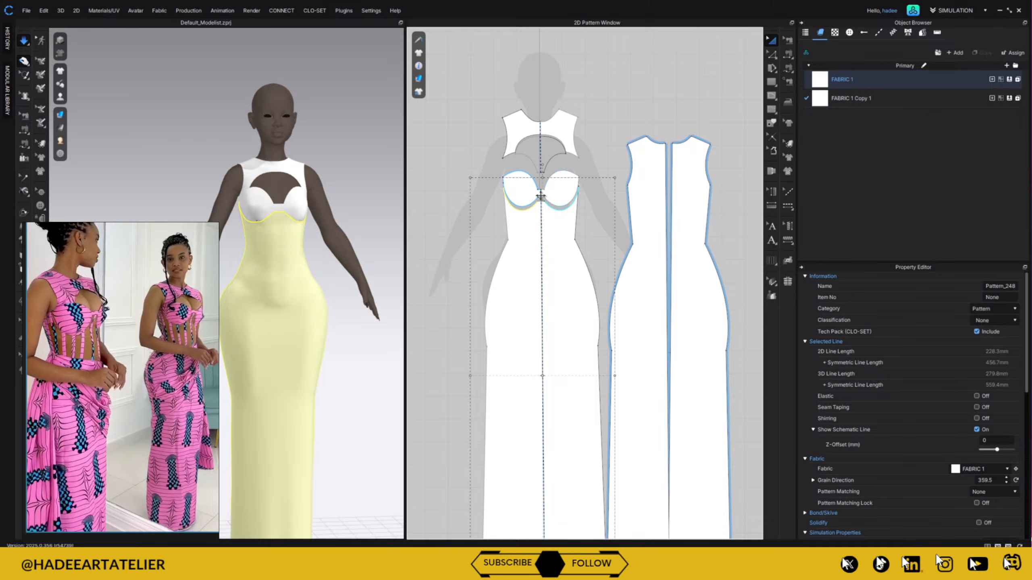
{"action": "left_click", "coordinate": [617, 154]}
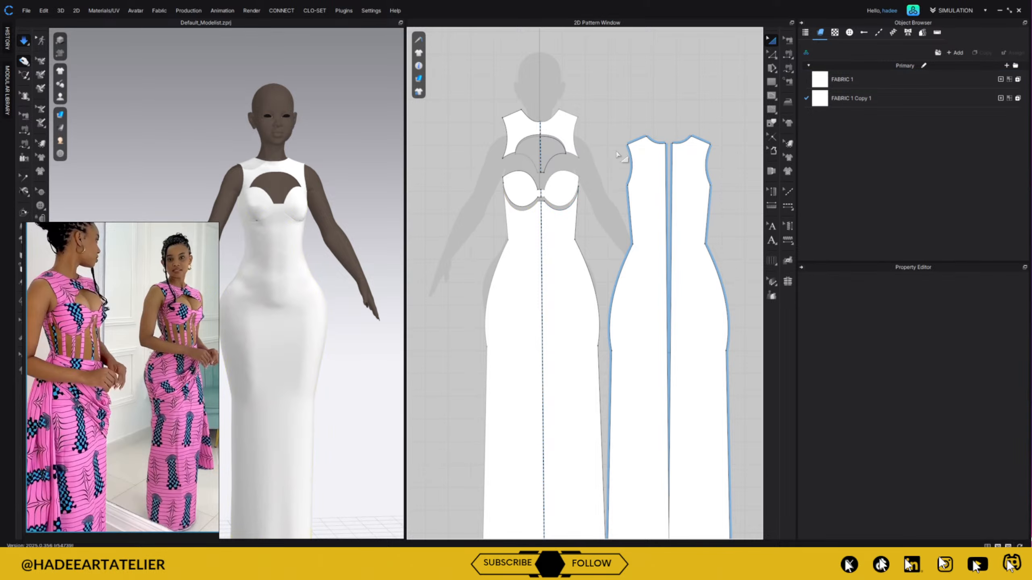
{"action": "scroll", "coordinate": [561, 187], "scroll_direction": "up", "scroll_amount": 5}
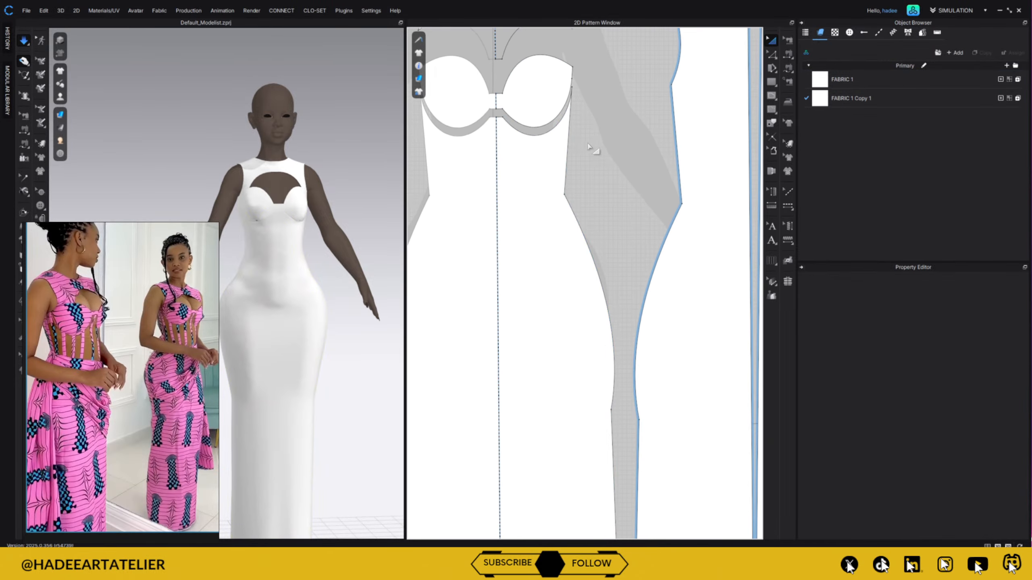
{"action": "middle_click_drag", "start_coordinate": [591, 145], "coordinate": [655, 236]}
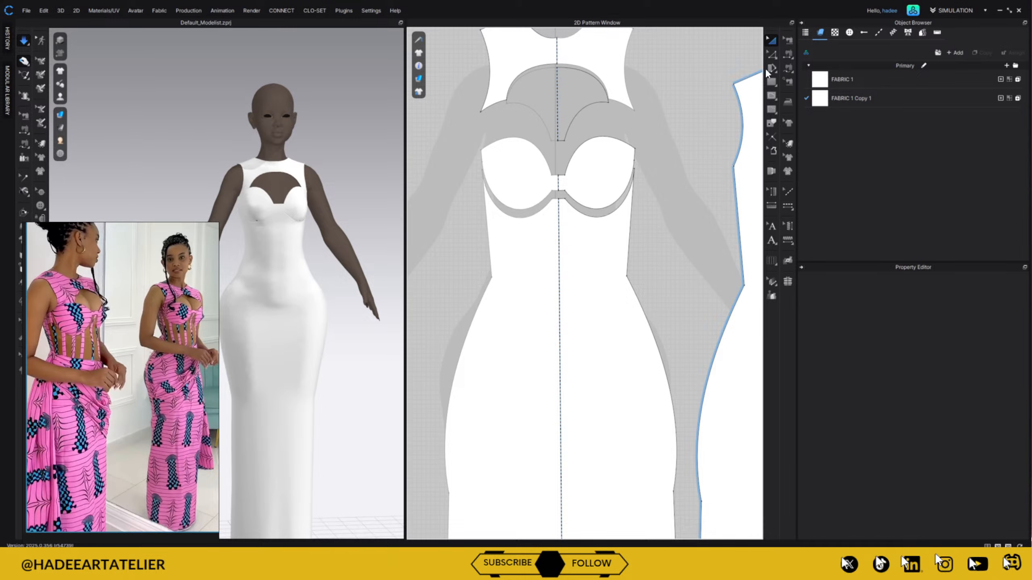
- Convert the bust cup piece's side outline point to a curve point, maintaining the existing curve
{"action": "left_click", "coordinate": [771, 54]}
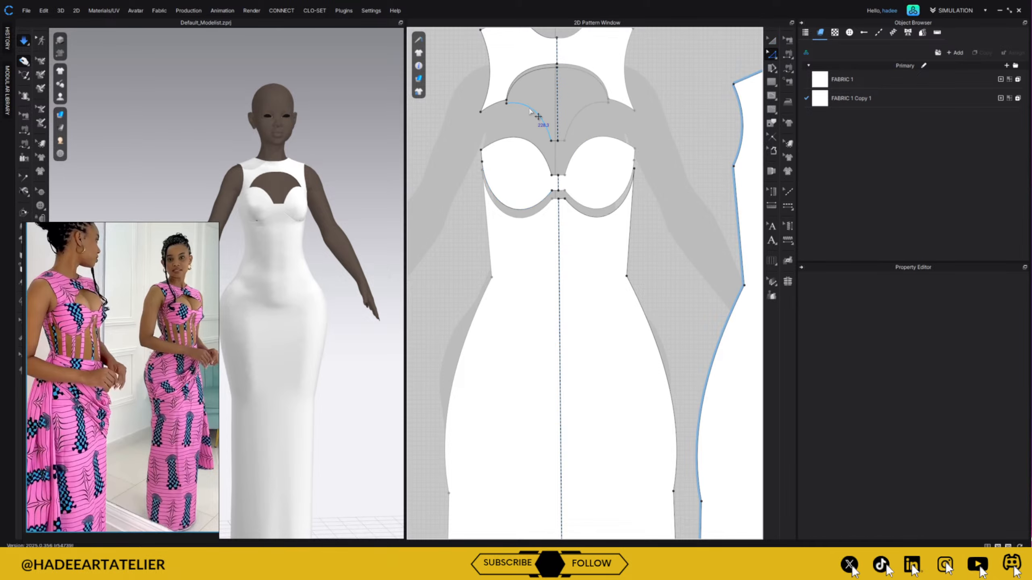
{"action": "left_click", "coordinate": [482, 161]}
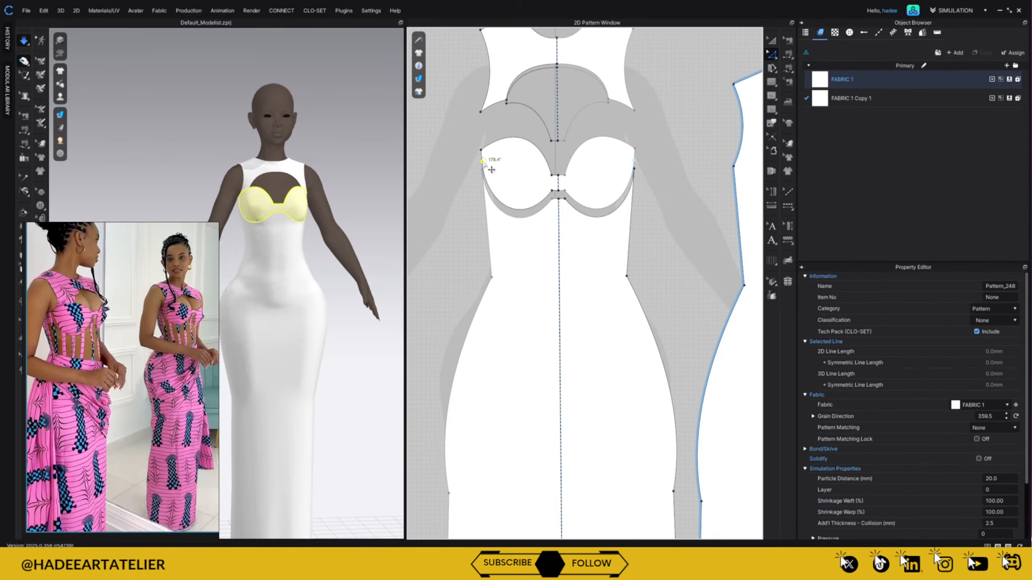
{"action": "right_click", "coordinate": [483, 161]}
{"action": "mouse_move", "coordinate": [561, 234]}
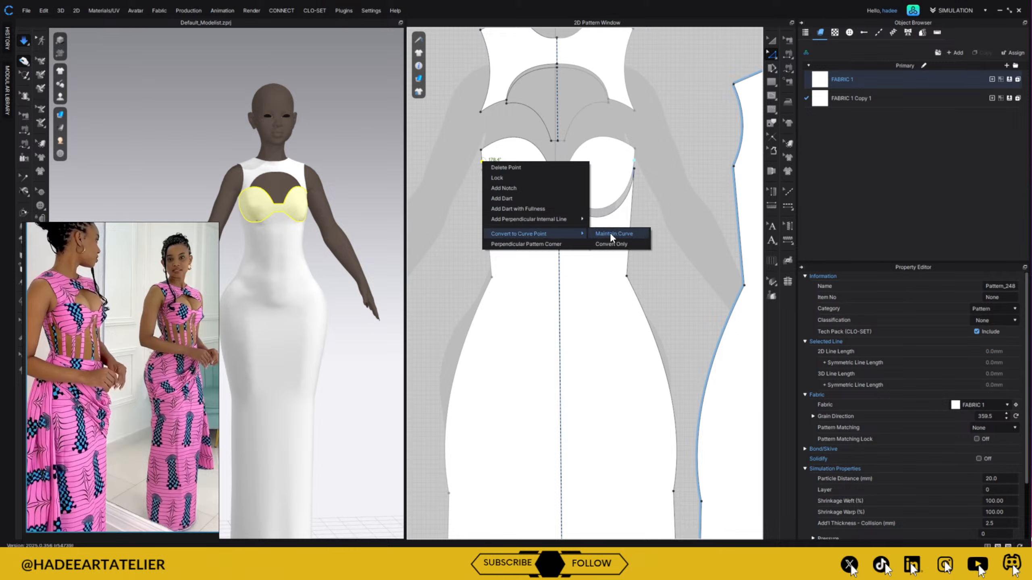
{"action": "left_click", "coordinate": [645, 234]}
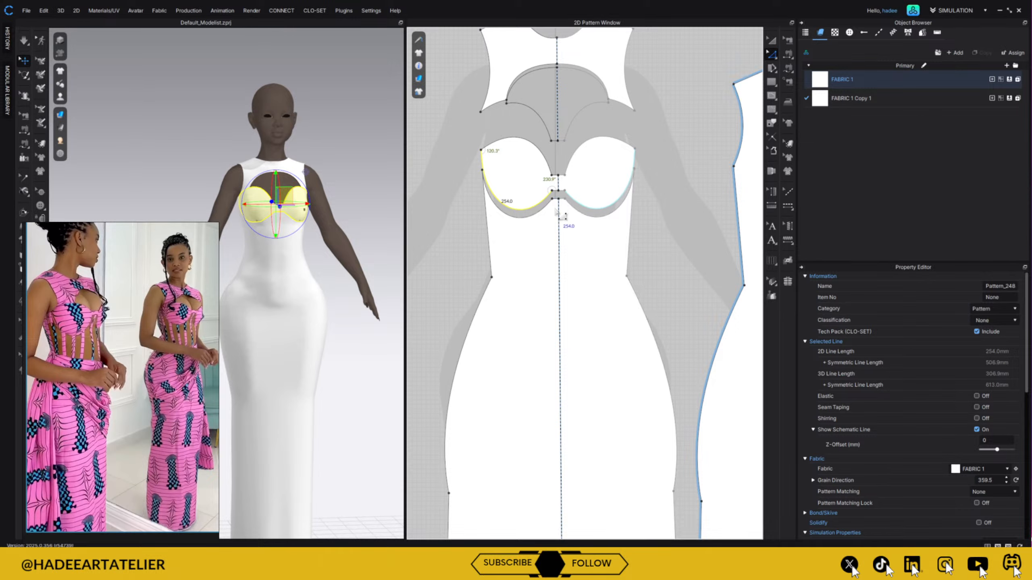
- Compare the underbust edge of the bust cup piece with the matching upper edge of the lower body
{"action": "left_click", "coordinate": [359, 198]}
{"action": "right_click_drag", "start_coordinate": [339, 196], "coordinate": [308, 204]}
{"action": "left_click", "coordinate": [513, 216]}
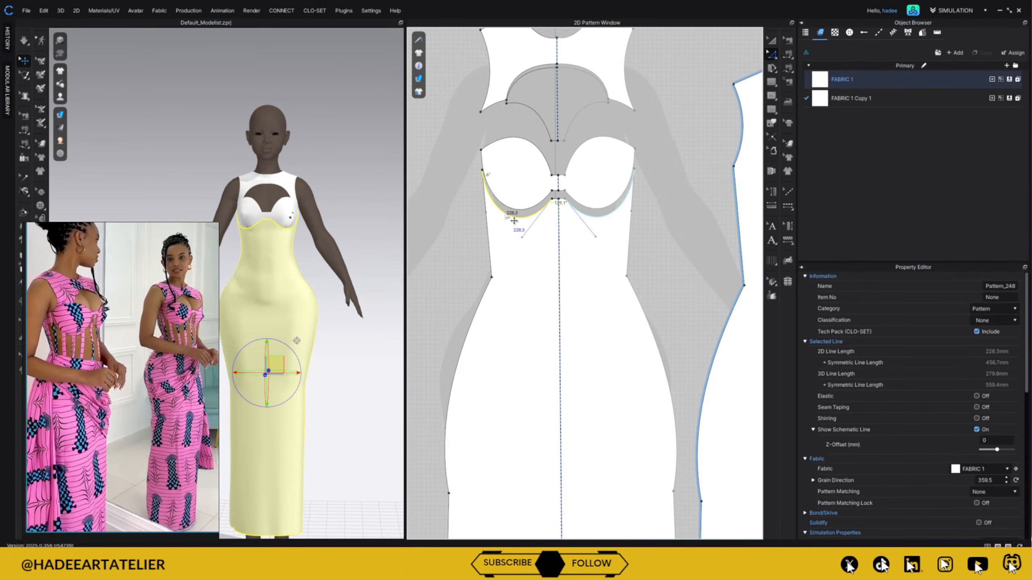
{"action": "left_click", "coordinate": [665, 164]}
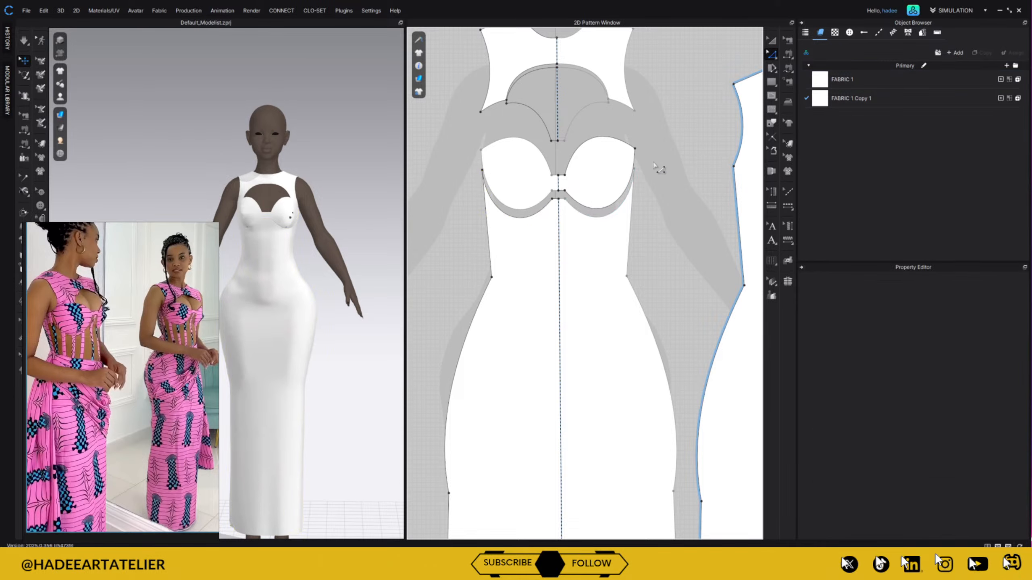
{"action": "scroll", "coordinate": [661, 162], "scroll_direction": "up", "scroll_amount": 5}
{"action": "scroll", "coordinate": [719, 168], "scroll_direction": "down", "scroll_amount": 2}
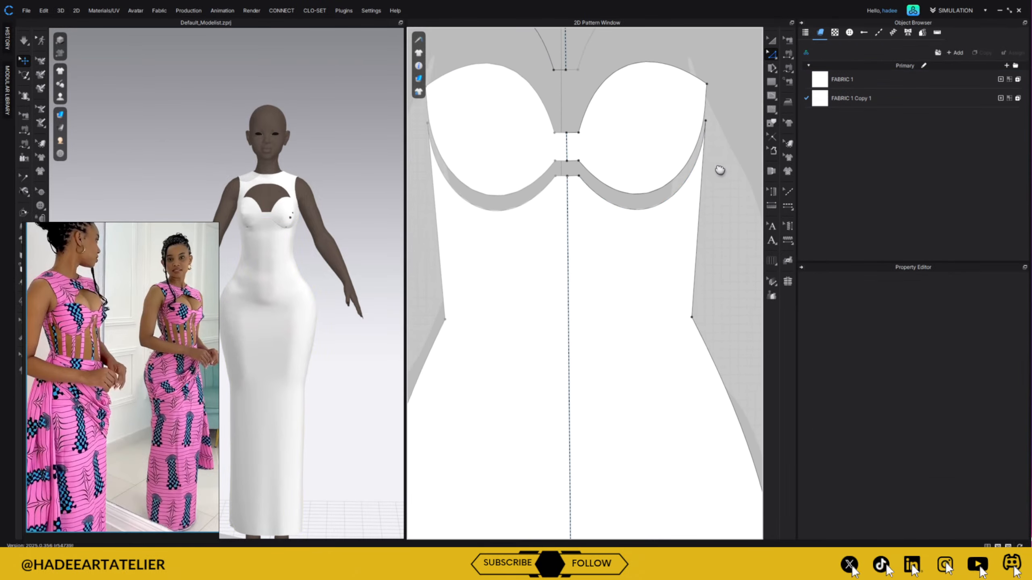
{"action": "middle_click_drag", "start_coordinate": [731, 168], "coordinate": [727, 173]}
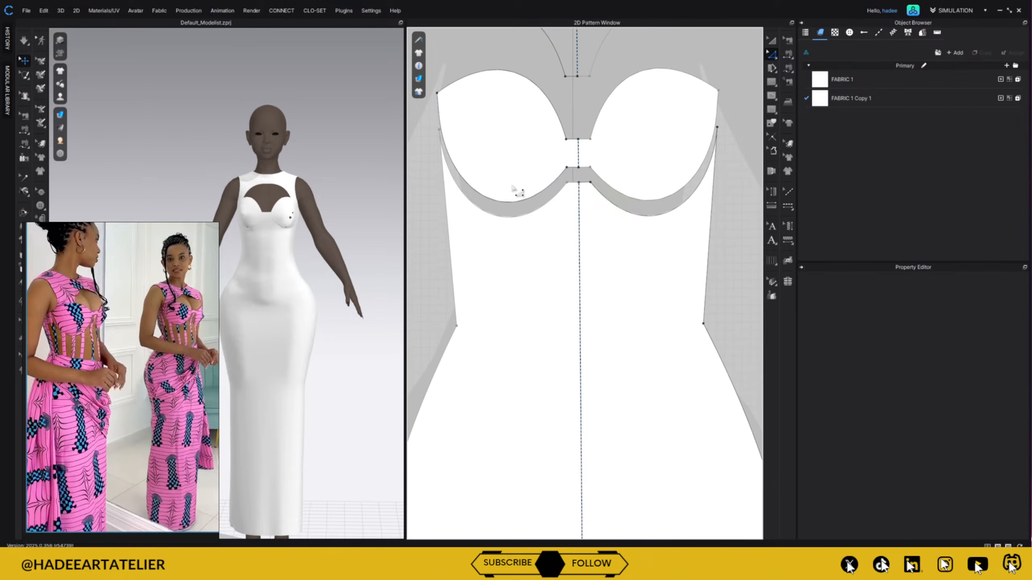
{"action": "left_click", "coordinate": [513, 217]}
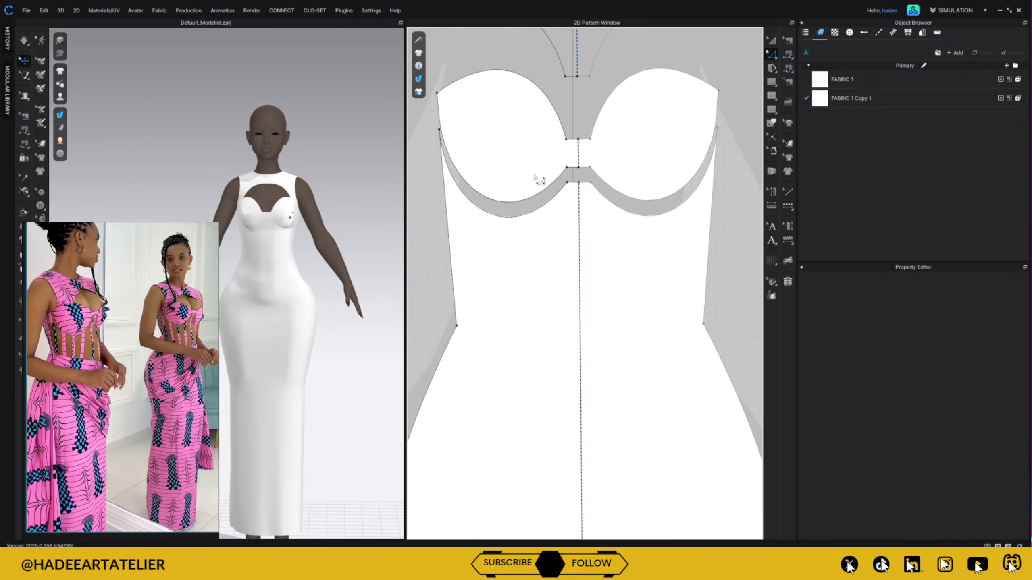
{"action": "left_click", "coordinate": [538, 199]}
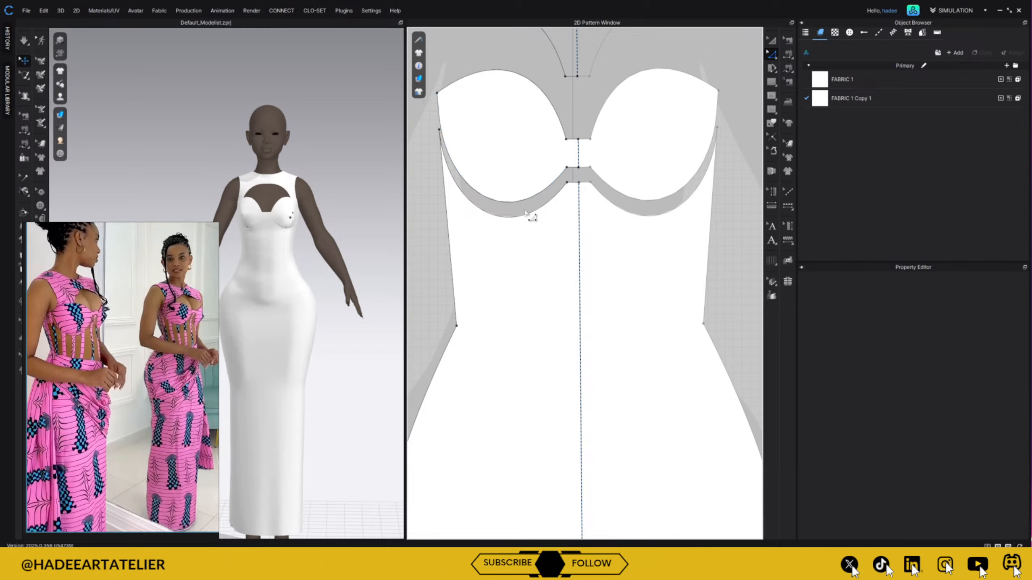
- Offset the bust cup's underbust curve and short centre edge as one internal line 5 mm inside the piece
{"action": "left_click", "coordinate": [526, 201]}
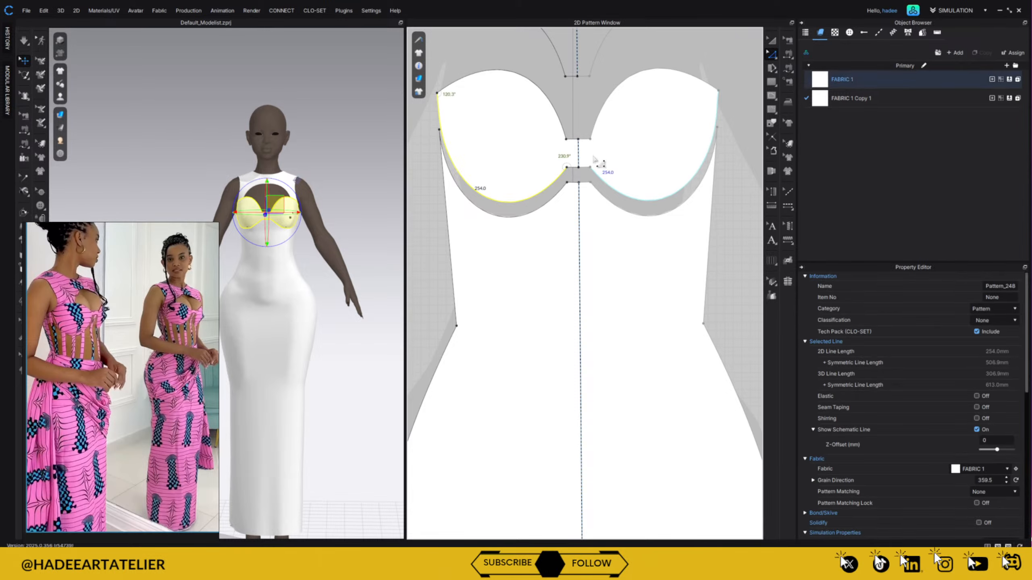
{"action": "left_click", "coordinate": [572, 167], "text": "shift"}
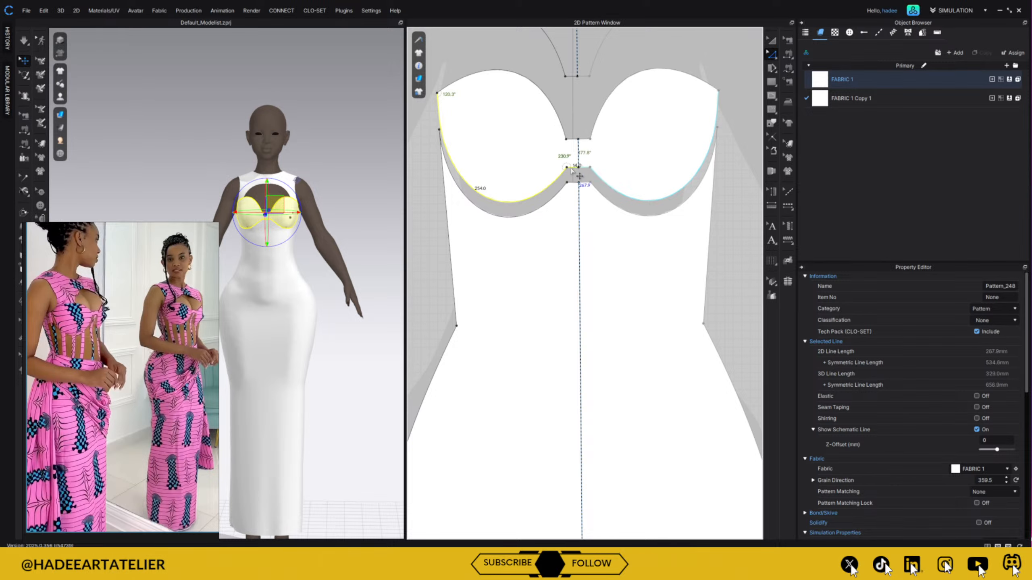
{"action": "right_click", "coordinate": [571, 169]}
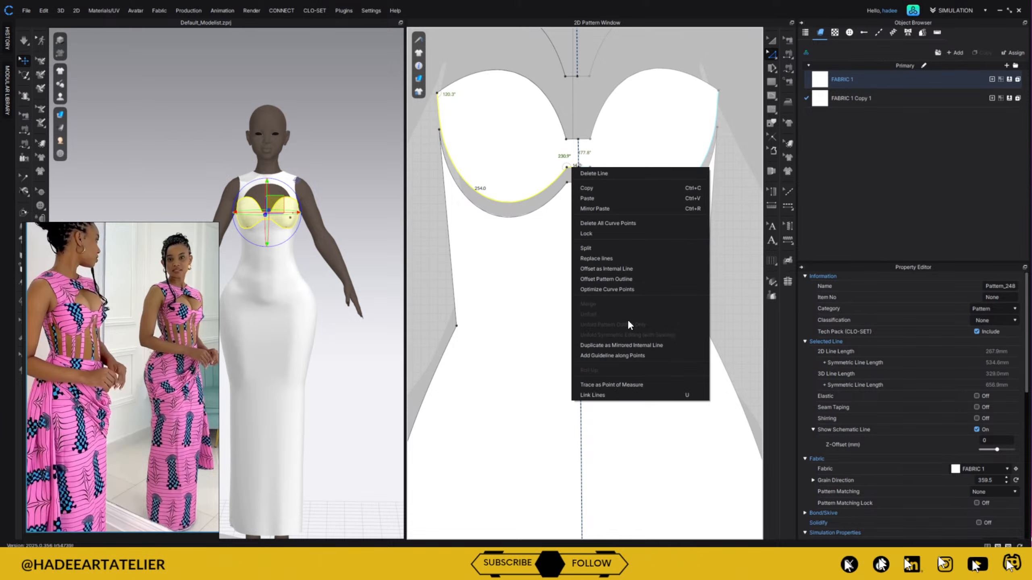
{"action": "left_click", "coordinate": [643, 268]}
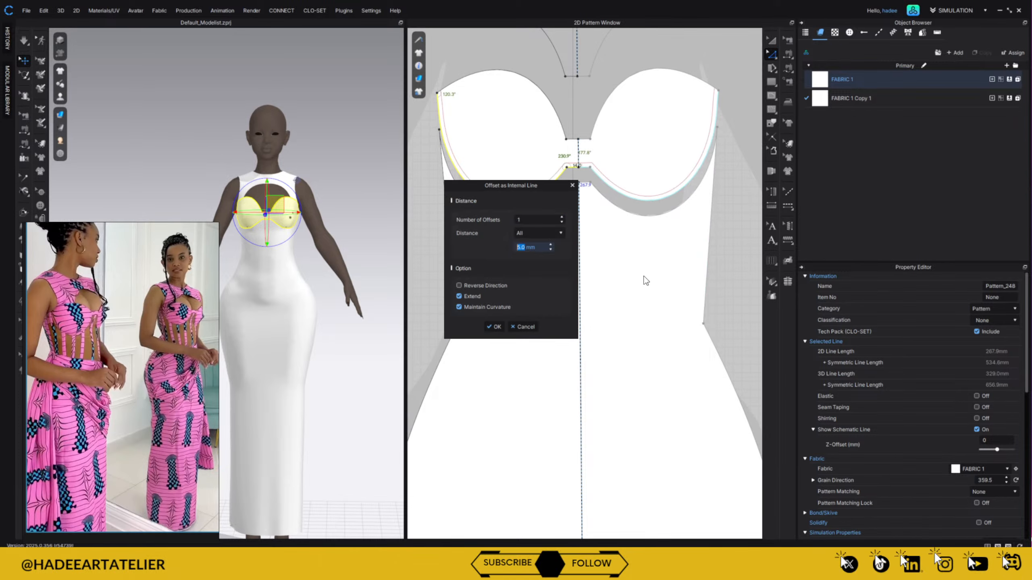
{"action": "left_click", "coordinate": [499, 326]}
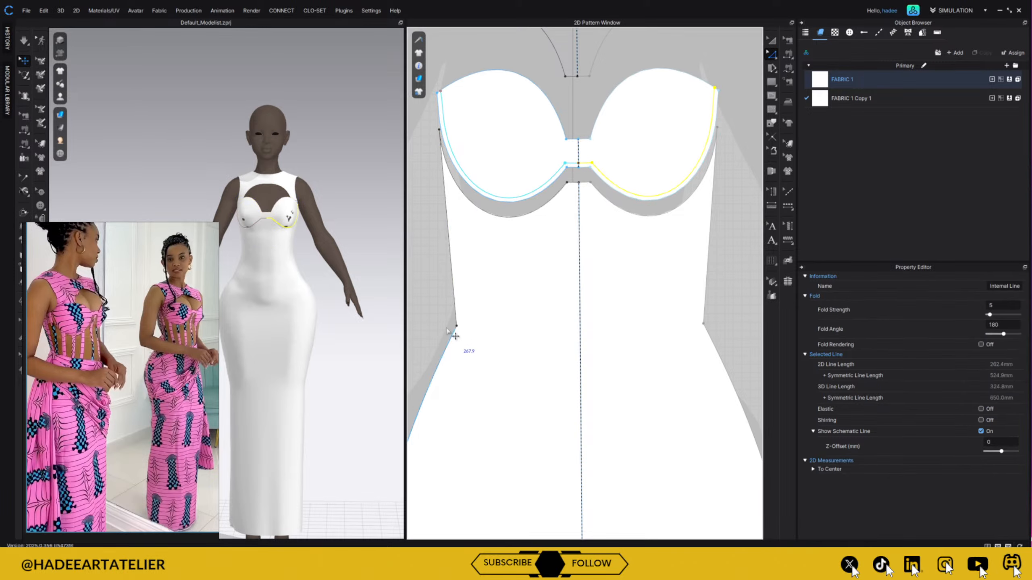
{"action": "right_click_drag", "start_coordinate": [368, 232], "coordinate": [422, 232]}
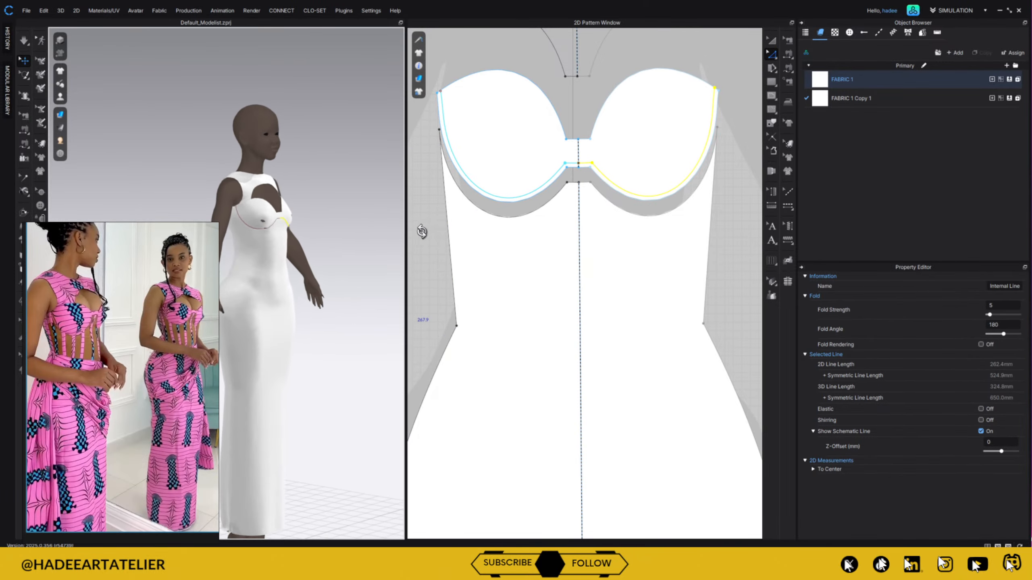
- Try to cut and sew the bust cup piece along the offset line, extending its endpoints to the pattern boundary
{"action": "right_click", "coordinate": [619, 188]}
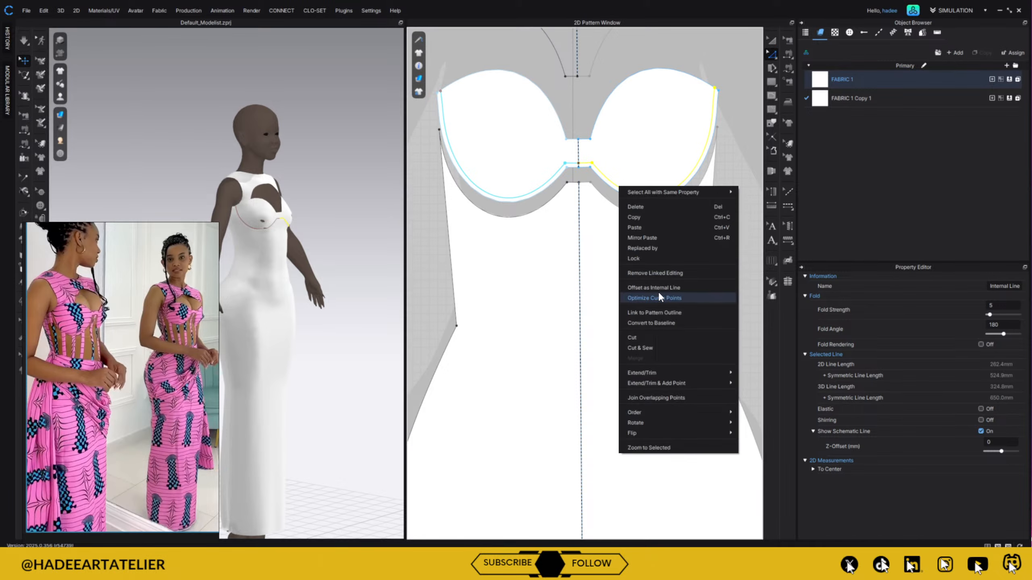
{"action": "left_click", "coordinate": [659, 344]}
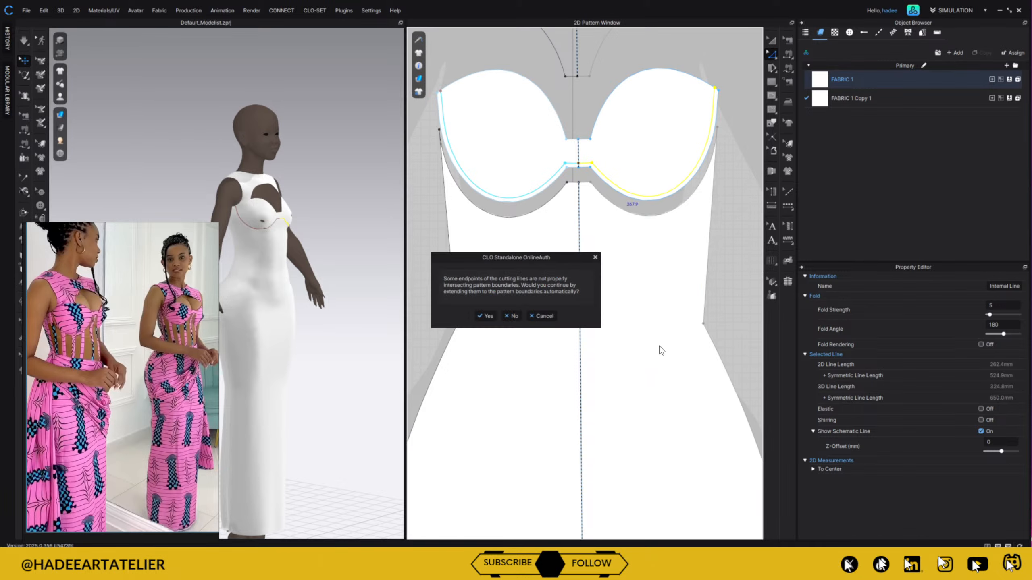
{"action": "left_click", "coordinate": [487, 316]}
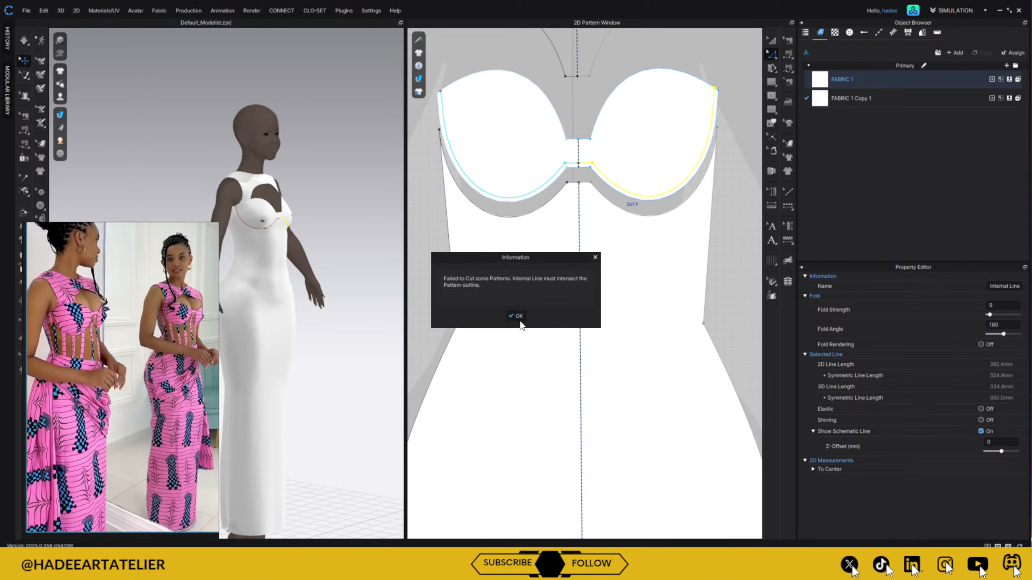
{"action": "left_click", "coordinate": [519, 319]}
{"action": "left_click", "coordinate": [716, 184]}
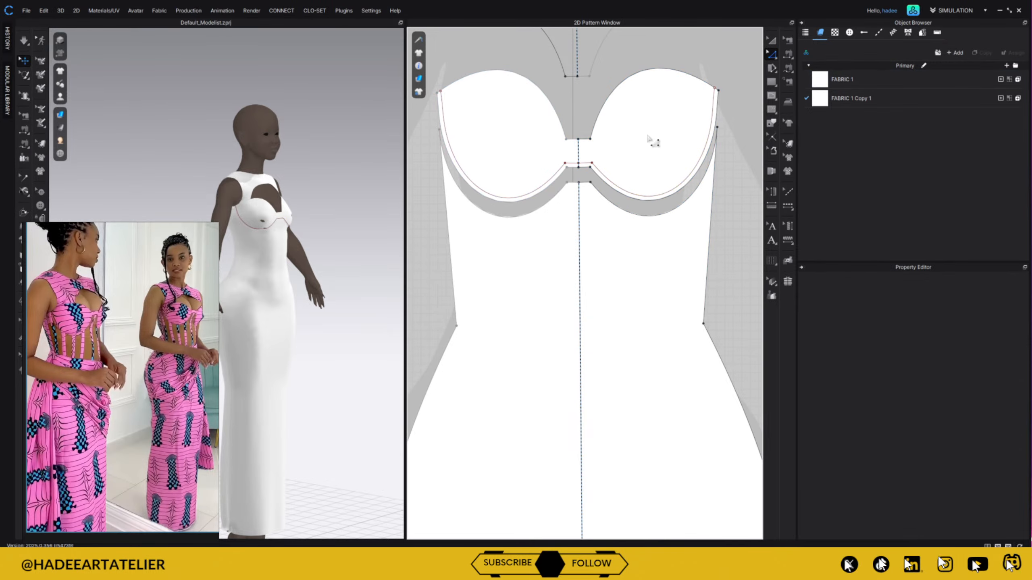
- Examine the offset line where it meets the centre fold line between the bust cups
{"action": "scroll", "coordinate": [599, 152], "scroll_direction": "up", "scroll_amount": 5}
{"action": "middle_click_drag", "start_coordinate": [606, 117], "coordinate": [596, 234]}
{"action": "scroll", "coordinate": [568, 173], "scroll_direction": "up", "scroll_amount": 5}
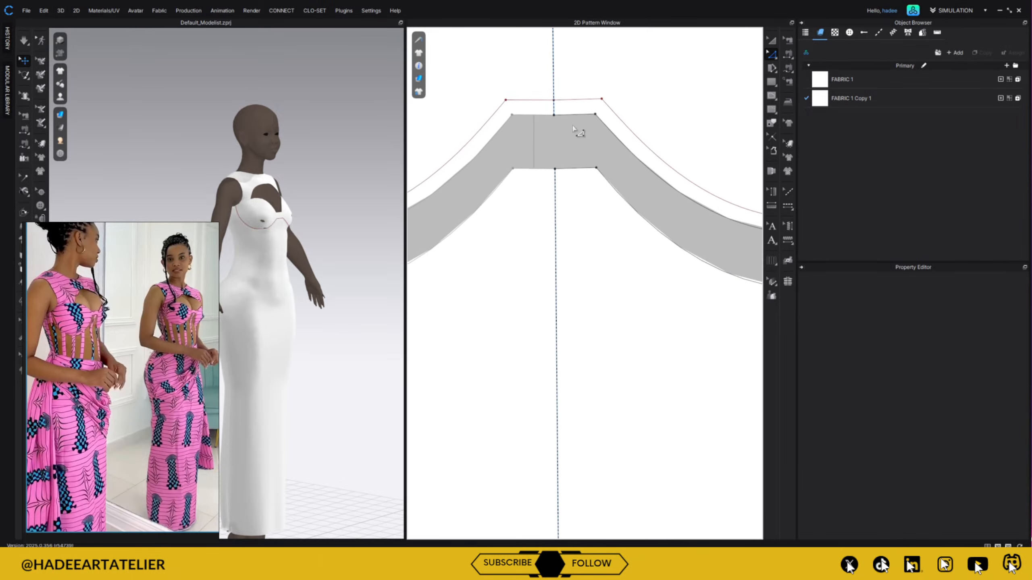
{"action": "left_click", "coordinate": [561, 101]}
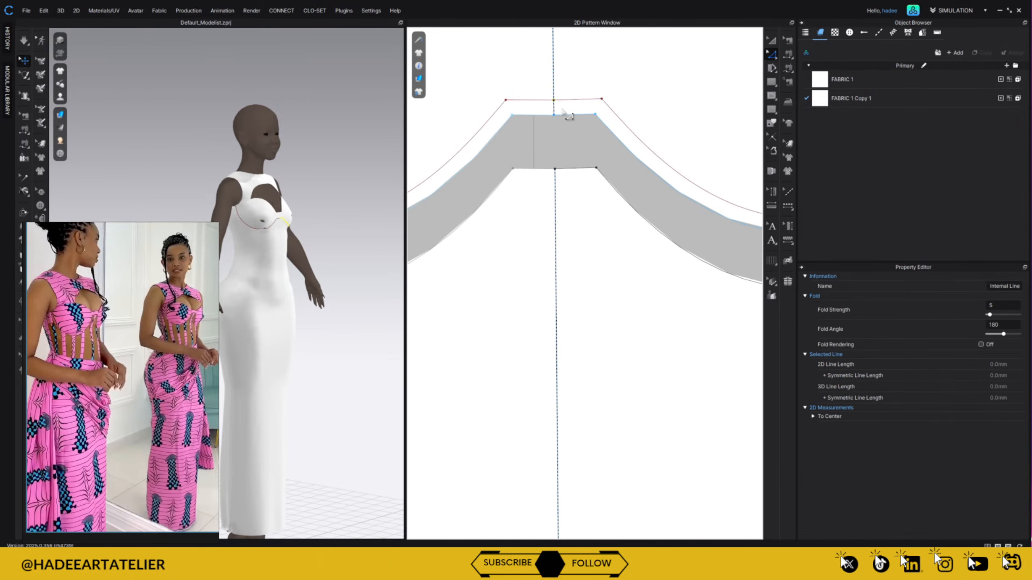
{"action": "left_click", "coordinate": [603, 150]}
{"action": "right_click_drag", "start_coordinate": [604, 152], "coordinate": [646, 222], "text": "alt"}
- Try again to split the bust cup piece using the offset line's curve and centre segment, with automatic boundary extension
{"action": "left_click", "coordinate": [717, 190]}
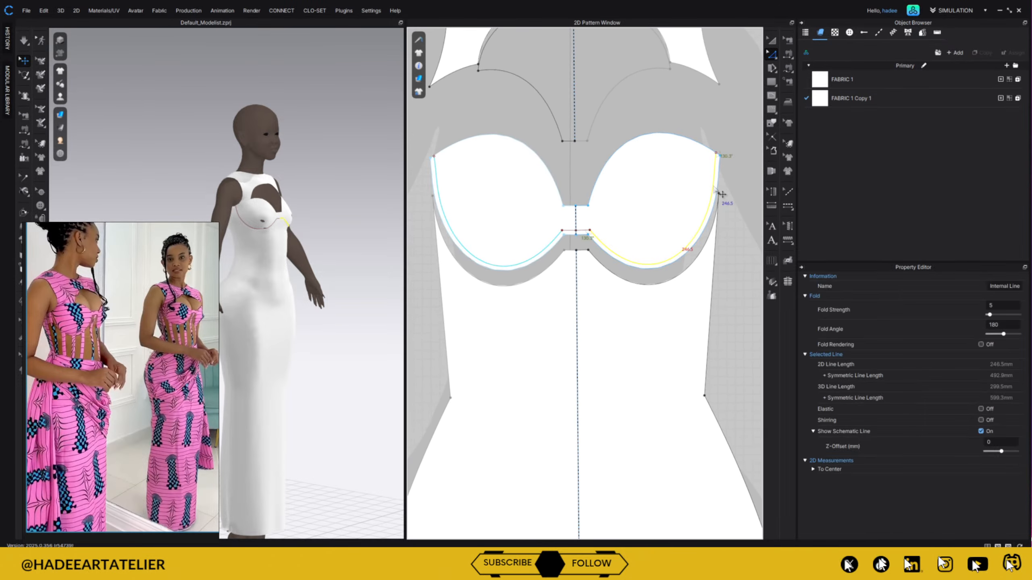
{"action": "right_click", "coordinate": [721, 195]}
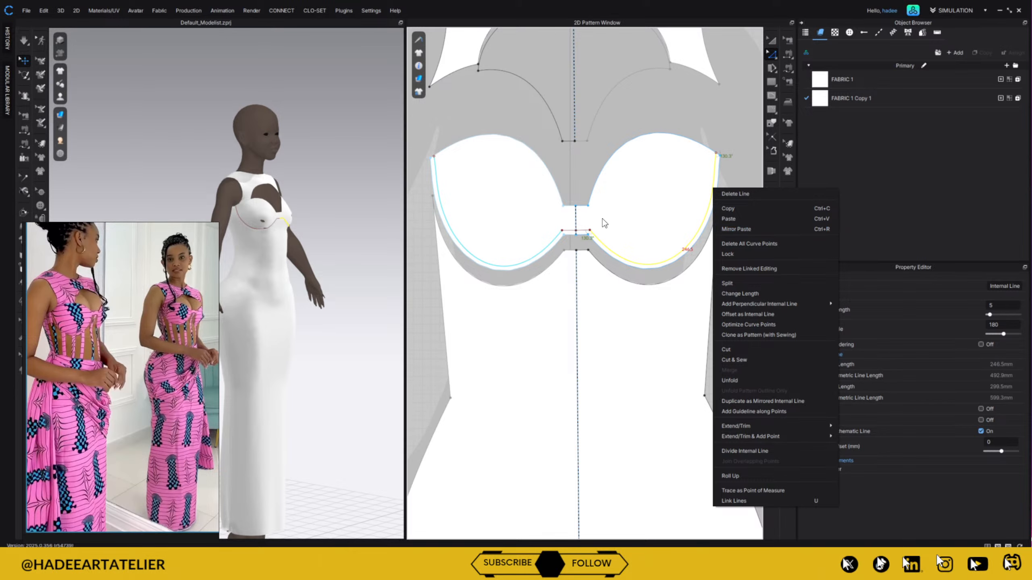
{"action": "left_click", "coordinate": [593, 237]}
{"action": "left_click", "coordinate": [590, 234]}
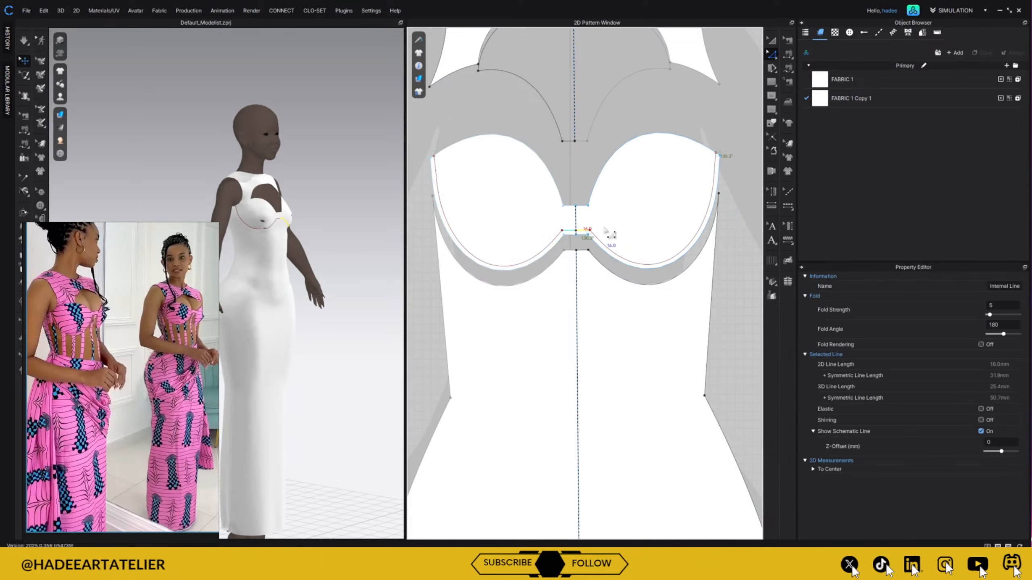
{"action": "left_click", "coordinate": [689, 257]}
{"action": "right_click", "coordinate": [682, 248]}
{"action": "left_click", "coordinate": [715, 412]}
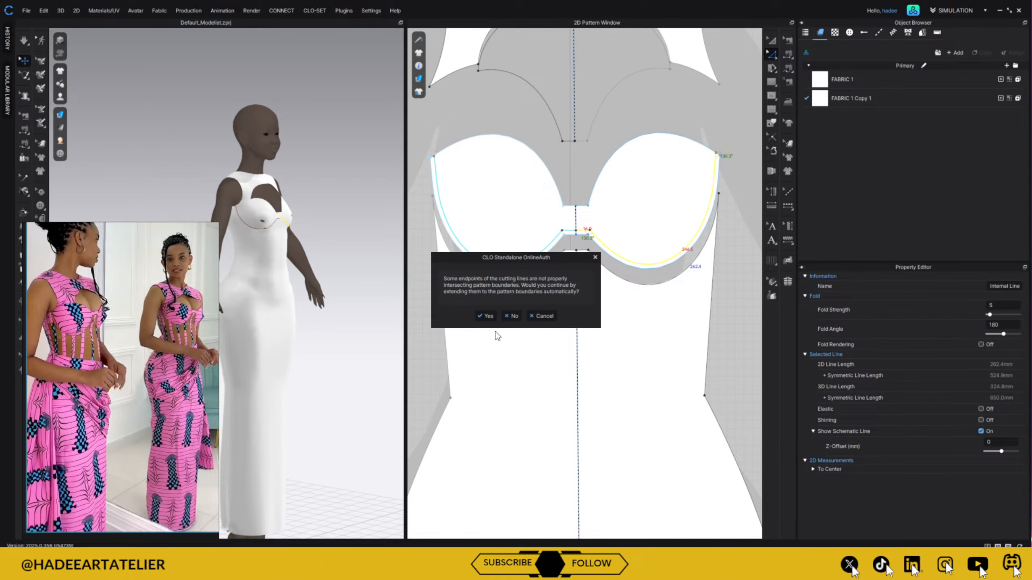
{"action": "left_click", "coordinate": [490, 315]}
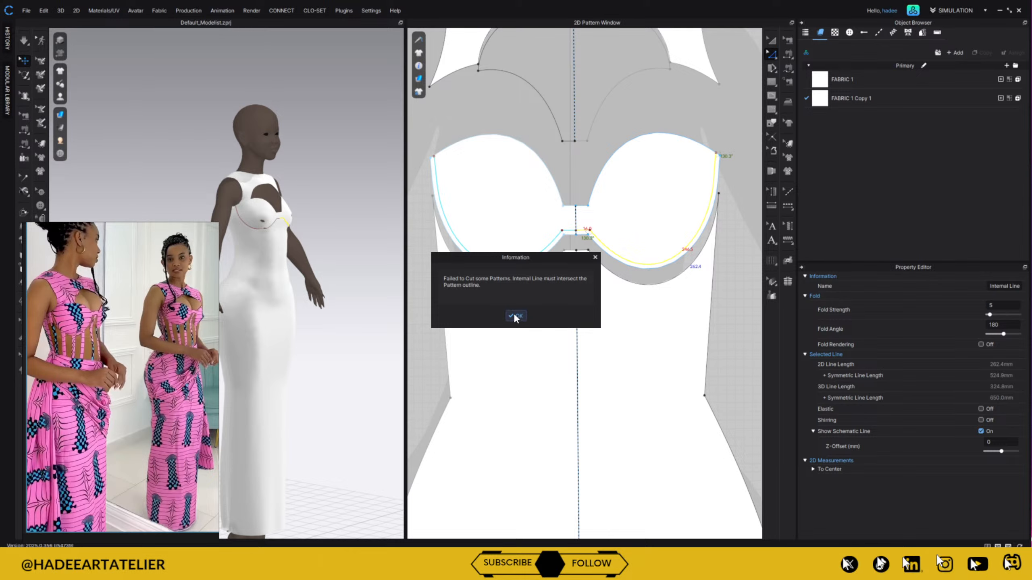
{"action": "left_click", "coordinate": [515, 316]}
- Move the offset line's side endpoint onto the cup's upper side corner and its centre endpoint onto the fold line
{"action": "left_click", "coordinate": [725, 159]}
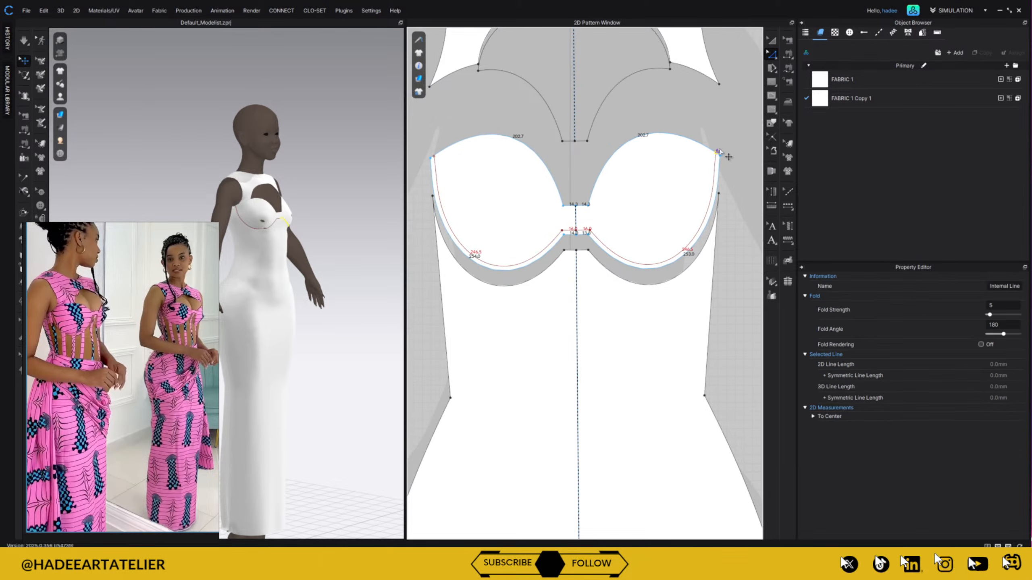
{"action": "left_click", "coordinate": [732, 142]}
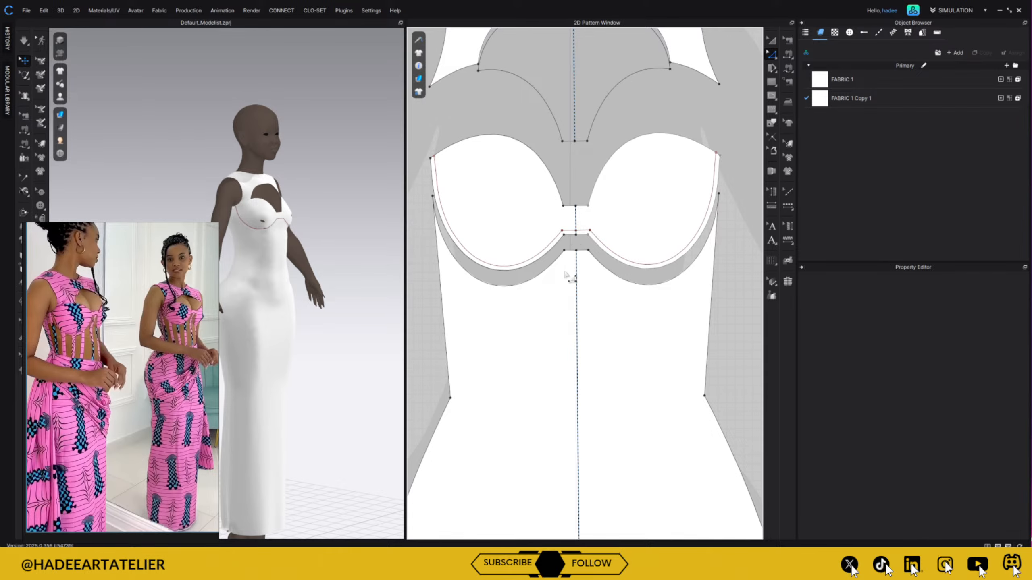
{"action": "scroll", "coordinate": [570, 277], "scroll_direction": "up", "scroll_amount": 5}
{"action": "right_click_drag", "start_coordinate": [583, 136], "coordinate": [594, 309]}
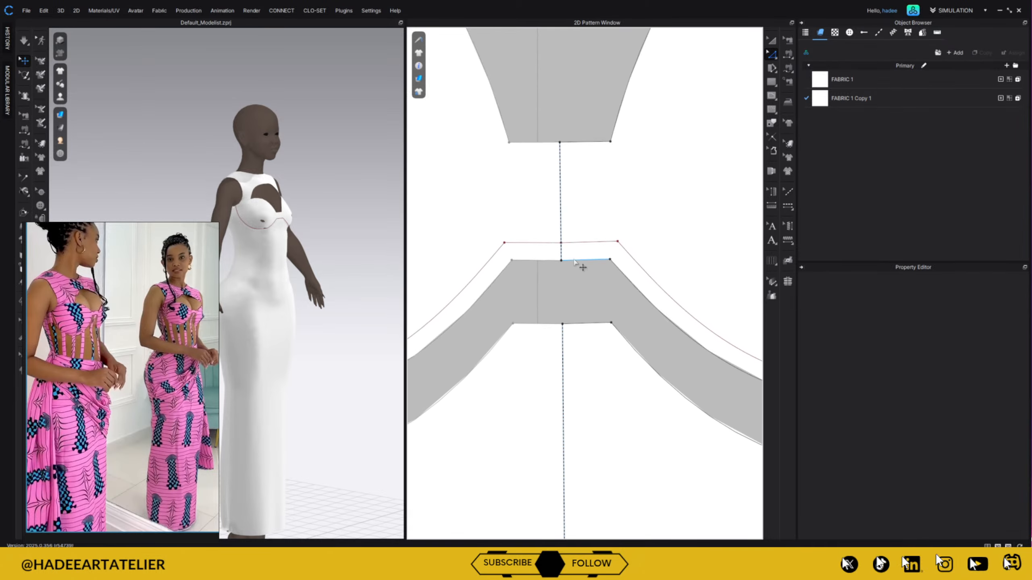
{"action": "scroll", "coordinate": [564, 203], "scroll_direction": "up", "scroll_amount": 4}
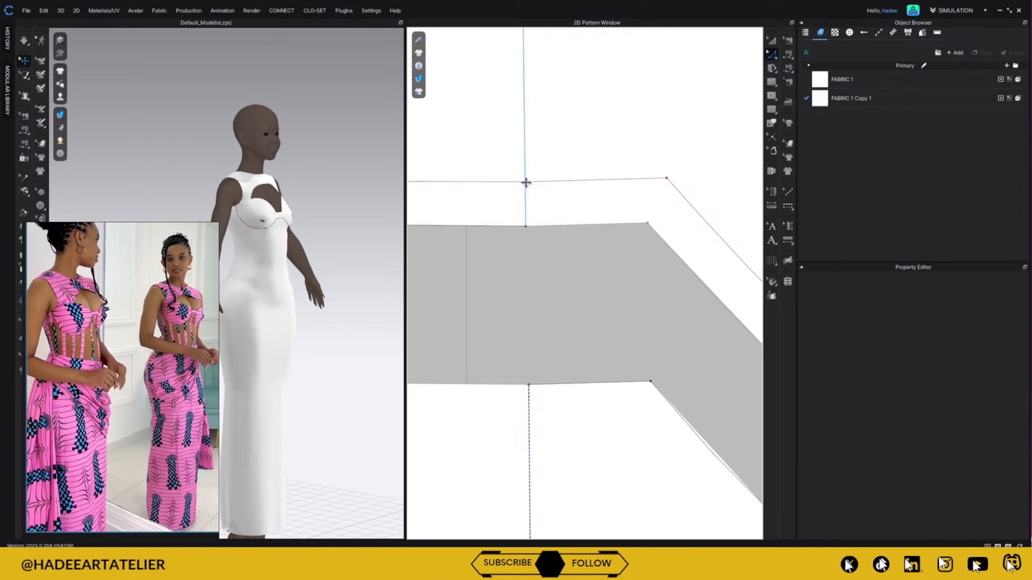
{"action": "left_click", "coordinate": [535, 187]}
{"action": "left_click", "coordinate": [534, 187]}
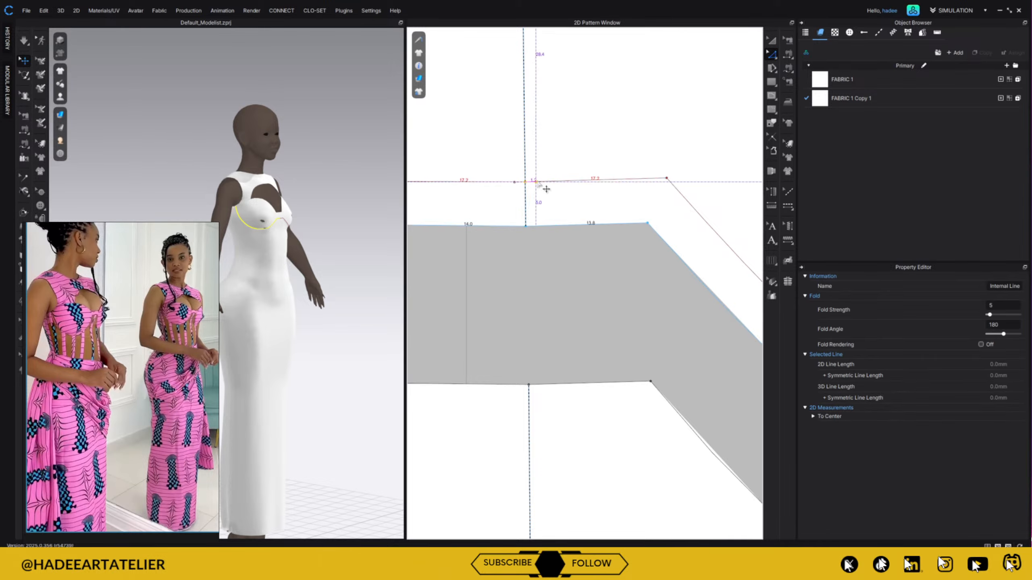
{"action": "left_click_drag", "start_coordinate": [536, 189], "coordinate": [527, 189]}
{"action": "left_click", "coordinate": [573, 182]}
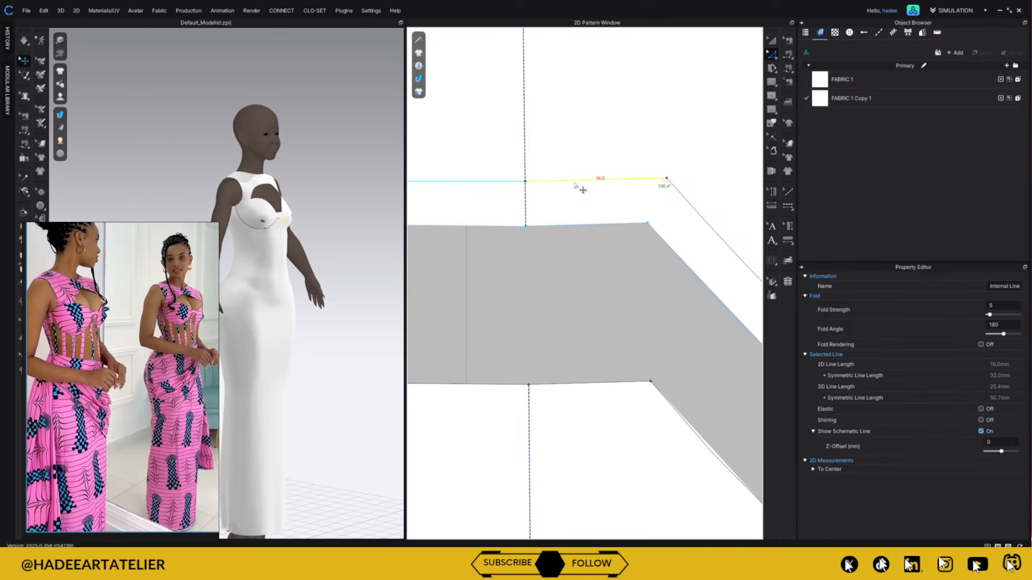
{"action": "scroll", "coordinate": [608, 282], "scroll_direction": "down", "scroll_amount": 6}
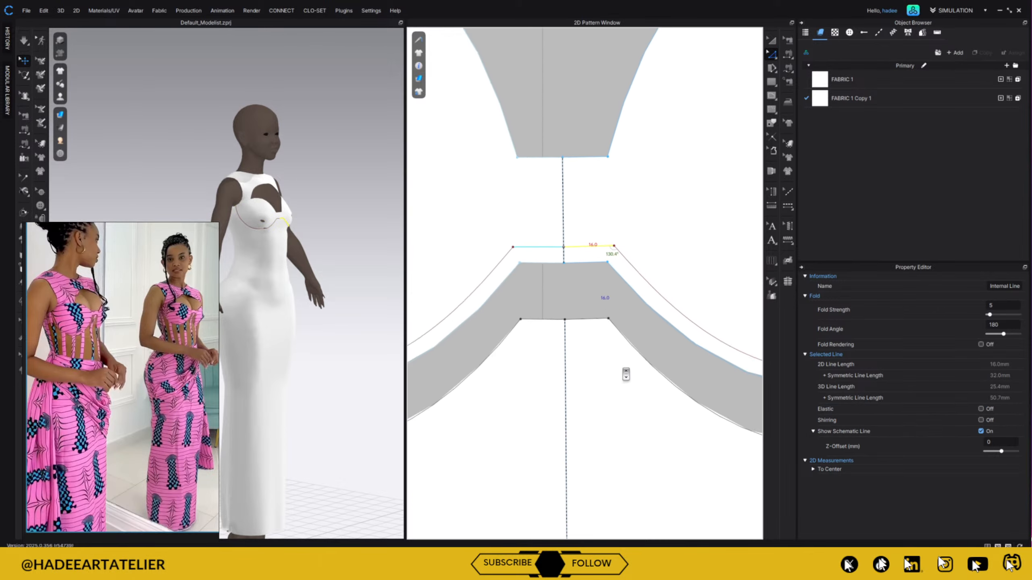
{"action": "right_click", "coordinate": [686, 327]}
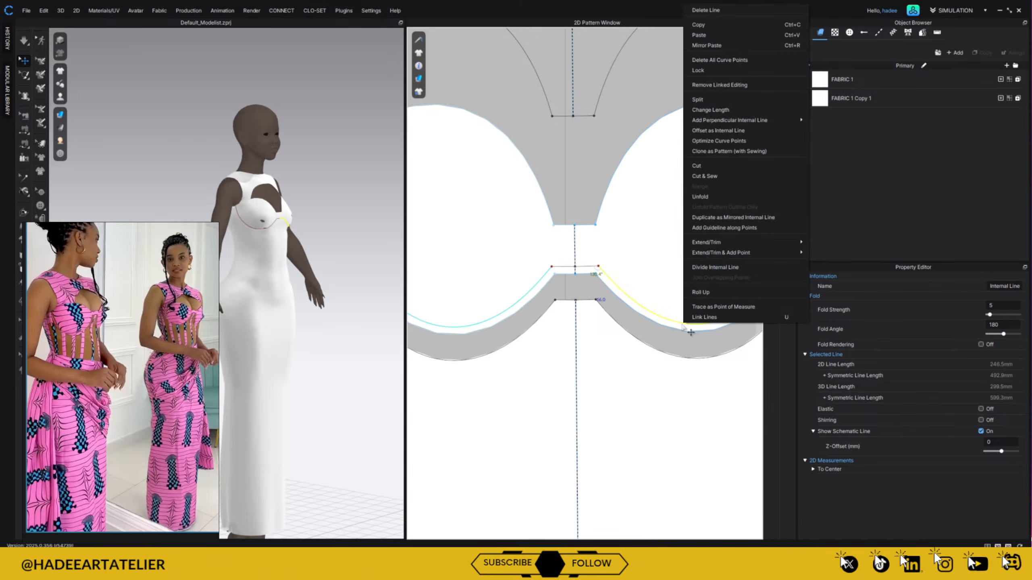
{"action": "left_click", "coordinate": [595, 275]}
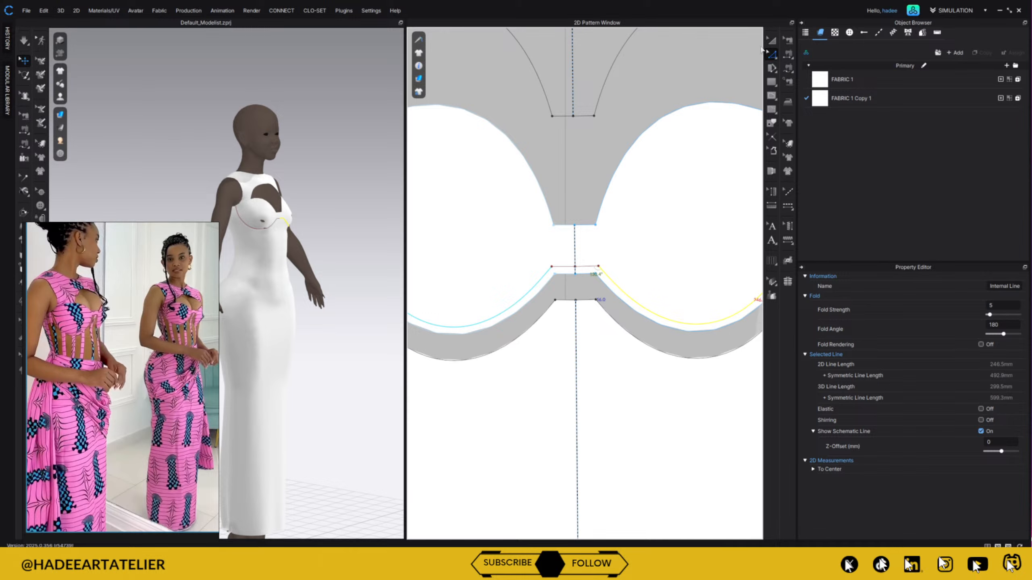
{"action": "right_click", "coordinate": [670, 125]}
{"action": "left_click", "coordinate": [679, 68]}
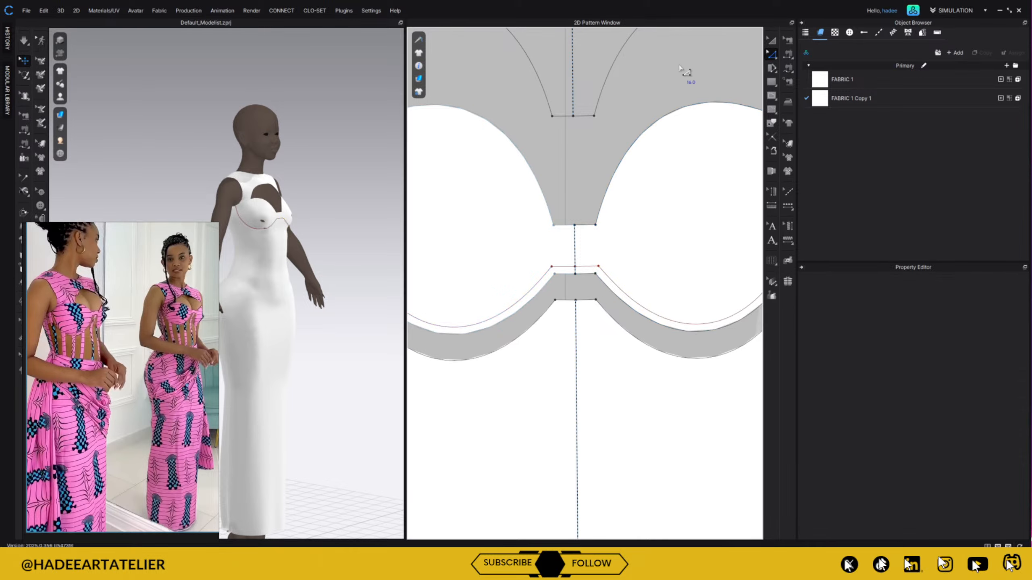
- Try to cut and sew the bust cup piece along the offset line's centre segment and adjoining curve
{"action": "left_click", "coordinate": [594, 267]}
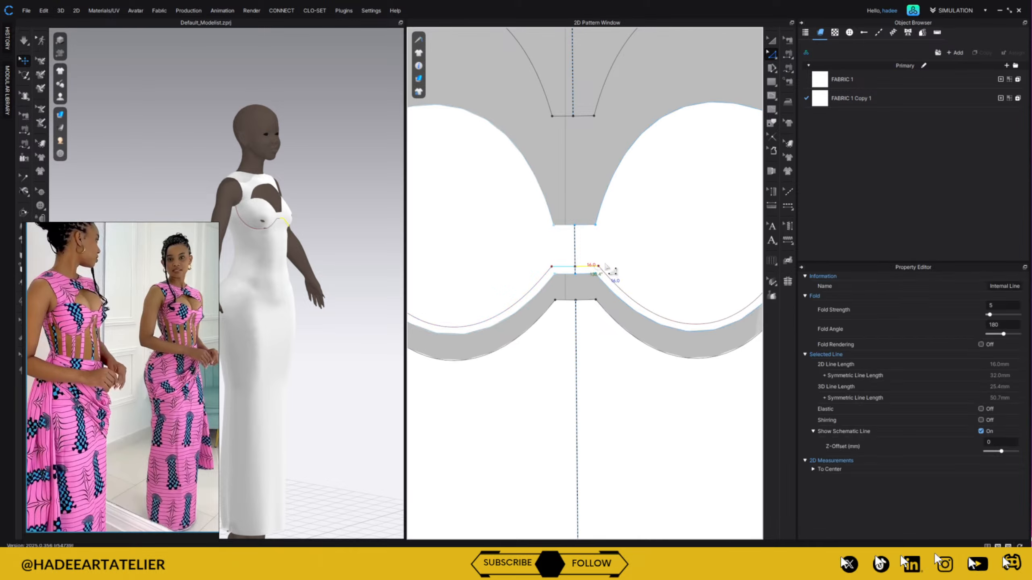
{"action": "left_click", "coordinate": [623, 291], "text": "shift"}
{"action": "right_click", "coordinate": [615, 285]}
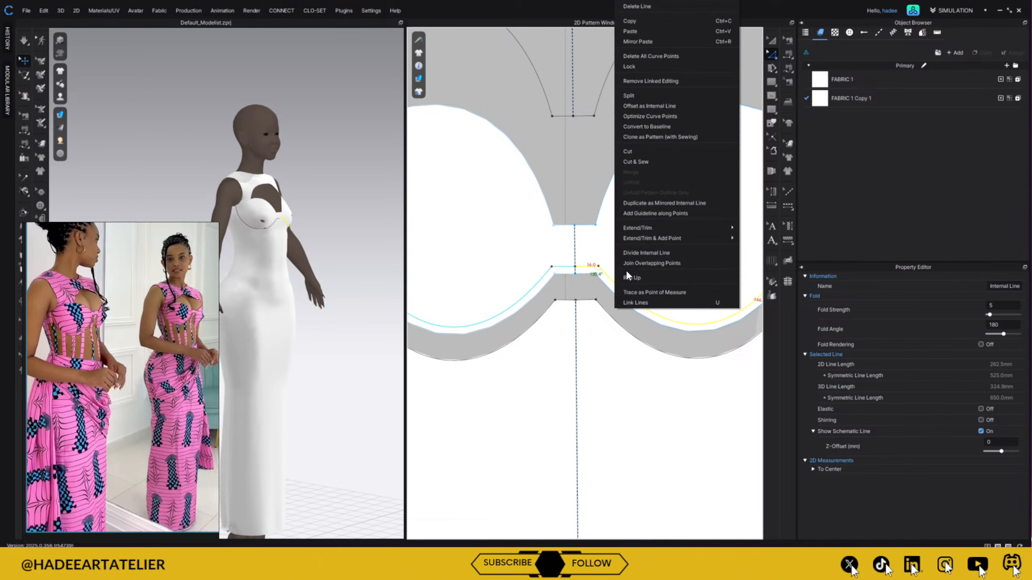
{"action": "left_click", "coordinate": [662, 163]}
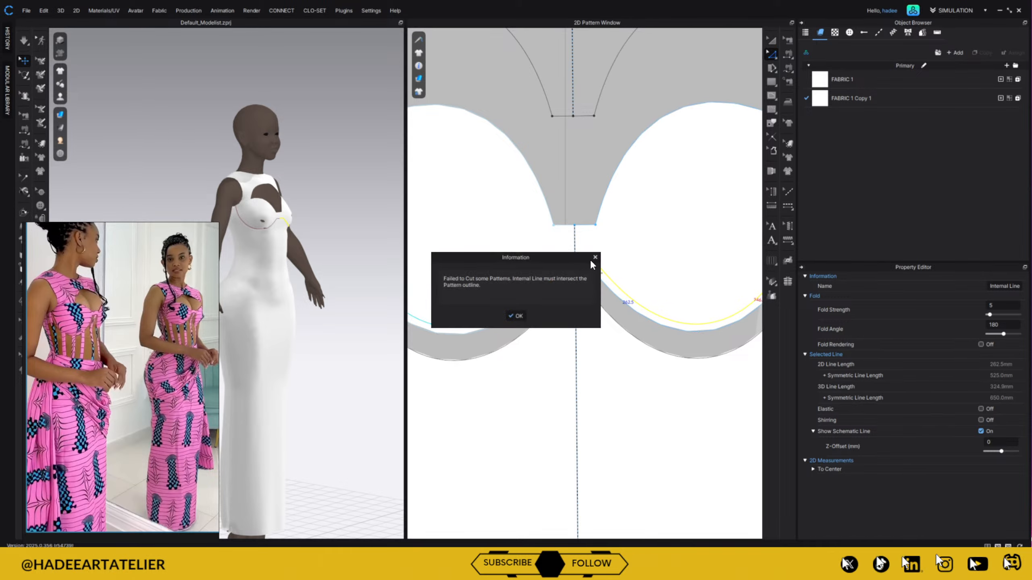
{"action": "left_click", "coordinate": [595, 257]}
{"action": "left_click", "coordinate": [632, 173]}
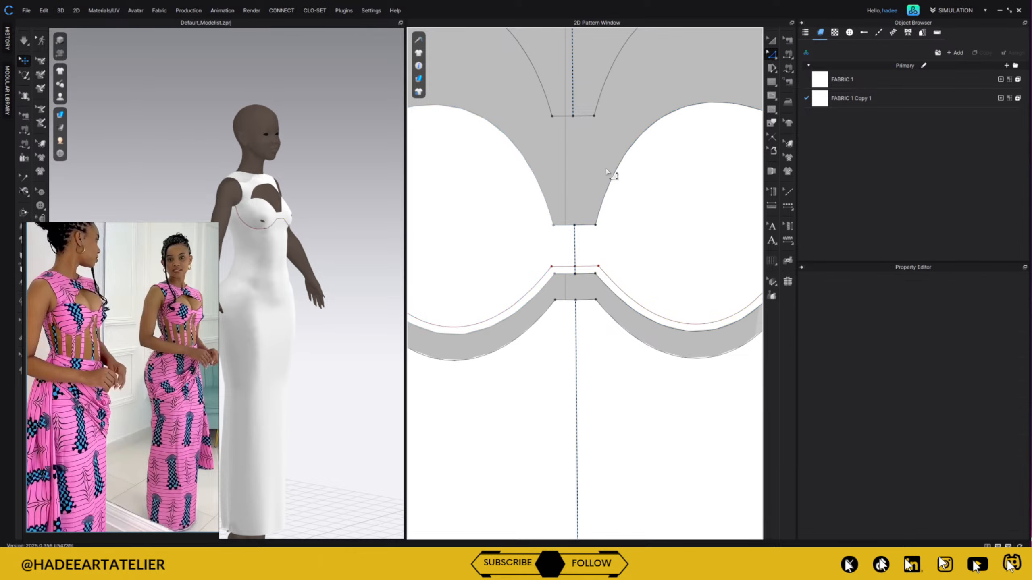
- Nudge the offset line's centre endpoint onto the fold line between the bust cups
{"action": "scroll", "coordinate": [632, 203], "scroll_direction": "down", "scroll_amount": 3}
{"action": "scroll", "coordinate": [629, 187], "scroll_direction": "up", "scroll_amount": 8}
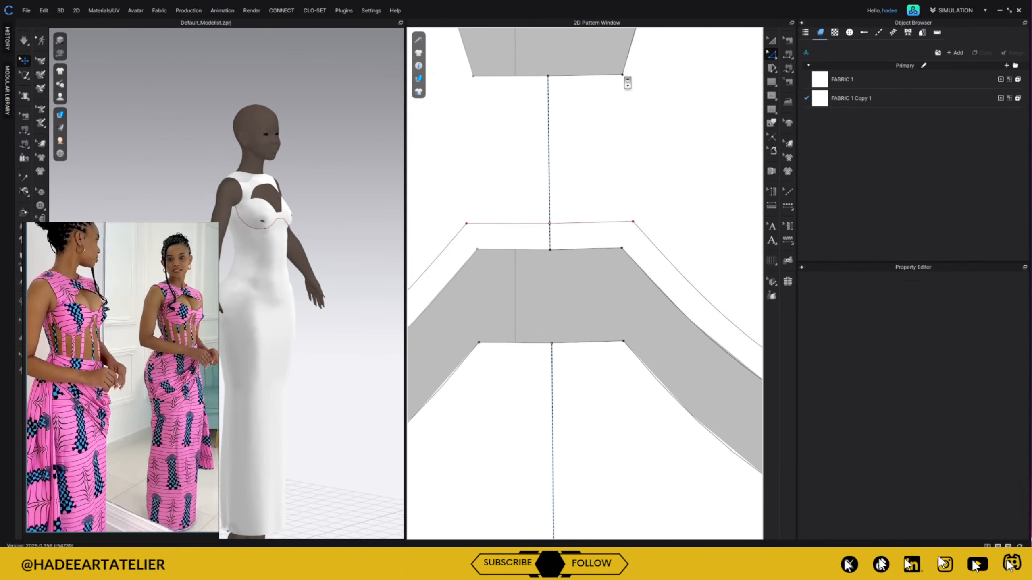
{"action": "scroll", "coordinate": [628, 56], "scroll_direction": "down", "scroll_amount": 2}
{"action": "scroll", "coordinate": [620, 120], "scroll_direction": "up", "scroll_amount": 2}
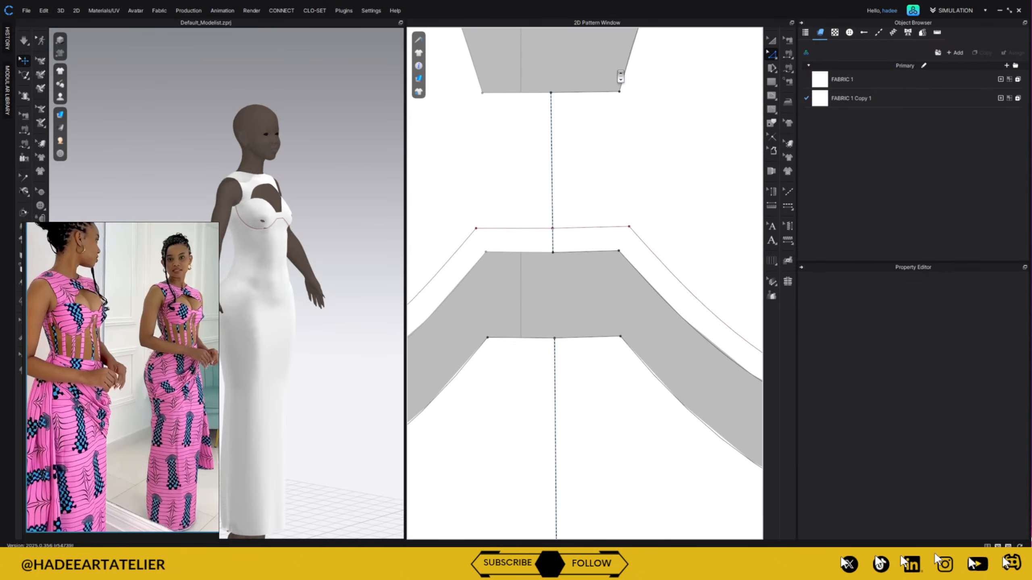
{"action": "left_click", "coordinate": [549, 220]}
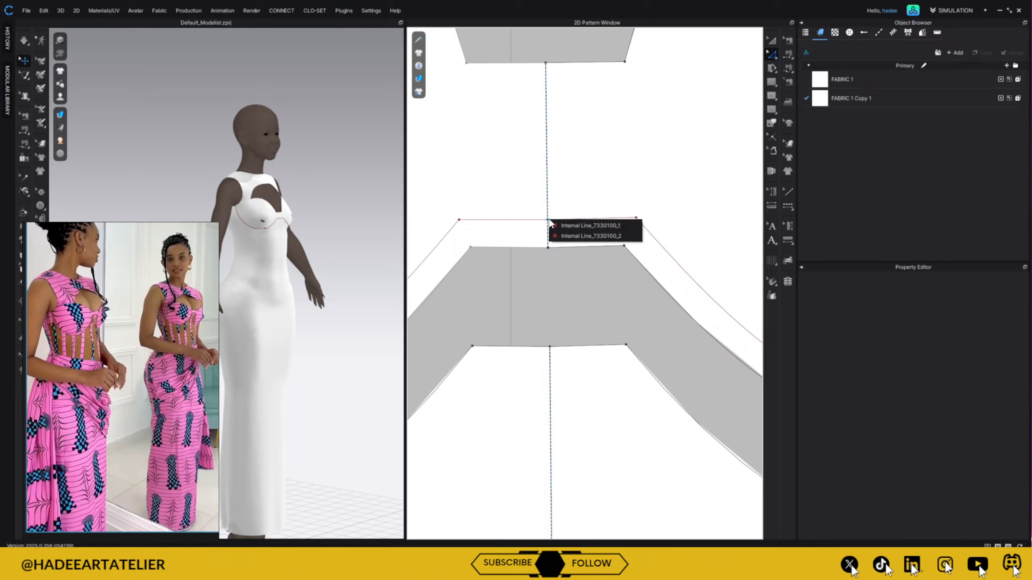
{"action": "left_click", "coordinate": [557, 227]}
{"action": "mouse_move", "coordinate": [548, 221]}
{"action": "left_mouse_down"}
{"action": "mouse_move", "coordinate": [560, 219]}
{"action": "mouse_move", "coordinate": [549, 220]}
{"action": "left_mouse_up"}
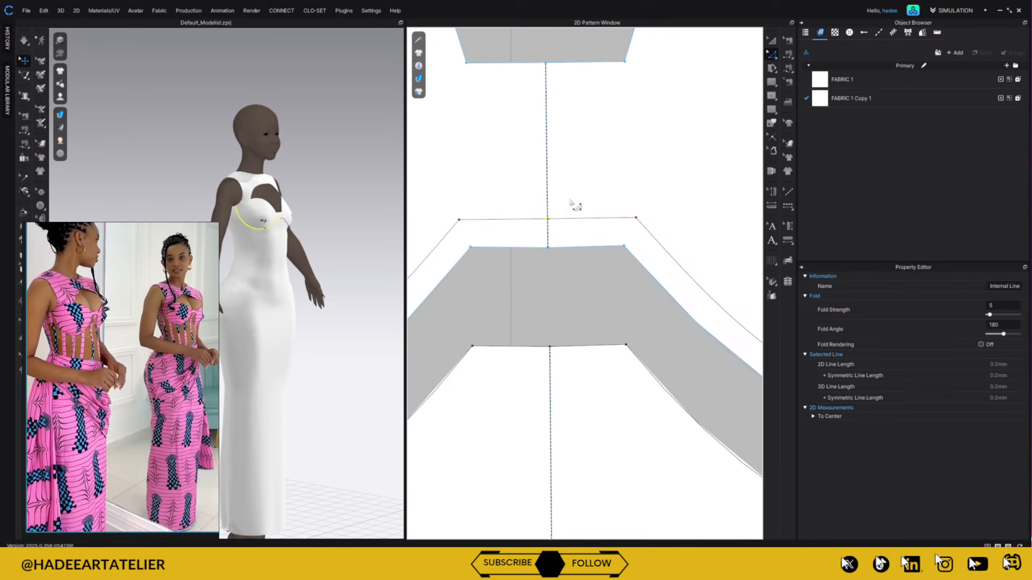
{"action": "scroll", "coordinate": [551, 185], "scroll_direction": "up", "scroll_amount": 3}
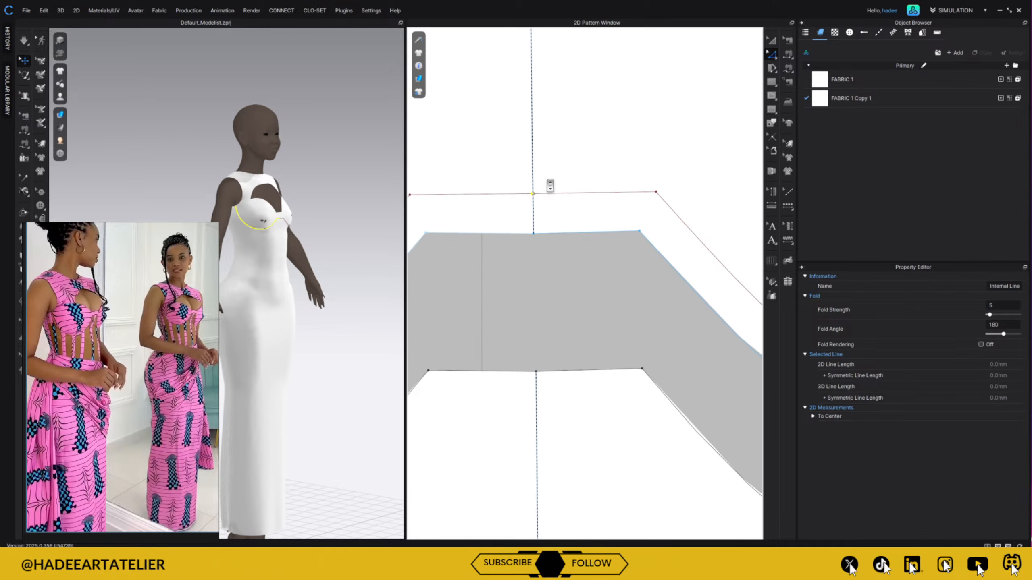
{"action": "left_click", "coordinate": [527, 180]}
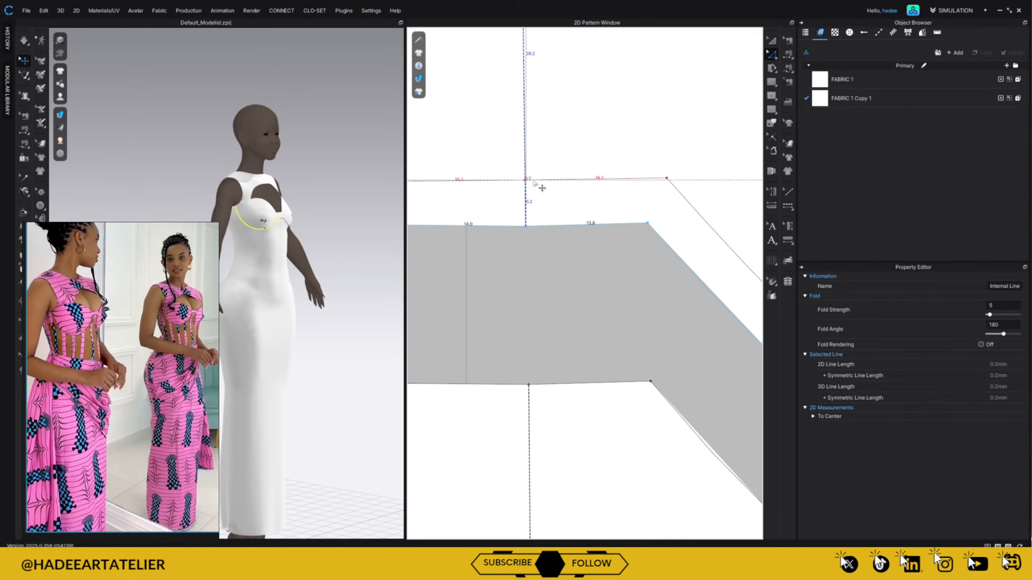
{"action": "left_click", "coordinate": [549, 290]}
- Pull the offset line's centre endpoint away from the fold line and snap it back exactly onto it
{"action": "right_click", "coordinate": [527, 180]}
{"action": "left_click", "coordinate": [541, 185]}
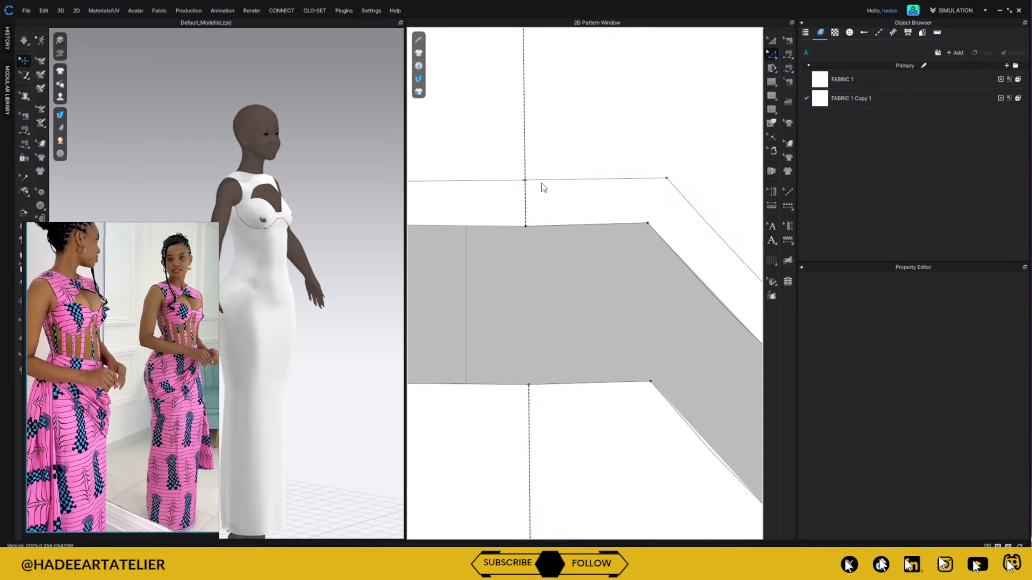
{"action": "left_click", "coordinate": [548, 277]}
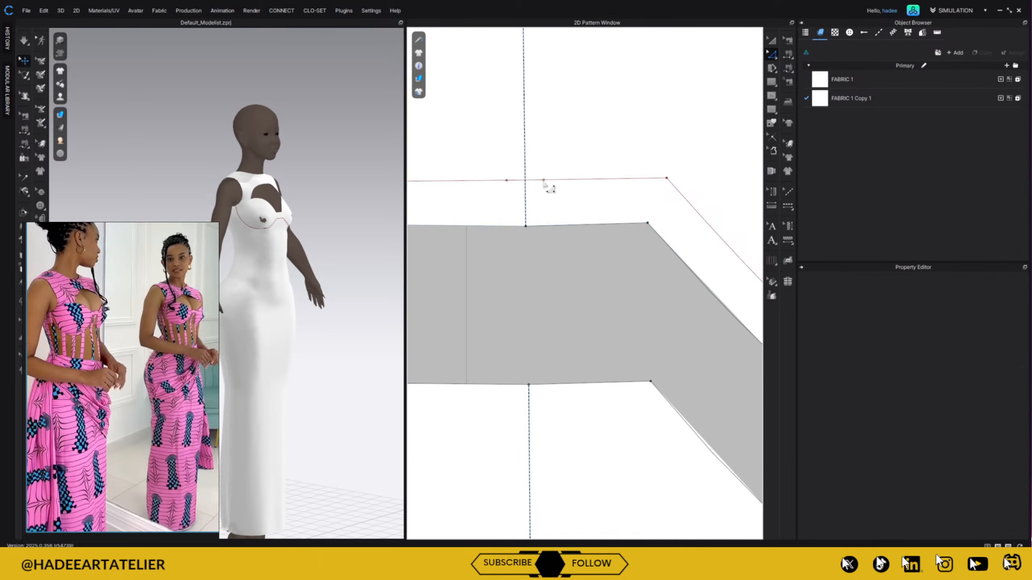
{"action": "left_click_drag", "start_coordinate": [544, 181], "coordinate": [525, 181]}
{"action": "left_click", "coordinate": [536, 258]}
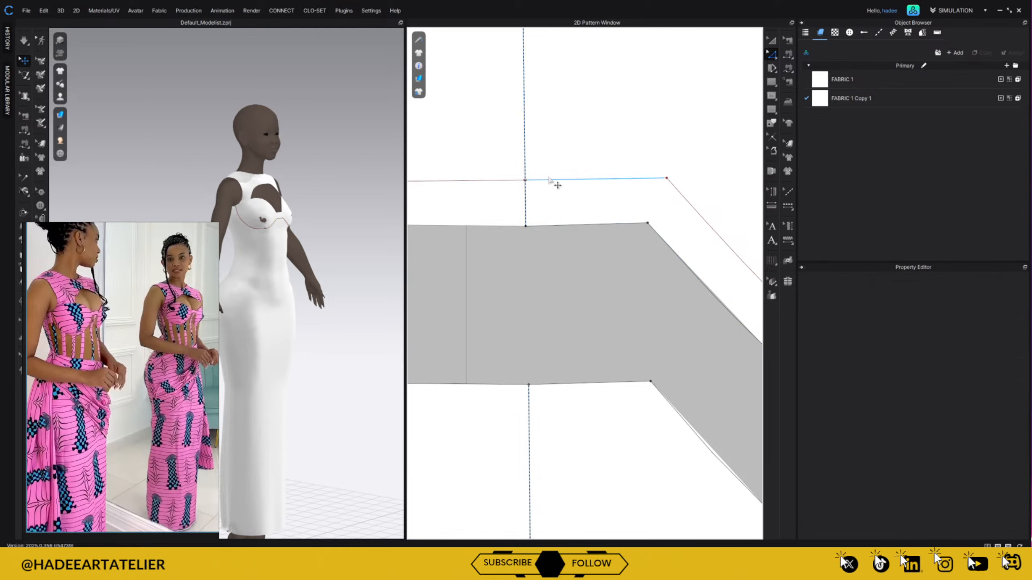
{"action": "left_click", "coordinate": [526, 181]}
{"action": "left_click", "coordinate": [544, 186]}
{"action": "mouse_move", "coordinate": [526, 181]}
{"action": "left_mouse_down"}
{"action": "mouse_move", "coordinate": [546, 181]}
{"action": "mouse_move", "coordinate": [506, 181]}
{"action": "mouse_move", "coordinate": [525, 182]}
{"action": "left_mouse_up"}
{"action": "left_click", "coordinate": [532, 311]}
- Retry cutting and sewing the bust cup piece with the realigned centre segment and curve selected together
{"action": "left_click", "coordinate": [596, 178]}
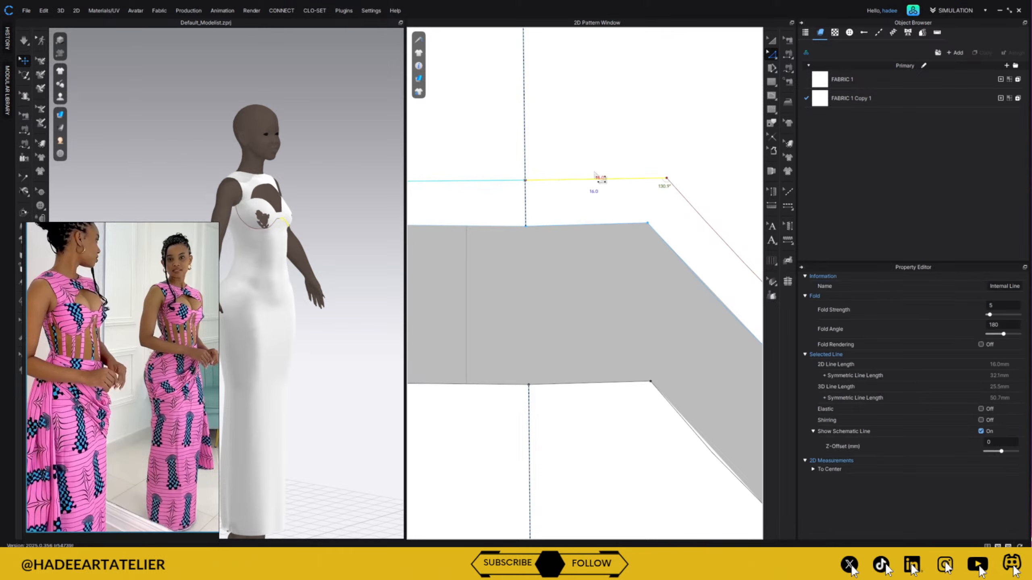
{"action": "left_click", "coordinate": [706, 221], "text": "shift"}
{"action": "right_click", "coordinate": [719, 234]}
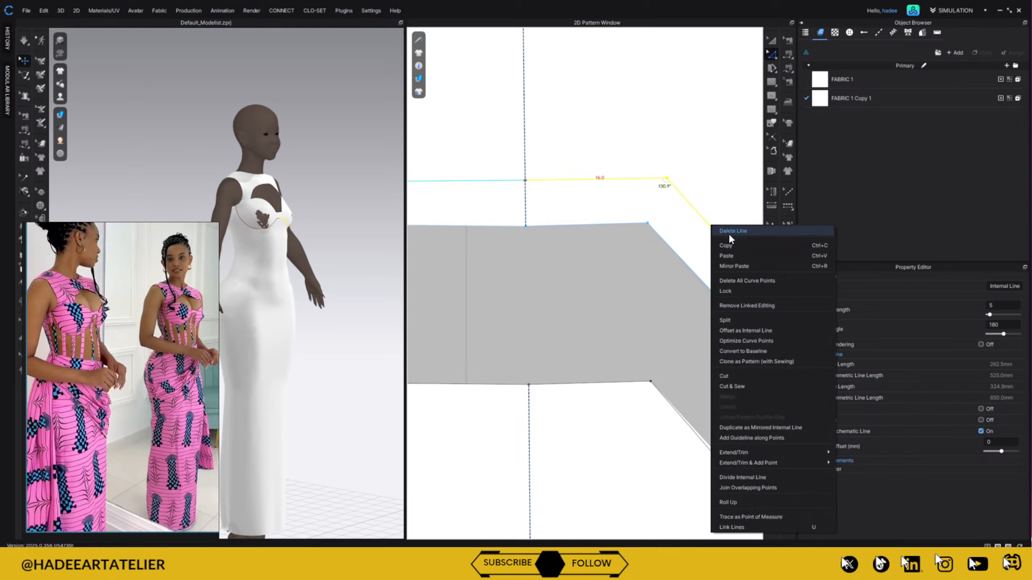
{"action": "left_click", "coordinate": [749, 387]}
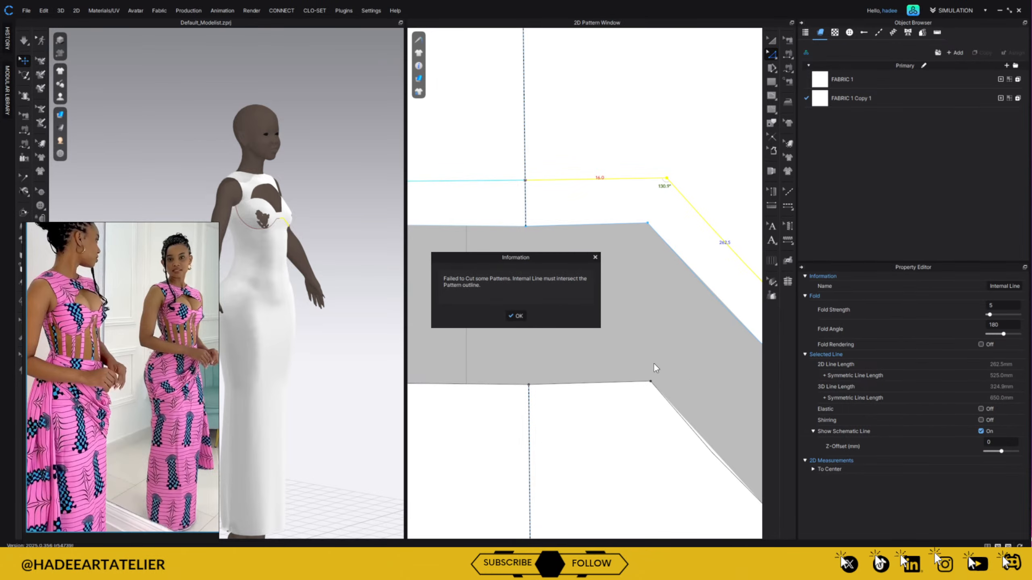
{"action": "left_click", "coordinate": [596, 258]}
{"action": "left_click", "coordinate": [613, 268]}
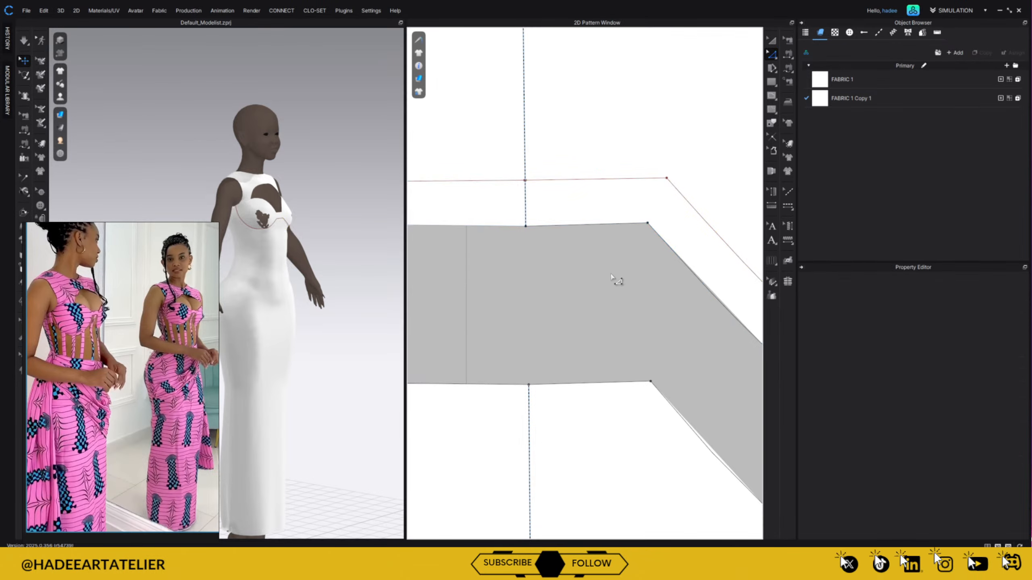
- Delete the existing offset line, both curve and centre segment, from the bust cup piece
{"action": "right_click_drag", "start_coordinate": [614, 280], "coordinate": [626, 431], "text": "alt"}
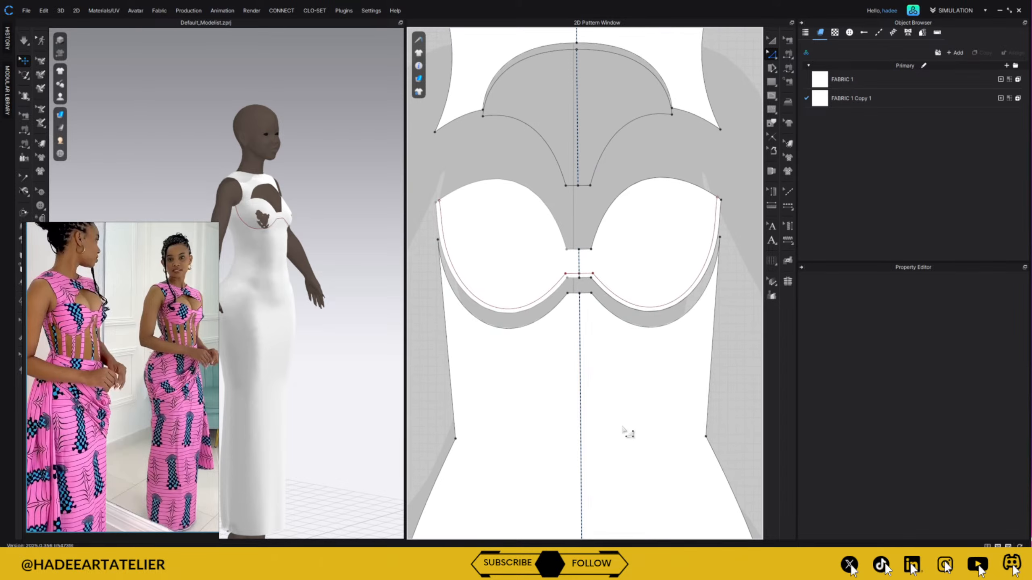
{"action": "left_click", "coordinate": [607, 285]}
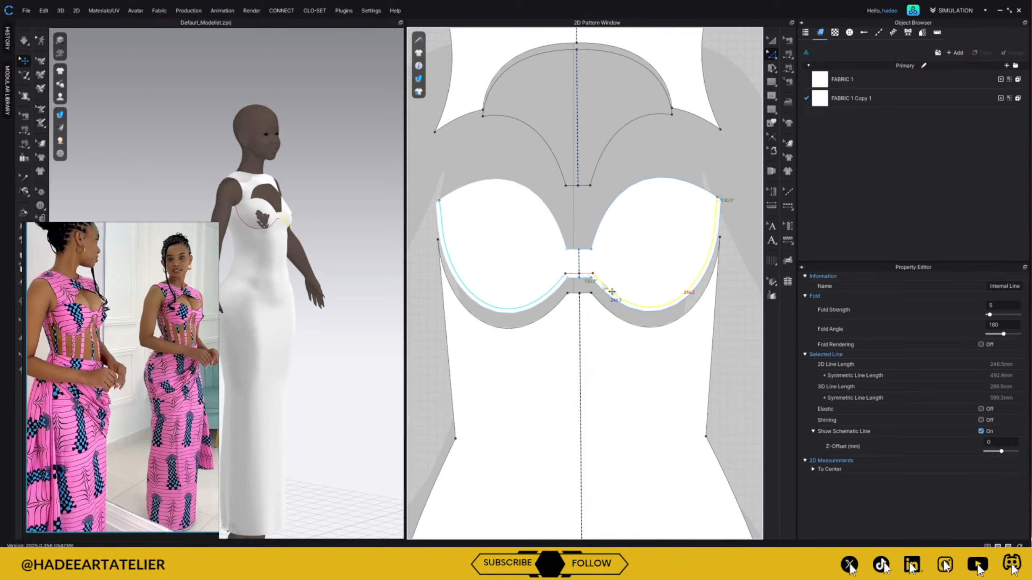
{"action": "left_click", "coordinate": [665, 394]}
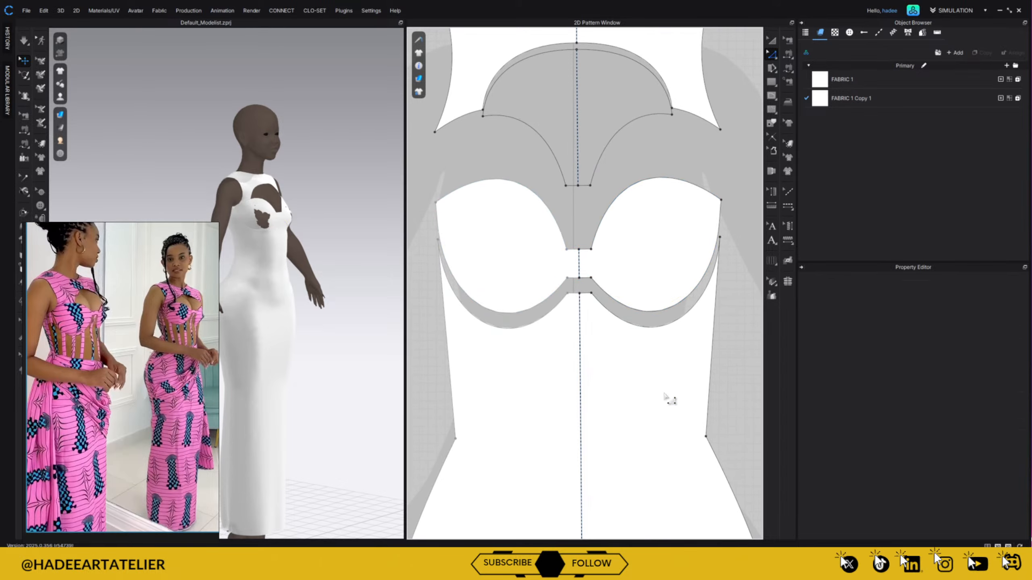
- Offset the bust cup piece's centre and curved underbust edges by 5 mm as one internal line, with Extend and Maintain Curvature enabled
{"action": "left_click", "coordinate": [574, 281]}
{"action": "left_click", "coordinate": [553, 298]}
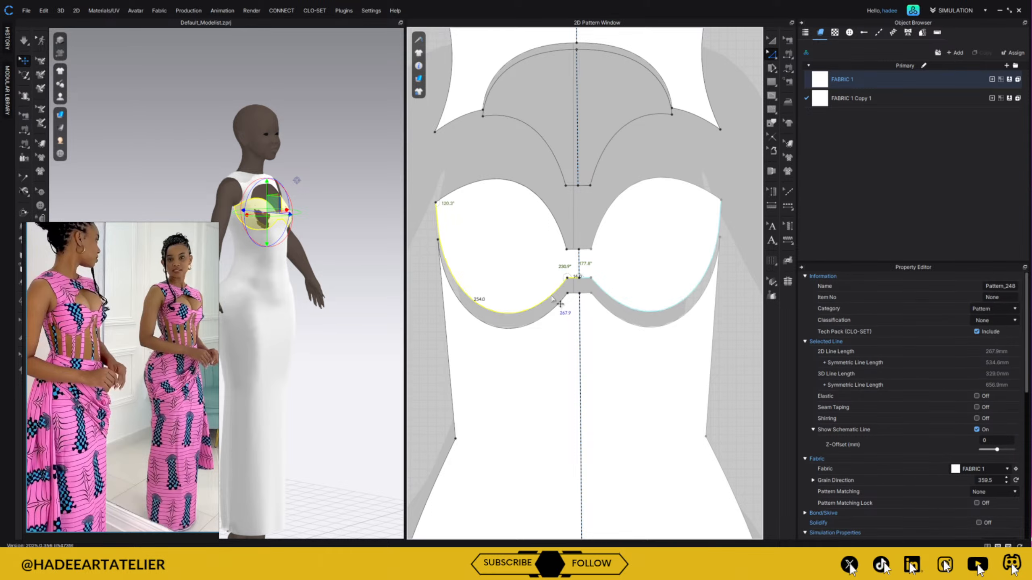
{"action": "right_click", "coordinate": [551, 299]}
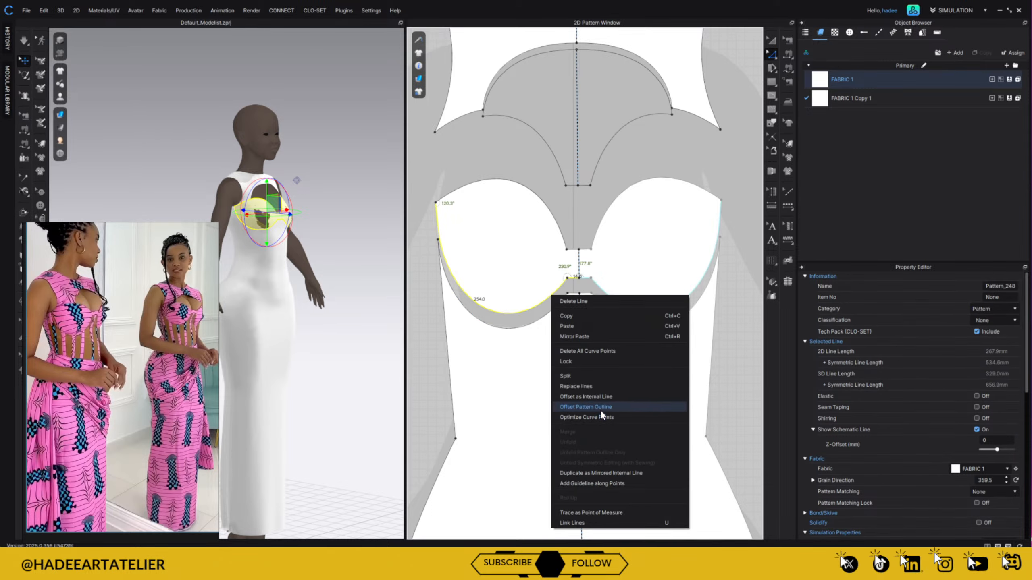
{"action": "left_click", "coordinate": [603, 397]}
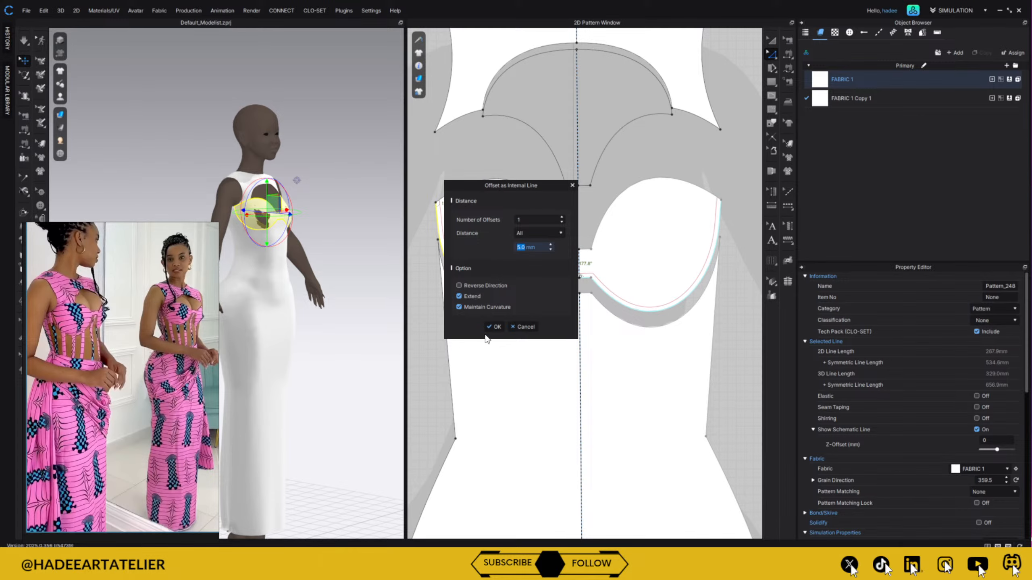
{"action": "left_click", "coordinate": [490, 327]}
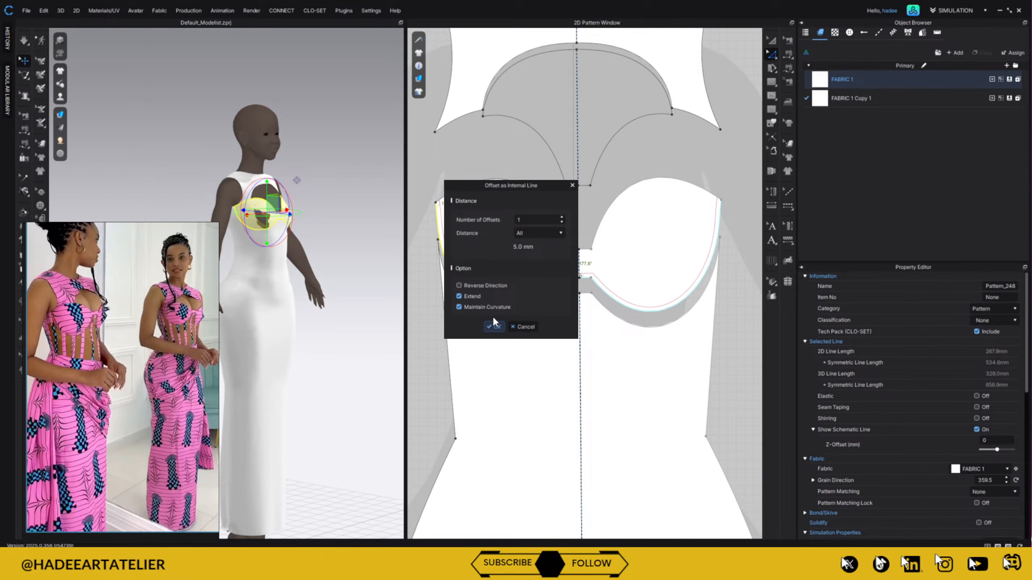
{"action": "left_click", "coordinate": [494, 326]}
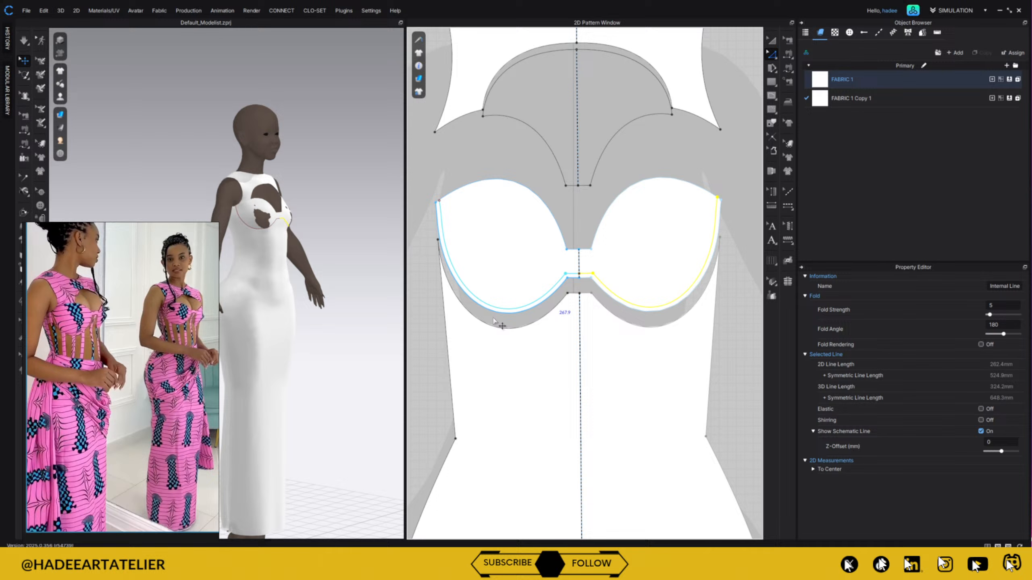
- Try to cut and sew the bust cup piece along the new 5 mm offset line, extending its endpoints to the pattern boundaries automatically
{"action": "right_click", "coordinate": [664, 307]}
{"action": "left_click", "coordinate": [703, 467]}
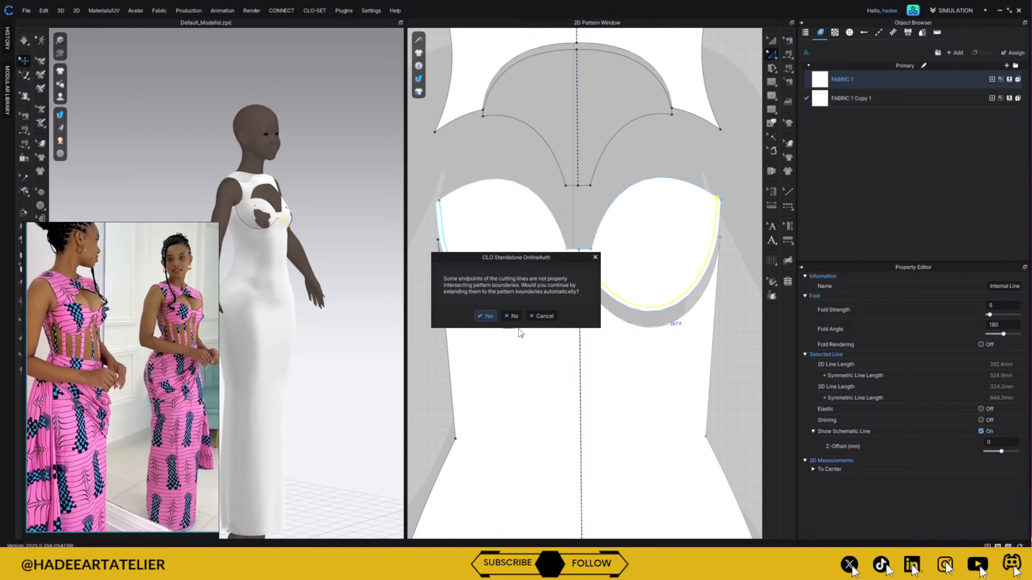
{"action": "left_click", "coordinate": [485, 317]}
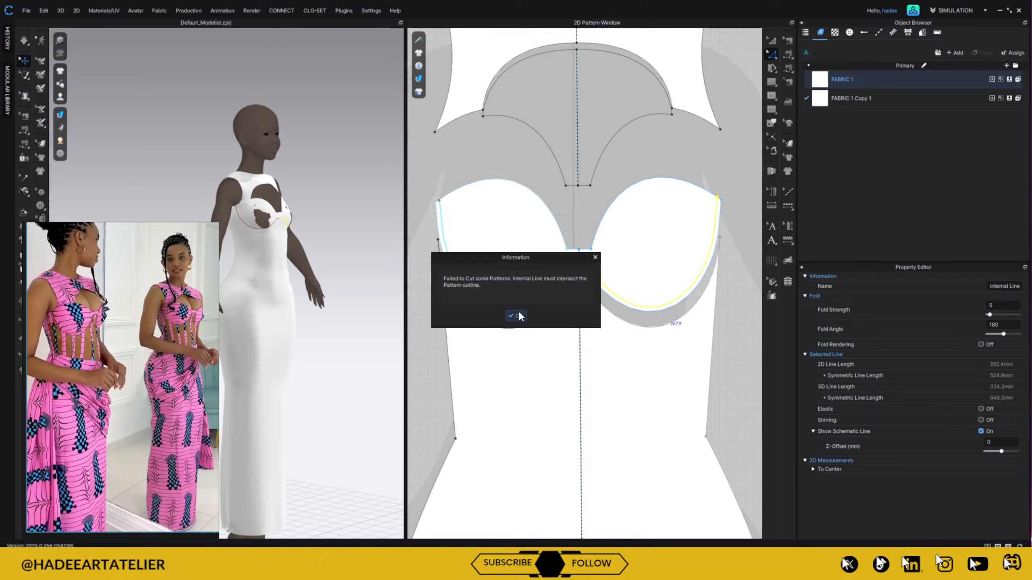
{"action": "left_click", "coordinate": [516, 316]}
{"action": "left_click", "coordinate": [604, 233]}
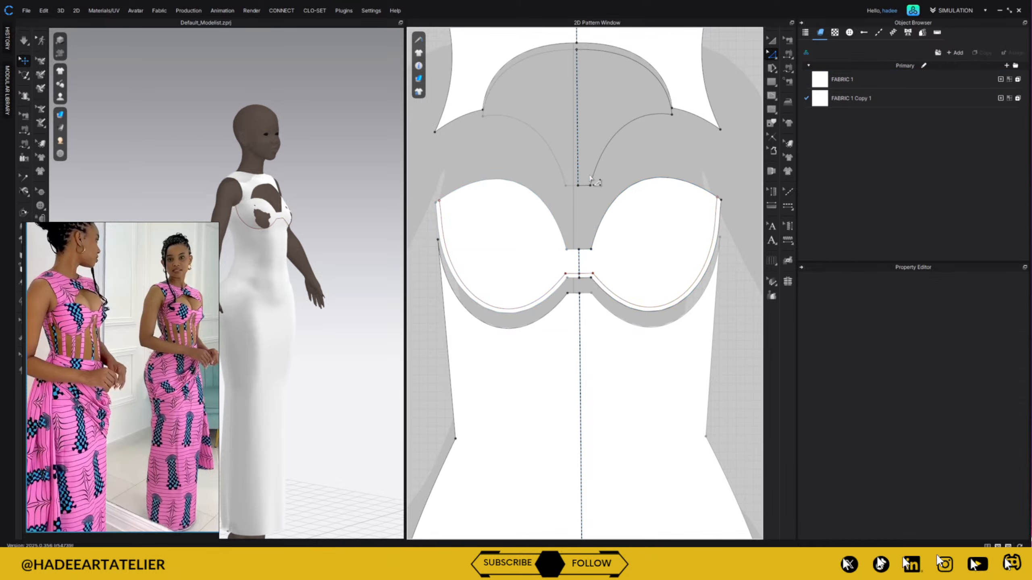
- Pull the offset line's overlapping endpoint at the centre of the bust cup piece slightly past the centre fold line
{"action": "scroll", "coordinate": [580, 241], "scroll_direction": "up", "scroll_amount": 10}
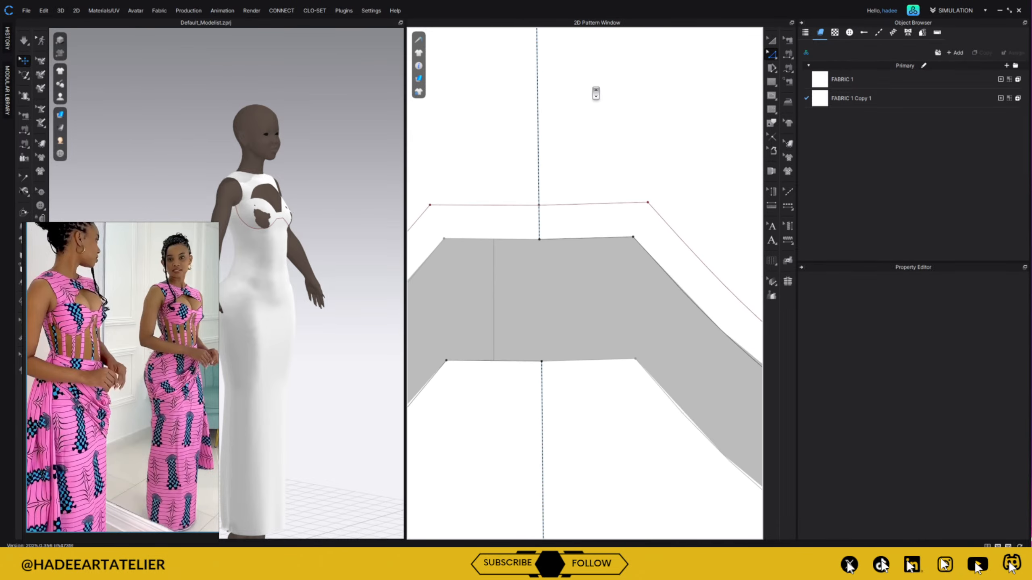
{"action": "left_click", "coordinate": [539, 206]}
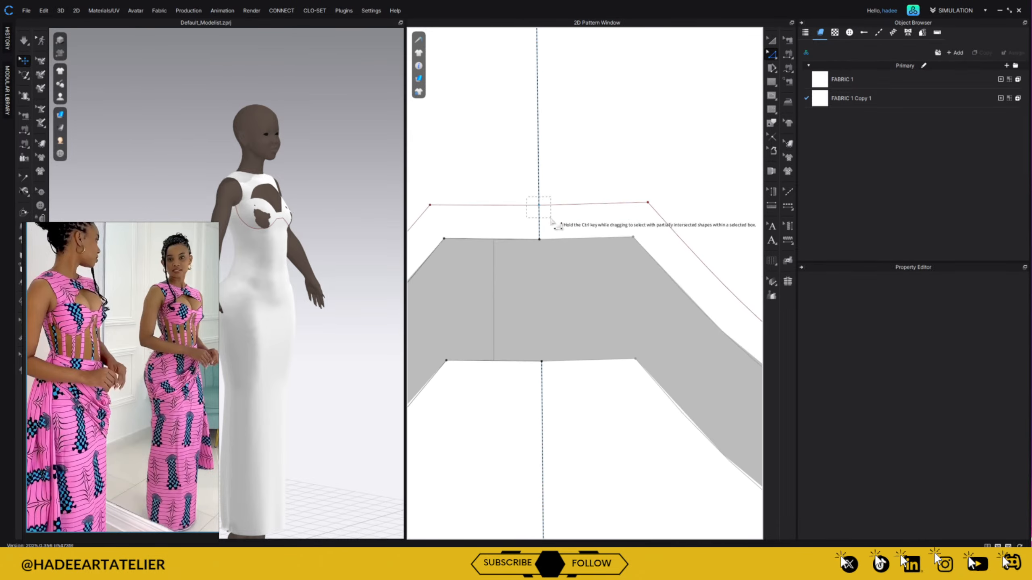
{"action": "left_click", "coordinate": [547, 212]}
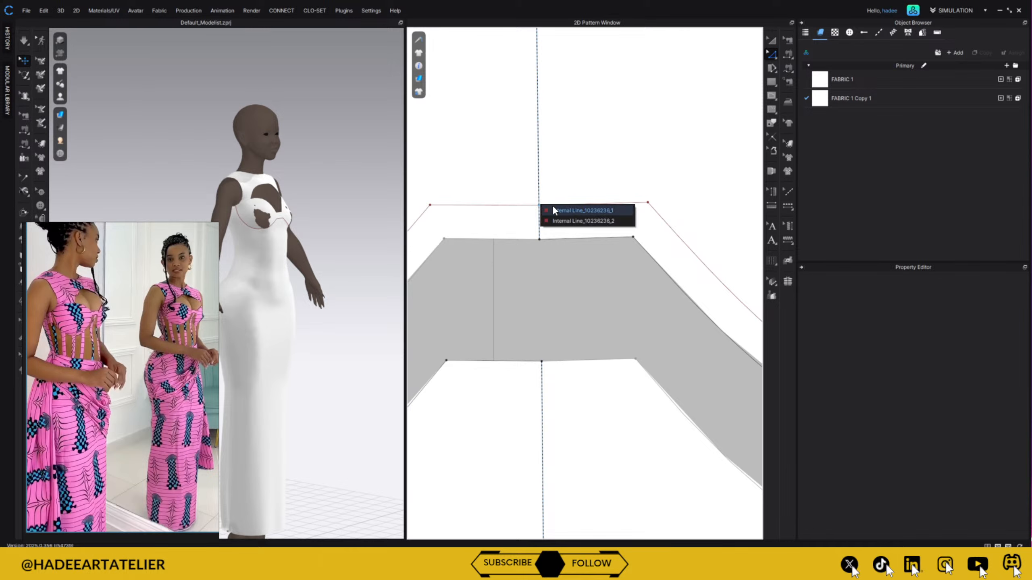
{"action": "left_click", "coordinate": [548, 213]}
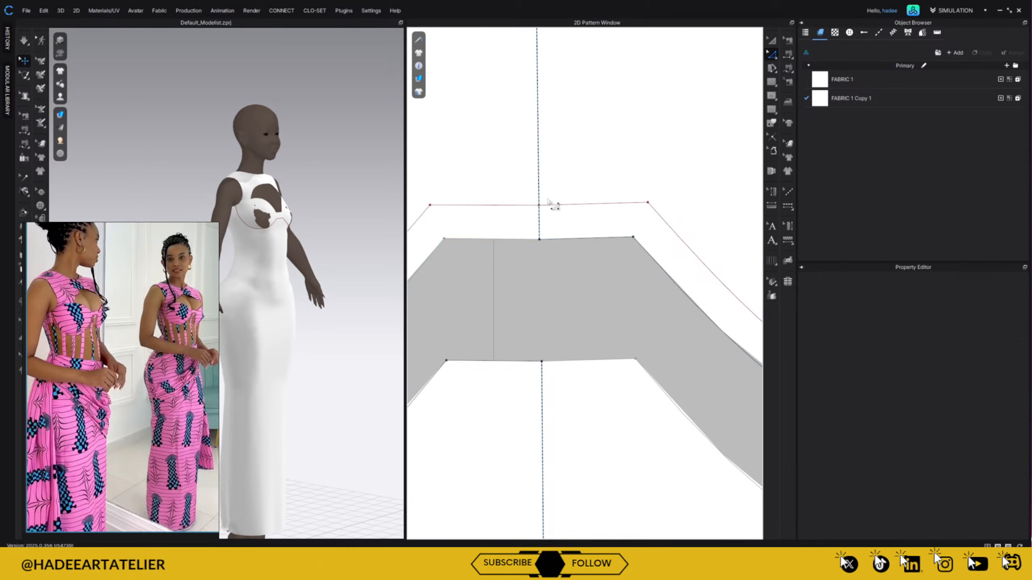
{"action": "left_click", "coordinate": [547, 212]}
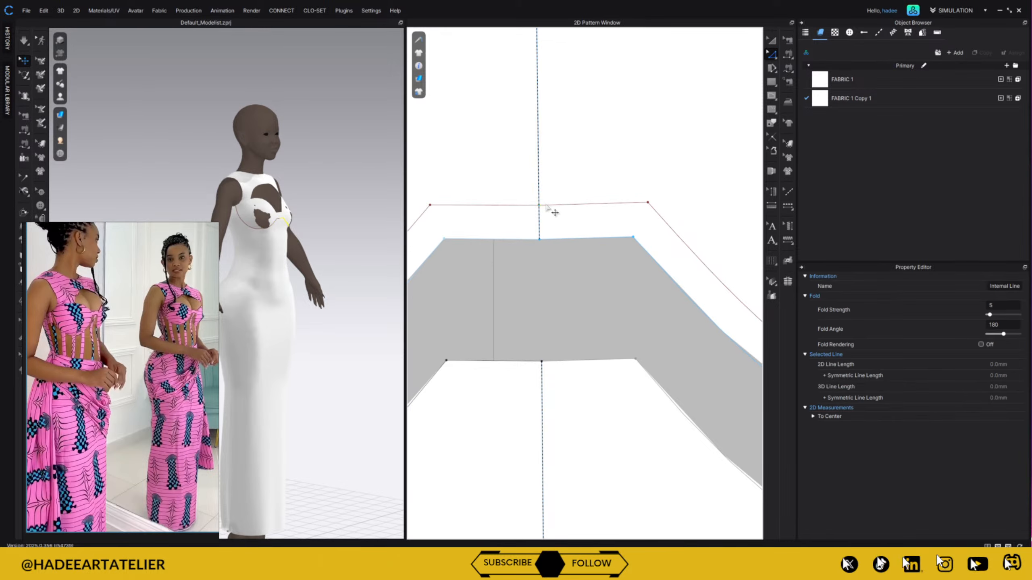
{"action": "left_click", "coordinate": [538, 222]}
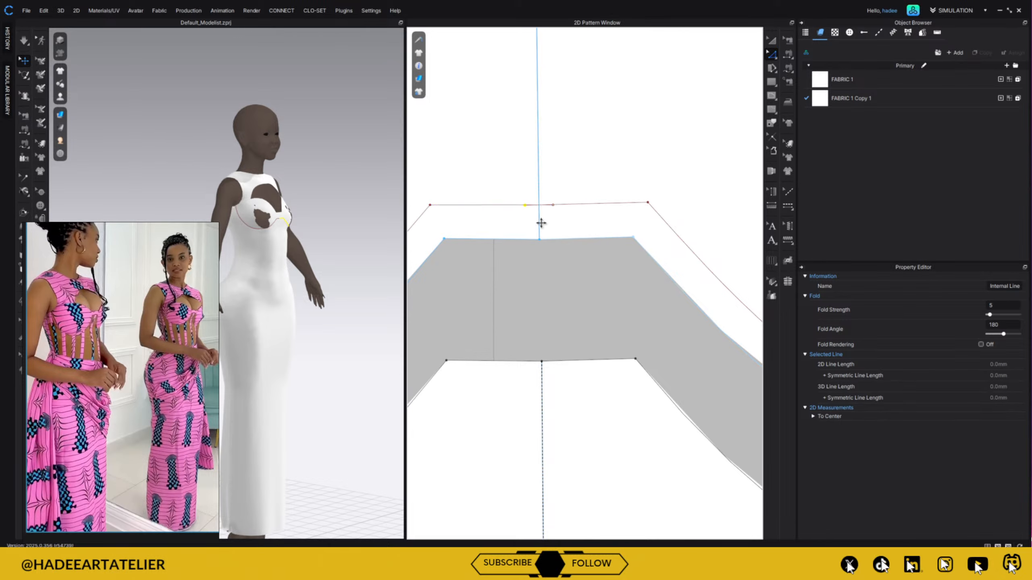
{"action": "left_click", "coordinate": [525, 206]}
{"action": "left_click", "coordinate": [549, 209]}
{"action": "left_click", "coordinate": [529, 215]}
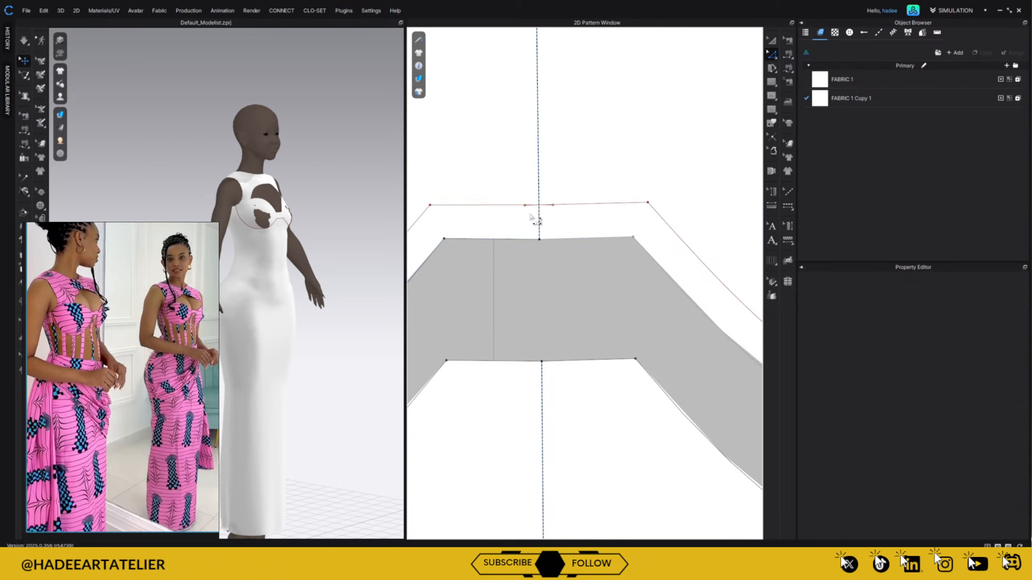
- Try to shift the offset line's centre segment sideways and reposition the corner point where it meets the underbust curve
{"action": "left_click", "coordinate": [526, 207]}
{"action": "left_click", "coordinate": [553, 211]}
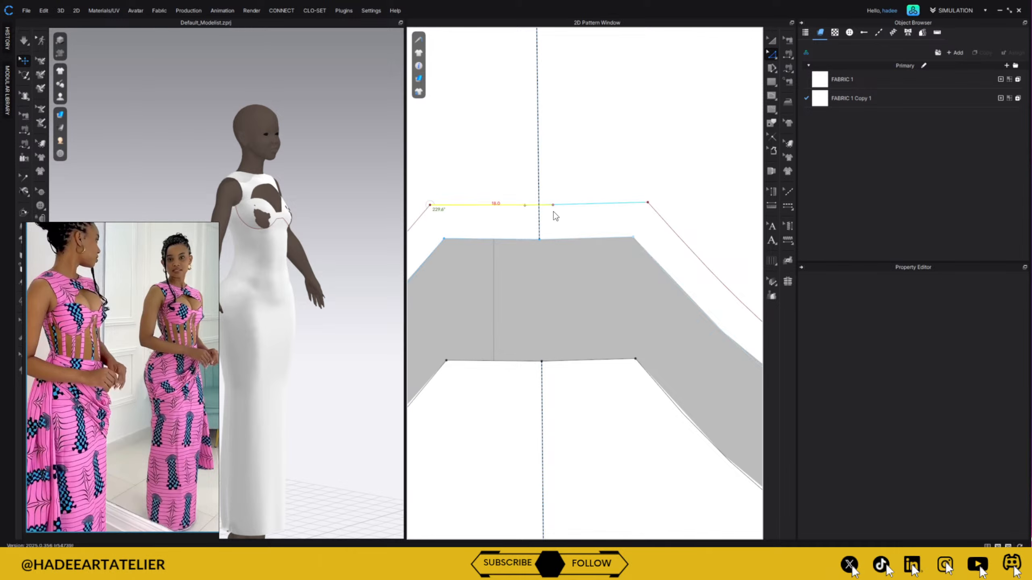
{"action": "left_click_drag", "start_coordinate": [524, 206], "coordinate": [503, 206]}
{"action": "left_click", "coordinate": [555, 282]}
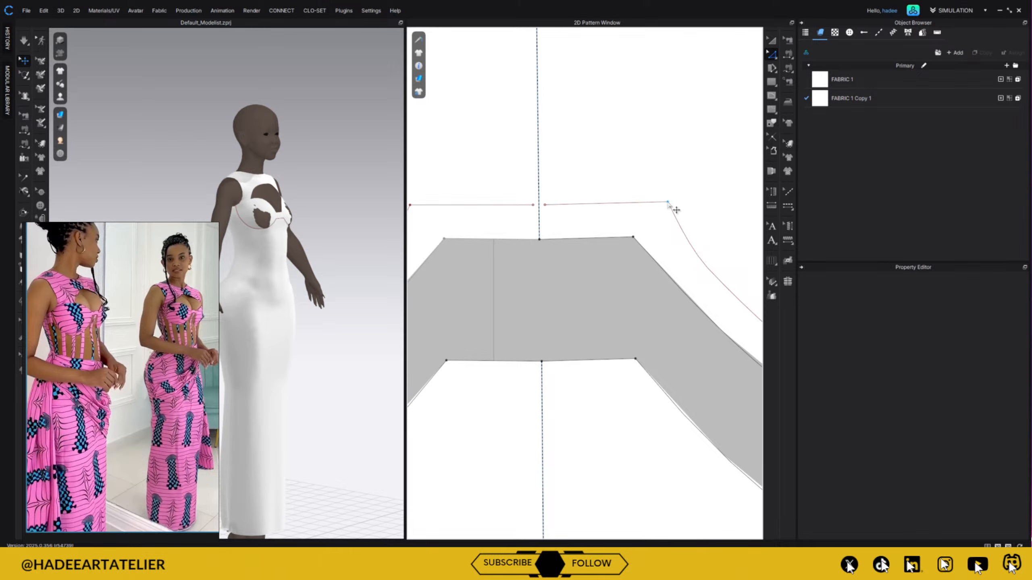
{"action": "left_click_drag", "start_coordinate": [672, 205], "coordinate": [658, 222]}
{"action": "scroll", "coordinate": [618, 300], "scroll_direction": "down", "scroll_amount": 5}
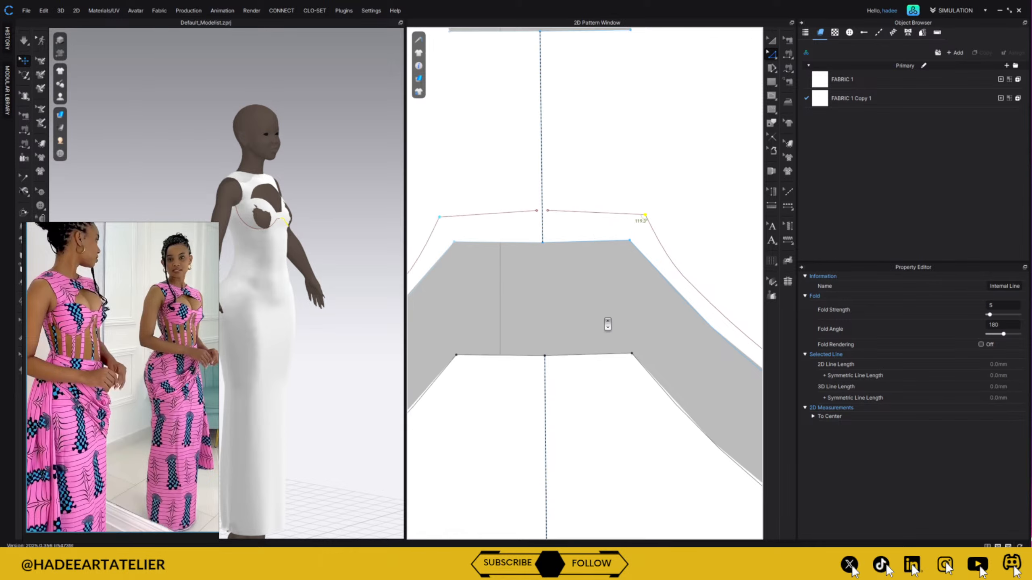
- Undo the last moves of the offset line's centre segment and corner point
{"action": "key", "text": "ctrl+z"}
{"action": "key", "text": "ctrl+z"}
{"action": "key", "text": "ctrl+z"}
{"action": "key", "text": "ctrl+z"}
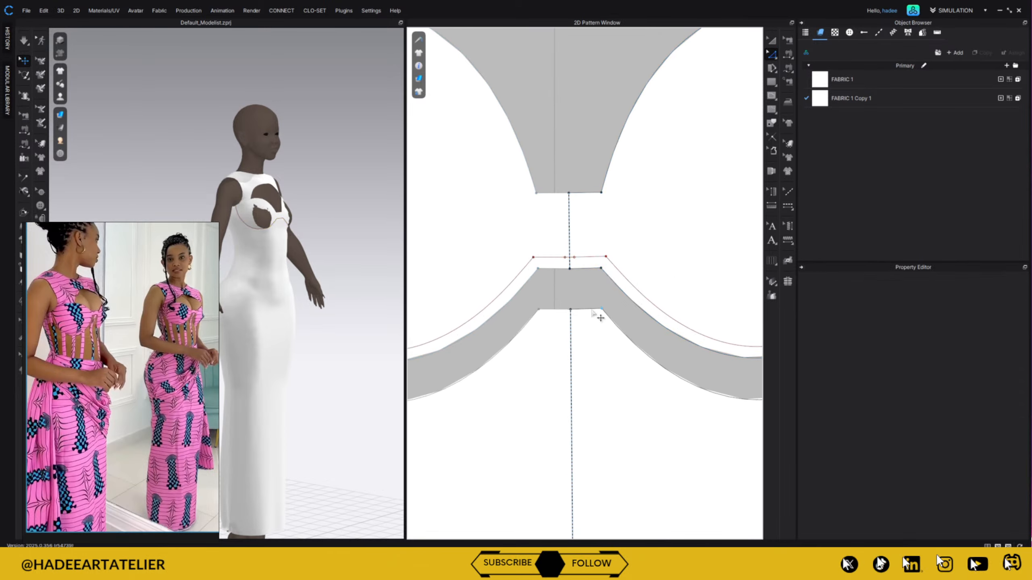
- Move the centre segment's inner endpoint back onto the centre fold line so both mirrored halves of the offset line meet
{"action": "scroll", "coordinate": [585, 260], "scroll_direction": "up", "scroll_amount": 5}
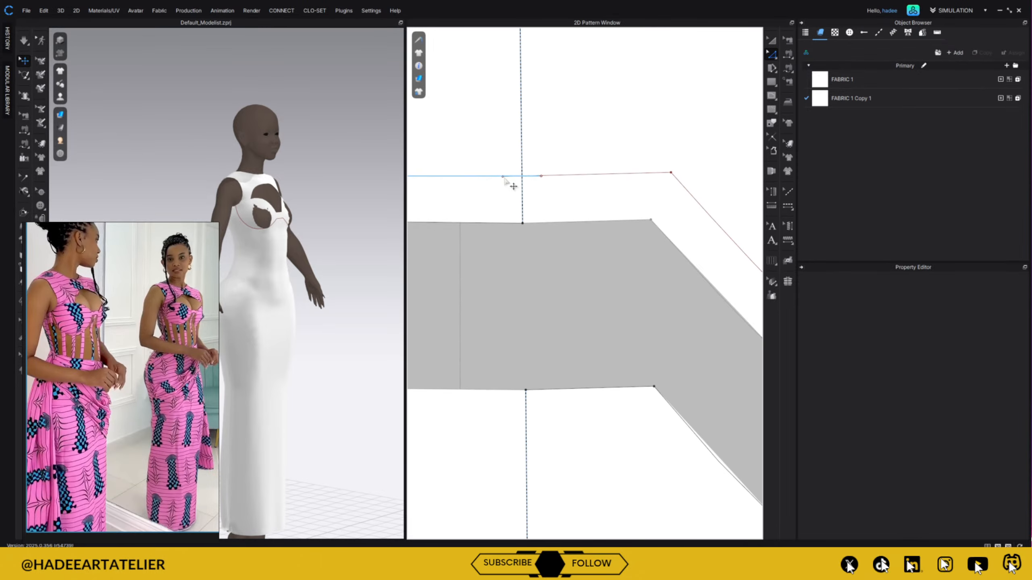
{"action": "left_click", "coordinate": [504, 178]}
{"action": "left_click", "coordinate": [513, 193]}
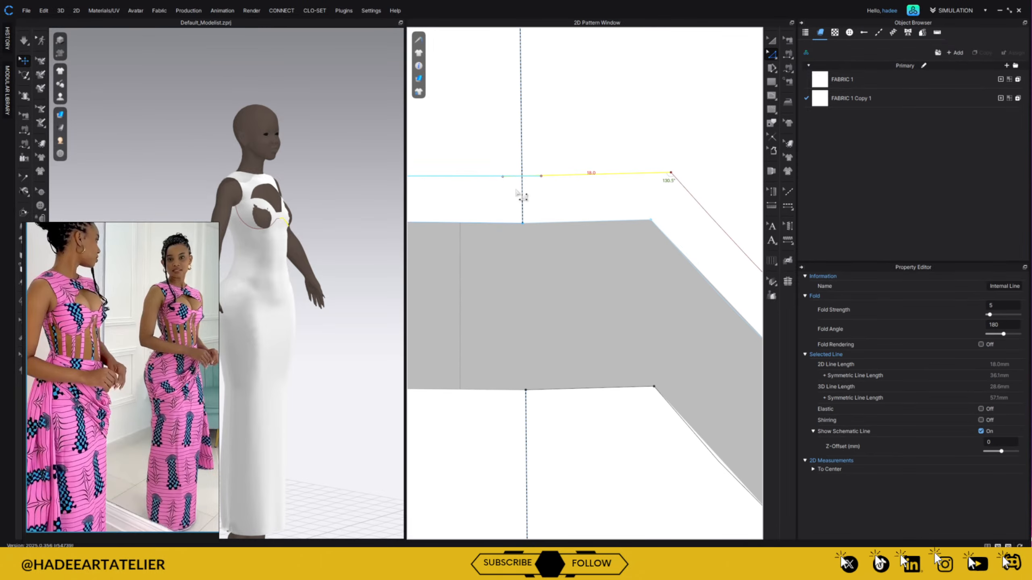
{"action": "left_click", "coordinate": [517, 193]}
{"action": "left_click", "coordinate": [542, 177]}
{"action": "left_click_drag", "start_coordinate": [549, 184], "coordinate": [529, 186]}
{"action": "left_click", "coordinate": [506, 268]}
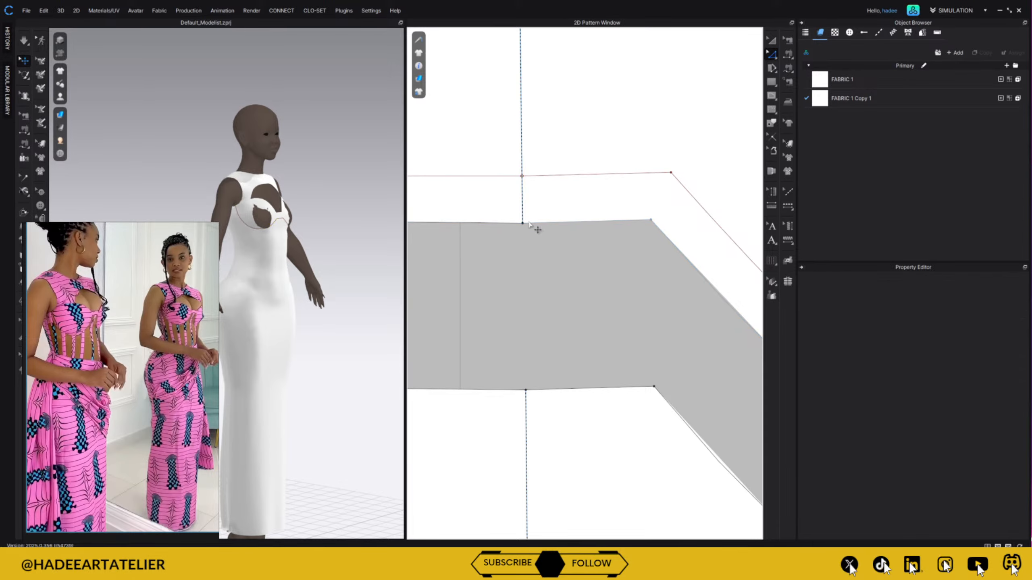
{"action": "left_click", "coordinate": [526, 178]}
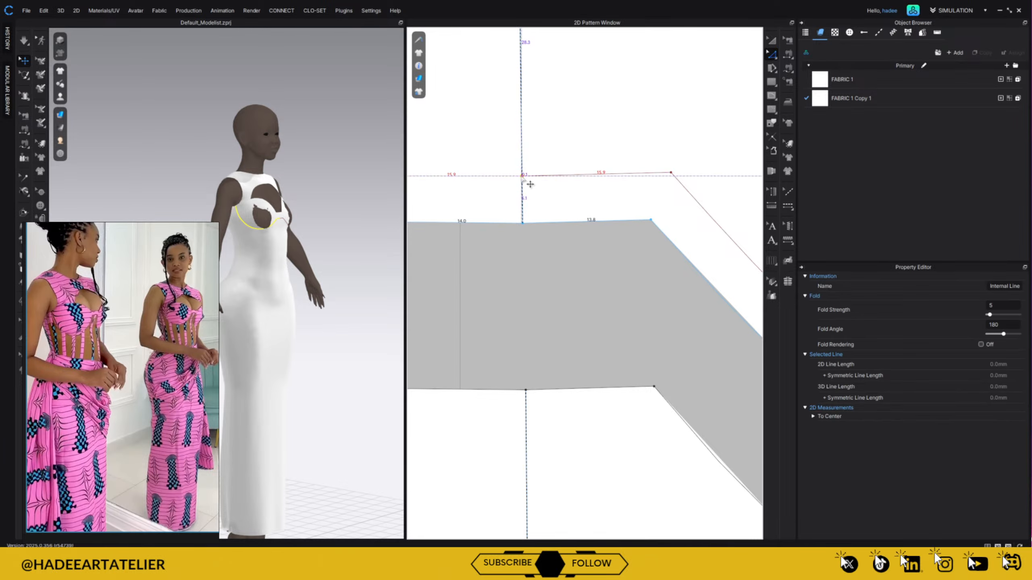
{"action": "left_click", "coordinate": [523, 256]}
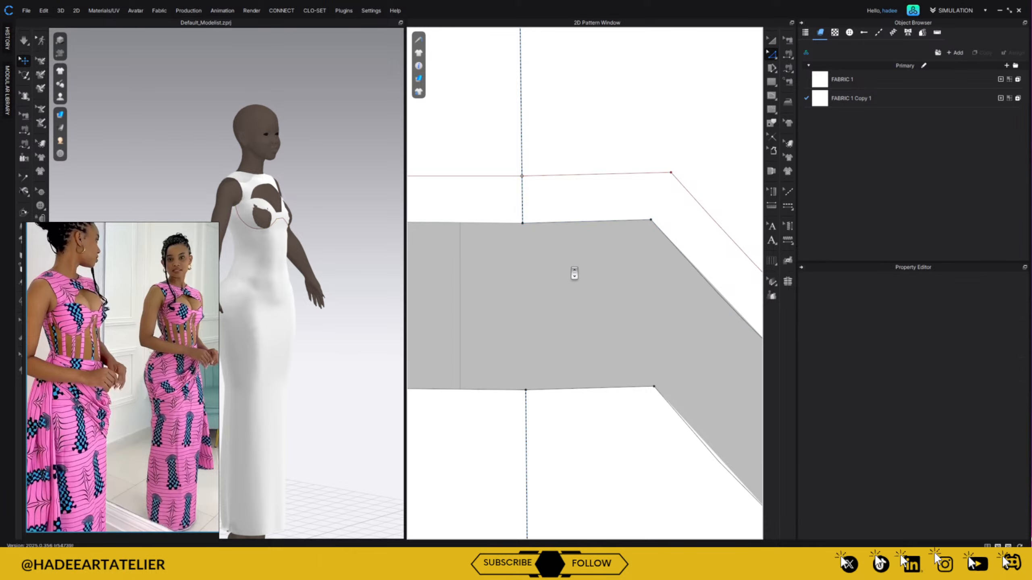
- Try to cut and sew the bust cup piece along the offset line's centre segment and underbust curve together
{"action": "scroll", "coordinate": [574, 274], "scroll_direction": "down", "scroll_amount": 6}
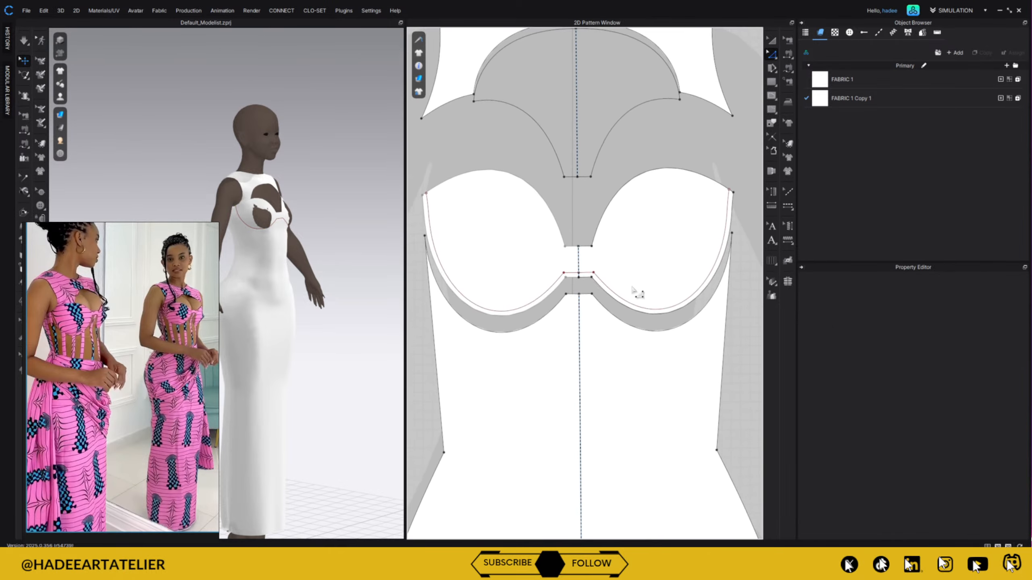
{"action": "left_click", "coordinate": [590, 274]}
{"action": "left_click", "coordinate": [630, 303]}
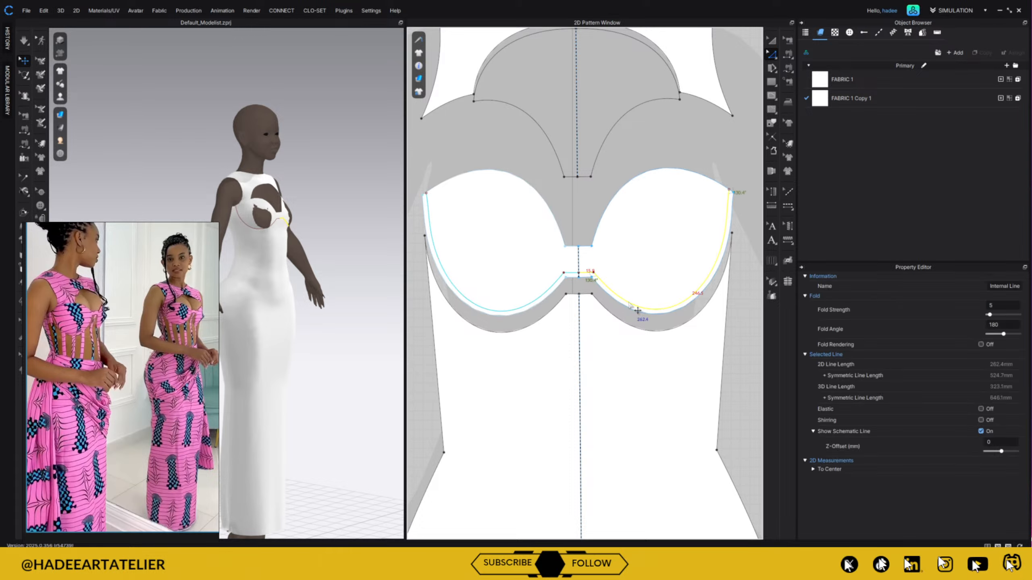
{"action": "right_click", "coordinate": [631, 299]}
{"action": "left_click", "coordinate": [675, 161]}
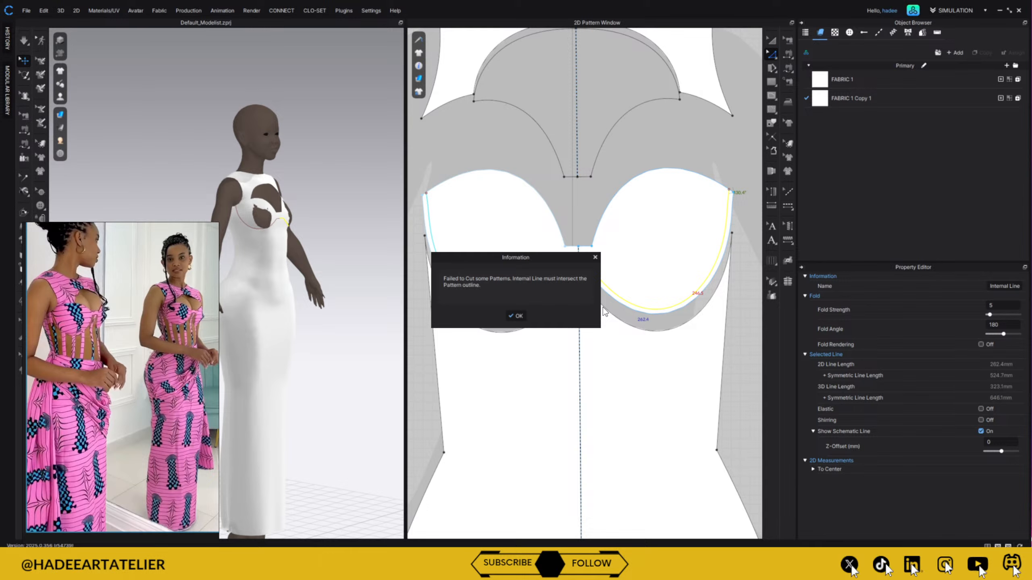
{"action": "left_click", "coordinate": [519, 315]}
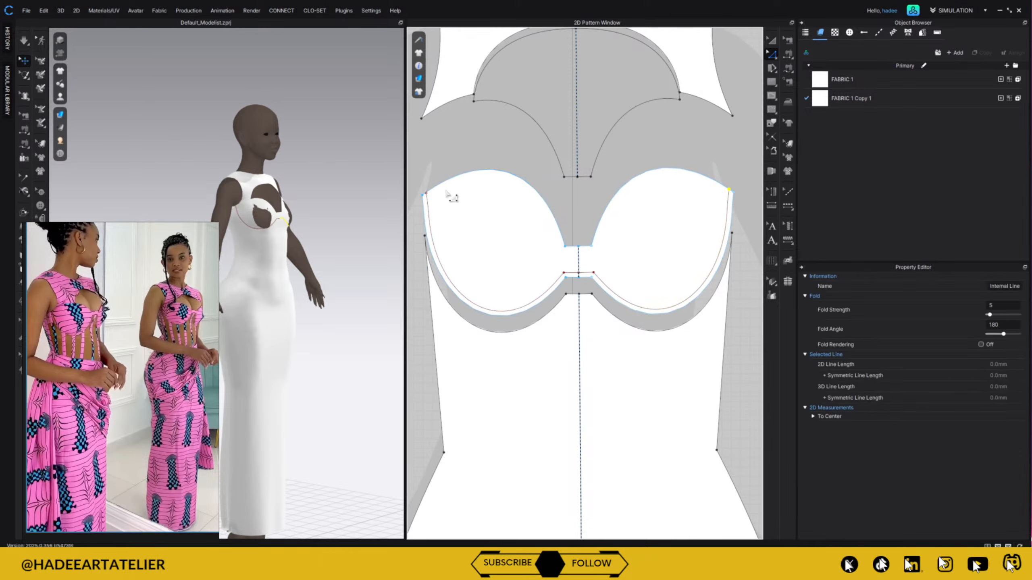
- Extend the offset curve's outer endpoint to the pattern outline with Extend/Trim
{"action": "right_click", "coordinate": [427, 193]}
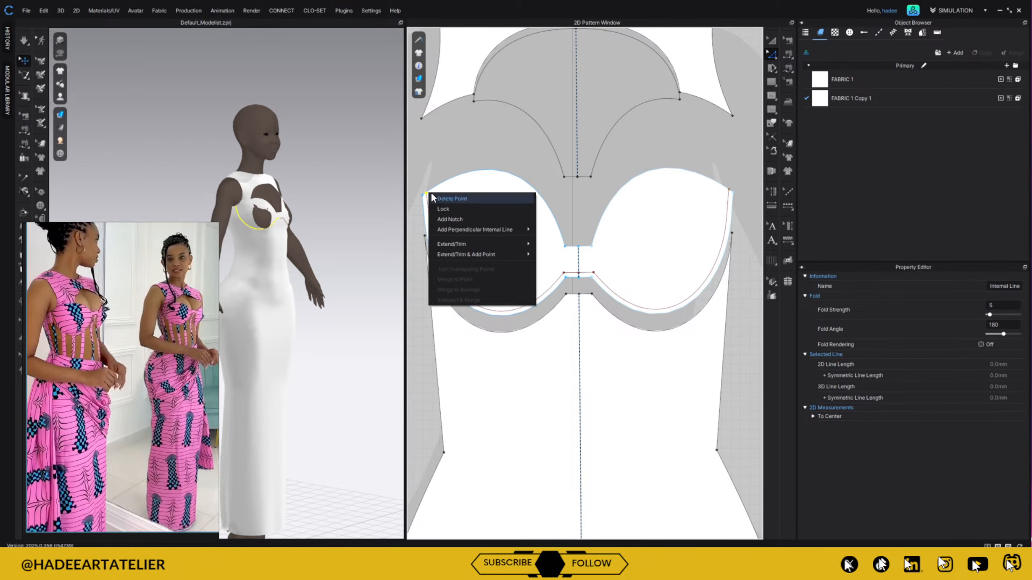
{"action": "mouse_move", "coordinate": [512, 244]}
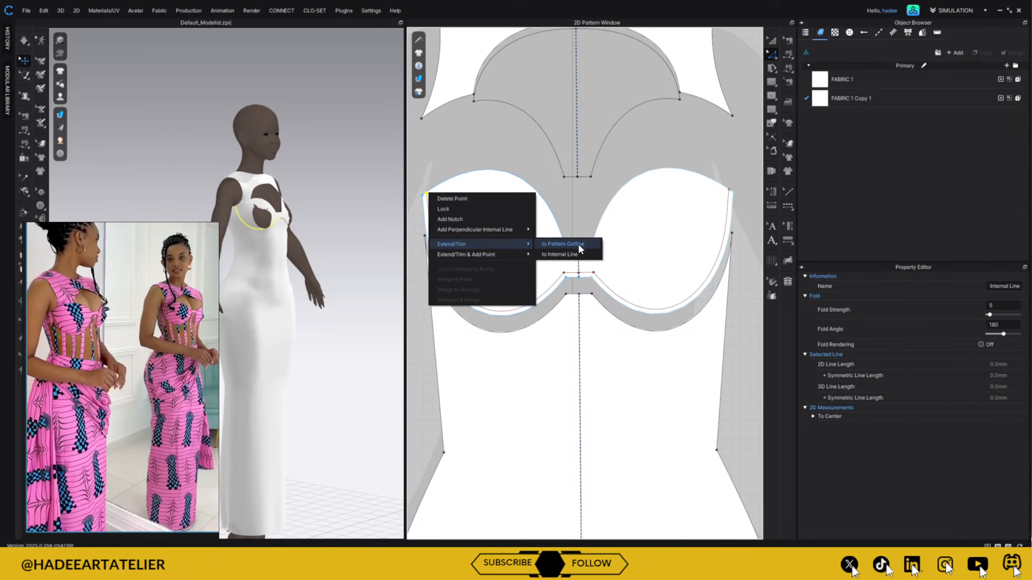
{"action": "left_click", "coordinate": [549, 246]}
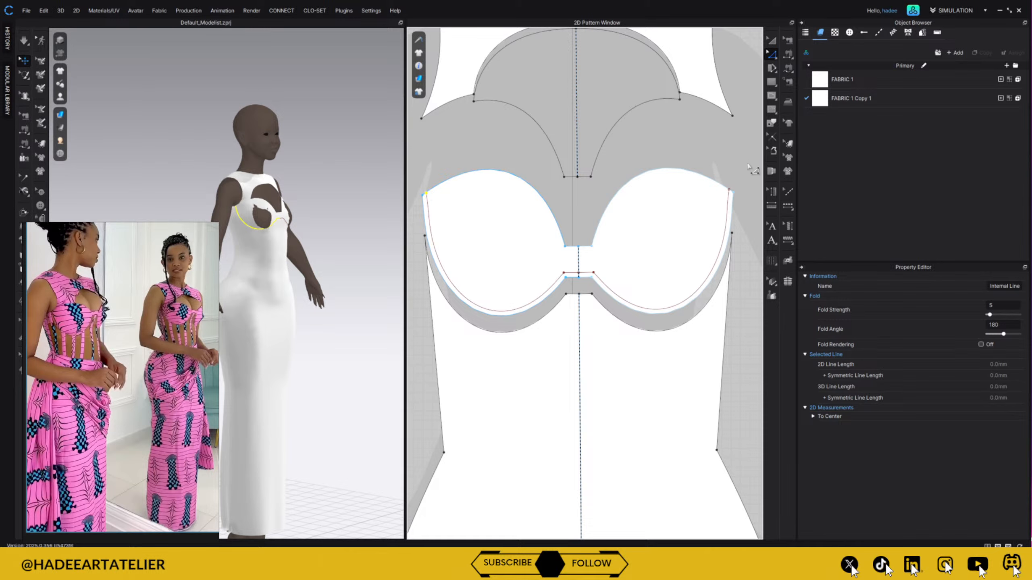
{"action": "left_click", "coordinate": [730, 189]}
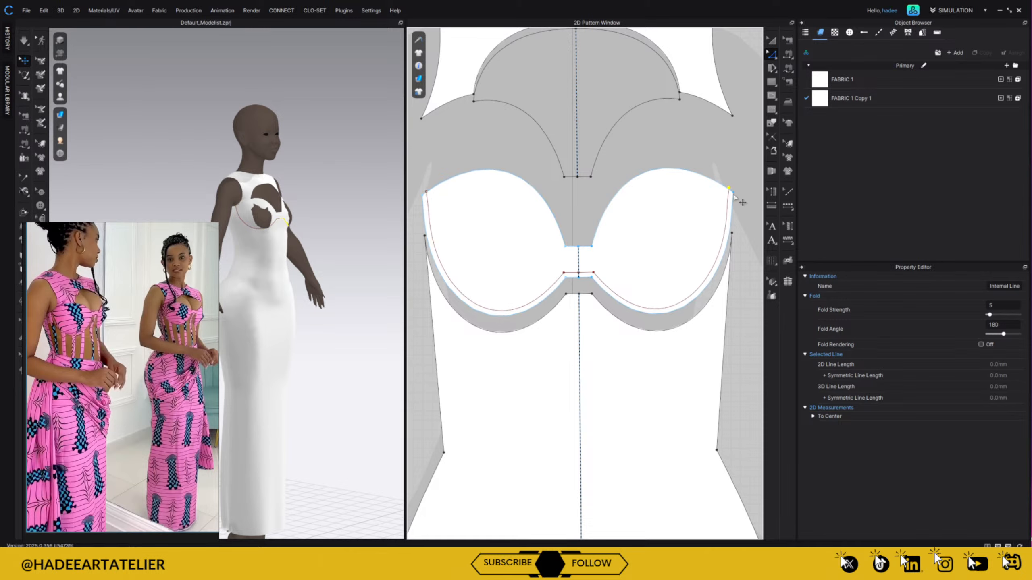
- Cut and sew the bust cup piece along the offset curve and centre segment, and move the cups up away from the narrow band
{"action": "left_click", "coordinate": [730, 223]}
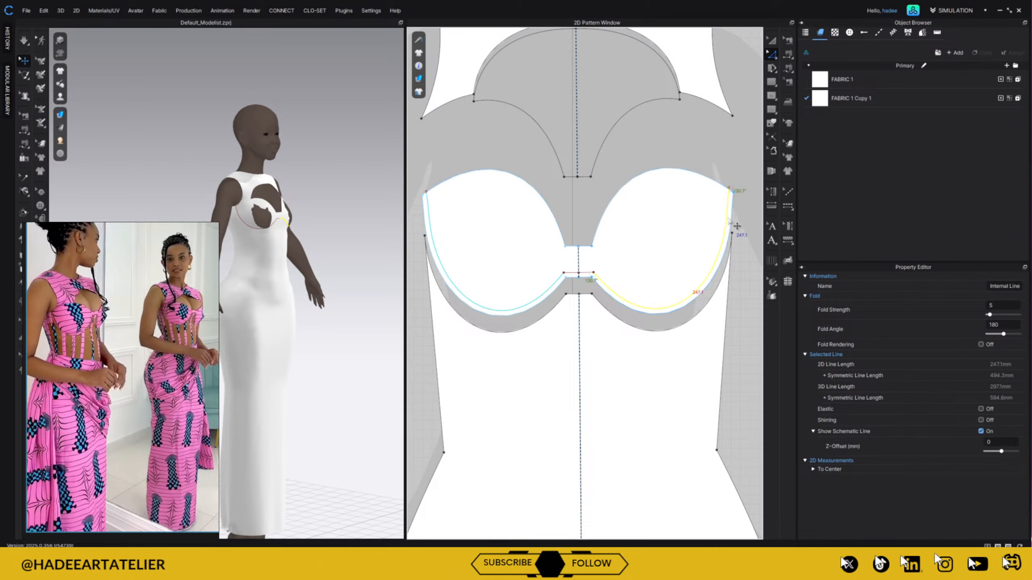
{"action": "right_click", "coordinate": [594, 280]}
{"action": "left_click", "coordinate": [622, 177]}
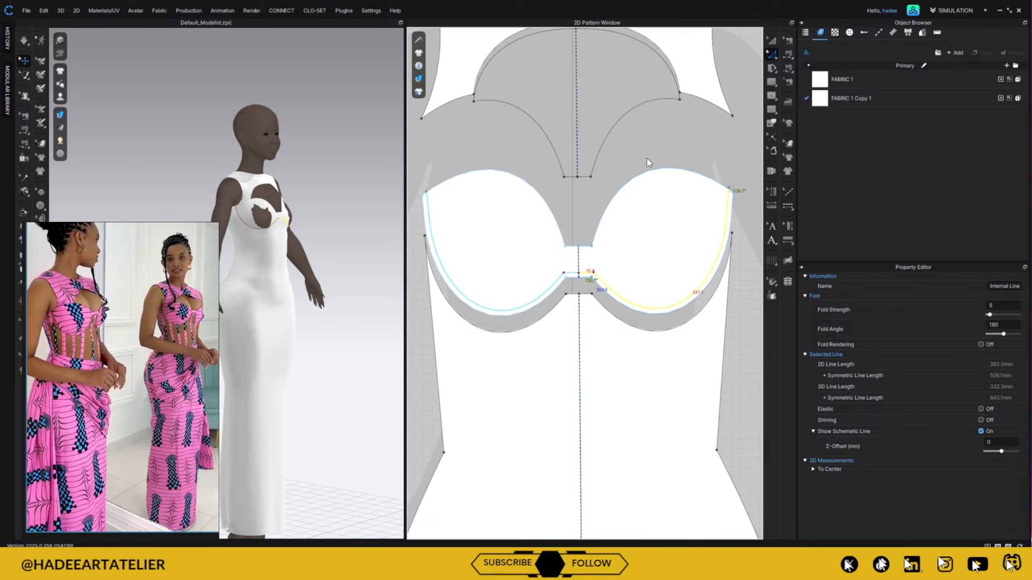
{"action": "key", "text": "a"}
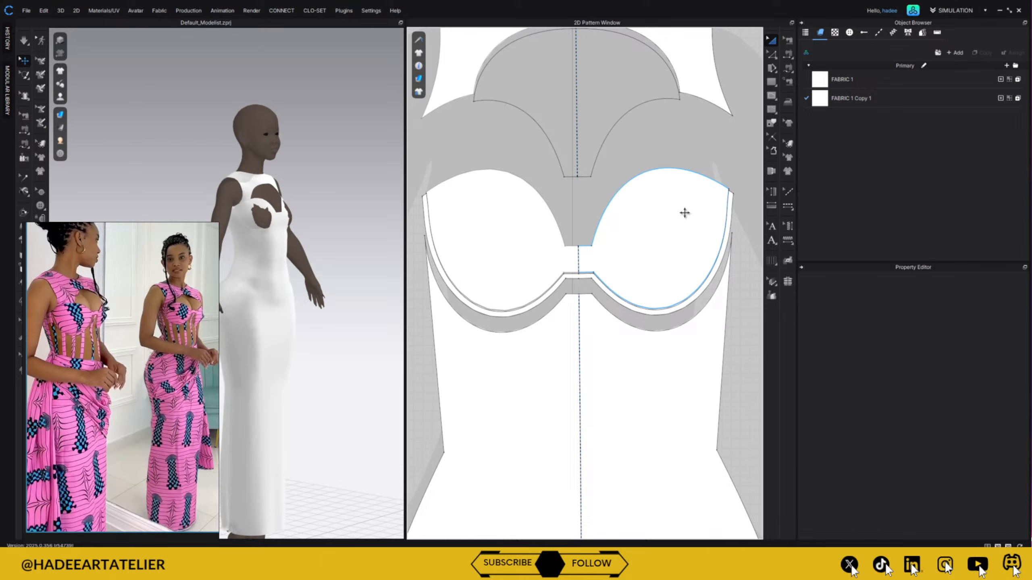
{"action": "left_click", "coordinate": [644, 212]}
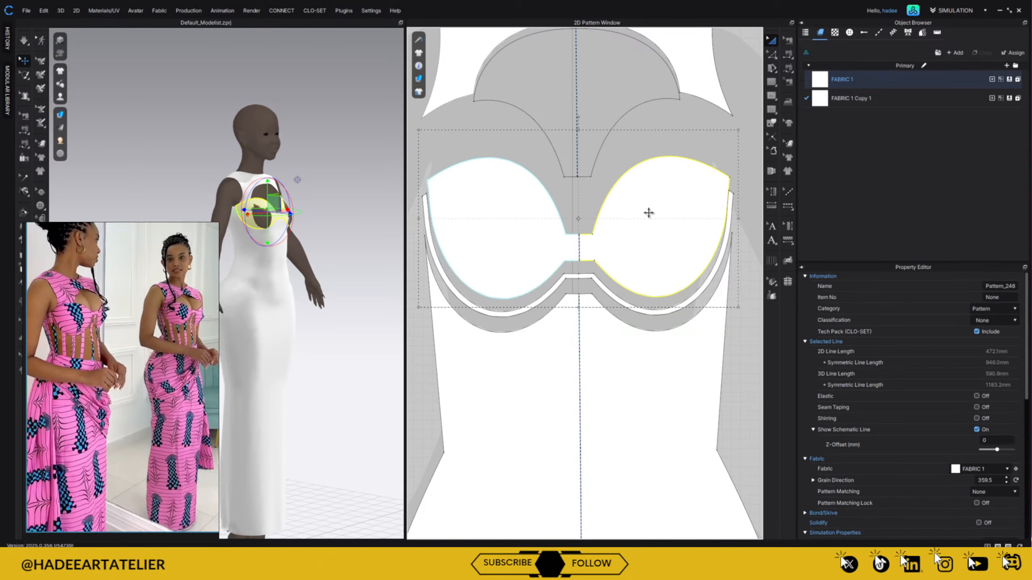
- Simulate the garment, pull the cup fabric outward over the avatar's bust so it covers the body, and stop the simulation
{"action": "left_click", "coordinate": [353, 339]}
{"action": "right_click_drag", "start_coordinate": [361, 330], "coordinate": [328, 342]}
{"action": "key", "text": "space"}
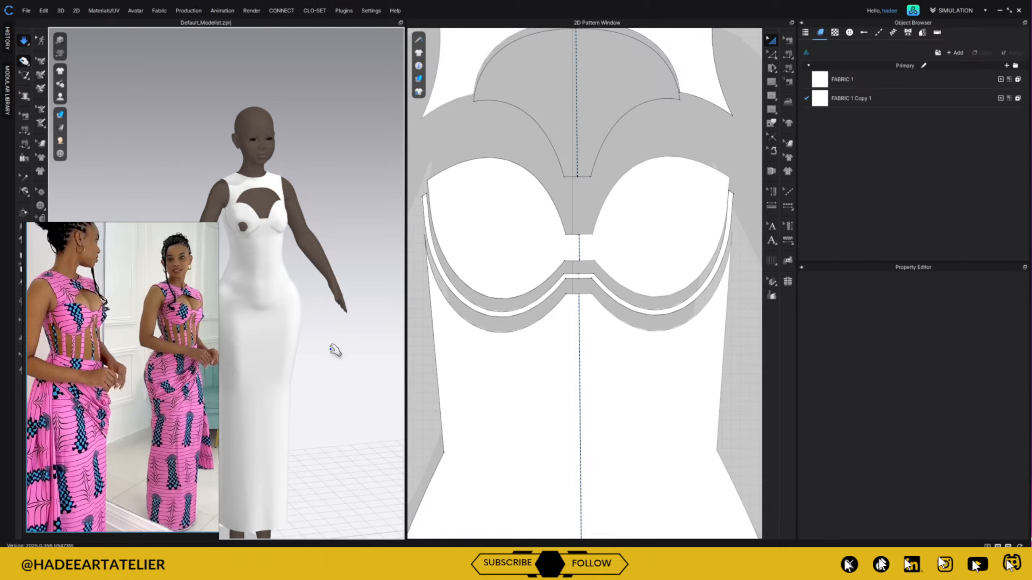
{"action": "right_click_drag", "start_coordinate": [324, 324], "coordinate": [380, 314]}
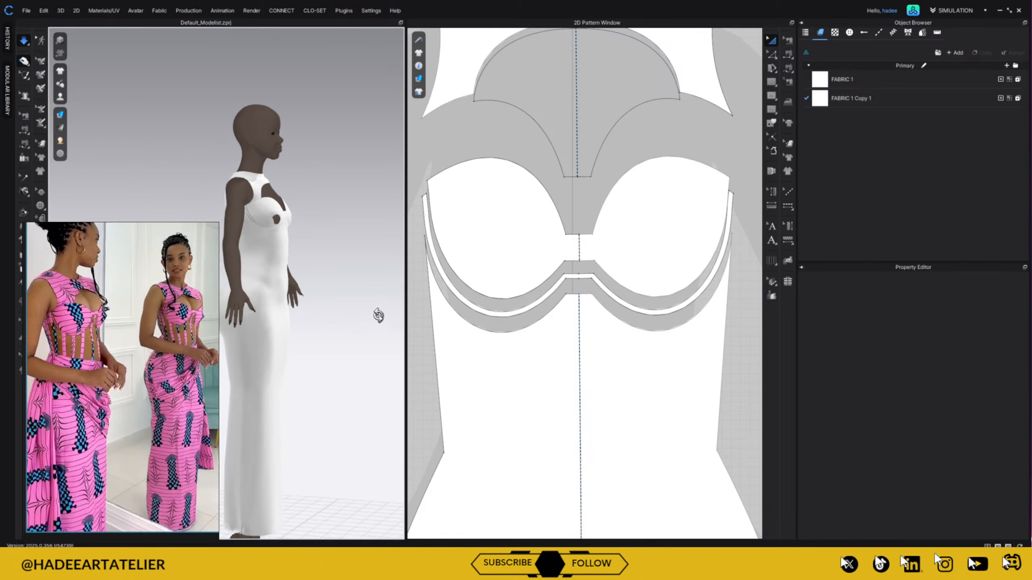
{"action": "left_click", "coordinate": [289, 218]}
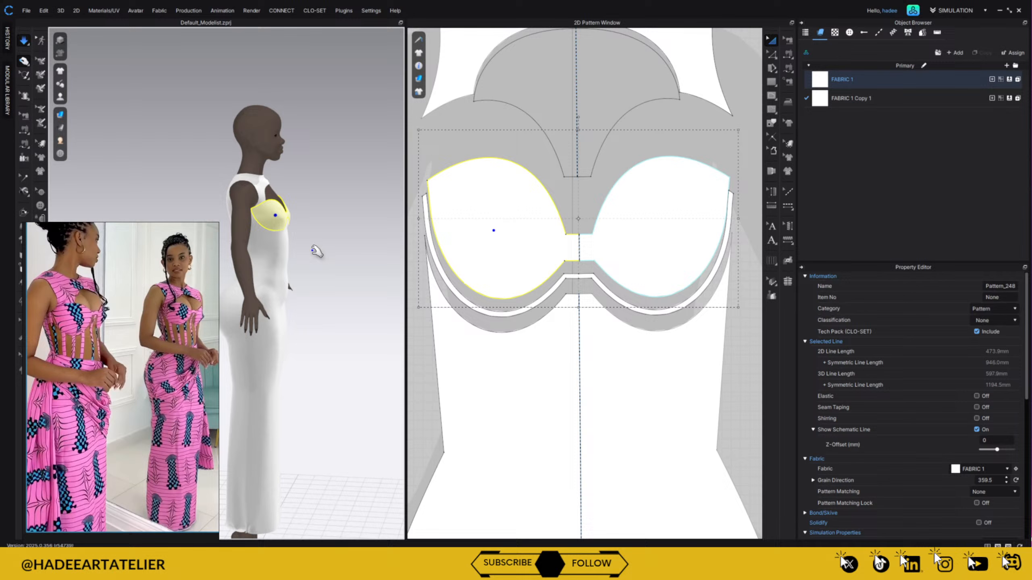
{"action": "left_click", "coordinate": [345, 297]}
{"action": "key", "text": "space"}
{"action": "right_click_drag", "start_coordinate": [374, 284], "coordinate": [348, 266]}
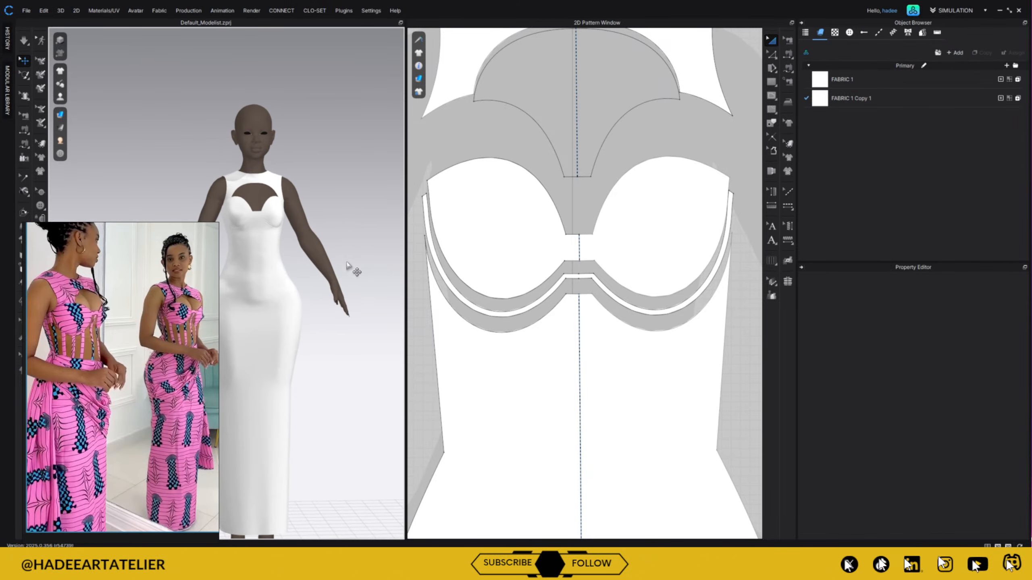
{"action": "scroll", "coordinate": [367, 215], "scroll_direction": "down", "scroll_amount": 5}
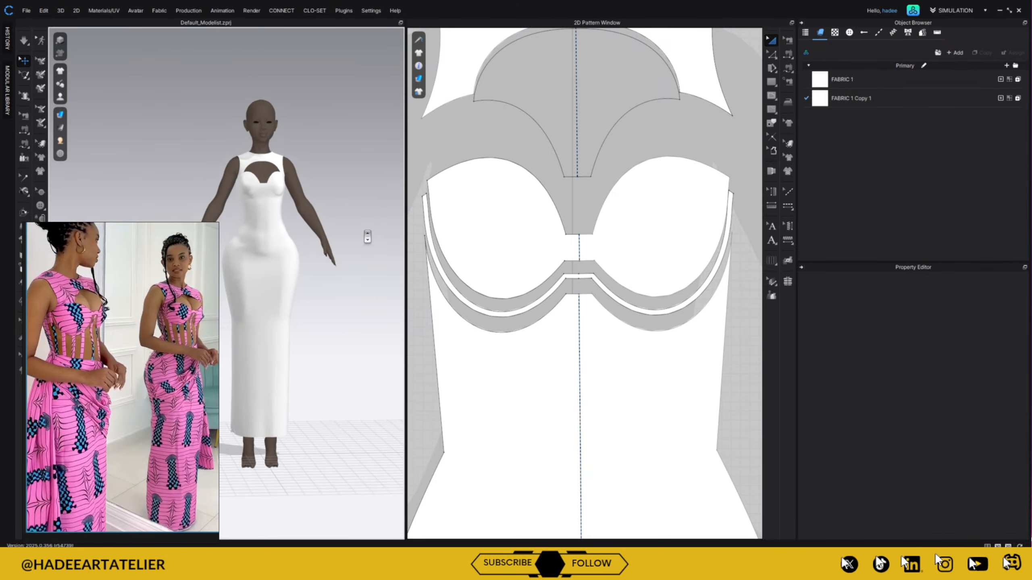
{"action": "scroll", "coordinate": [644, 179], "scroll_direction": "down", "scroll_amount": 8}
{"action": "scroll", "coordinate": [637, 191], "scroll_direction": "up", "scroll_amount": 7}
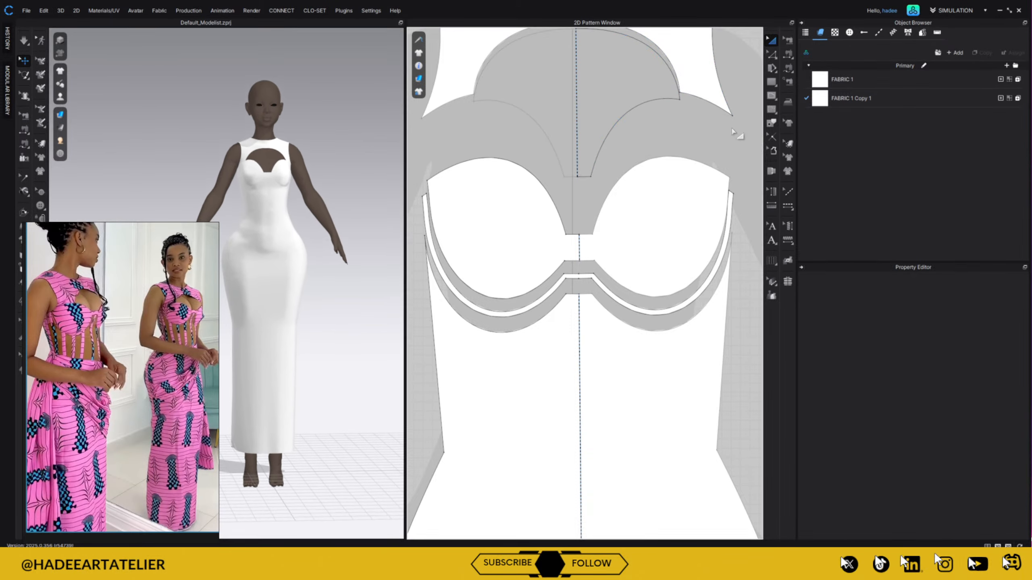
{"action": "scroll", "coordinate": [729, 136], "scroll_direction": "down", "scroll_amount": 5}
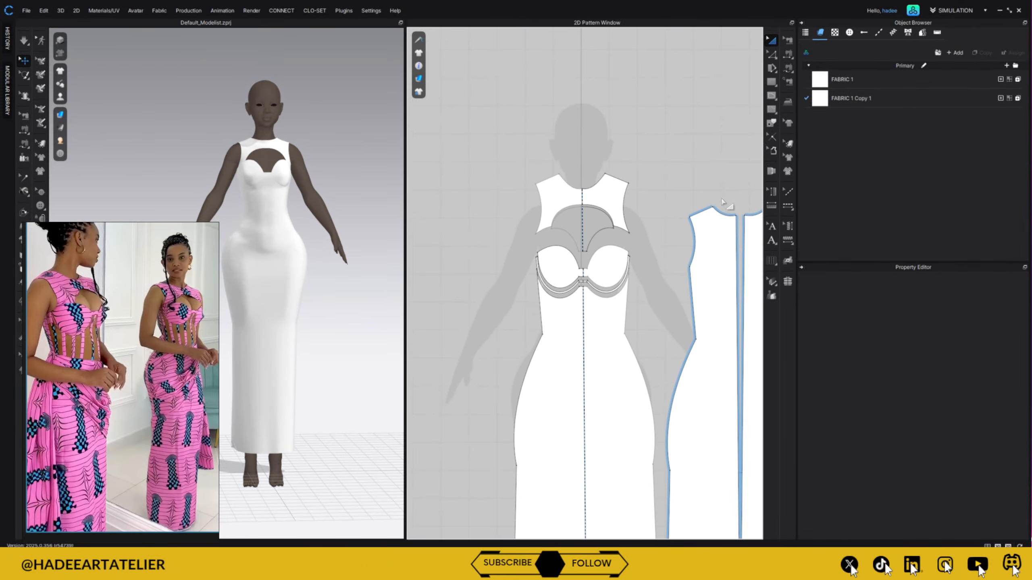
- Draw a curved internal waistline on the front pattern from the side waist point to the centre line, about 188 mm long per half
{"action": "middle_click_drag", "start_coordinate": [660, 262], "coordinate": [604, 151]}
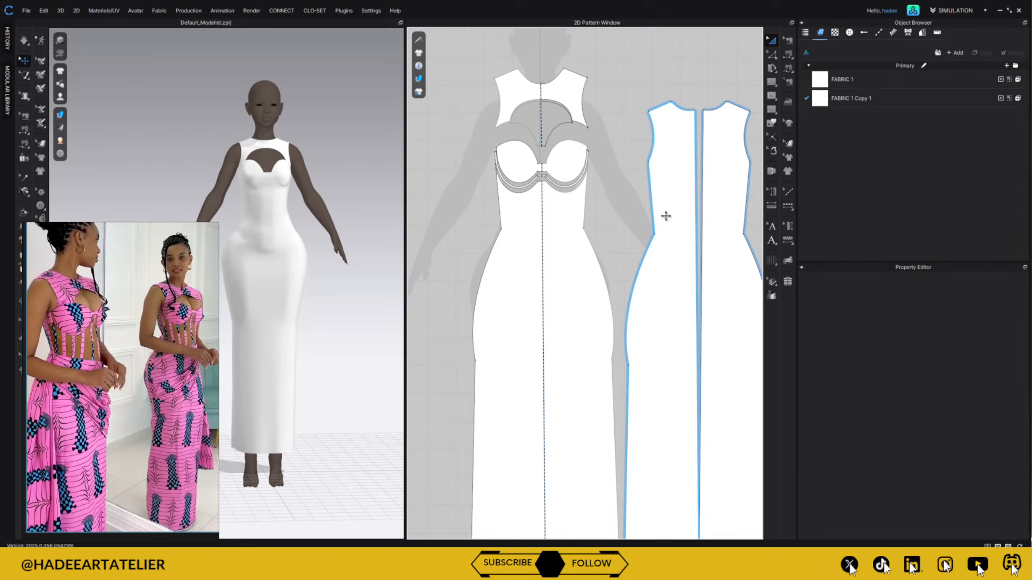
{"action": "left_click", "coordinate": [770, 97]}
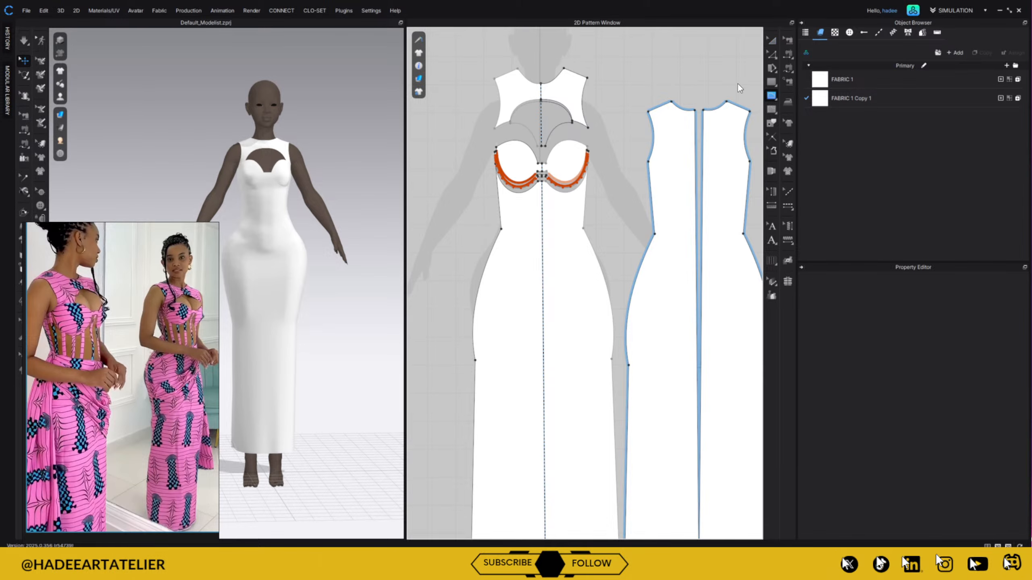
{"action": "left_click", "coordinate": [501, 230]}
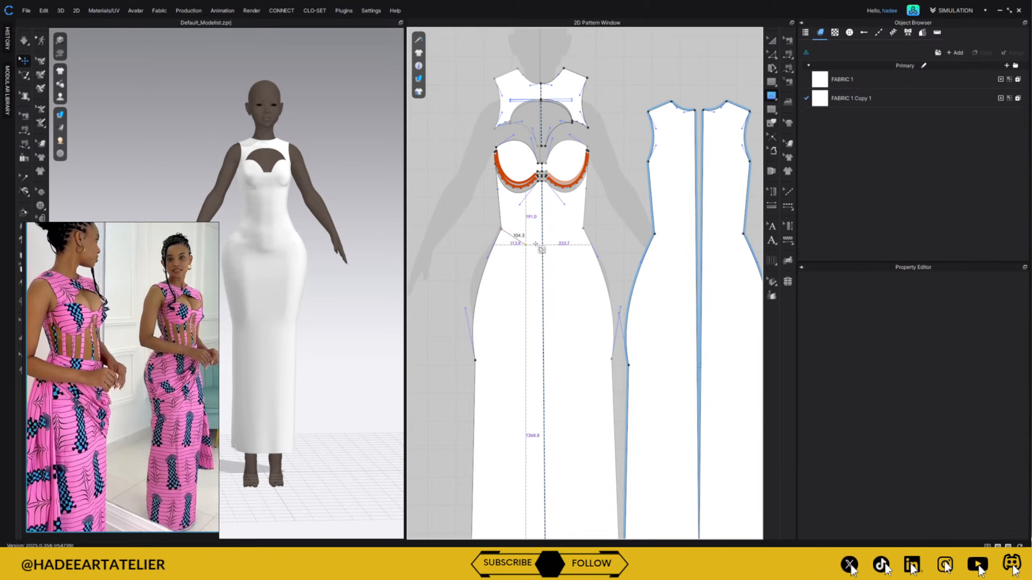
{"action": "left_click", "coordinate": [541, 258]}
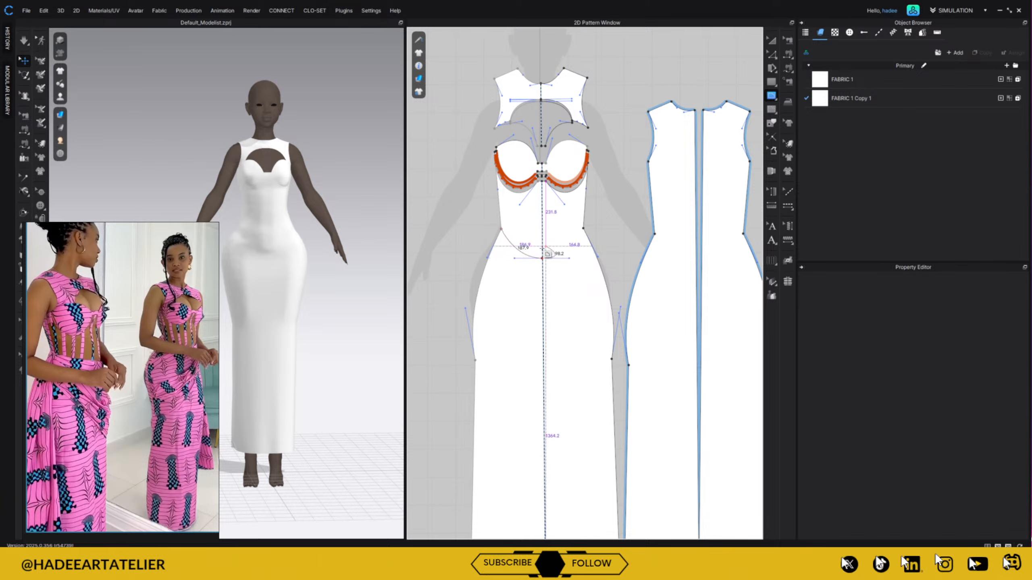
{"action": "key", "text": "Return"}
{"action": "key", "text": "a"}
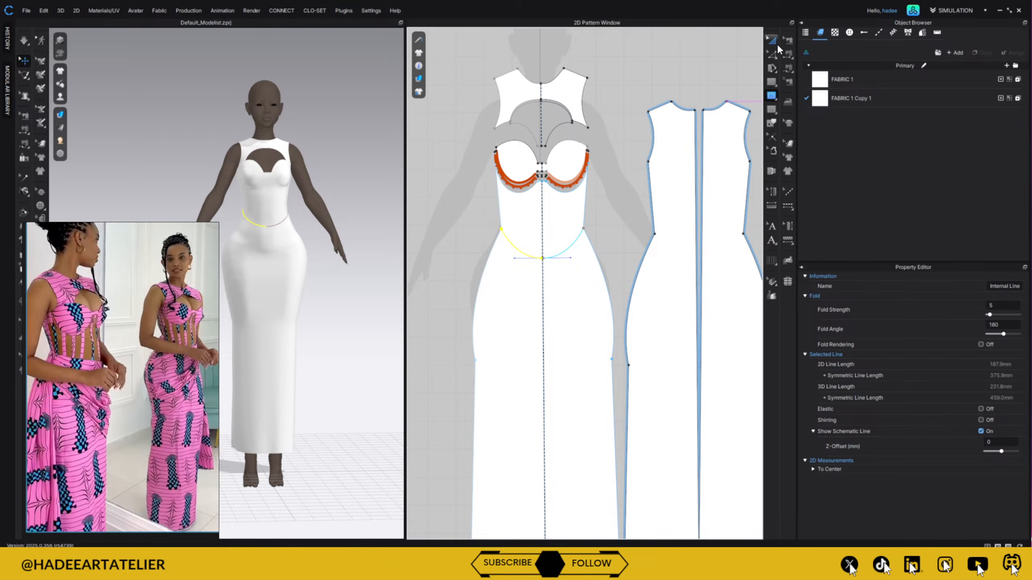
{"action": "left_click", "coordinate": [363, 316]}
{"action": "mouse_move", "coordinate": [337, 322]}
{"action": "right_mouse_down"}
{"action": "mouse_move", "coordinate": [405, 320]}
{"action": "mouse_move", "coordinate": [352, 330]}
{"action": "mouse_move", "coordinate": [303, 321]}
{"action": "mouse_move", "coordinate": [327, 323]}
{"action": "right_mouse_up"}
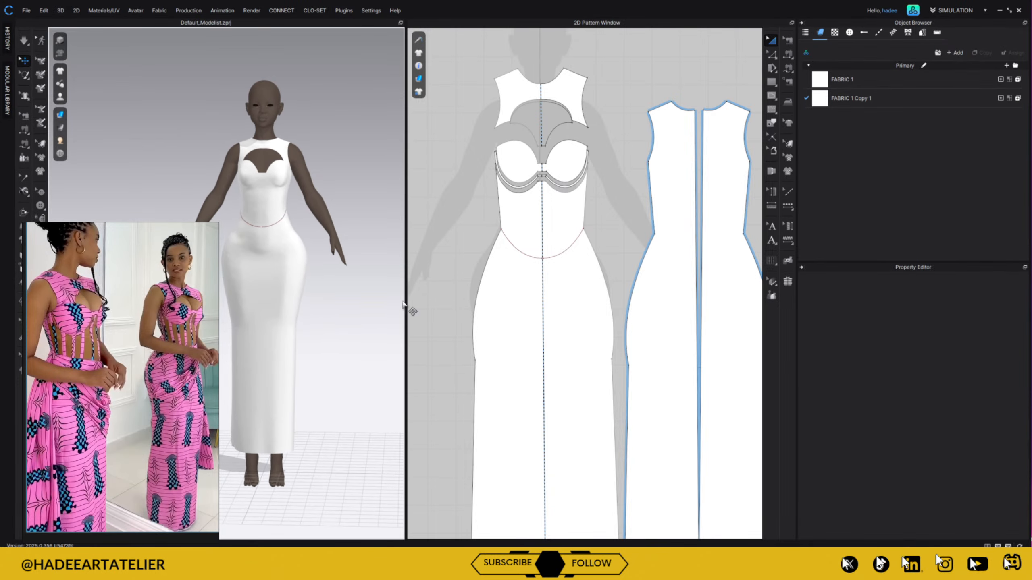
- Reshape the waistline curve with its centre-point handle so each half runs nearly straight down to a V point
{"action": "key", "text": "z"}
{"action": "left_click", "coordinate": [543, 258]}
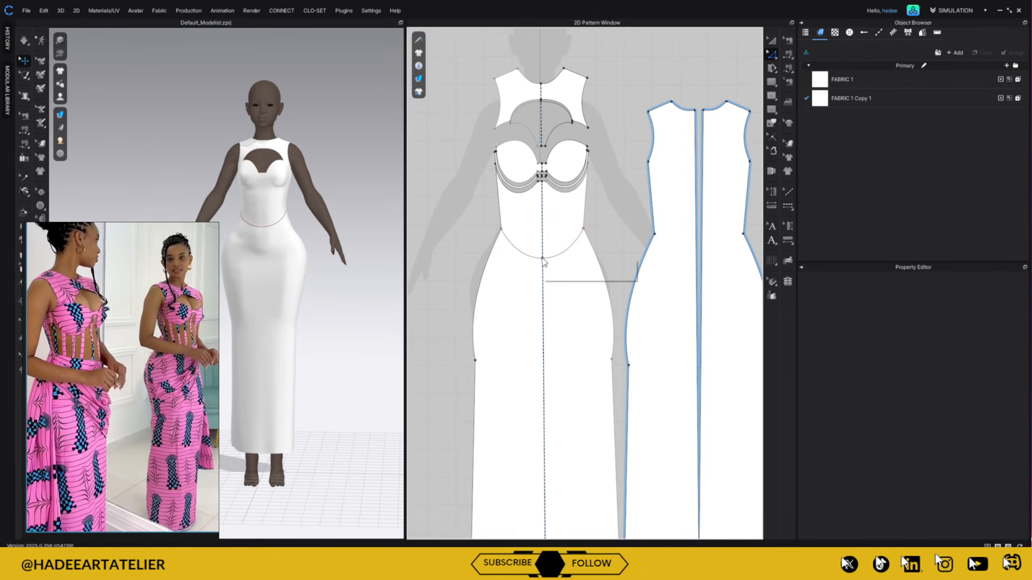
{"action": "left_click", "coordinate": [555, 263]}
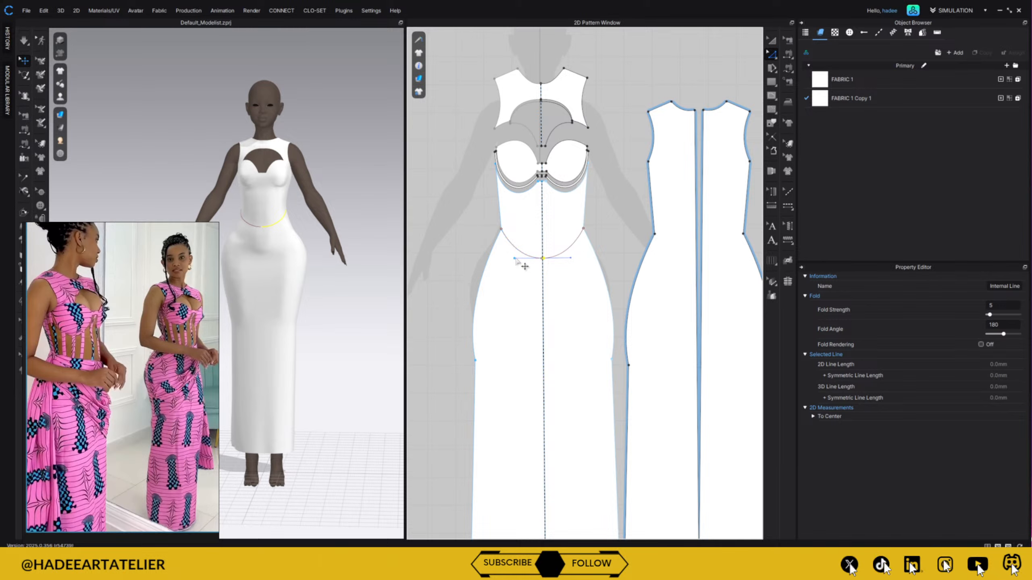
{"action": "left_click_drag", "start_coordinate": [523, 265], "coordinate": [584, 227]}
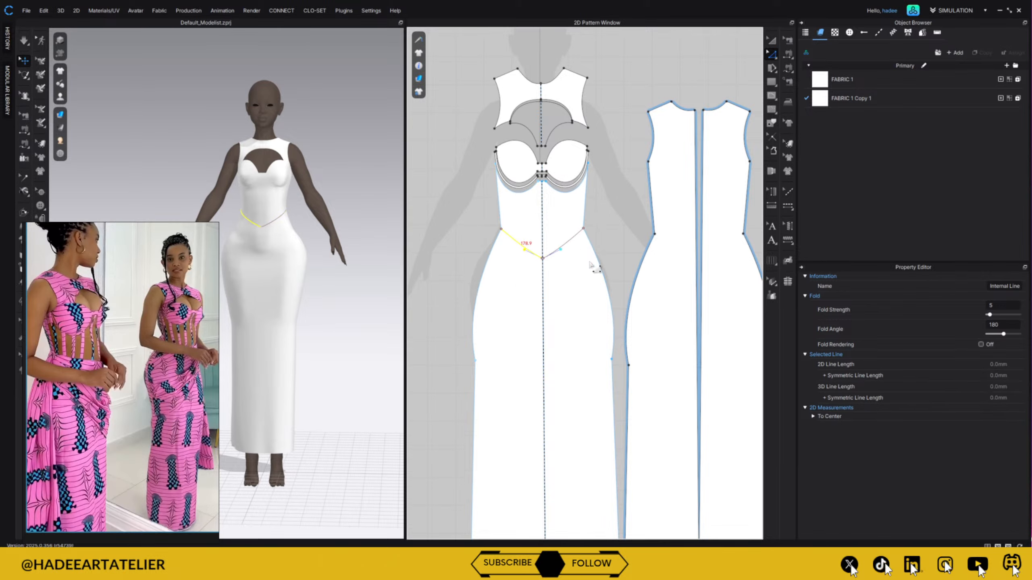
{"action": "left_click", "coordinate": [609, 252]}
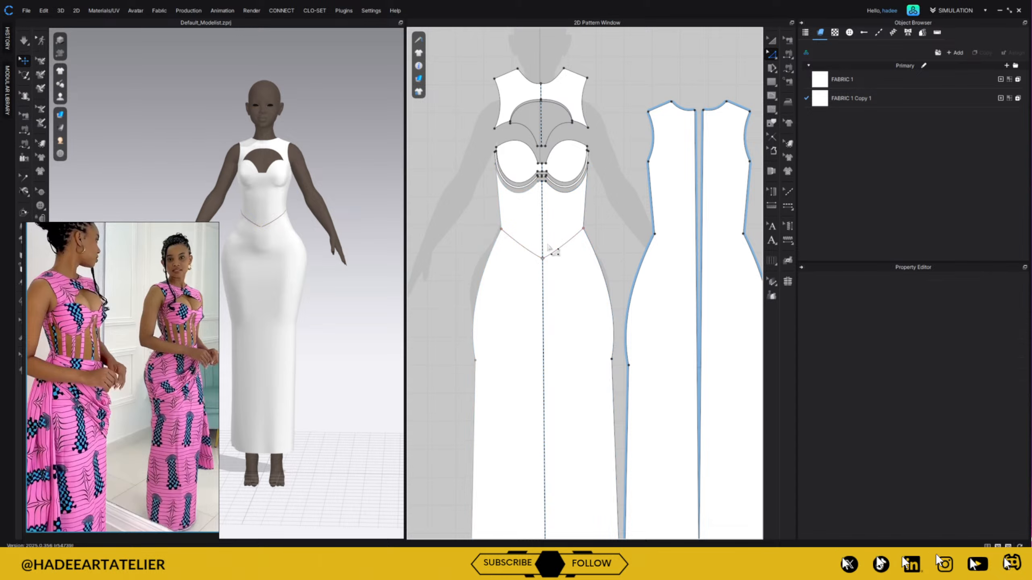
- Raise the waistline's centre point along the centre line to make the V shallower
{"action": "left_click", "coordinate": [542, 258]}
{"action": "left_click_drag", "start_coordinate": [553, 267], "coordinate": [552, 257]}
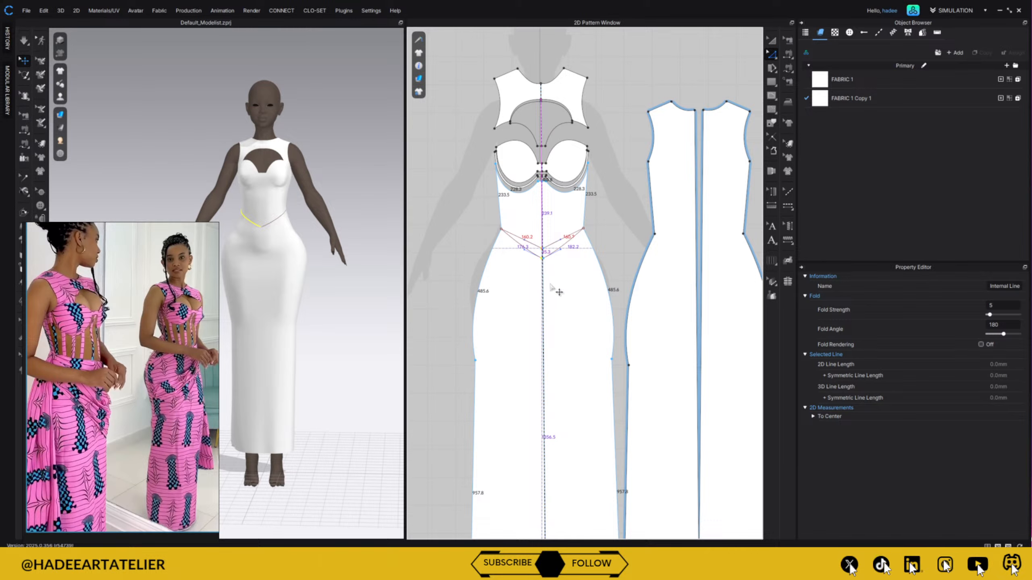
{"action": "left_click", "coordinate": [612, 247]}
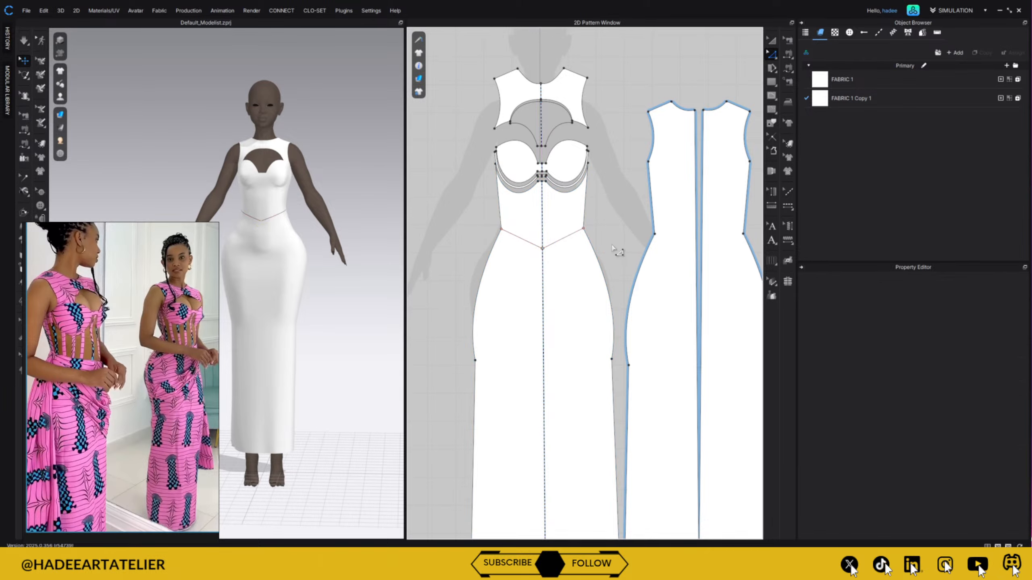
{"action": "scroll", "coordinate": [586, 200], "scroll_direction": "up", "scroll_amount": 6}
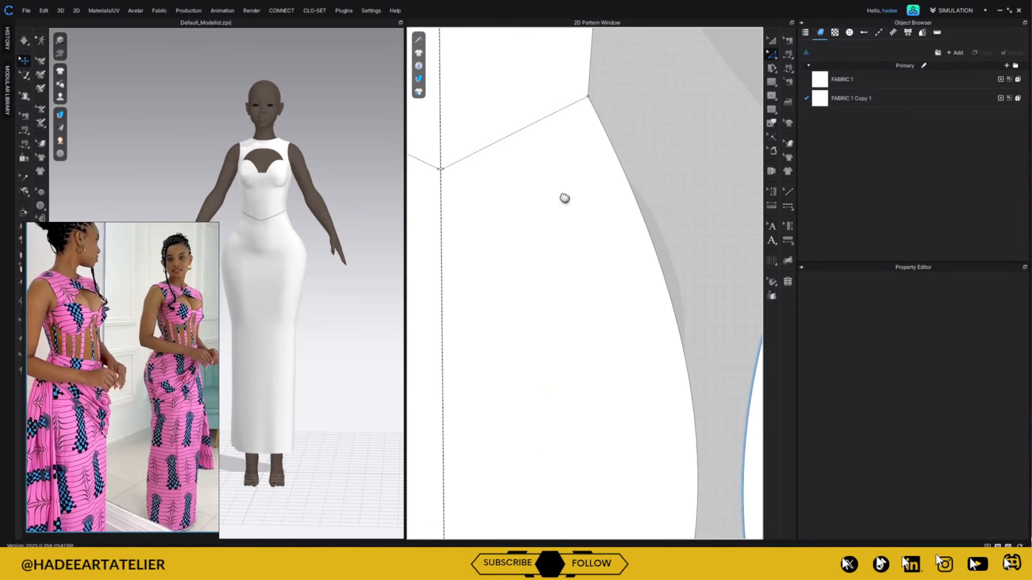
{"action": "right_click_drag", "start_coordinate": [565, 201], "coordinate": [672, 320]}
{"action": "middle_click_drag", "start_coordinate": [671, 321], "coordinate": [675, 315]}
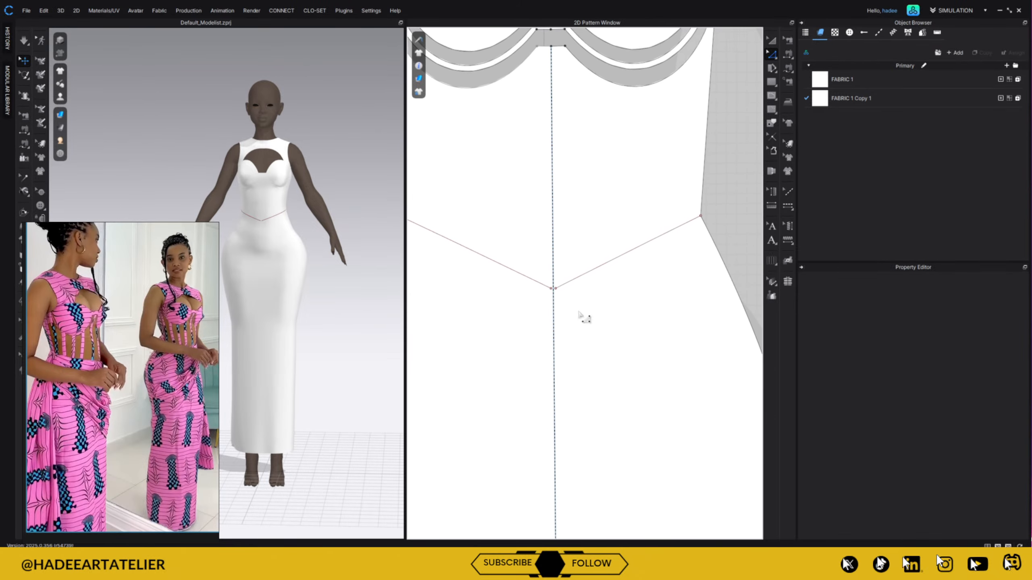
{"action": "left_click_drag", "start_coordinate": [551, 289], "coordinate": [553, 283]}
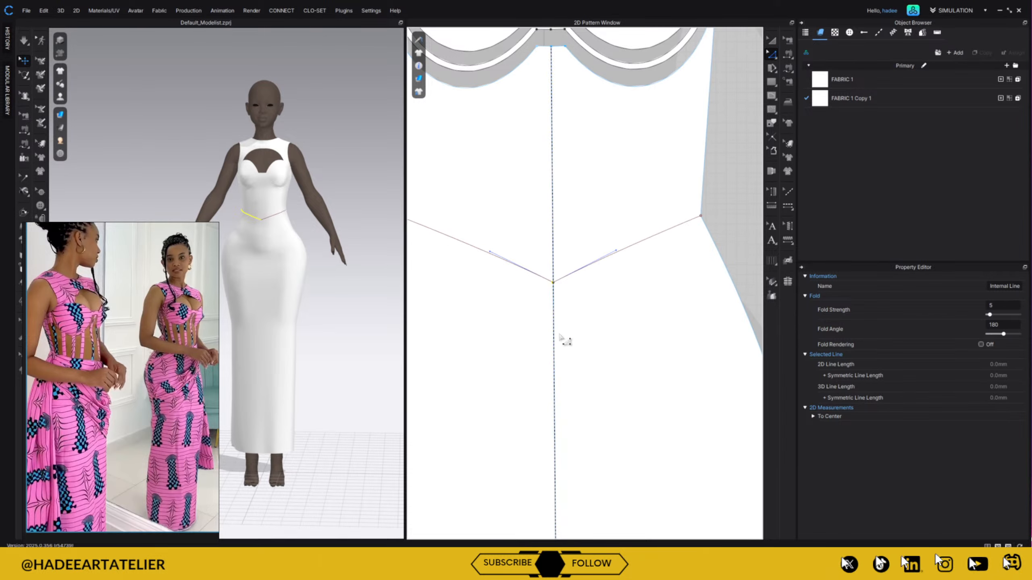
- Pull the centre point's curve handle slightly downward so both halves of the waistline bow gently
{"action": "left_click", "coordinate": [494, 253]}
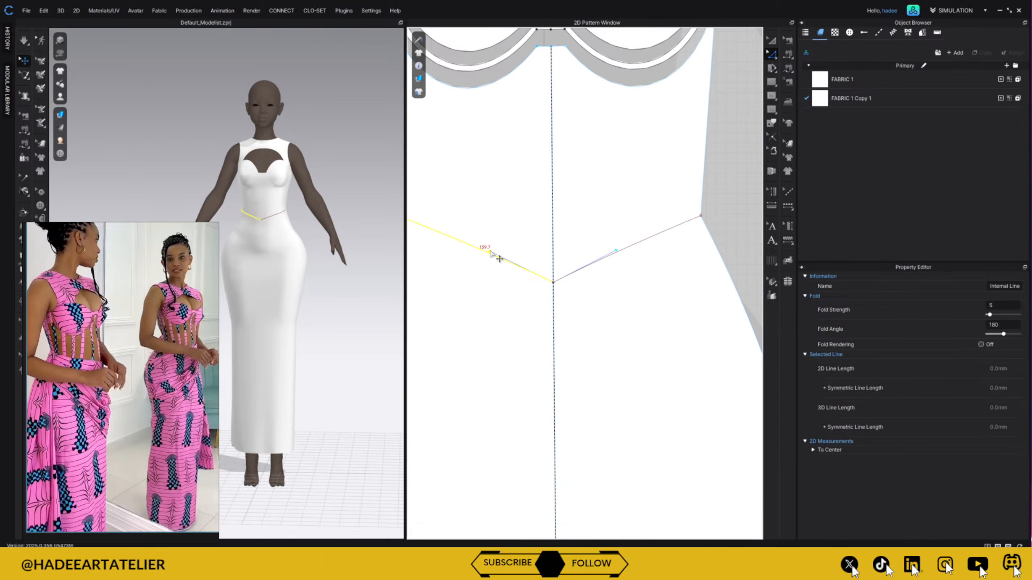
{"action": "left_click_drag", "start_coordinate": [492, 252], "coordinate": [488, 265]}
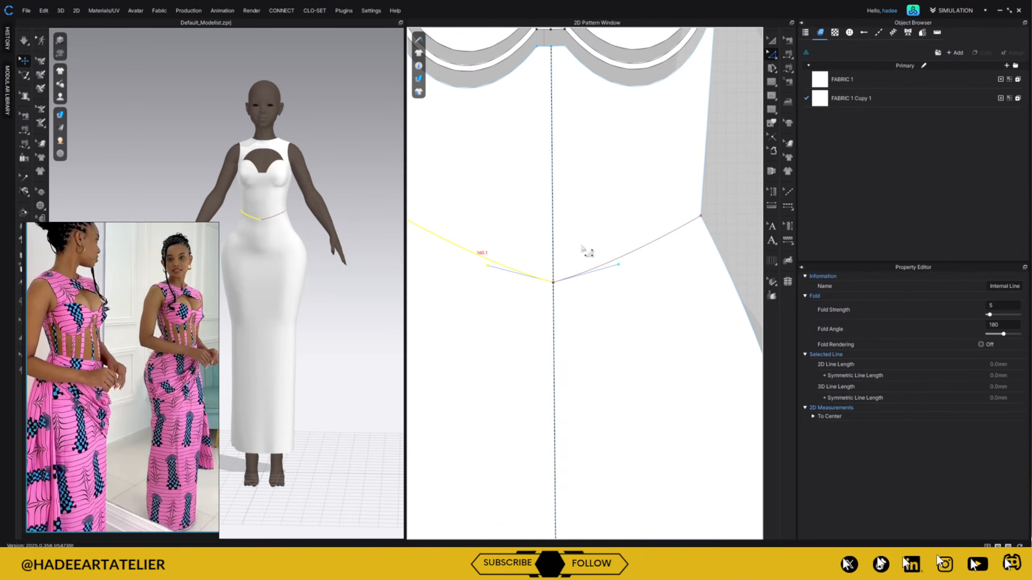
{"action": "left_click", "coordinate": [731, 218]}
- Start Offset as Internal Line on the front pattern's side edge between underbust and waist, with Extend turned off
{"action": "scroll", "coordinate": [664, 306], "scroll_direction": "down", "scroll_amount": 8}
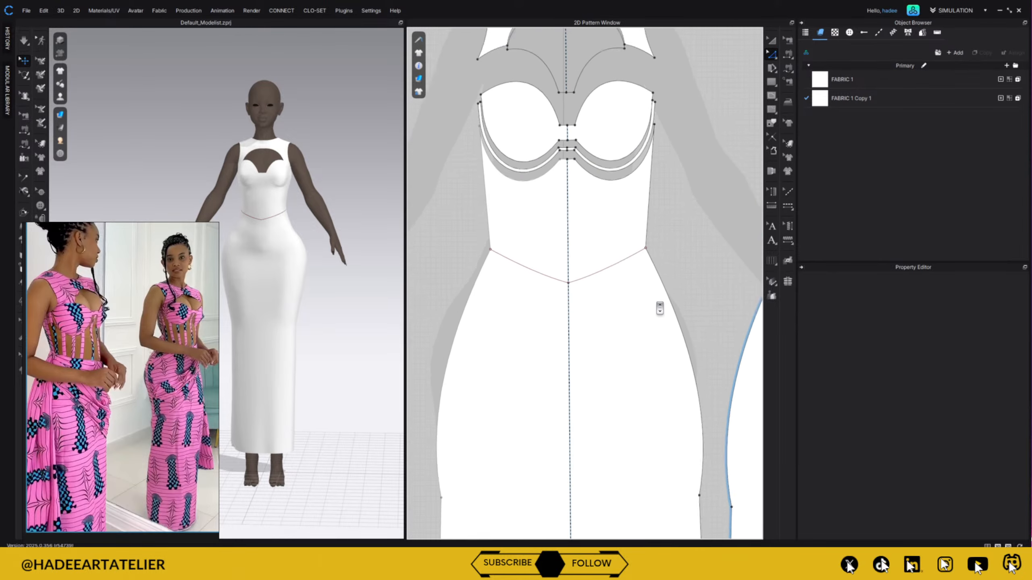
{"action": "middle_click_drag", "start_coordinate": [630, 311], "coordinate": [591, 275]}
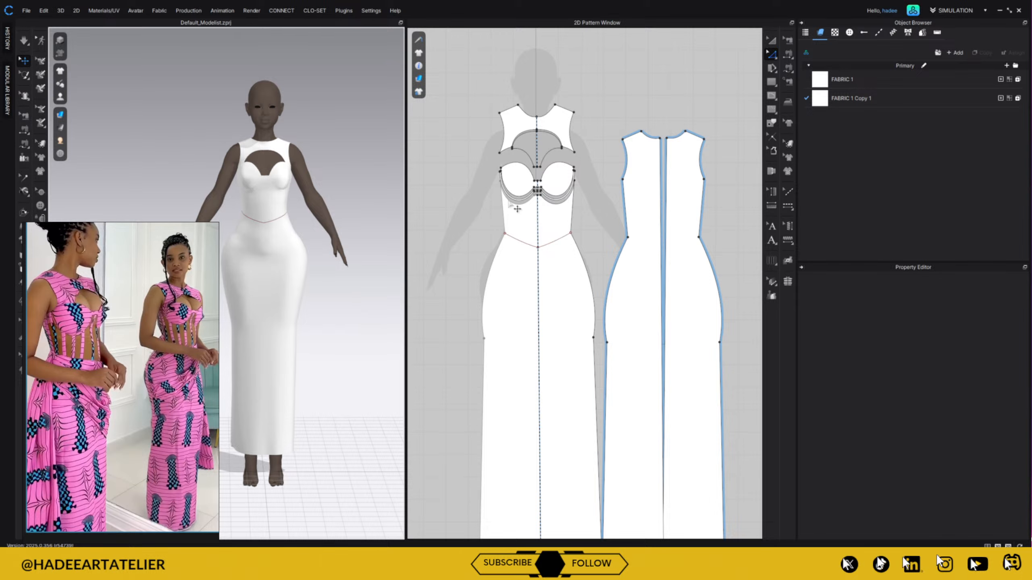
{"action": "left_click", "coordinate": [503, 206]}
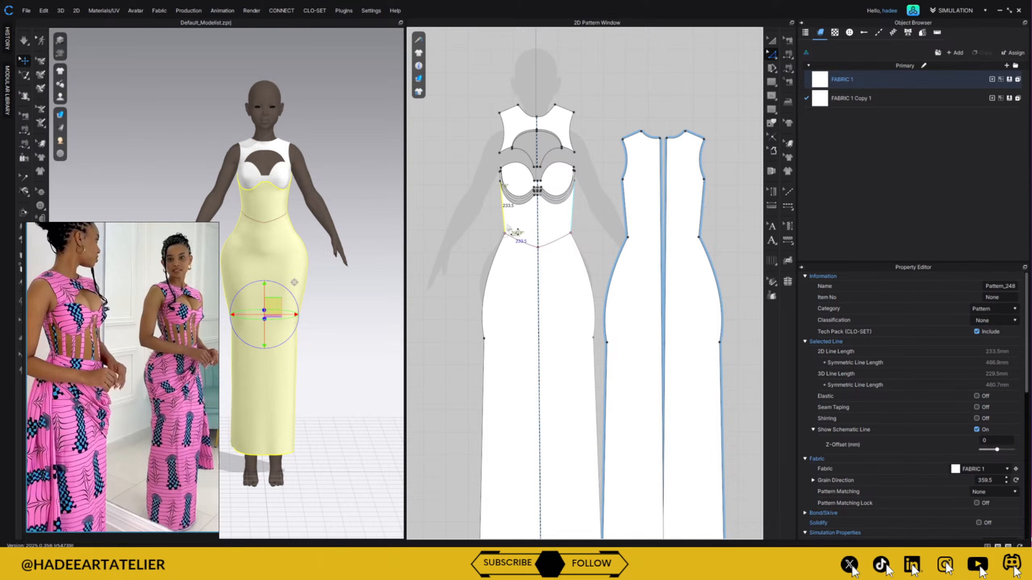
{"action": "right_click", "coordinate": [505, 222]}
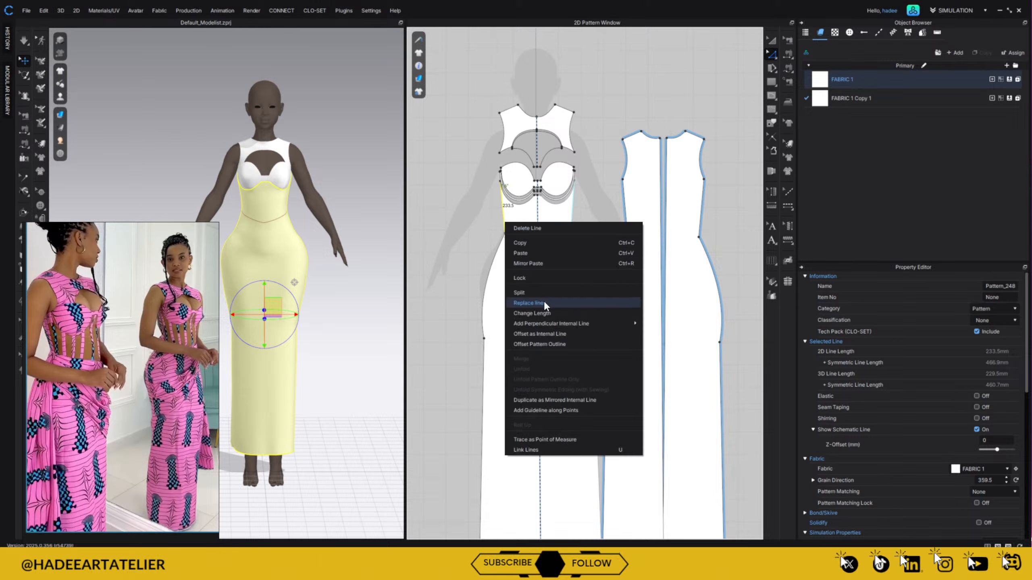
{"action": "left_click", "coordinate": [576, 334]}
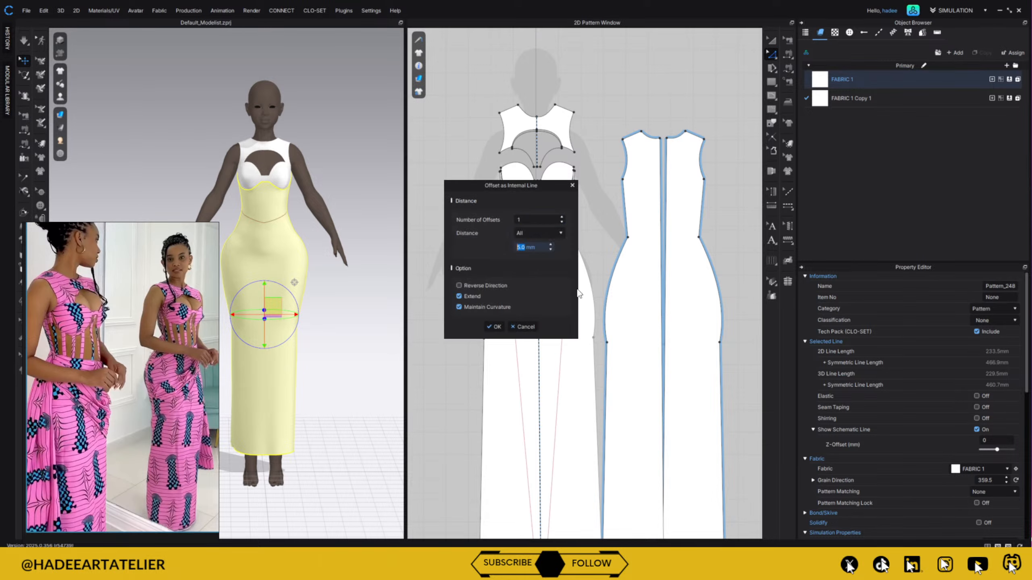
{"action": "left_click_drag", "start_coordinate": [527, 187], "coordinate": [403, 275]}
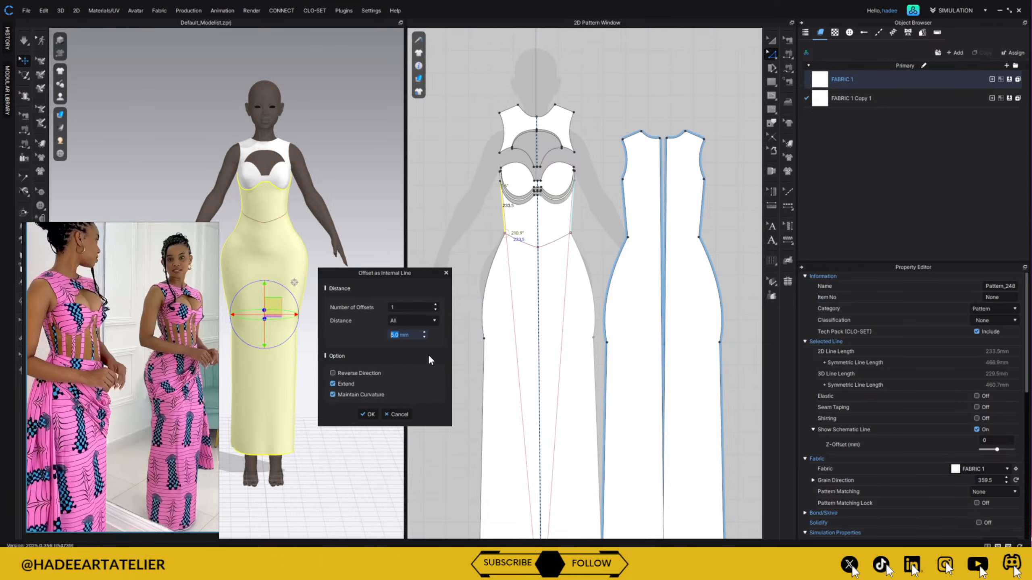
{"action": "left_click", "coordinate": [332, 383]}
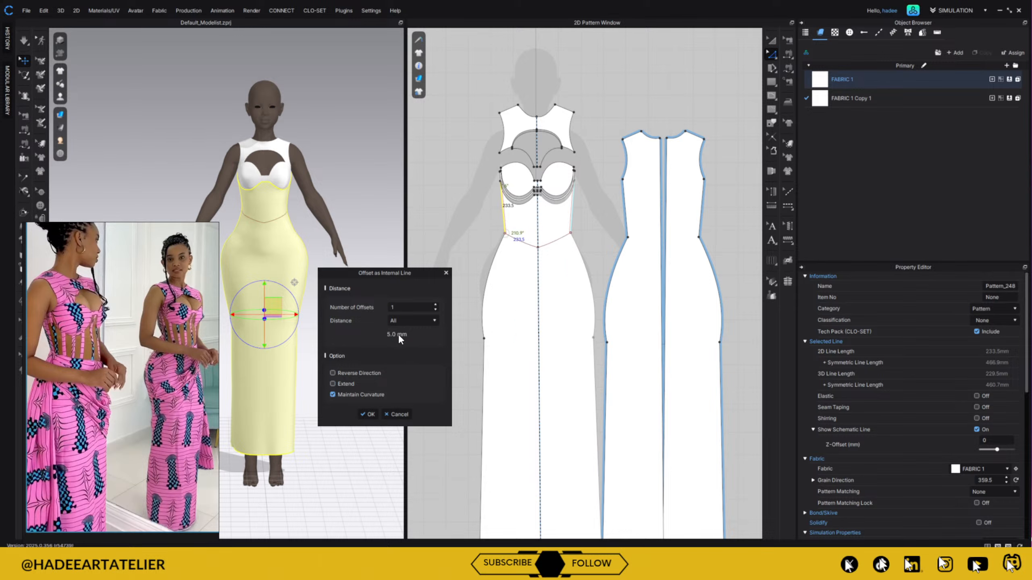
- Set the number of offsets to 2 and the offset distance to 20 mm
{"action": "left_click", "coordinate": [435, 305]}
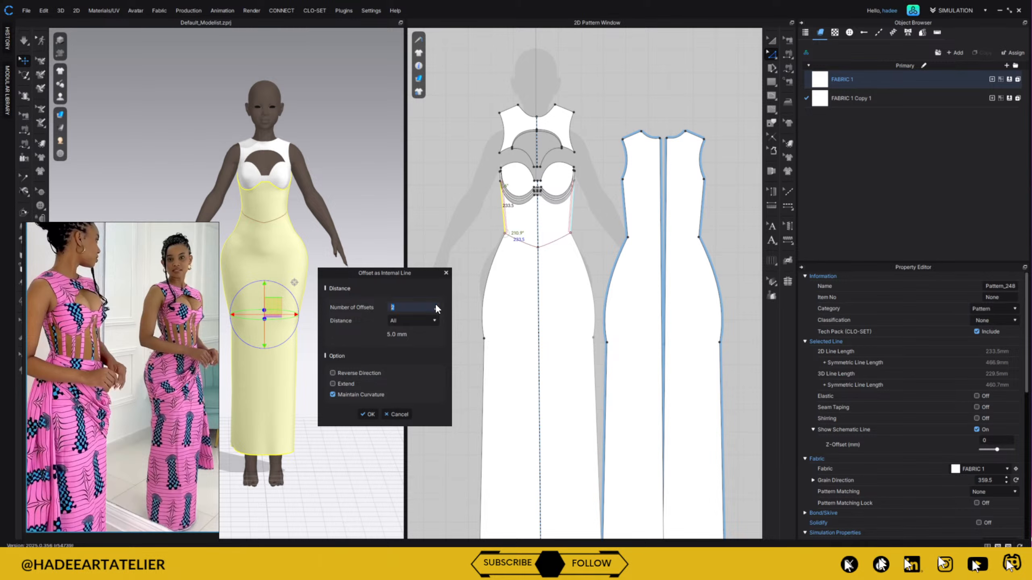
{"action": "left_click", "coordinate": [405, 334]}
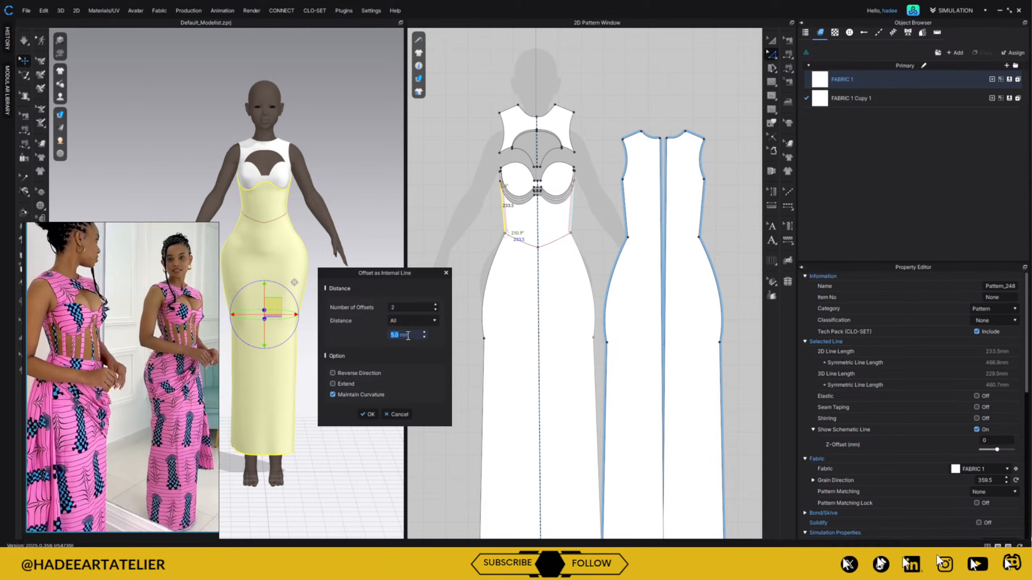
{"action": "type", "text": "20"}
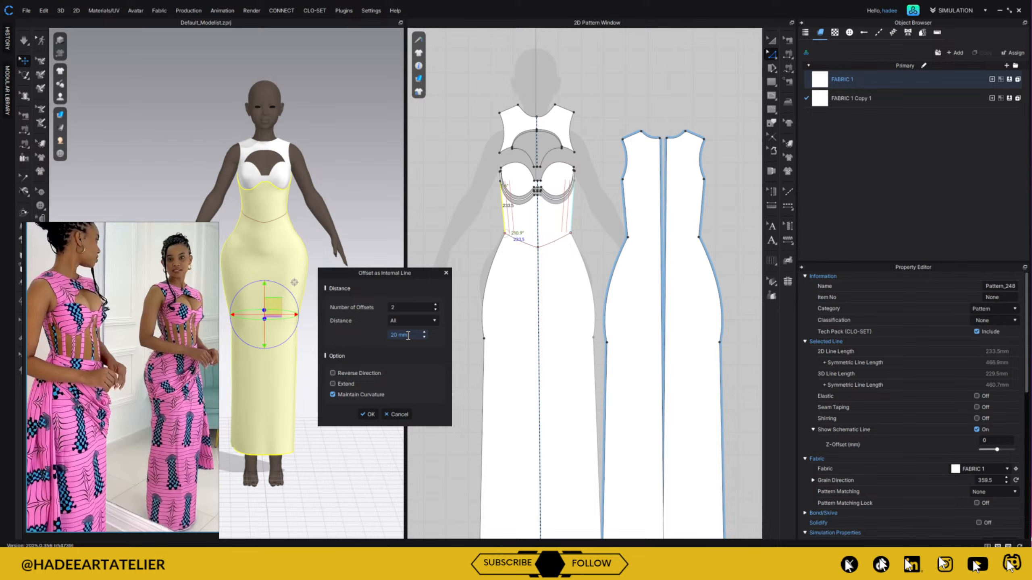
{"action": "key", "text": "BackSpace"}
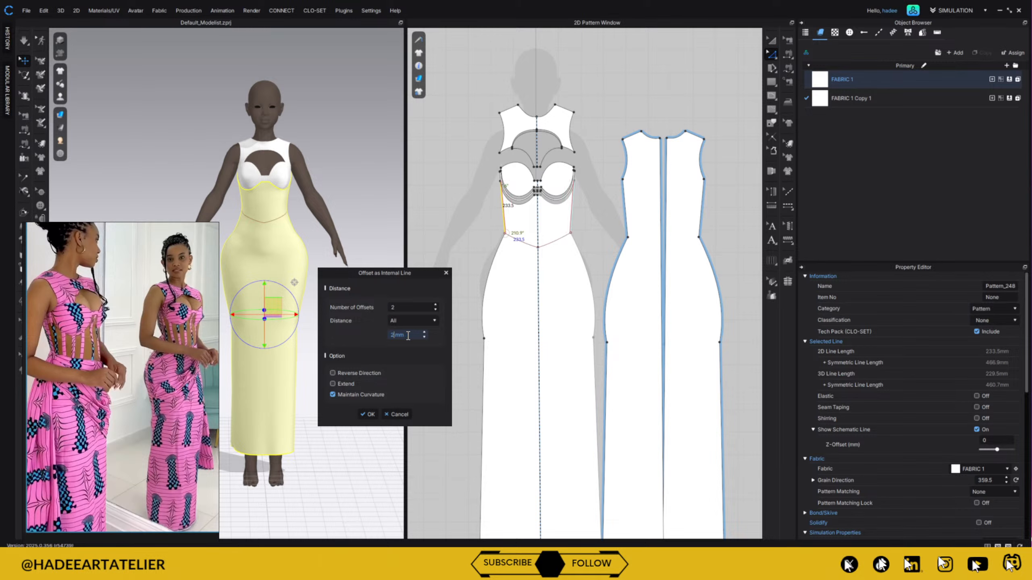
{"action": "type", "text": "0"}
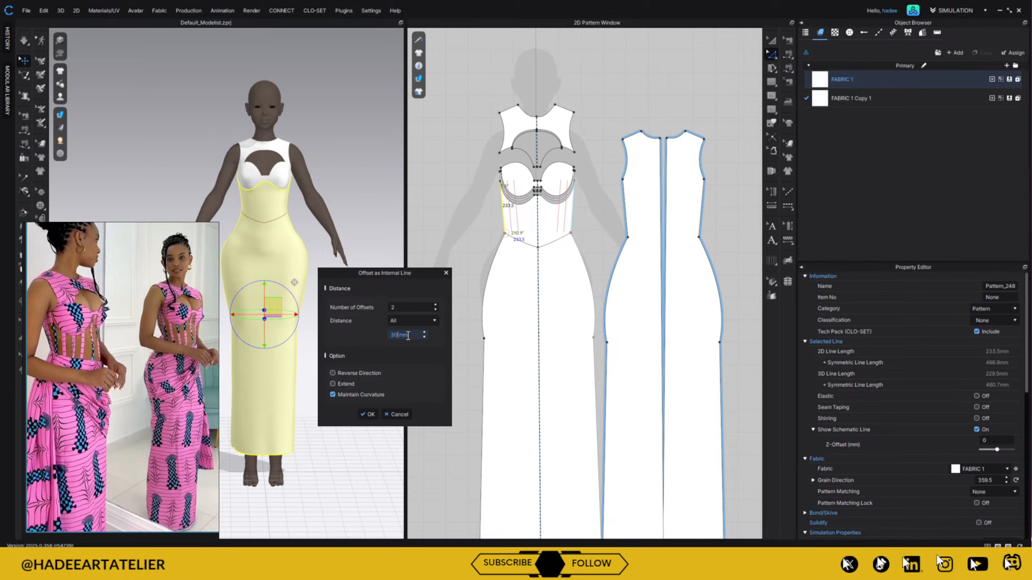
{"action": "key", "text": "BackSpace"}
{"action": "key", "text": "BackSpace"}
{"action": "type", "text": "20"}
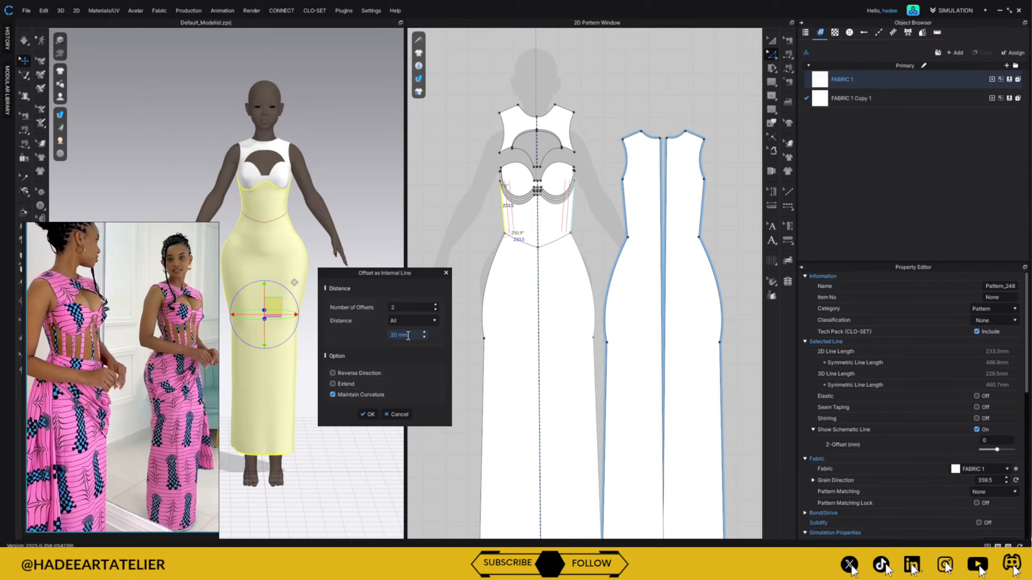
- Re-enter 2 as the number of offsets and create the internal boning lines inside both side edges
{"action": "left_click", "coordinate": [398, 307]}
{"action": "type", "text": "10"}
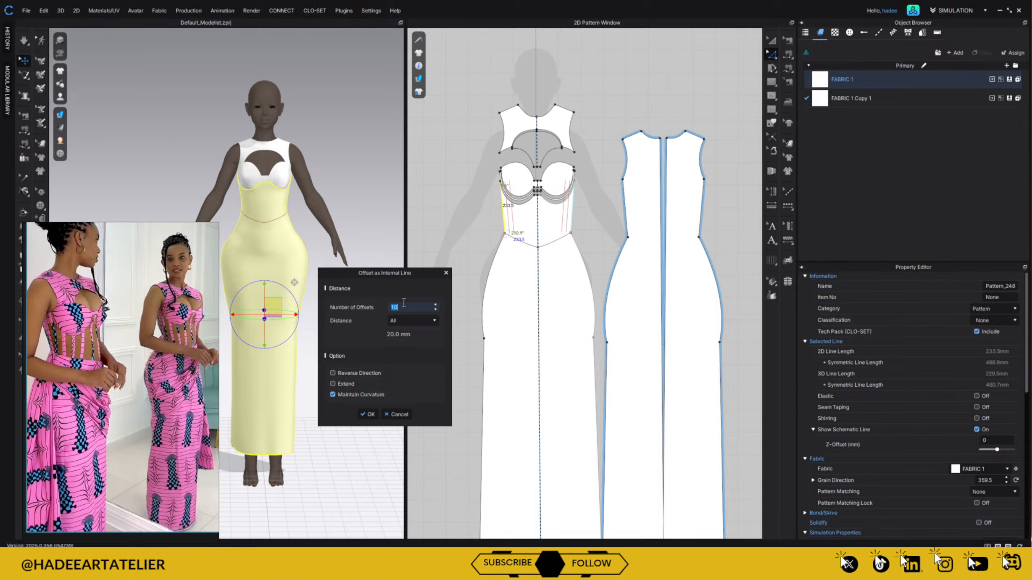
{"action": "type", "text": "4"}
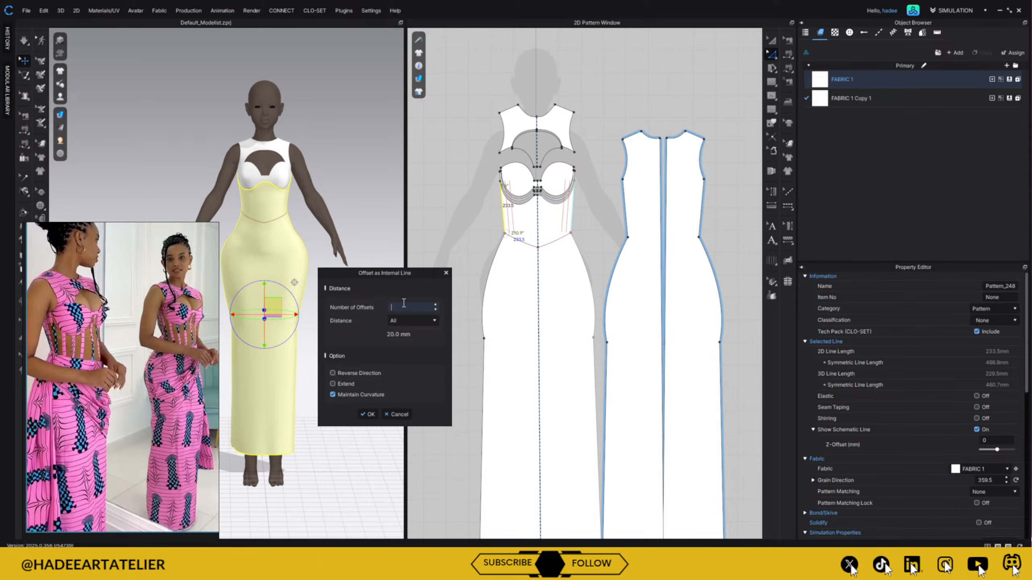
{"action": "type", "text": "2"}
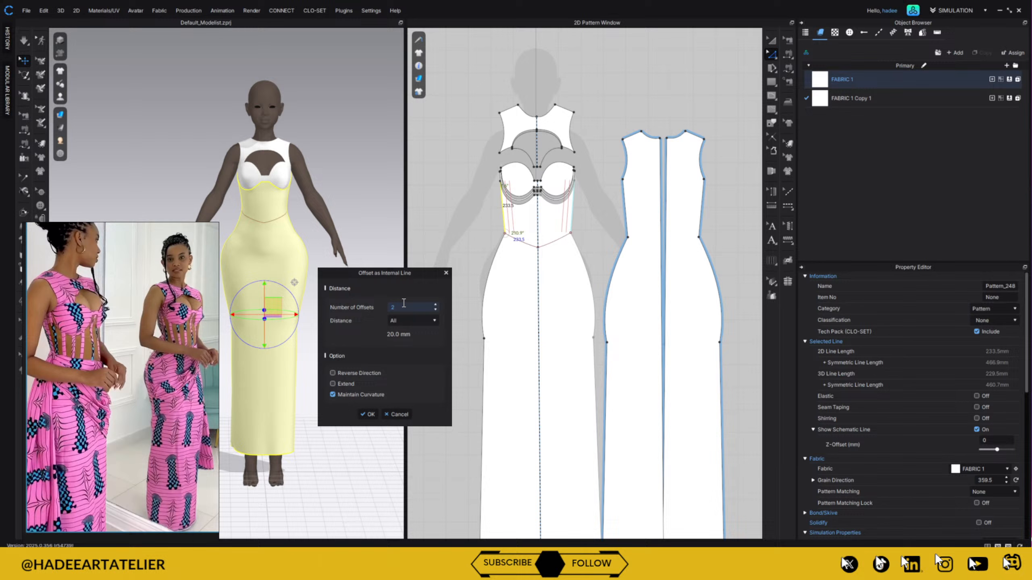
{"action": "left_click", "coordinate": [367, 414]}
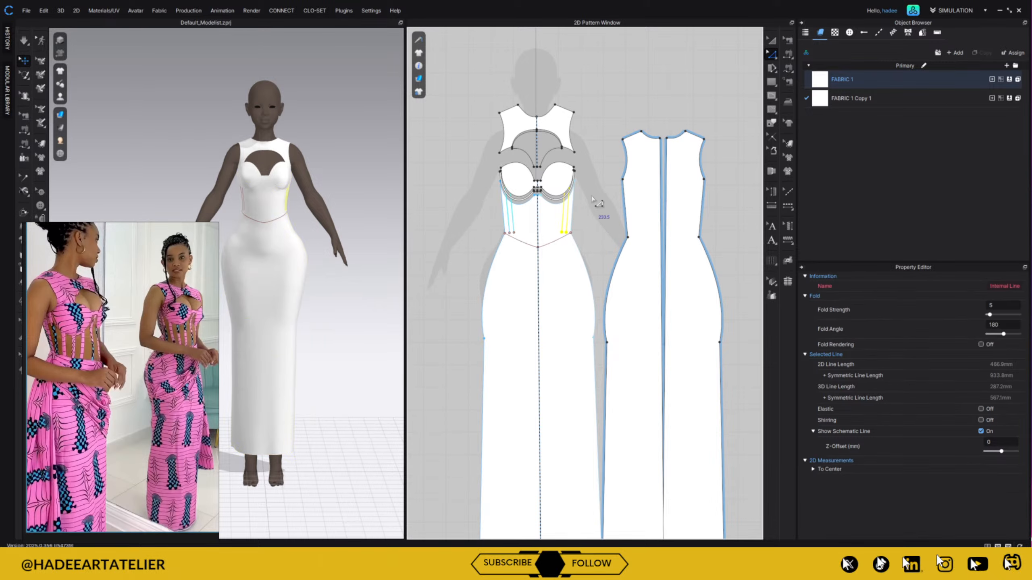
{"action": "scroll", "coordinate": [577, 220], "scroll_direction": "up", "scroll_amount": 3}
{"action": "middle_click_drag", "start_coordinate": [585, 139], "coordinate": [650, 312]}
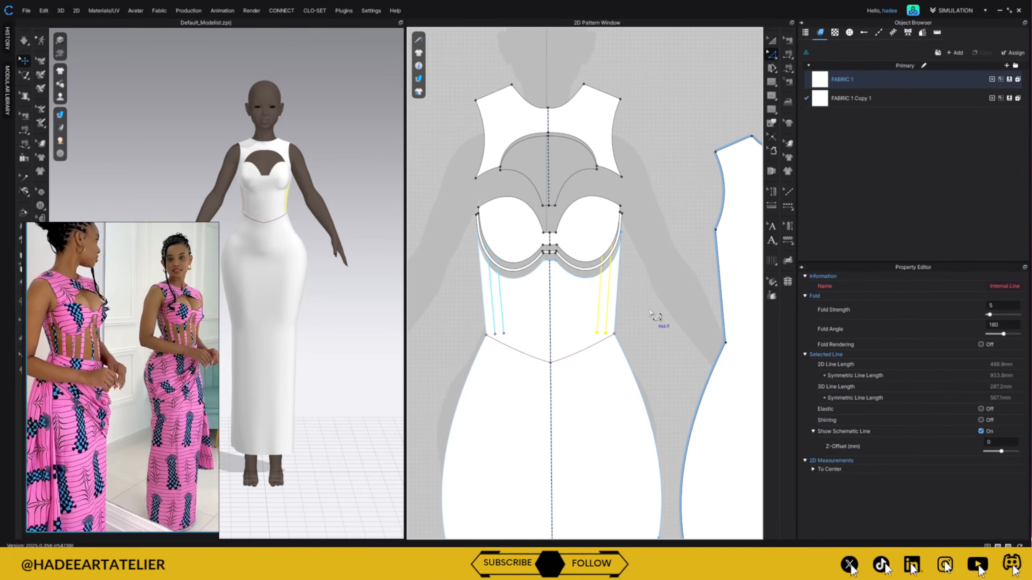
- Move the upper bodice, bust cup and underbust band patterns upward, clear of the front pattern's underbust edge
{"action": "left_click", "coordinate": [772, 44]}
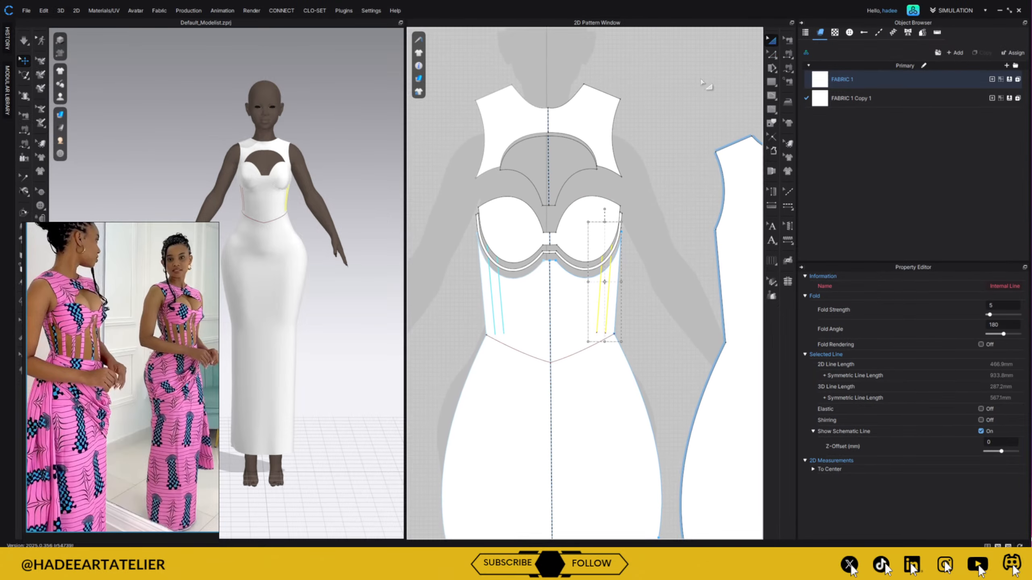
{"action": "left_click", "coordinate": [709, 86]}
{"action": "left_click_drag", "start_coordinate": [578, 129], "coordinate": [578, 83]}
{"action": "left_click_drag", "start_coordinate": [565, 159], "coordinate": [564, 117]}
{"action": "left_click_drag", "start_coordinate": [585, 215], "coordinate": [585, 161]}
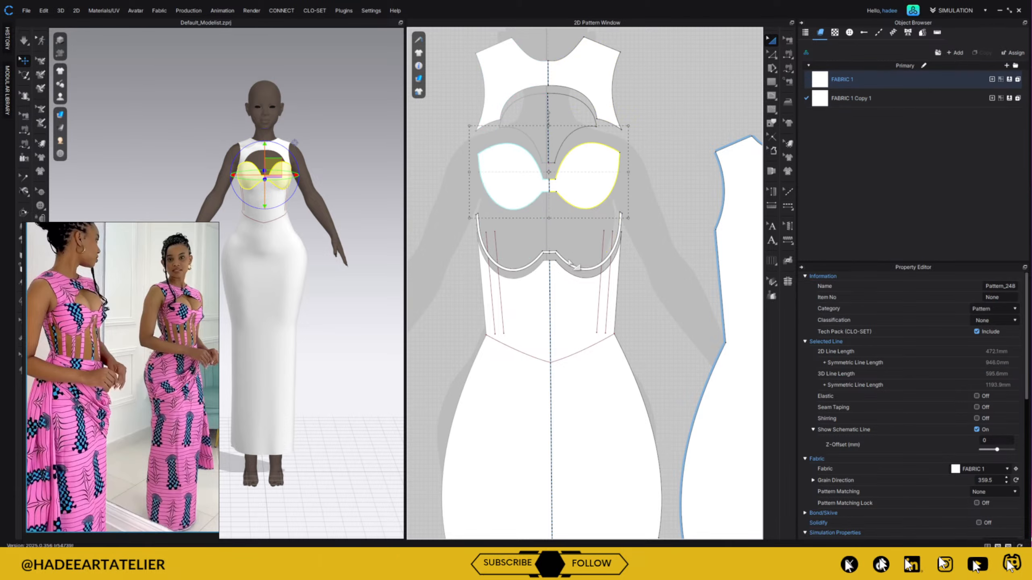
{"action": "left_click_drag", "start_coordinate": [556, 254], "coordinate": [553, 205]}
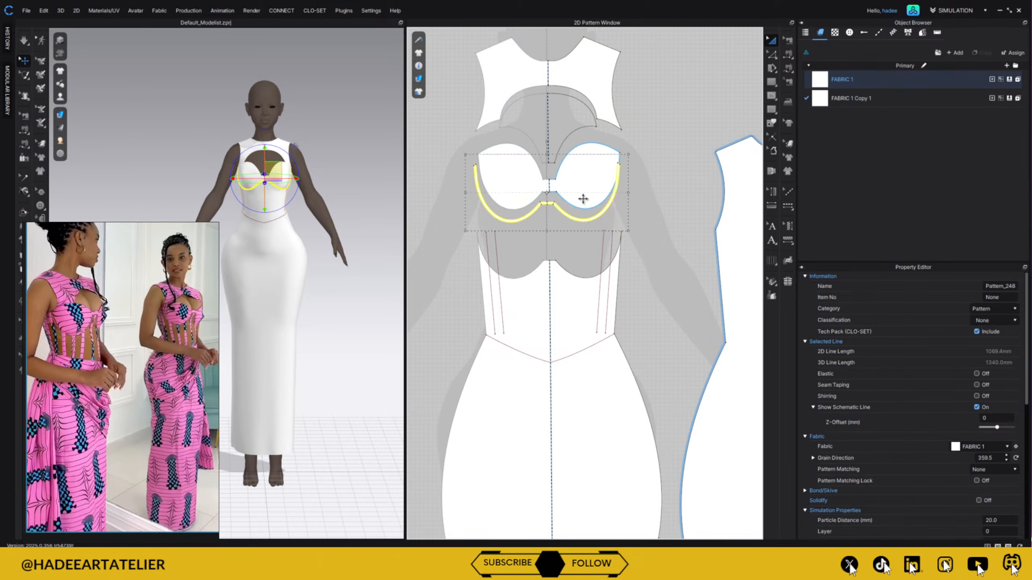
{"action": "left_click", "coordinate": [650, 214]}
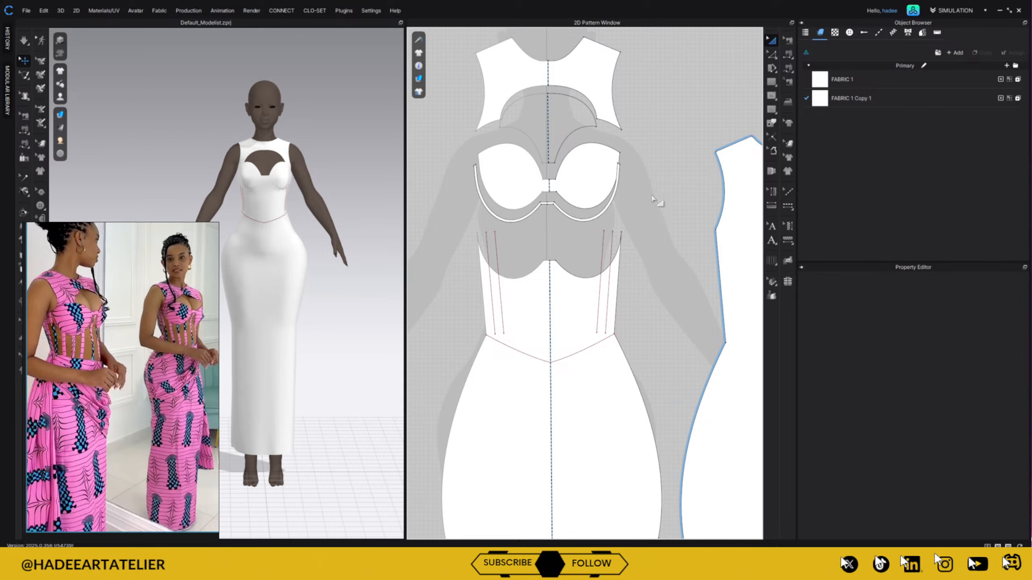
- Use Extend/Trim to fit the side boning lines' upper ends to the underbust curve, and bring their lower ends onto the waistline
{"action": "key", "text": "z"}
{"action": "left_click", "coordinate": [486, 232]}
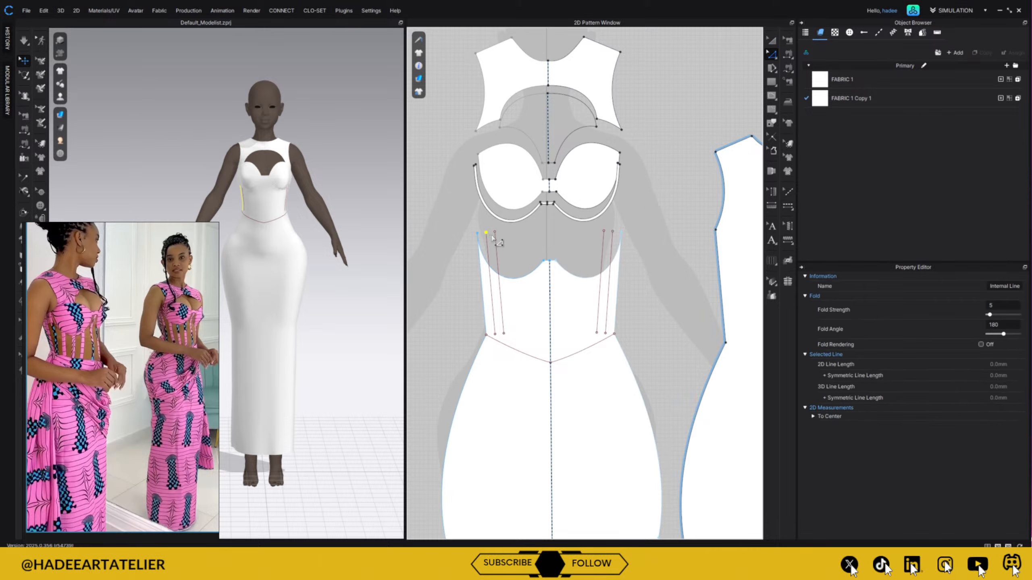
{"action": "left_click", "coordinate": [495, 232], "text": "shift"}
{"action": "right_click", "coordinate": [496, 233]}
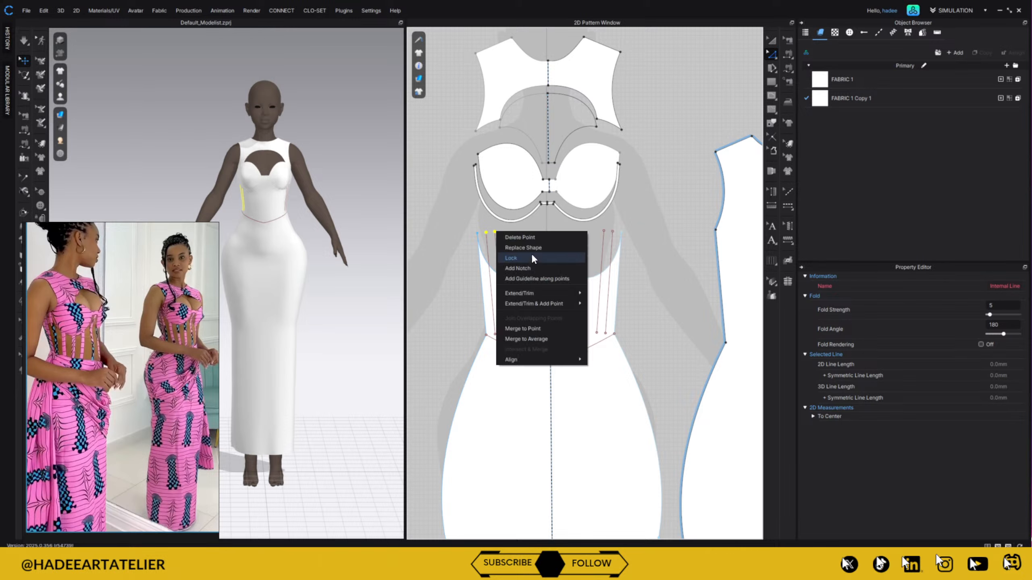
{"action": "mouse_move", "coordinate": [573, 292]}
{"action": "left_click", "coordinate": [611, 292]}
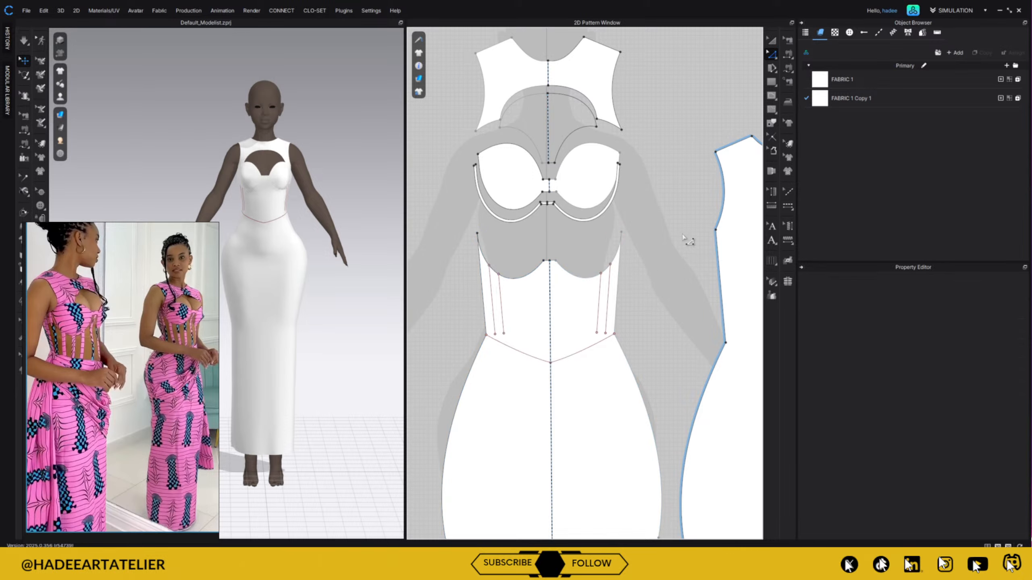
{"action": "left_click", "coordinate": [504, 334]}
{"action": "mouse_move", "coordinate": [505, 343]}
{"action": "left_mouse_down"}
{"action": "mouse_move", "coordinate": [514, 349]}
{"action": "mouse_move", "coordinate": [505, 345]}
{"action": "left_mouse_up"}
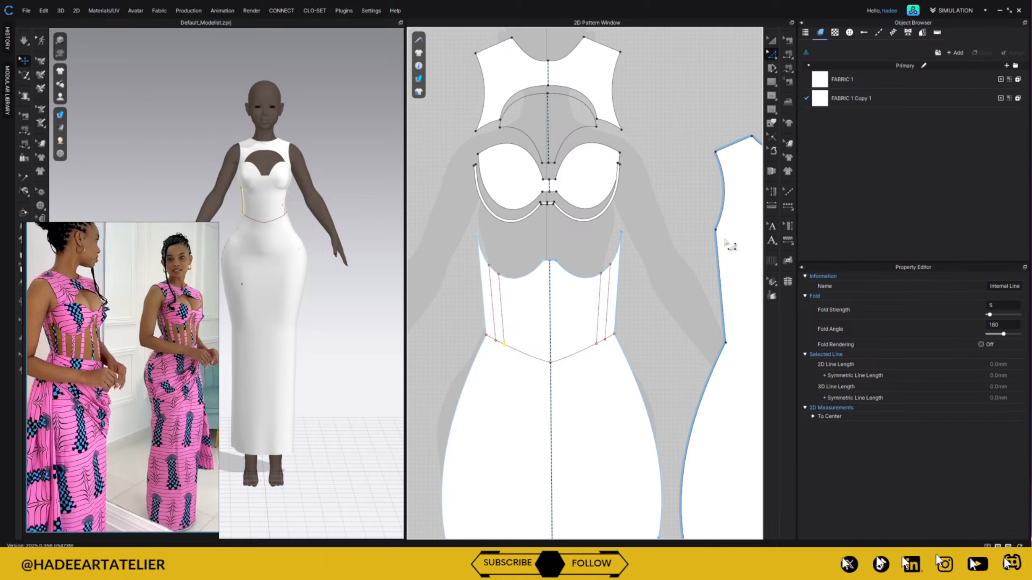
- Offset the inner side boning line toward the centre as 4 internal lines spaced 20 mm apart, with Extend turned off
{"action": "left_click", "coordinate": [510, 315]}
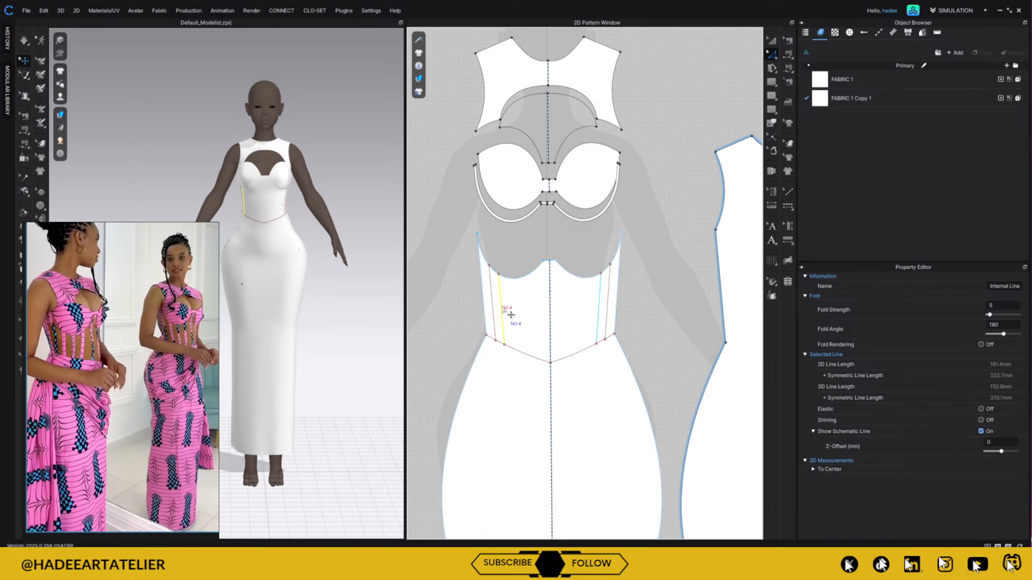
{"action": "right_click", "coordinate": [511, 316]}
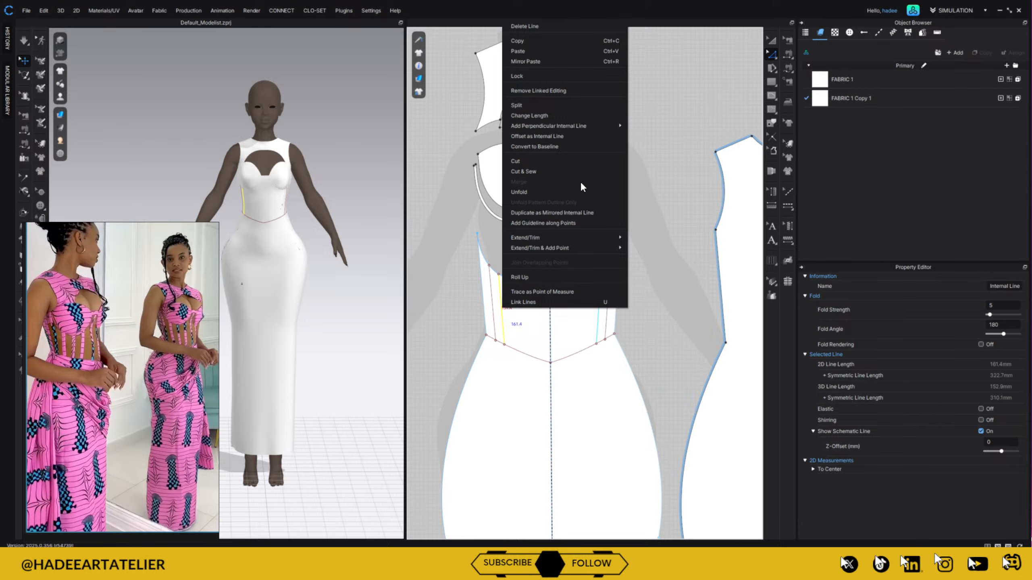
{"action": "left_click", "coordinate": [627, 172]}
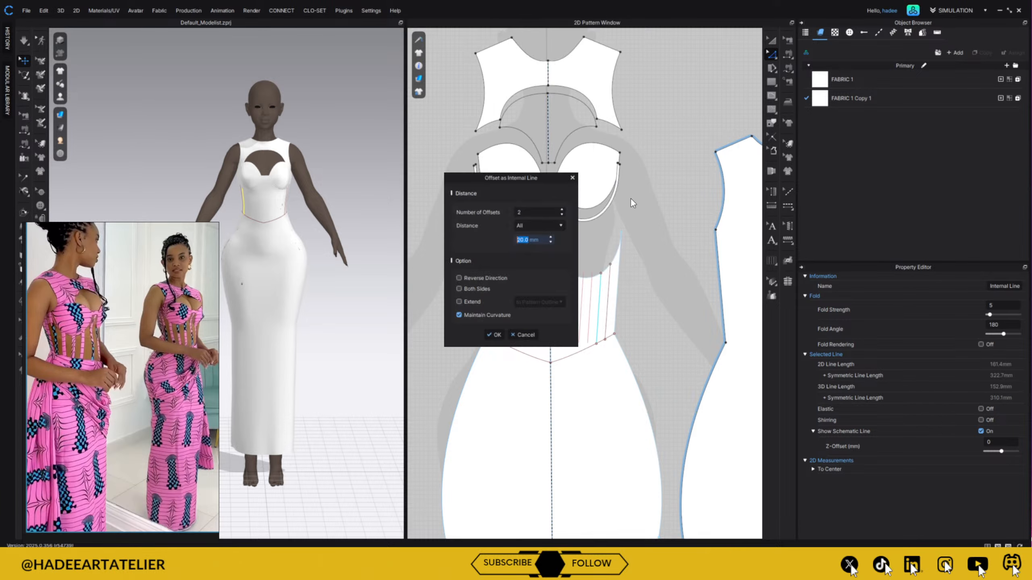
{"action": "left_click_drag", "start_coordinate": [527, 179], "coordinate": [780, 192]}
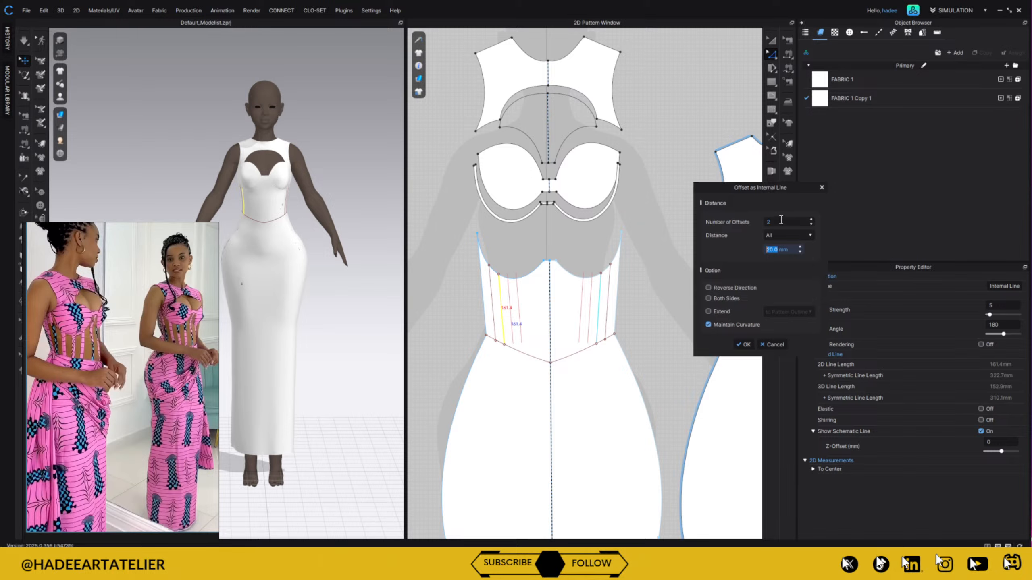
{"action": "double_click", "coordinate": [778, 221]}
{"action": "type", "text": "4"}
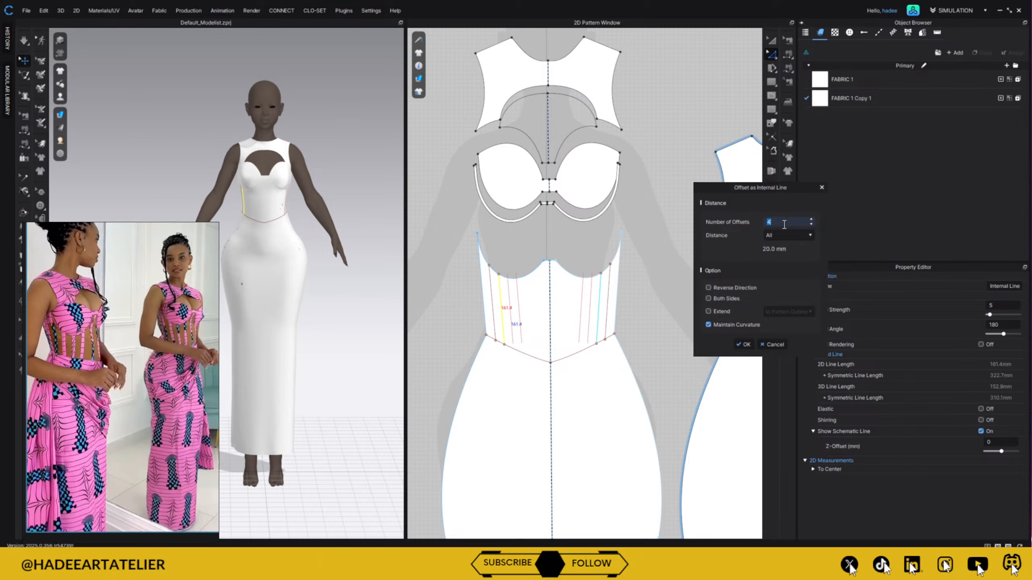
{"action": "left_click", "coordinate": [708, 311]}
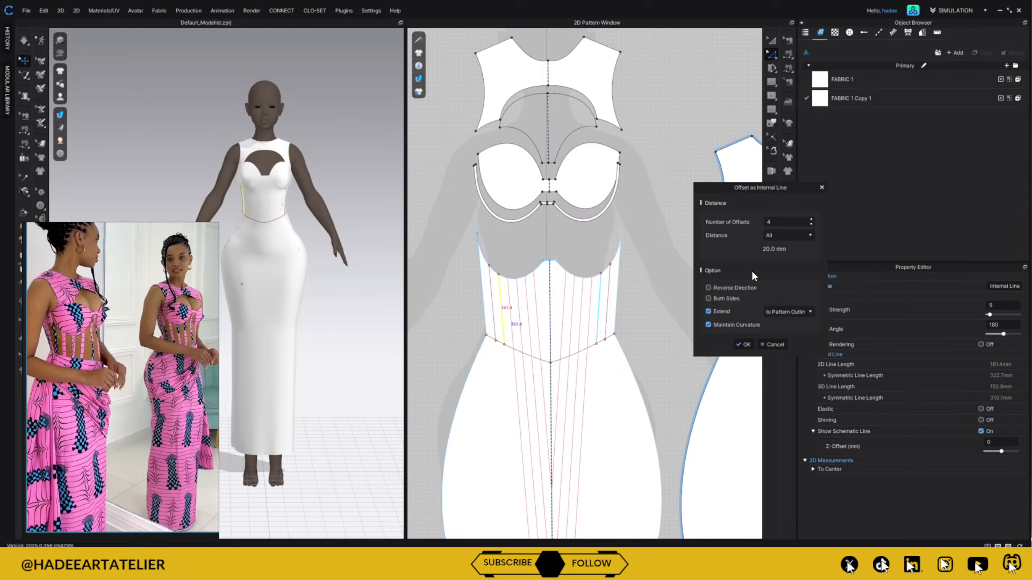
{"action": "left_click", "coordinate": [708, 311]}
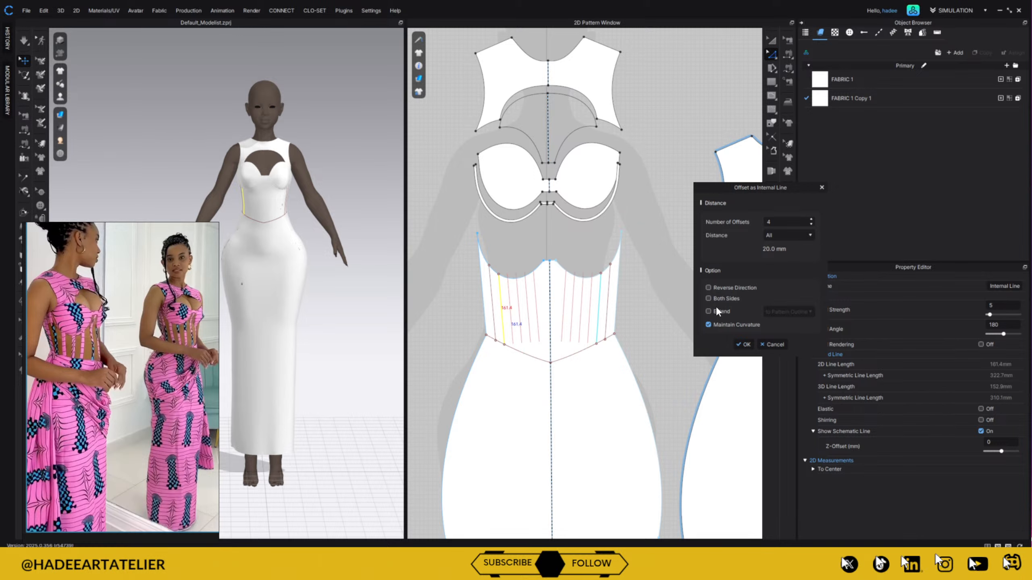
{"action": "left_click", "coordinate": [747, 343]}
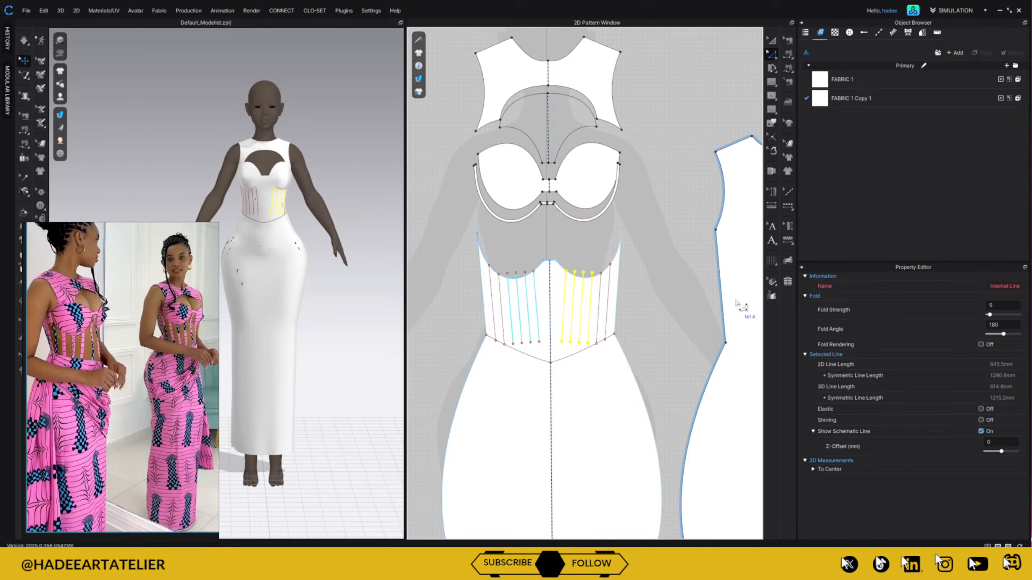
- Select all boning lines on one half of the front pattern, rotate them slightly until they stand upright, and nudge them into place
{"action": "left_click_drag", "start_coordinate": [488, 252], "coordinate": [545, 358]}
{"action": "key", "text": "a"}
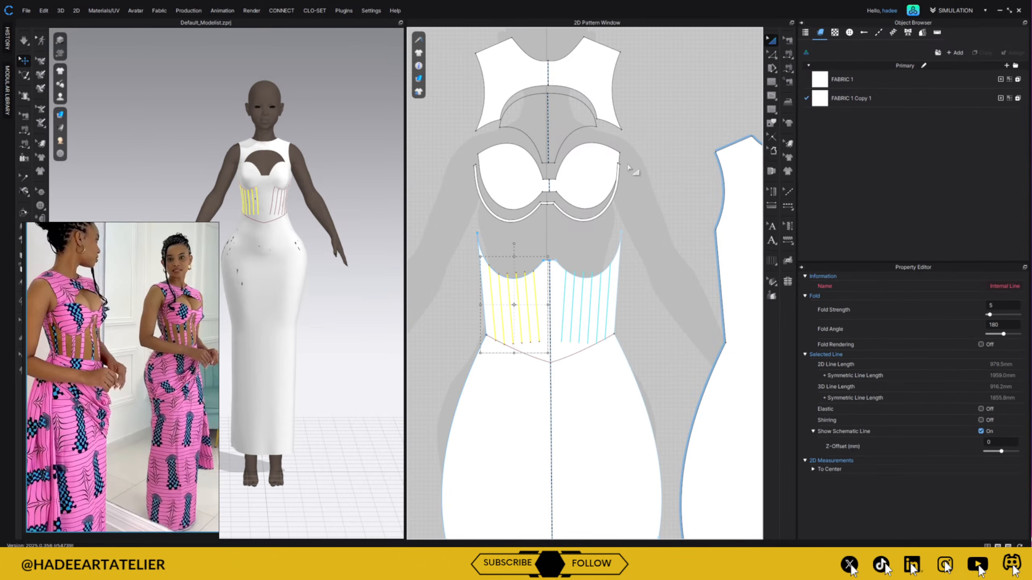
{"action": "left_click_drag", "start_coordinate": [519, 242], "coordinate": [524, 243]}
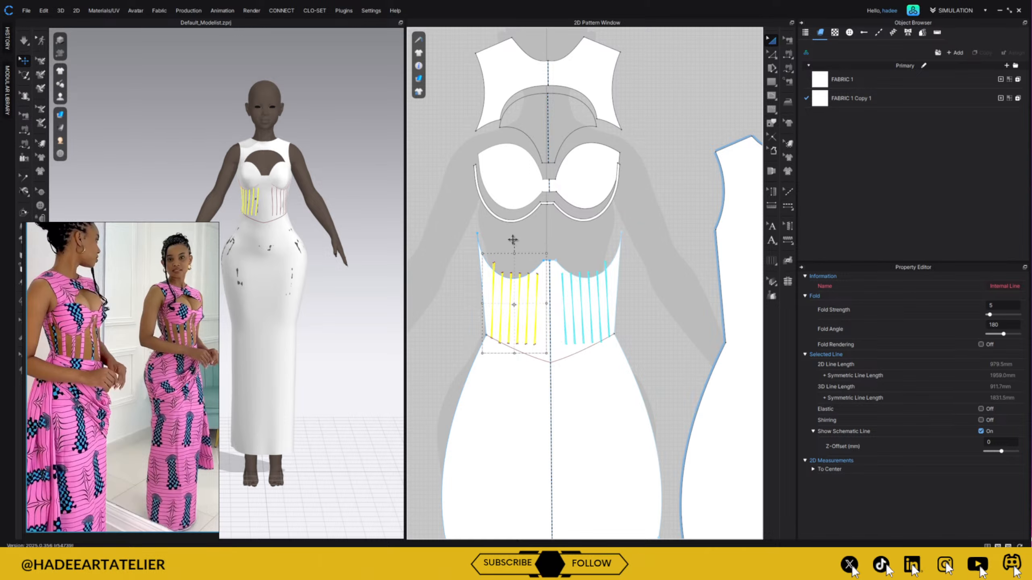
{"action": "key", "text": "ctrl+z"}
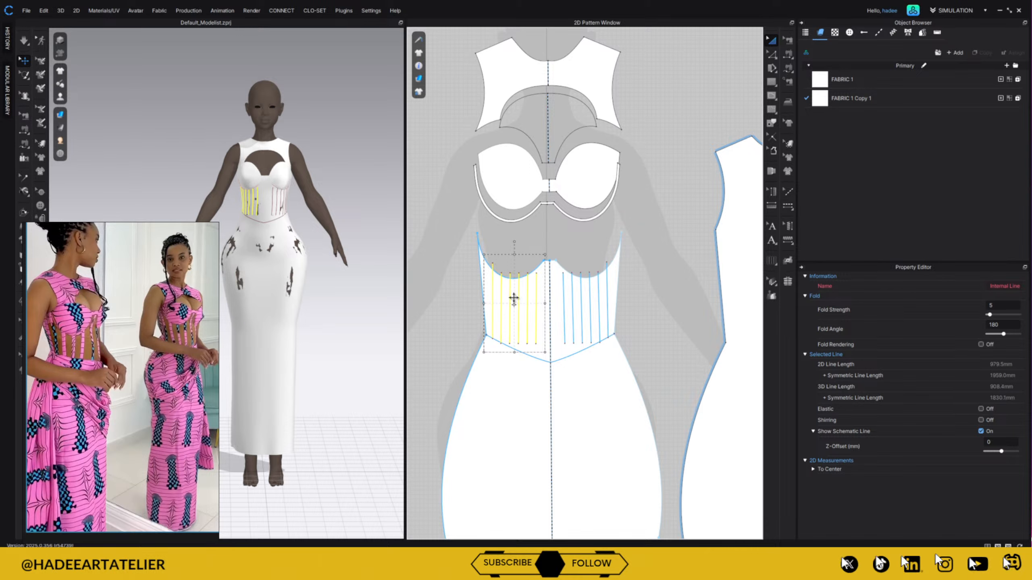
{"action": "left_click_drag", "start_coordinate": [509, 299], "coordinate": [508, 297]}
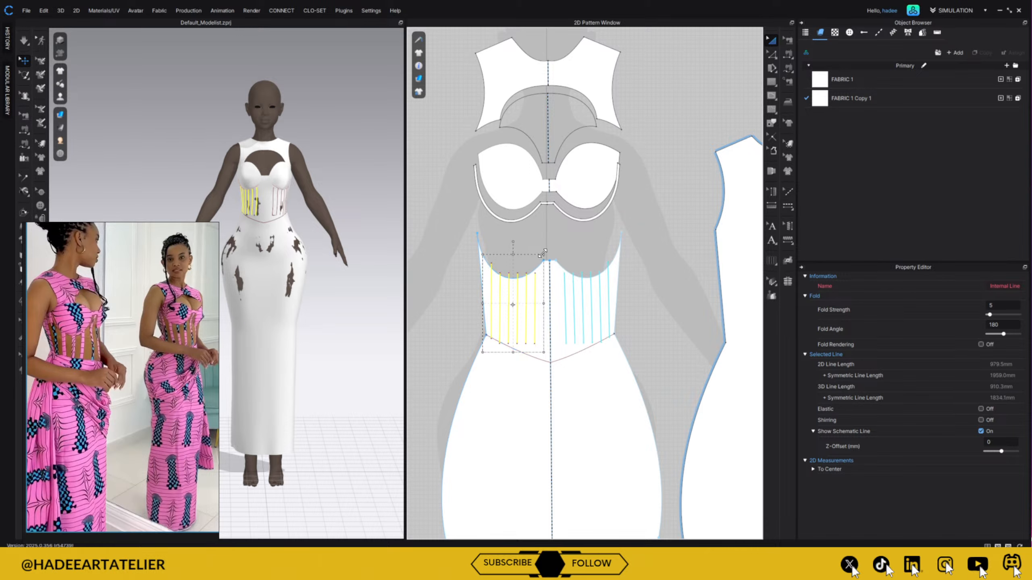
{"action": "left_click", "coordinate": [573, 235]}
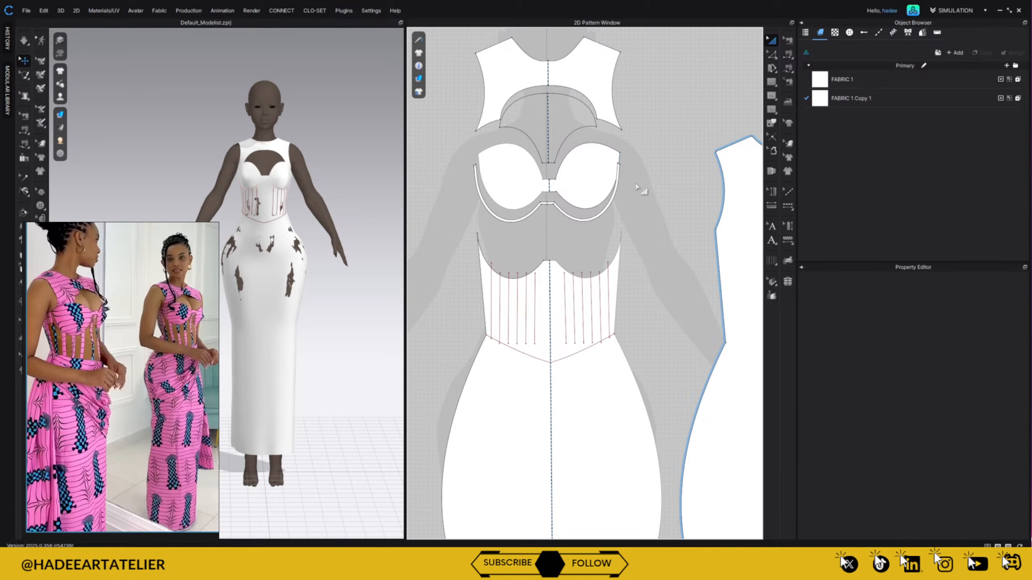
- Start Offset as Internal Line on the boning line nearest the centre, entering a distance of 2 mm and 2 offsets
{"action": "left_click", "coordinate": [535, 305]}
{"action": "right_click", "coordinate": [535, 305]}
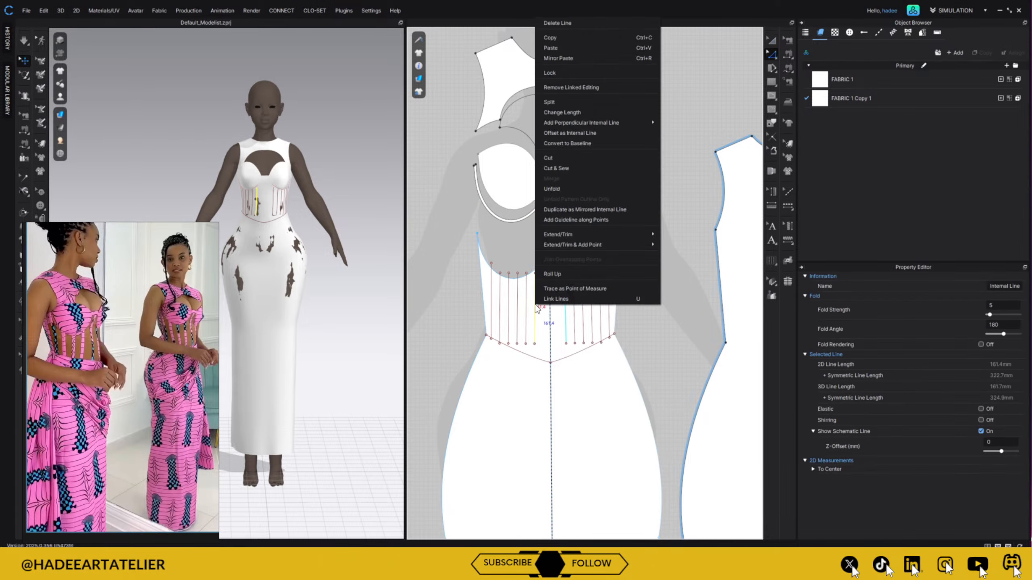
{"action": "left_click", "coordinate": [590, 133]}
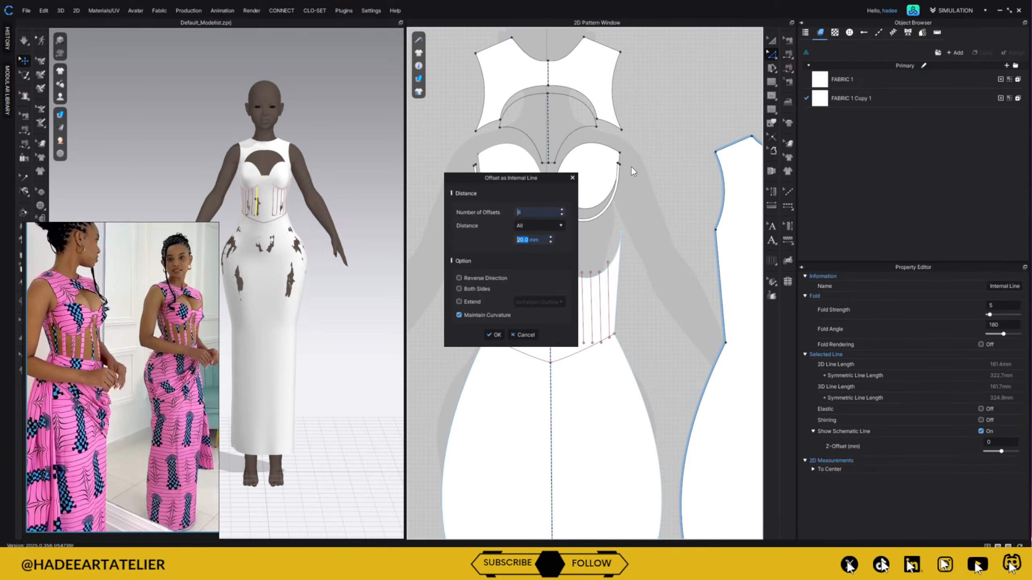
{"action": "left_click_drag", "start_coordinate": [530, 178], "coordinate": [741, 197]}
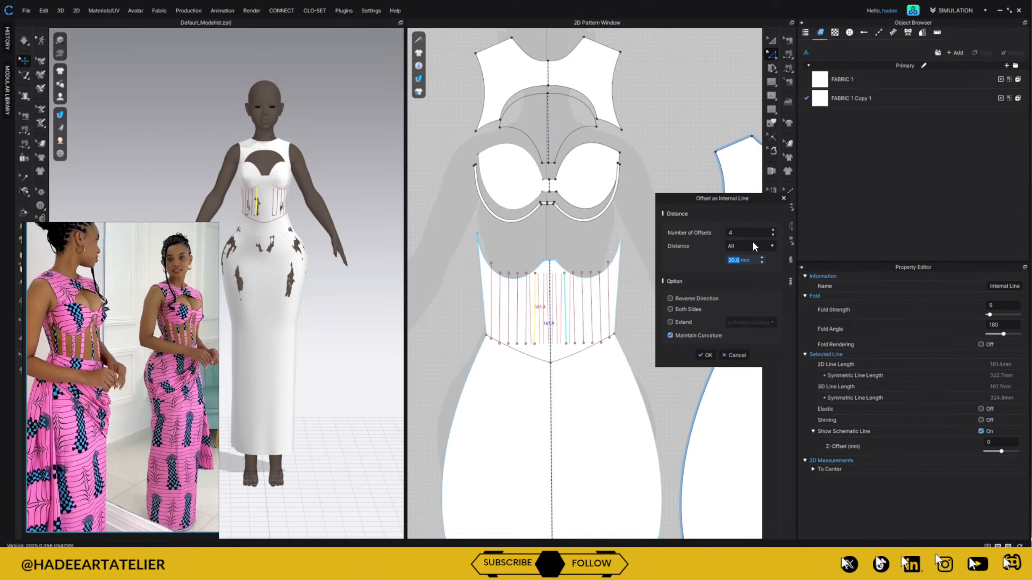
{"action": "type", "text": "2"}
{"action": "left_click", "coordinate": [733, 233]}
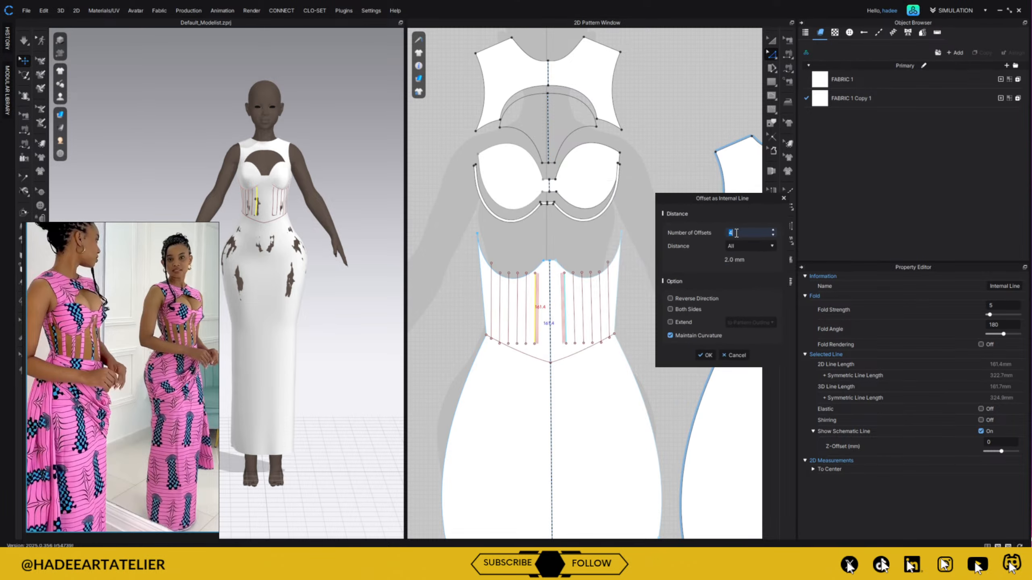
{"action": "type", "text": "2"}
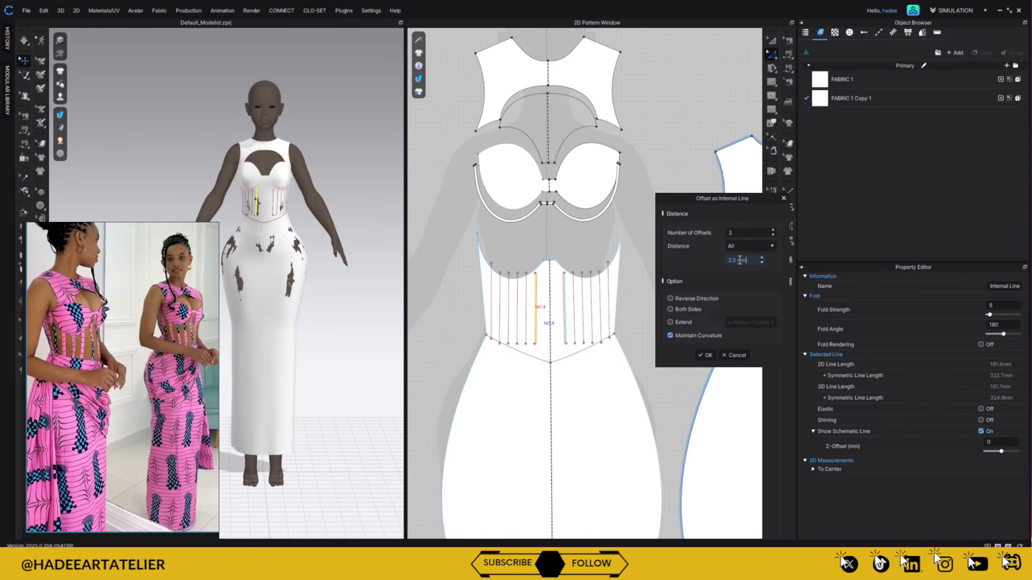
- Set the offset distance to 20 mm and the number of offsets to 1, and create the boning line beside the centre line
{"action": "left_click", "coordinate": [734, 260]}
{"action": "left_click", "coordinate": [733, 262]}
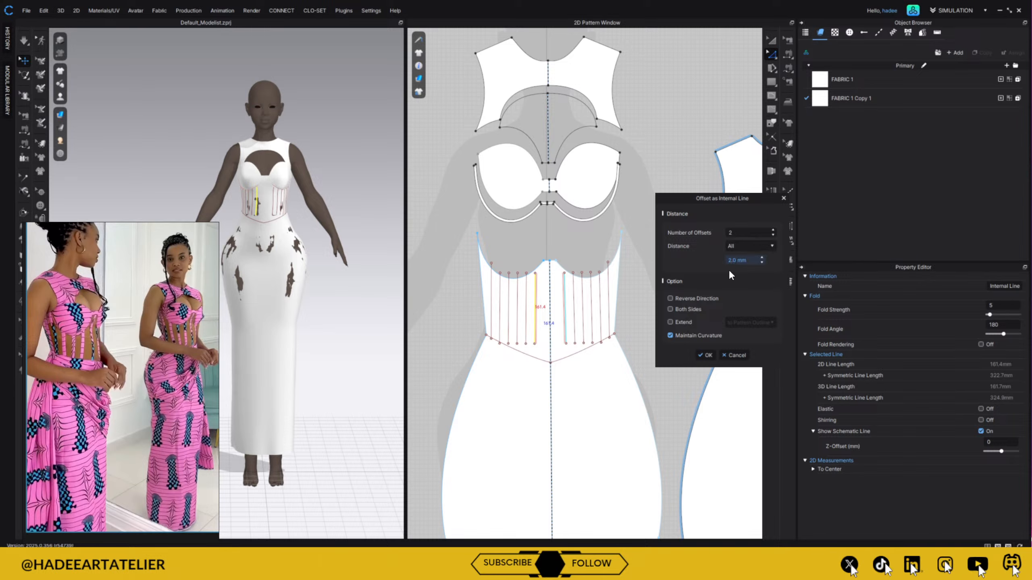
{"action": "type", "text": "0"}
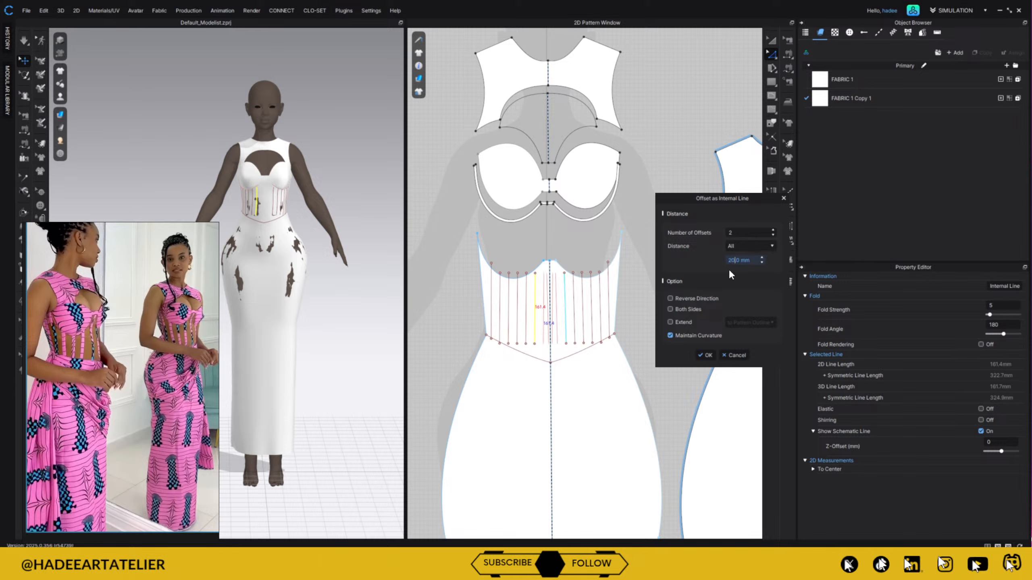
{"action": "left_click", "coordinate": [734, 233]}
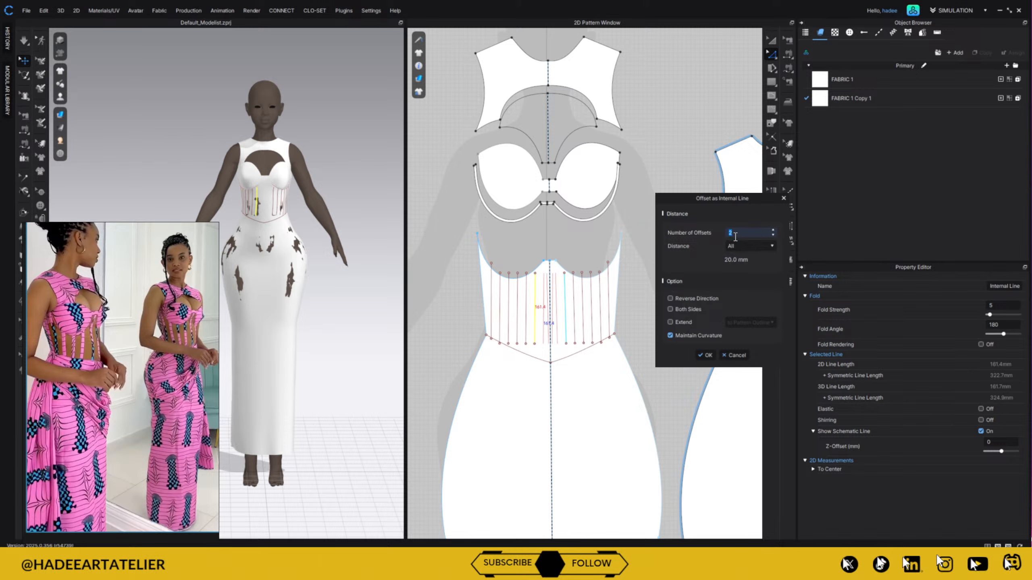
{"action": "type", "text": "1"}
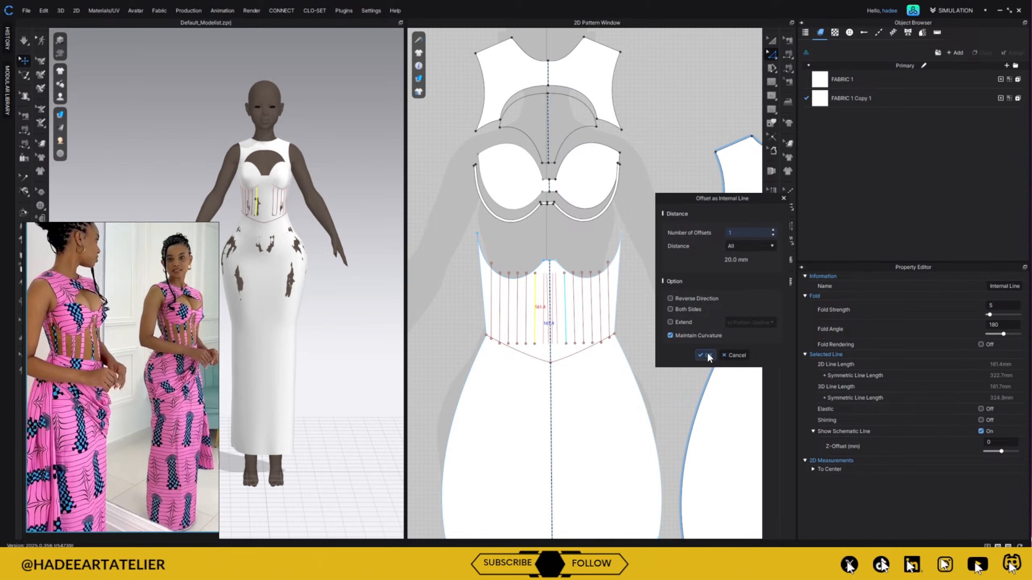
{"action": "left_click", "coordinate": [724, 297]}
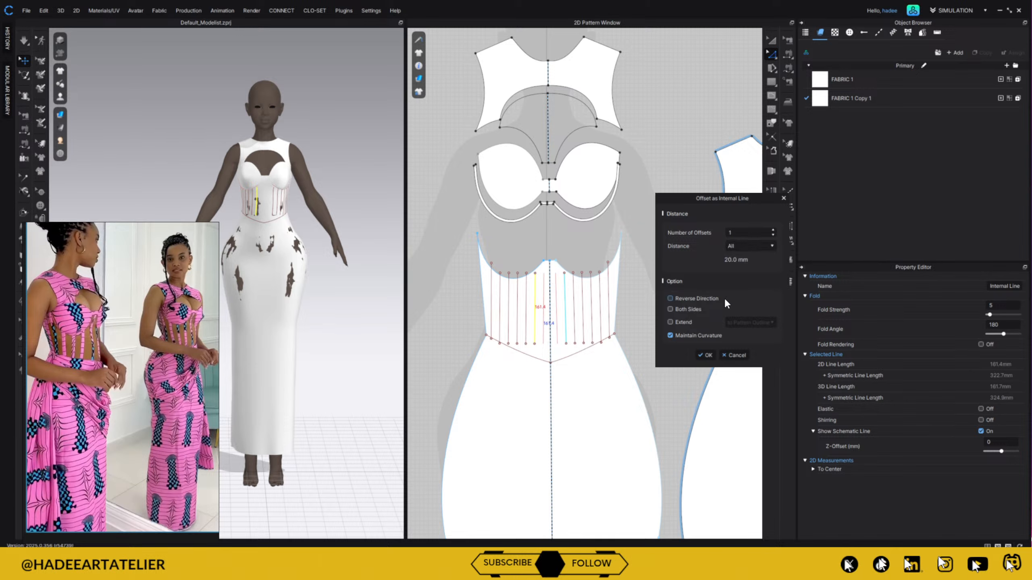
{"action": "left_click", "coordinate": [707, 355]}
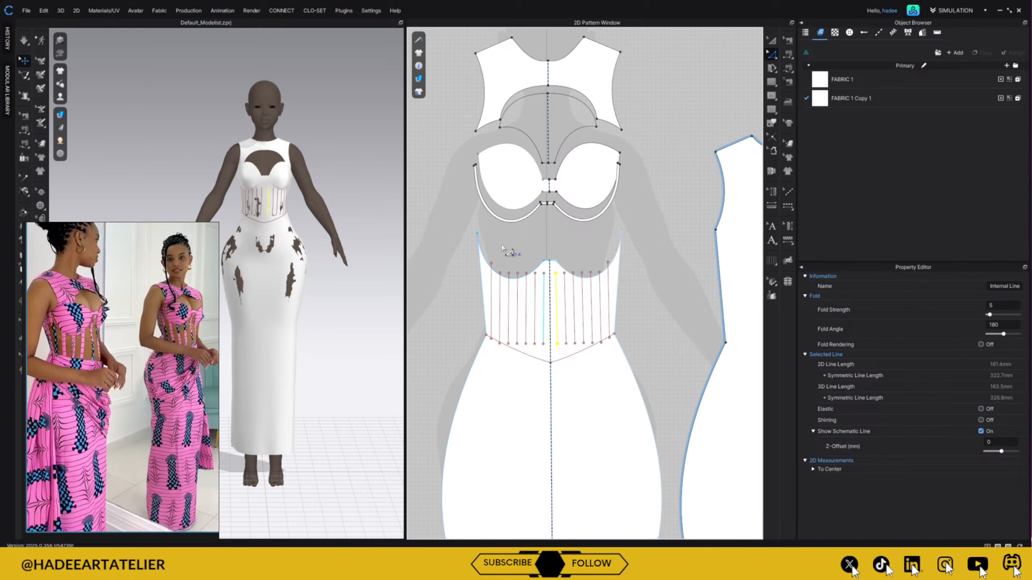
- Delete all boning lines except the outermost one on each side, and shift its upper end outward along the underbust curve
{"action": "left_click_drag", "start_coordinate": [499, 259], "coordinate": [547, 358]}
{"action": "key", "text": "Delete"}
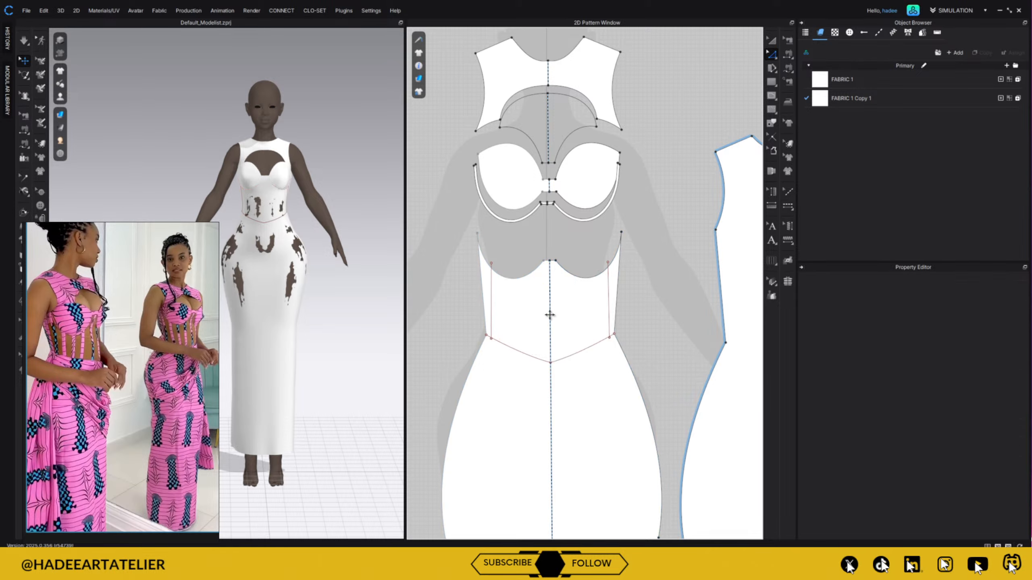
{"action": "left_click", "coordinate": [493, 263]}
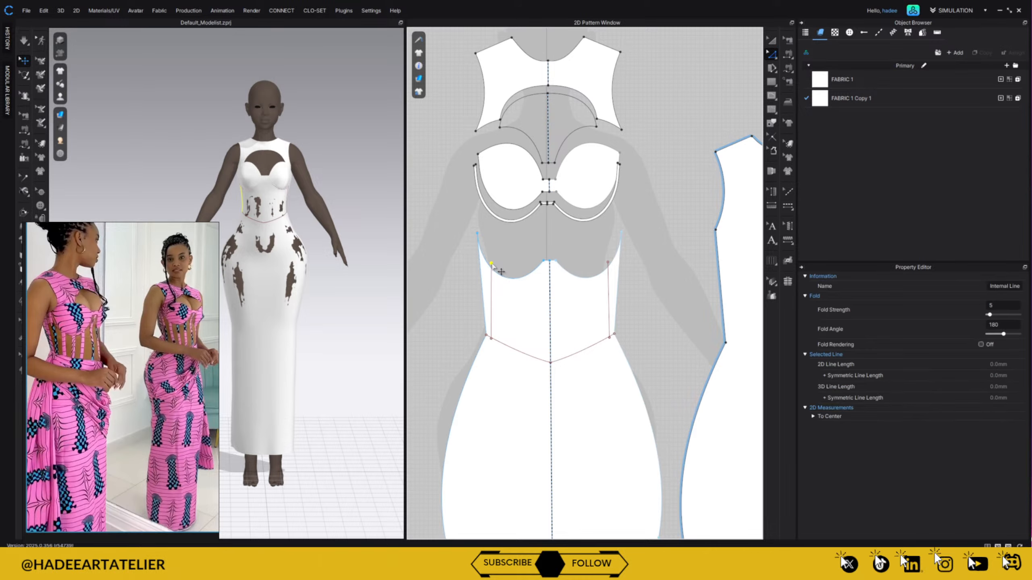
{"action": "left_click_drag", "start_coordinate": [492, 269], "coordinate": [492, 269]}
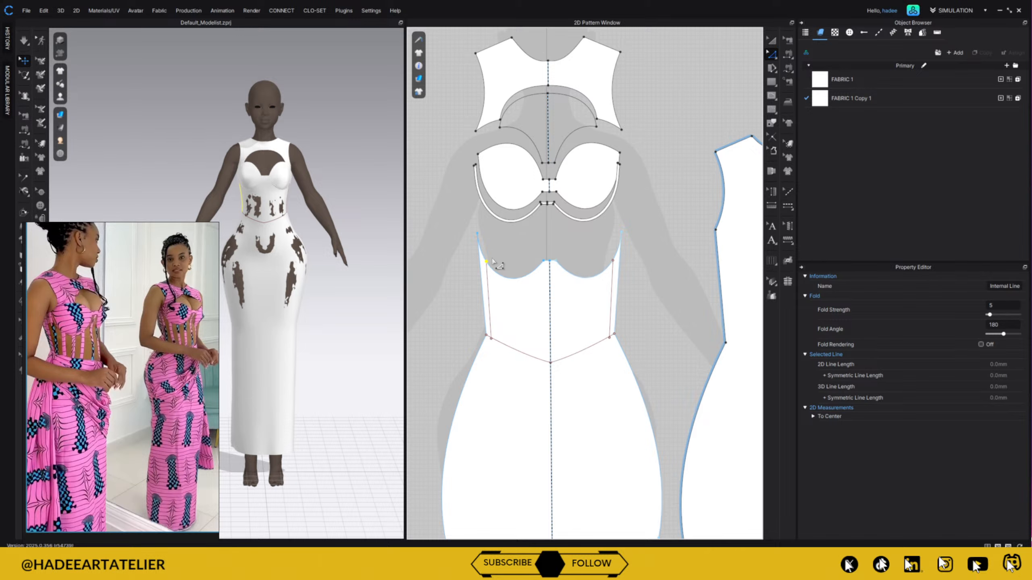
- Fit the lower end of the outer boning line to the waistline, and duplicate the line beside the centre line
{"action": "left_click_drag", "start_coordinate": [492, 341], "coordinate": [500, 345]}
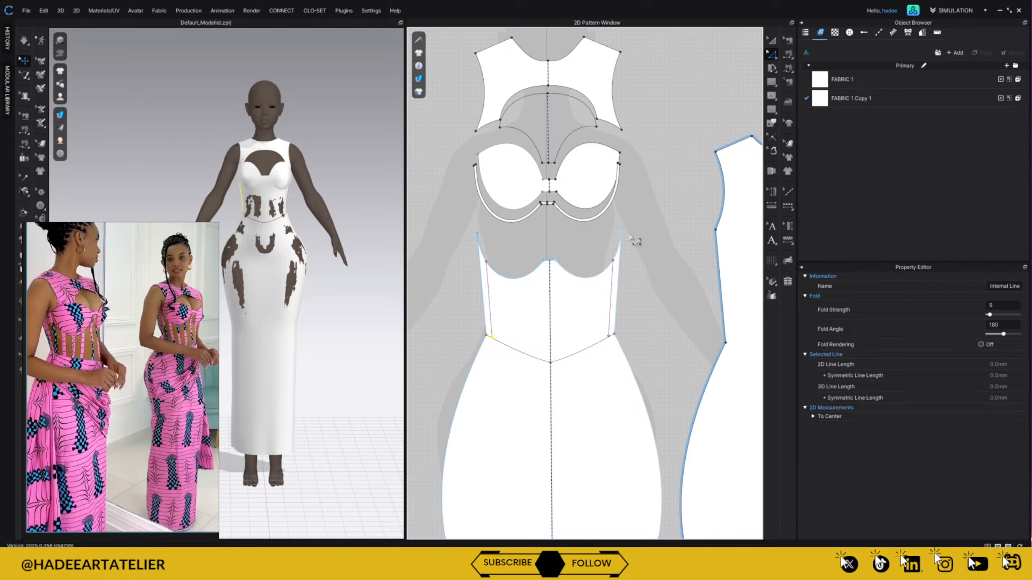
{"action": "left_click", "coordinate": [490, 295]}
{"action": "right_click", "coordinate": [489, 295]}
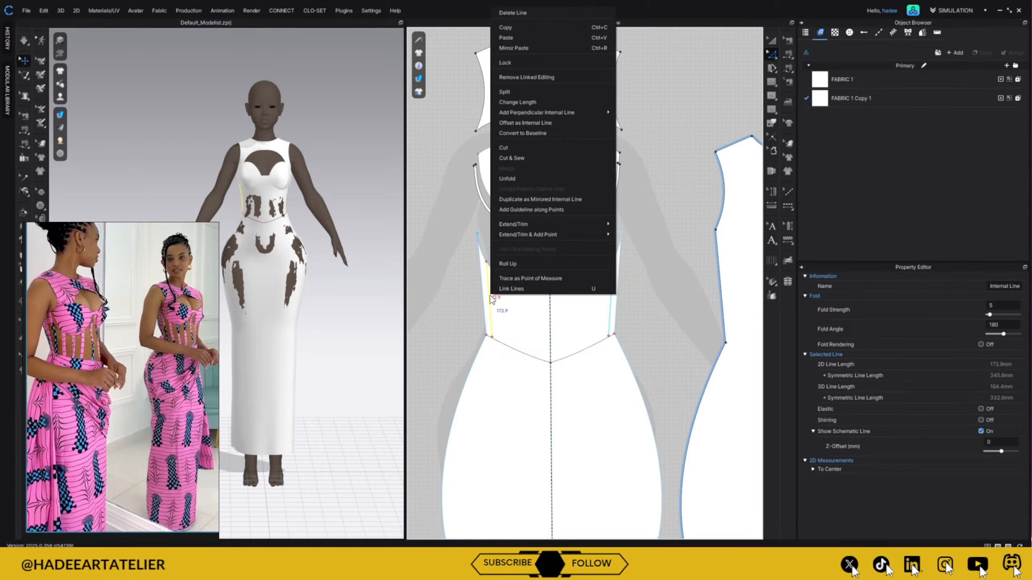
{"action": "left_click", "coordinate": [665, 270]}
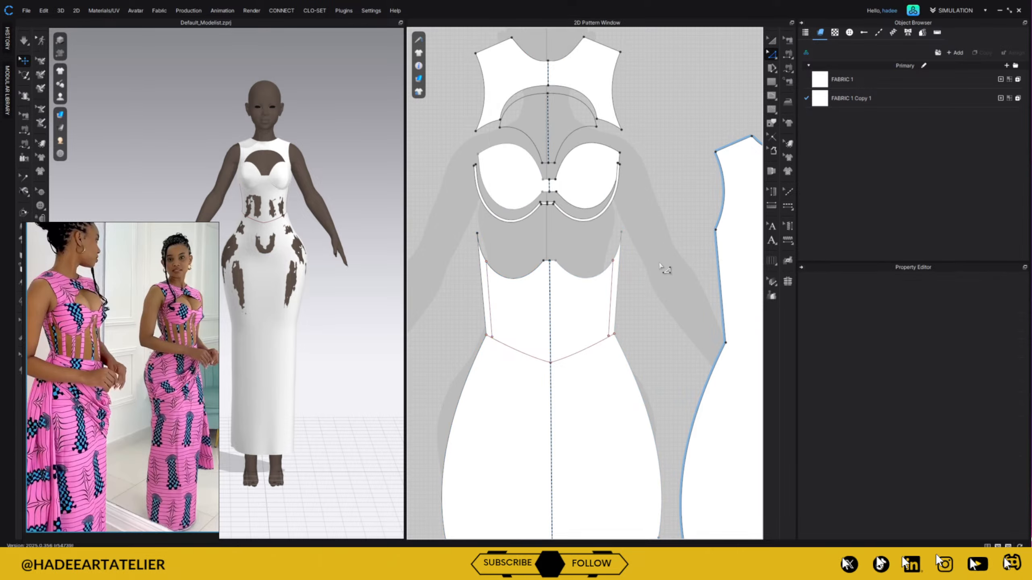
{"action": "left_click", "coordinate": [489, 299]}
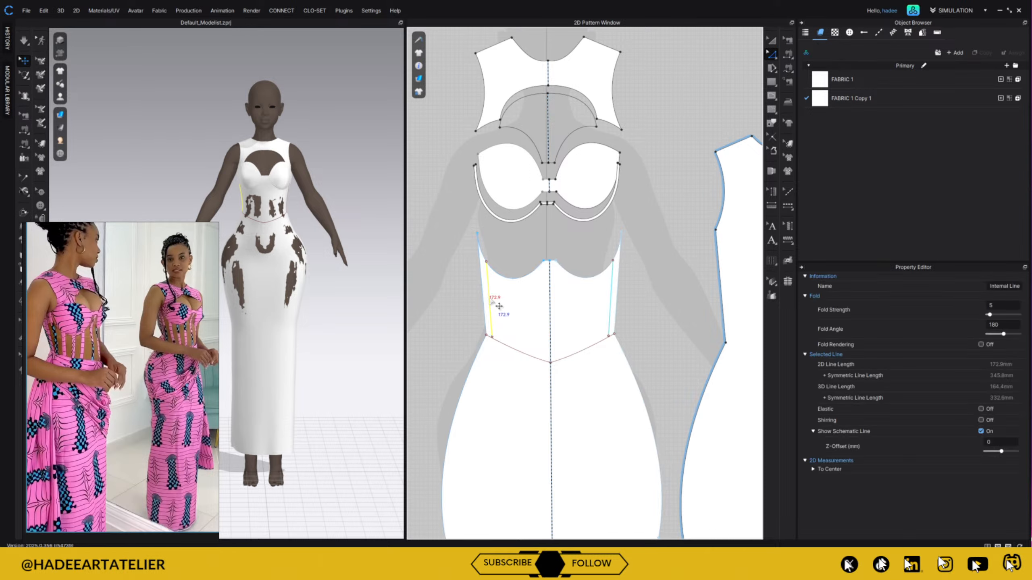
{"action": "left_click_drag", "start_coordinate": [499, 306], "coordinate": [551, 313], "text": "ctrl"}
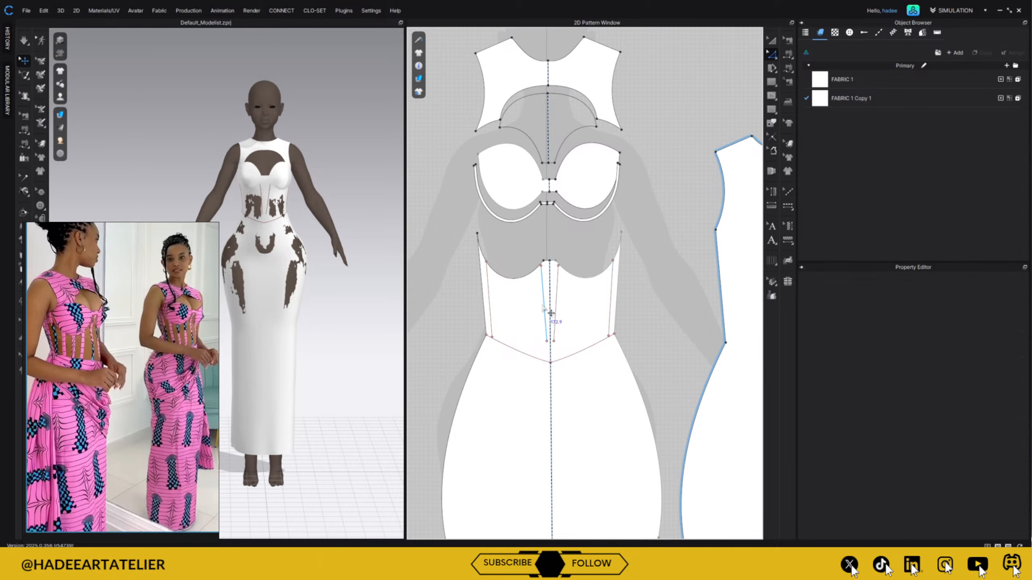
- Straighten the copied boning line parallel to the centre line, from the flat underbust edge down to the V-shaped waistline
{"action": "left_click", "coordinate": [552, 272]}
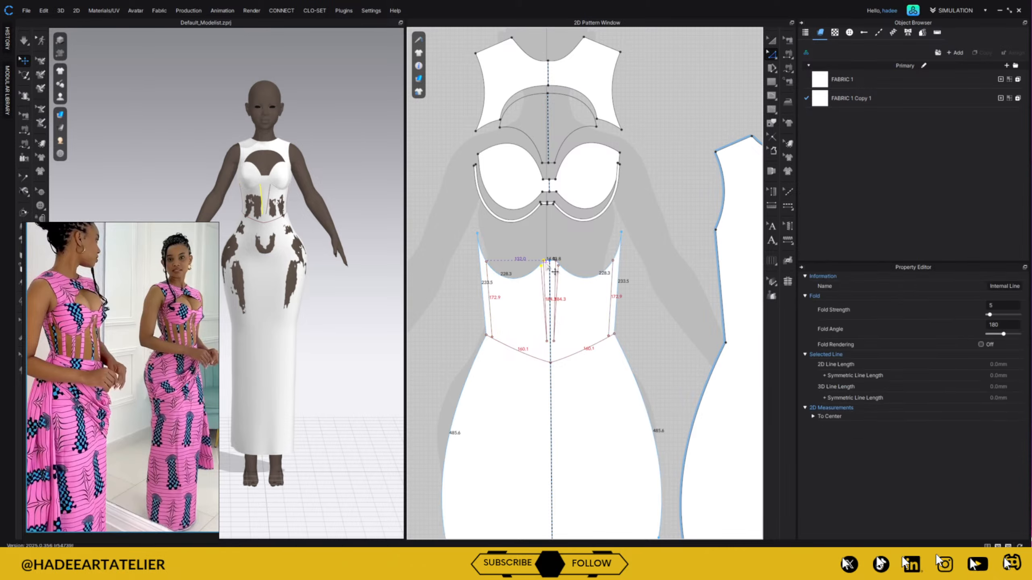
{"action": "left_click", "coordinate": [589, 241]}
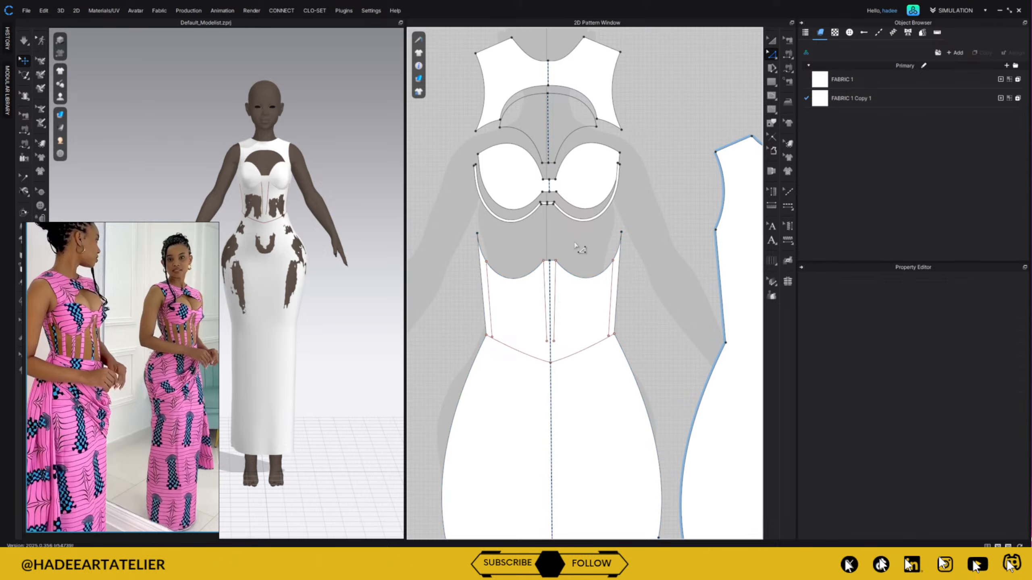
{"action": "scroll", "coordinate": [576, 245], "scroll_direction": "up", "scroll_amount": 5}
{"action": "left_click", "coordinate": [504, 245]}
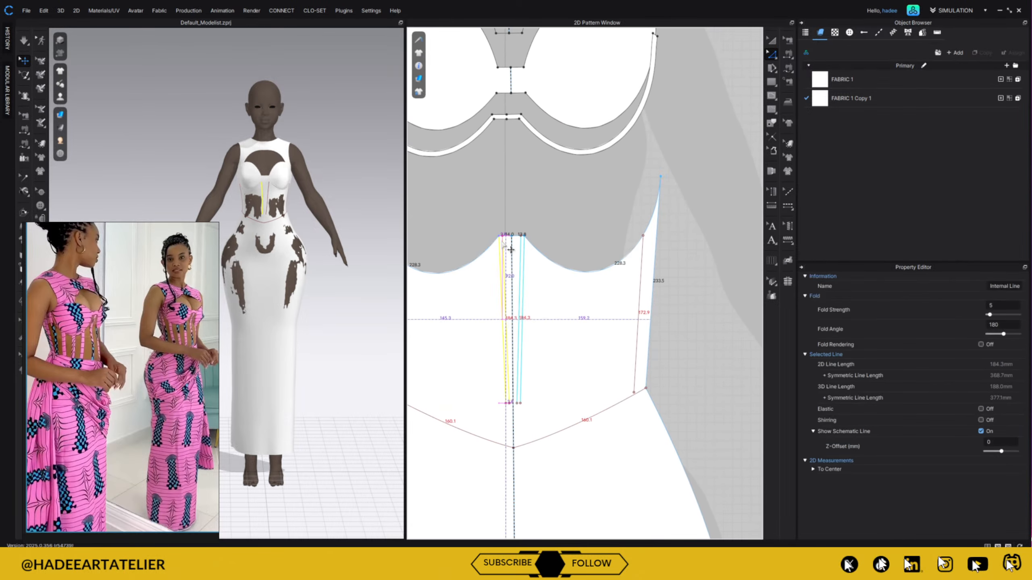
{"action": "left_click", "coordinate": [528, 228]}
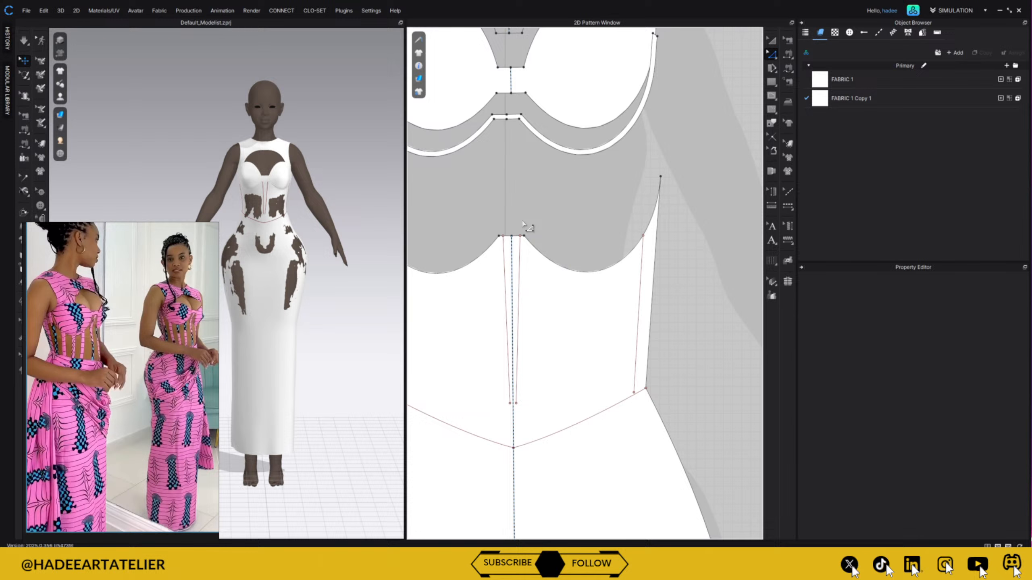
{"action": "left_click", "coordinate": [514, 245]}
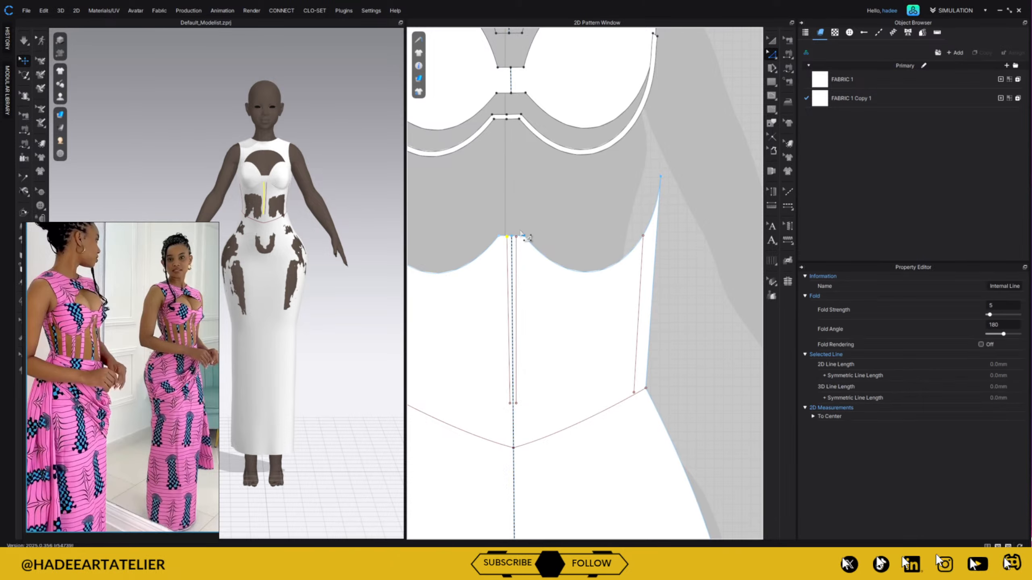
{"action": "left_click_drag", "start_coordinate": [518, 412], "coordinate": [514, 454]}
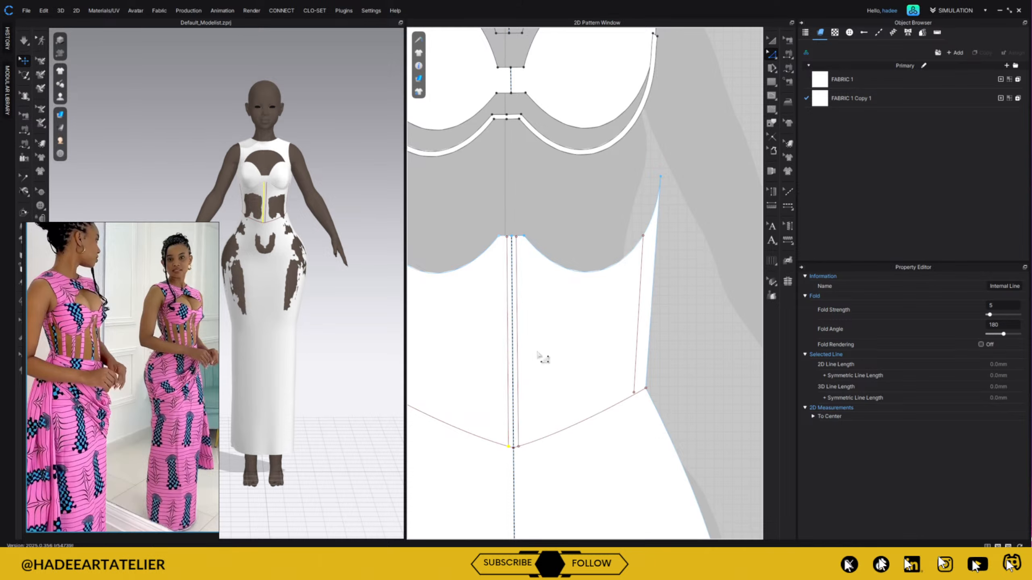
- Apply Extend/Trim to the upper end of the centre boning line at the underbust edge
{"action": "scroll", "coordinate": [541, 205], "scroll_direction": "up", "scroll_amount": 3}
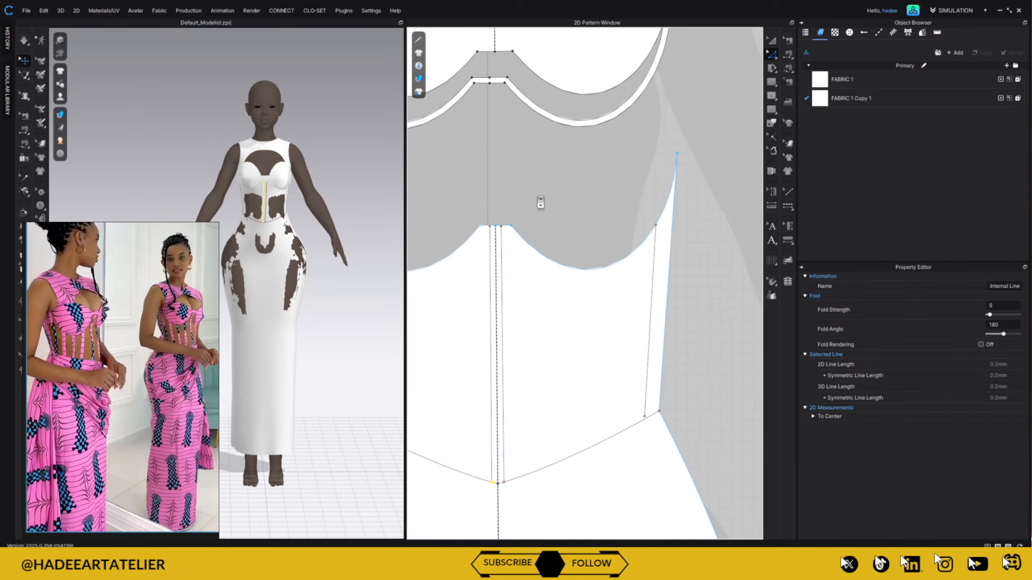
{"action": "left_click", "coordinate": [463, 267]}
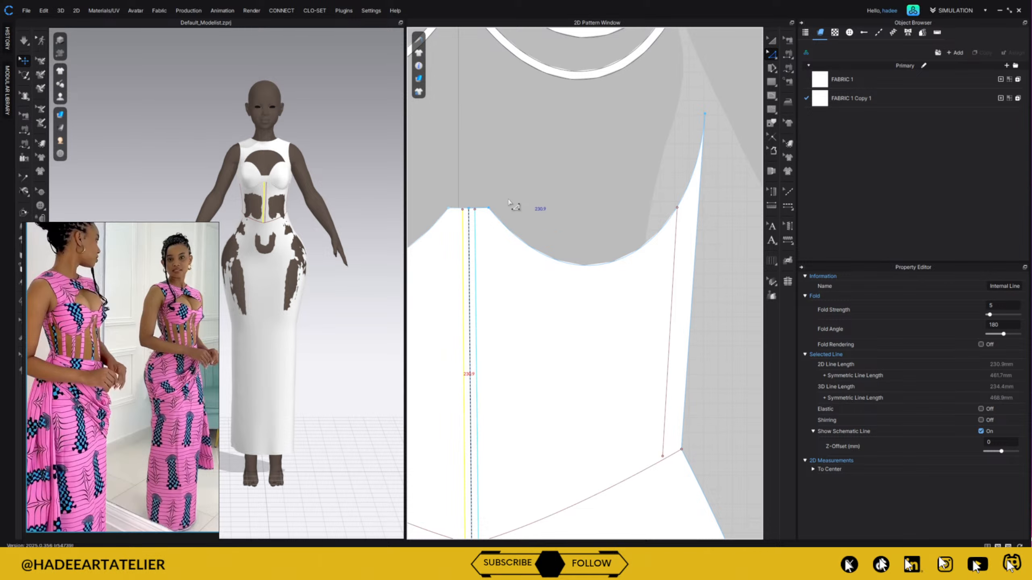
{"action": "left_click", "coordinate": [475, 209]}
{"action": "right_click", "coordinate": [475, 209]}
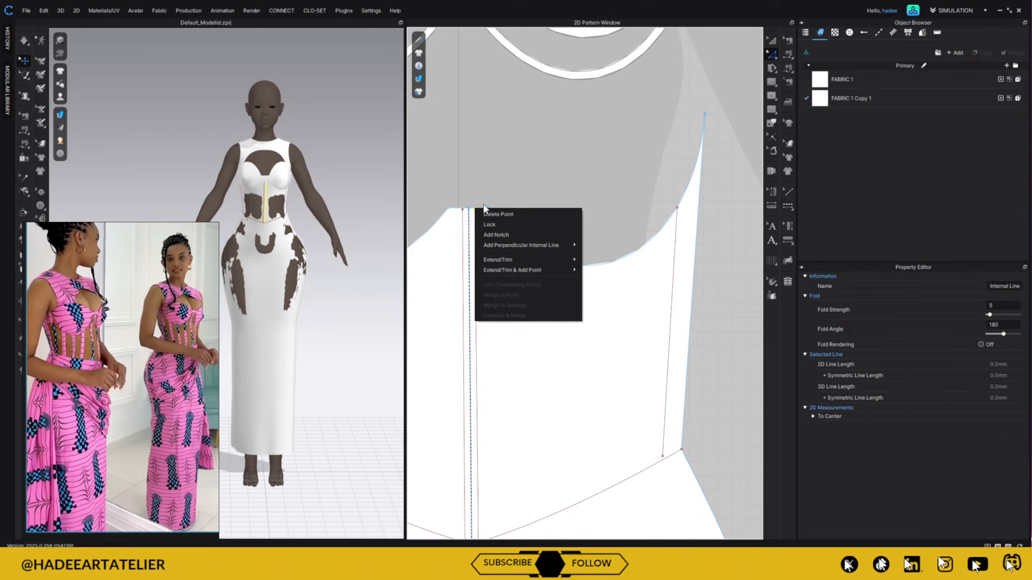
{"action": "mouse_move", "coordinate": [572, 259]}
{"action": "left_click", "coordinate": [609, 260]}
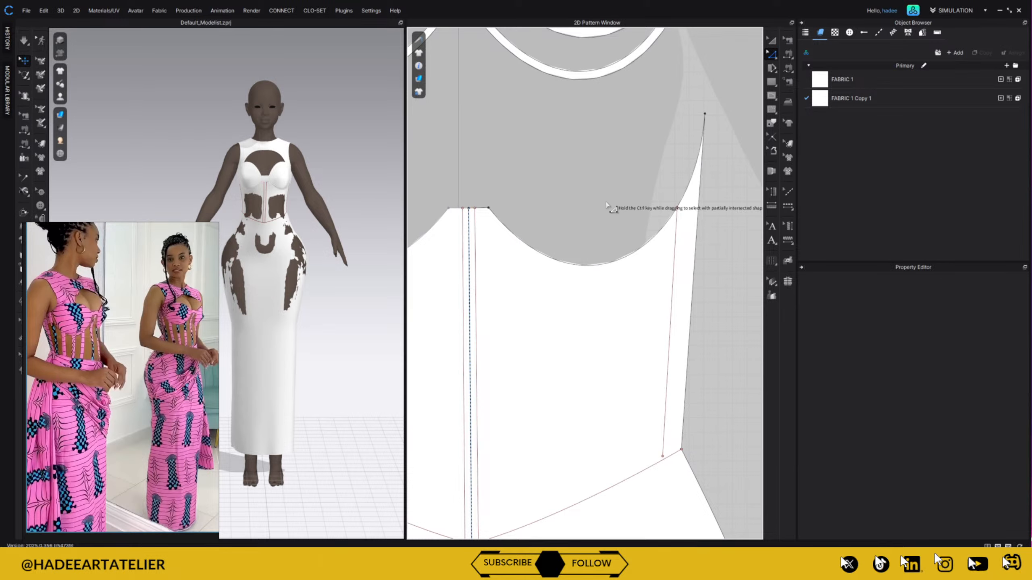
- Draw a narrow rectangular pattern over the two centre boning lines from underbust to waist, and narrow it to their spacing
{"action": "scroll", "coordinate": [608, 213], "scroll_direction": "down", "scroll_amount": 3}
{"action": "scroll", "coordinate": [609, 223], "scroll_direction": "down", "scroll_amount": 5}
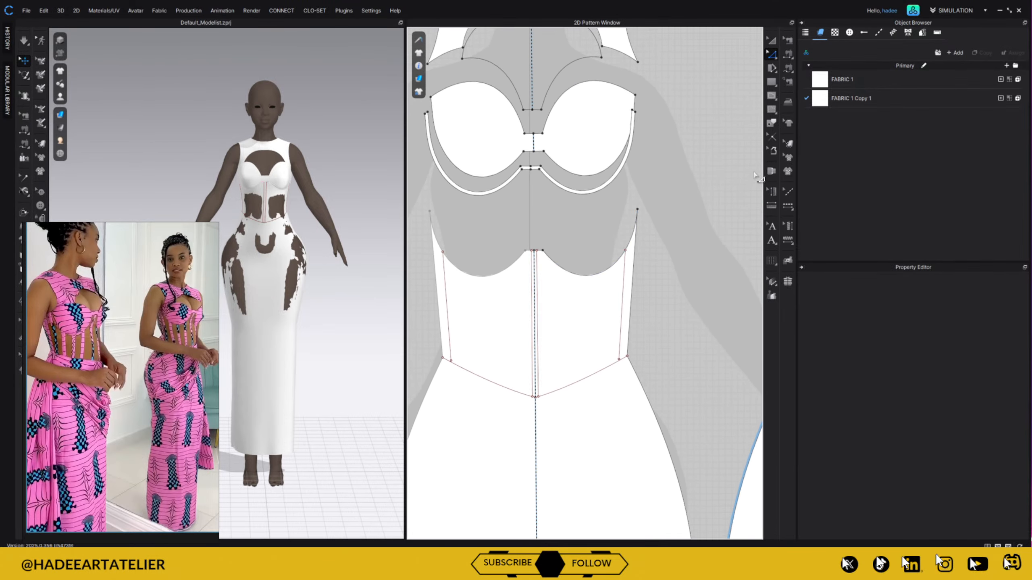
{"action": "left_click", "coordinate": [770, 83]}
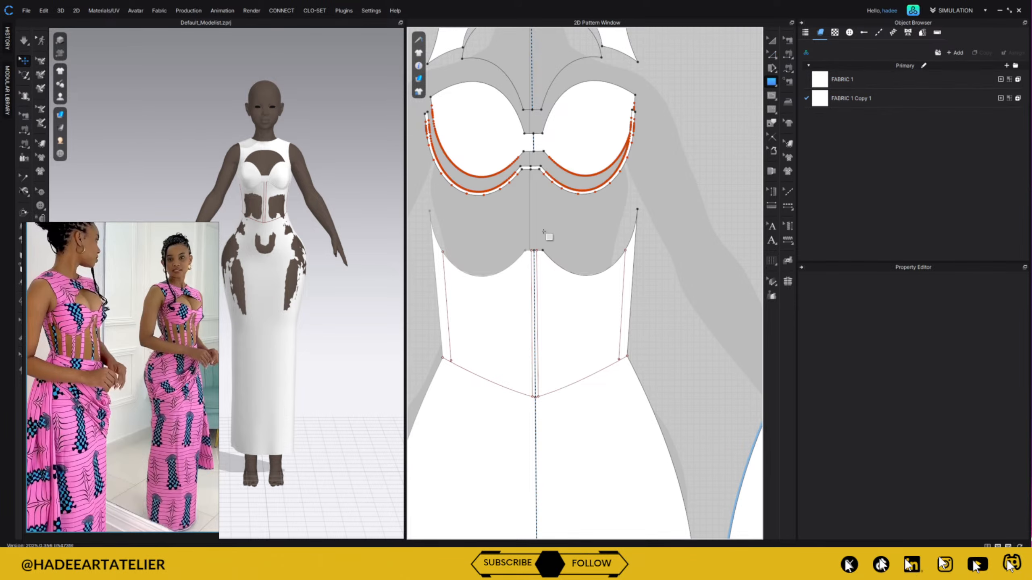
{"action": "scroll", "coordinate": [560, 224], "scroll_direction": "up", "scroll_amount": 5}
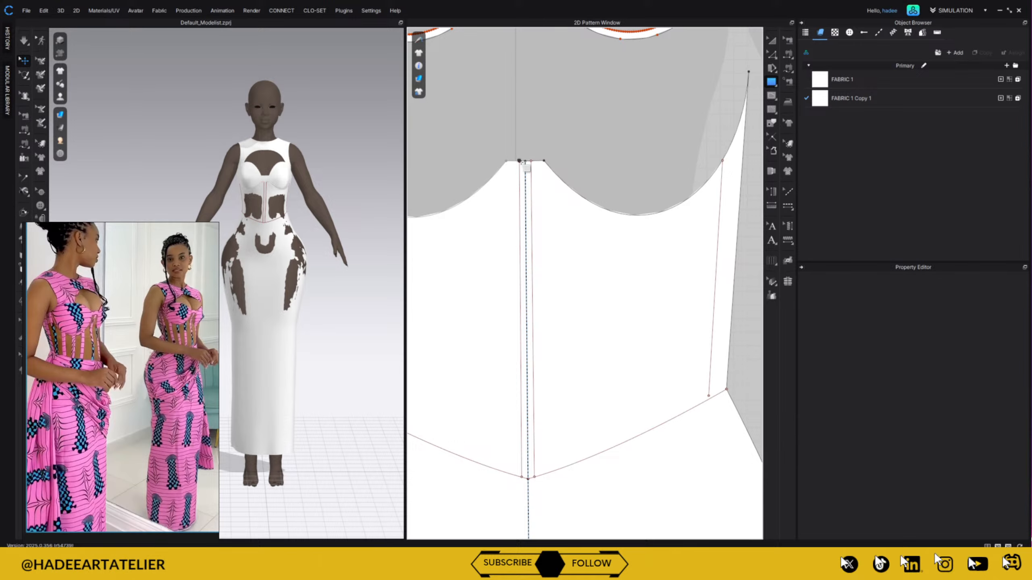
{"action": "left_click_drag", "start_coordinate": [532, 172], "coordinate": [535, 476]}
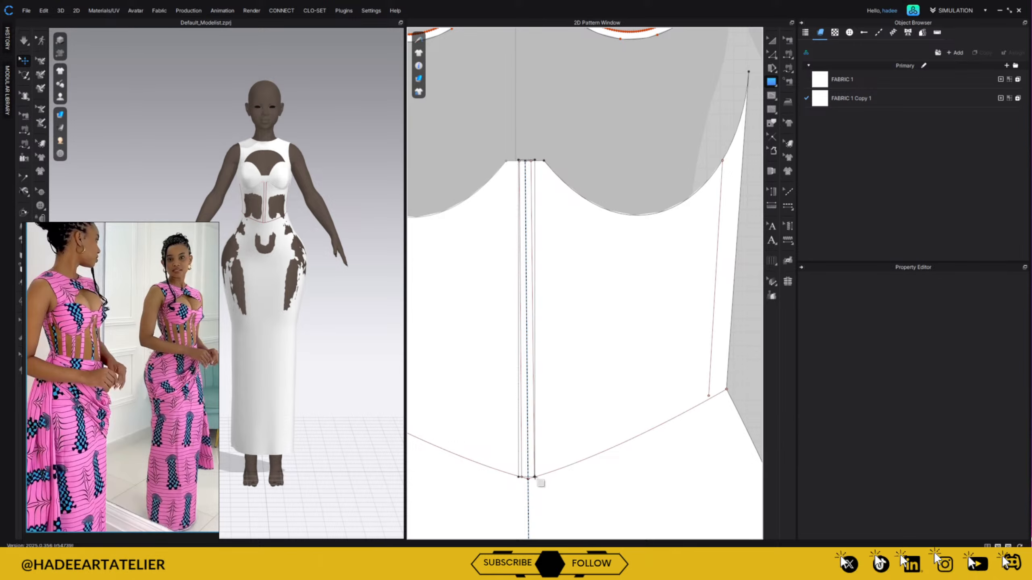
{"action": "left_click", "coordinate": [531, 464]}
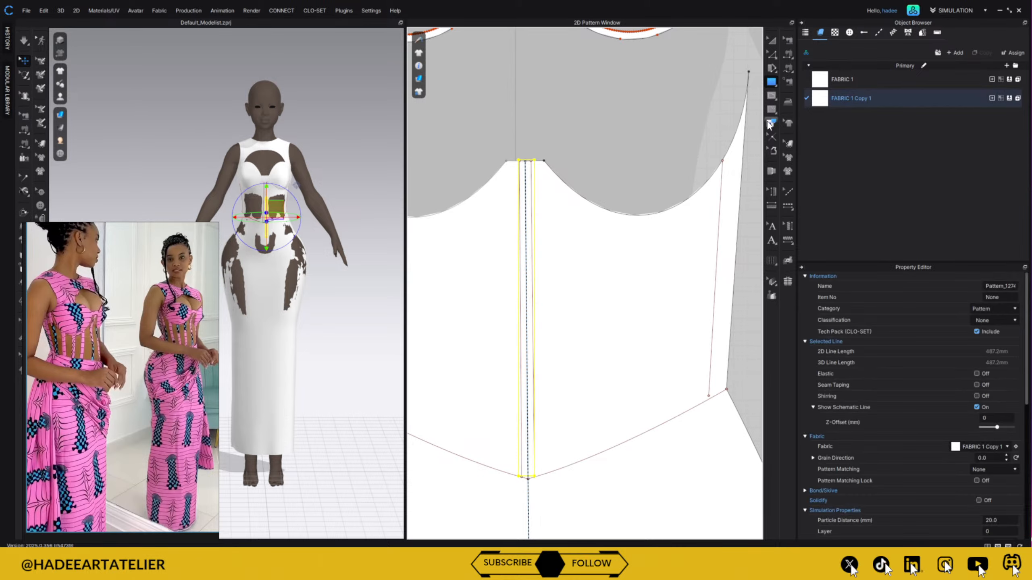
{"action": "left_click", "coordinate": [771, 40]}
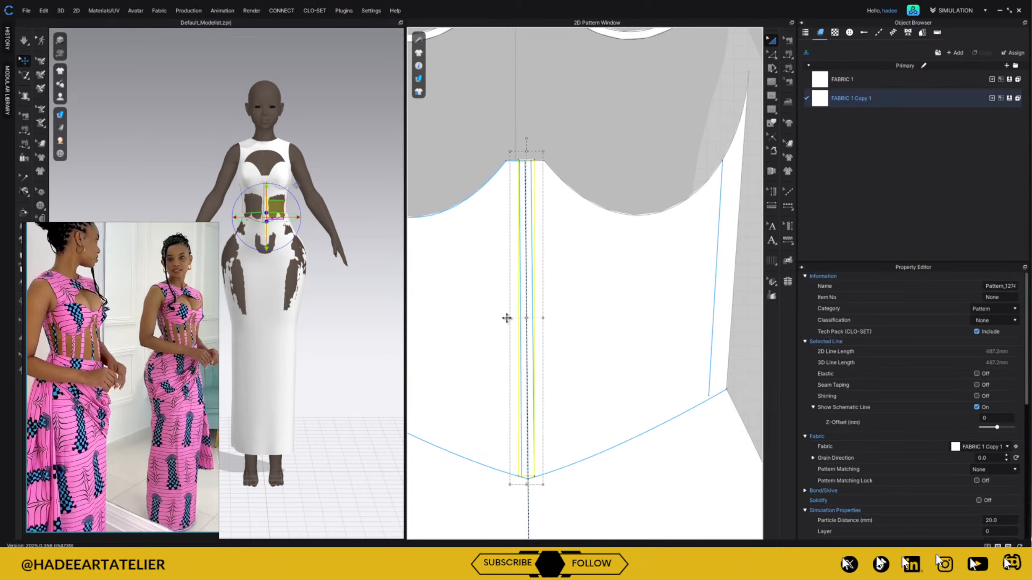
{"action": "left_click_drag", "start_coordinate": [510, 318], "coordinate": [541, 320]}
- Add a middle point to the strip's bottom edge, pull it to the waistline's V tip, and align both bottom corners with the boning lines
{"action": "middle_click_drag", "start_coordinate": [588, 300], "coordinate": [589, 206]}
{"action": "key", "text": "z"}
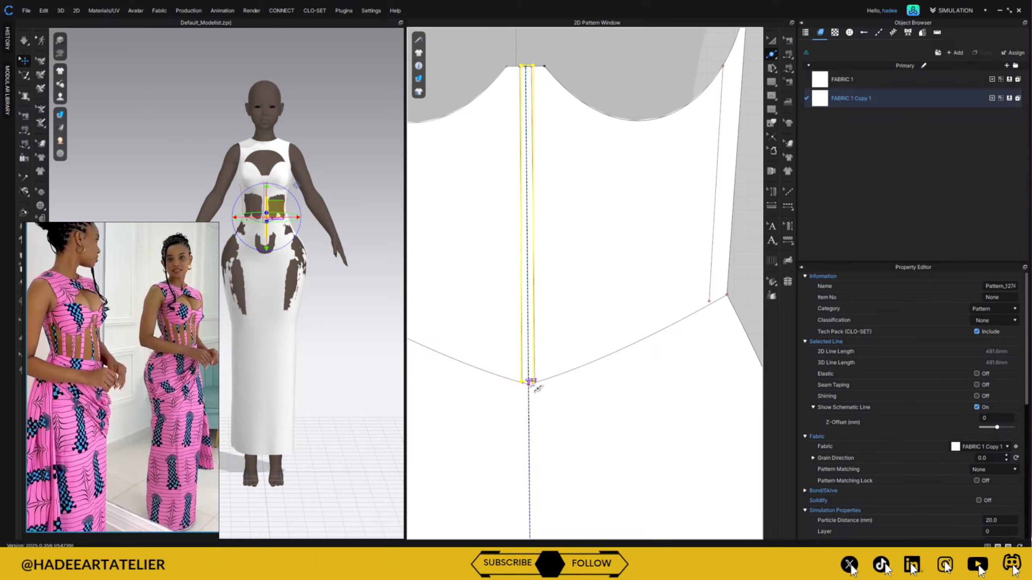
{"action": "left_click", "coordinate": [577, 320]}
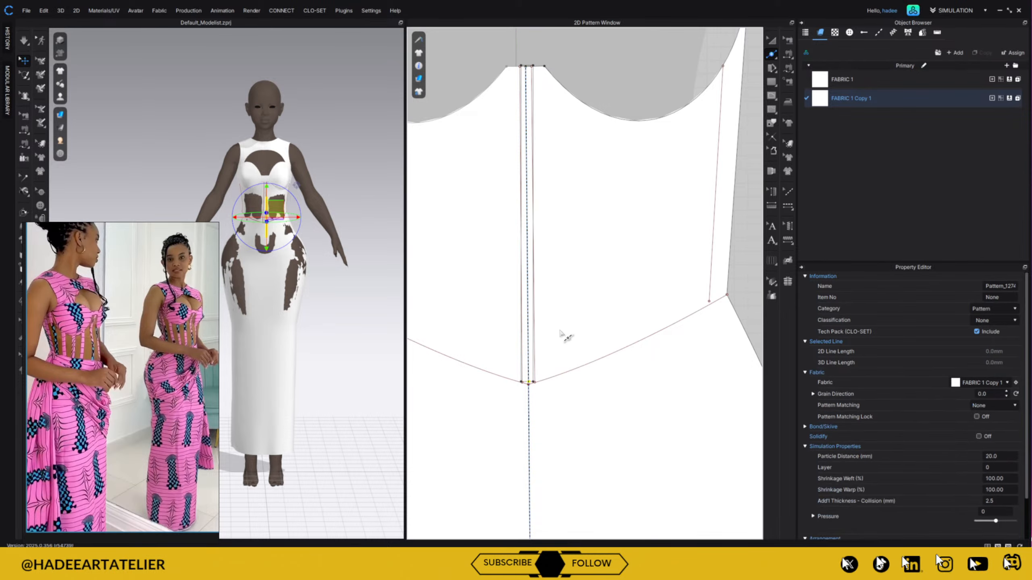
{"action": "scroll", "coordinate": [567, 285], "scroll_direction": "up", "scroll_amount": 3}
{"action": "middle_click_drag", "start_coordinate": [568, 276], "coordinate": [607, 232]}
{"action": "right_click", "coordinate": [604, 223]}
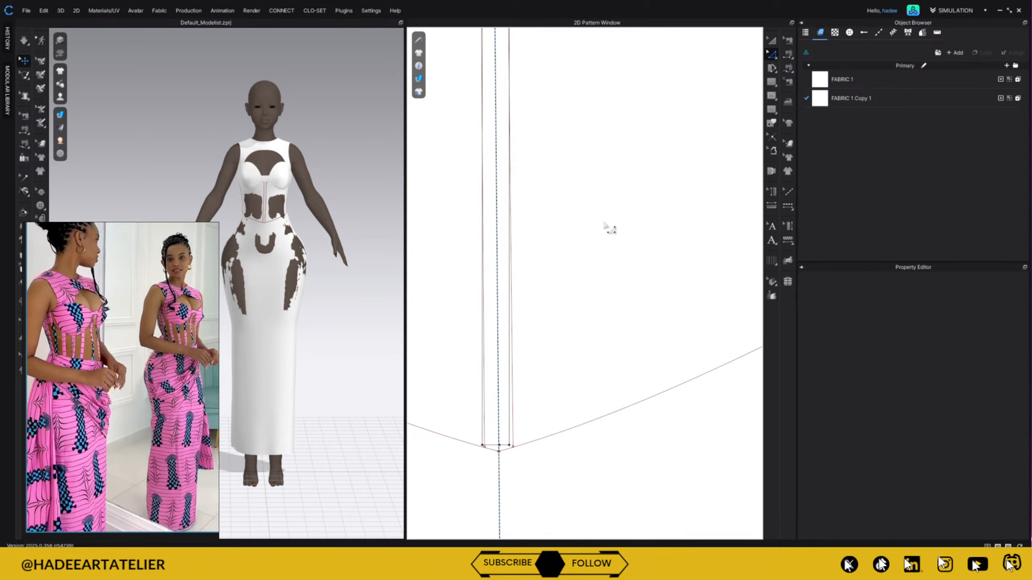
{"action": "left_click", "coordinate": [501, 449]}
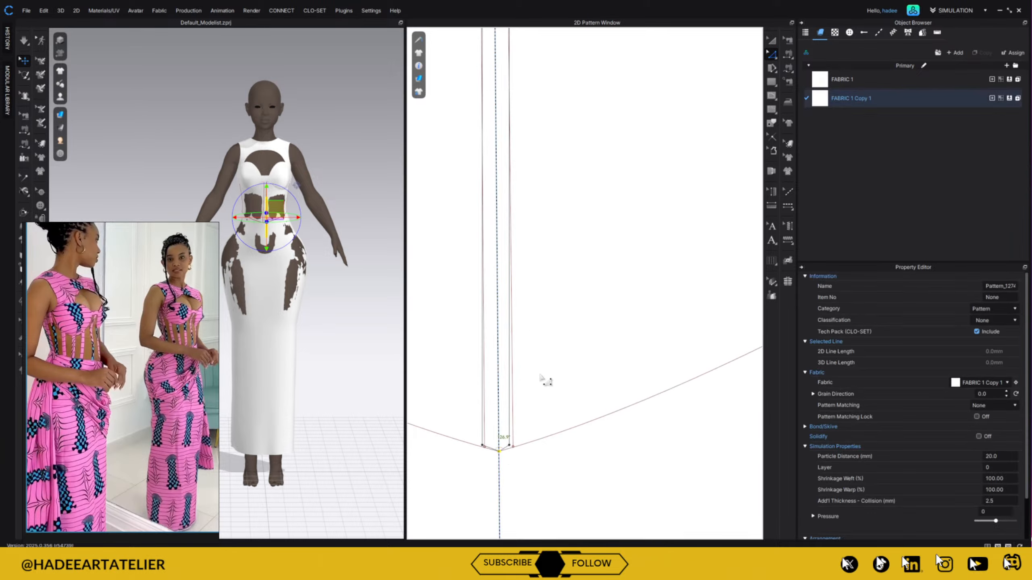
{"action": "left_click_drag", "start_coordinate": [509, 445], "coordinate": [513, 446]}
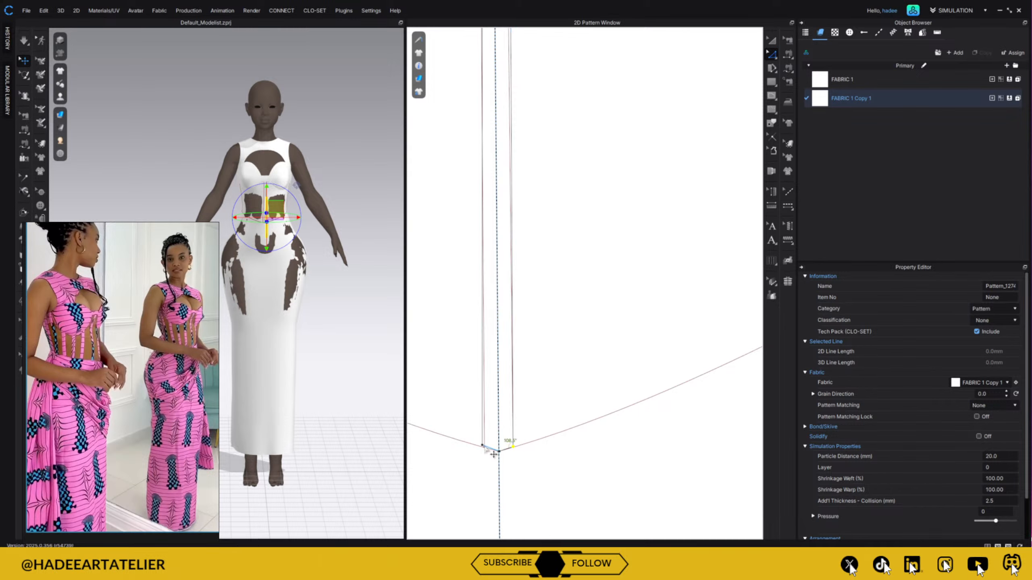
{"action": "left_click_drag", "start_coordinate": [482, 446], "coordinate": [484, 447]}
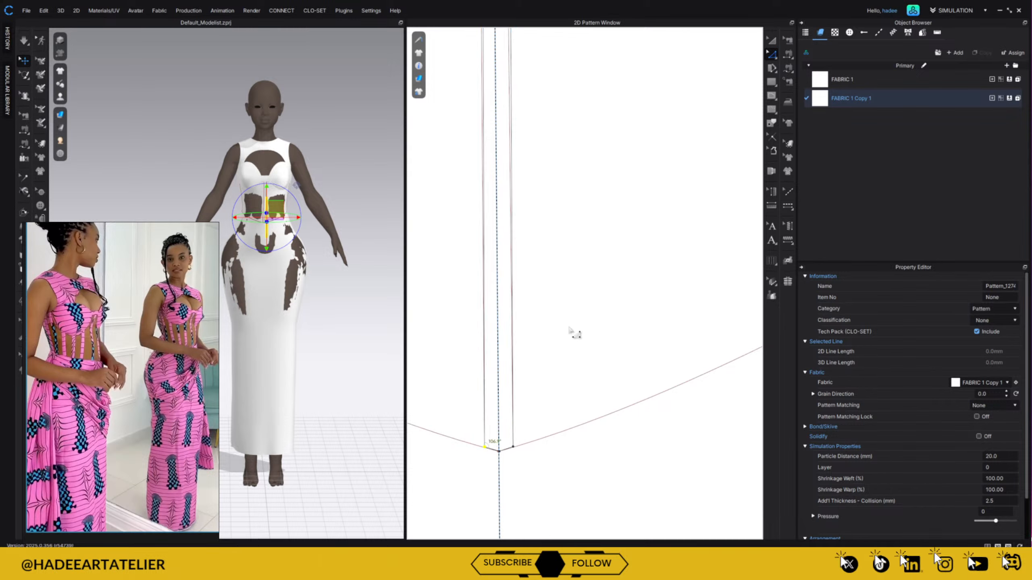
- Move the boning strip off the front pattern into the empty space beside it
{"action": "scroll", "coordinate": [585, 317], "scroll_direction": "down", "scroll_amount": 4}
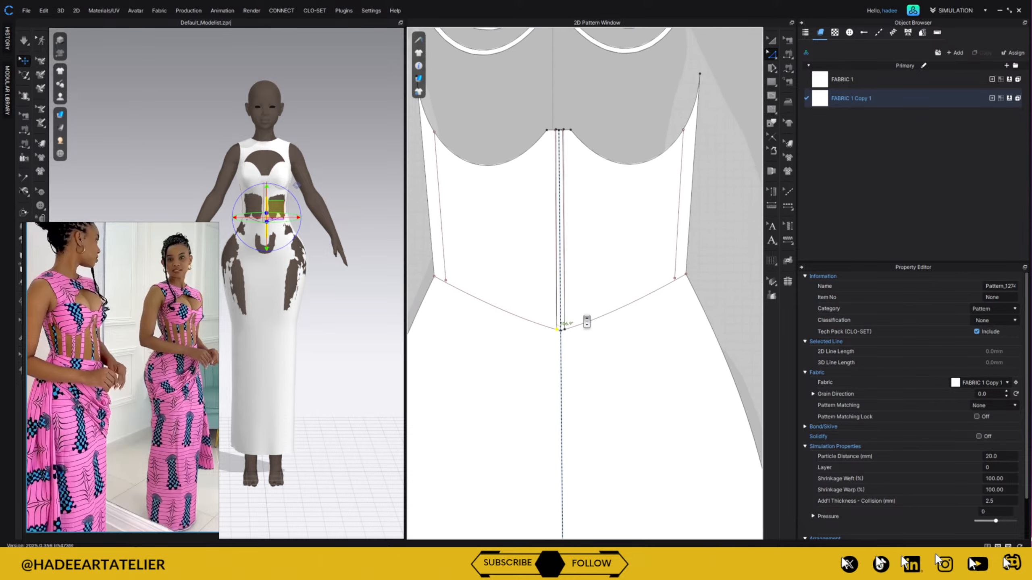
{"action": "left_click", "coordinate": [771, 41]}
{"action": "left_click_drag", "start_coordinate": [560, 187], "coordinate": [745, 176]}
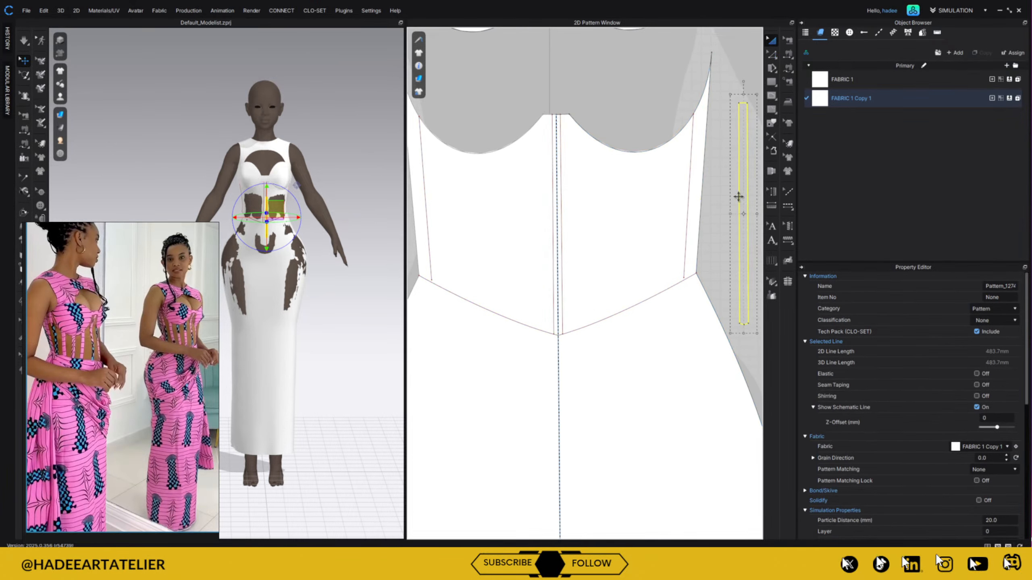
{"action": "right_click_drag", "start_coordinate": [671, 269], "coordinate": [638, 270]}
{"action": "middle_click_drag", "start_coordinate": [639, 270], "coordinate": [636, 275]}
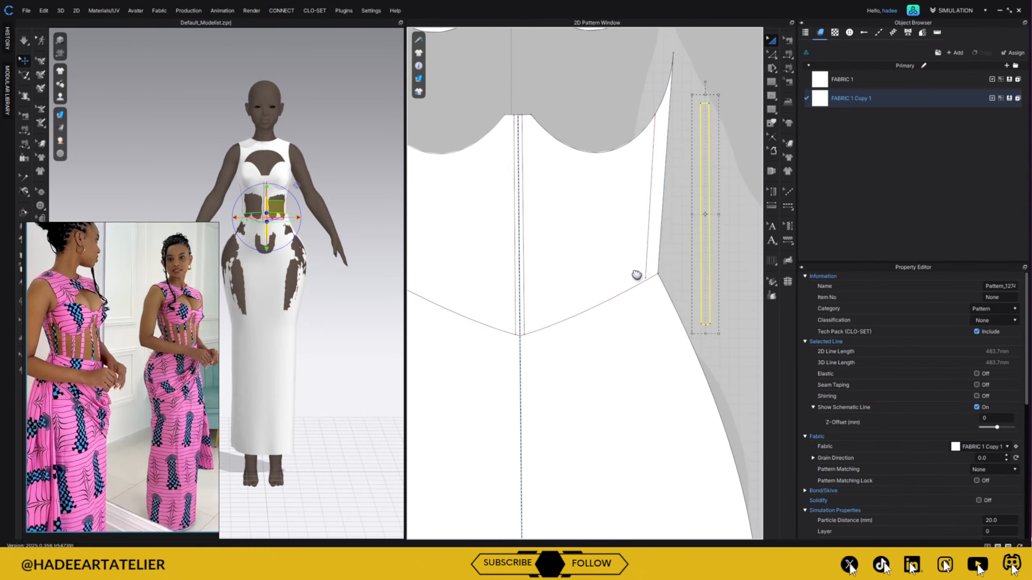
- Assign FABRIC 1 to the separate boning strip
{"action": "left_click", "coordinate": [740, 159]}
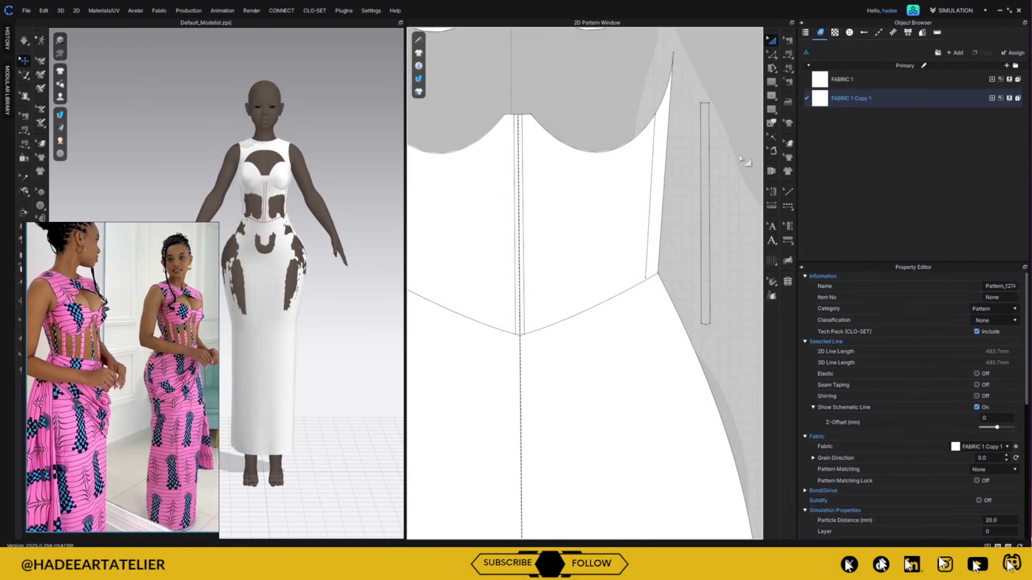
{"action": "left_click", "coordinate": [707, 198]}
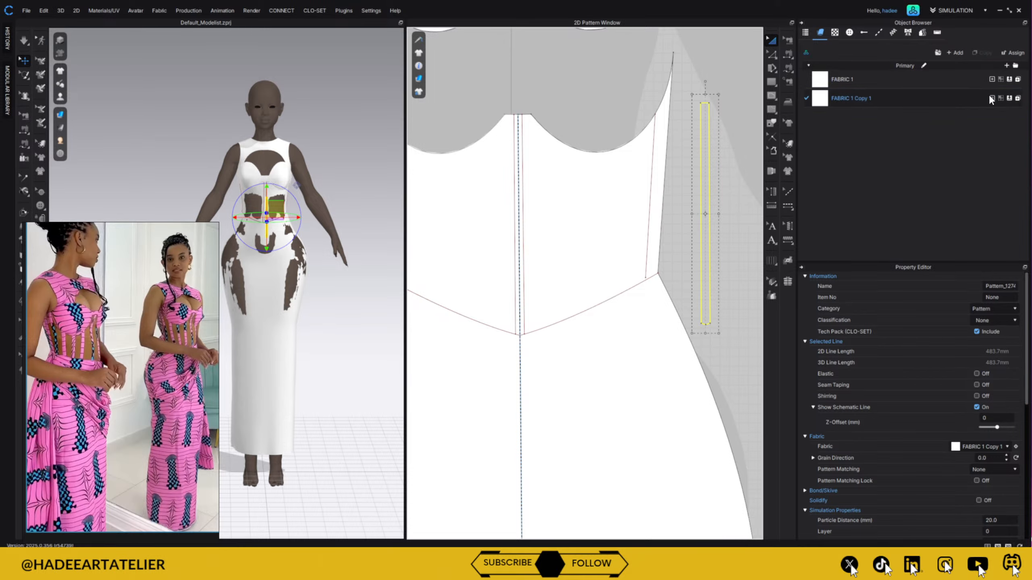
{"action": "left_click", "coordinate": [991, 79]}
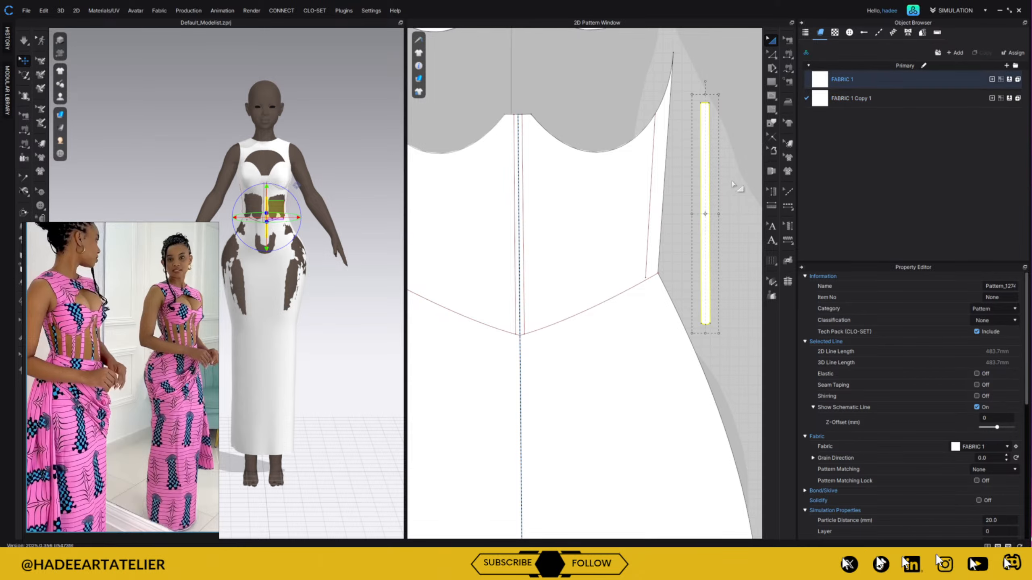
{"action": "left_click", "coordinate": [727, 157]}
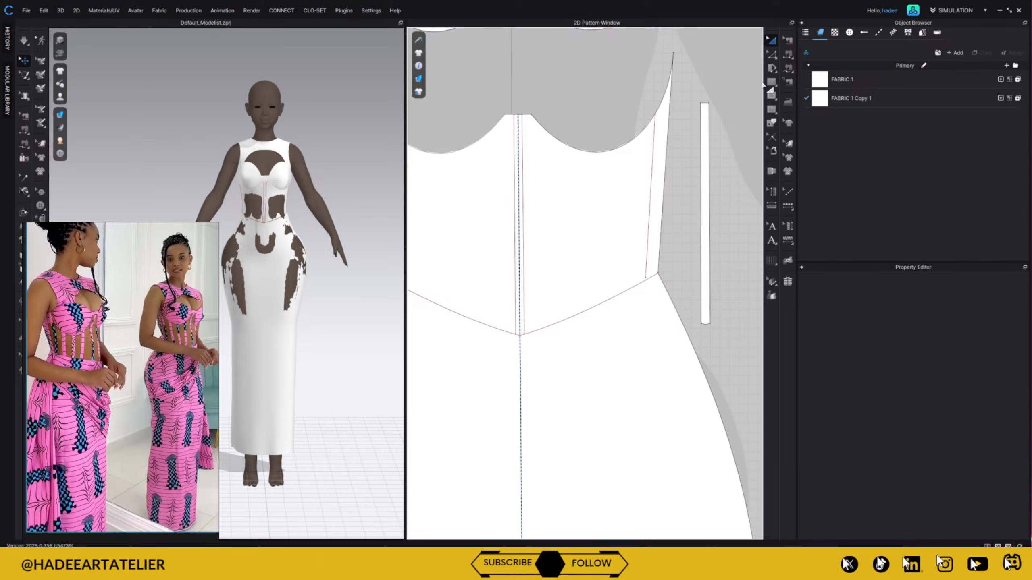
- Sew both long edges of the separate boning strip to the two centre boning lines on the front pattern
{"action": "left_click", "coordinate": [789, 54]}
{"action": "left_click", "coordinate": [515, 210]}
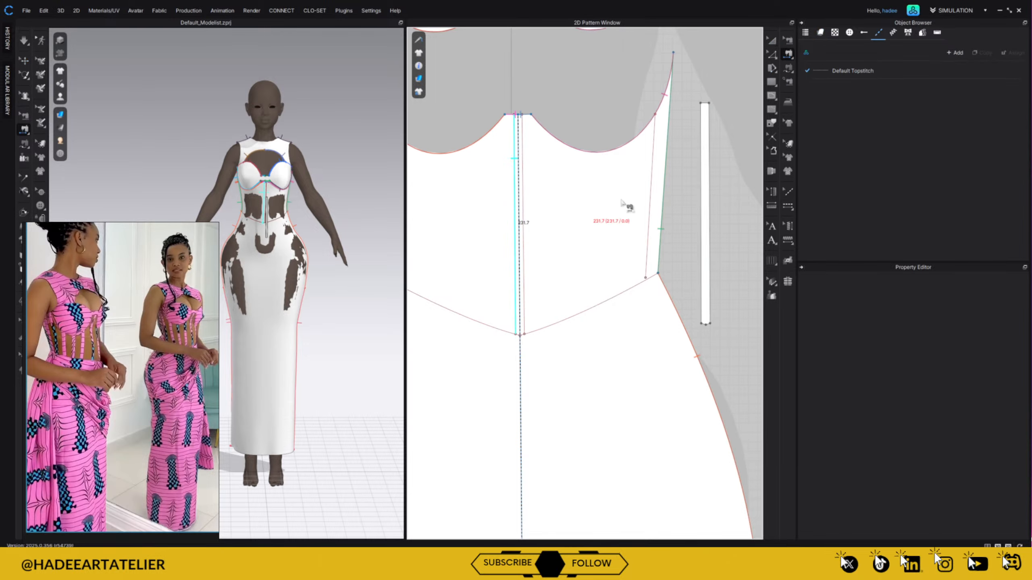
{"action": "left_click", "coordinate": [702, 209]}
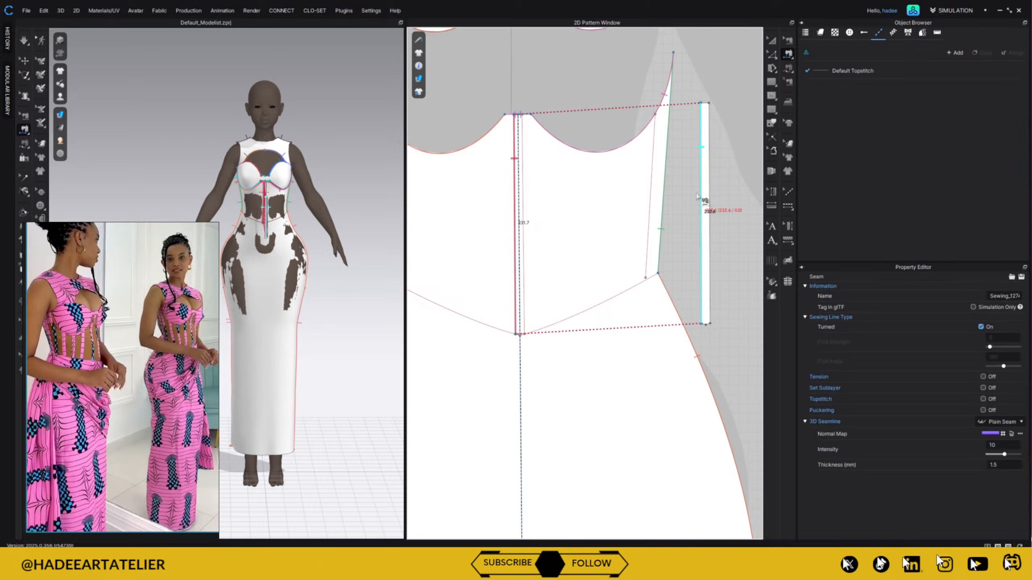
{"action": "left_click", "coordinate": [525, 241]}
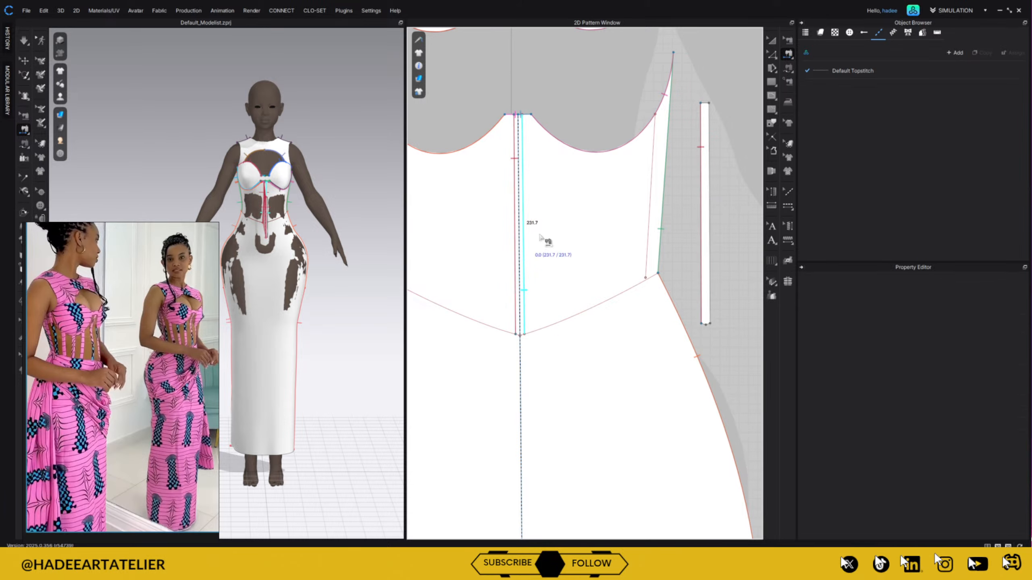
{"action": "left_click", "coordinate": [717, 289]}
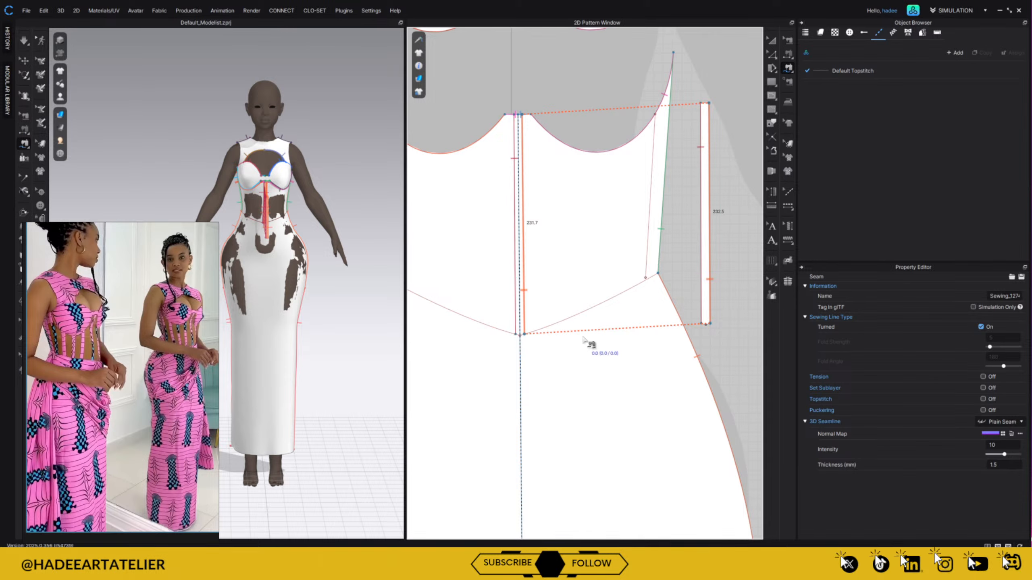
{"action": "left_click", "coordinate": [788, 40]}
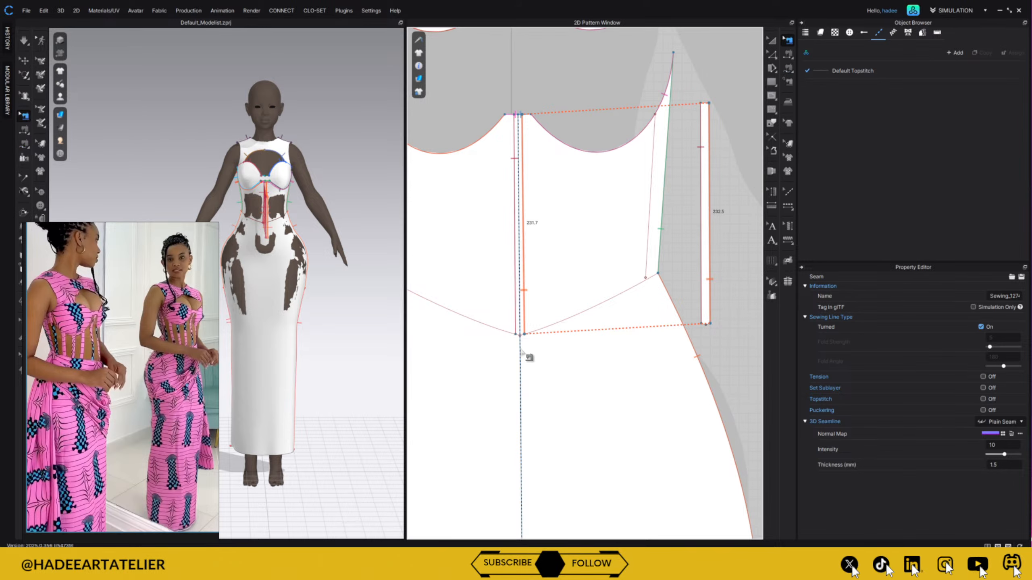
{"action": "scroll", "coordinate": [534, 340], "scroll_direction": "up", "scroll_amount": 5}
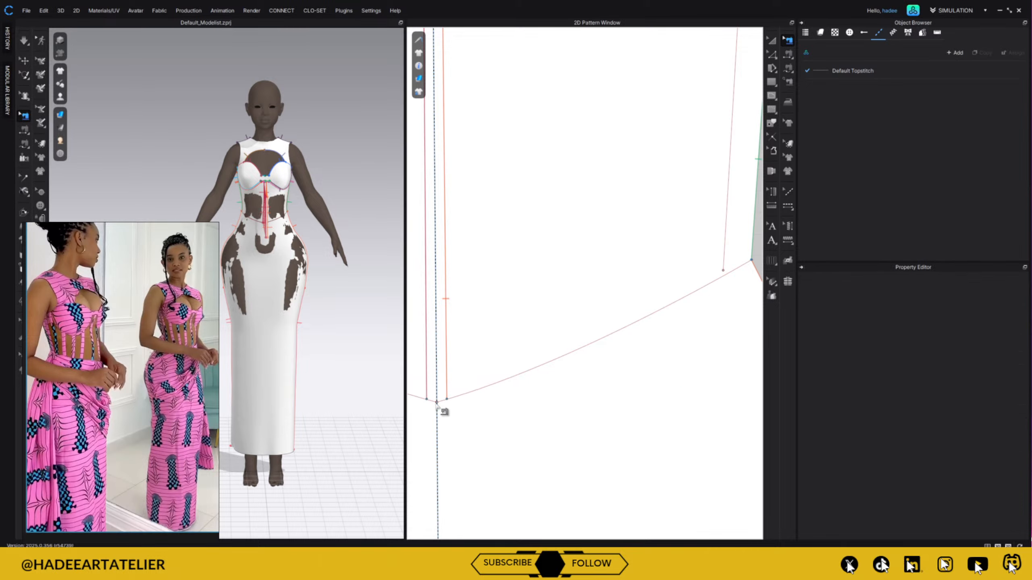
{"action": "left_click", "coordinate": [432, 399]}
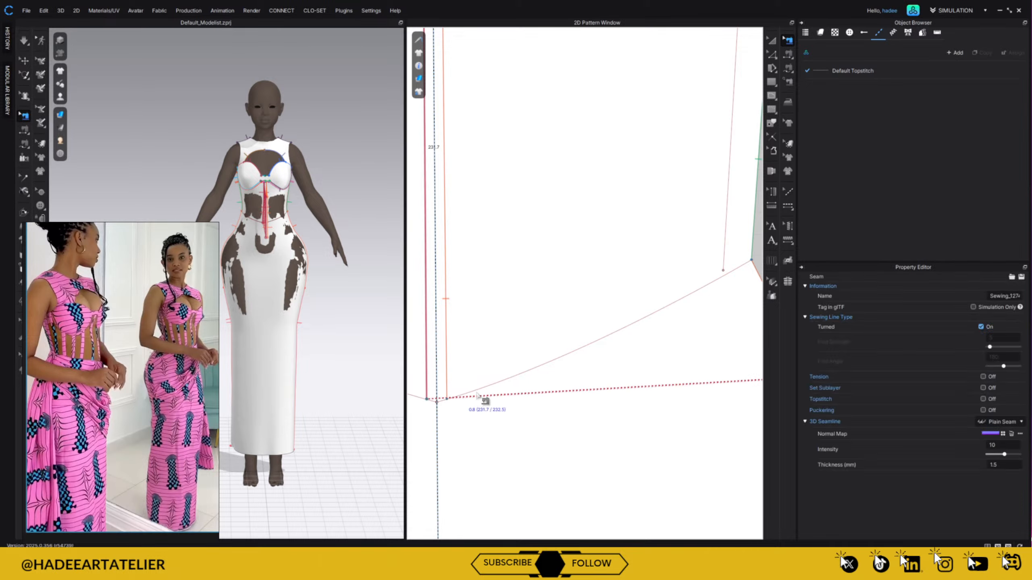
{"action": "left_click", "coordinate": [434, 404]}
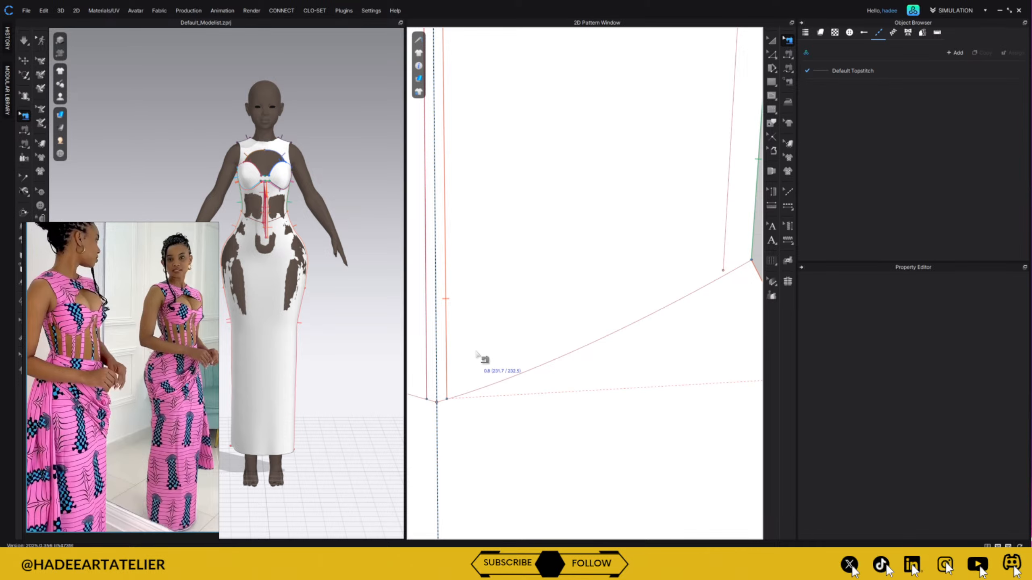
{"action": "scroll", "coordinate": [479, 386], "scroll_direction": "down", "scroll_amount": 5}
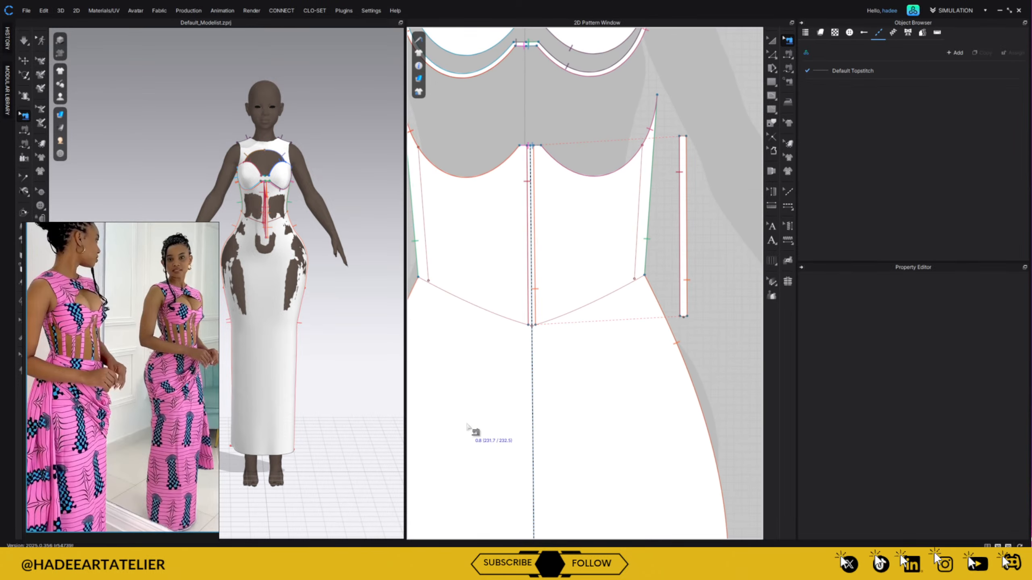
- Free-sew both halves of the strip's bottom edge to the matching waistline segments on either side of the V tip
{"action": "left_click", "coordinate": [789, 53]}
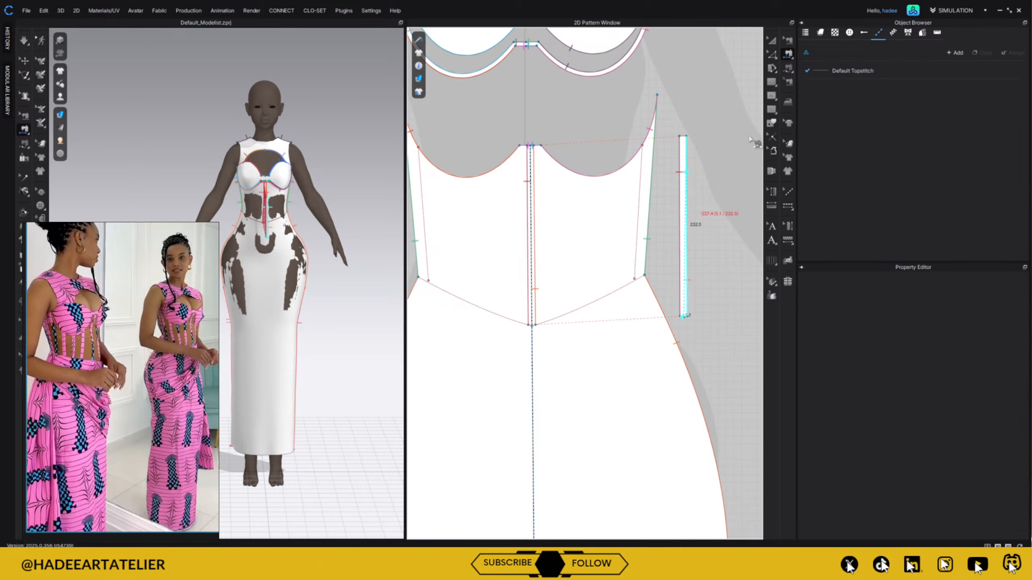
{"action": "left_click", "coordinate": [788, 69]}
{"action": "scroll", "coordinate": [515, 366], "scroll_direction": "up", "scroll_amount": 3}
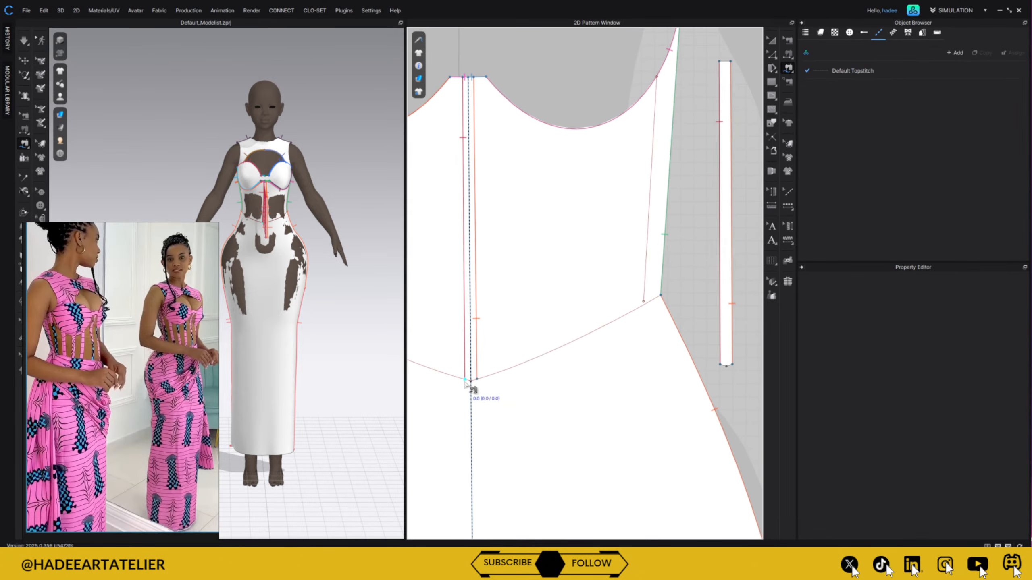
{"action": "left_click", "coordinate": [466, 380]}
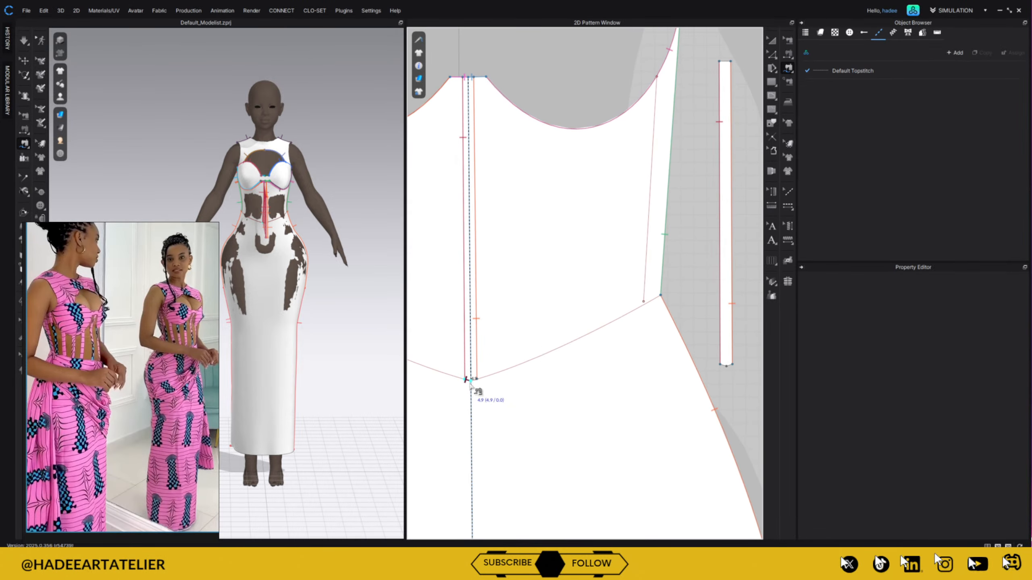
{"action": "left_click", "coordinate": [722, 366]}
{"action": "left_click", "coordinate": [727, 371]}
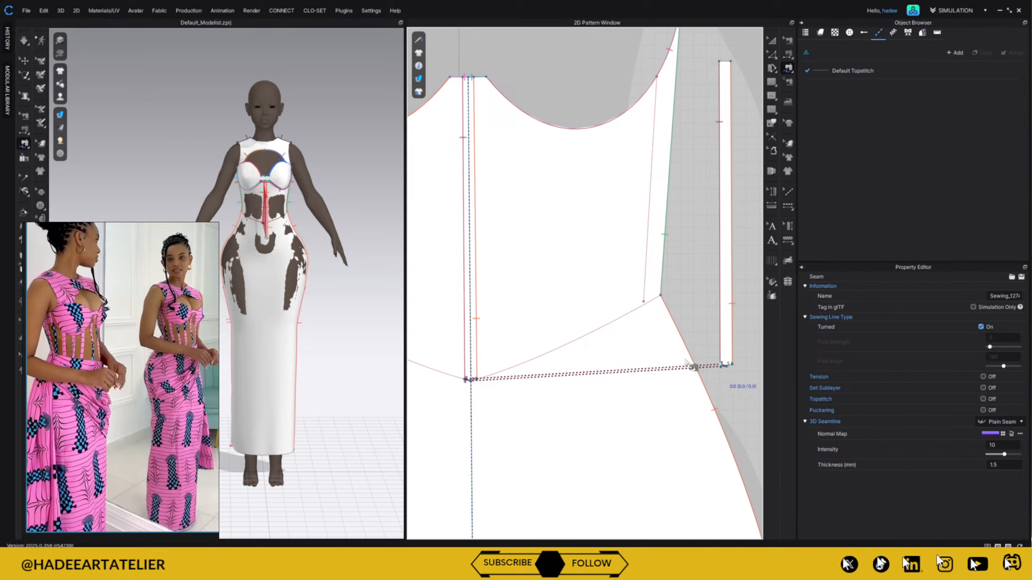
{"action": "left_click", "coordinate": [474, 382]}
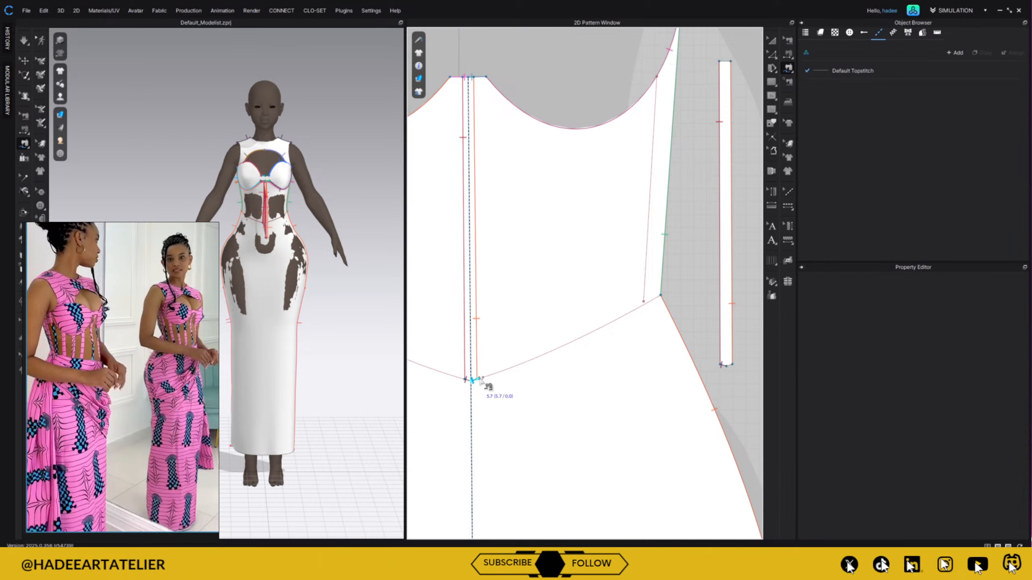
{"action": "left_click", "coordinate": [728, 367]}
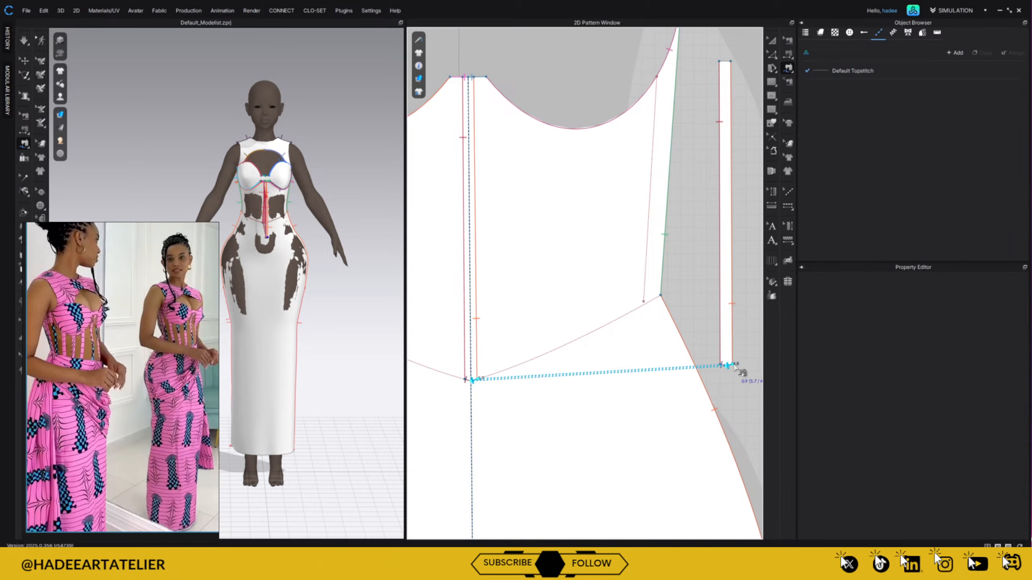
{"action": "left_click", "coordinate": [734, 365]}
- Split the boning strip's top edge uniformly into 2 segments
{"action": "scroll", "coordinate": [715, 197], "scroll_direction": "down", "scroll_amount": 3}
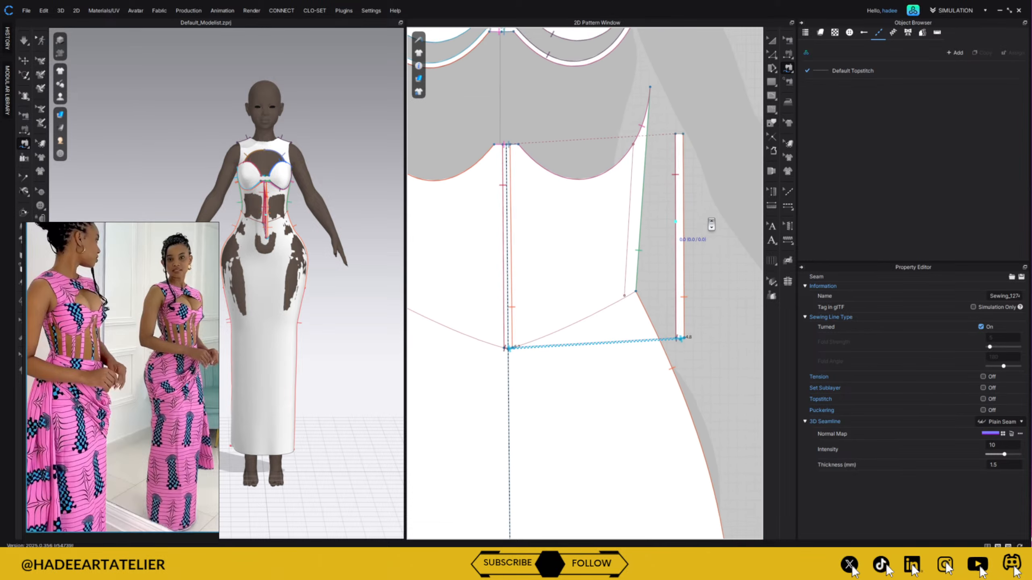
{"action": "right_click_drag", "start_coordinate": [708, 154], "coordinate": [689, 238]}
{"action": "middle_click_drag", "start_coordinate": [689, 238], "coordinate": [691, 240]}
{"action": "scroll", "coordinate": [689, 233], "scroll_direction": "up", "scroll_amount": 2}
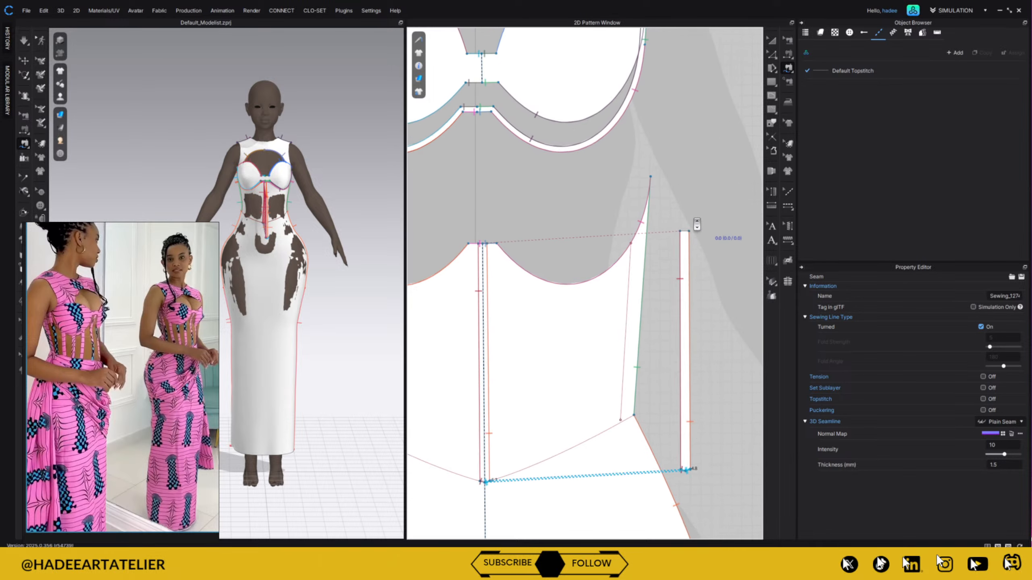
{"action": "key", "text": "x"}
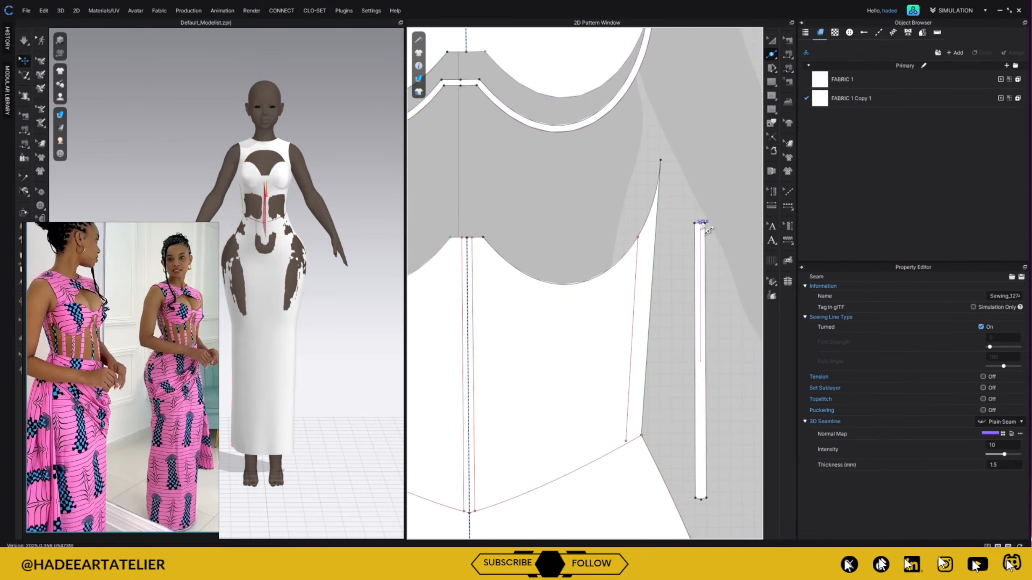
{"action": "right_click", "coordinate": [702, 224]}
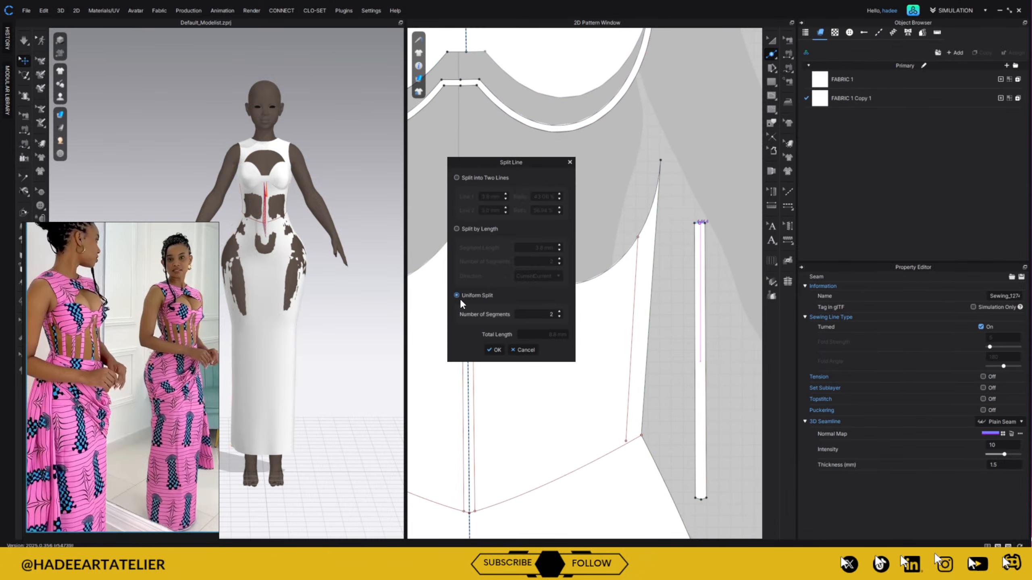
{"action": "left_click", "coordinate": [494, 349]}
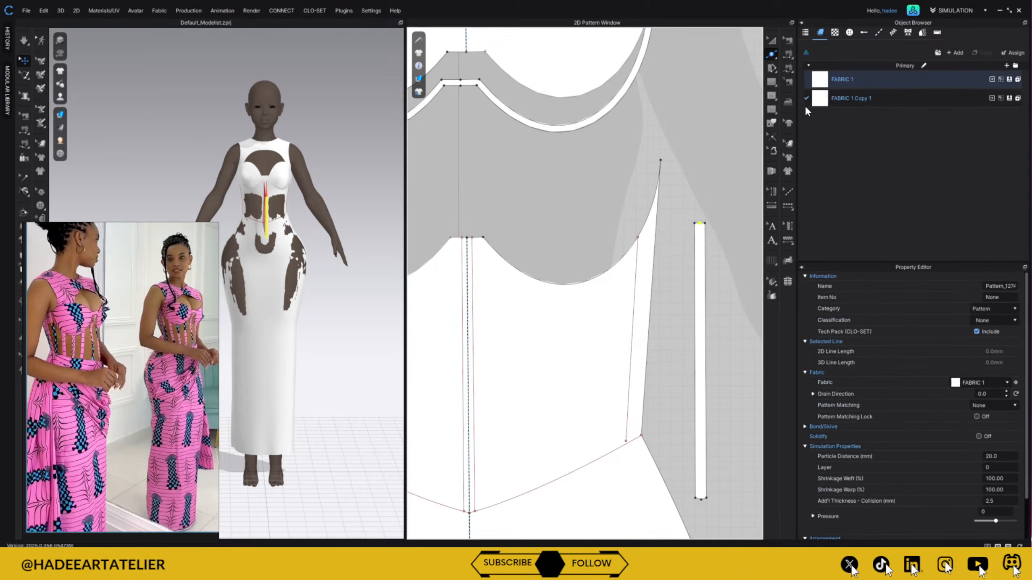
- Free-sew the left half of the strip's top edge to the underbust segment between the left boning line and the centre line
{"action": "left_click", "coordinate": [788, 67]}
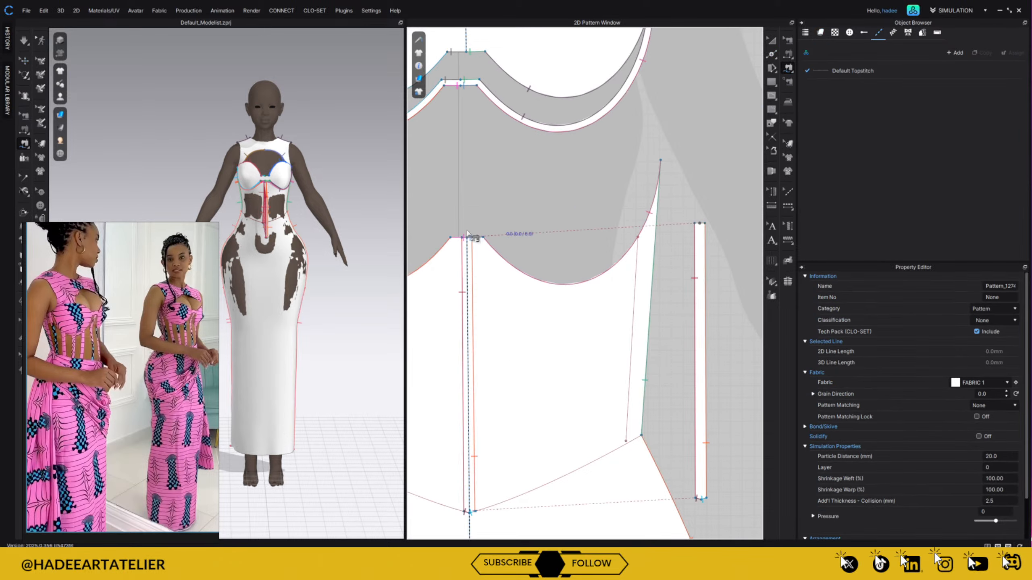
{"action": "scroll", "coordinate": [479, 197], "scroll_direction": "up", "scroll_amount": 2}
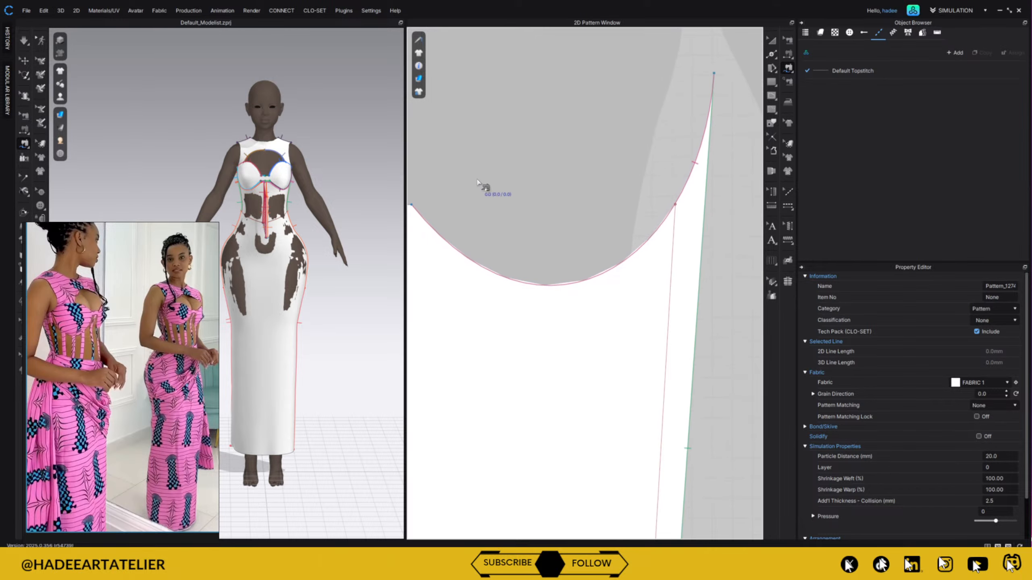
{"action": "middle_click_drag", "start_coordinate": [503, 187], "coordinate": [587, 191]}
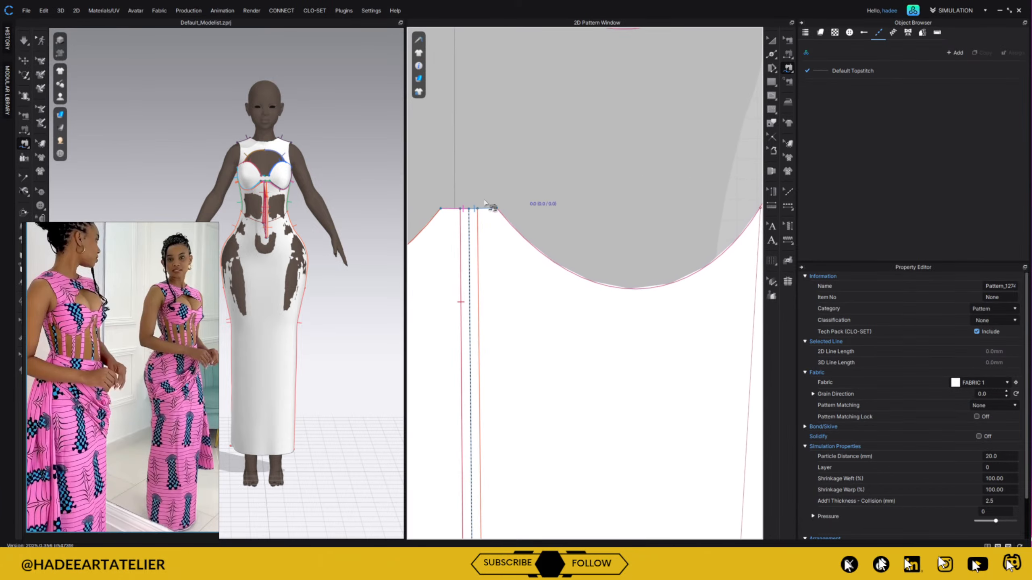
{"action": "left_click", "coordinate": [463, 209]}
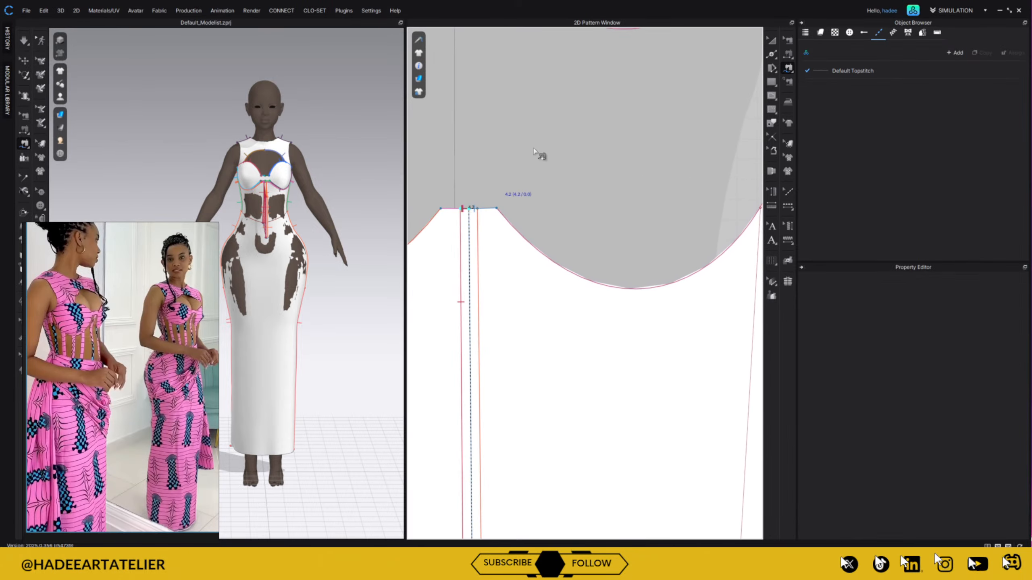
{"action": "scroll", "coordinate": [538, 200], "scroll_direction": "down", "scroll_amount": 3}
{"action": "scroll", "coordinate": [681, 226], "scroll_direction": "up", "scroll_amount": 5}
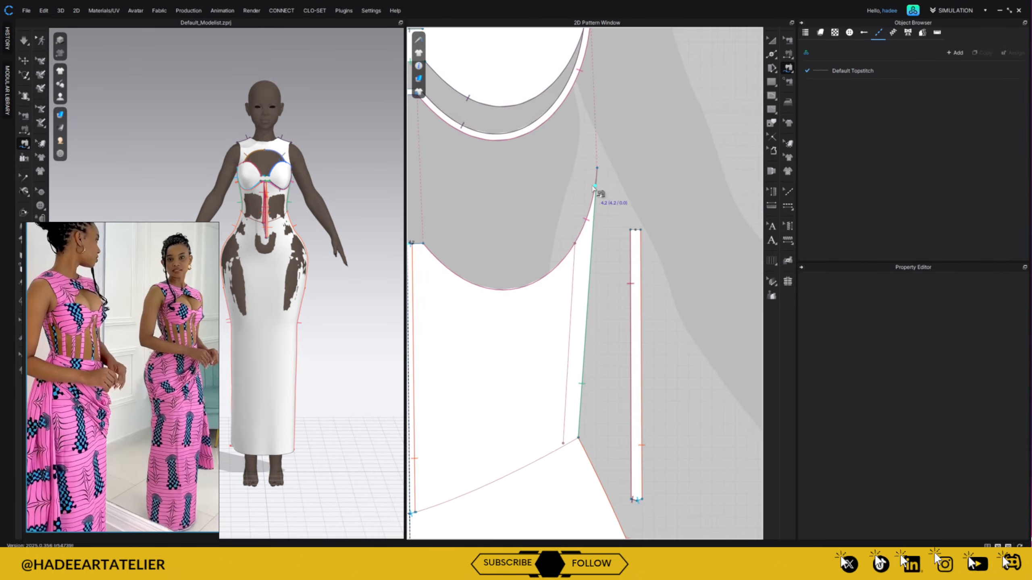
{"action": "left_click", "coordinate": [637, 231]}
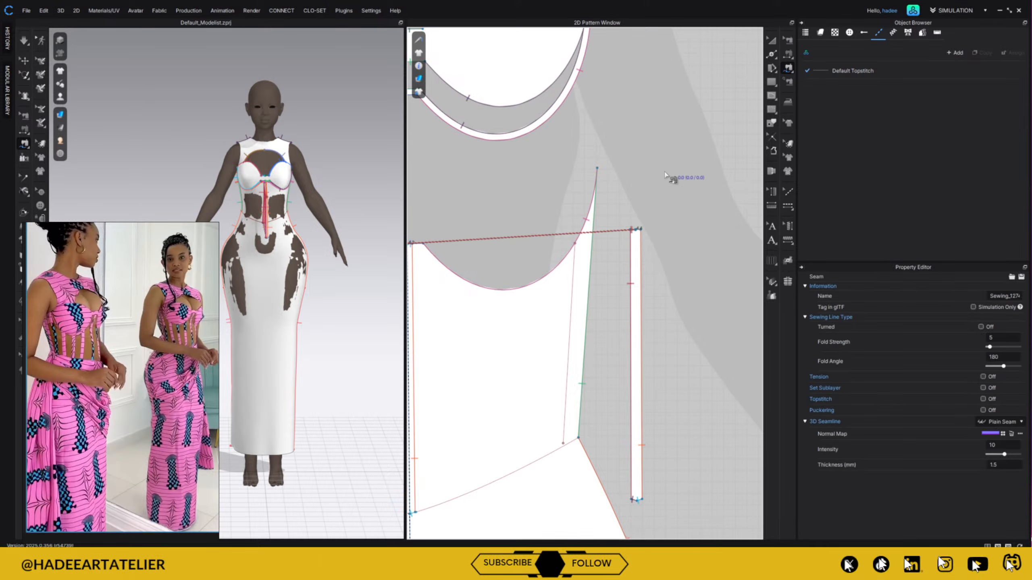
{"action": "scroll", "coordinate": [674, 203], "scroll_direction": "down", "scroll_amount": 2}
{"action": "scroll", "coordinate": [672, 199], "scroll_direction": "up", "scroll_amount": 1}
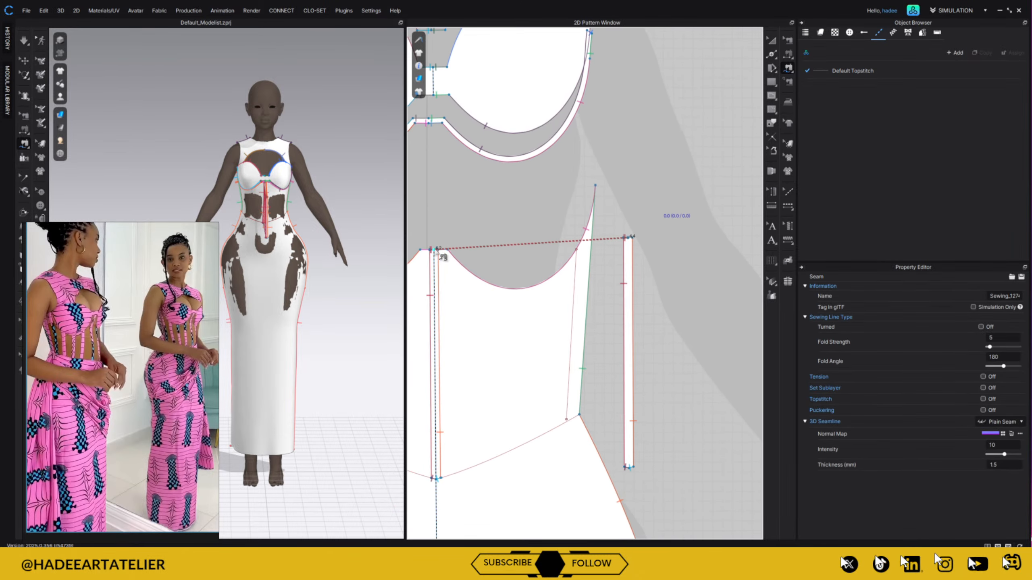
{"action": "right_click", "coordinate": [438, 249]}
{"action": "left_click", "coordinate": [664, 177]}
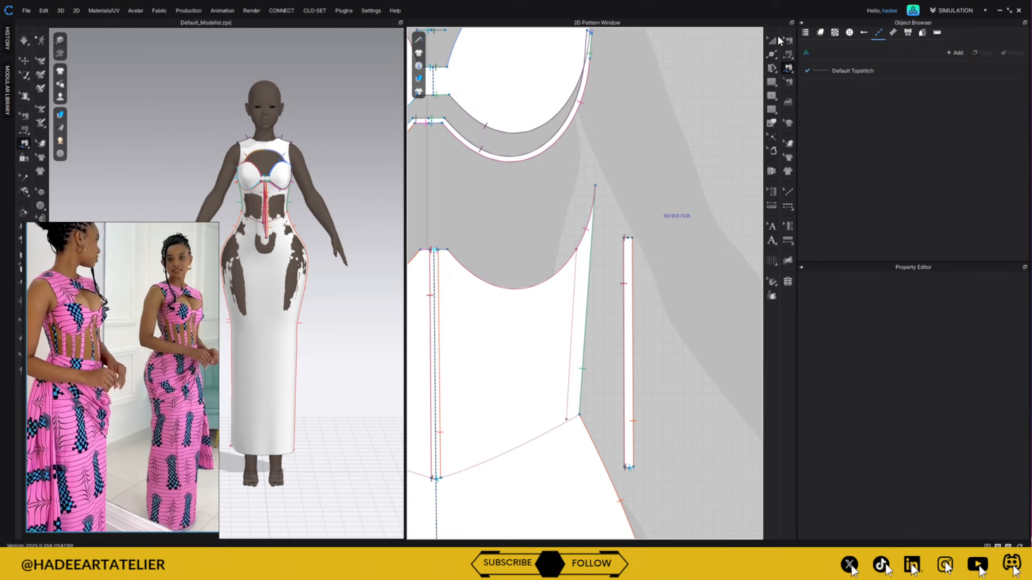
- Sew the short top segment of the corset's centre-front channel to the top edge of the narrow strip
{"action": "left_click", "coordinate": [788, 40]}
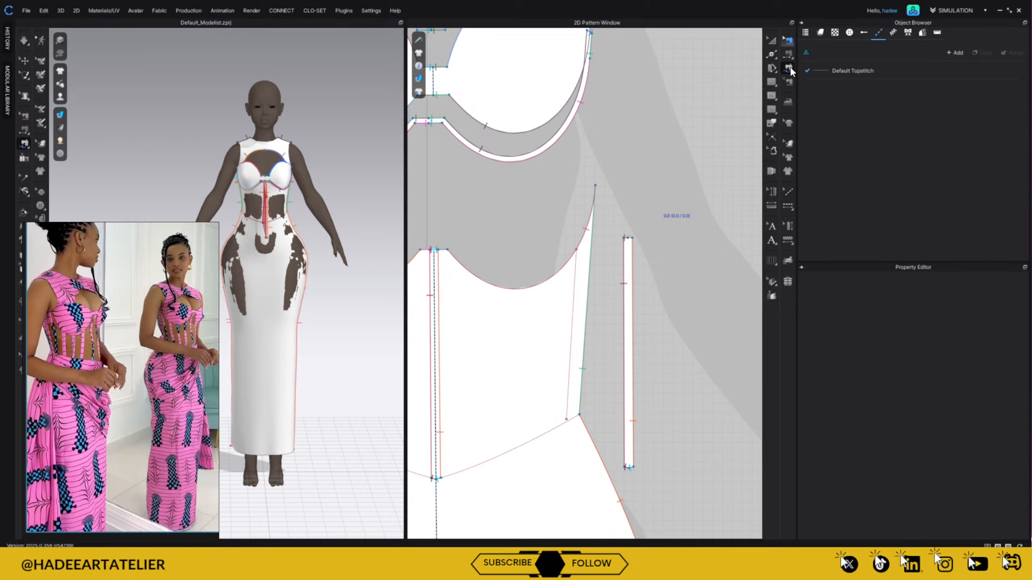
{"action": "left_click", "coordinate": [456, 229]}
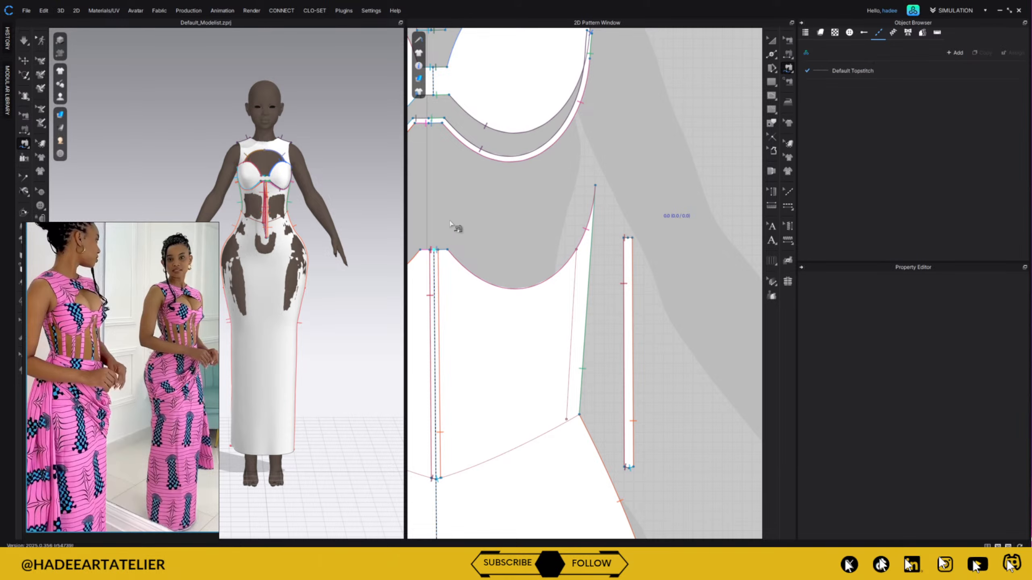
{"action": "scroll", "coordinate": [515, 237], "scroll_direction": "up", "scroll_amount": 3}
{"action": "middle_click_drag", "start_coordinate": [515, 238], "coordinate": [613, 206]}
{"action": "scroll", "coordinate": [615, 212], "scroll_direction": "up", "scroll_amount": 1}
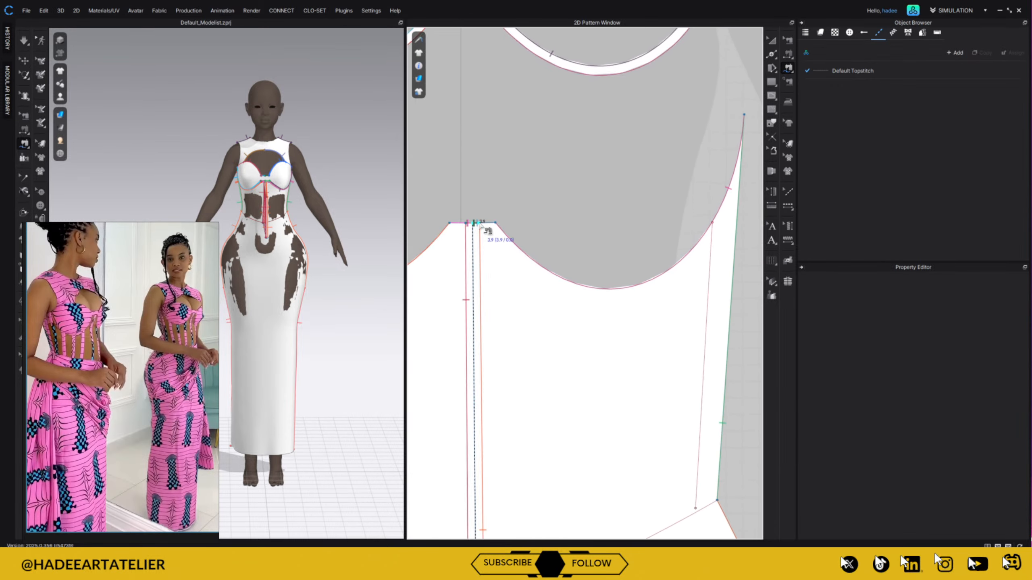
{"action": "scroll", "coordinate": [534, 207], "scroll_direction": "down", "scroll_amount": 3}
{"action": "middle_click_drag", "start_coordinate": [706, 222], "coordinate": [598, 232]}
{"action": "scroll", "coordinate": [611, 223], "scroll_direction": "up", "scroll_amount": 3}
{"action": "scroll", "coordinate": [610, 223], "scroll_direction": "up", "scroll_amount": 1}
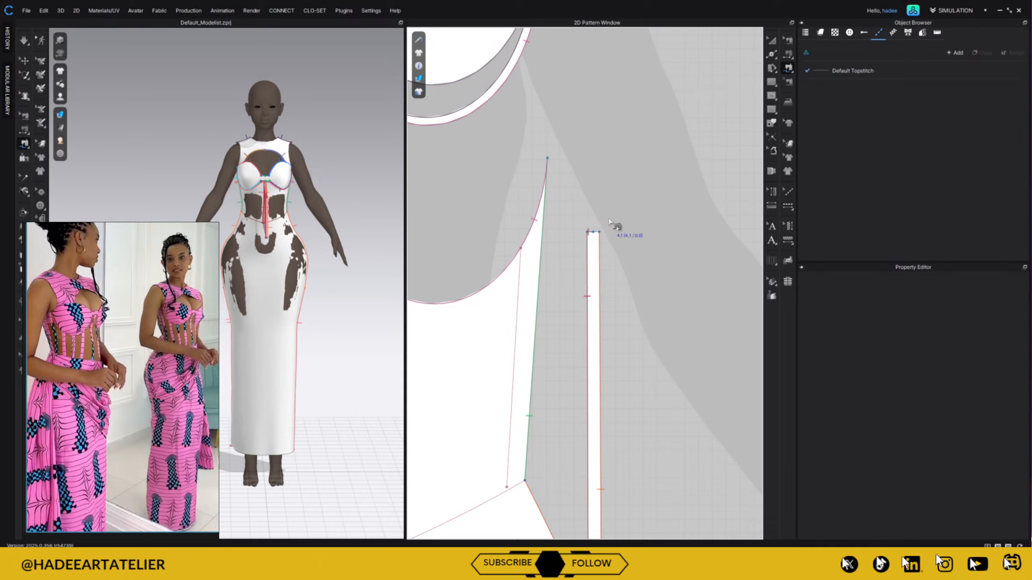
{"action": "left_click", "coordinate": [596, 233]}
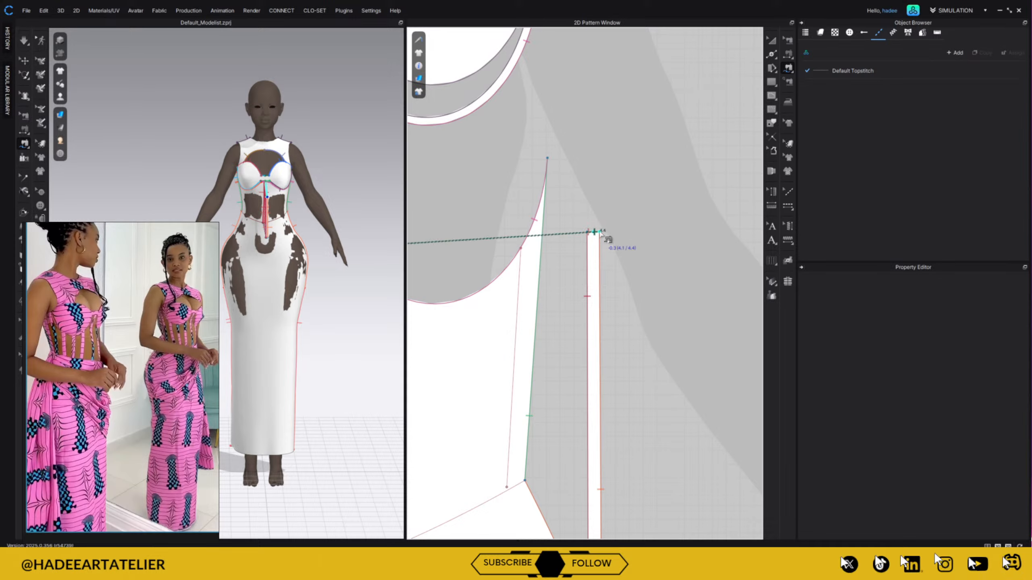
- Set the narrow strip's simulation layer to 1 and simulate the garment so the strip settles on the centre front
{"action": "key", "text": "a"}
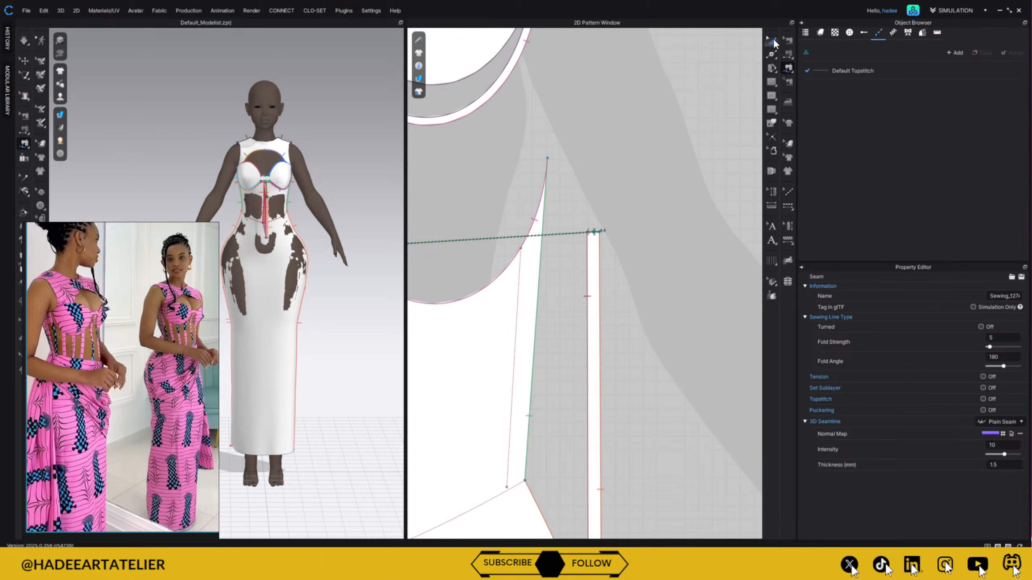
{"action": "left_click", "coordinate": [594, 273]}
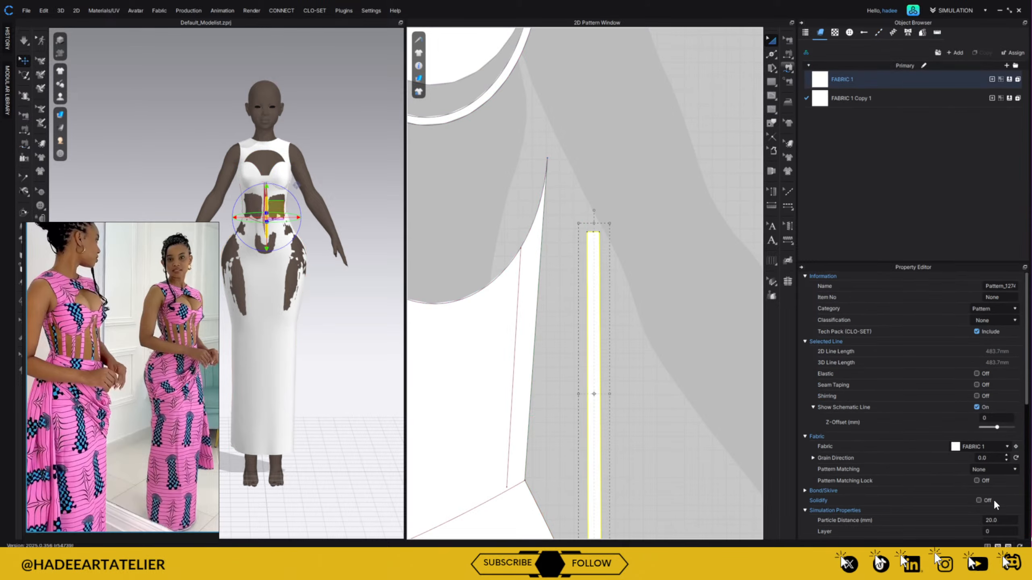
{"action": "double_click", "coordinate": [986, 532]}
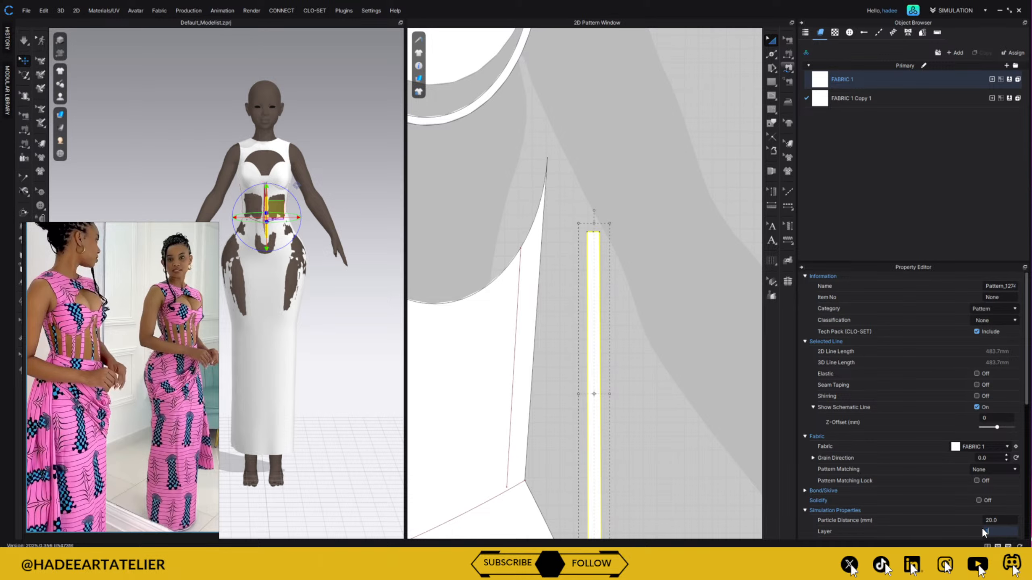
{"action": "type", "text": "1"}
{"action": "key", "text": "Return"}
{"action": "left_click", "coordinate": [516, 324]}
{"action": "middle_click_drag", "start_coordinate": [342, 313], "coordinate": [381, 283]}
{"action": "key", "text": "space"}
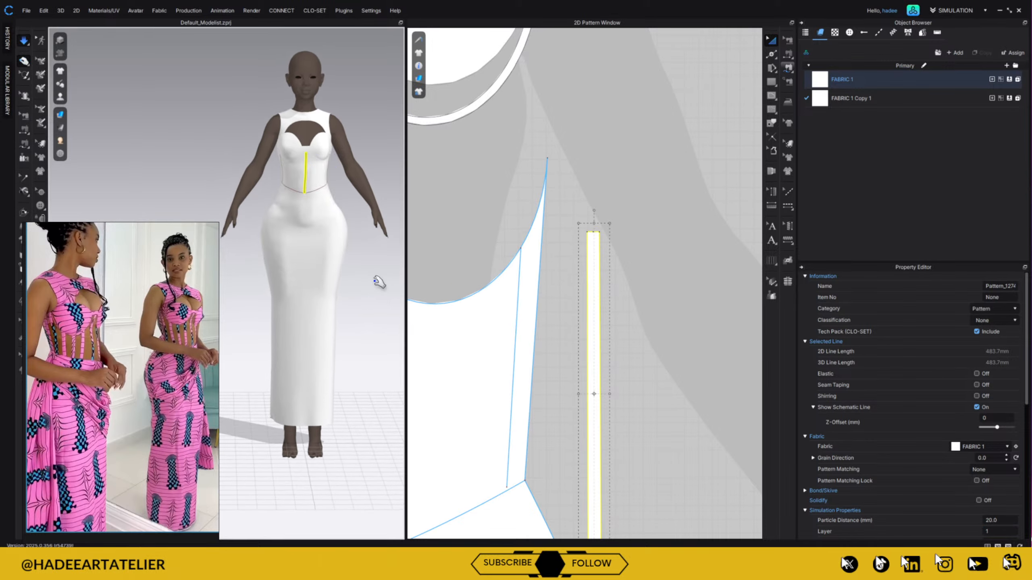
{"action": "key", "text": "space"}
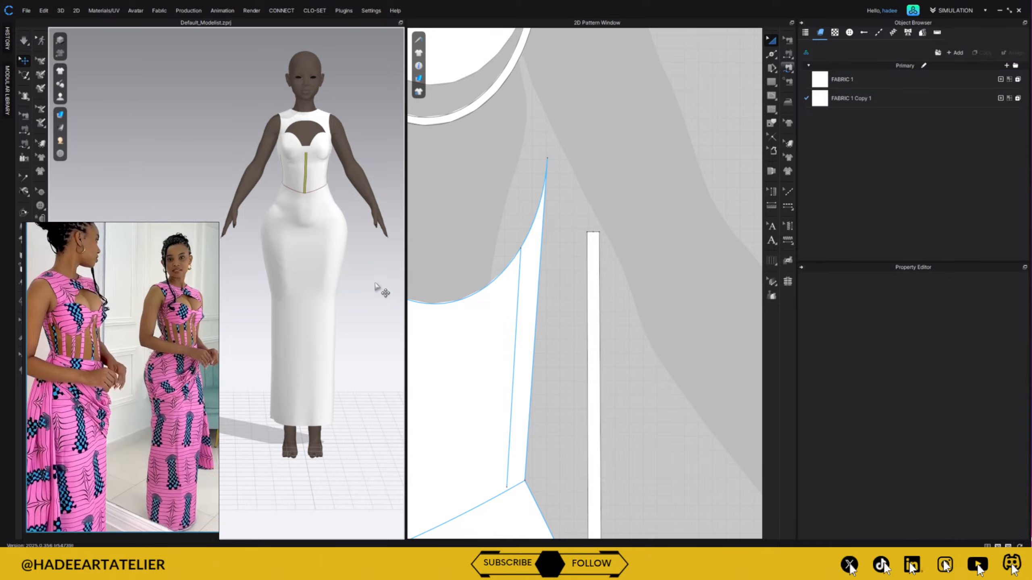
- Examine the centre-front strip on the dress from the front and sides, and compare it with the bodice pattern
{"action": "middle_click_drag", "start_coordinate": [380, 289], "coordinate": [346, 369]}
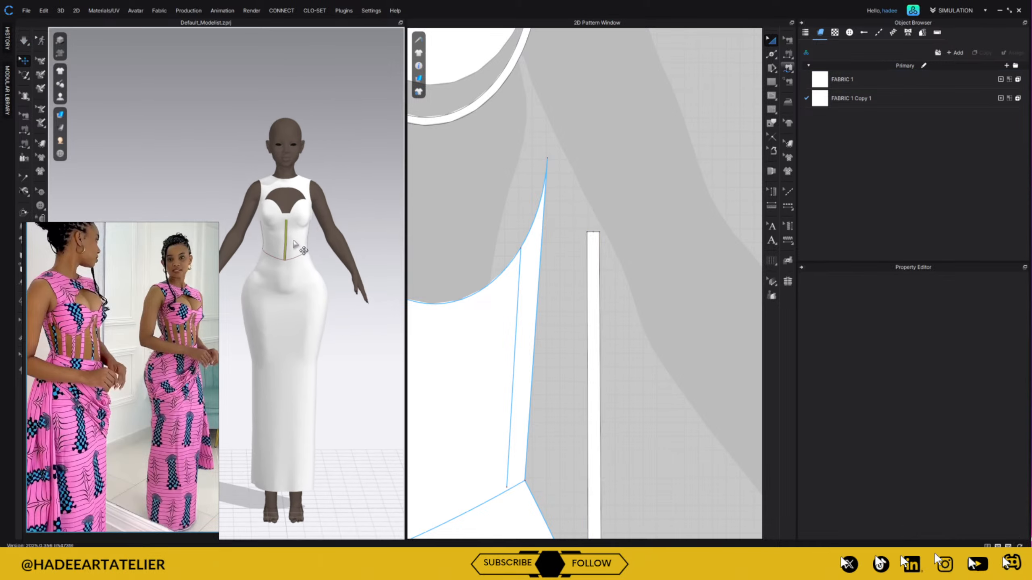
{"action": "scroll", "coordinate": [299, 228], "scroll_direction": "up", "scroll_amount": 6}
{"action": "middle_click_drag", "start_coordinate": [335, 261], "coordinate": [279, 310]}
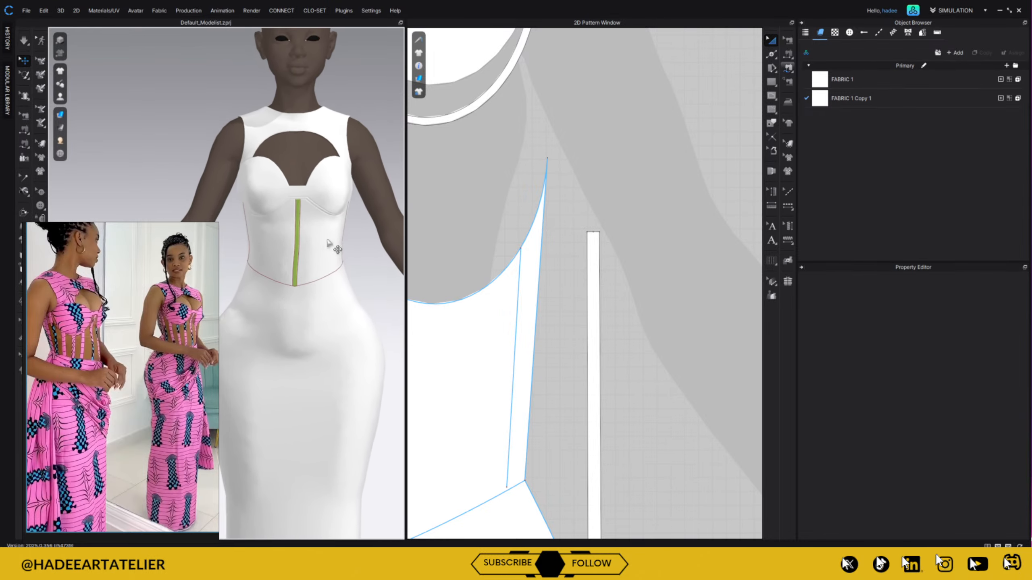
{"action": "mouse_move", "coordinate": [368, 269]}
{"action": "right_mouse_down"}
{"action": "mouse_move", "coordinate": [406, 254]}
{"action": "mouse_move", "coordinate": [439, 257]}
{"action": "mouse_move", "coordinate": [341, 253]}
{"action": "mouse_move", "coordinate": [442, 258]}
{"action": "mouse_move", "coordinate": [358, 259]}
{"action": "mouse_move", "coordinate": [370, 264]}
{"action": "right_mouse_up"}
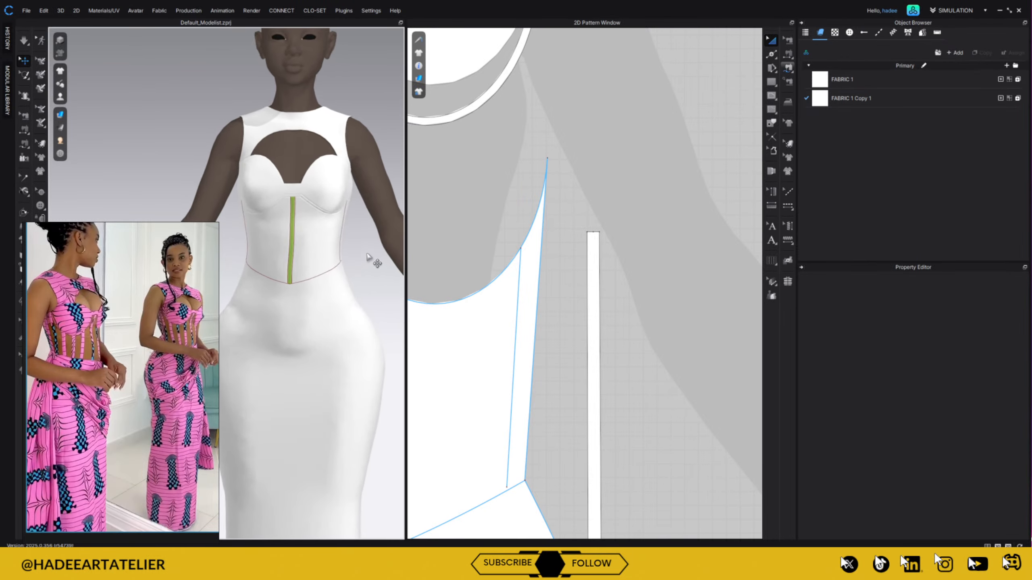
{"action": "scroll", "coordinate": [666, 215], "scroll_direction": "down", "scroll_amount": 5}
{"action": "scroll", "coordinate": [673, 260], "scroll_direction": "down", "scroll_amount": 5}
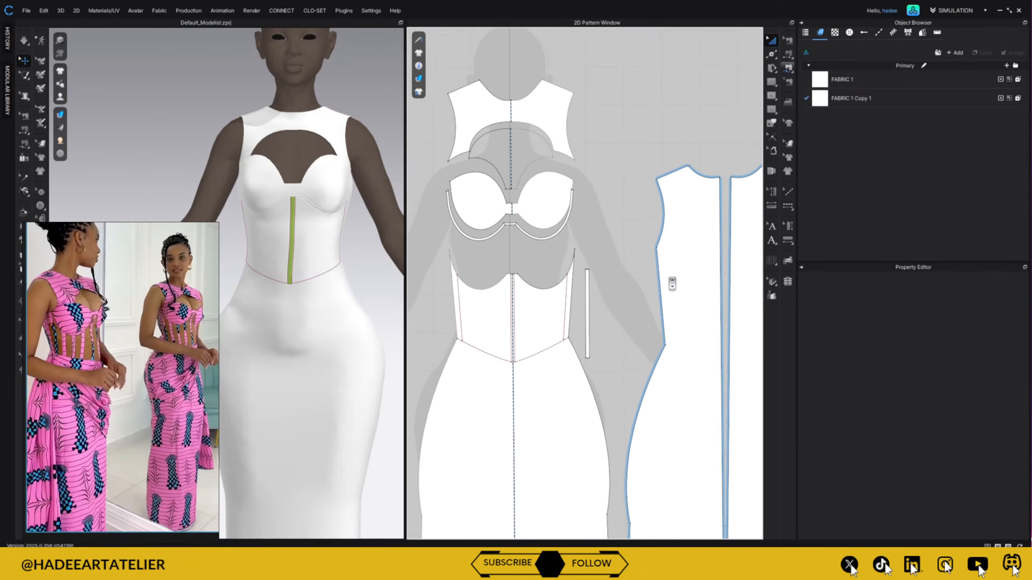
{"action": "middle_click_drag", "start_coordinate": [611, 270], "coordinate": [625, 234]}
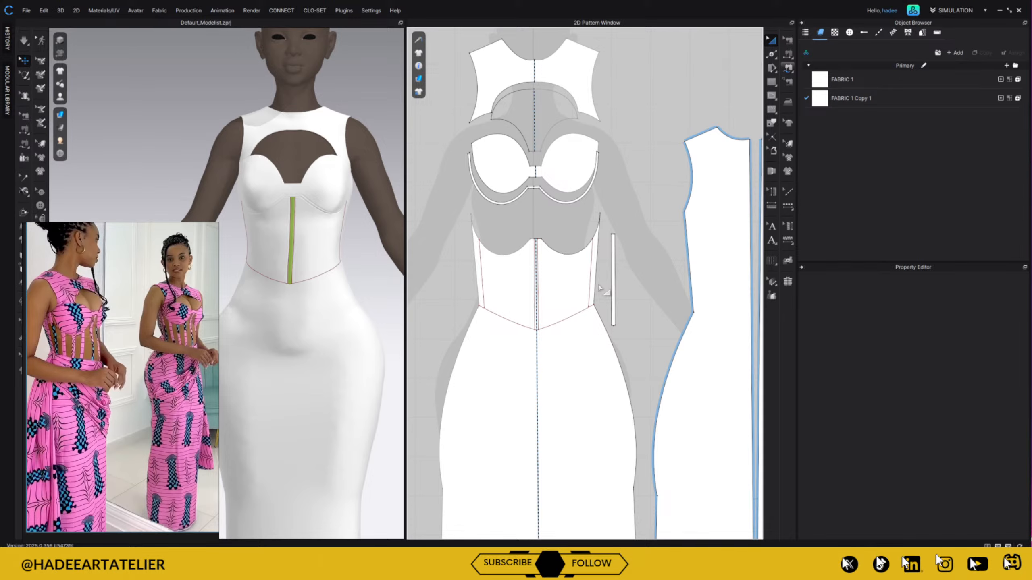
{"action": "right_click_drag", "start_coordinate": [364, 322], "coordinate": [384, 306]}
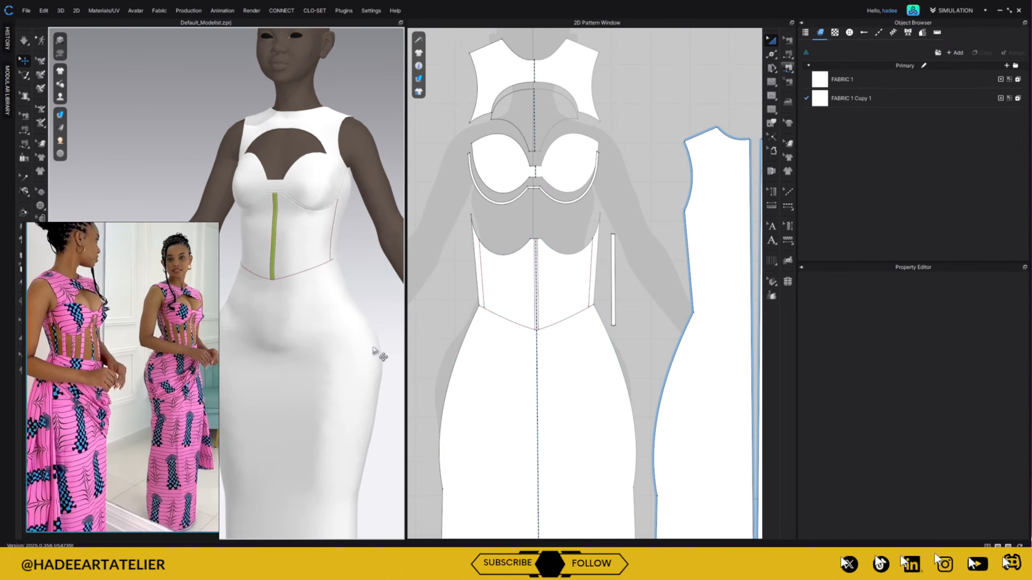
{"action": "right_click_drag", "start_coordinate": [380, 354], "coordinate": [460, 326]}
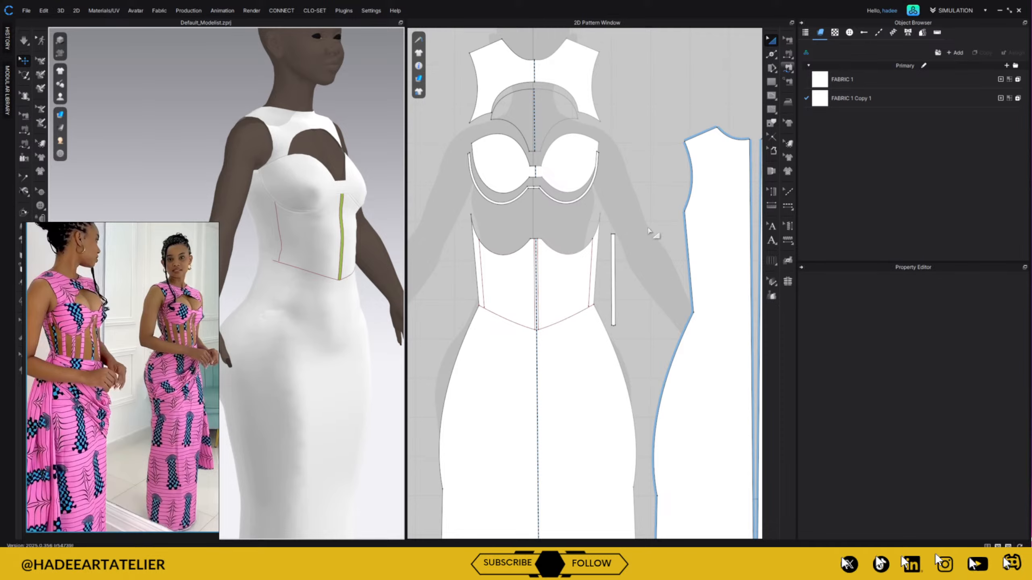
- Delete the slanted internal side lines from the corset panel and clone the narrow strip there as an internal shape near the side seam
{"action": "left_click", "coordinate": [482, 275]}
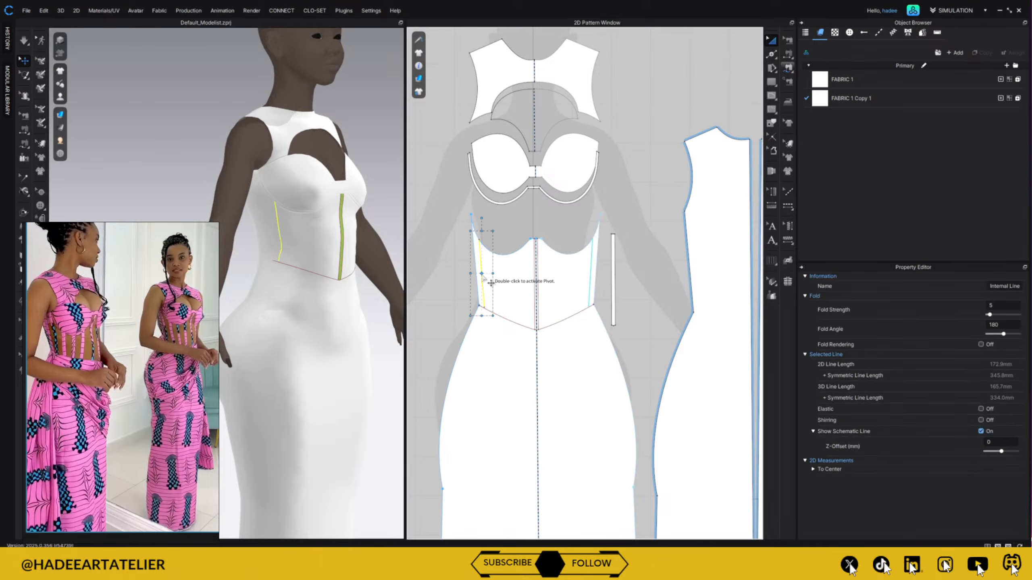
{"action": "key", "text": "Delete"}
{"action": "left_click", "coordinate": [613, 266]}
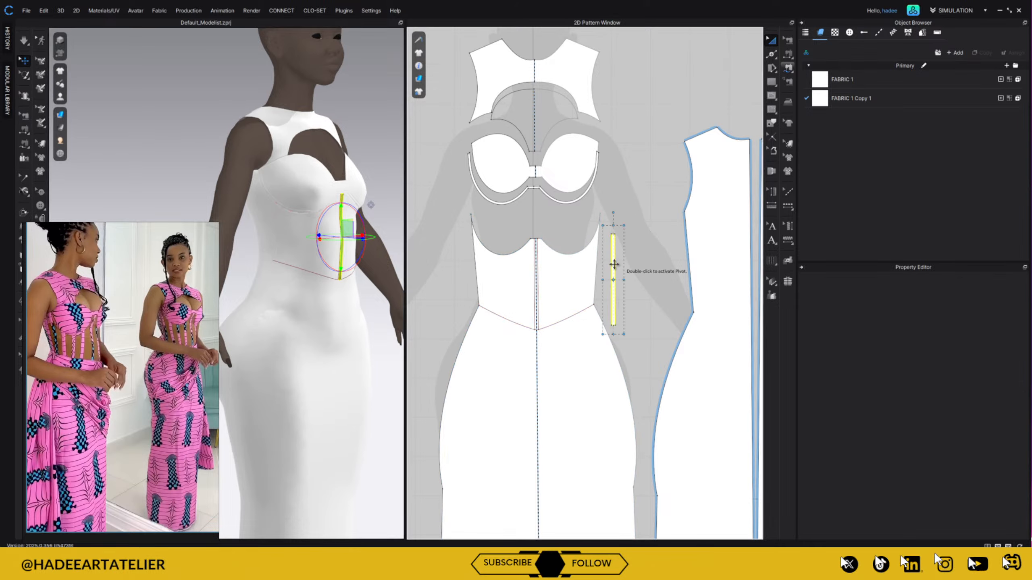
{"action": "right_click", "coordinate": [613, 267]}
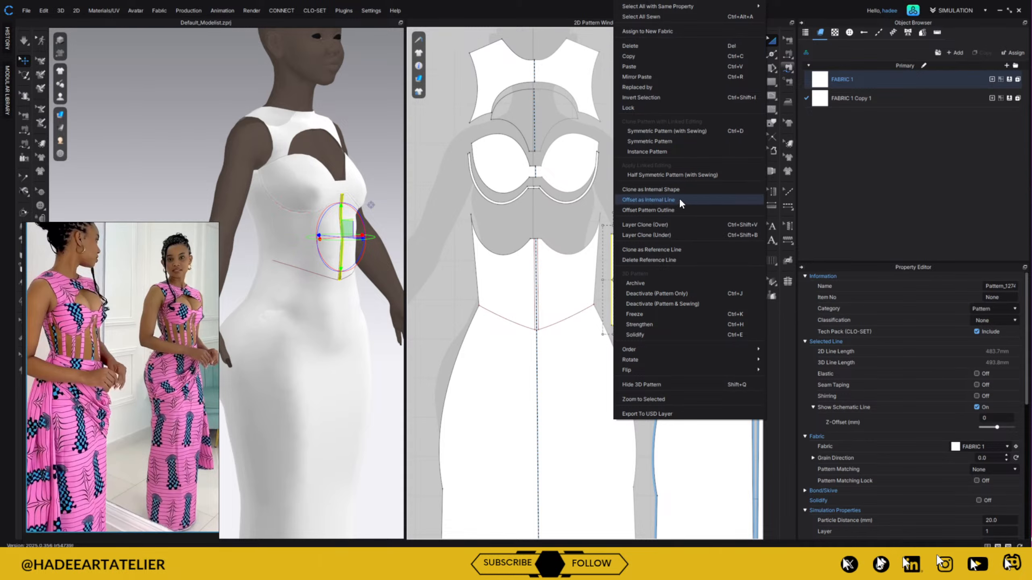
{"action": "left_click", "coordinate": [683, 188]}
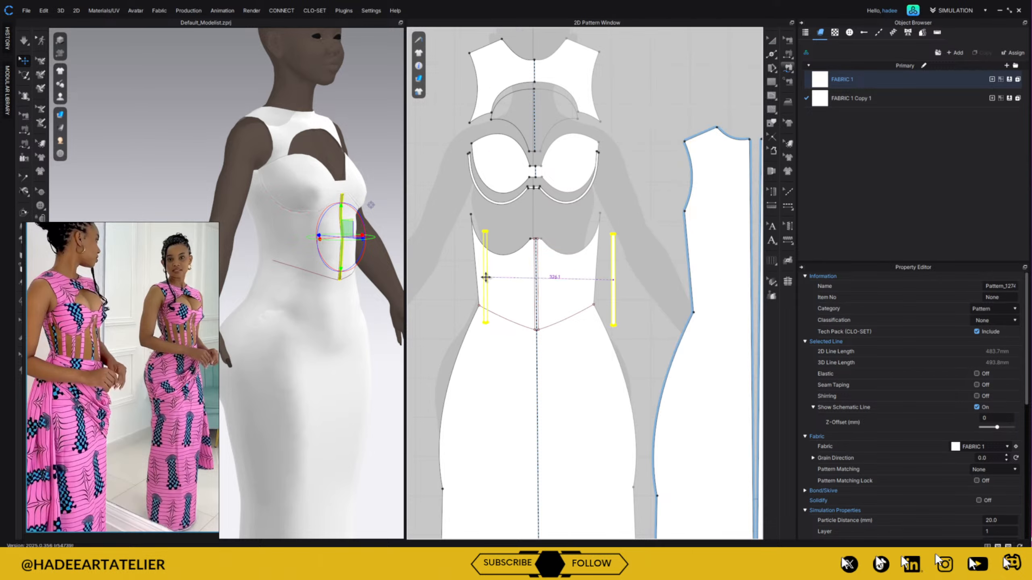
{"action": "left_click", "coordinate": [487, 279]}
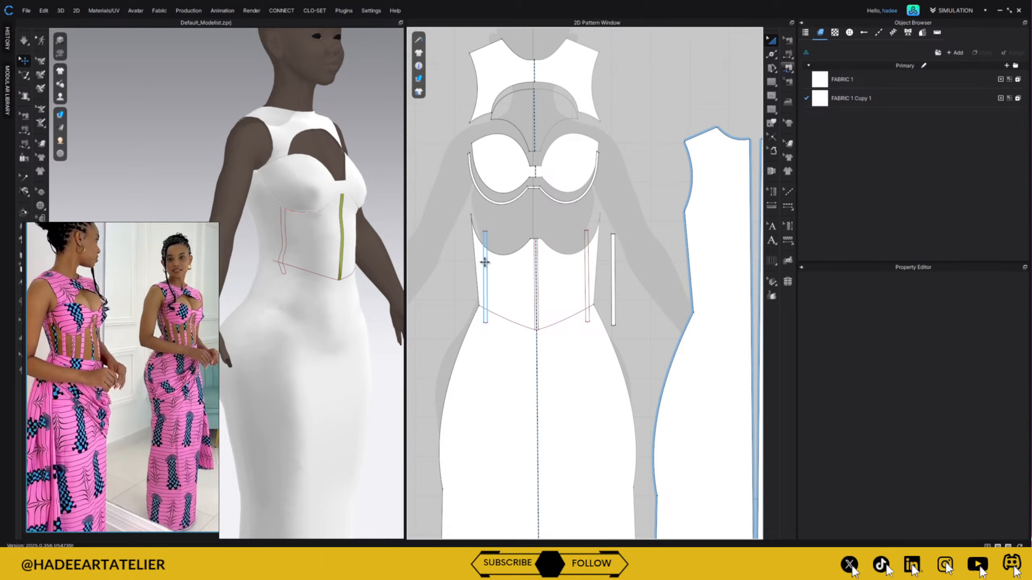
- Copy the internal strip near the side seam and paste it about 94 mm inward, close to the centre front
{"action": "scroll", "coordinate": [485, 262], "scroll_direction": "up", "scroll_amount": 3}
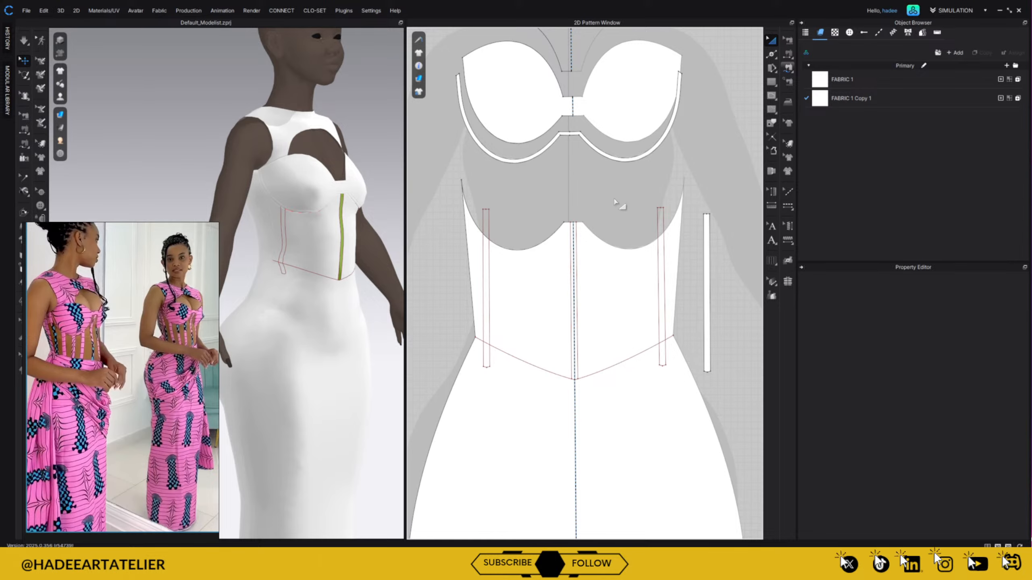
{"action": "left_click", "coordinate": [488, 267]}
{"action": "right_click", "coordinate": [487, 270]}
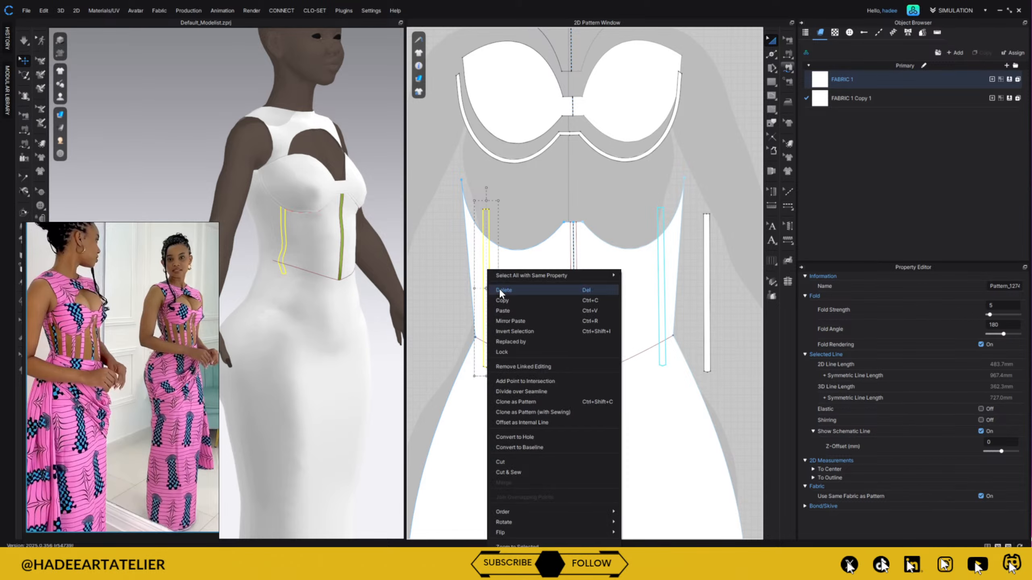
{"action": "left_click", "coordinate": [507, 300]}
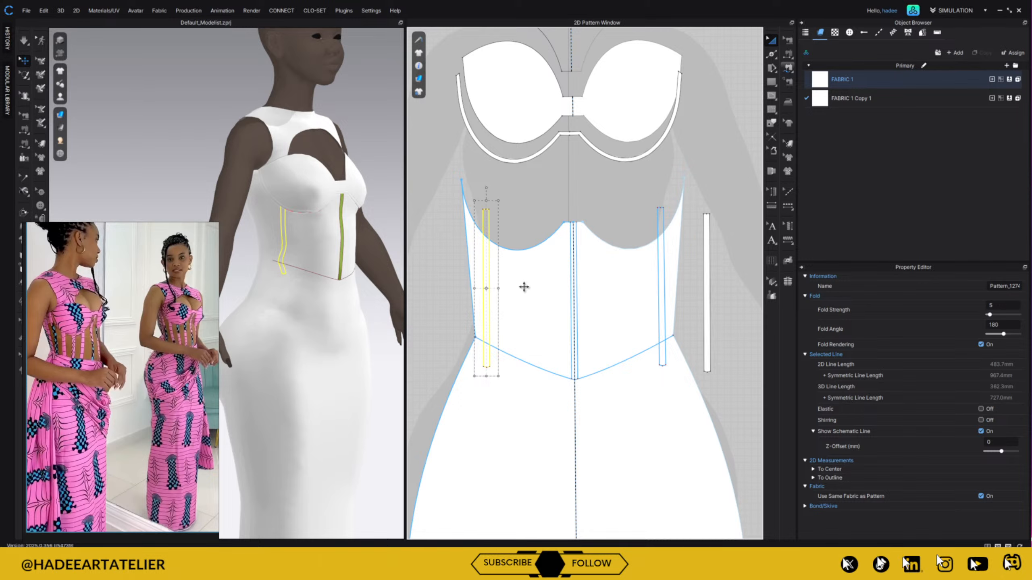
{"action": "left_click", "coordinate": [557, 198]}
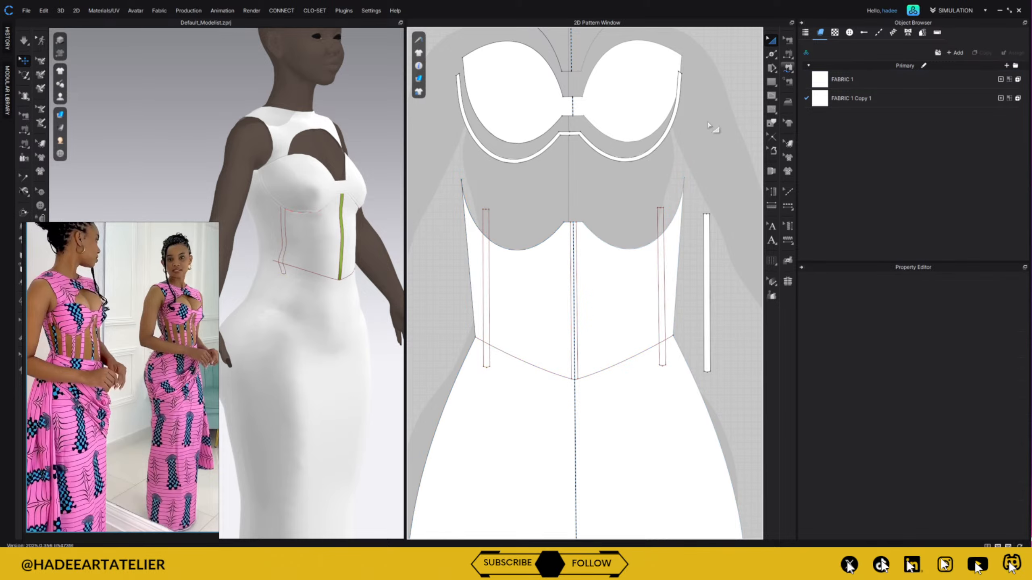
{"action": "key", "text": "z"}
{"action": "right_click", "coordinate": [531, 280]}
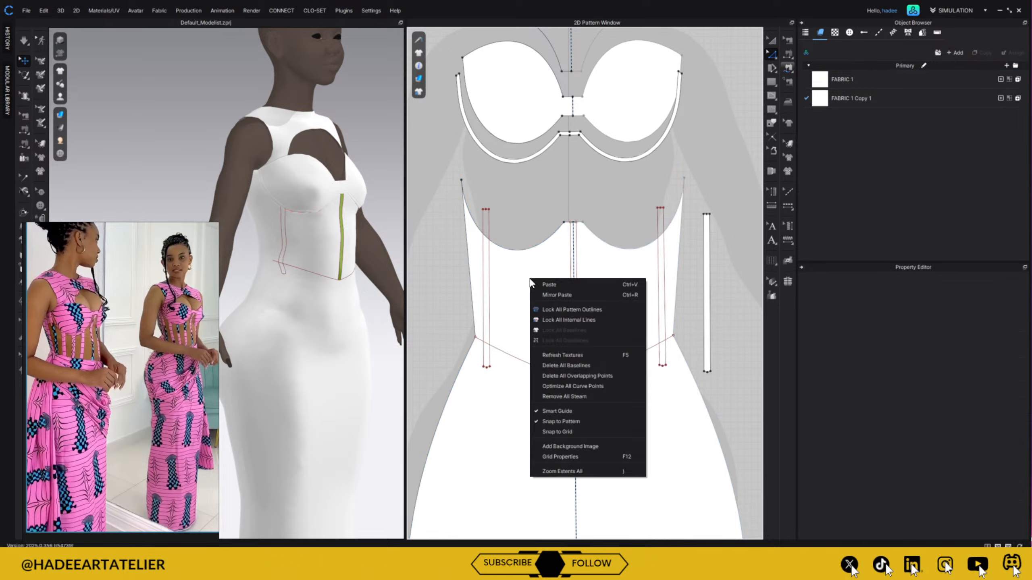
{"action": "left_click", "coordinate": [564, 286]}
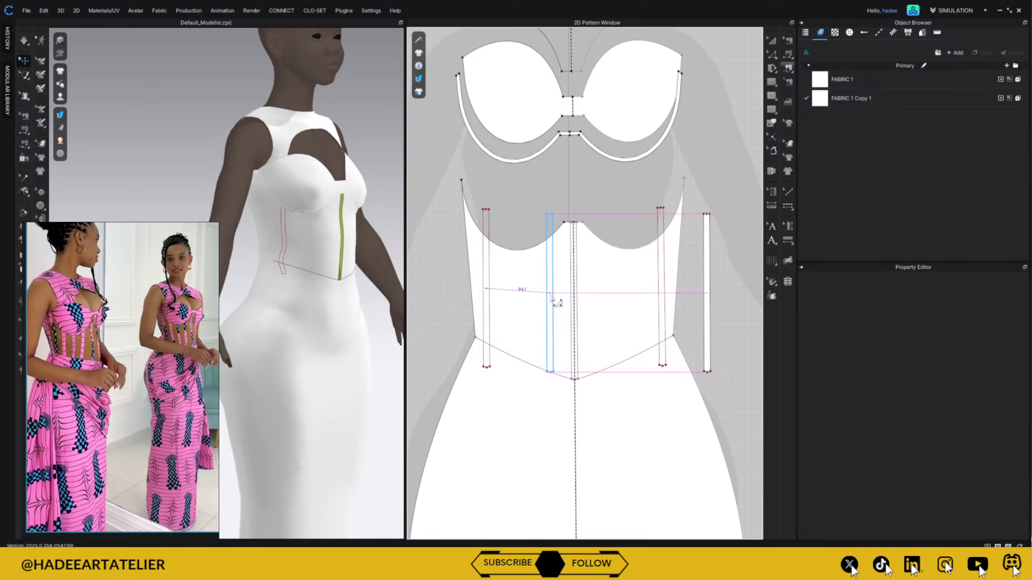
{"action": "left_click", "coordinate": [551, 298]}
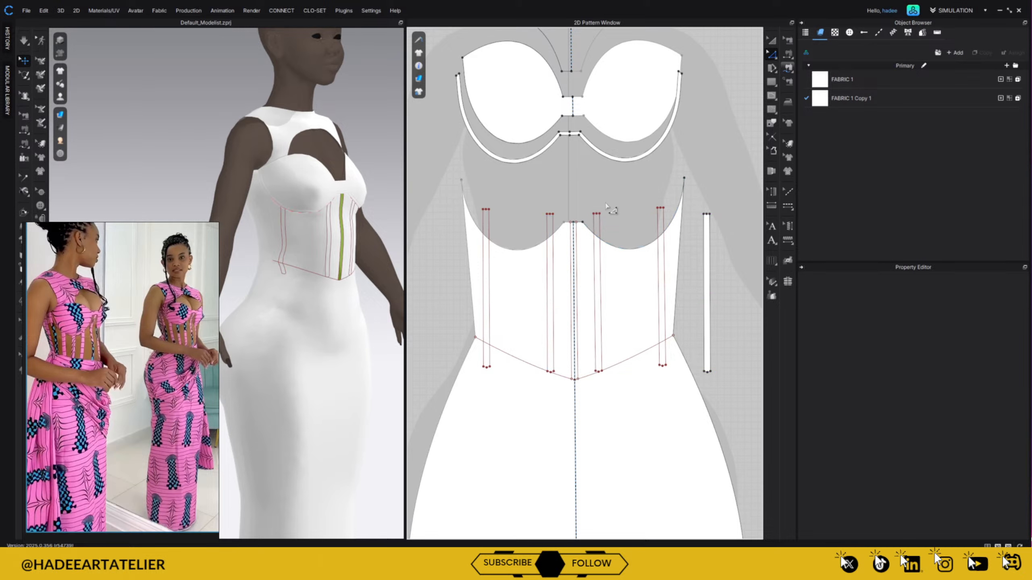
- Duplicate the inner strip a short distance toward the side seam, at the same height within the corset panel
{"action": "left_click", "coordinate": [770, 40]}
{"action": "left_click", "coordinate": [551, 272]}
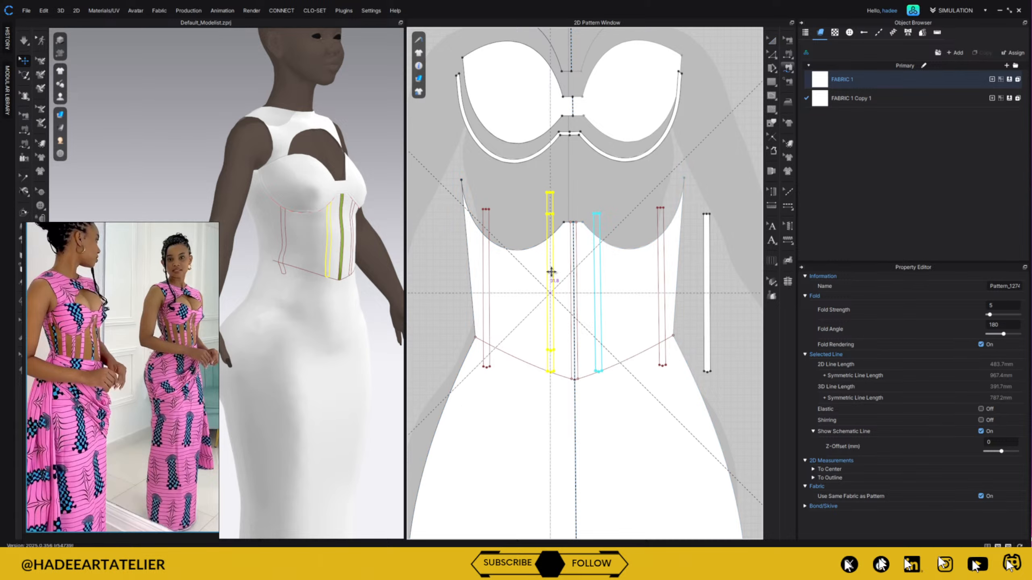
{"action": "left_click_drag", "start_coordinate": [553, 272], "coordinate": [526, 291], "text": "ctrl"}
{"action": "key", "text": "Escape"}
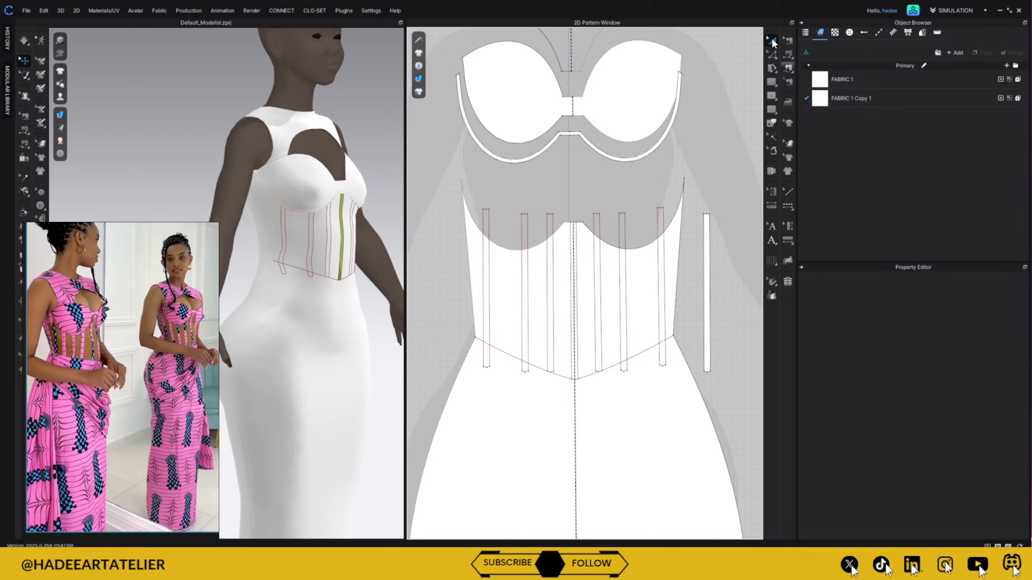
- Paste a copy of the outermost strip about 34 mm inward and nudge the neighbouring strips to even out their spacing
{"action": "left_click", "coordinate": [484, 276]}
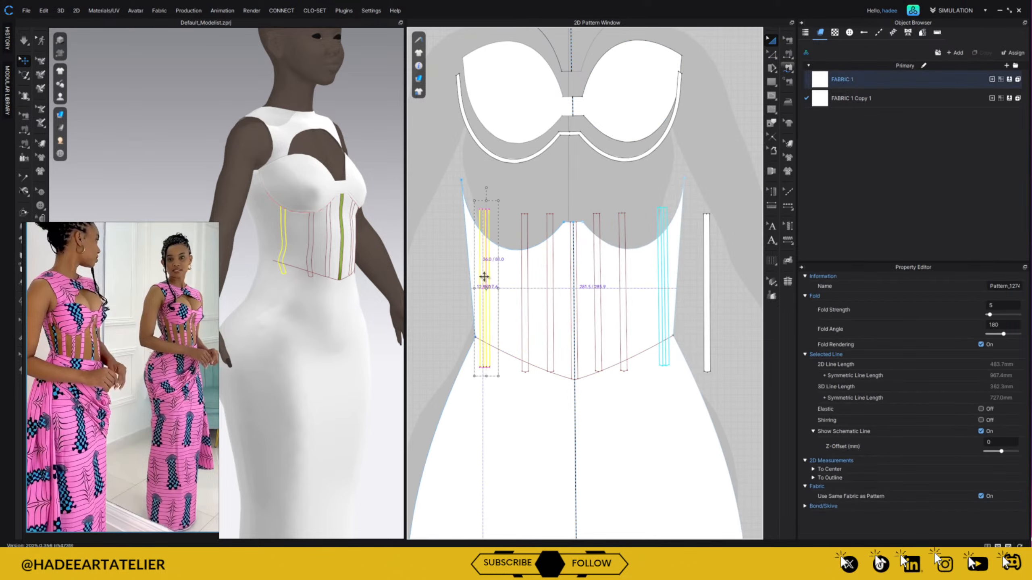
{"action": "left_click_drag", "start_coordinate": [484, 277], "coordinate": [481, 277]}
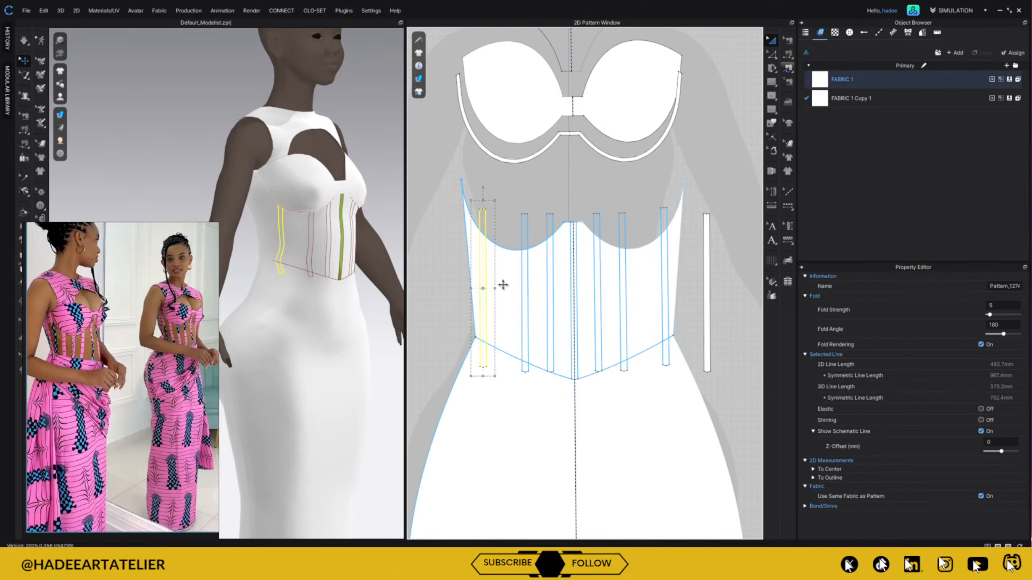
{"action": "key", "text": "ctrl+v"}
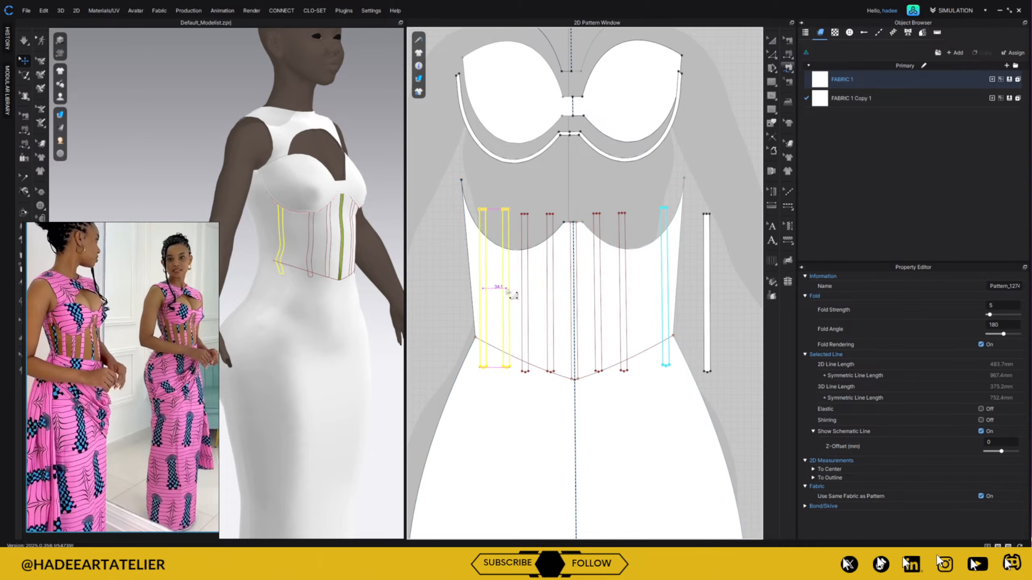
{"action": "left_click", "coordinate": [509, 292]}
{"action": "left_click", "coordinate": [529, 289]}
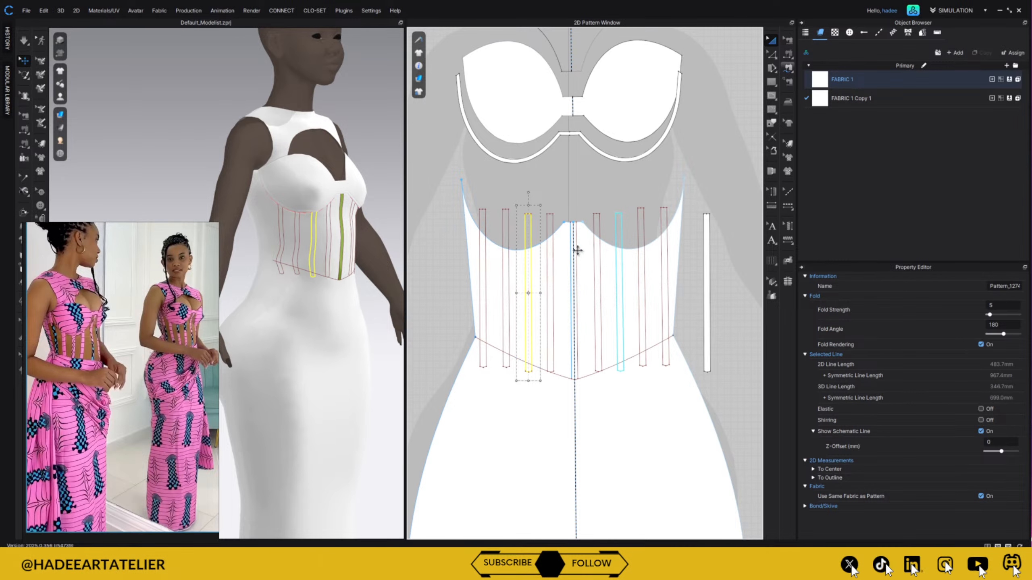
- Nudge the two internal strips nearest the centre-front strip toward the centre to even out the channel spacing
{"action": "left_click_drag", "start_coordinate": [549, 272], "coordinate": [533, 293]}
{"action": "left_click", "coordinate": [530, 291]}
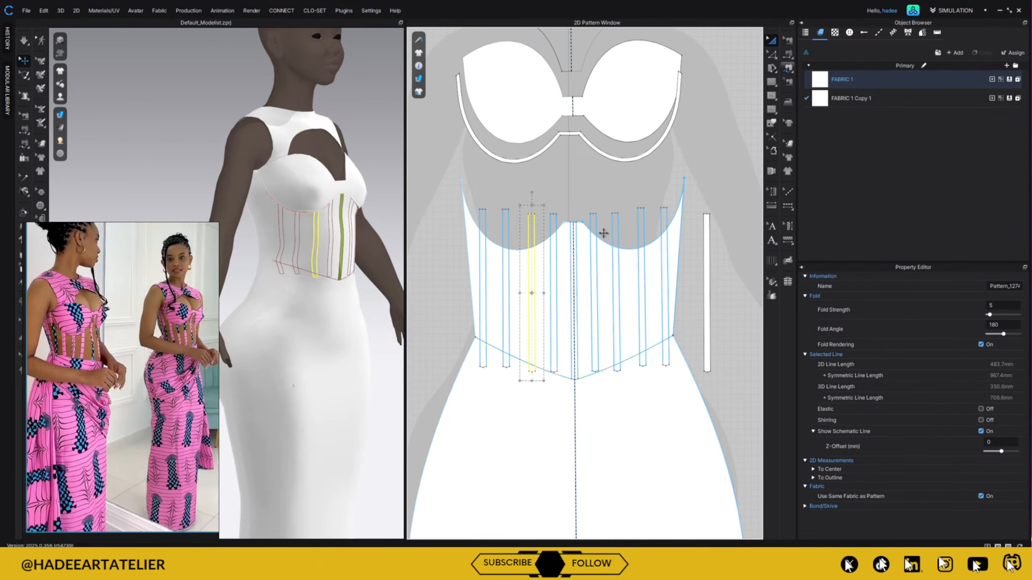
{"action": "left_click", "coordinate": [648, 189]}
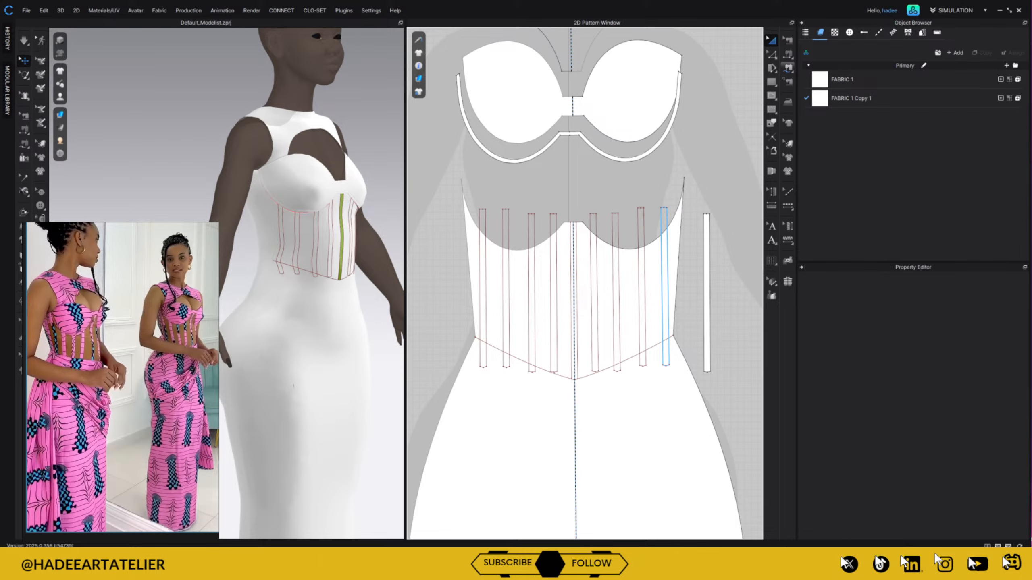
{"action": "right_click_drag", "start_coordinate": [380, 366], "coordinate": [307, 372]}
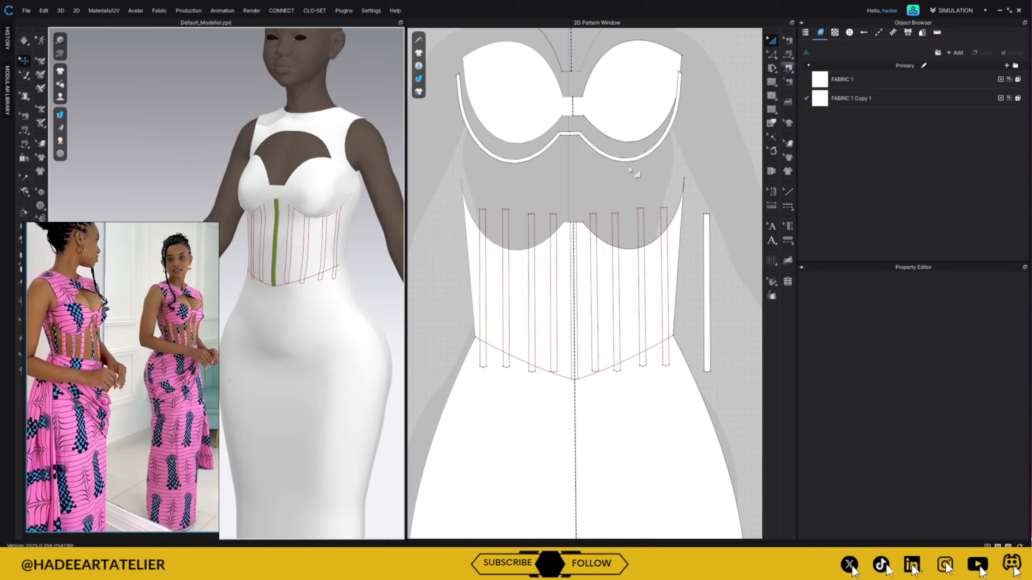
- Divide the short top line from the outermost internal strip and delete it
{"action": "key", "text": "z"}
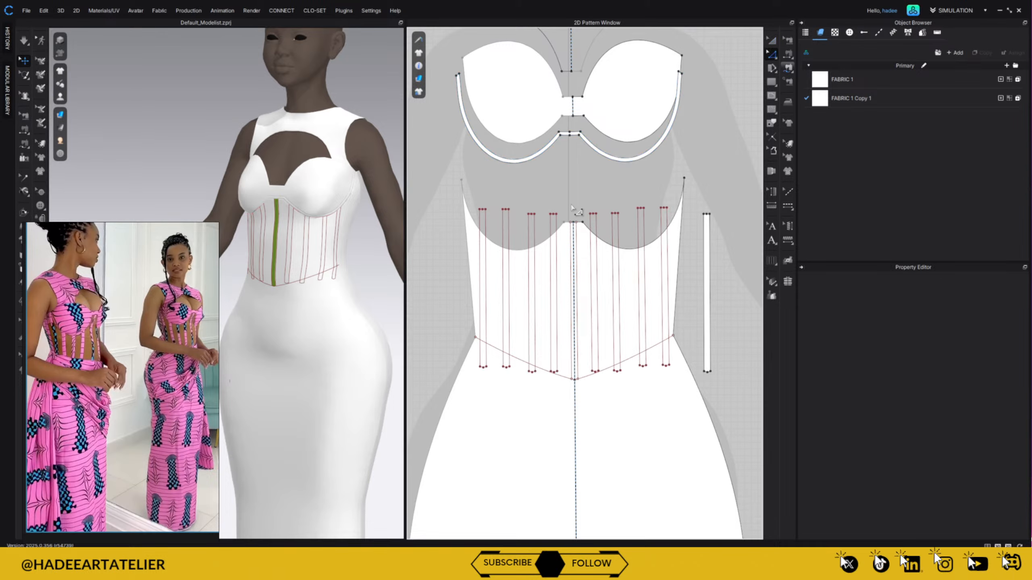
{"action": "left_click", "coordinate": [487, 208]}
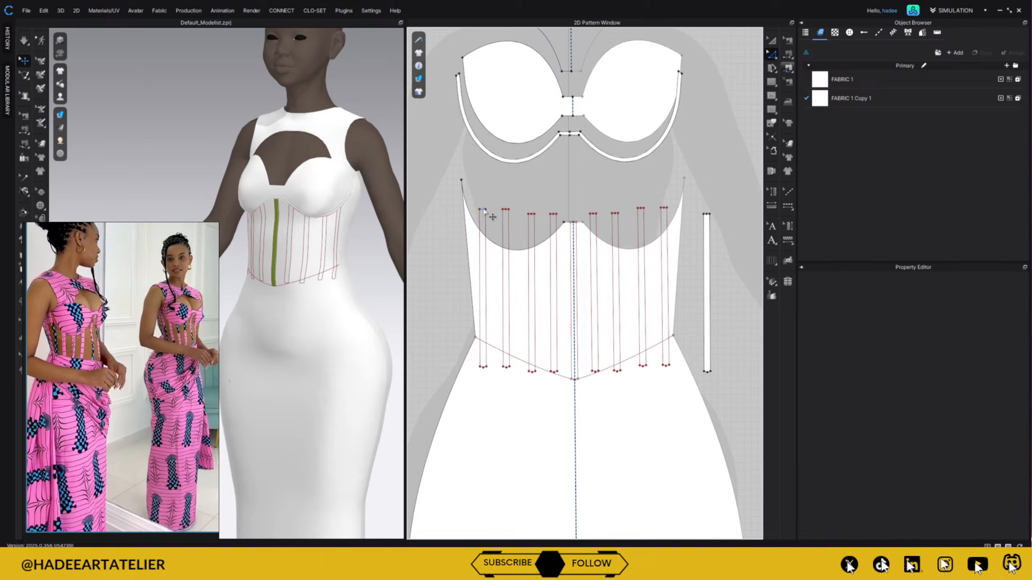
{"action": "left_click", "coordinate": [483, 209]}
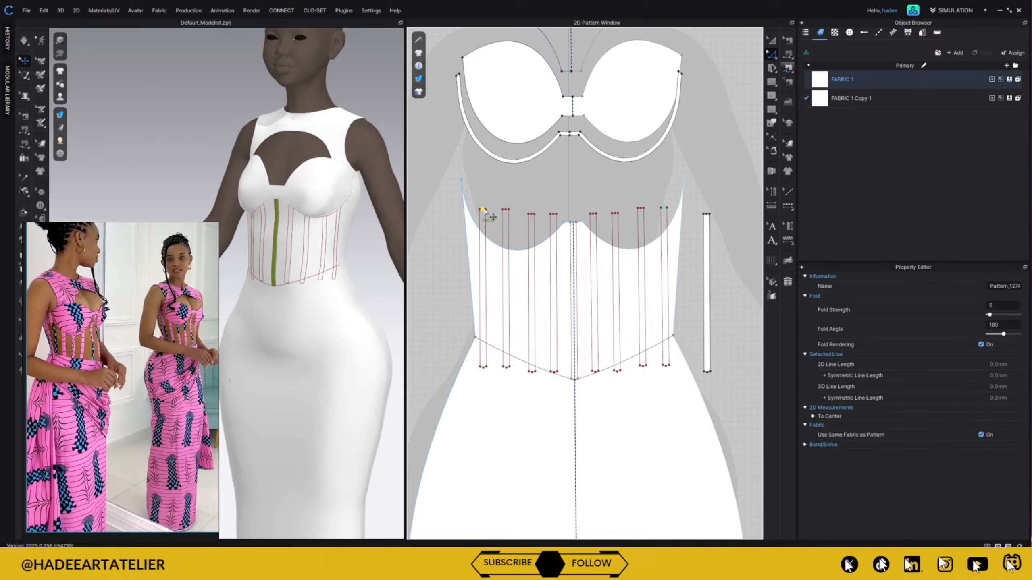
{"action": "left_click", "coordinate": [583, 151]}
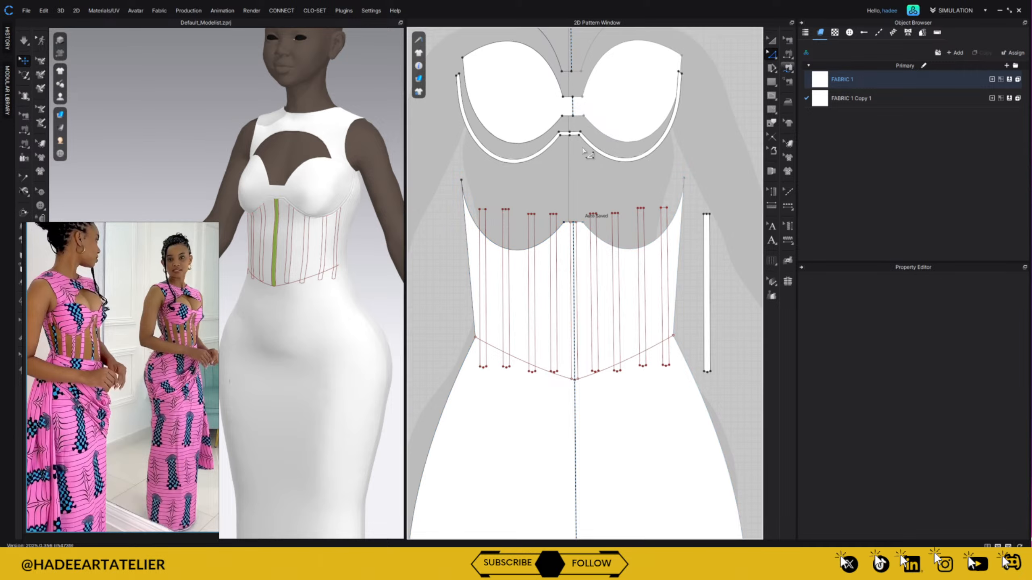
{"action": "left_click", "coordinate": [483, 210]}
{"action": "right_click", "coordinate": [483, 209]}
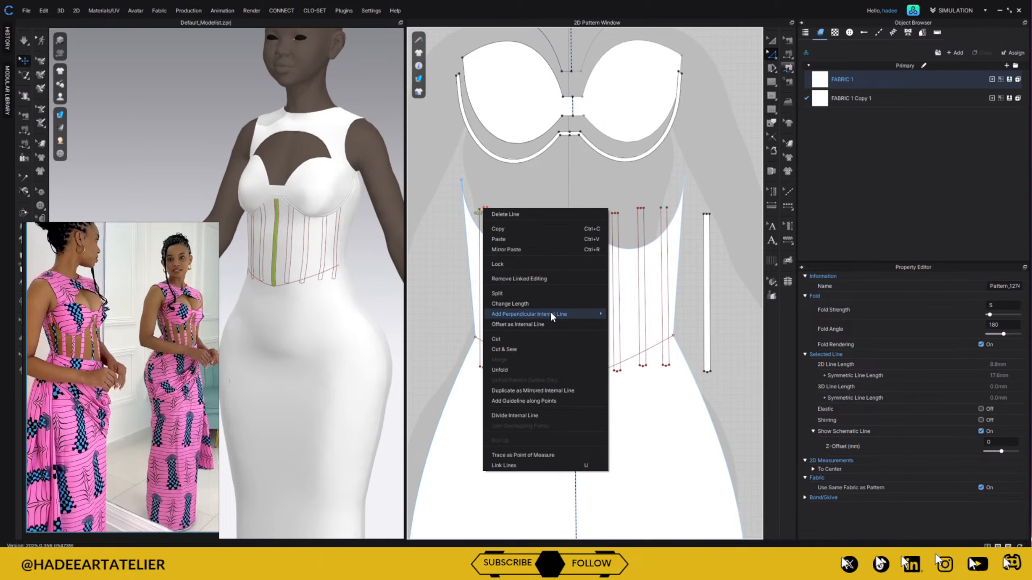
{"action": "left_click", "coordinate": [547, 414]}
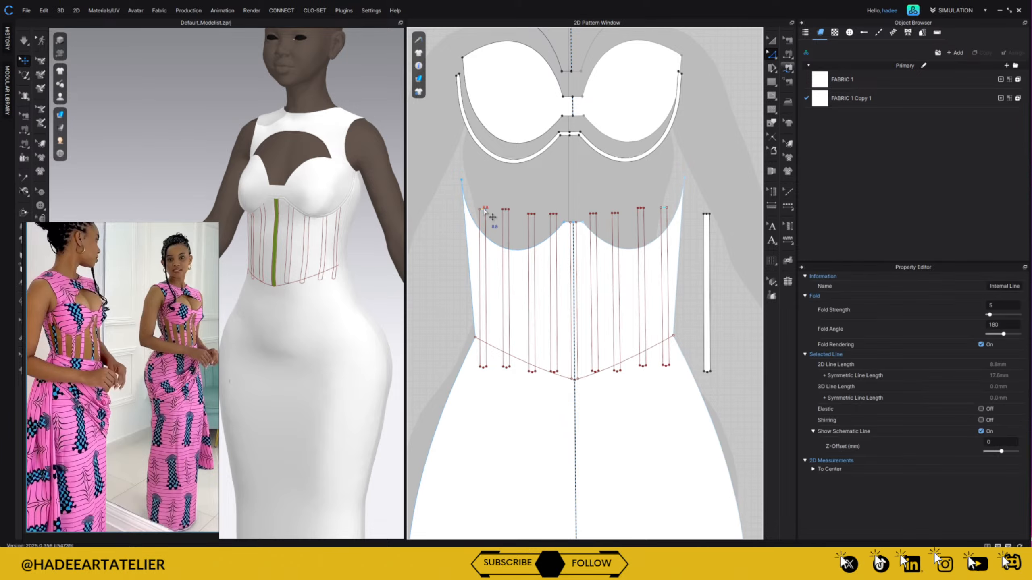
{"action": "key", "text": "Delete"}
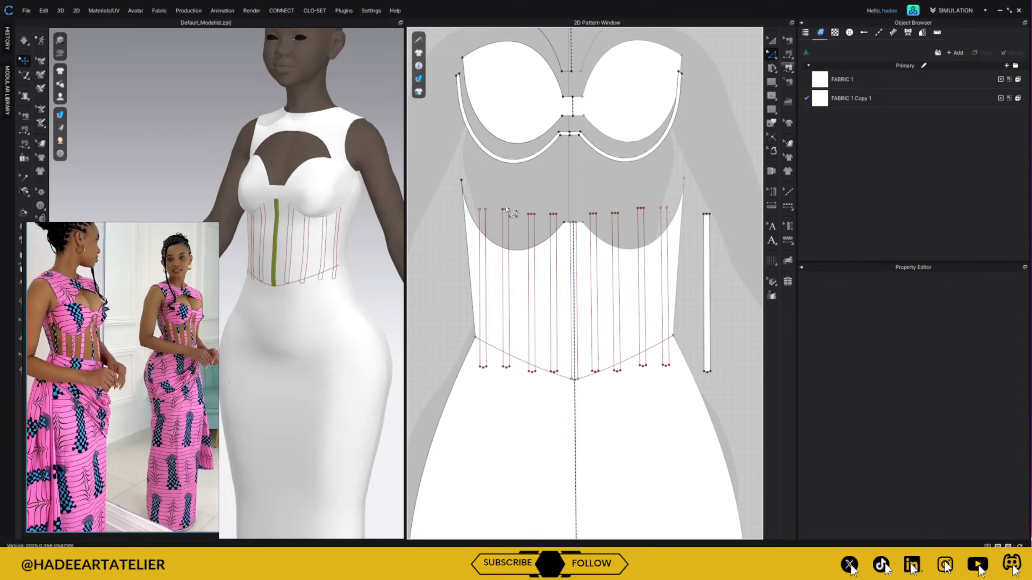
- Divide the short bottom line from the outermost internal strip and delete it, leaving two separate vertical lines
{"action": "scroll", "coordinate": [483, 390], "scroll_direction": "up", "scroll_amount": 5}
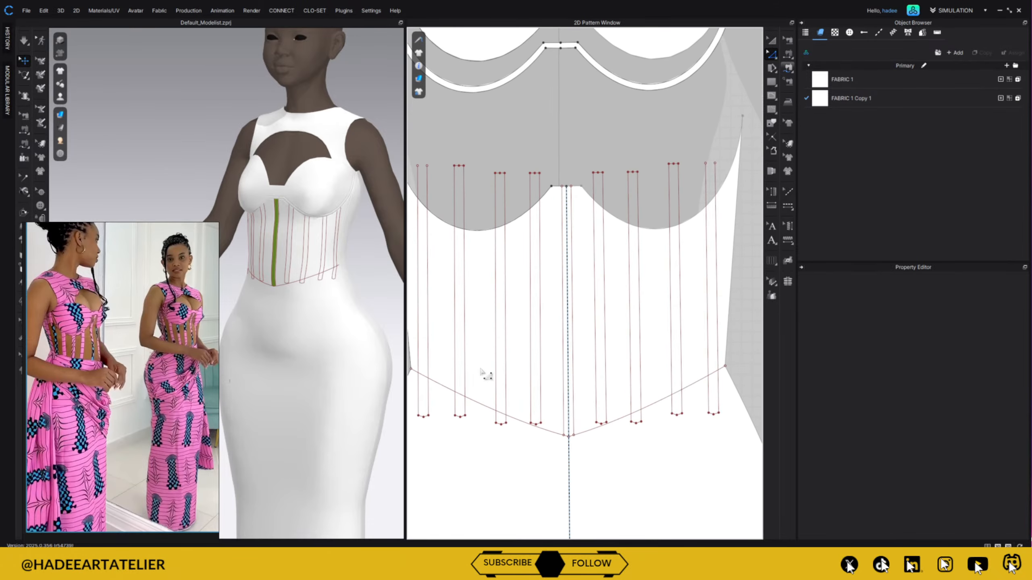
{"action": "middle_click_drag", "start_coordinate": [485, 371], "coordinate": [561, 301]}
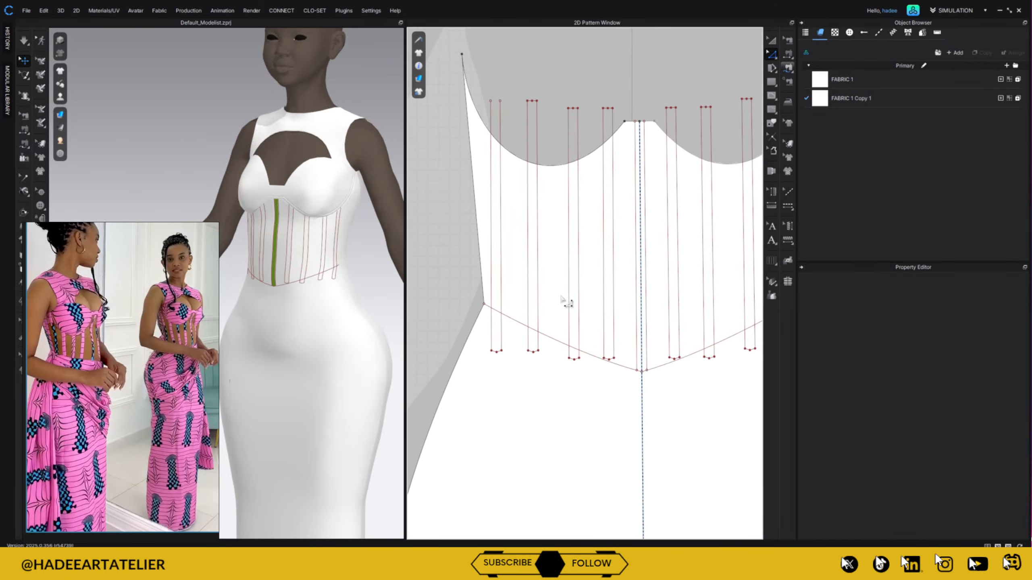
{"action": "scroll", "coordinate": [492, 366], "scroll_direction": "up", "scroll_amount": 2}
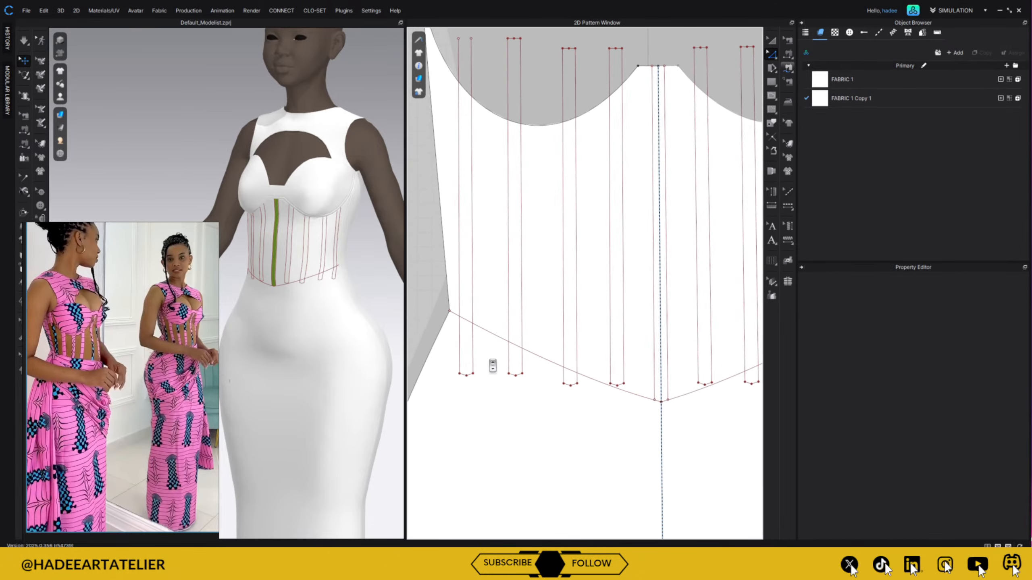
{"action": "right_click", "coordinate": [466, 376]}
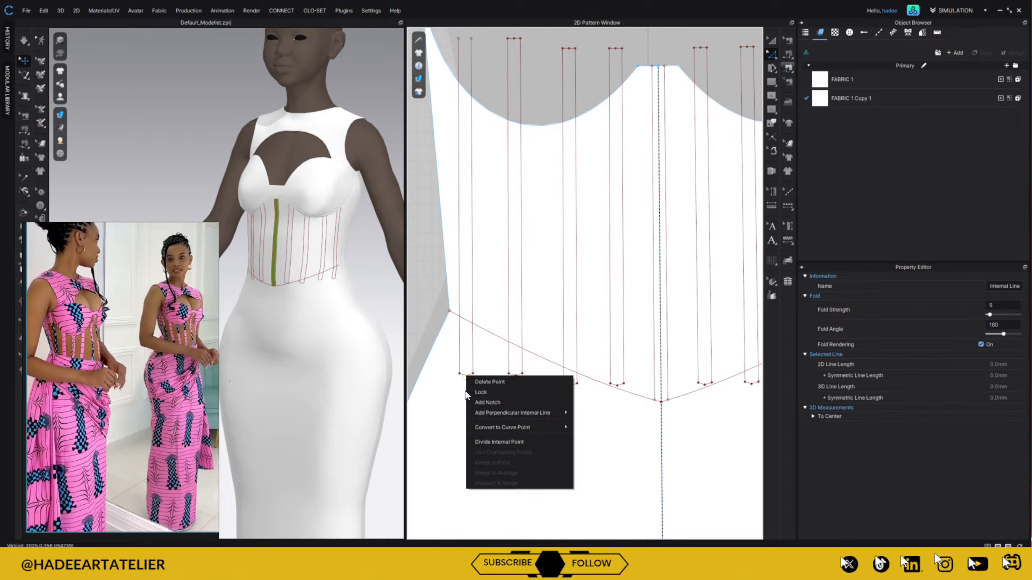
{"action": "left_click", "coordinate": [510, 387]}
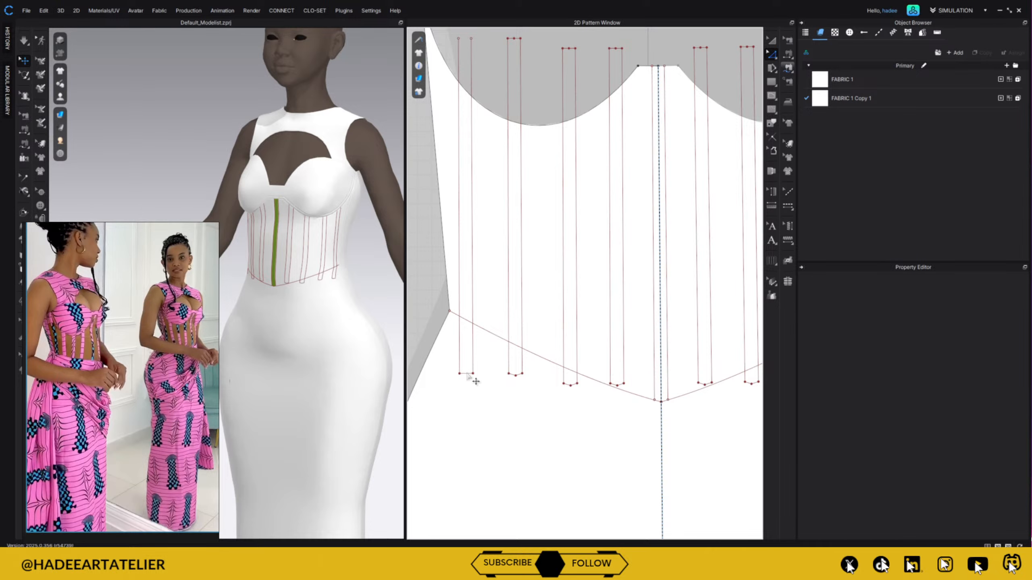
{"action": "right_click", "coordinate": [467, 376]}
{"action": "left_click", "coordinate": [467, 376]}
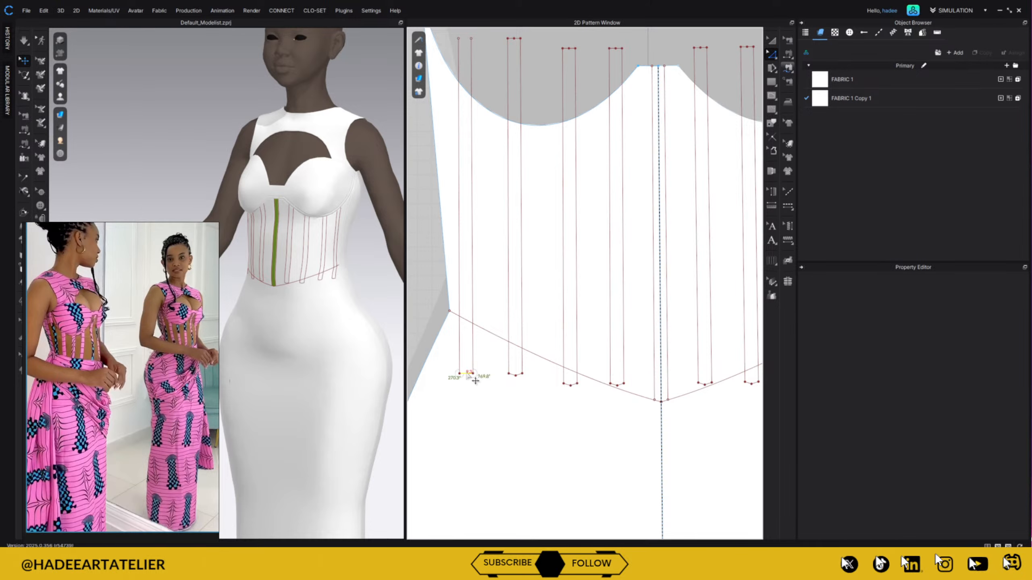
{"action": "right_click", "coordinate": [467, 377]}
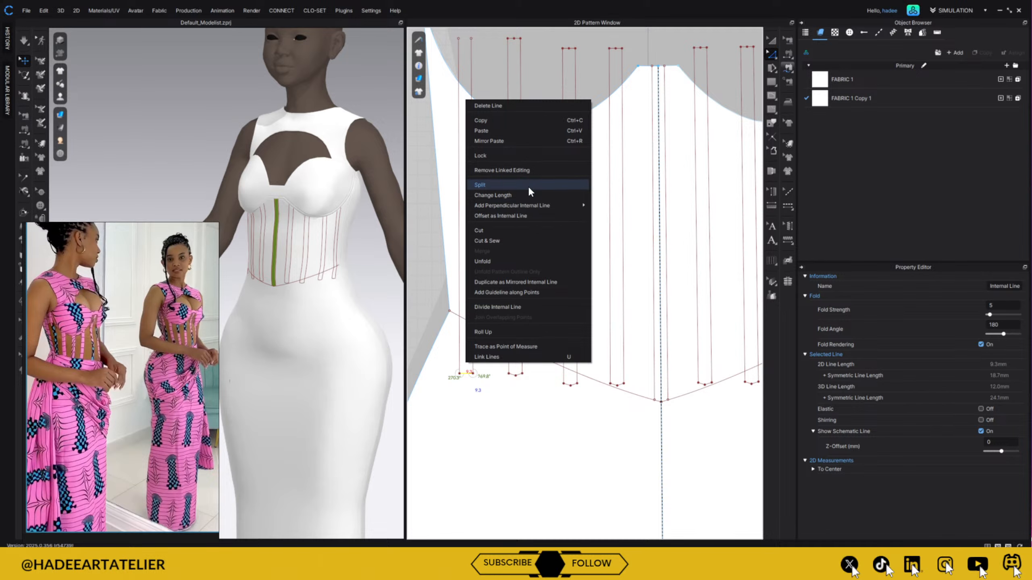
{"action": "left_click", "coordinate": [516, 307]}
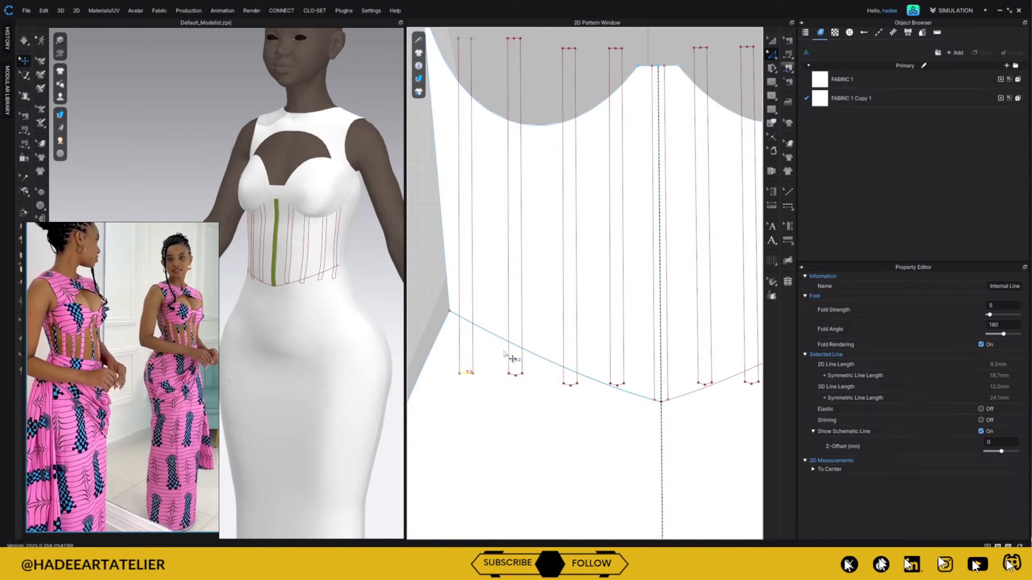
{"action": "key", "text": "Delete"}
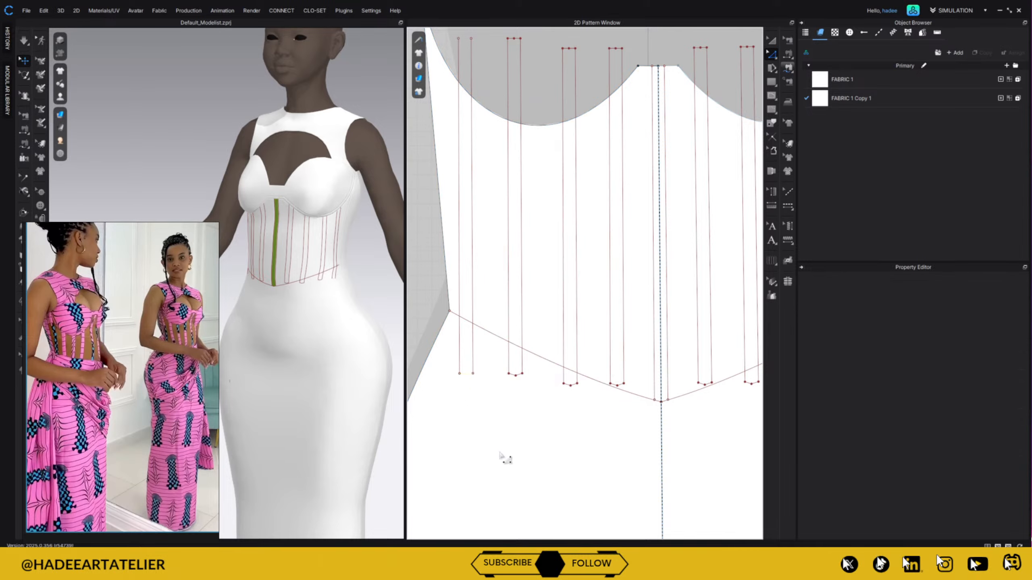
- Move the endpoints of the outermost strip's two lines onto the waist seam below and the bust curve above
{"action": "left_click", "coordinate": [472, 38]}
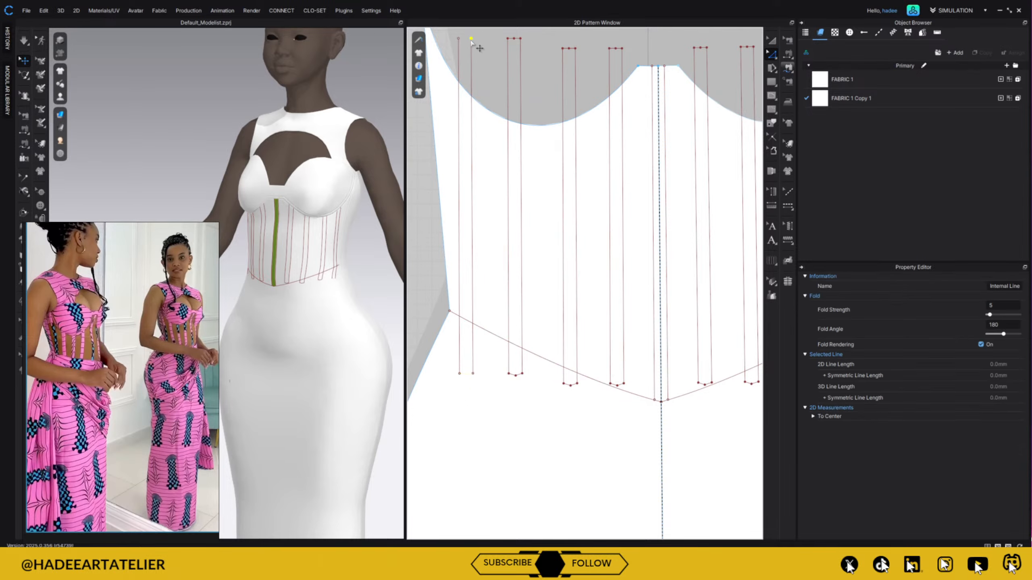
{"action": "left_click", "coordinate": [462, 417]}
{"action": "left_click_drag", "start_coordinate": [474, 374], "coordinate": [472, 325]}
{"action": "left_click_drag", "start_coordinate": [461, 378], "coordinate": [462, 319]}
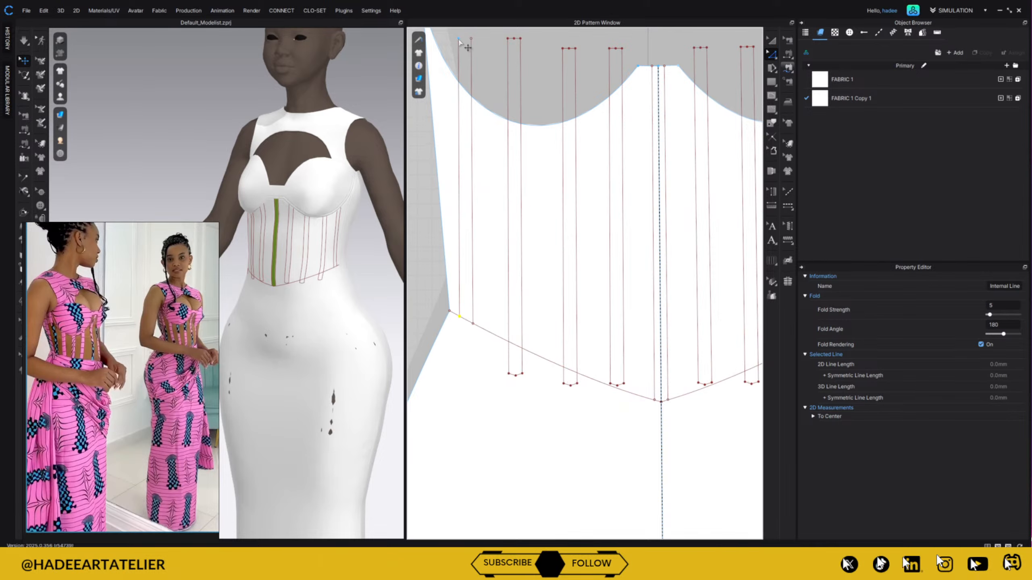
{"action": "left_click_drag", "start_coordinate": [459, 40], "coordinate": [479, 103]}
{"action": "mouse_move", "coordinate": [366, 341]}
{"action": "right_mouse_down"}
{"action": "mouse_move", "coordinate": [467, 336]}
{"action": "mouse_move", "coordinate": [352, 331]}
{"action": "right_mouse_up"}
{"action": "scroll", "coordinate": [585, 263], "scroll_direction": "down", "scroll_amount": 3}
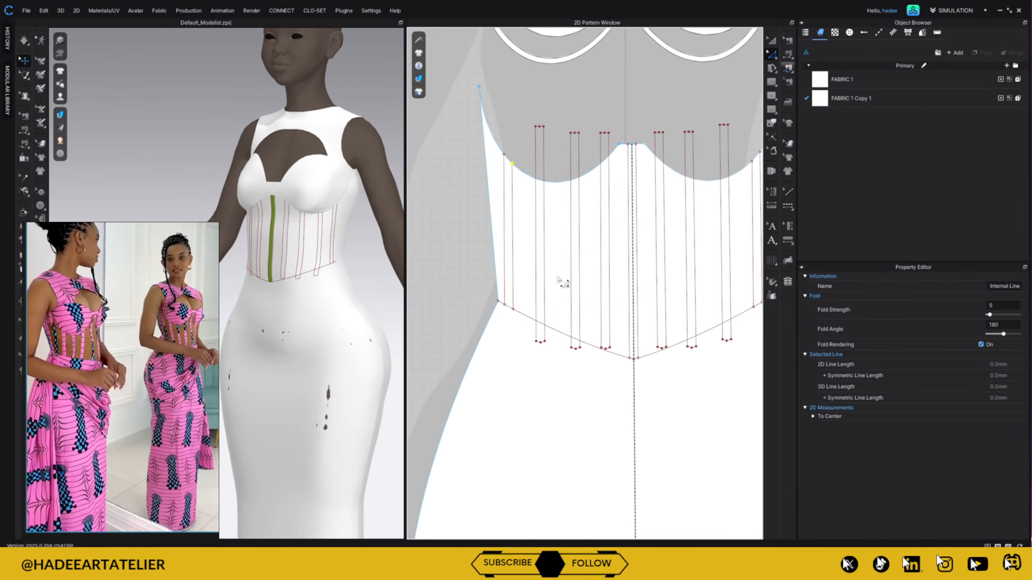
{"action": "left_click", "coordinate": [772, 39]}
{"action": "left_click_drag", "start_coordinate": [528, 112], "coordinate": [553, 389]}
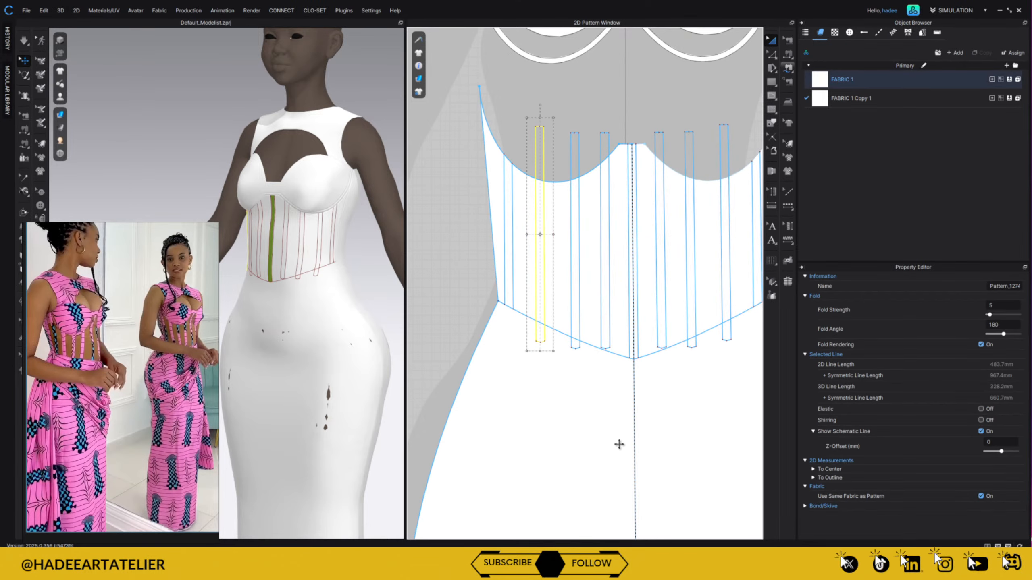
{"action": "key", "text": "Delete"}
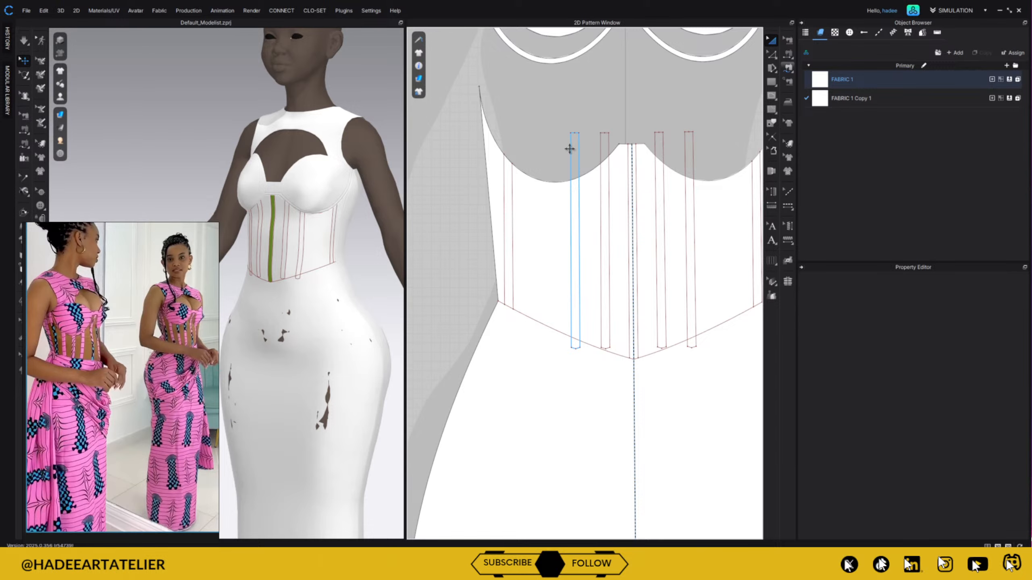
{"action": "key", "text": "ctrl+z"}
{"action": "left_click", "coordinate": [572, 94]}
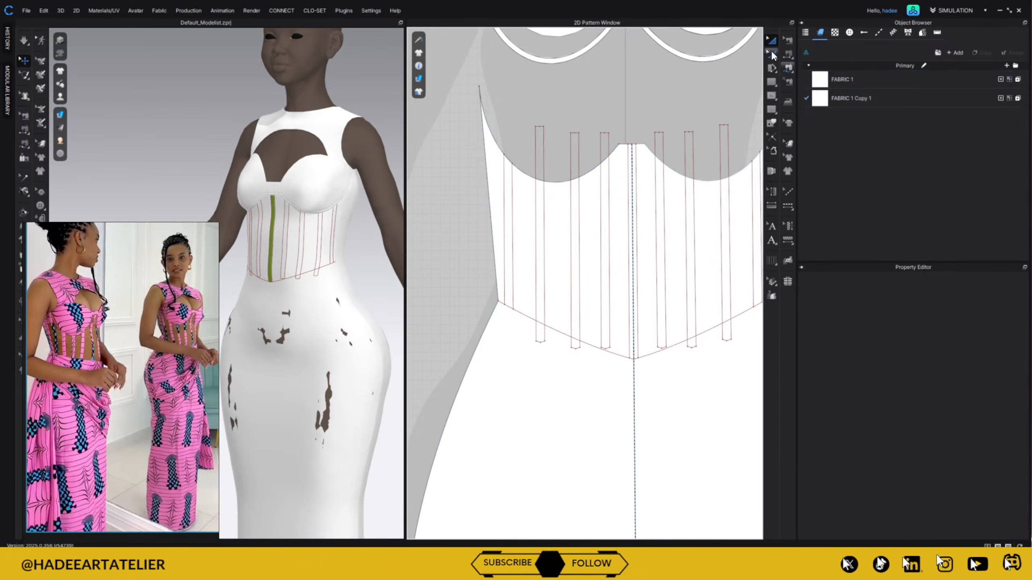
- Divide the short top lines from the three remaining strips between the outermost and centre-front strips and delete them
{"action": "scroll", "coordinate": [568, 171], "scroll_direction": "up", "scroll_amount": 6}
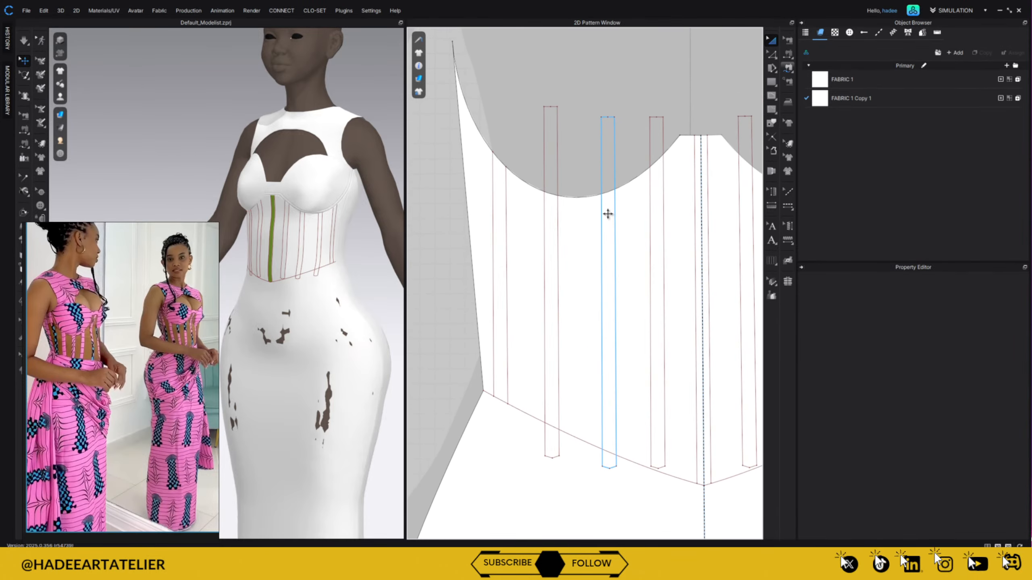
{"action": "scroll", "coordinate": [608, 214], "scroll_direction": "up", "scroll_amount": 3}
{"action": "scroll", "coordinate": [613, 163], "scroll_direction": "down", "scroll_amount": 5}
{"action": "right_click_drag", "start_coordinate": [553, 192], "coordinate": [555, 195]}
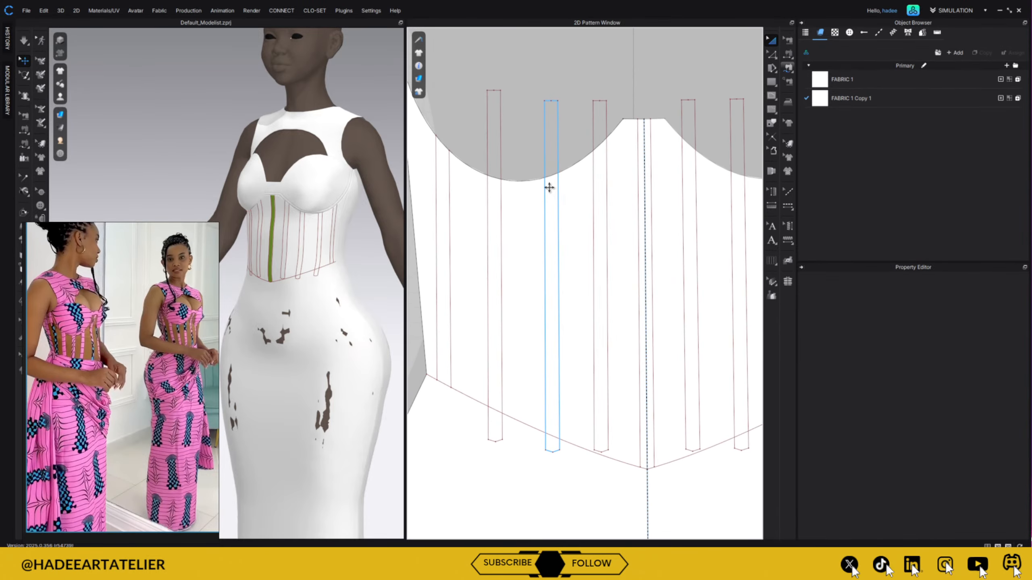
{"action": "key", "text": "v"}
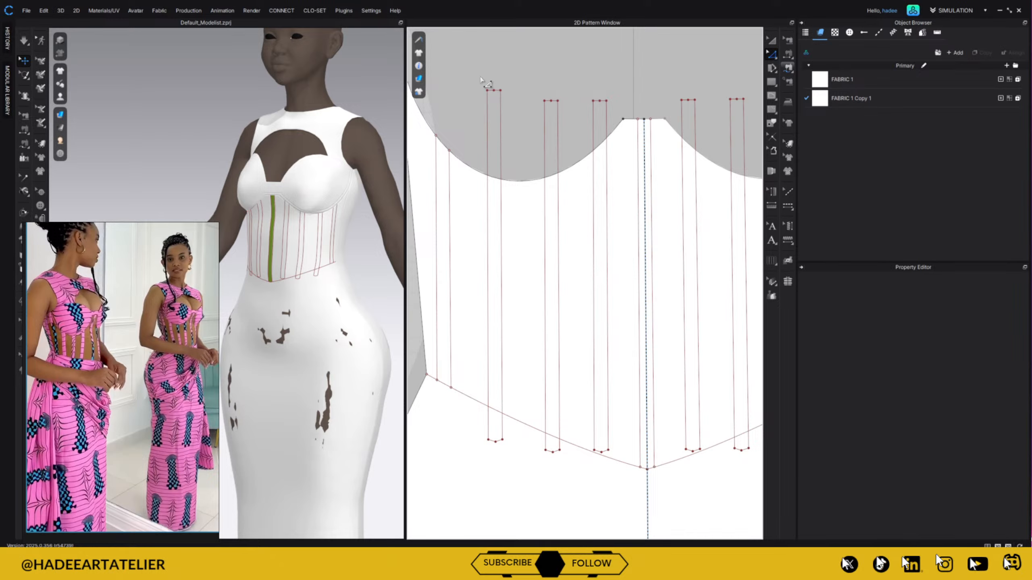
{"action": "left_click_drag", "start_coordinate": [481, 77], "coordinate": [497, 94]}
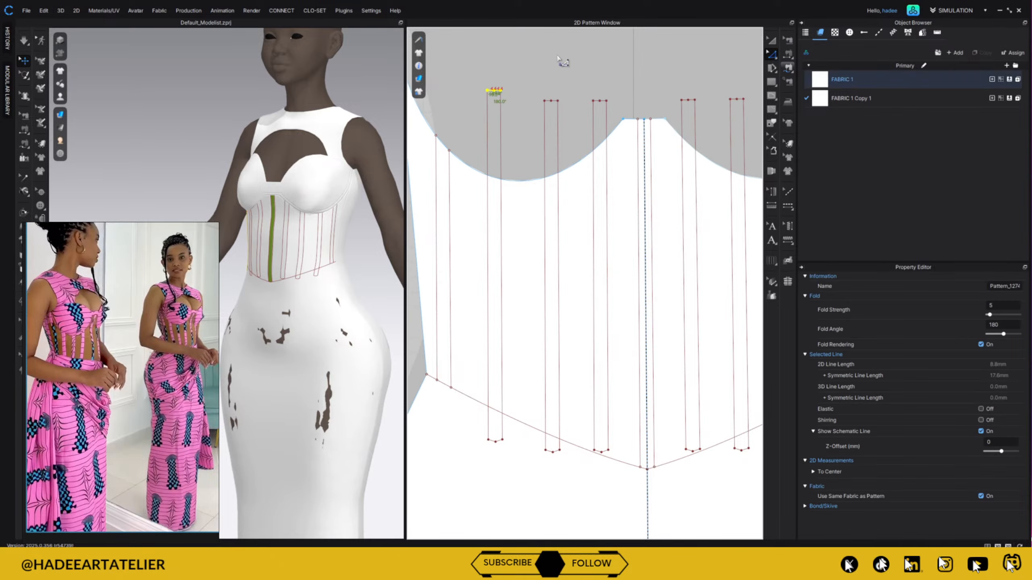
{"action": "left_click", "coordinate": [552, 101], "text": "shift"}
{"action": "left_click", "coordinate": [600, 101], "text": "shift"}
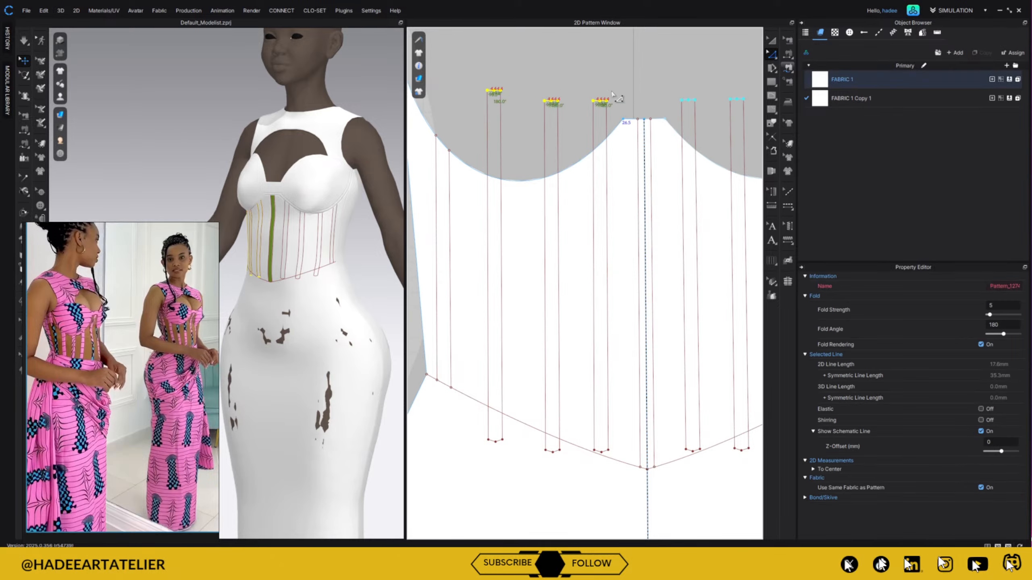
{"action": "right_click", "coordinate": [606, 104]}
{"action": "left_click", "coordinate": [643, 286]}
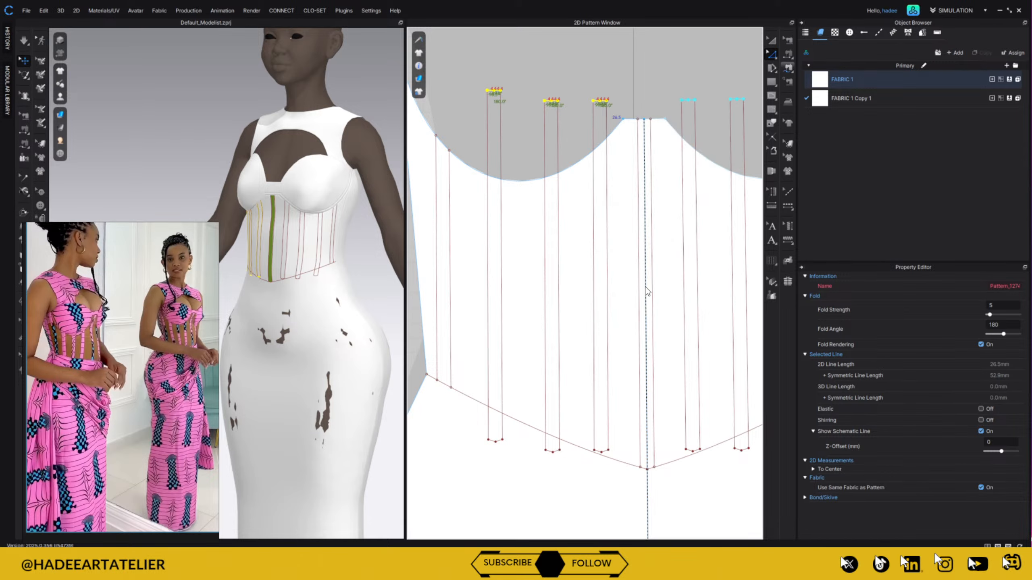
{"action": "key", "text": "Escape"}
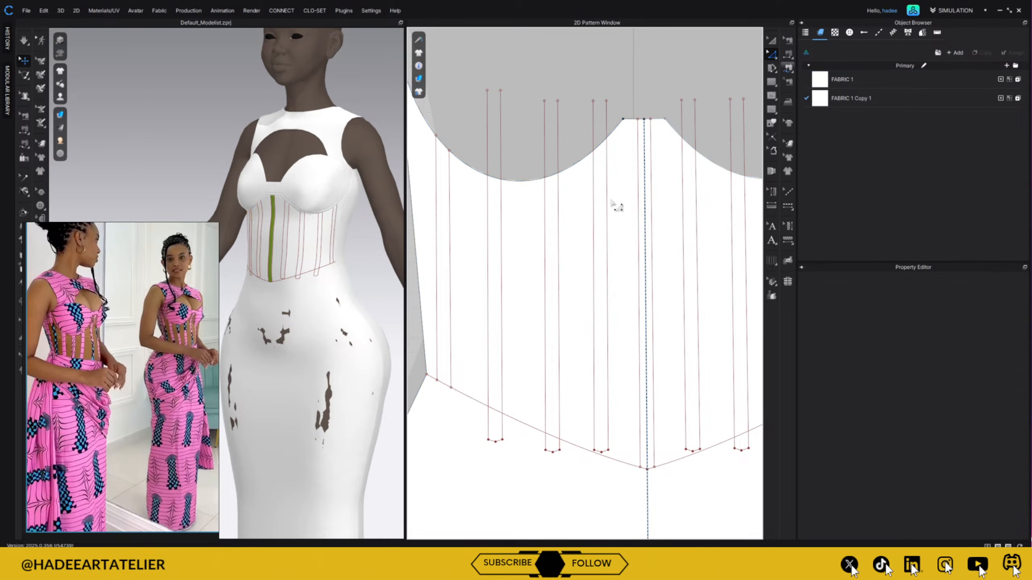
- Lower the top endpoints of the three strips together in stages, landing both lines of the strip nearest the centre on the bust curve
{"action": "left_click_drag", "start_coordinate": [484, 74], "coordinate": [602, 136]}
{"action": "left_click", "coordinate": [585, 105]}
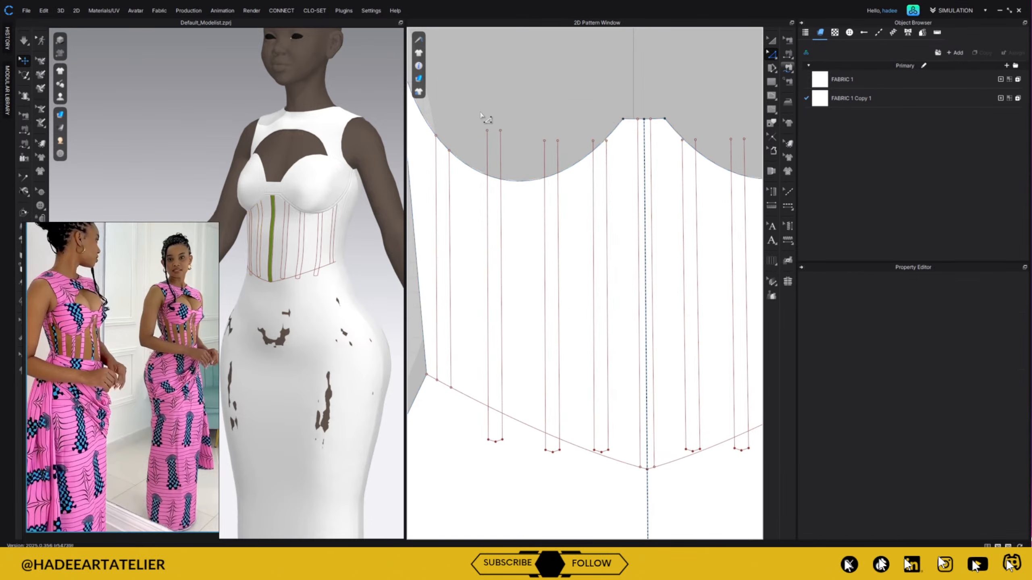
{"action": "left_click_drag", "start_coordinate": [484, 118], "coordinate": [603, 157]}
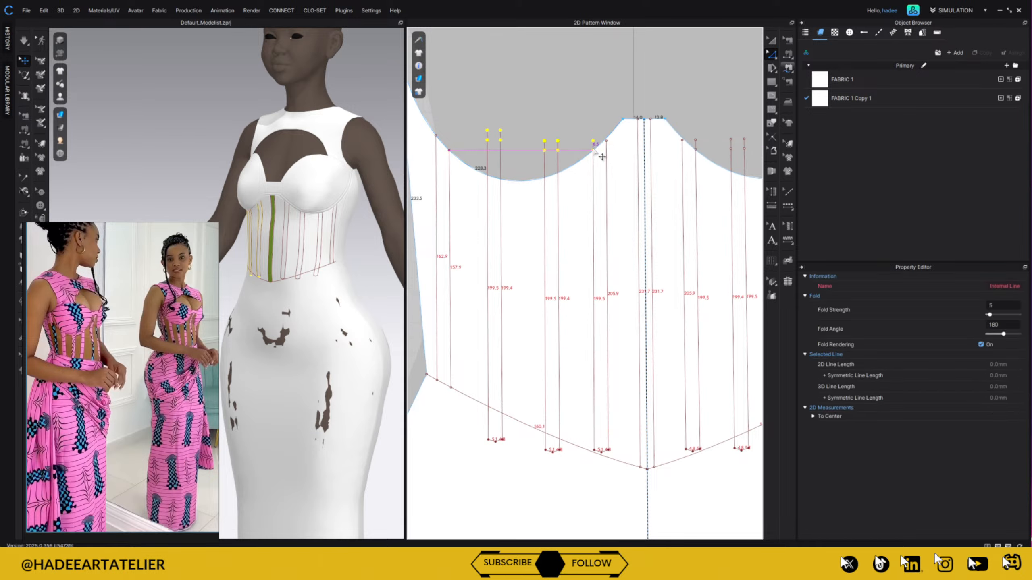
{"action": "left_click", "coordinate": [611, 121]}
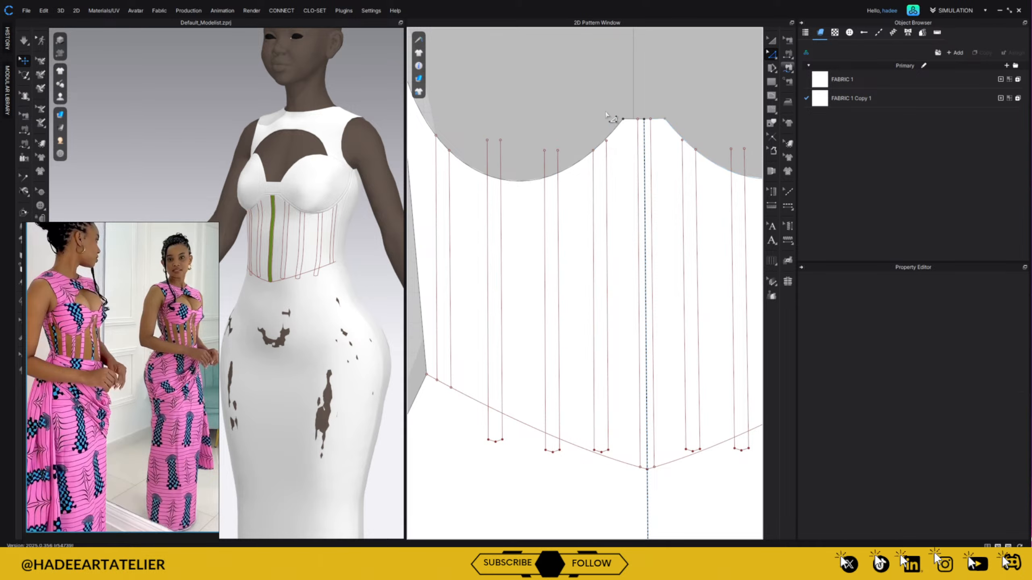
- Trim the top endpoints of the three strips between the outermost and centre-front strips to the pattern outline at the bust curve
{"action": "left_click", "coordinate": [606, 140]}
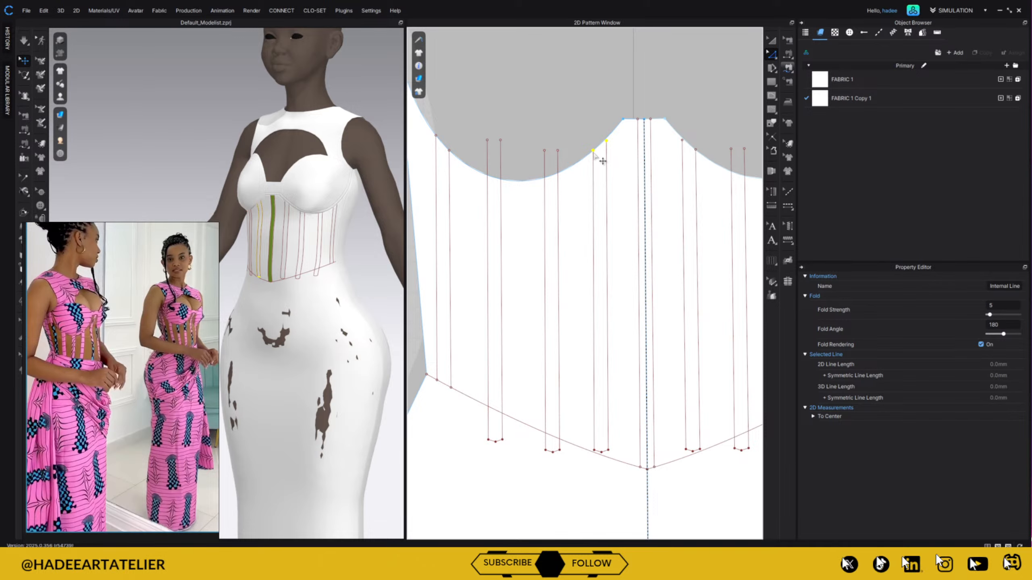
{"action": "right_click", "coordinate": [593, 151]}
{"action": "left_click", "coordinate": [528, 137]}
{"action": "left_click_drag", "start_coordinate": [473, 121], "coordinate": [614, 159]}
{"action": "right_click", "coordinate": [608, 142]}
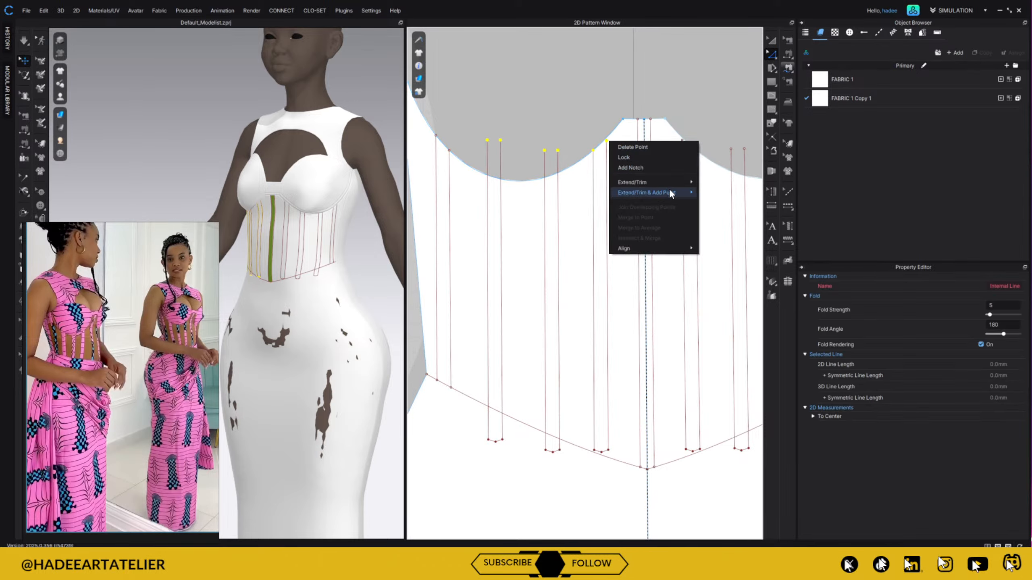
{"action": "left_click", "coordinate": [724, 182]}
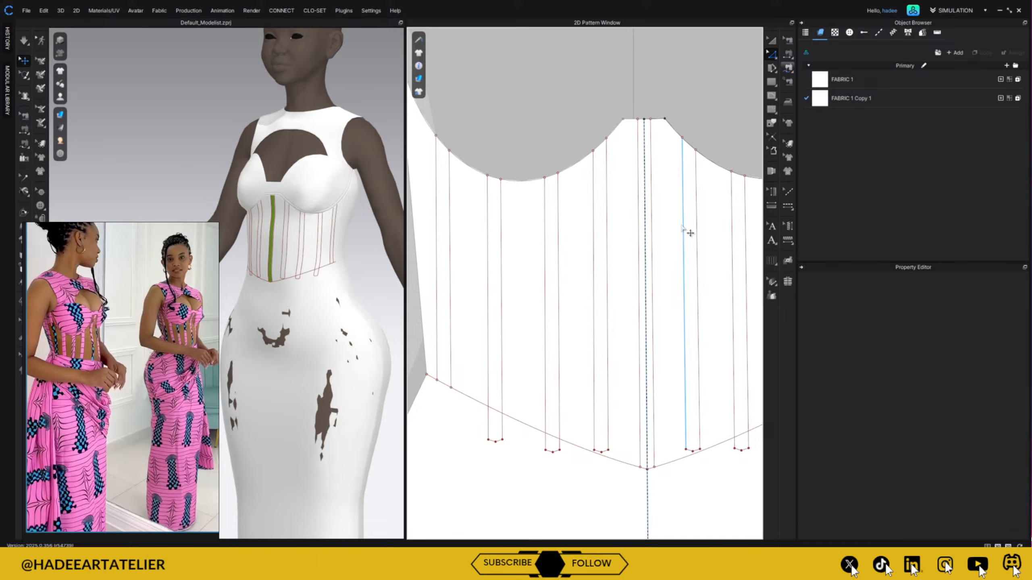
- Apply Extend/Trim & Add Point to Pattern Outline to the top endpoints of all four strips on the bust curve
{"action": "left_click_drag", "start_coordinate": [432, 117], "coordinate": [610, 179]}
{"action": "right_click", "coordinate": [607, 138]}
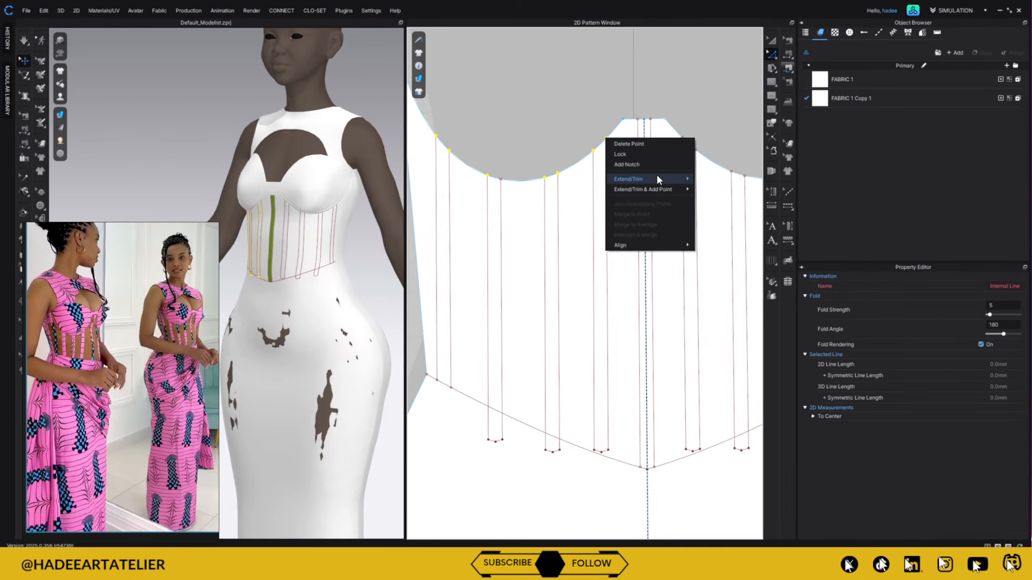
{"action": "mouse_move", "coordinate": [674, 189]}
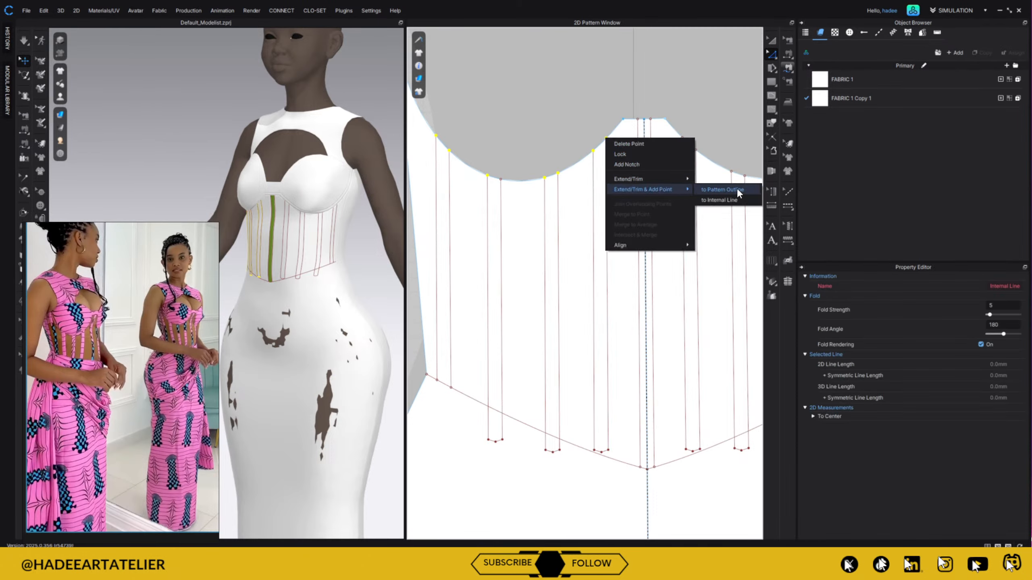
{"action": "left_click", "coordinate": [734, 190]}
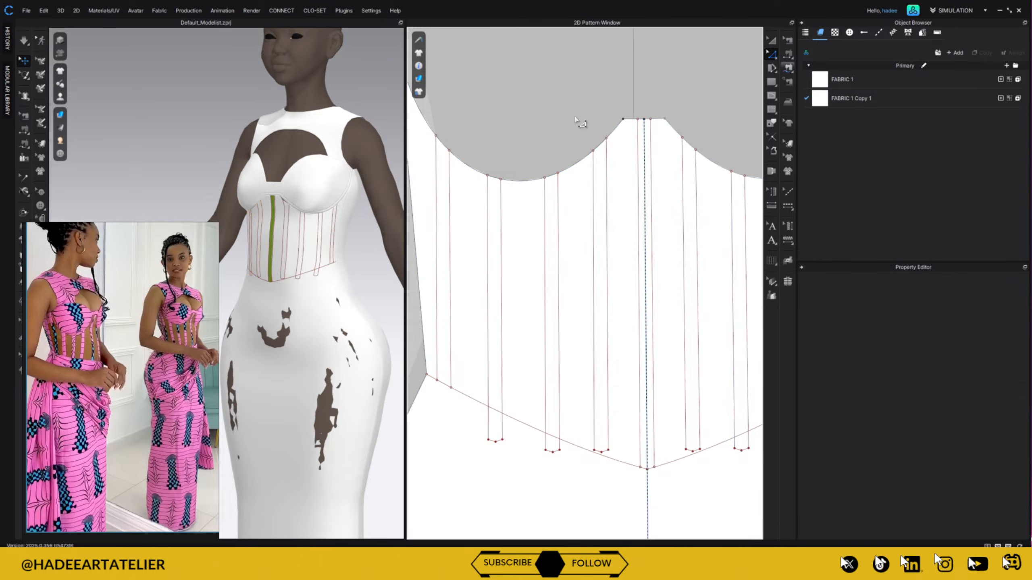
{"action": "left_click", "coordinate": [601, 146]}
{"action": "left_click", "coordinate": [601, 118]}
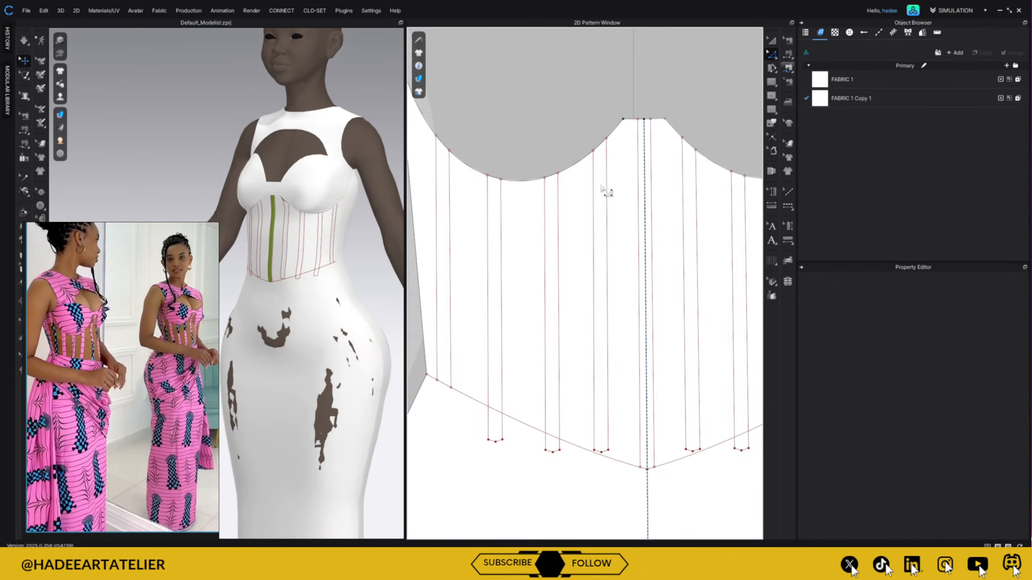
- Apply Extend/Trim & Add Point to Internal Line to the outermost strip's two bottom endpoints on the waist seam
{"action": "right_click_drag", "start_coordinate": [604, 468], "coordinate": [589, 382]}
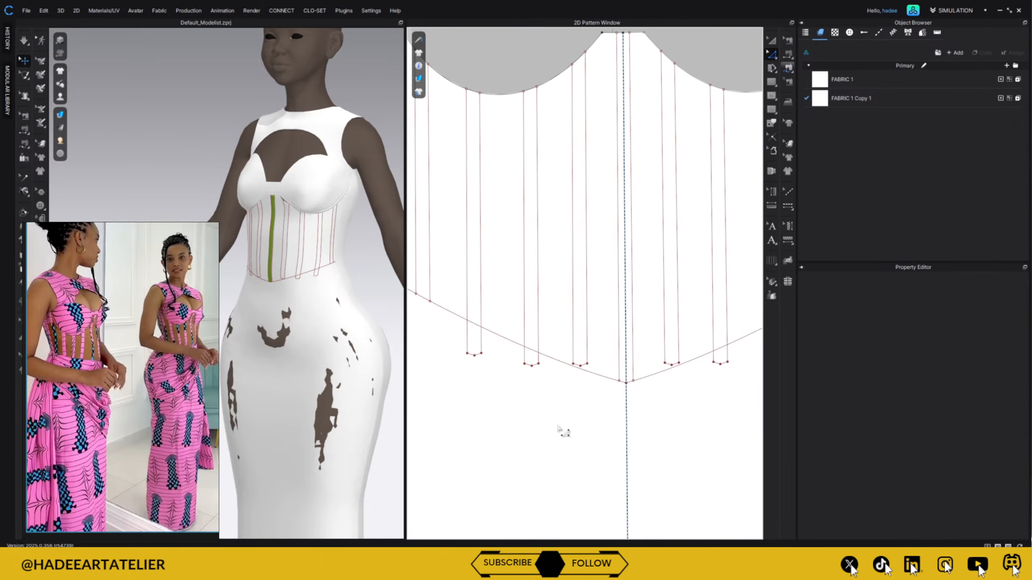
{"action": "right_click_drag", "start_coordinate": [571, 426], "coordinate": [590, 422]}
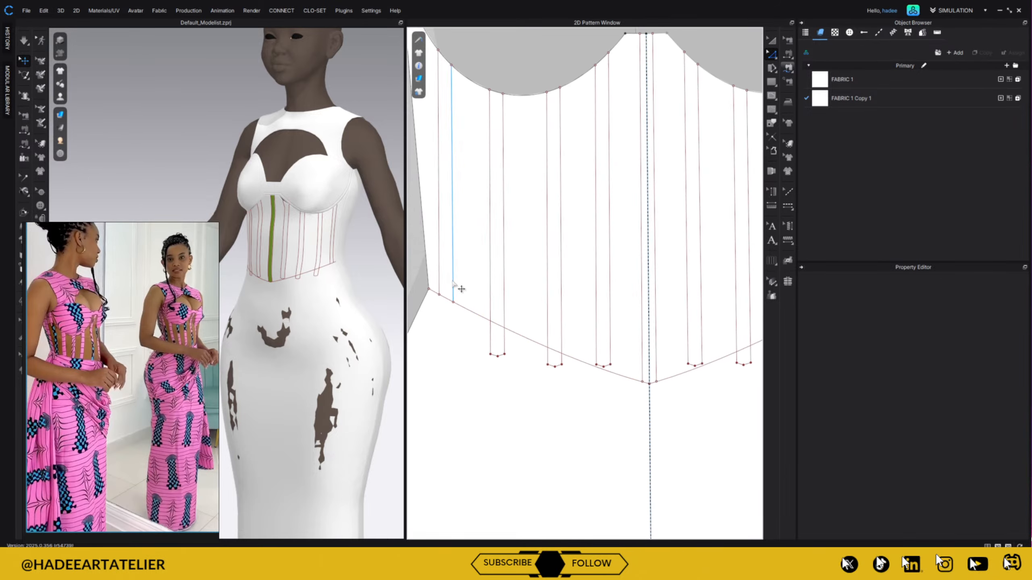
{"action": "left_click", "coordinate": [454, 302]}
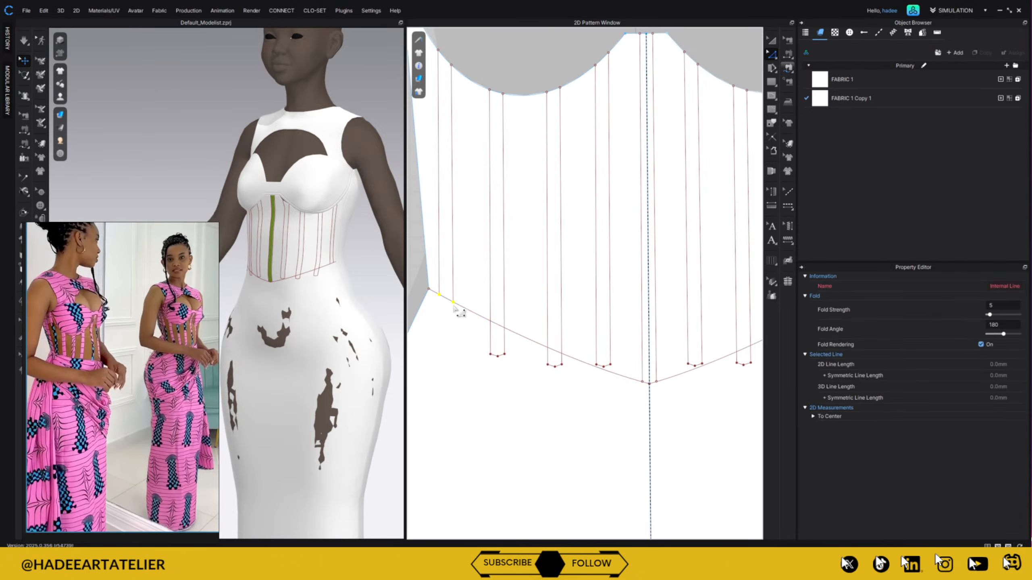
{"action": "right_click", "coordinate": [453, 303]}
{"action": "mouse_move", "coordinate": [528, 376]}
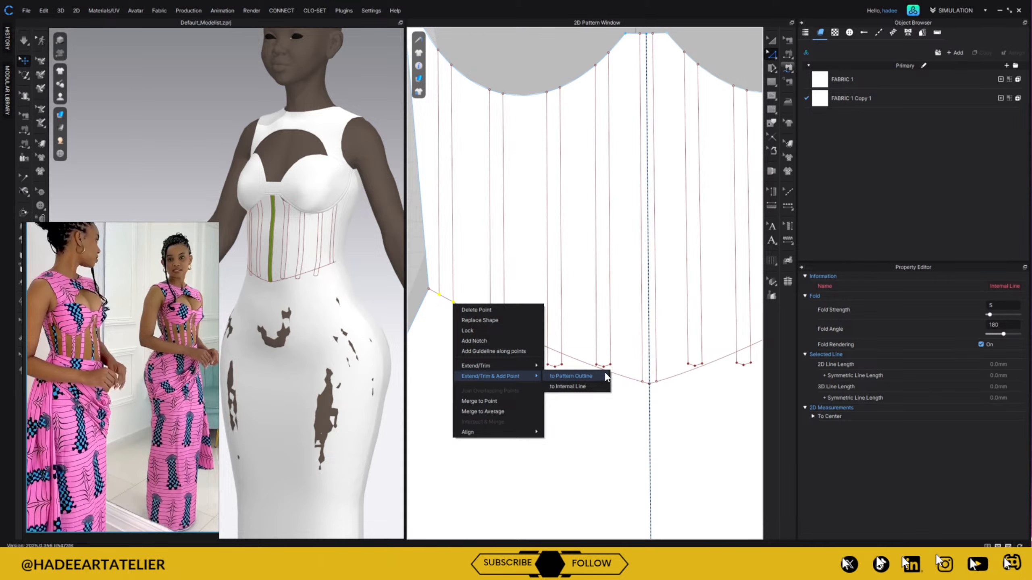
{"action": "left_click", "coordinate": [599, 387]}
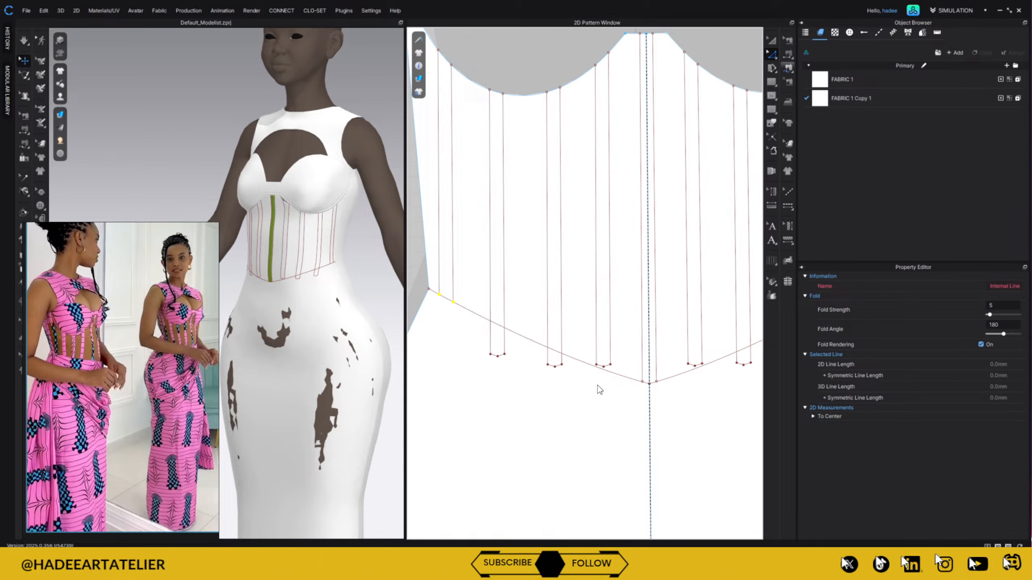
{"action": "left_click", "coordinate": [454, 304]}
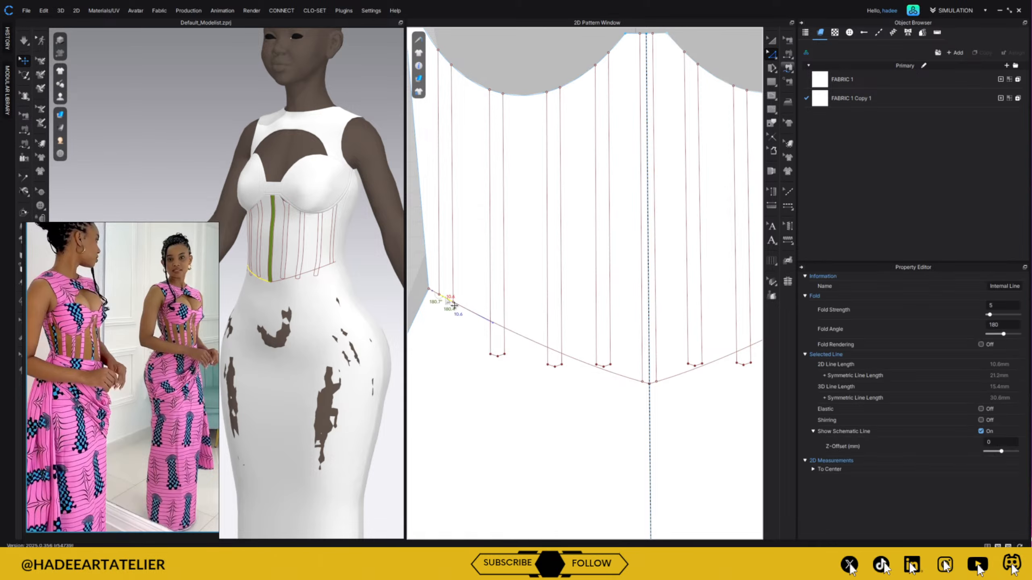
{"action": "left_click", "coordinate": [446, 337]}
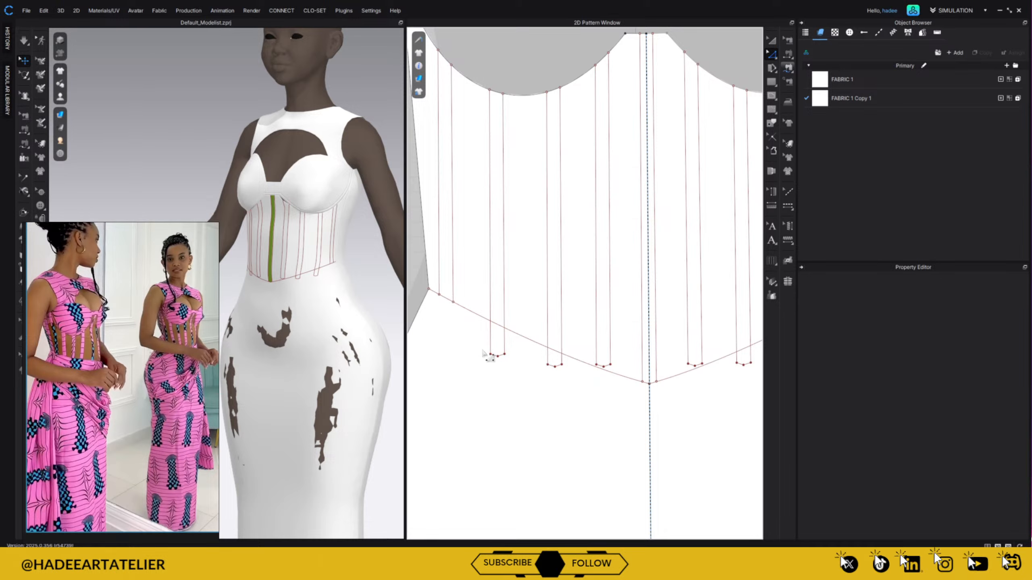
- Divide the short bottom lines from the three strips between the outermost and centre-front strips and delete them
{"action": "left_click_drag", "start_coordinate": [479, 348], "coordinate": [618, 372]}
{"action": "right_click", "coordinate": [609, 369]}
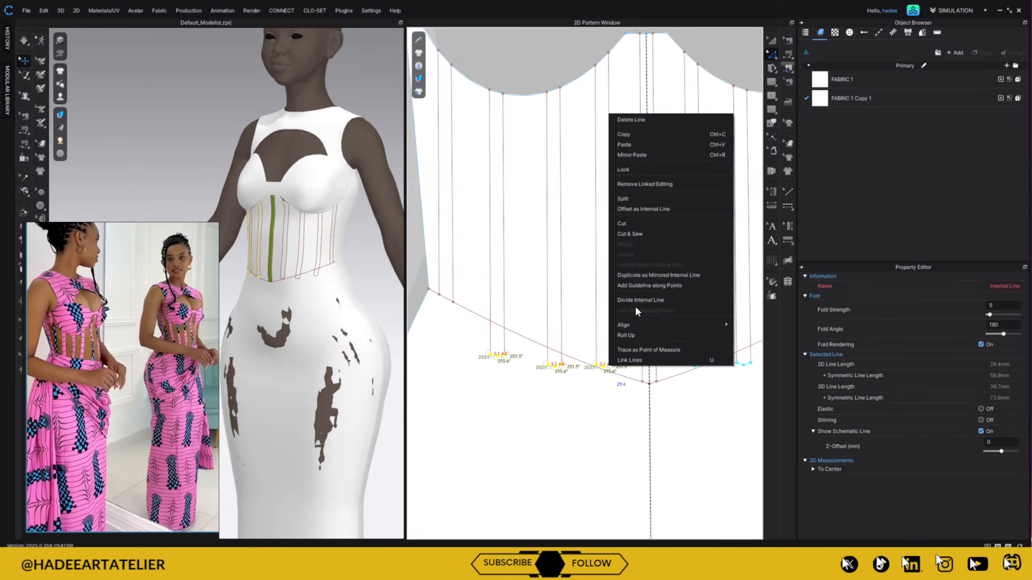
{"action": "left_click", "coordinate": [658, 300]}
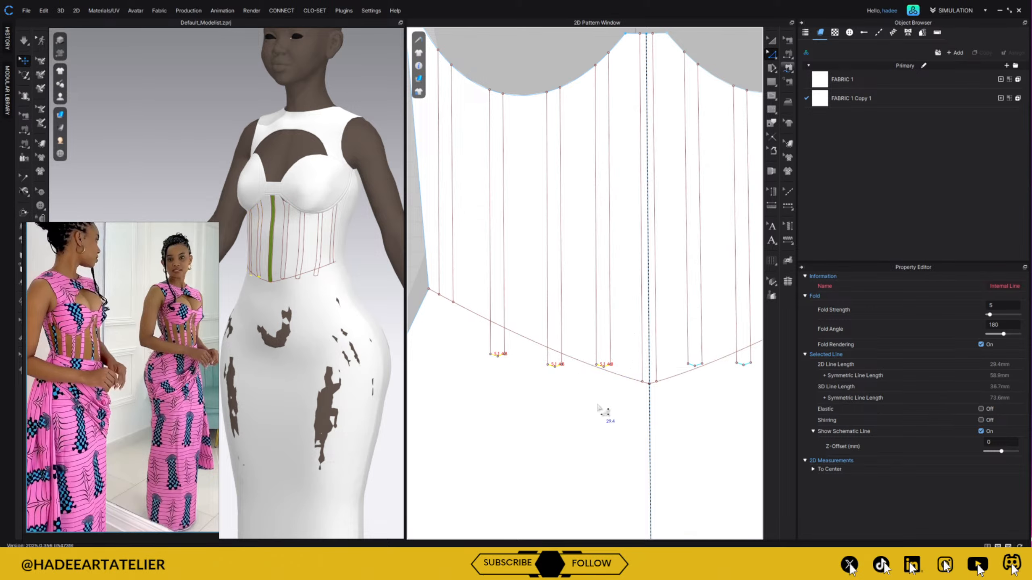
{"action": "left_click", "coordinate": [599, 407]}
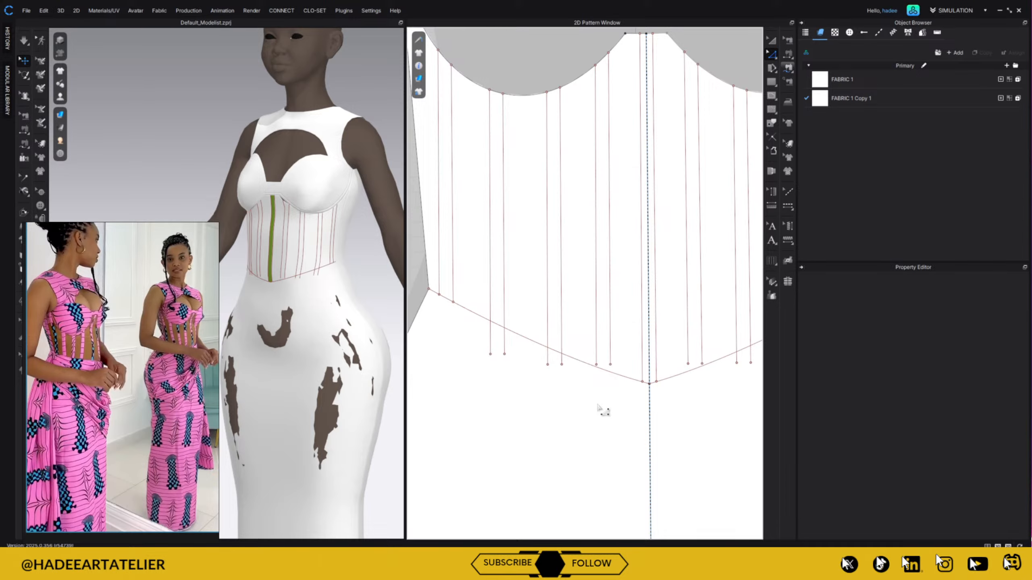
- Lower the three strips' bottom endpoints slightly together and place both endpoints of the strip nearest the centre on the waist seam
{"action": "left_click_drag", "start_coordinate": [469, 334], "coordinate": [610, 380]}
{"action": "left_click", "coordinate": [613, 388]}
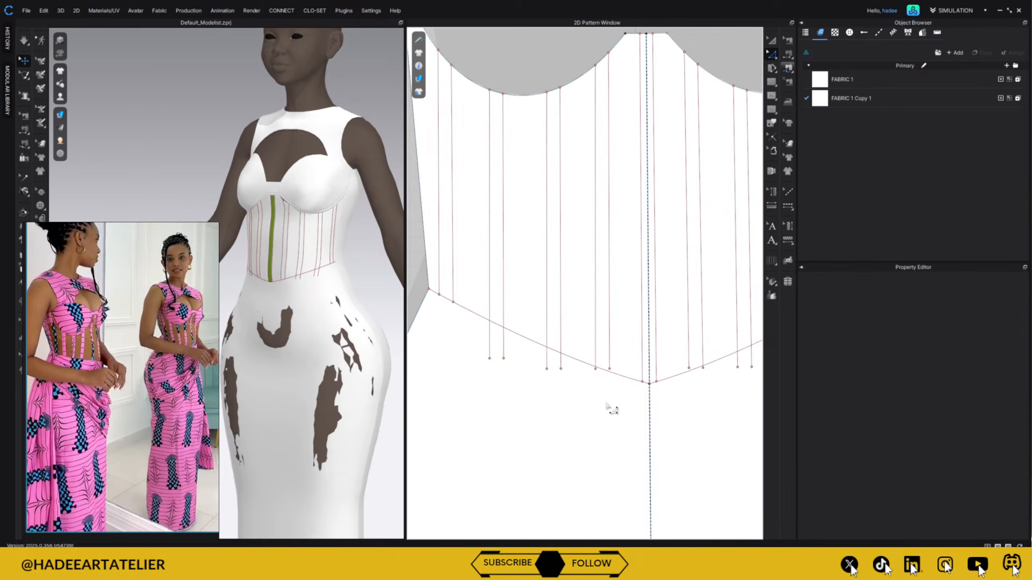
{"action": "scroll", "coordinate": [615, 385], "scroll_direction": "up", "scroll_amount": 5}
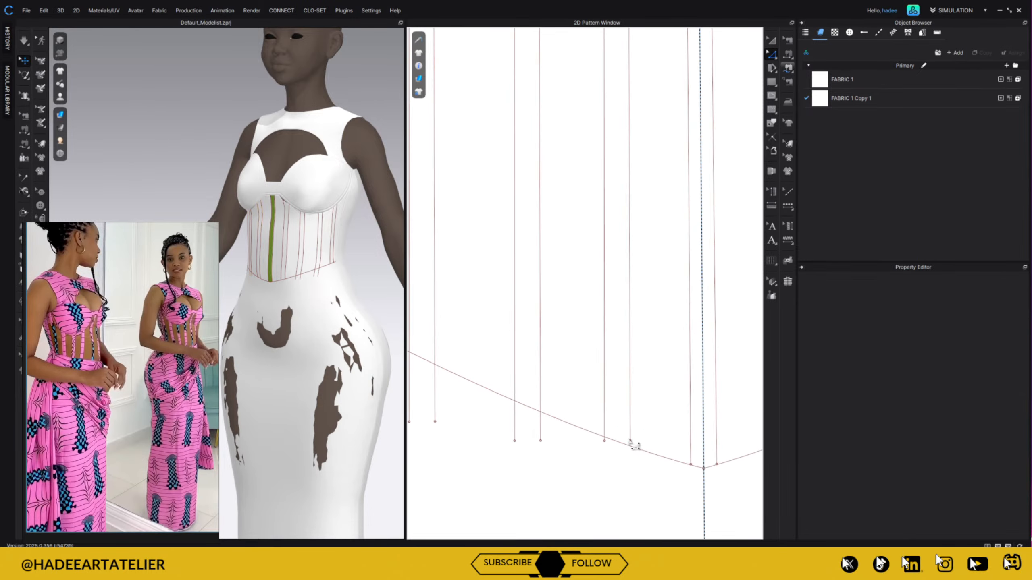
{"action": "left_click_drag", "start_coordinate": [631, 441], "coordinate": [605, 442]}
{"action": "left_click_drag", "start_coordinate": [638, 463], "coordinate": [638, 463]}
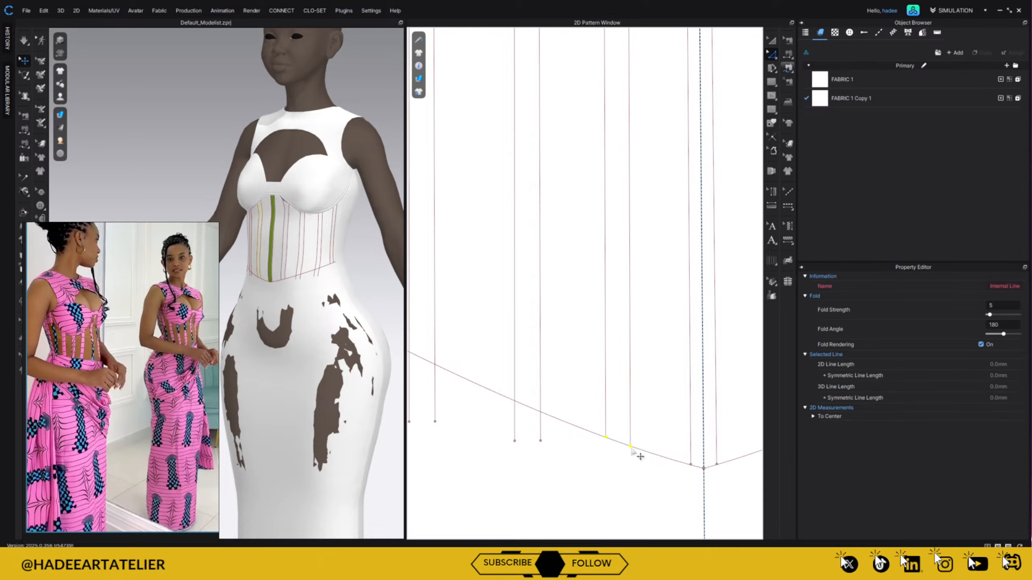
- Apply Extend/Trim & Add Point to Internal Line to the bottom endpoints of the strip nearest the centre
{"action": "right_click", "coordinate": [631, 447]}
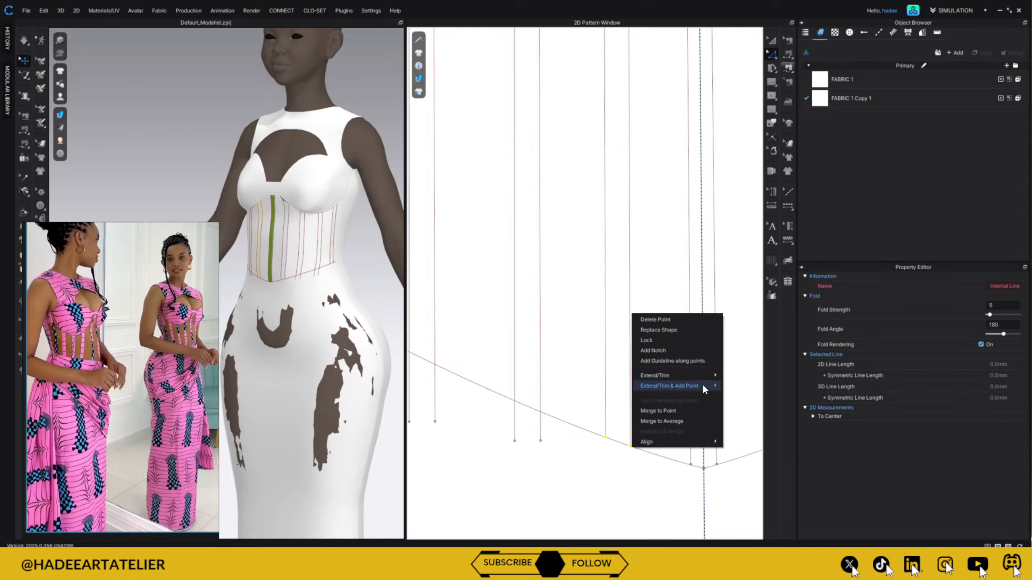
{"action": "mouse_move", "coordinate": [701, 385]}
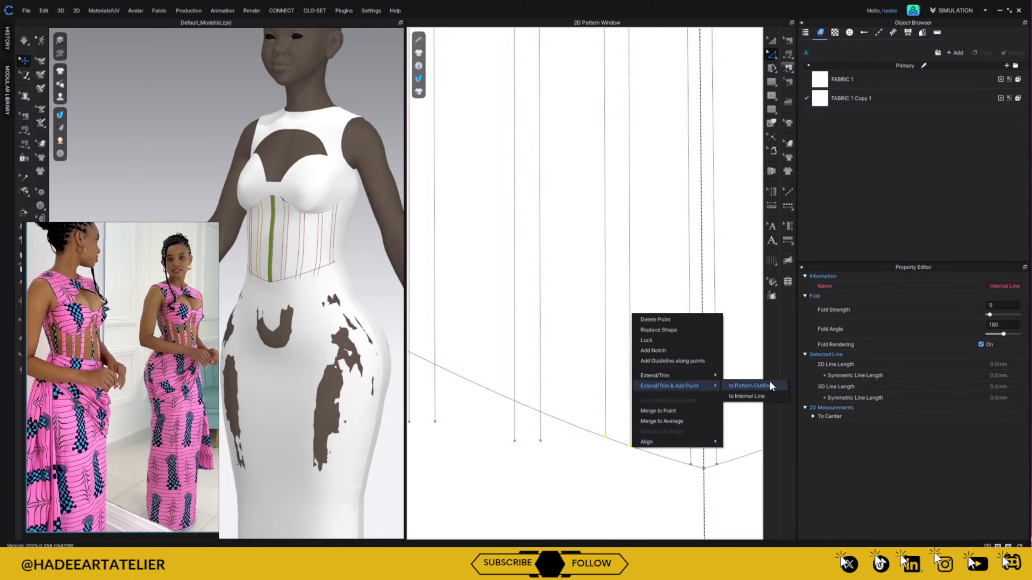
{"action": "left_click", "coordinate": [764, 394]}
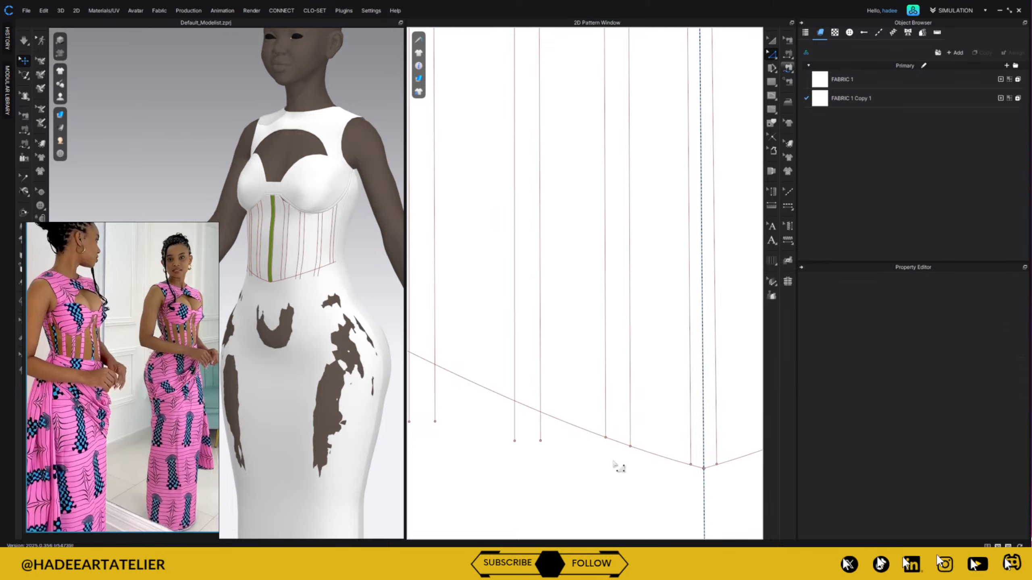
{"action": "left_click", "coordinate": [617, 442]}
{"action": "left_click", "coordinate": [623, 464]}
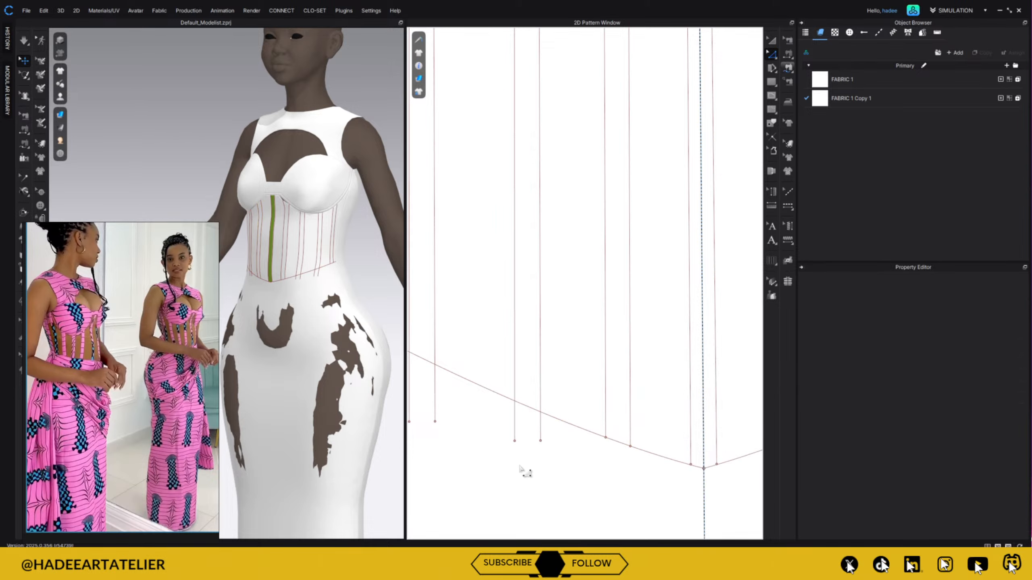
- Move the middle strip's two bottom endpoints onto the waist seam and add matching points with Extend/Trim & Add Point to Internal Line
{"action": "left_click_drag", "start_coordinate": [488, 427], "coordinate": [569, 479]}
{"action": "mouse_move", "coordinate": [540, 441]}
{"action": "left_mouse_down"}
{"action": "mouse_move", "coordinate": [544, 414]}
{"action": "mouse_move", "coordinate": [508, 398]}
{"action": "mouse_move", "coordinate": [549, 422]}
{"action": "left_mouse_up"}
{"action": "left_click", "coordinate": [522, 444]}
{"action": "left_click", "coordinate": [526, 408]}
{"action": "right_click", "coordinate": [541, 414]}
{"action": "mouse_move", "coordinate": [605, 486]}
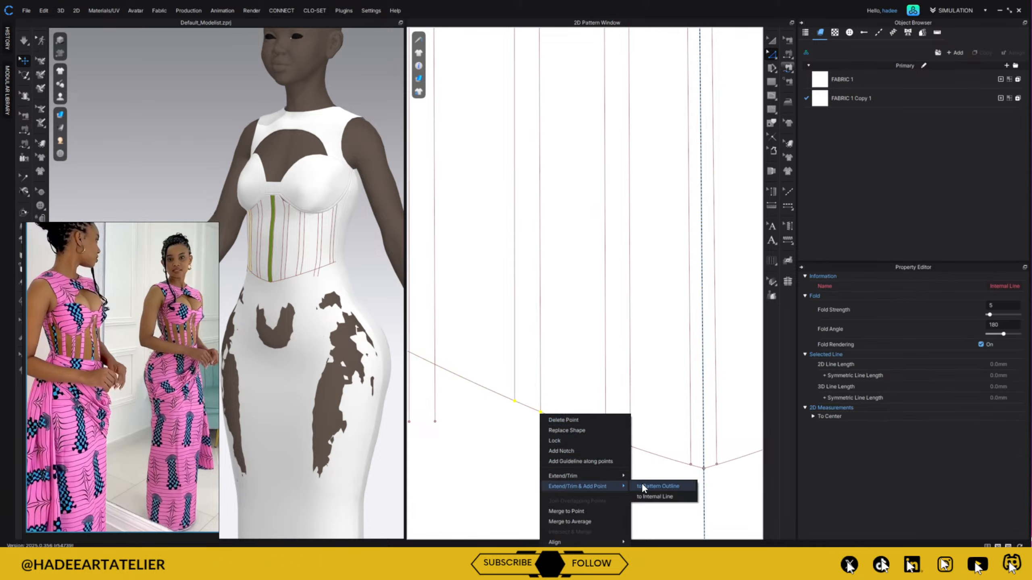
{"action": "left_click", "coordinate": [671, 497]}
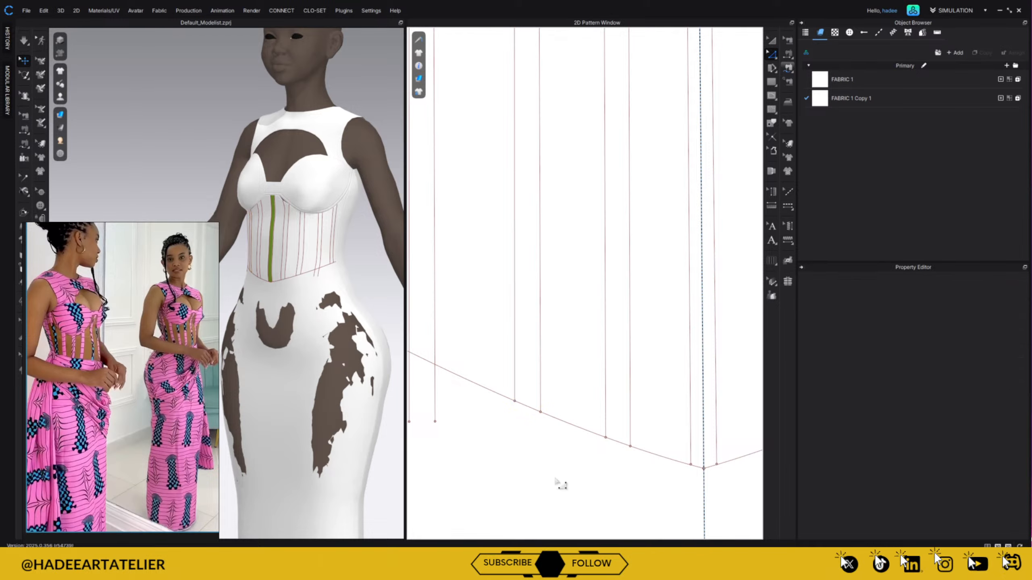
- Raise the remaining strip's bottom endpoints next to the outermost strip onto the waist seam and add points to the internal line there
{"action": "middle_click_drag", "start_coordinate": [597, 482], "coordinate": [684, 471]}
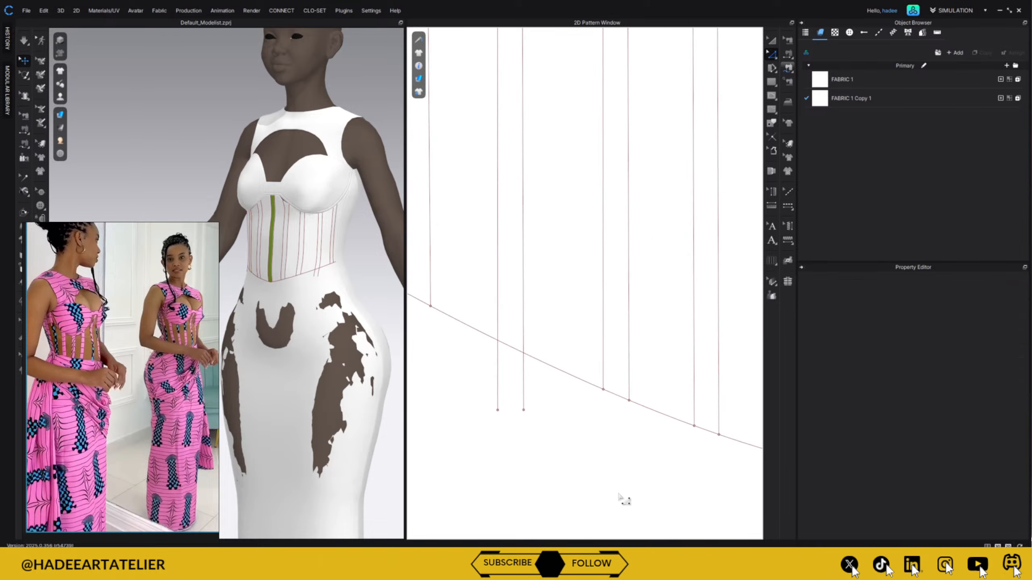
{"action": "left_click_drag", "start_coordinate": [480, 400], "coordinate": [523, 359]}
{"action": "right_click", "coordinate": [524, 356]}
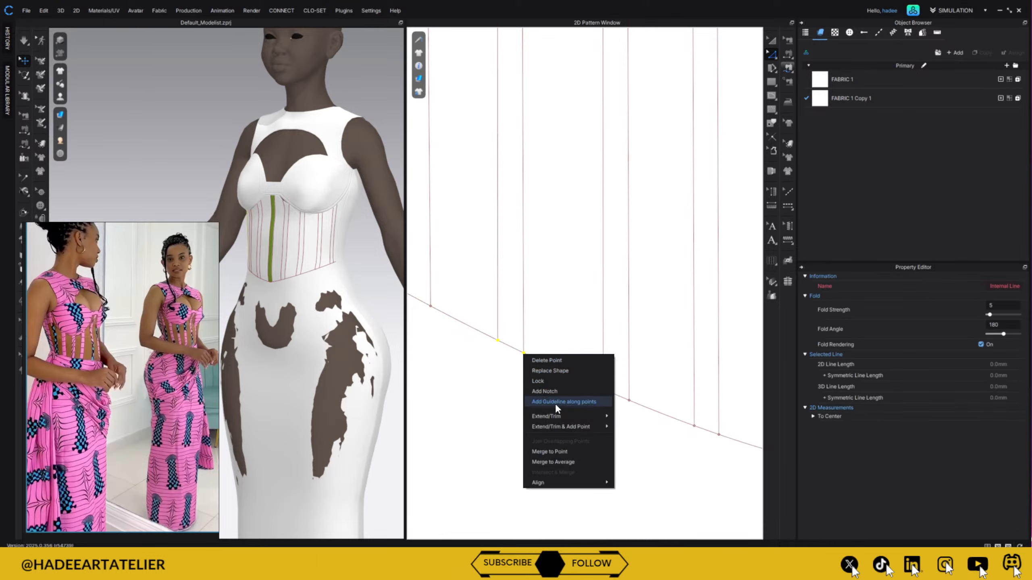
{"action": "mouse_move", "coordinate": [606, 427]}
{"action": "left_click", "coordinate": [634, 440]}
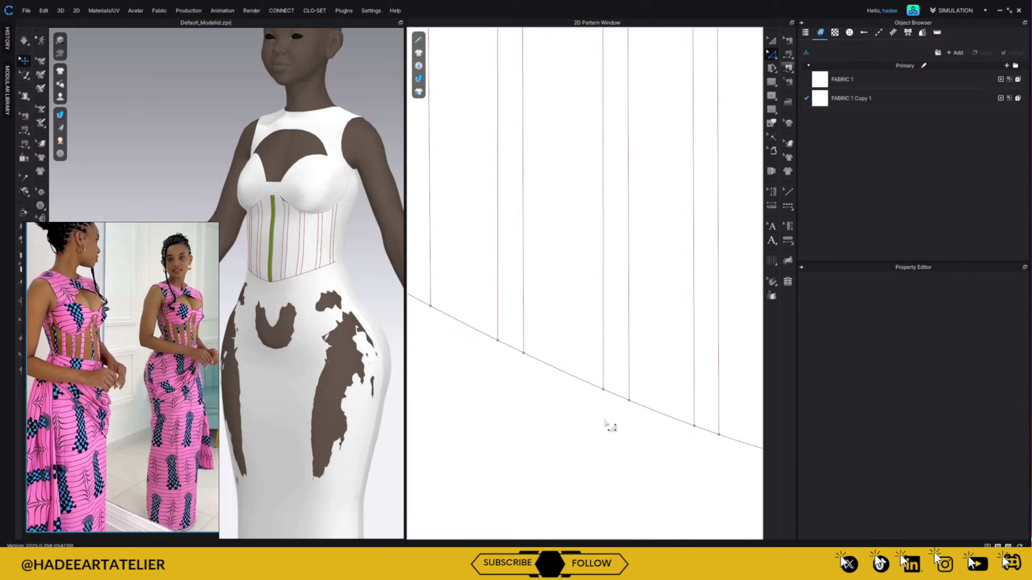
- Simulate the dress on the avatar and view the boning channel lines on the bodice from the front
{"action": "scroll", "coordinate": [597, 292], "scroll_direction": "down", "scroll_amount": 10}
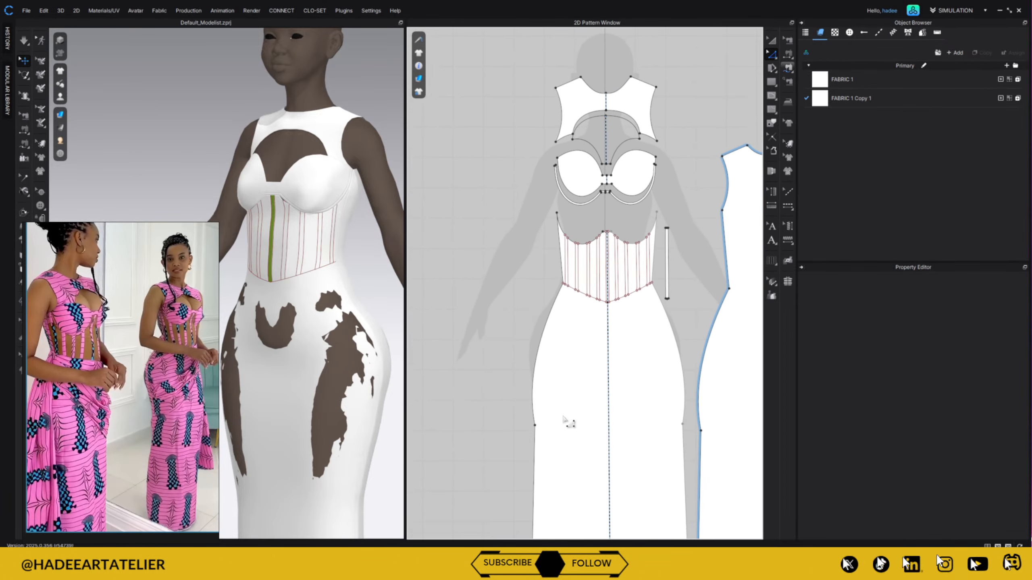
{"action": "key", "text": "space"}
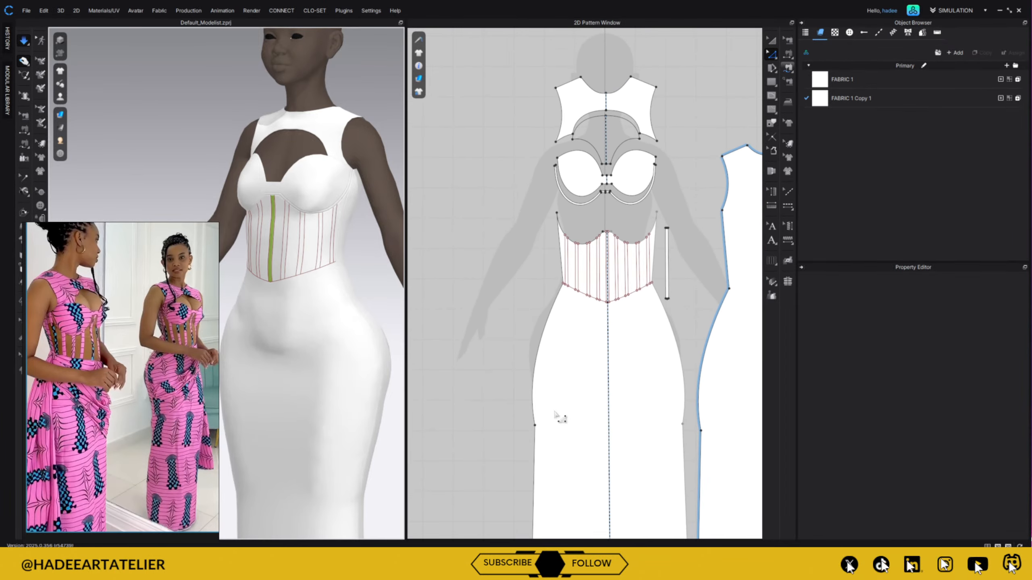
{"action": "right_click_drag", "start_coordinate": [328, 331], "coordinate": [380, 321]}
{"action": "scroll", "coordinate": [697, 250], "scroll_direction": "up", "scroll_amount": 5}
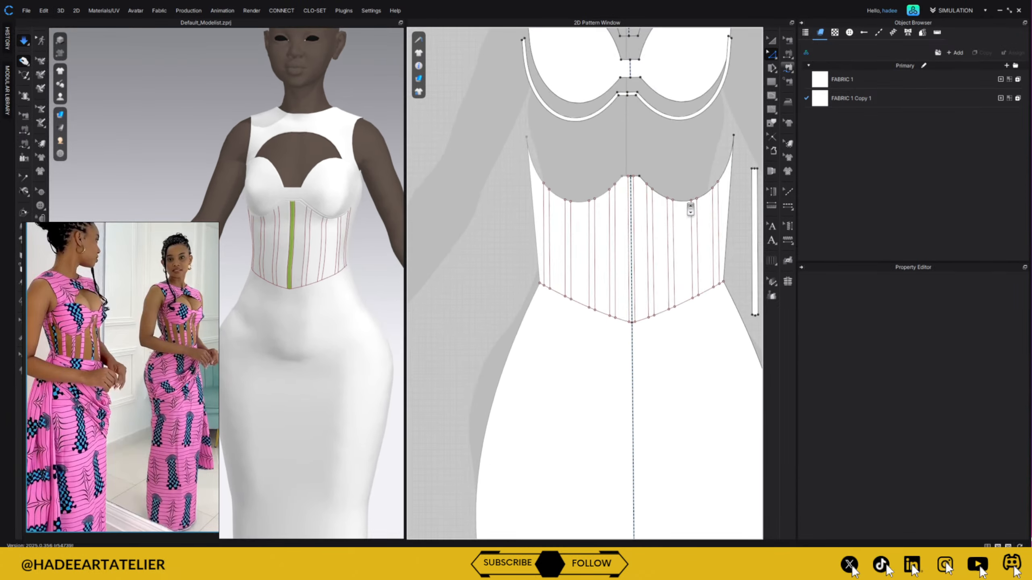
- Paste a copy of the boning strip pattern beside the bodice on the opposite side from the original, accepting the seamline notice
{"action": "right_click_drag", "start_coordinate": [664, 306], "coordinate": [546, 321]}
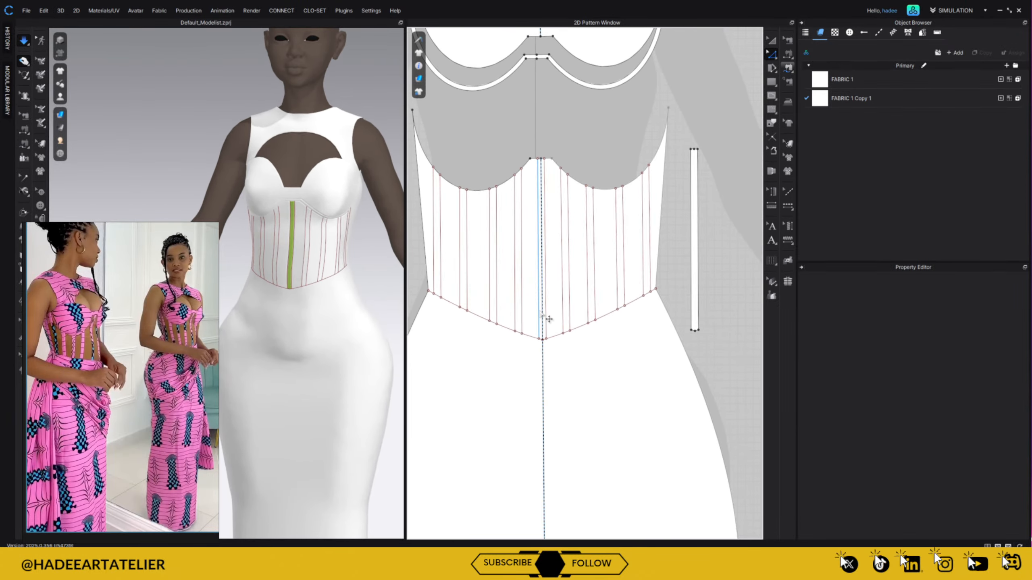
{"action": "left_click", "coordinate": [694, 186]}
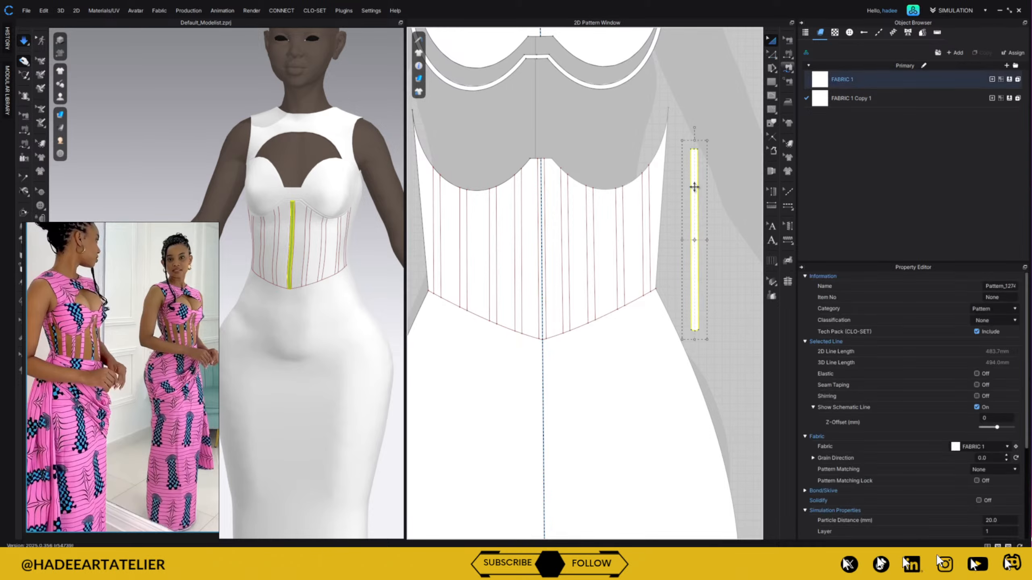
{"action": "key", "text": "ctrl+v"}
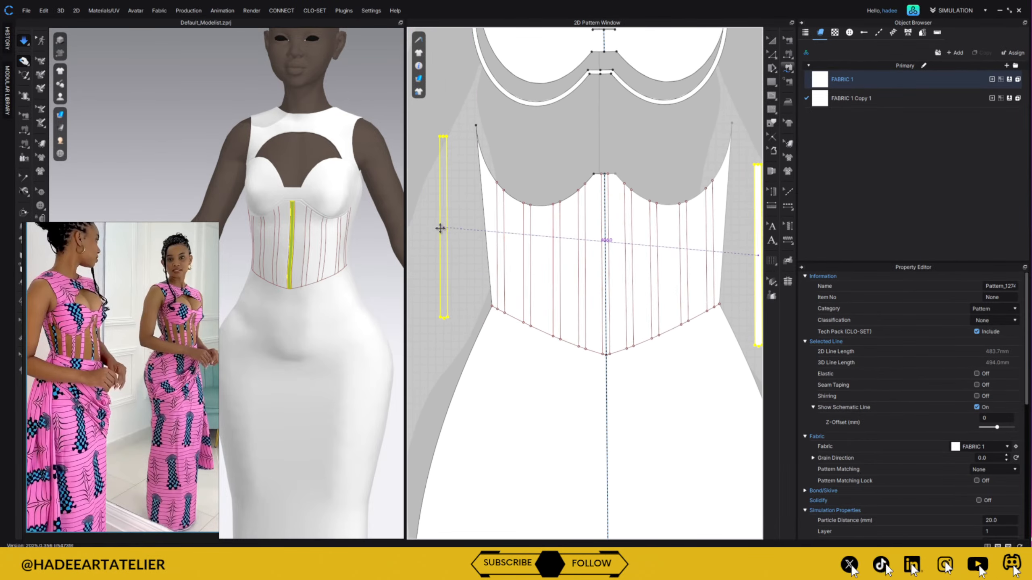
{"action": "left_click", "coordinate": [435, 323]}
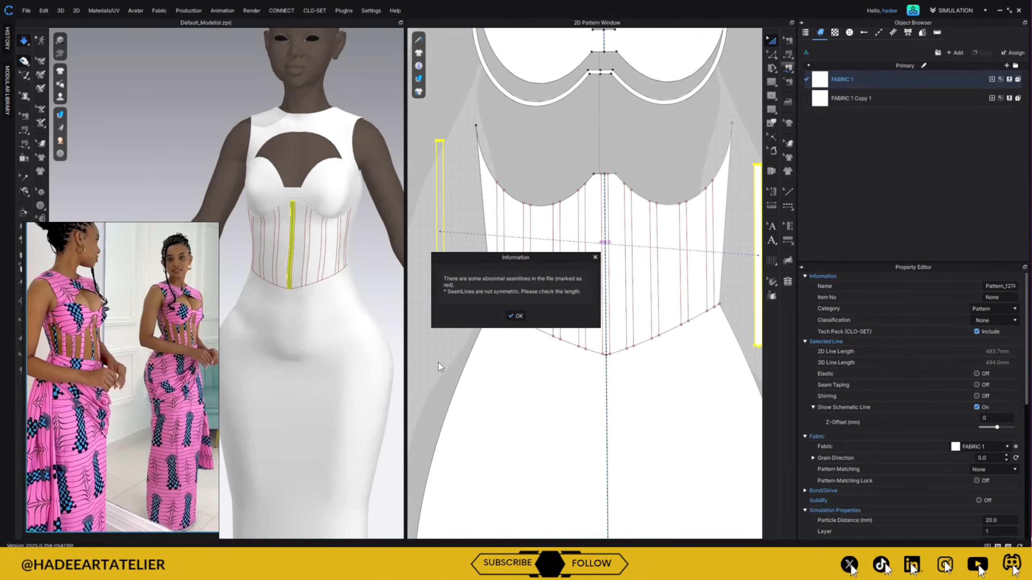
{"action": "left_click", "coordinate": [521, 318]}
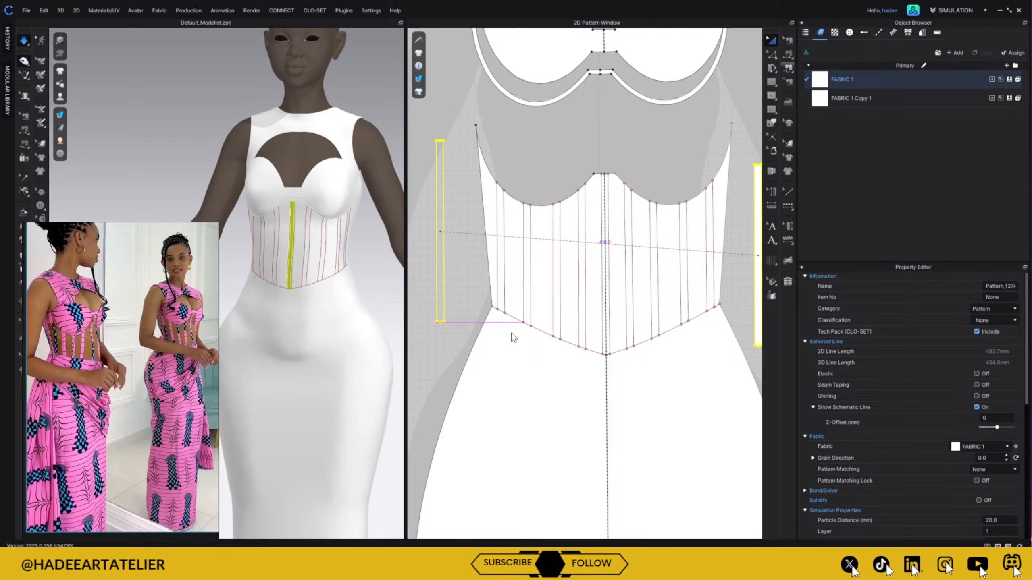
- Delete the extra middle points from the copied strip's bottom and top edges
{"action": "left_click", "coordinate": [772, 54]}
{"action": "left_click", "coordinate": [443, 327]}
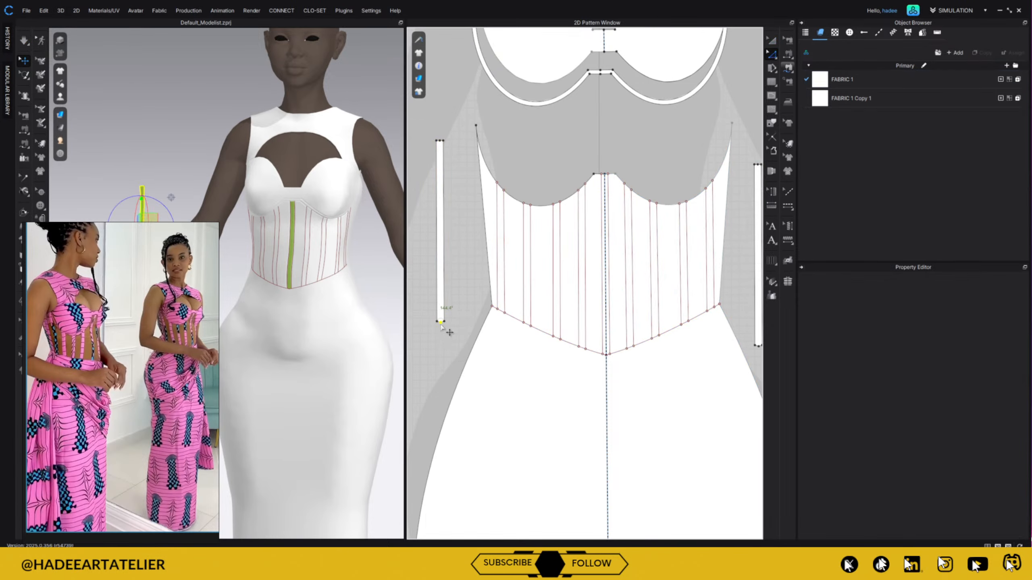
{"action": "left_click", "coordinate": [443, 349]}
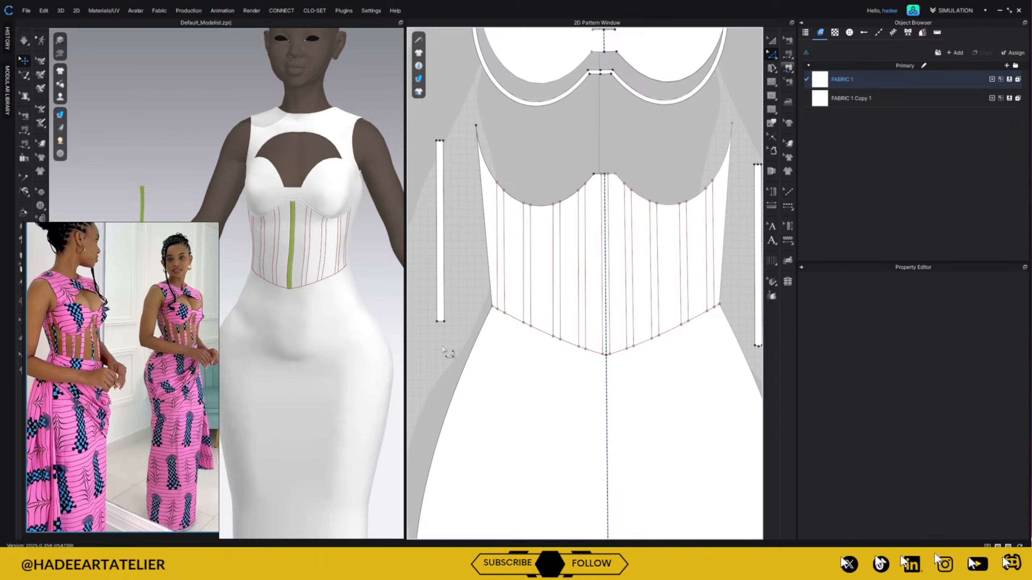
{"action": "left_click", "coordinate": [440, 141]}
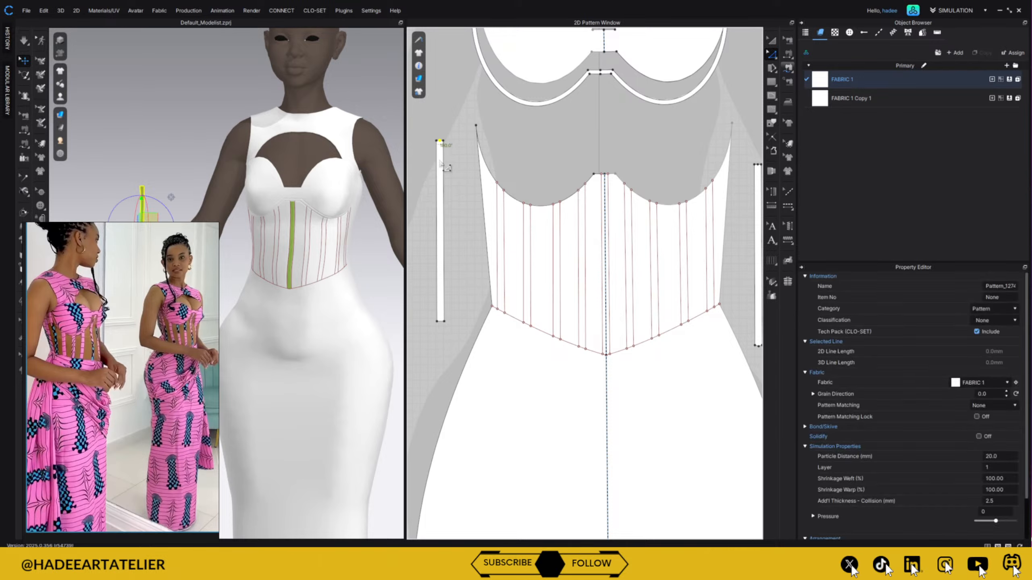
- Sew the copied strip's top edge to the bust curve and its bottom edge to the waist seam at the bodice's outermost channel
{"action": "left_click", "coordinate": [789, 41]}
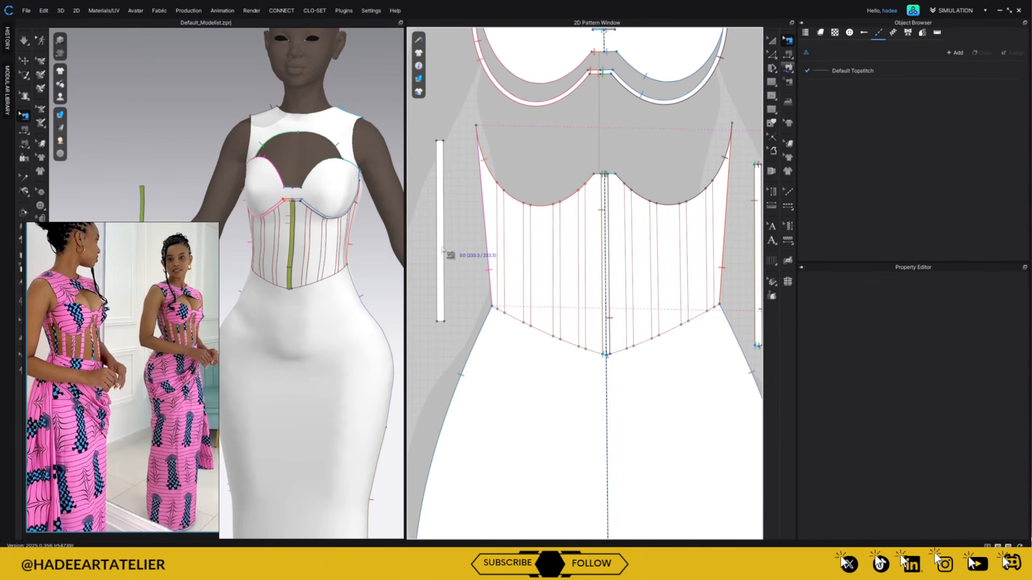
{"action": "left_click", "coordinate": [788, 53]}
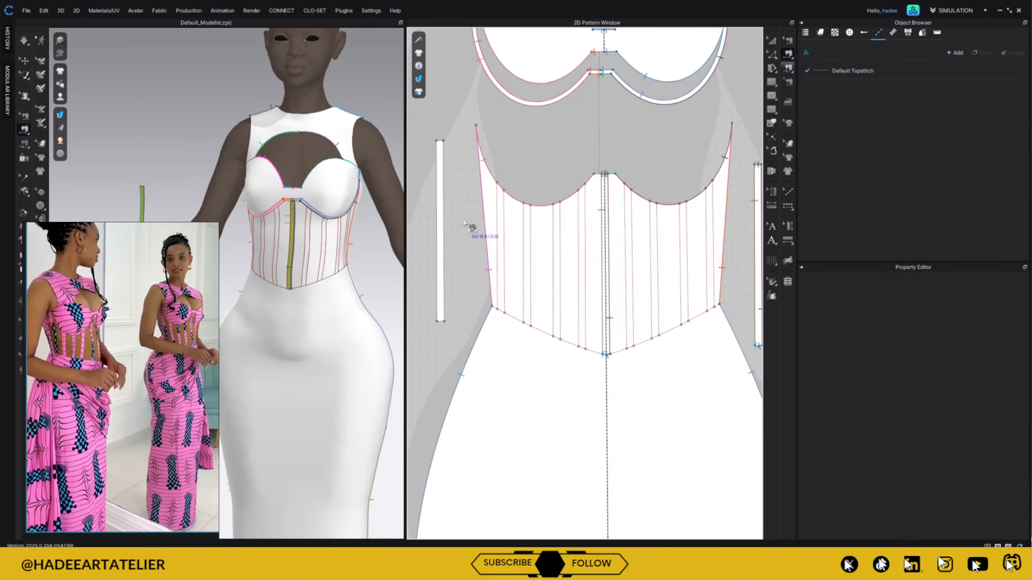
{"action": "left_click", "coordinate": [788, 68]}
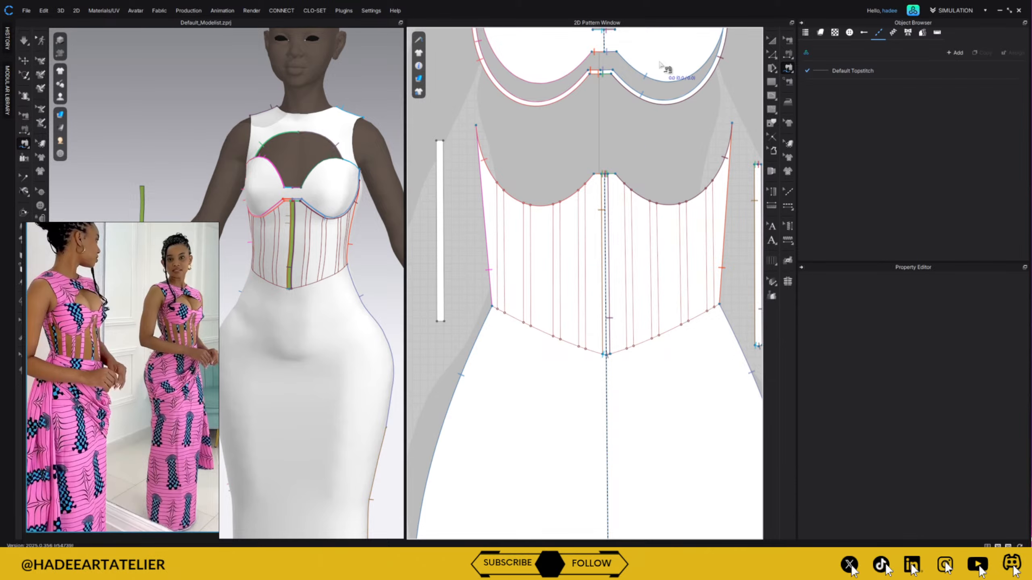
{"action": "left_click", "coordinate": [788, 53]}
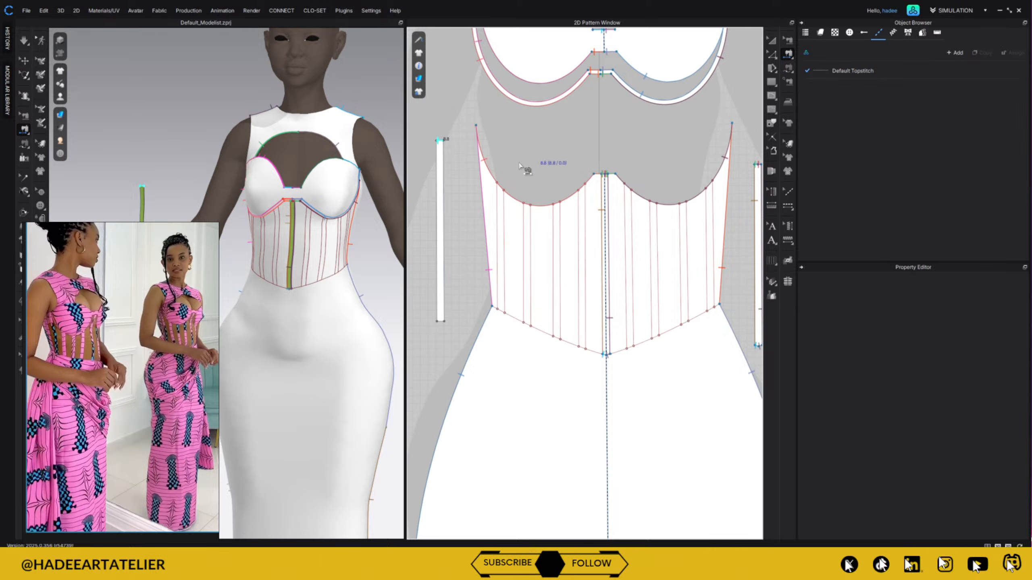
{"action": "left_click", "coordinate": [506, 191]}
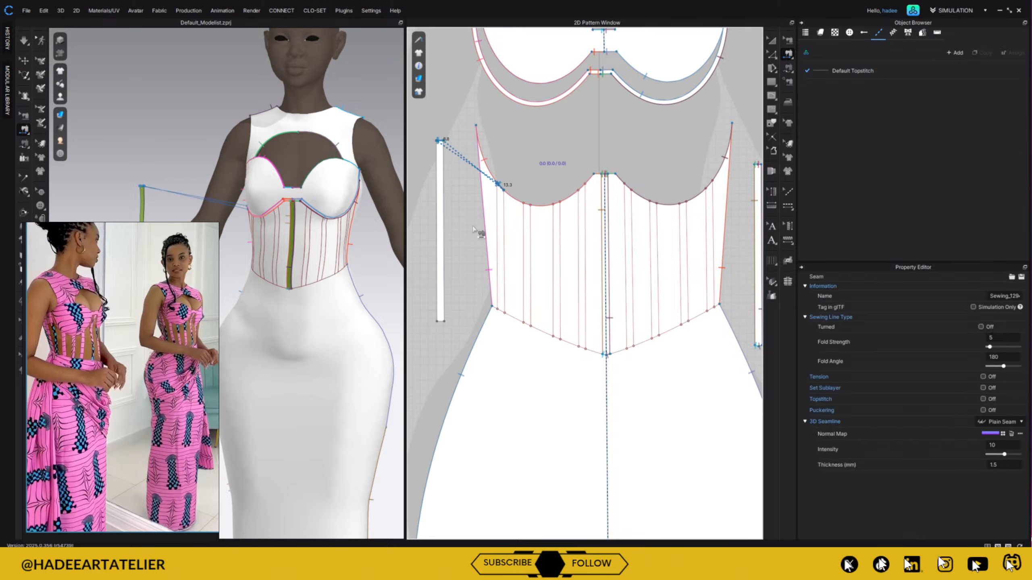
{"action": "left_click", "coordinate": [443, 323]}
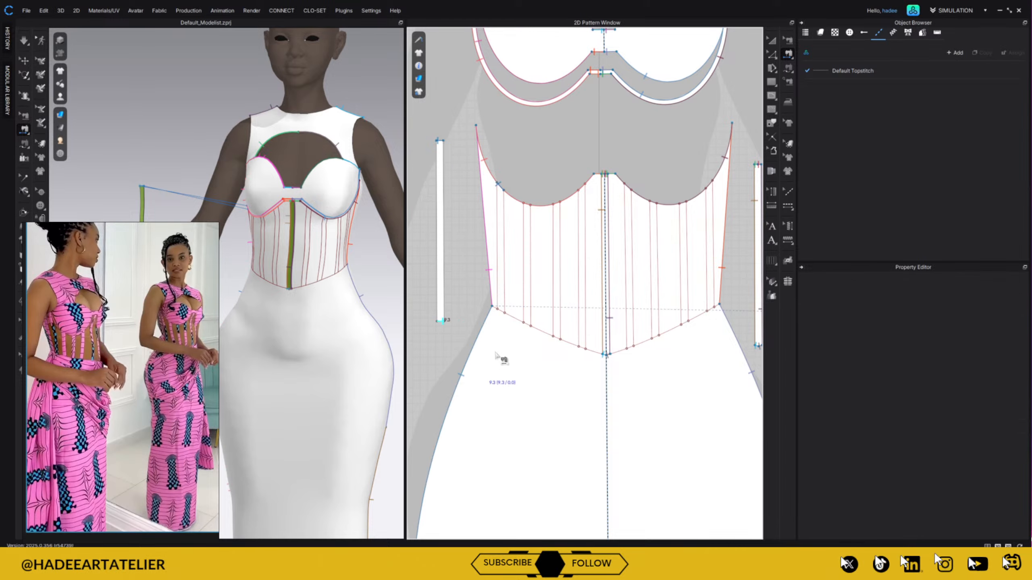
{"action": "left_click", "coordinate": [504, 312]}
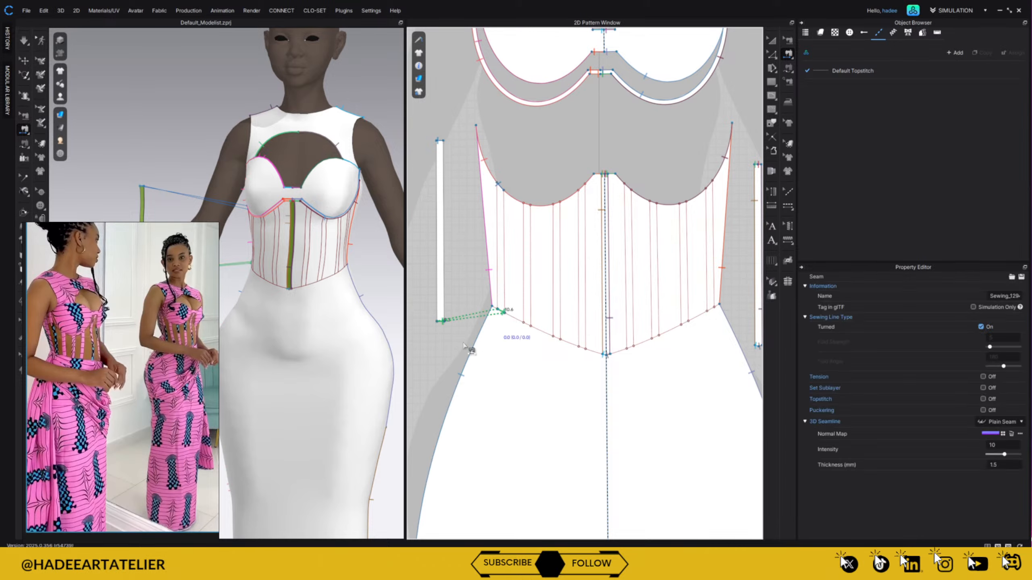
- Sew the copied strip's two long edges to the matching lines of the bodice's outermost channel
{"action": "left_click", "coordinate": [444, 246]}
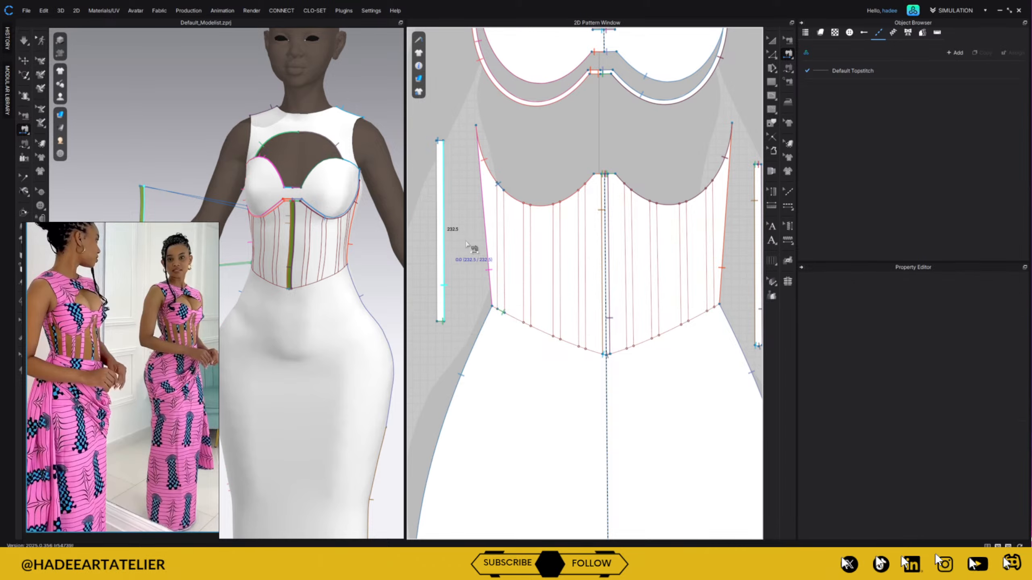
{"action": "left_click", "coordinate": [508, 289]}
{"action": "left_click", "coordinate": [437, 240]}
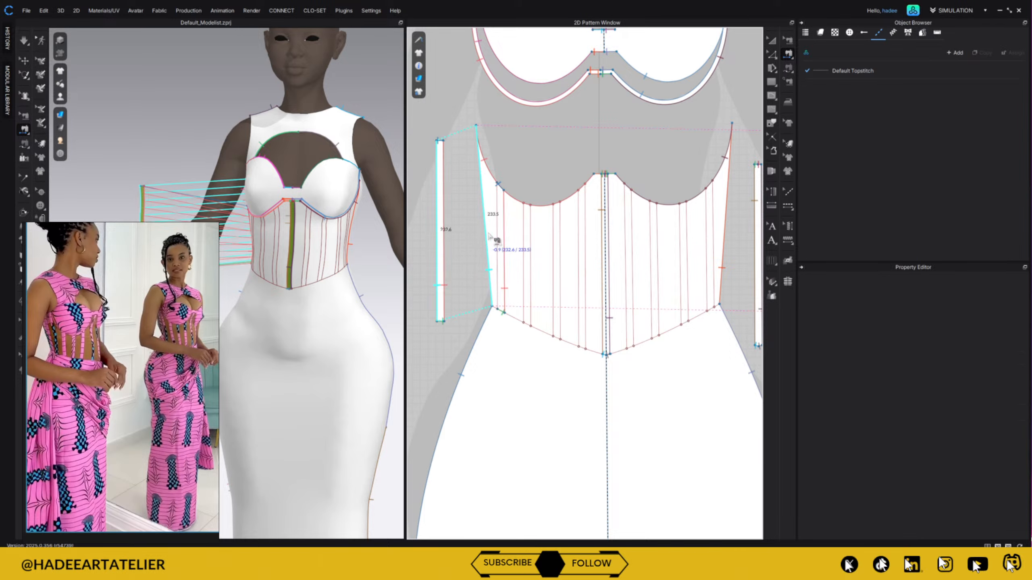
{"action": "left_click", "coordinate": [498, 287]}
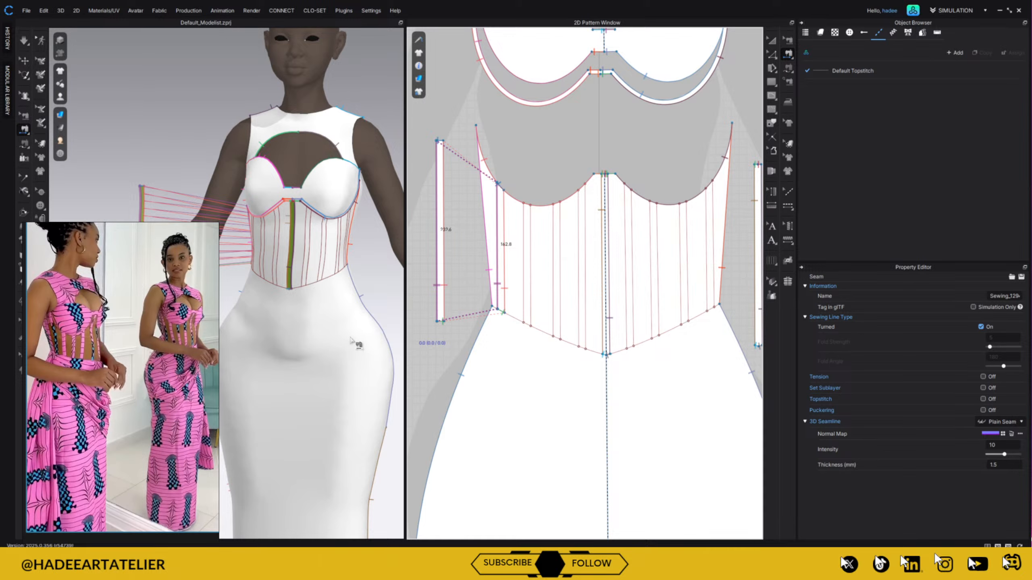
- Simulate the dress so the sewn strip settles onto the bodice, and view it from a three-quarter angle
{"action": "right_click_drag", "start_coordinate": [369, 363], "coordinate": [384, 346]}
{"action": "key", "text": "space"}
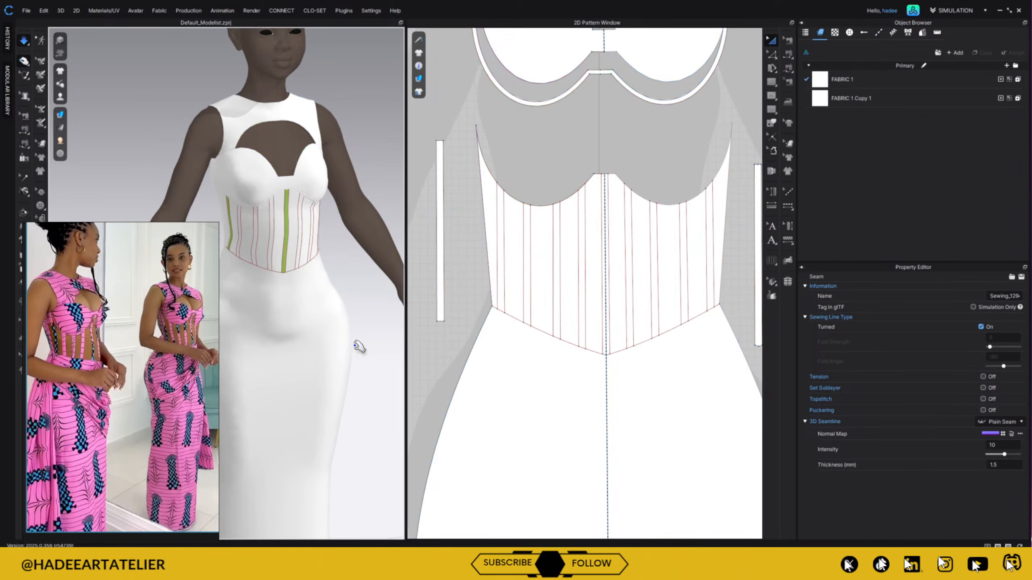
{"action": "left_click", "coordinate": [381, 348]}
{"action": "key", "text": "space"}
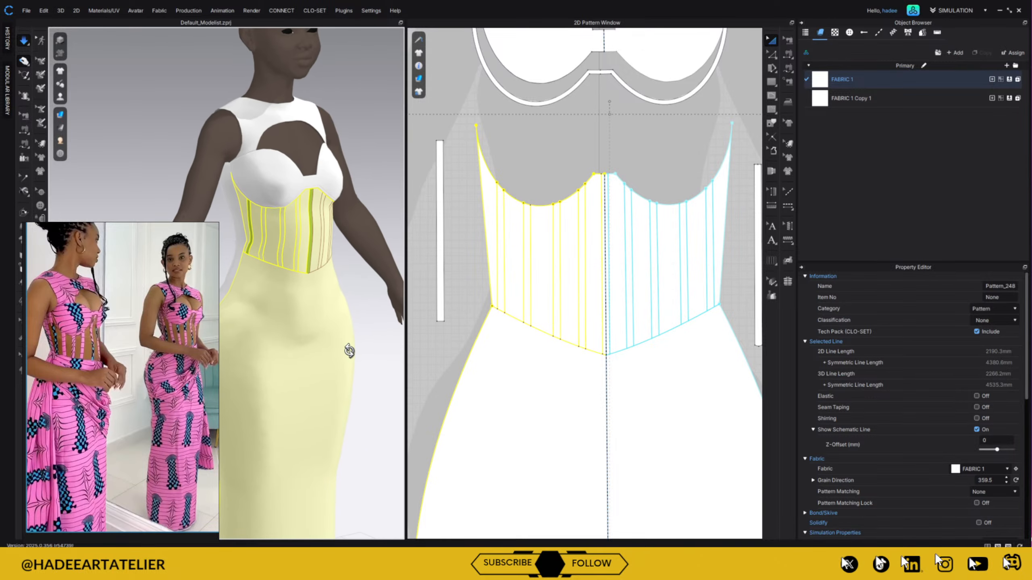
{"action": "key", "text": "t"}
- Set the copied strip's inner long edge to 157.9 mm with direction Both, matching the channel line it is sewn to
{"action": "left_click", "coordinate": [772, 54]}
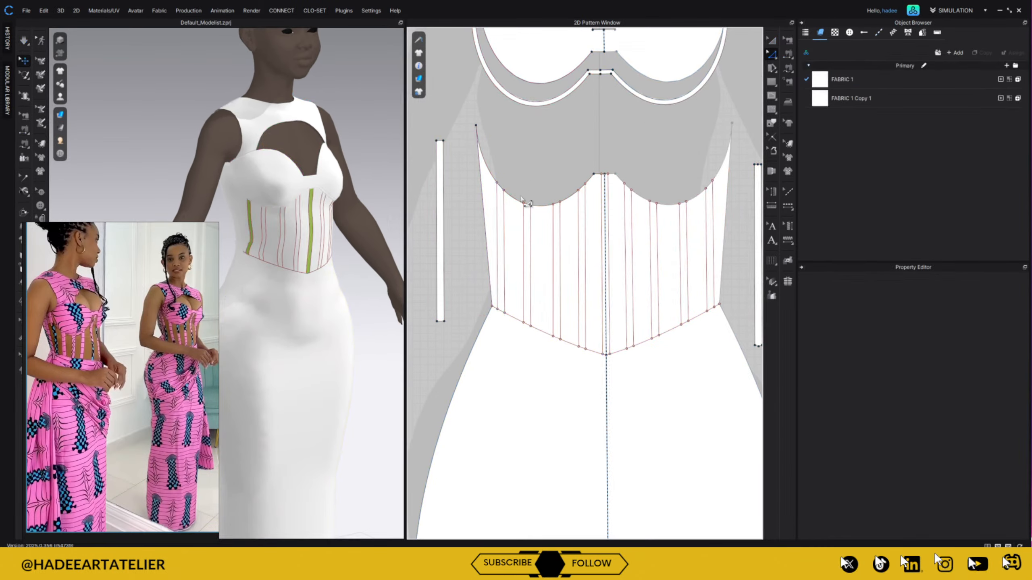
{"action": "left_click", "coordinate": [506, 241]}
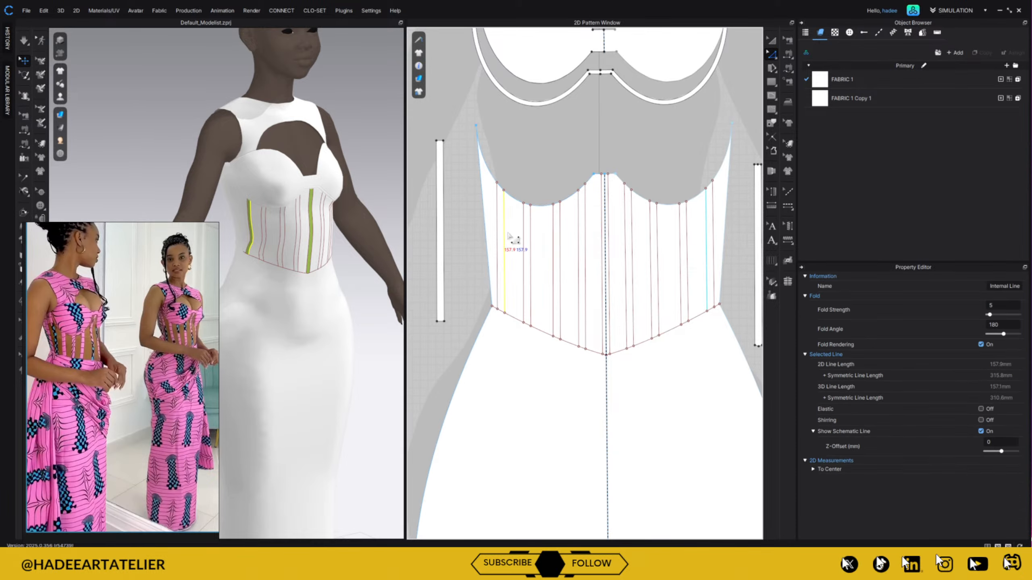
{"action": "left_click", "coordinate": [450, 240]}
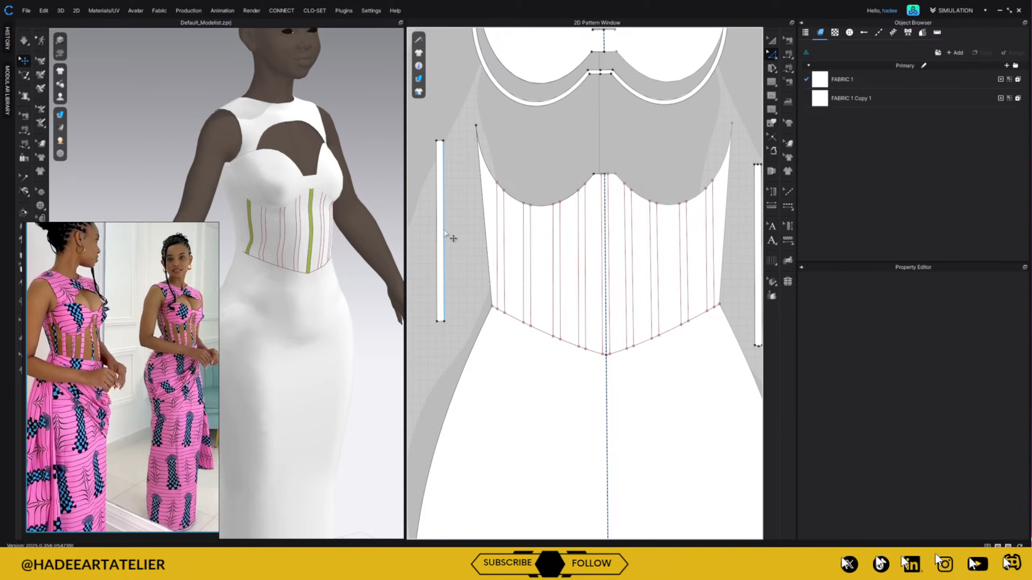
{"action": "left_click", "coordinate": [444, 233]}
{"action": "right_click", "coordinate": [444, 234]}
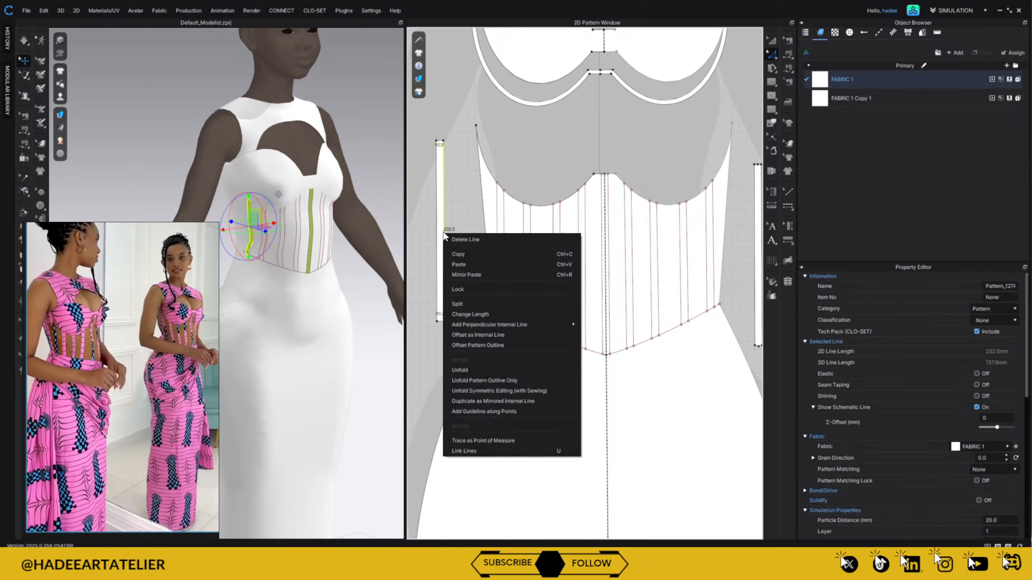
{"action": "left_click", "coordinate": [503, 315]}
{"action": "type", "text": "1"}
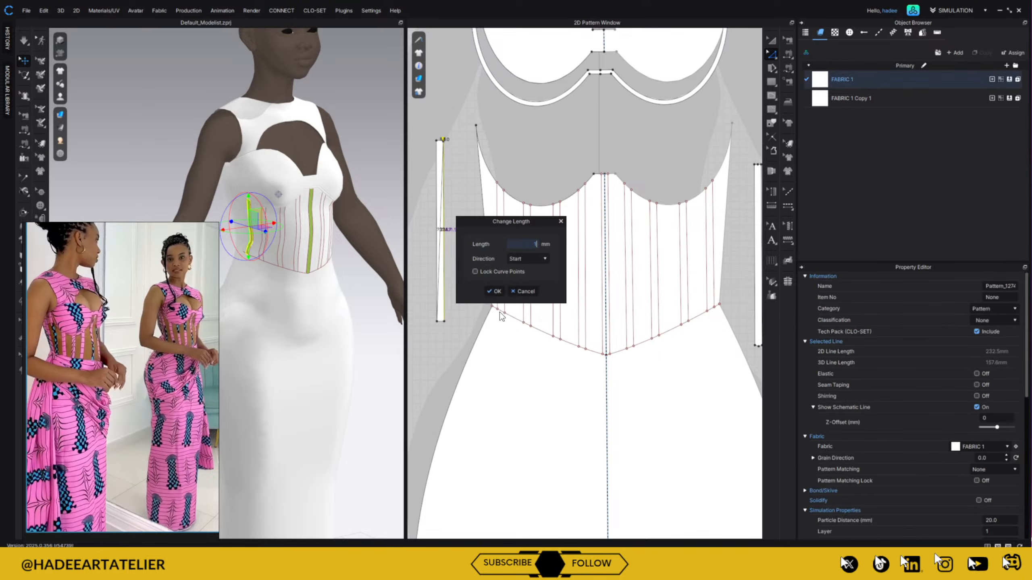
{"action": "type", "text": "57"}
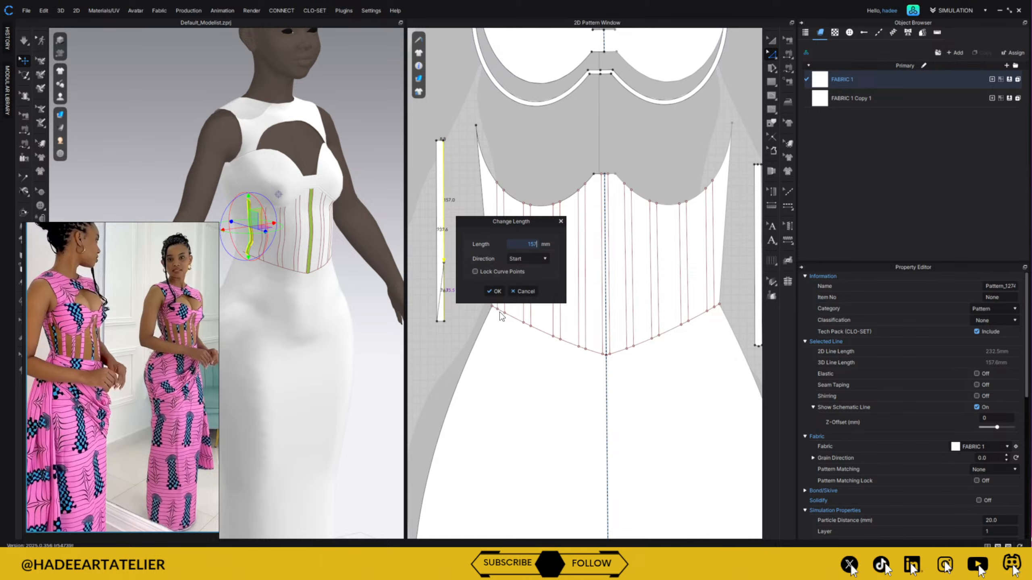
{"action": "type", "text": ".9"}
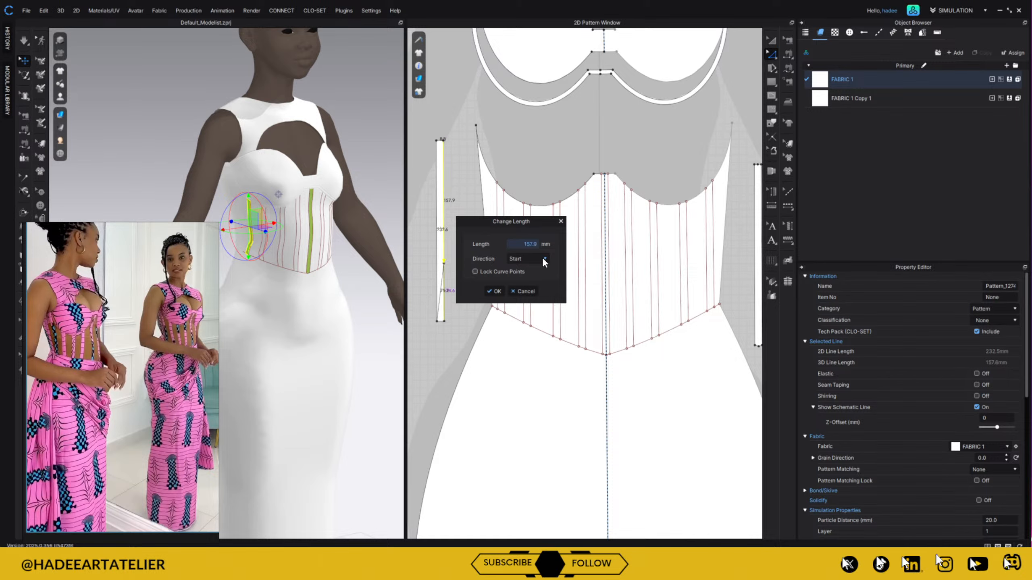
{"action": "left_click", "coordinate": [534, 275]}
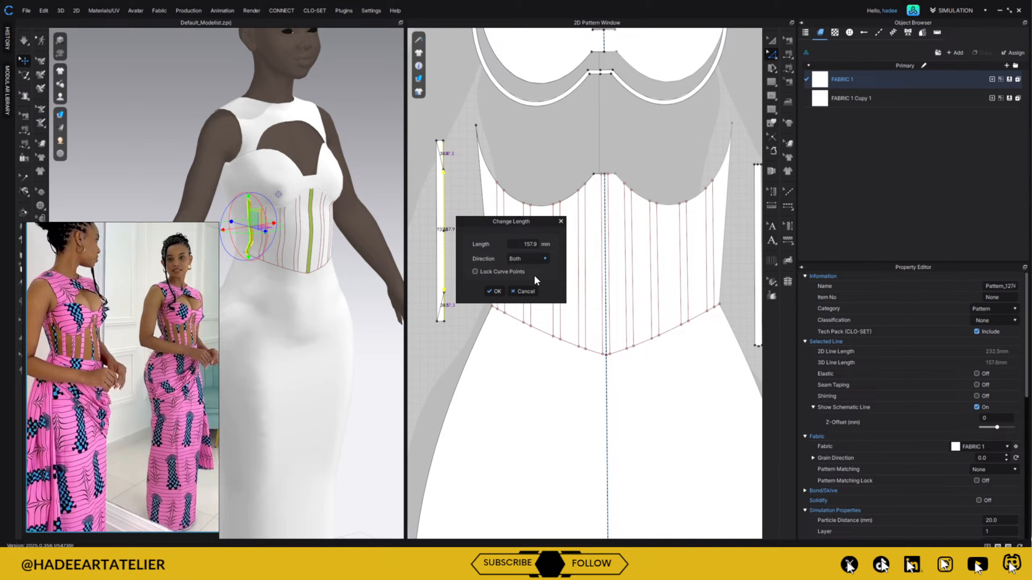
{"action": "left_click", "coordinate": [495, 291]}
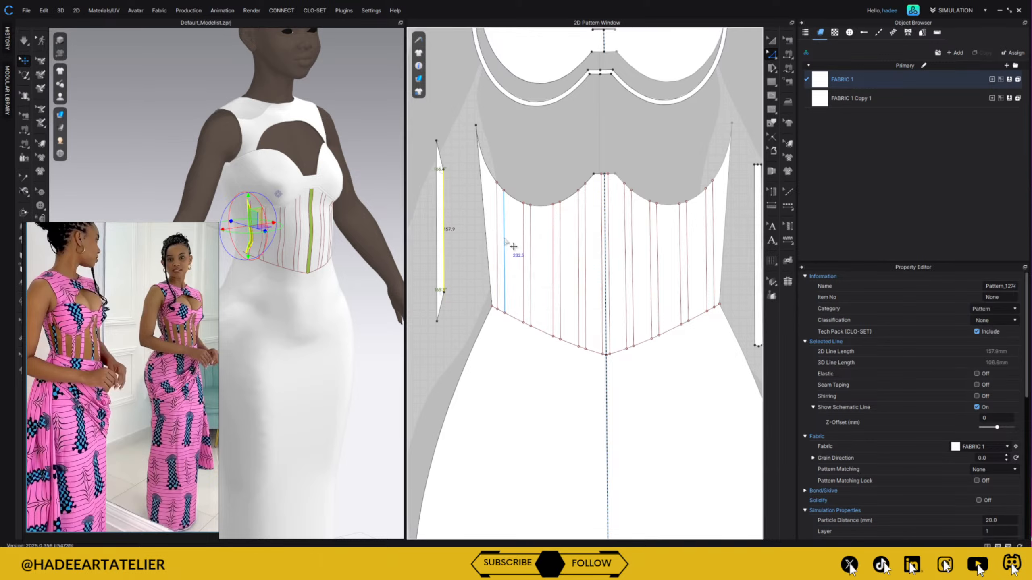
- Set the copied strip's outer long edge to 162.8 mm with direction Both, matching the channel line it is sewn to
{"action": "left_click", "coordinate": [787, 40]}
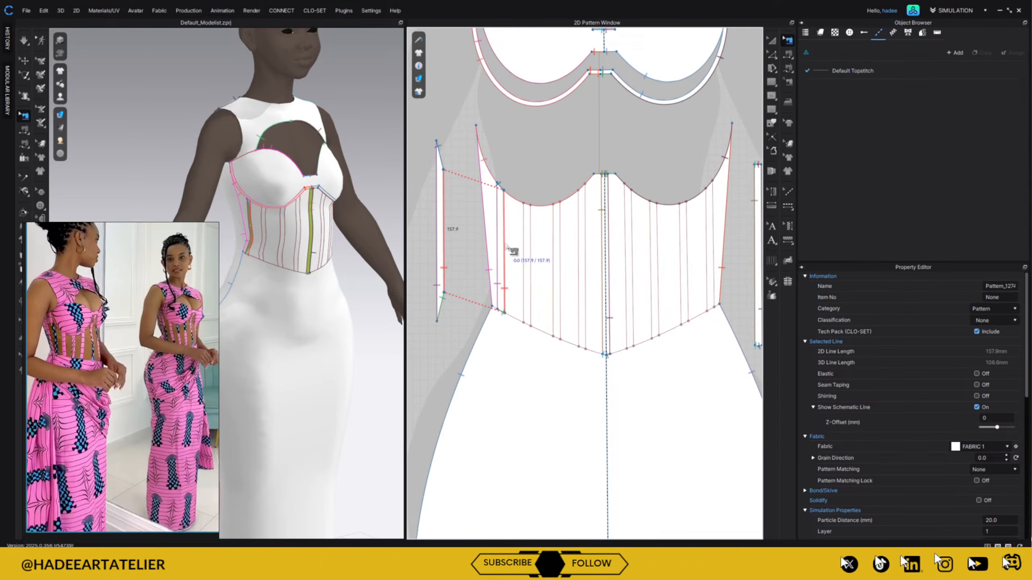
{"action": "left_click", "coordinate": [504, 244]}
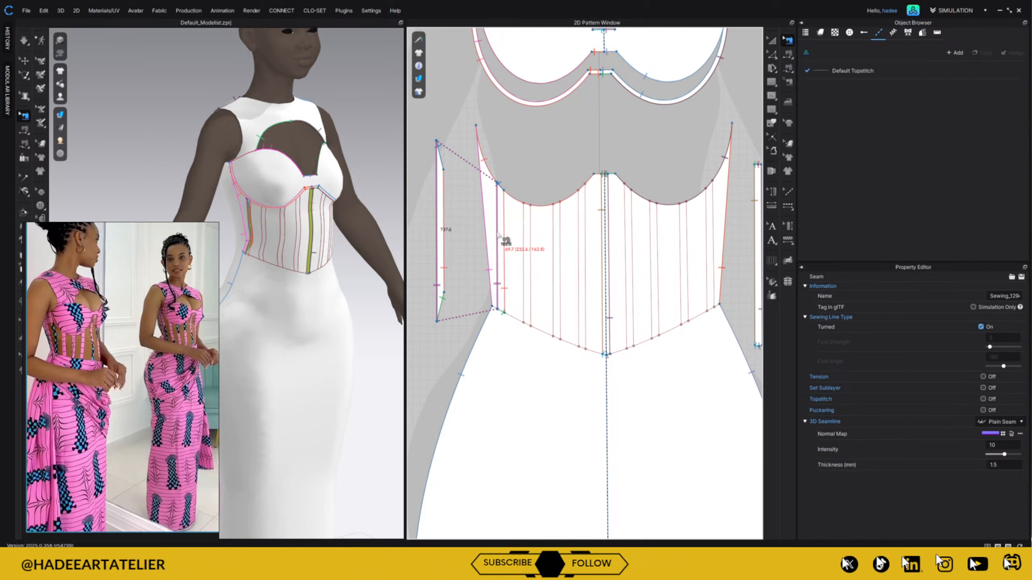
{"action": "left_click", "coordinate": [772, 54]}
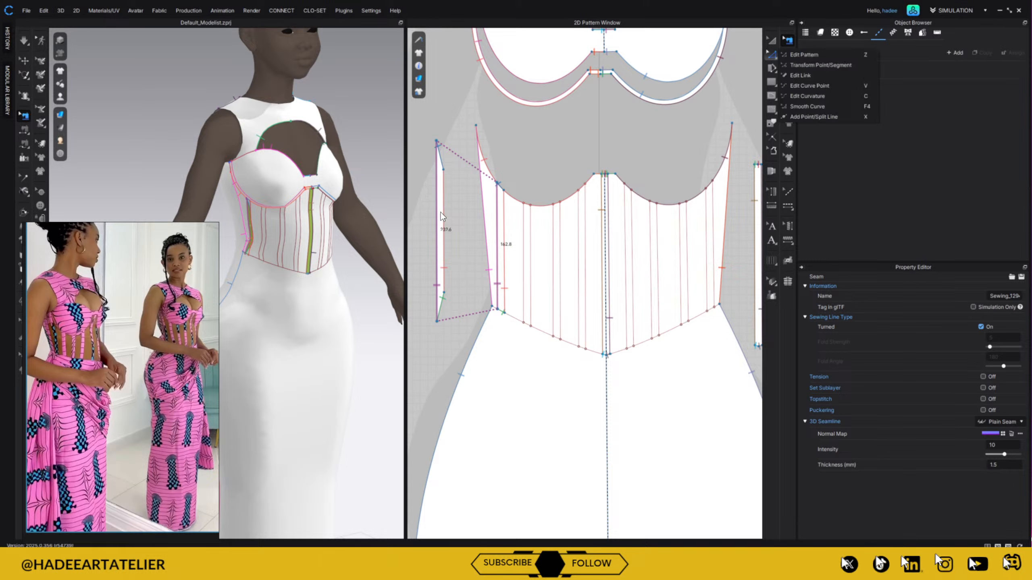
{"action": "left_click", "coordinate": [797, 54]}
{"action": "left_click", "coordinate": [437, 220]}
{"action": "right_click", "coordinate": [436, 220]}
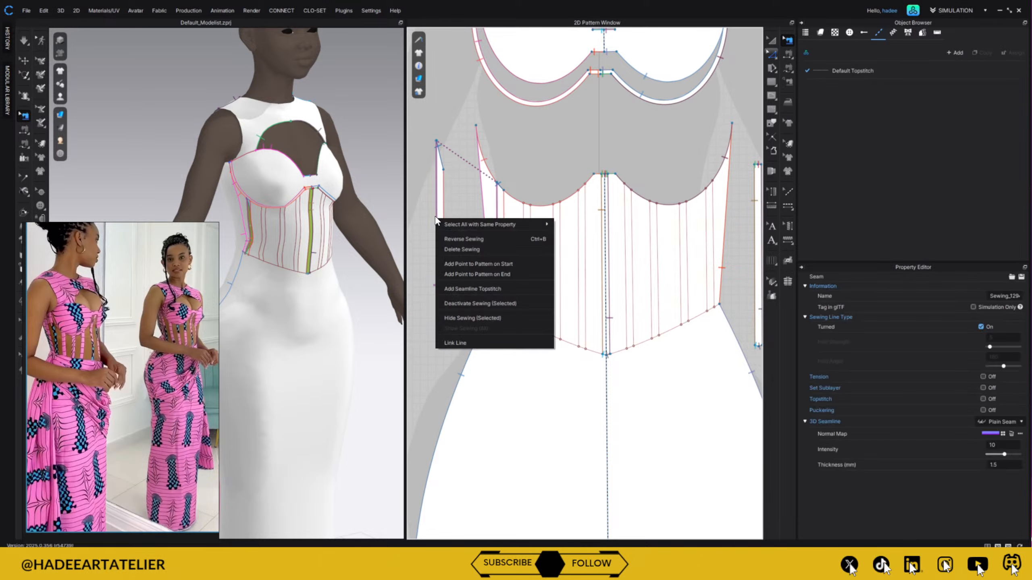
{"action": "left_click", "coordinate": [770, 54]}
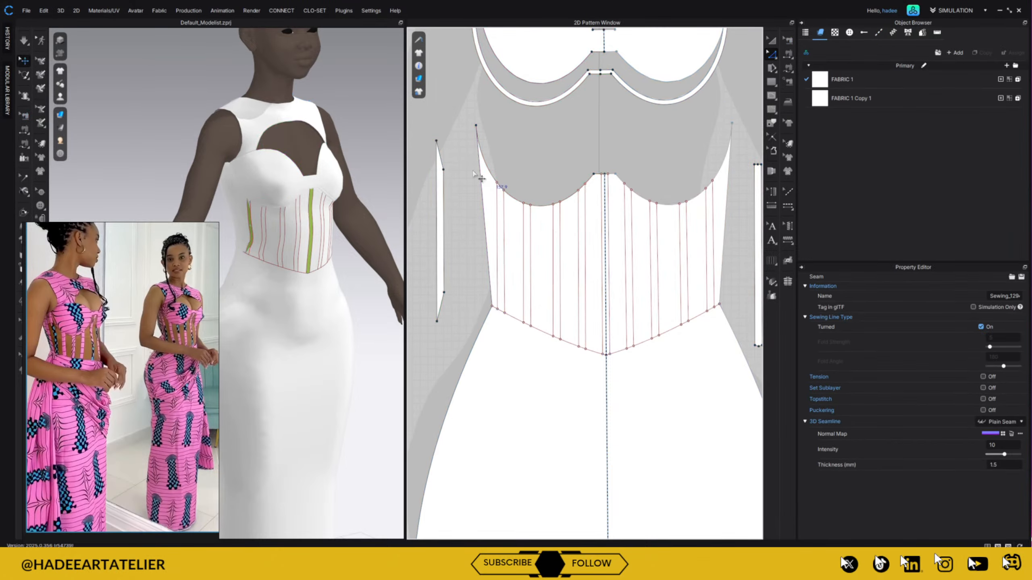
{"action": "left_click", "coordinate": [437, 210]}
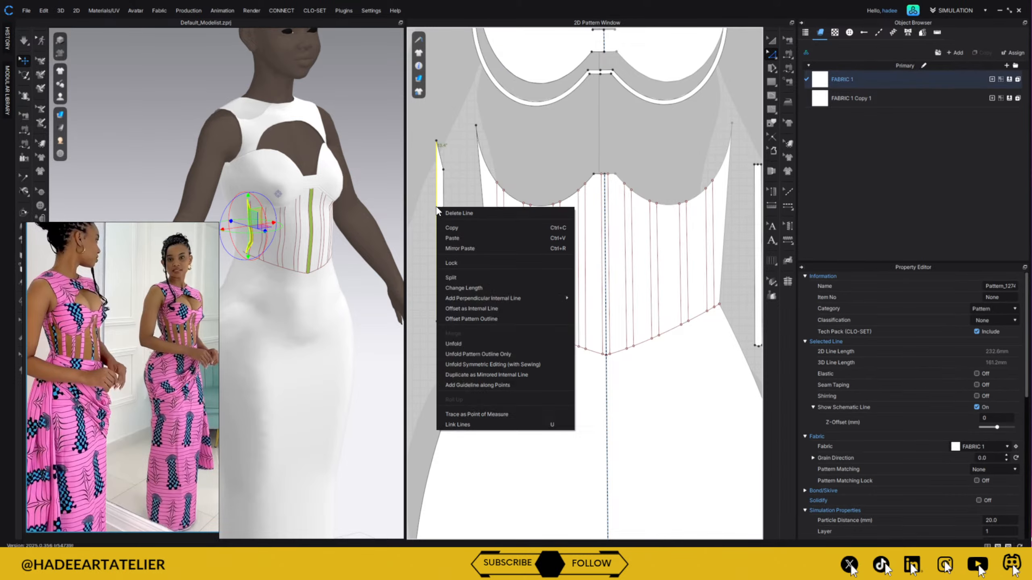
{"action": "right_click", "coordinate": [437, 208]}
{"action": "left_click", "coordinate": [475, 287]}
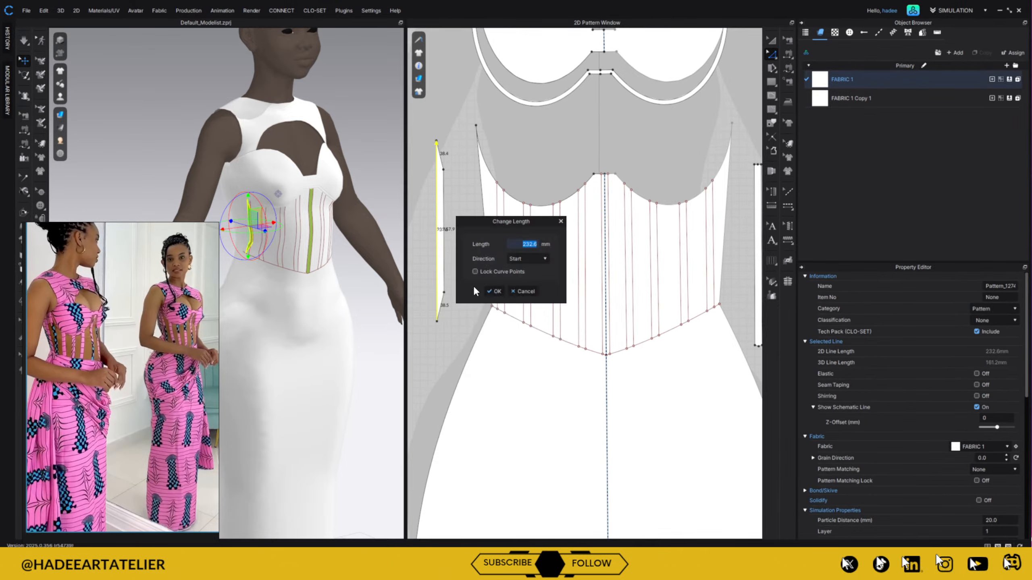
{"action": "type", "text": "162"}
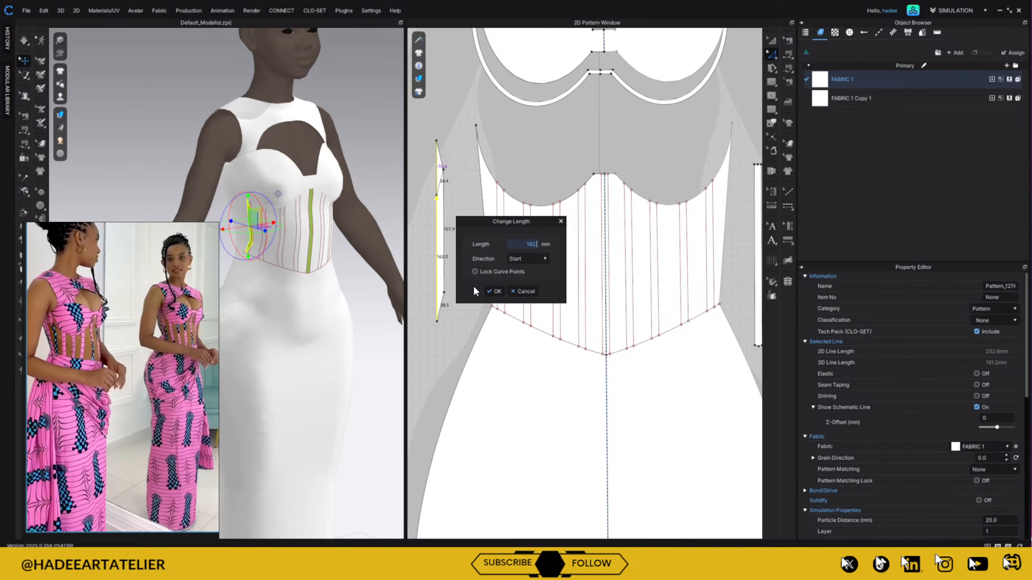
{"action": "type", "text": ".8"}
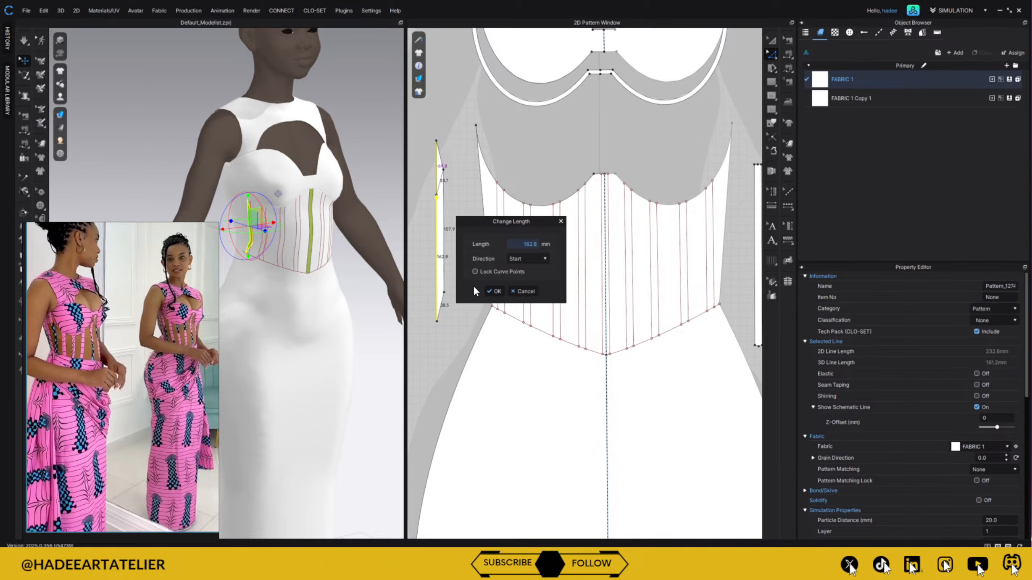
{"action": "left_click", "coordinate": [527, 268]}
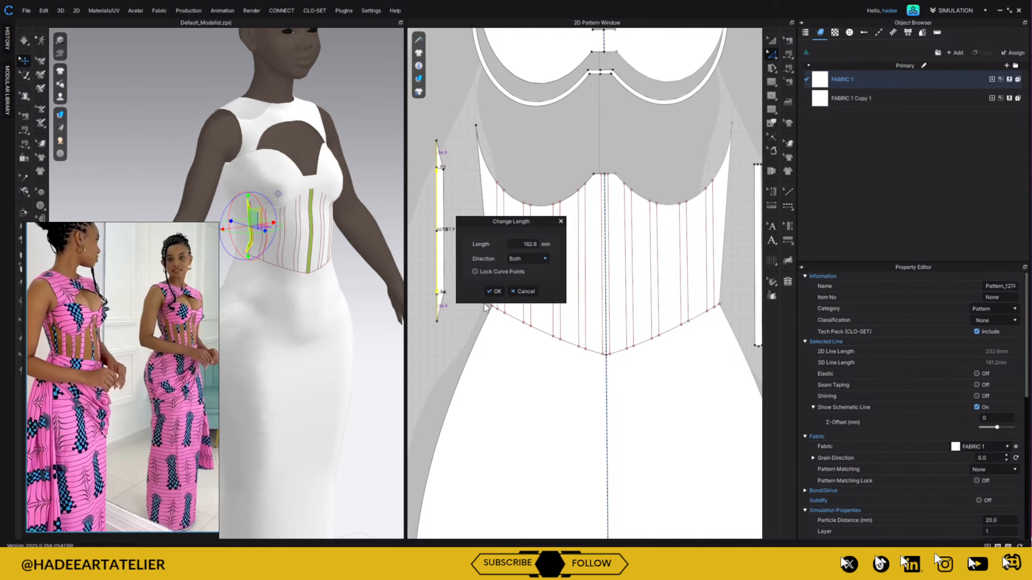
{"action": "key", "text": "Return"}
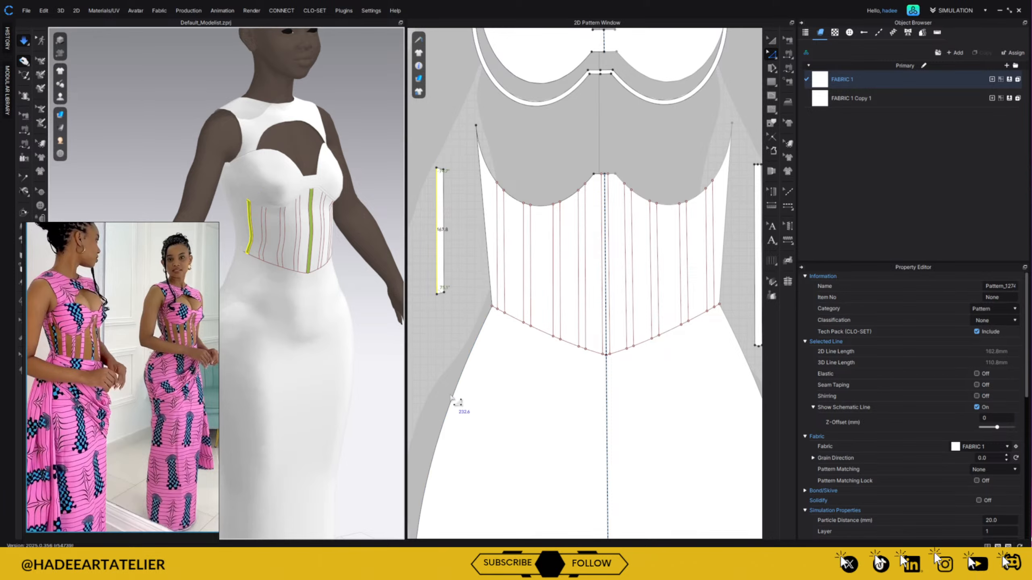
- Simulate the dress from behind and pull the back panel down over the hips to smooth the bunching at the waist
{"action": "left_click", "coordinate": [365, 356]}
{"action": "right_click_drag", "start_coordinate": [365, 356], "coordinate": [309, 281]}
{"action": "key", "text": "space"}
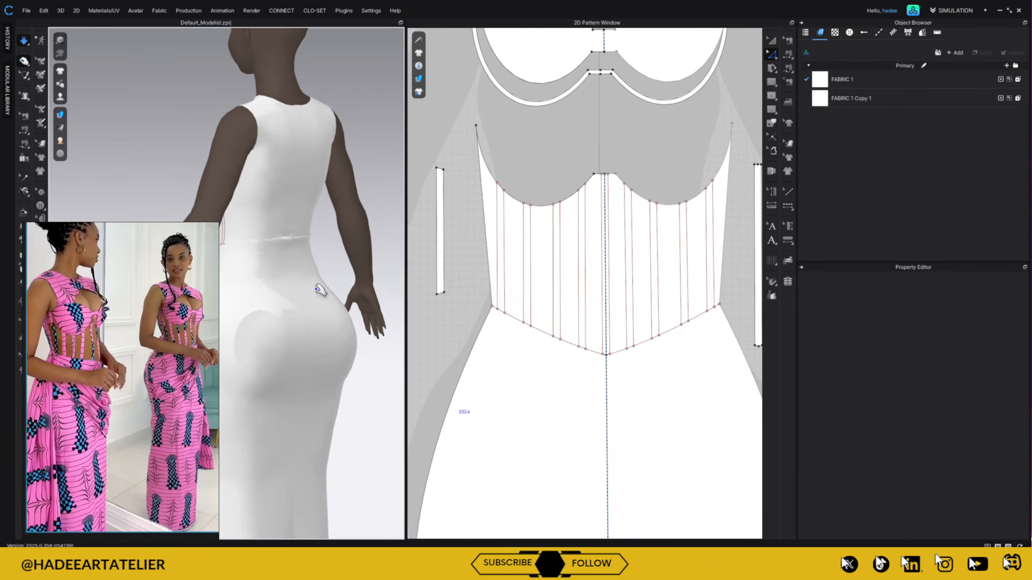
{"action": "left_click", "coordinate": [332, 375]}
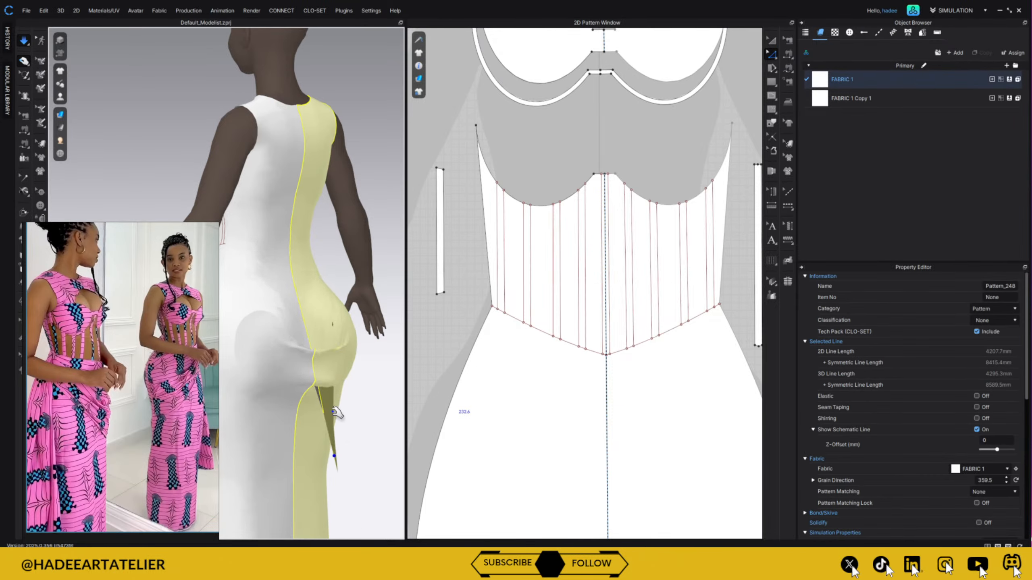
{"action": "left_click_drag", "start_coordinate": [325, 390], "coordinate": [330, 524]}
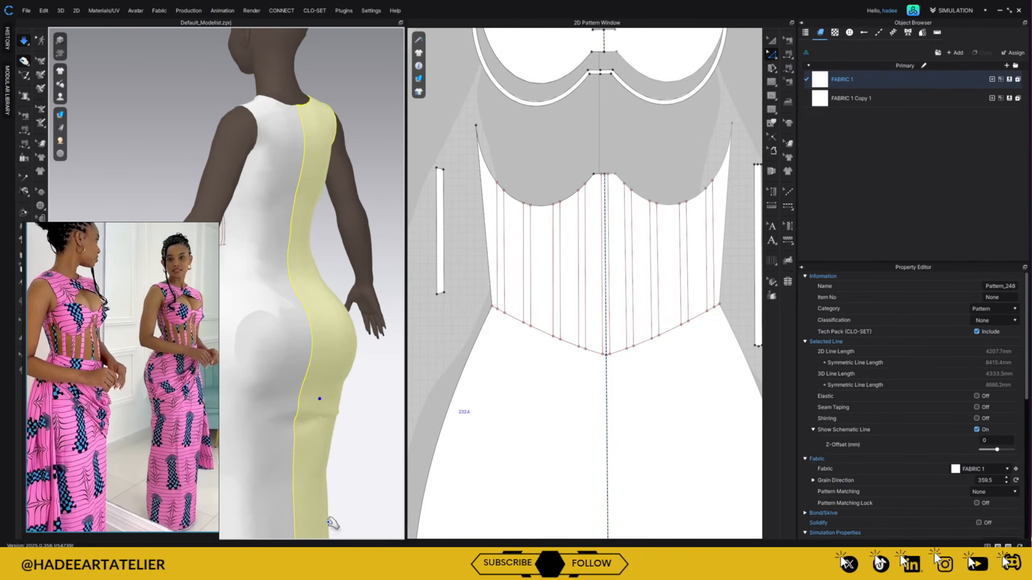
{"action": "key", "text": "space"}
{"action": "left_click", "coordinate": [368, 379]}
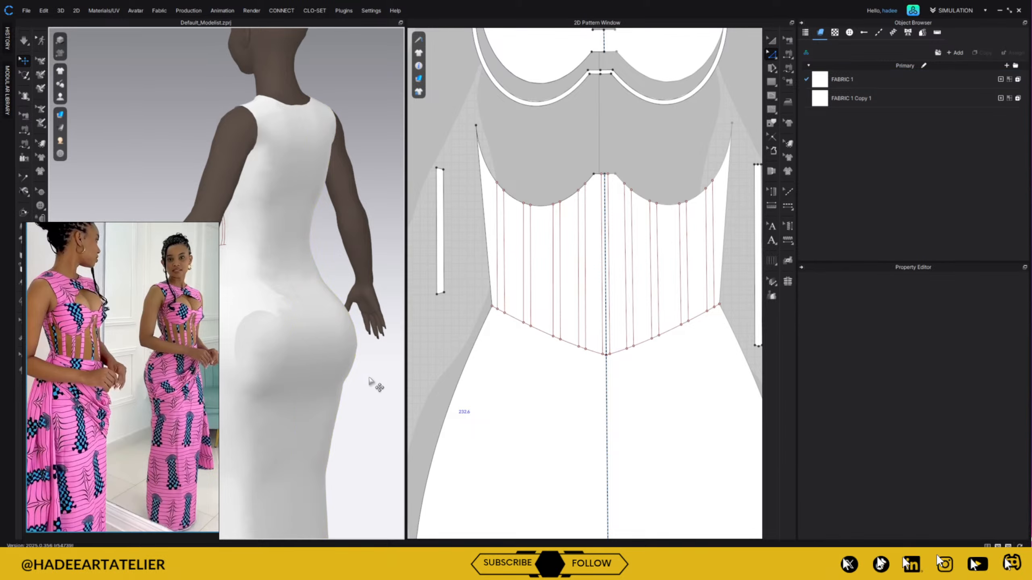
{"action": "right_click_drag", "start_coordinate": [377, 287], "coordinate": [539, 277]}
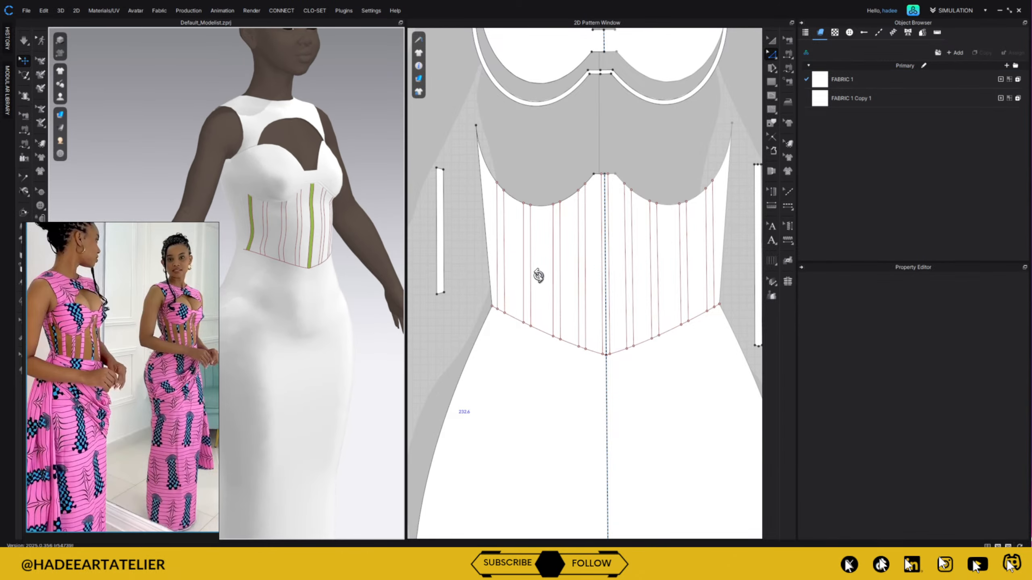
- Clone the outermost boning strip as a symmetric pattern with sewing and place it on the opposite side of the bodice
{"action": "left_click", "coordinate": [773, 39]}
{"action": "left_click", "coordinate": [441, 228]}
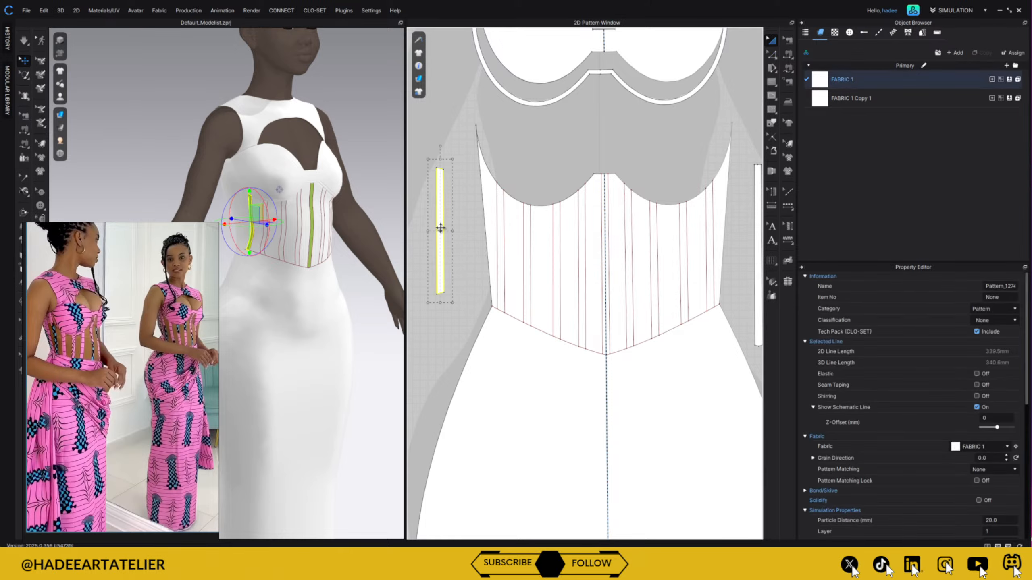
{"action": "right_click", "coordinate": [441, 229]}
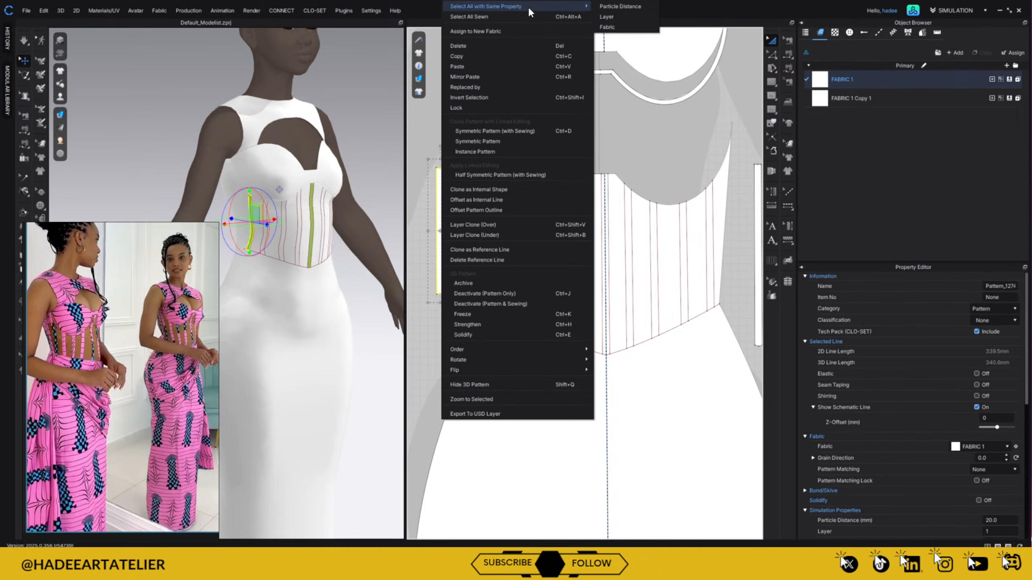
{"action": "left_click", "coordinate": [524, 129]}
{"action": "left_click", "coordinate": [744, 237]}
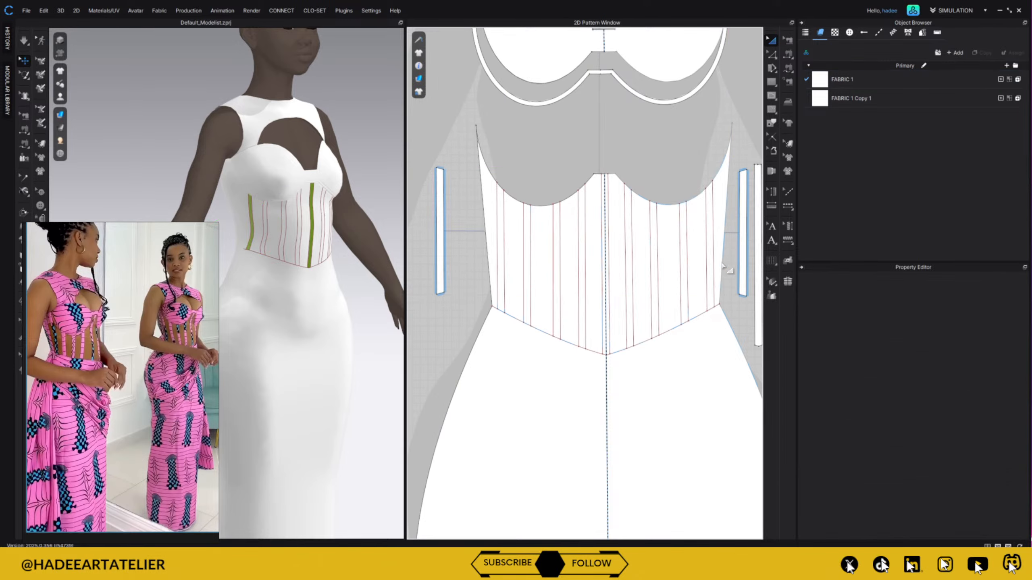
- Simulate the dress so the mirrored strip settles onto its channel, and view the bodice from the front
{"action": "right_click_drag", "start_coordinate": [361, 370], "coordinate": [272, 367]}
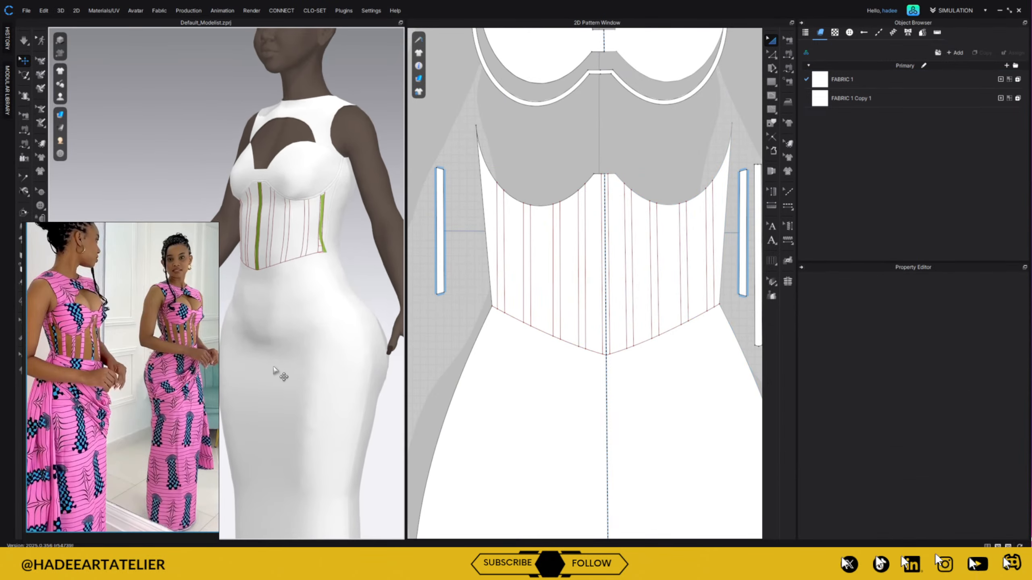
{"action": "key", "text": "space"}
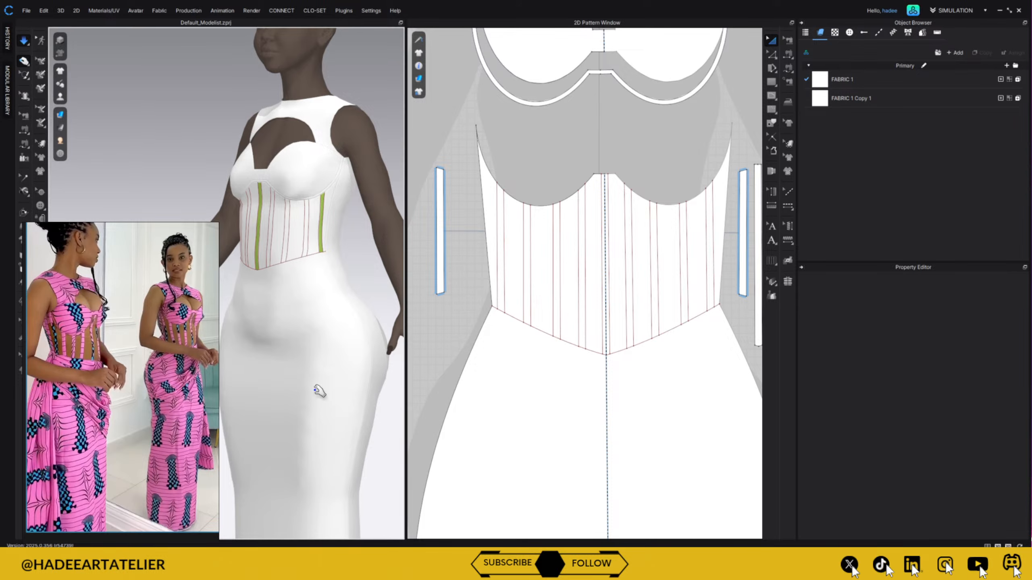
{"action": "right_click_drag", "start_coordinate": [360, 283], "coordinate": [405, 288]}
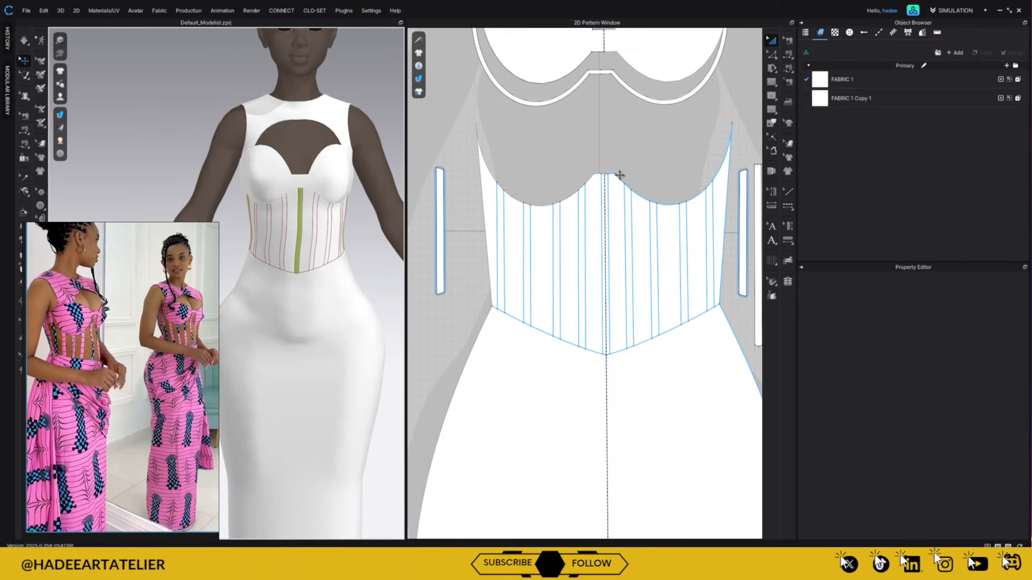
- Copy the outermost boning strip and paste the duplicate beside it, on the side nearer the bodice
{"action": "scroll", "coordinate": [629, 171], "scroll_direction": "down", "scroll_amount": 2}
{"action": "left_click_drag", "start_coordinate": [497, 252], "coordinate": [439, 247]}
{"action": "right_click", "coordinate": [439, 247]}
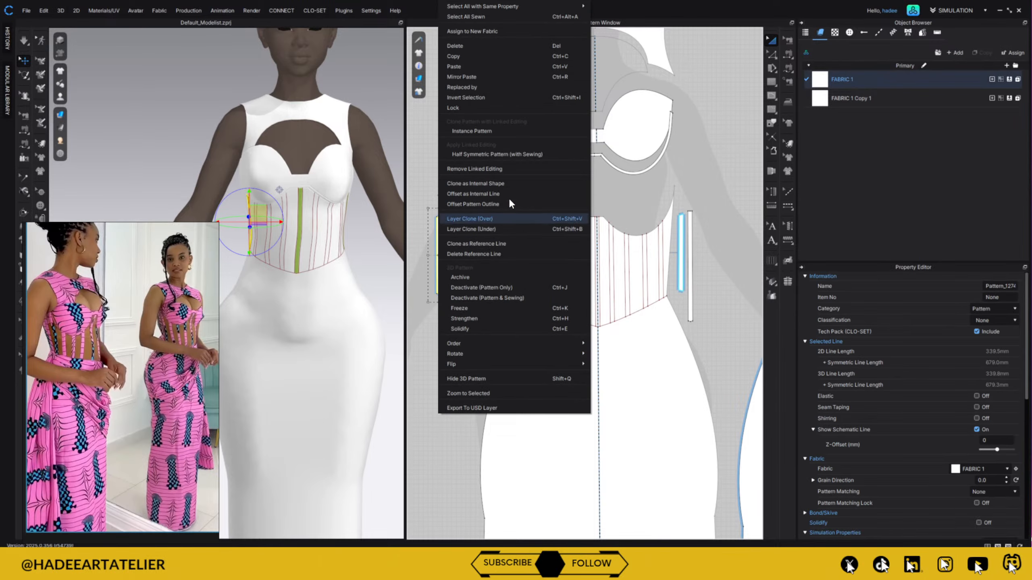
{"action": "left_click", "coordinate": [495, 54]}
{"action": "left_click", "coordinate": [472, 247]}
{"action": "right_click", "coordinate": [471, 247]}
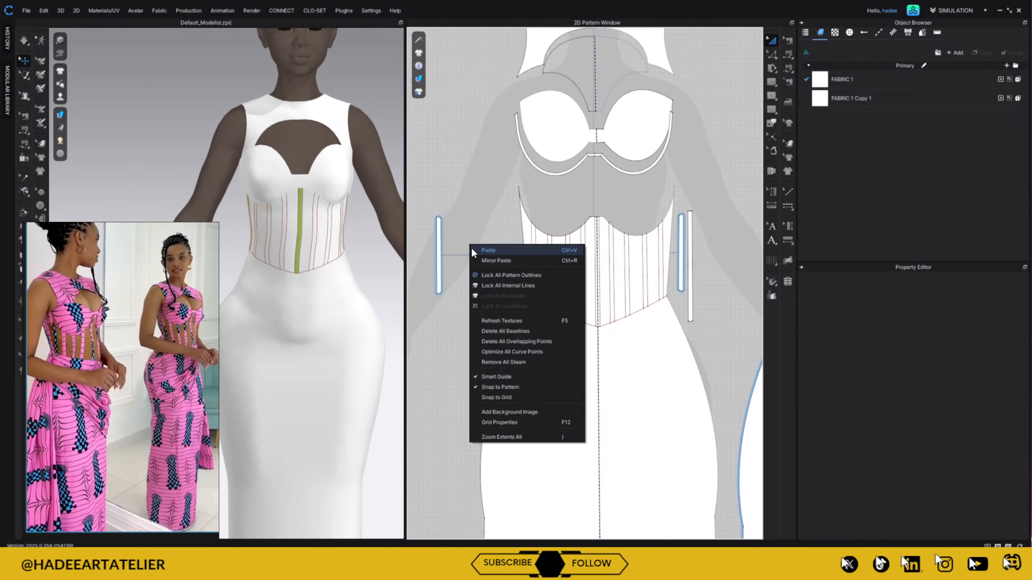
{"action": "left_click", "coordinate": [493, 250]}
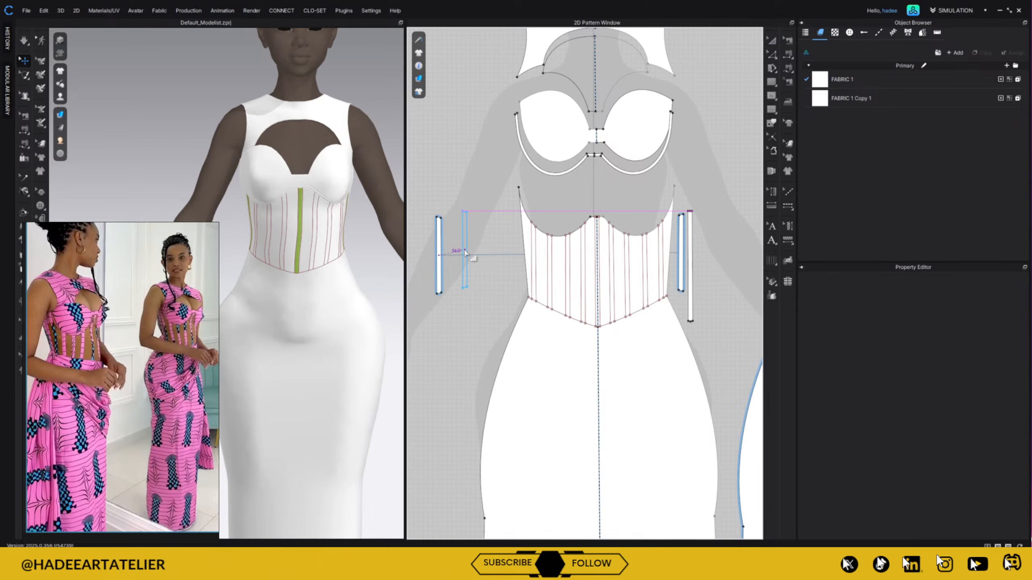
{"action": "left_click", "coordinate": [454, 304]}
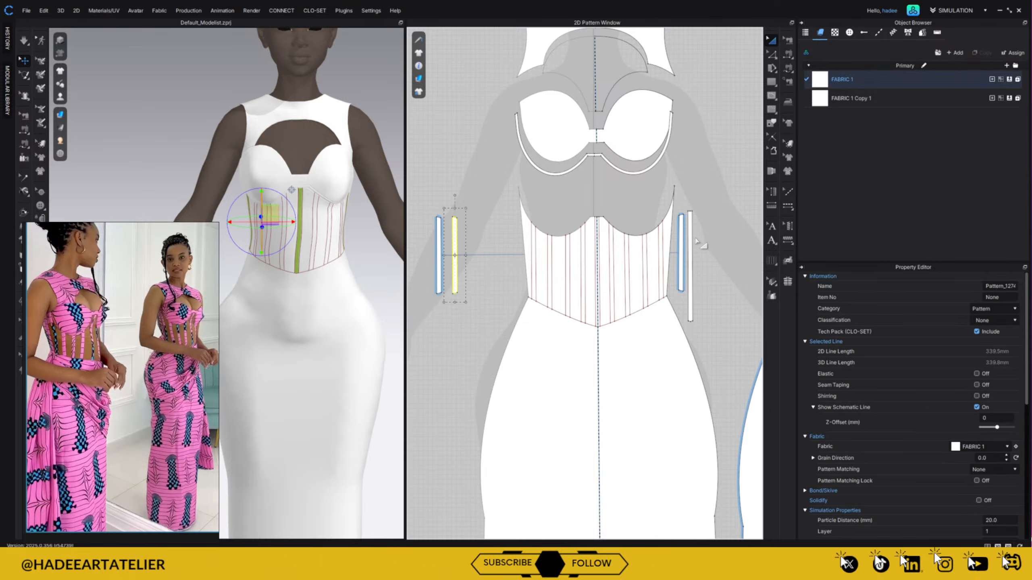
- Move the centre boning strip's pattern farther out from the bodice, clear of the mirrored strip
{"action": "left_click_drag", "start_coordinate": [693, 240], "coordinate": [731, 242]}
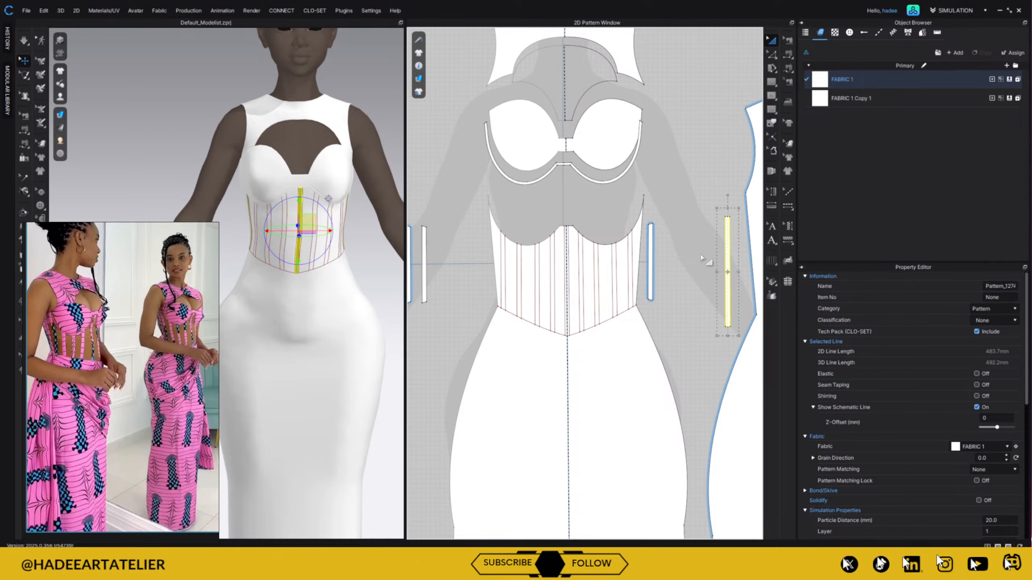
{"action": "scroll", "coordinate": [543, 207], "scroll_direction": "up", "scroll_amount": 3}
{"action": "middle_click_drag", "start_coordinate": [548, 178], "coordinate": [616, 171]}
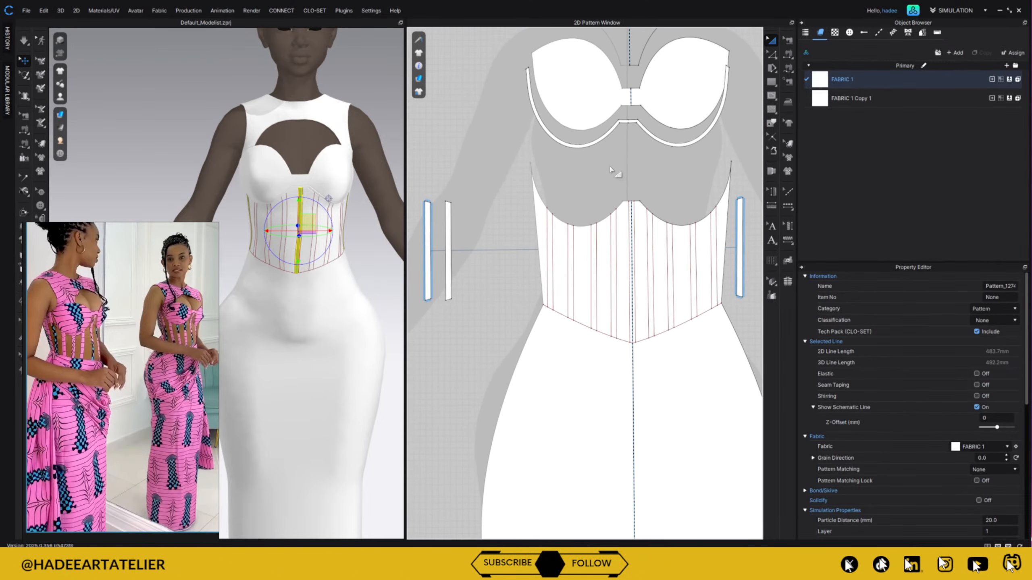
- Sew the pasted strip's two long edges to the matching lines of the bodice's second channel from the side
{"action": "left_click", "coordinate": [788, 54]}
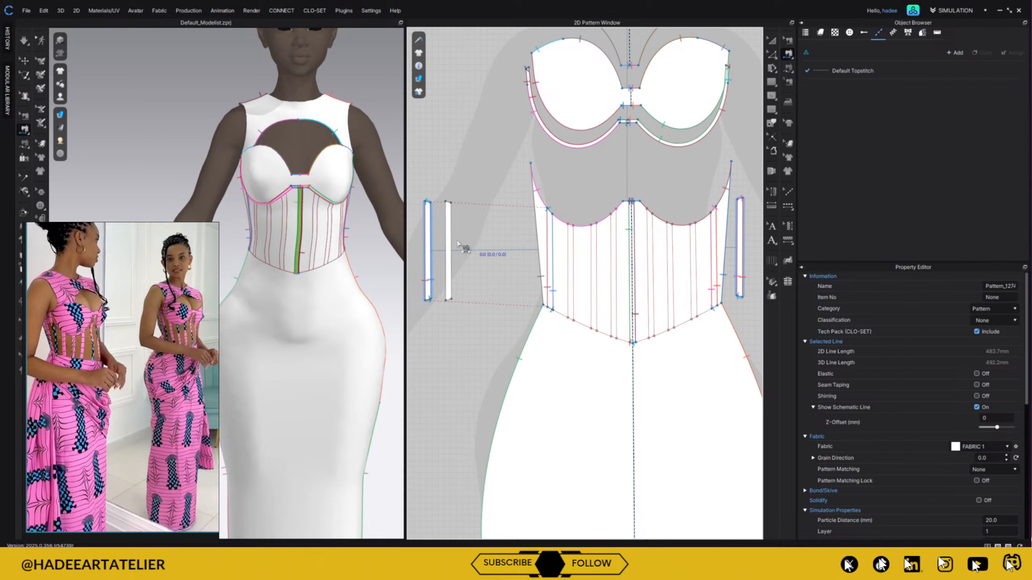
{"action": "left_click", "coordinate": [572, 270]}
{"action": "left_click", "coordinate": [448, 267]}
{"action": "left_click", "coordinate": [448, 263]}
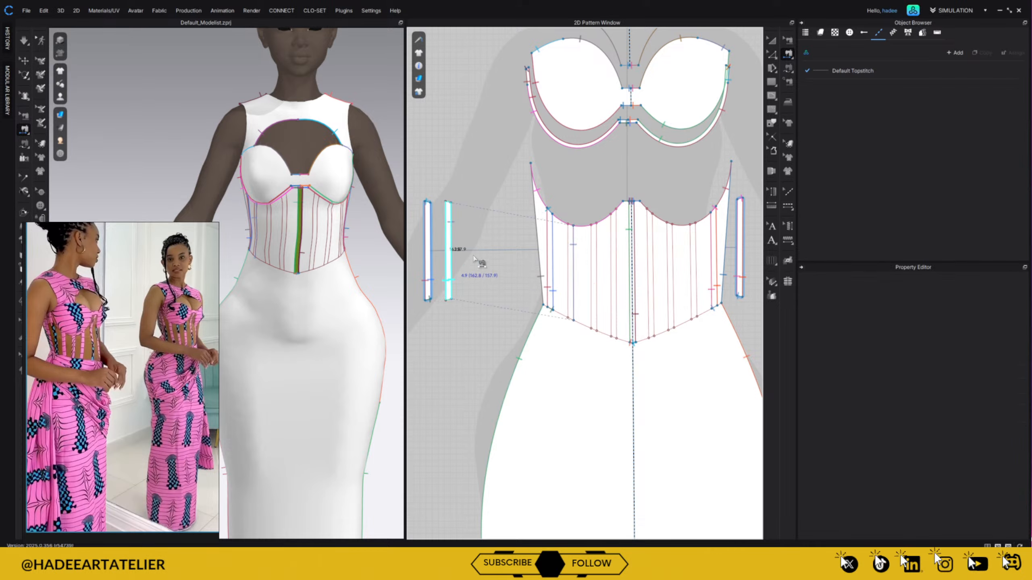
{"action": "left_click", "coordinate": [569, 295]}
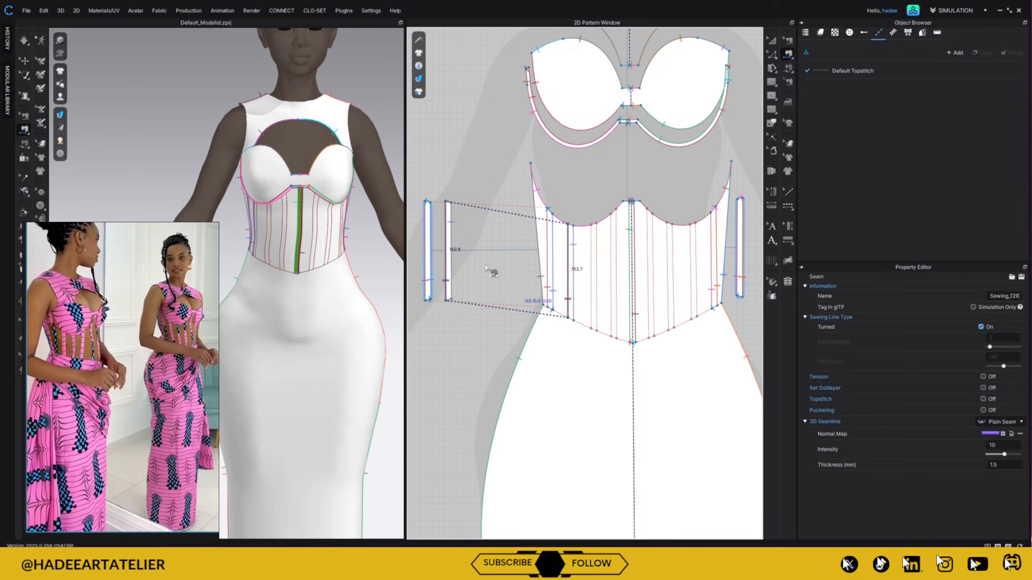
{"action": "left_click", "coordinate": [449, 201]}
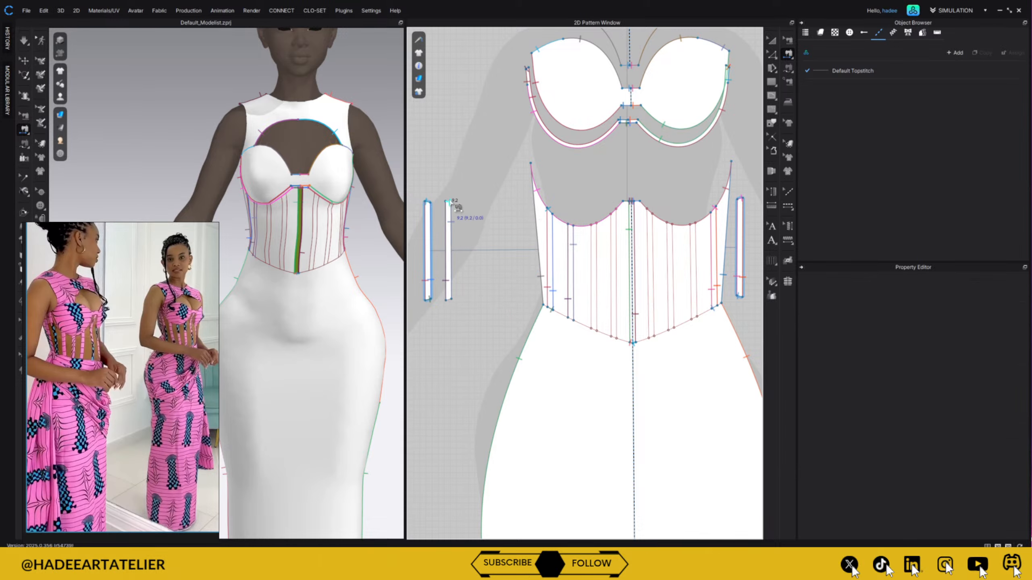
{"action": "left_click", "coordinate": [573, 223]}
{"action": "scroll", "coordinate": [574, 171], "scroll_direction": "up", "scroll_amount": 4}
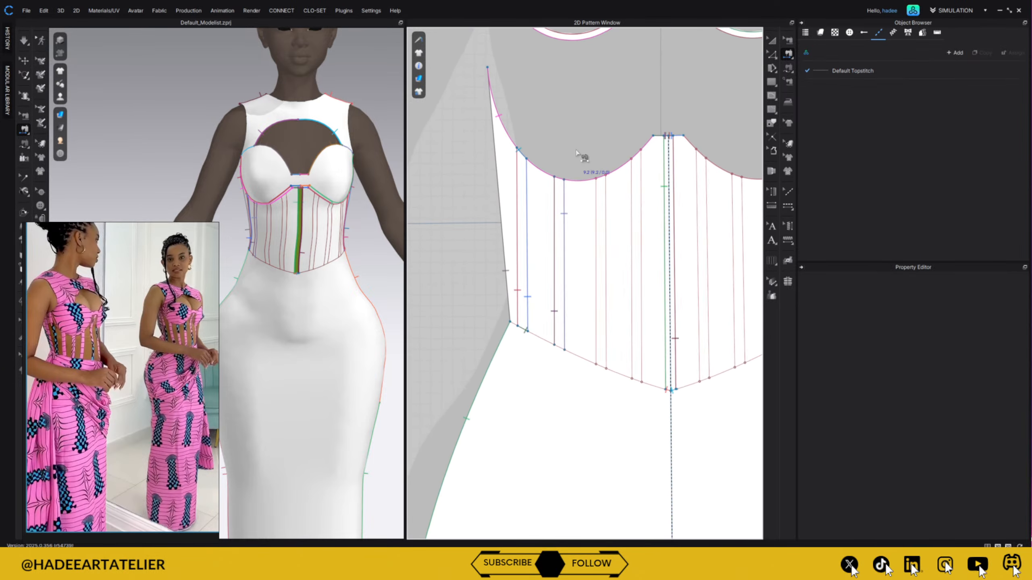
{"action": "scroll", "coordinate": [650, 166], "scroll_direction": "down", "scroll_amount": 3}
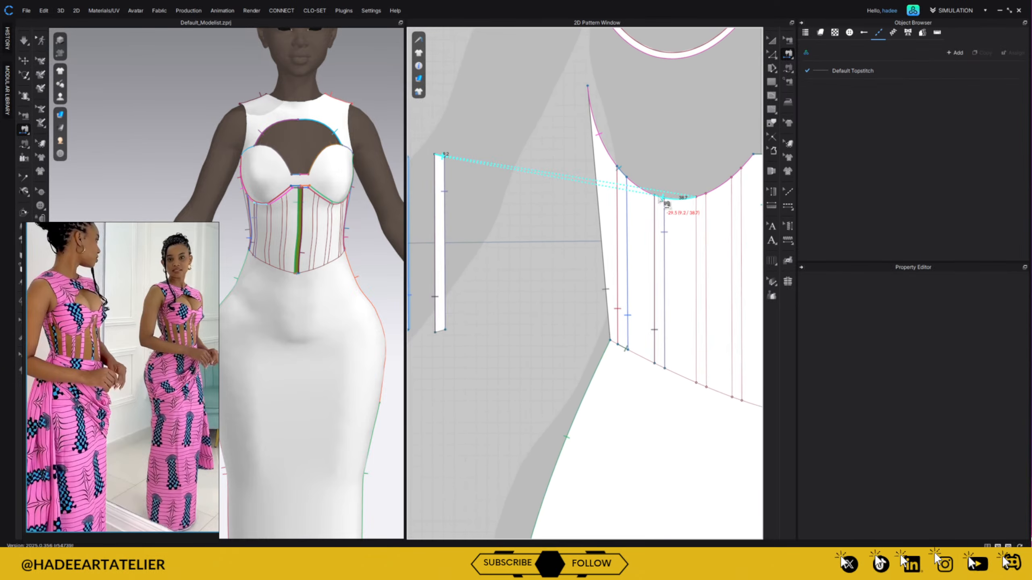
{"action": "left_click", "coordinate": [666, 202]}
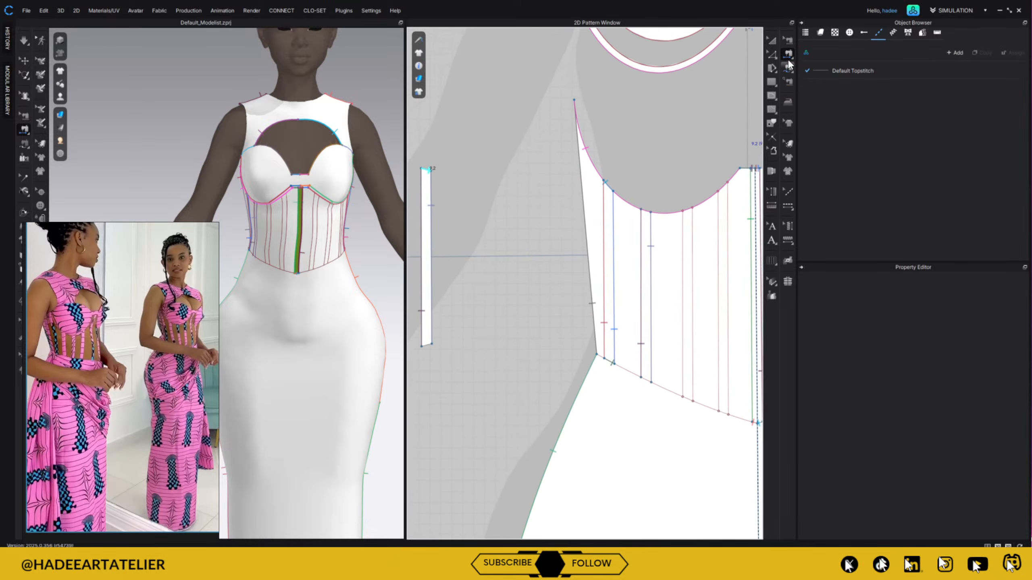
- Extend/trim the second channel's upper line ends to the bodice's top edge, adding points where they meet it
{"action": "left_click", "coordinate": [772, 54]}
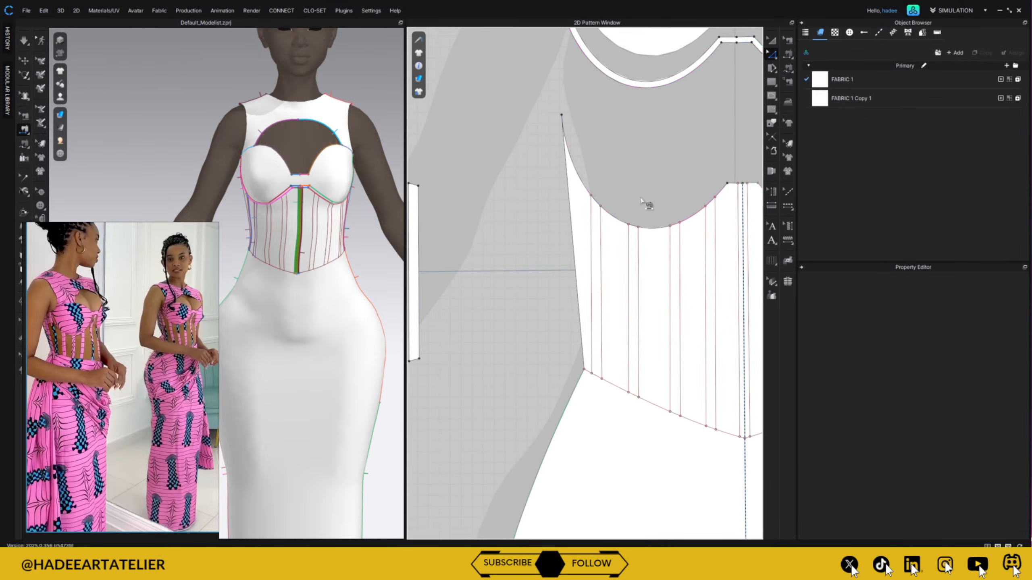
{"action": "left_click", "coordinate": [634, 227]}
{"action": "left_click", "coordinate": [661, 202]}
{"action": "left_click_drag", "start_coordinate": [624, 211], "coordinate": [647, 236]}
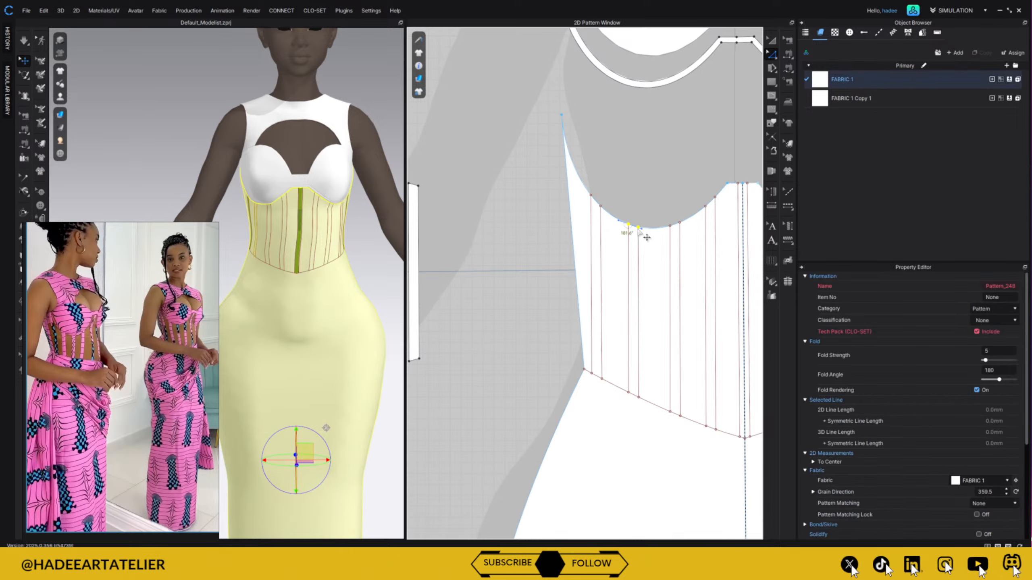
{"action": "right_click", "coordinate": [641, 230]}
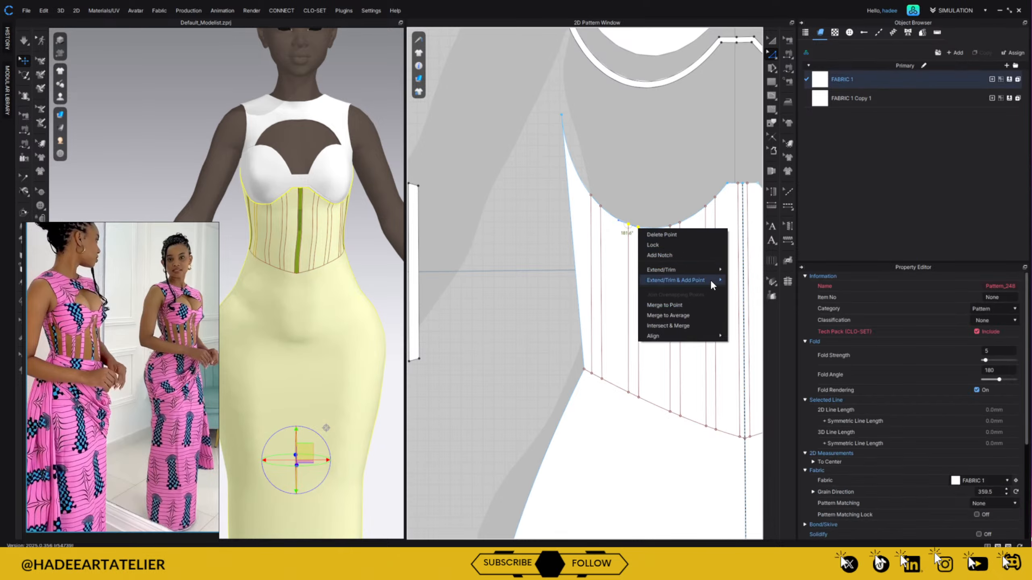
{"action": "mouse_move", "coordinate": [710, 279]}
{"action": "left_click", "coordinate": [761, 280]}
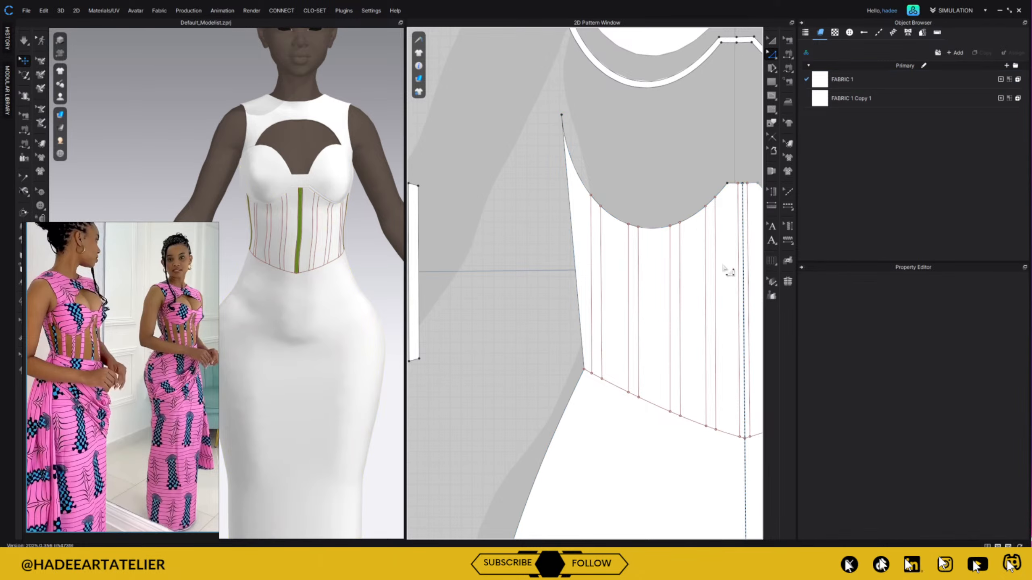
- Check the short edge segments between the channel lines along the bodice's upper and lower edges
{"action": "left_click", "coordinate": [677, 224]}
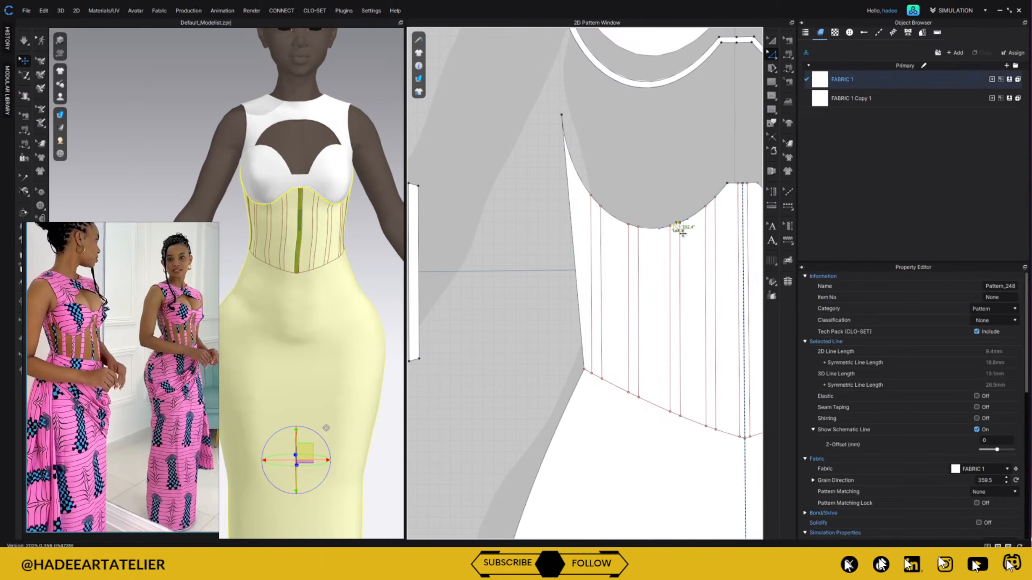
{"action": "left_click", "coordinate": [678, 203]}
{"action": "left_click", "coordinate": [640, 231]}
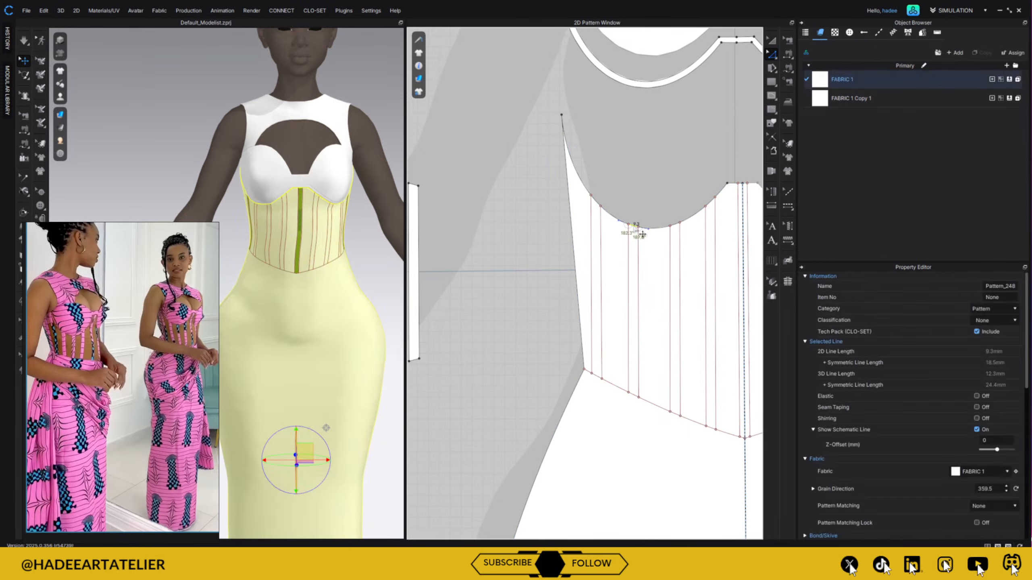
{"action": "left_click", "coordinate": [711, 199]}
{"action": "left_click", "coordinate": [718, 209]}
{"action": "left_click", "coordinate": [700, 161]}
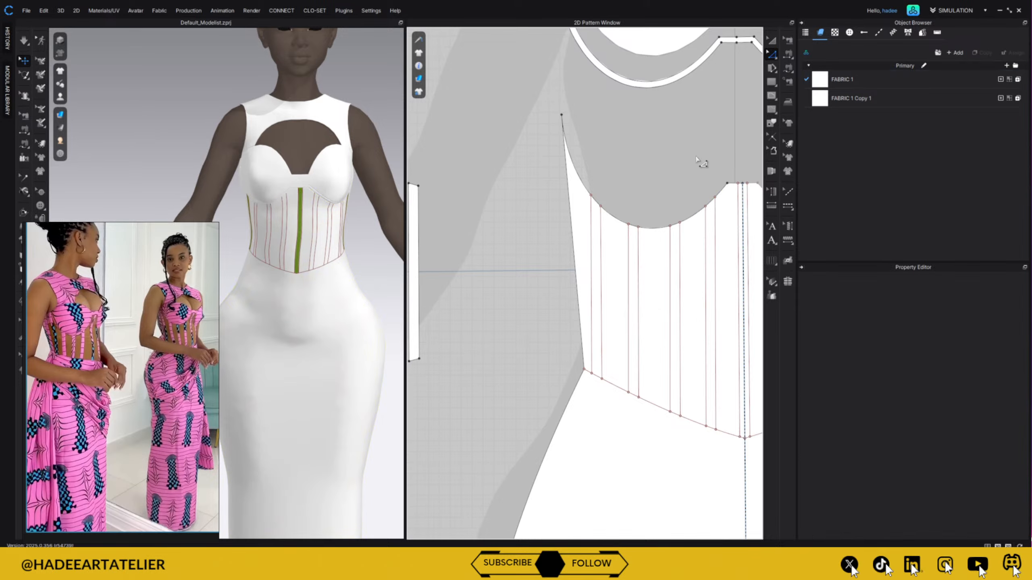
{"action": "scroll", "coordinate": [697, 162], "scroll_direction": "down", "scroll_amount": 3}
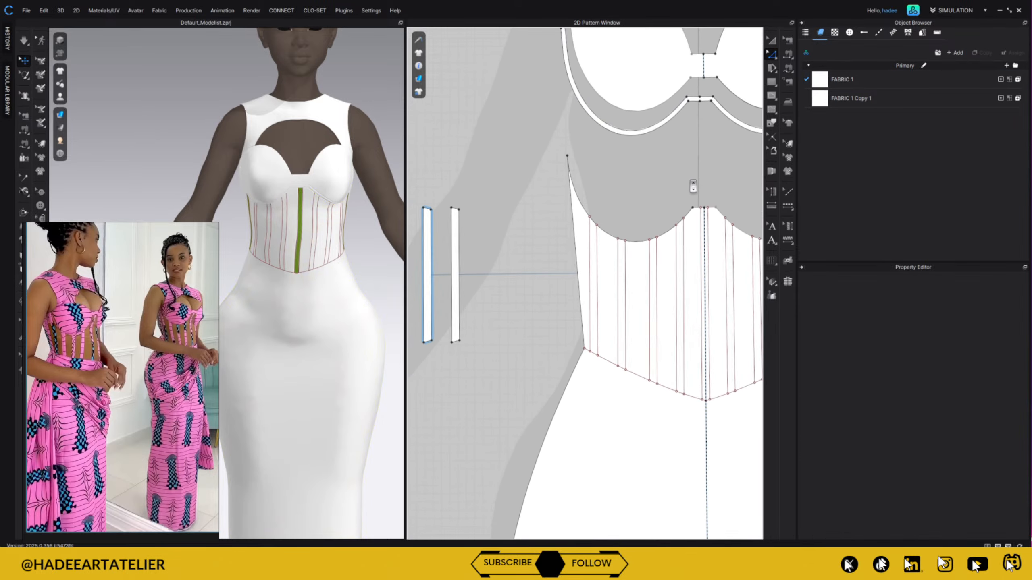
{"action": "left_click", "coordinate": [623, 372]}
{"action": "left_click", "coordinate": [629, 375]}
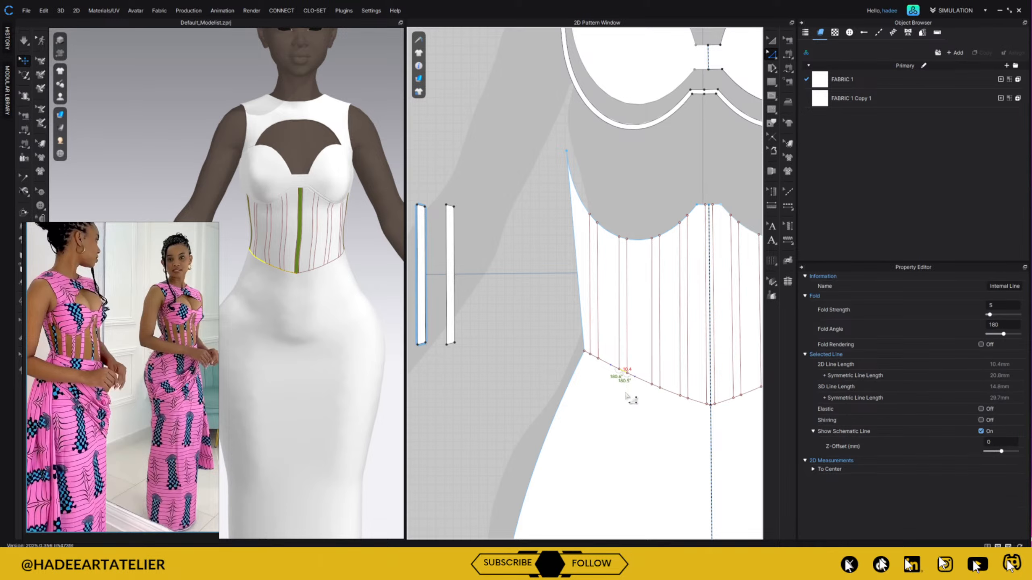
{"action": "left_click", "coordinate": [626, 393]}
- Sew the second strip's top and bottom edges to the matching short segments at the second channel's ends
{"action": "left_click", "coordinate": [787, 53]}
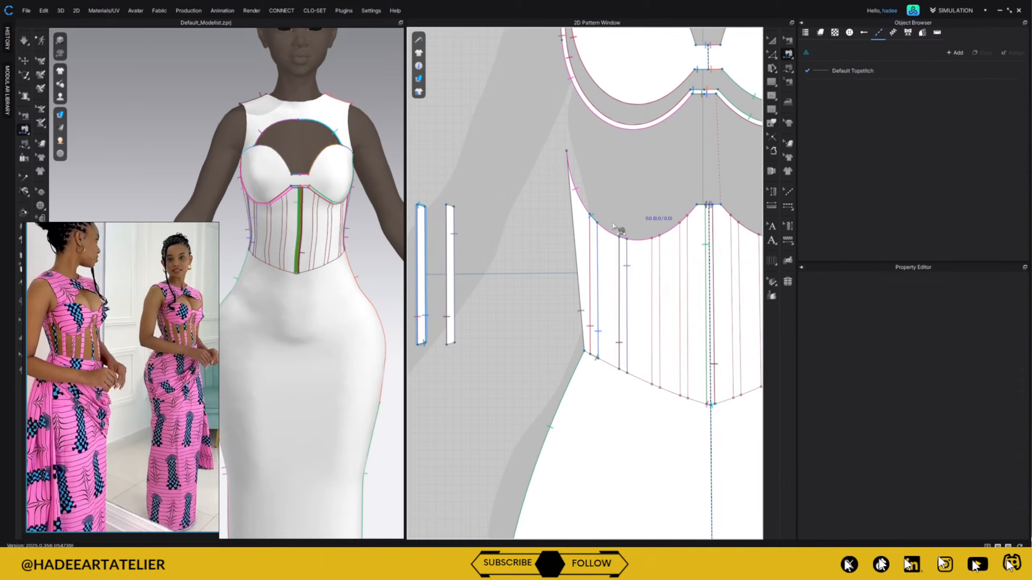
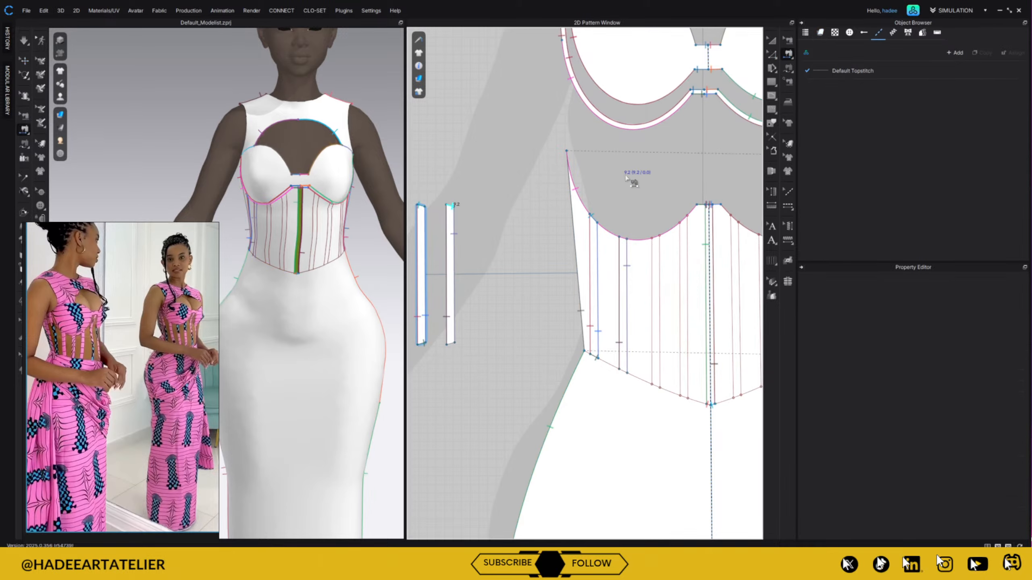
{"action": "left_click", "coordinate": [626, 237]}
{"action": "left_click", "coordinate": [454, 344]}
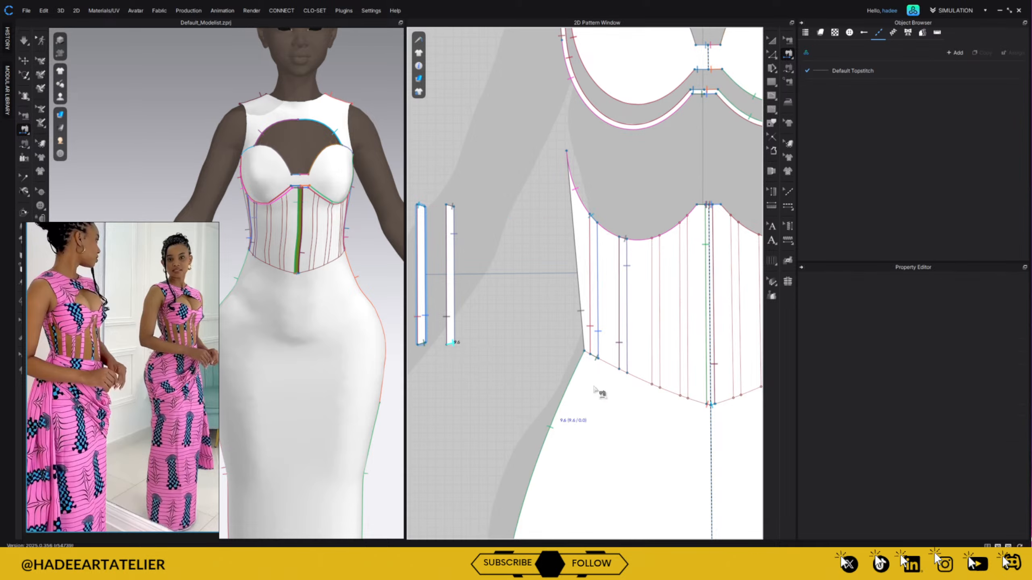
{"action": "left_click", "coordinate": [626, 372]}
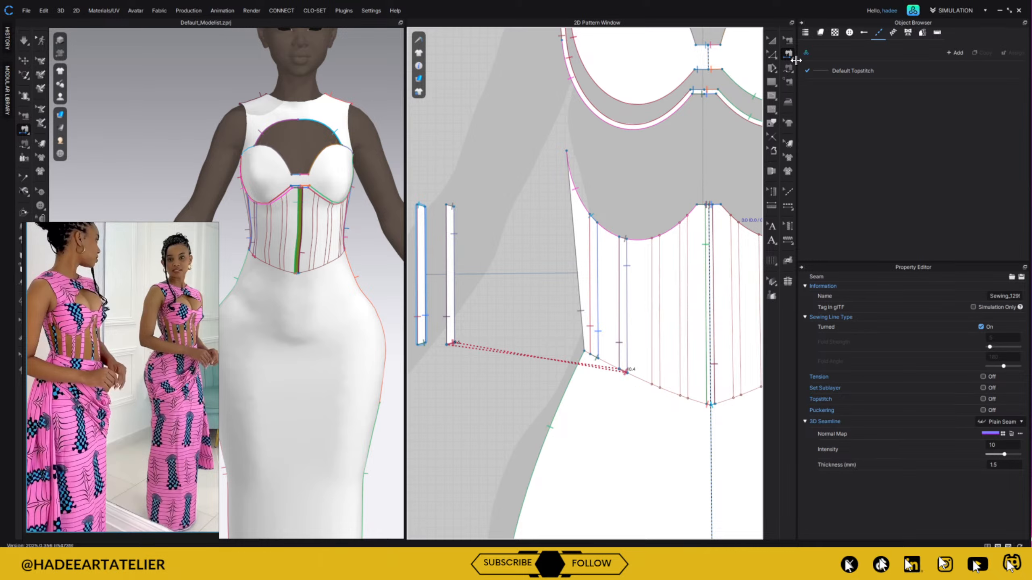
- Reverse the sewing direction of the second strip's bottom seam and check its top seam
{"action": "left_click", "coordinate": [788, 40]}
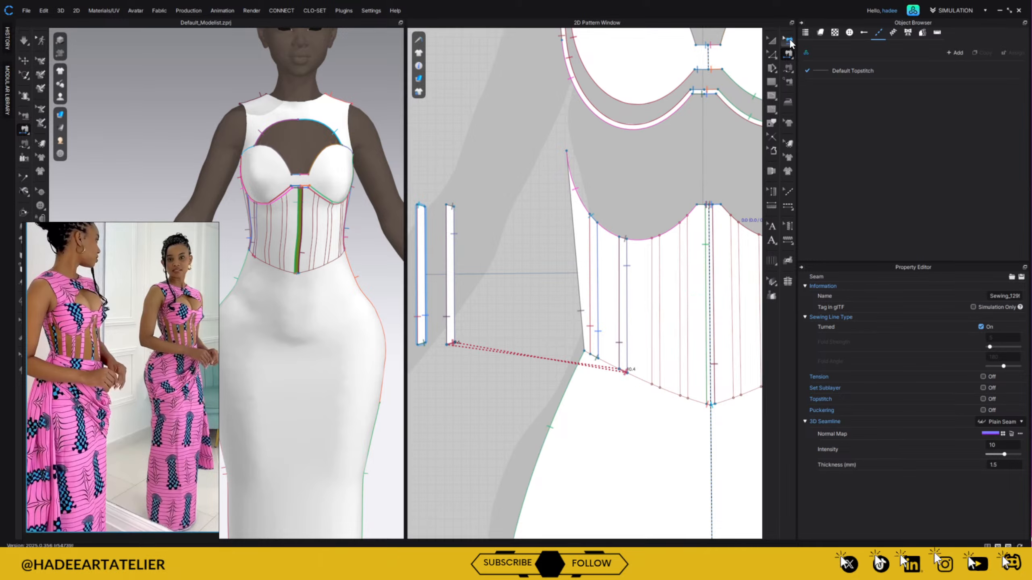
{"action": "left_click", "coordinate": [455, 345]}
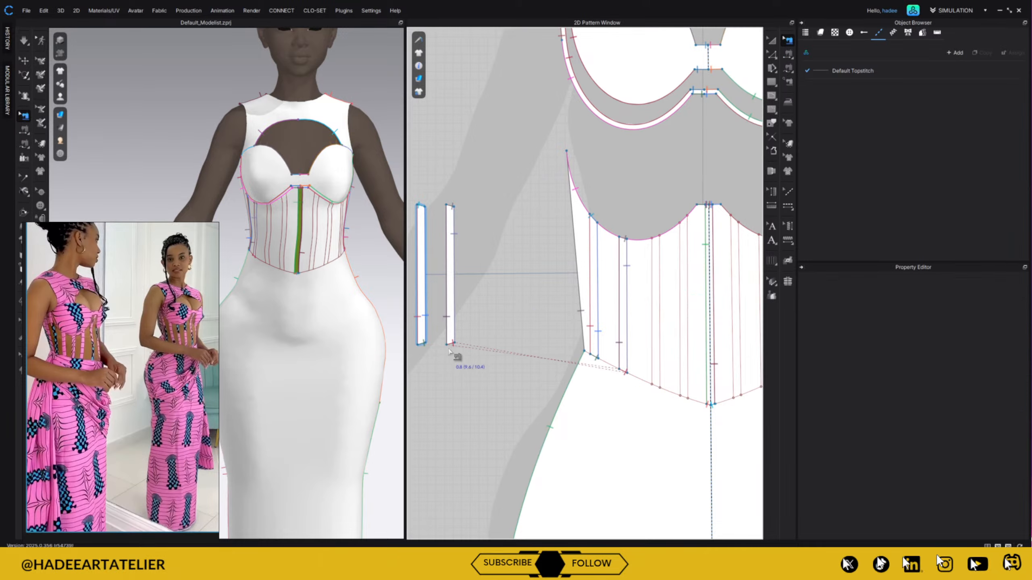
{"action": "right_click", "coordinate": [454, 346]}
{"action": "left_click", "coordinate": [475, 364]}
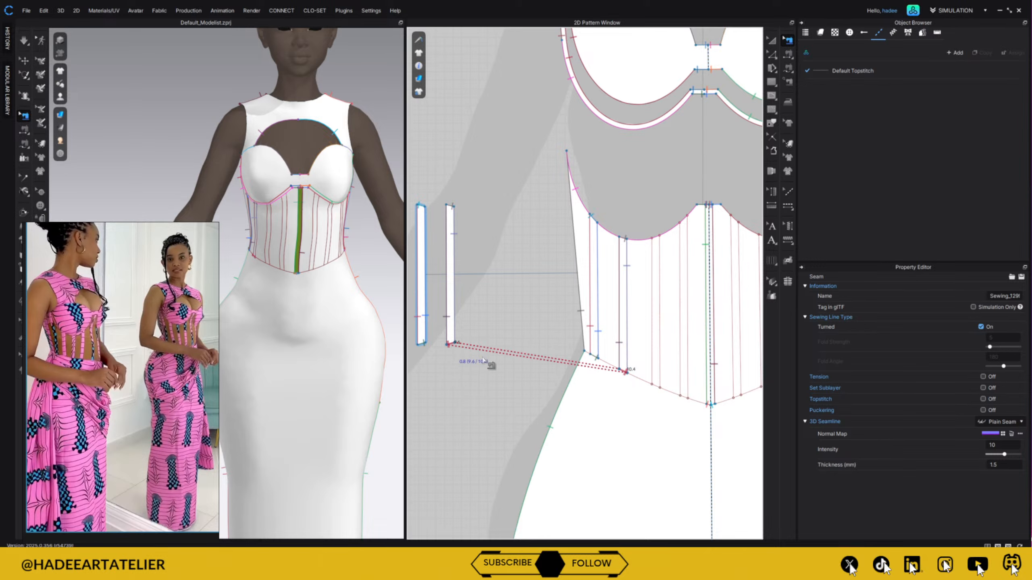
{"action": "left_click", "coordinate": [453, 208]}
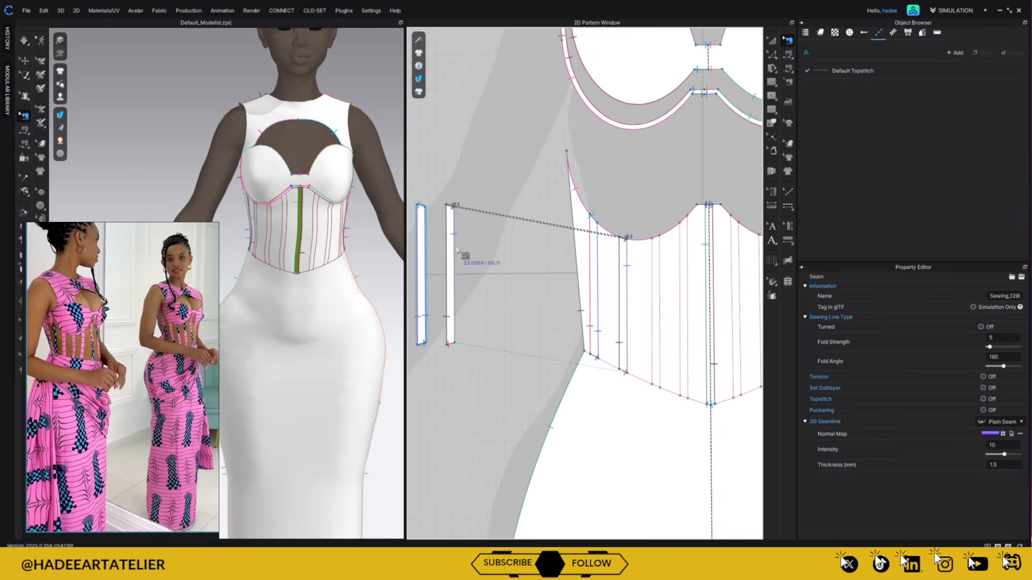
- Simulate the dress so the second strip settles onto its channel, and view the bodice from an angle
{"action": "left_click", "coordinate": [773, 39]}
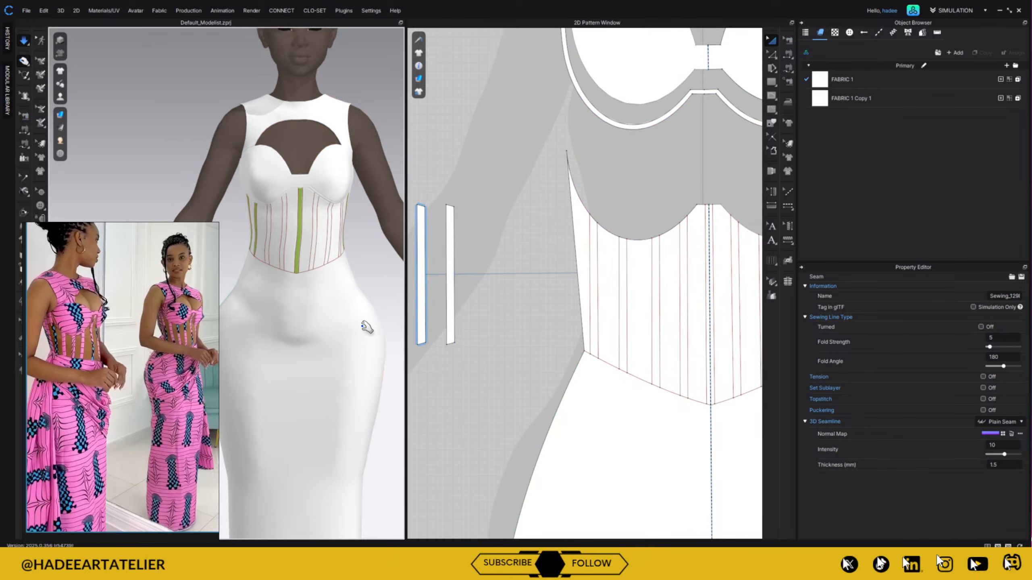
{"action": "right_click_drag", "start_coordinate": [366, 328], "coordinate": [414, 323]}
{"action": "key", "text": "space"}
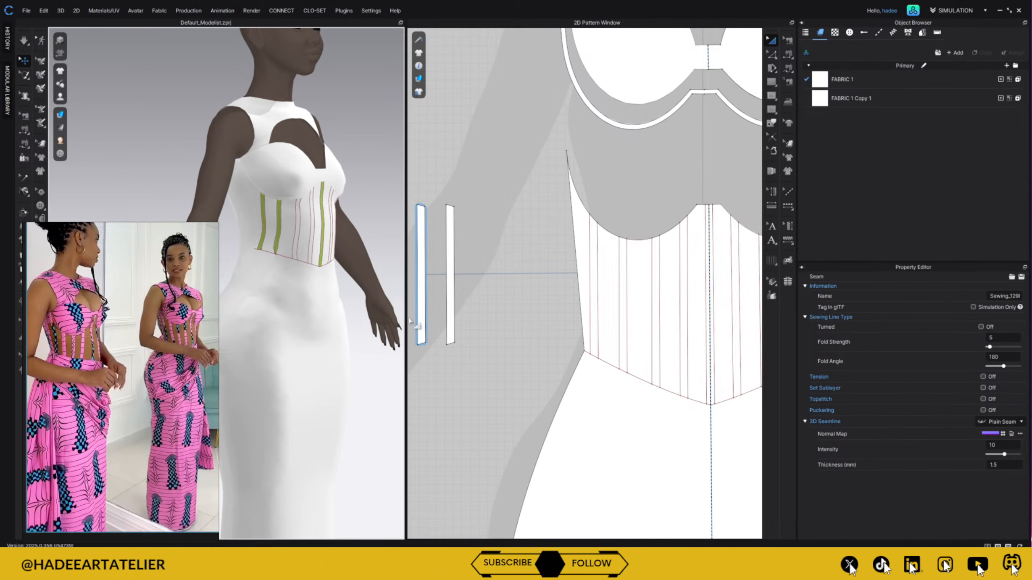
- Reverse the direction of the second strip's bottom seam once more and simulate the dress again
{"action": "left_click", "coordinate": [788, 41]}
{"action": "left_click", "coordinate": [453, 350]}
{"action": "left_click", "coordinate": [452, 345]}
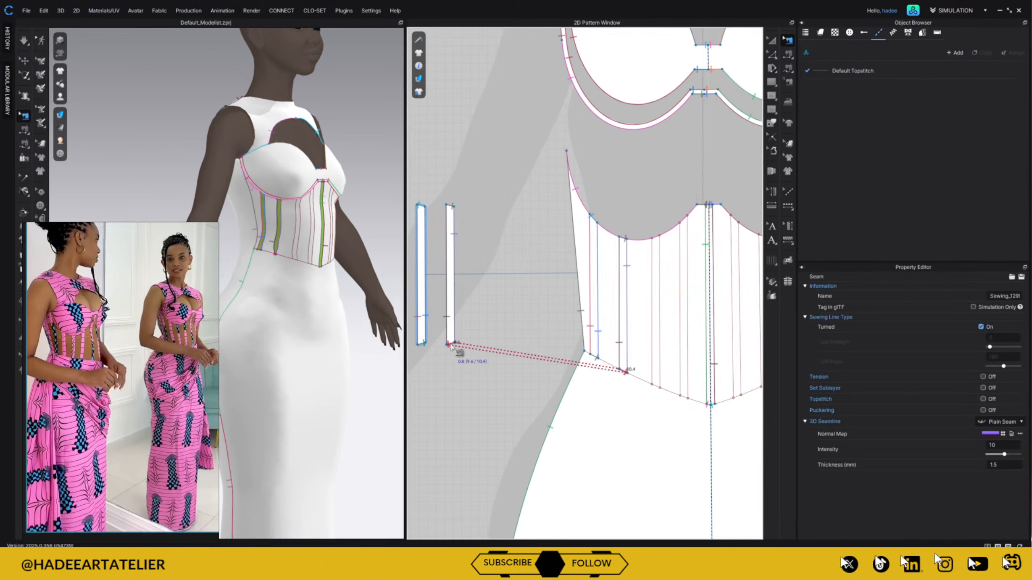
{"action": "right_click", "coordinate": [452, 345]}
{"action": "left_click", "coordinate": [482, 363]}
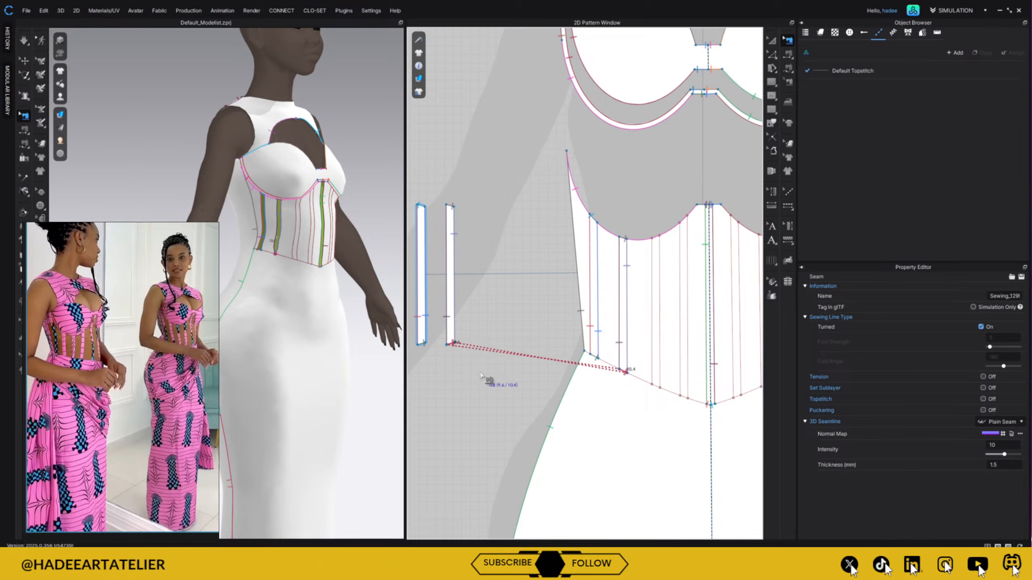
{"action": "key", "text": "z"}
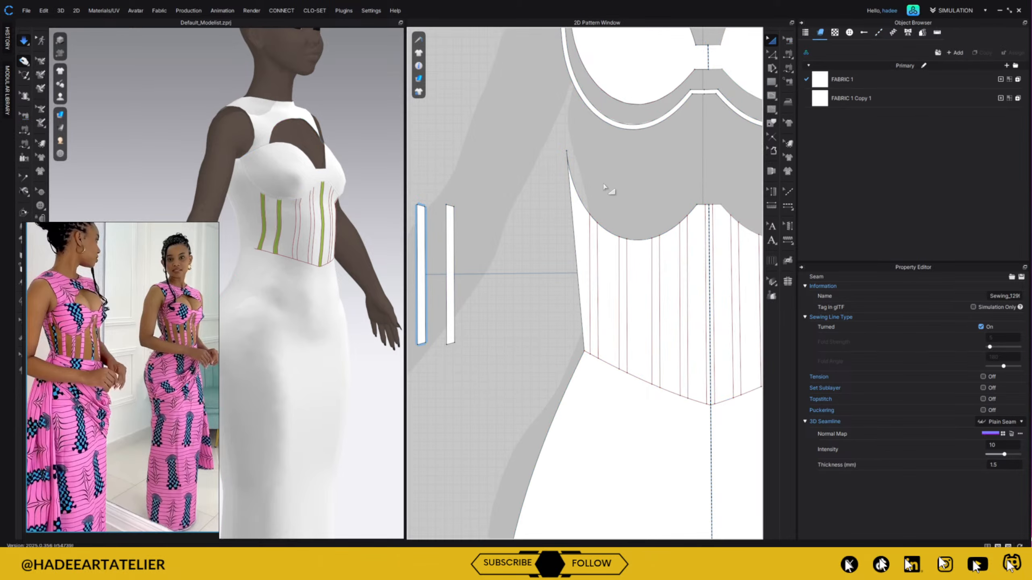
- Clone the second strip as a symmetric pattern with sewing and place the copy outside the mirrored outermost strip
{"action": "scroll", "coordinate": [608, 190], "scroll_direction": "down", "scroll_amount": 5}
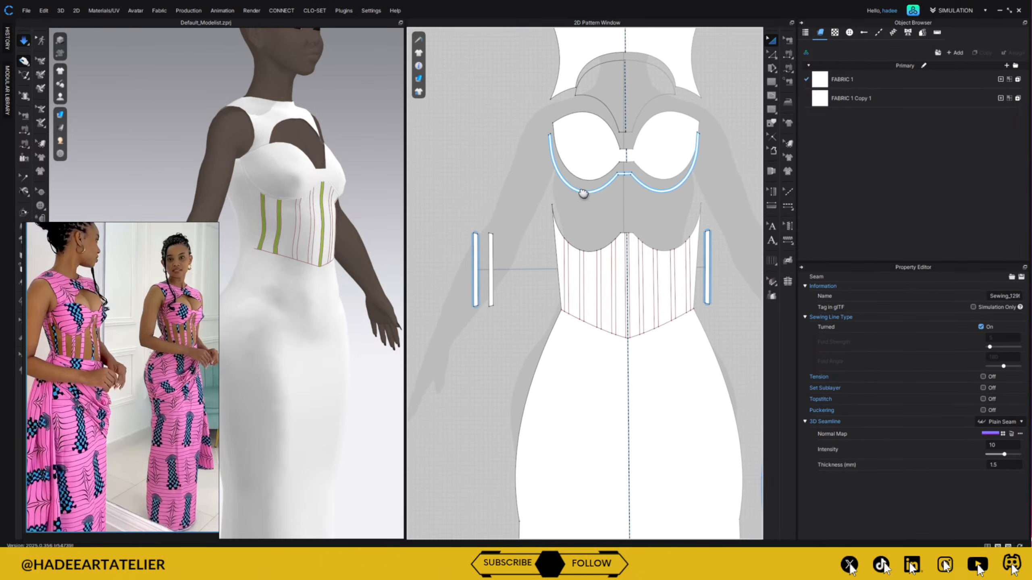
{"action": "middle_click_drag", "start_coordinate": [582, 192], "coordinate": [577, 189]}
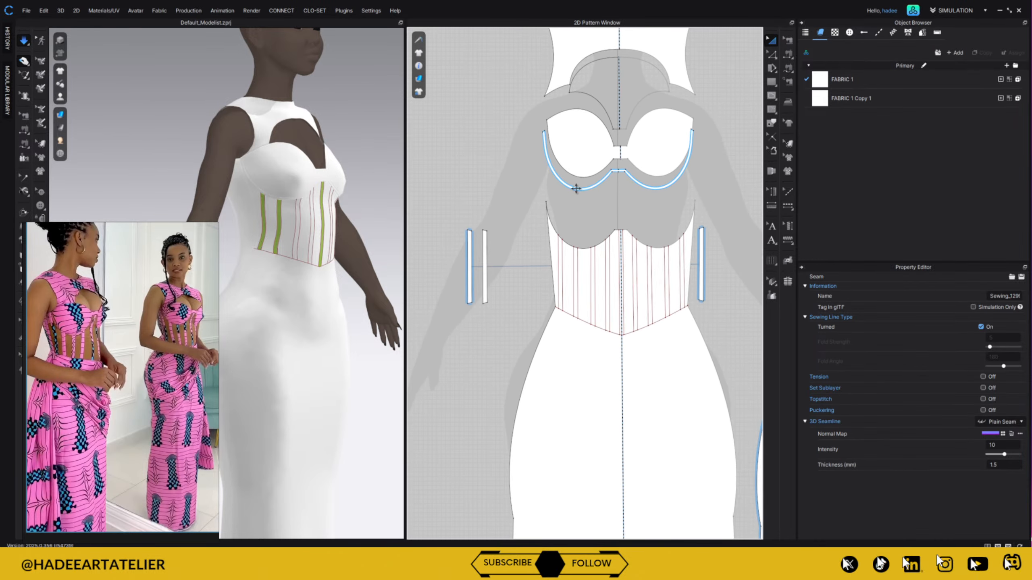
{"action": "left_click", "coordinate": [485, 265]}
{"action": "right_click", "coordinate": [485, 262]}
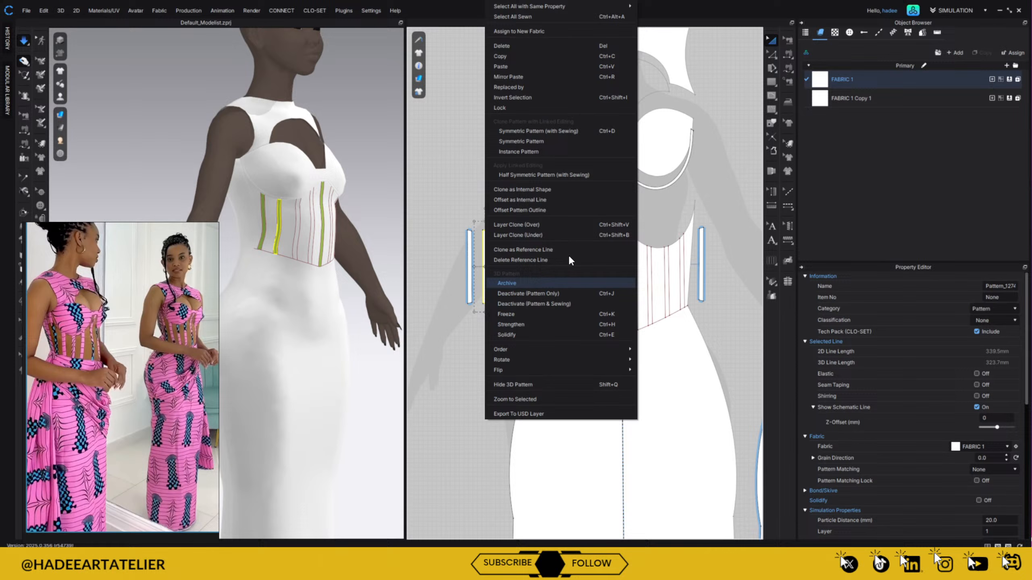
{"action": "left_click", "coordinate": [583, 131]}
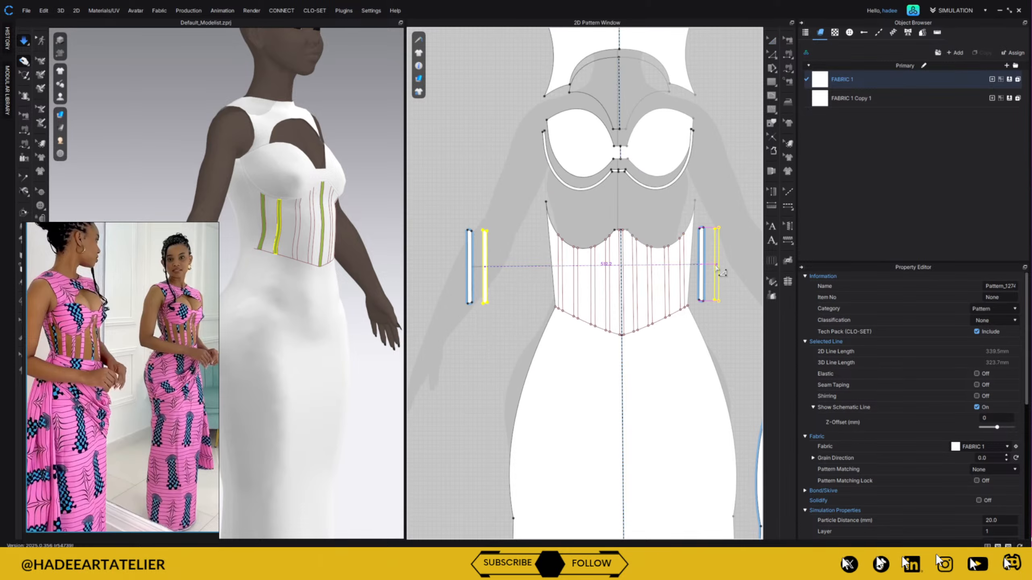
{"action": "left_click", "coordinate": [717, 269]}
- Simulate the dress so the mirrored second strip settles onto its channel, and inspect both sides of the bodice
{"action": "right_click_drag", "start_coordinate": [369, 398], "coordinate": [268, 394]}
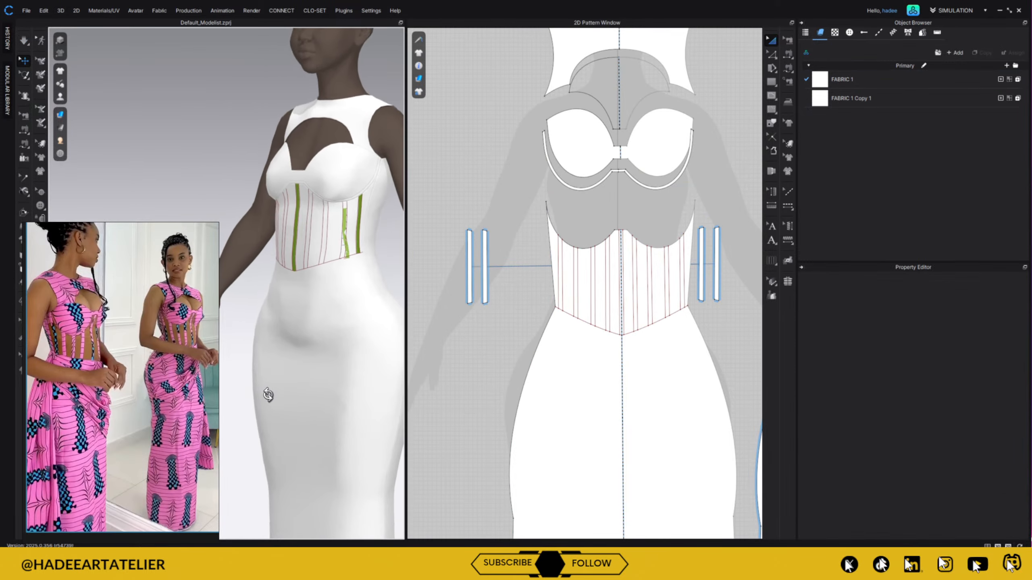
{"action": "key", "text": "space"}
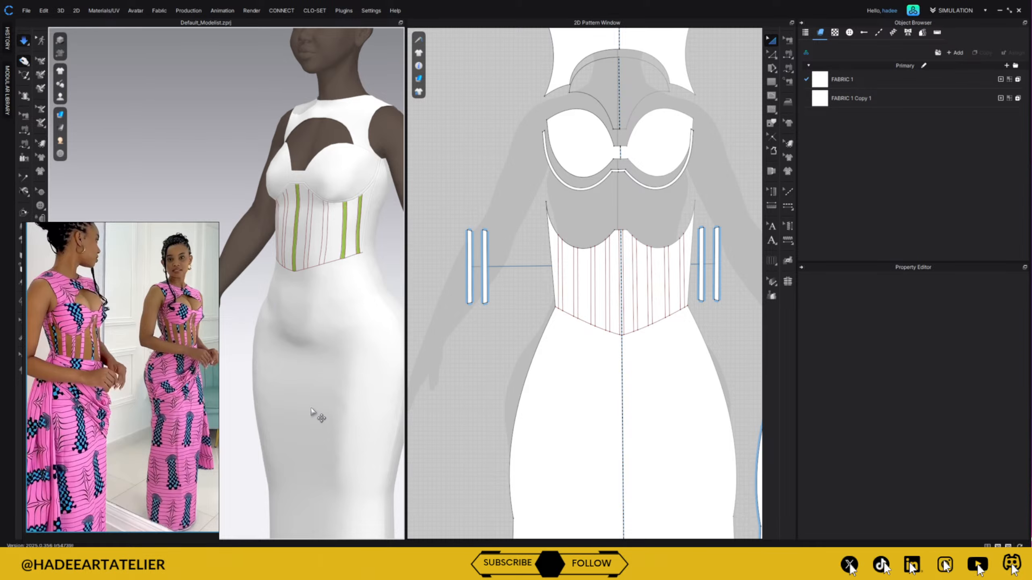
{"action": "right_click_drag", "start_coordinate": [318, 378], "coordinate": [394, 371]}
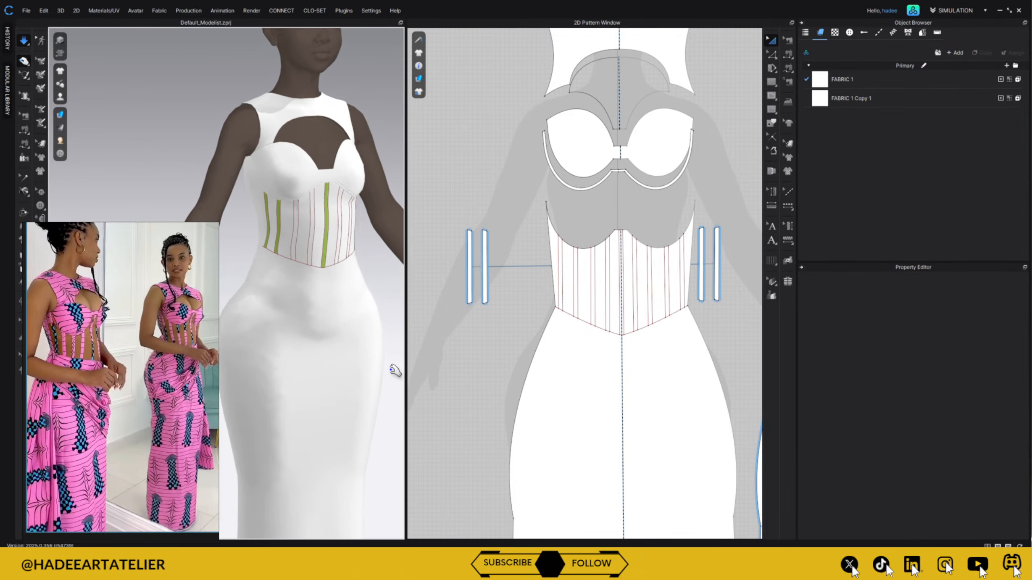
{"action": "left_click", "coordinate": [583, 261]}
{"action": "scroll", "coordinate": [588, 231], "scroll_direction": "up", "scroll_amount": 3}
{"action": "scroll", "coordinate": [609, 242], "scroll_direction": "up", "scroll_amount": 2}
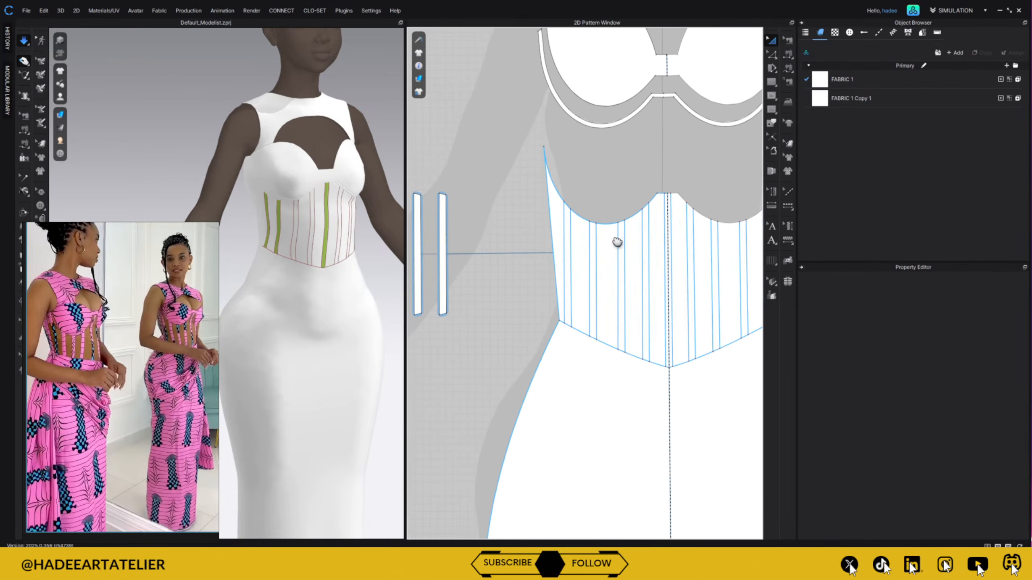
{"action": "middle_click_drag", "start_coordinate": [617, 242], "coordinate": [619, 239]}
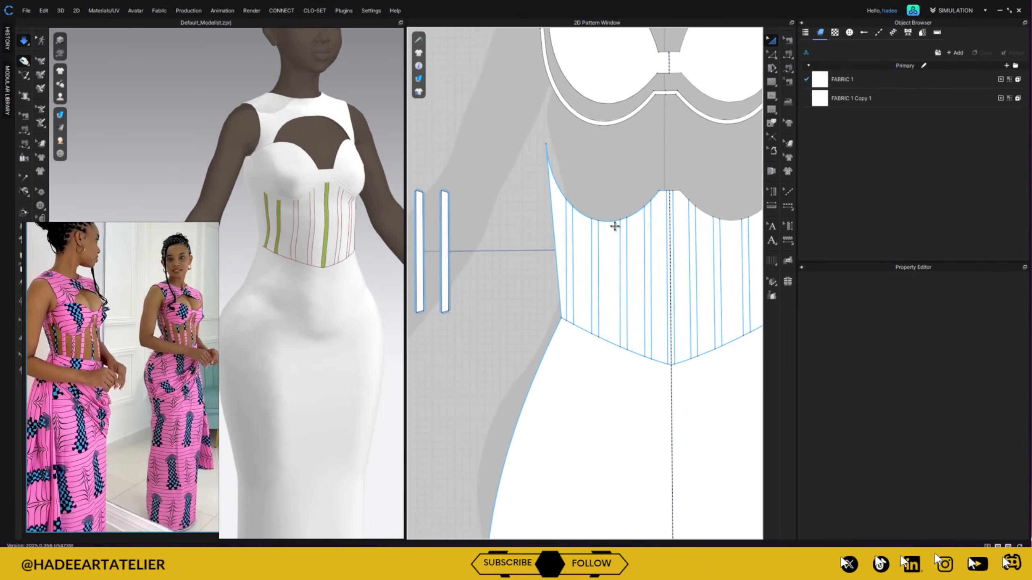
- Check the length of the second channel's right line and set the second strip's right edge to 155.7 mm in both directions
{"action": "left_click", "coordinate": [772, 54]}
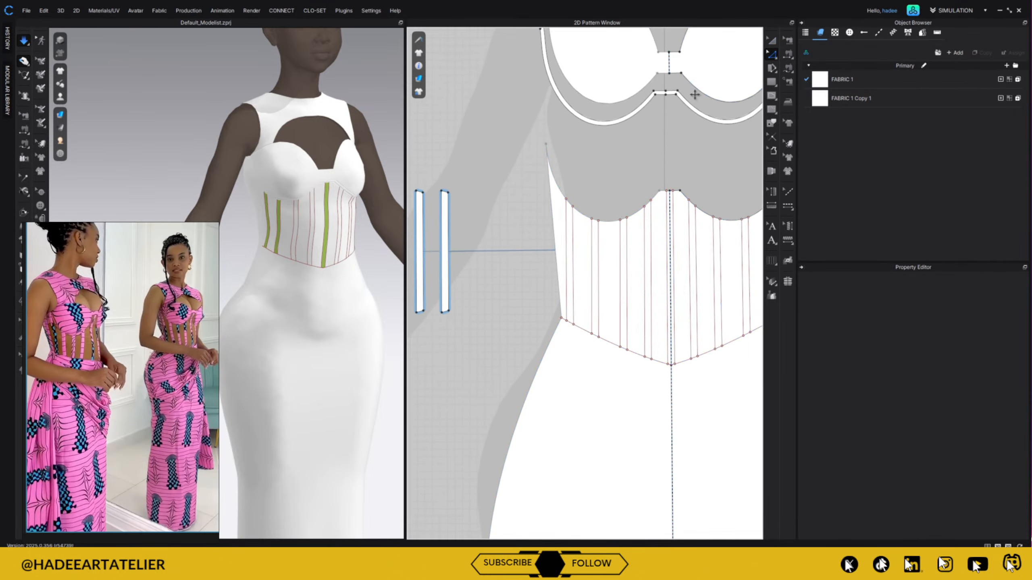
{"action": "left_click", "coordinate": [599, 262]}
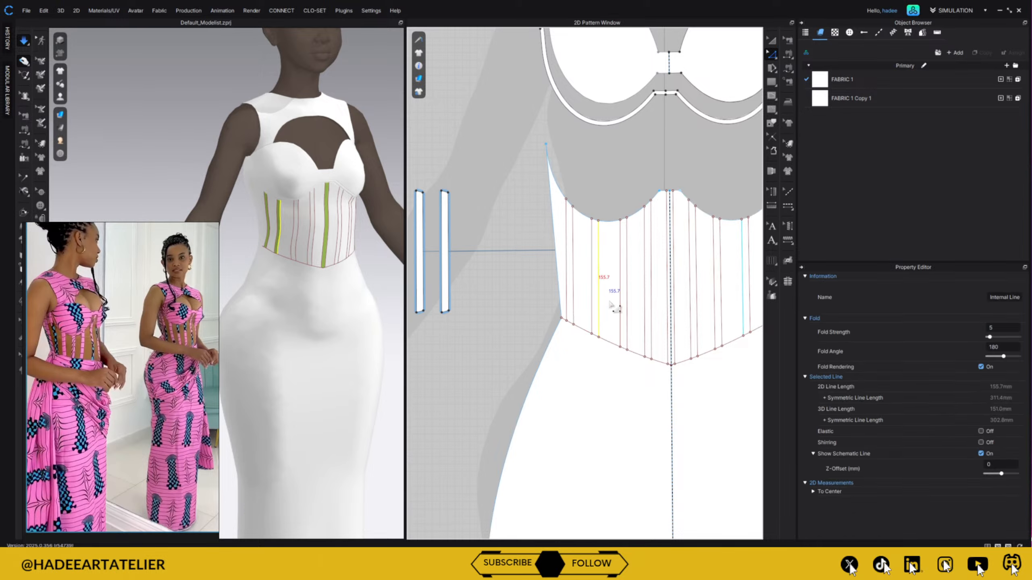
{"action": "left_click", "coordinate": [449, 252]}
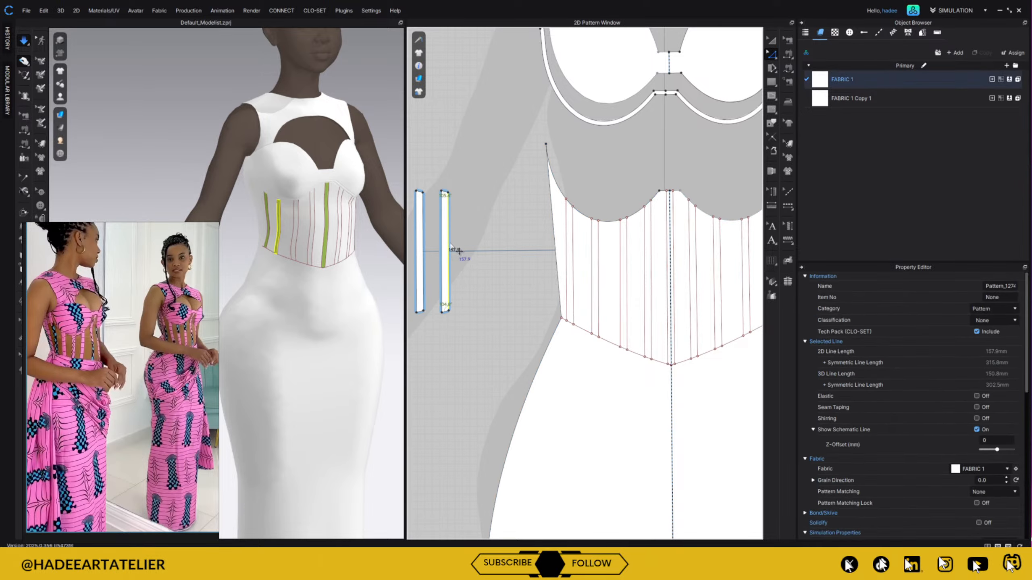
{"action": "right_click", "coordinate": [451, 243]}
{"action": "left_click", "coordinate": [494, 321]}
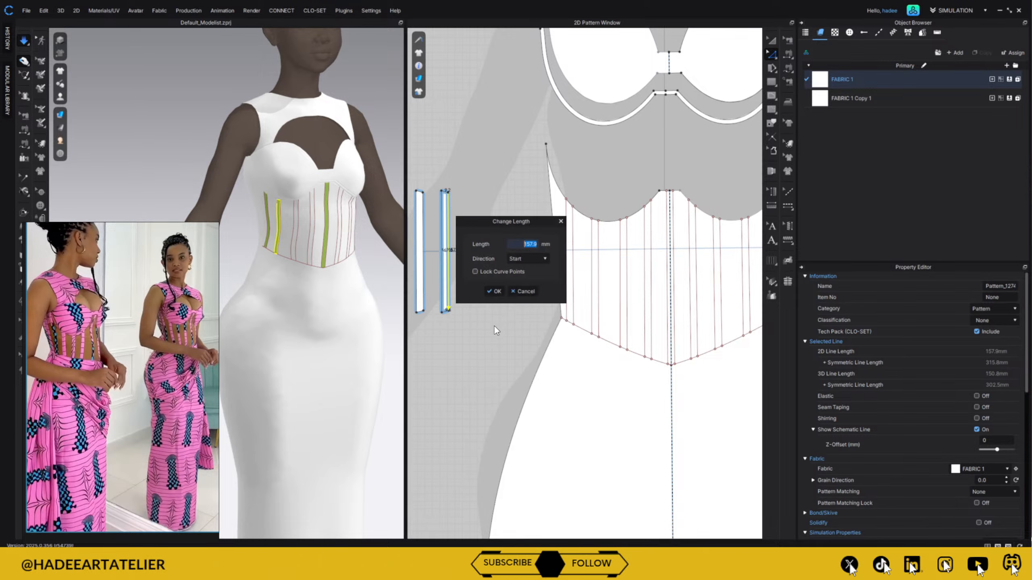
{"action": "type", "text": "1"}
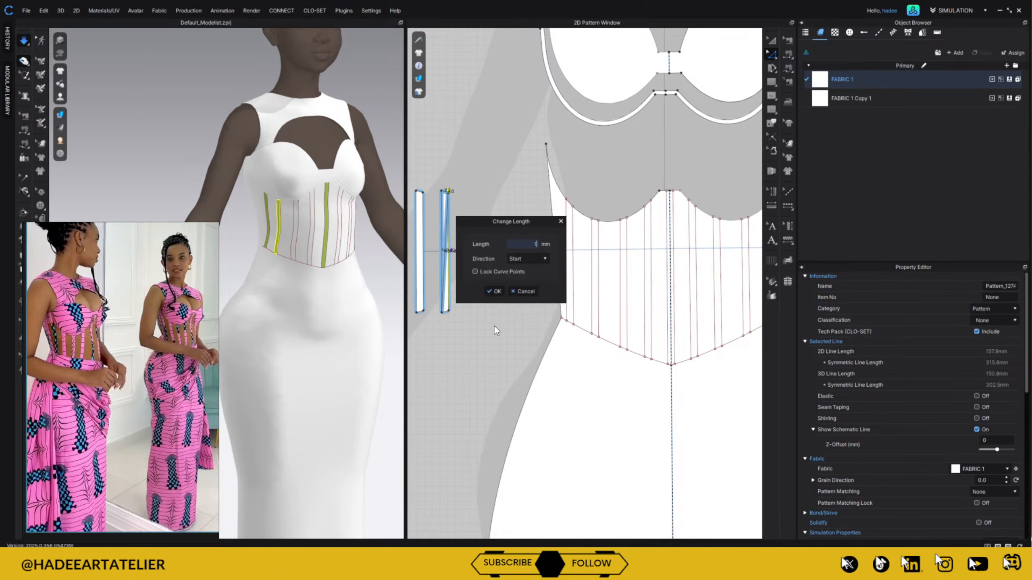
{"action": "type", "text": "55.7"}
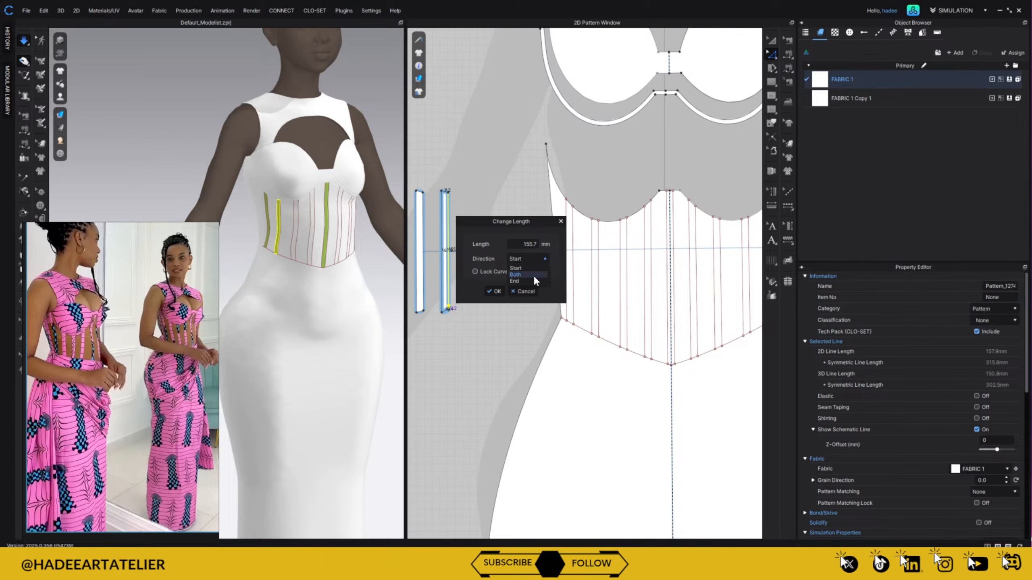
{"action": "left_click", "coordinate": [534, 276]}
{"action": "left_click", "coordinate": [493, 292]}
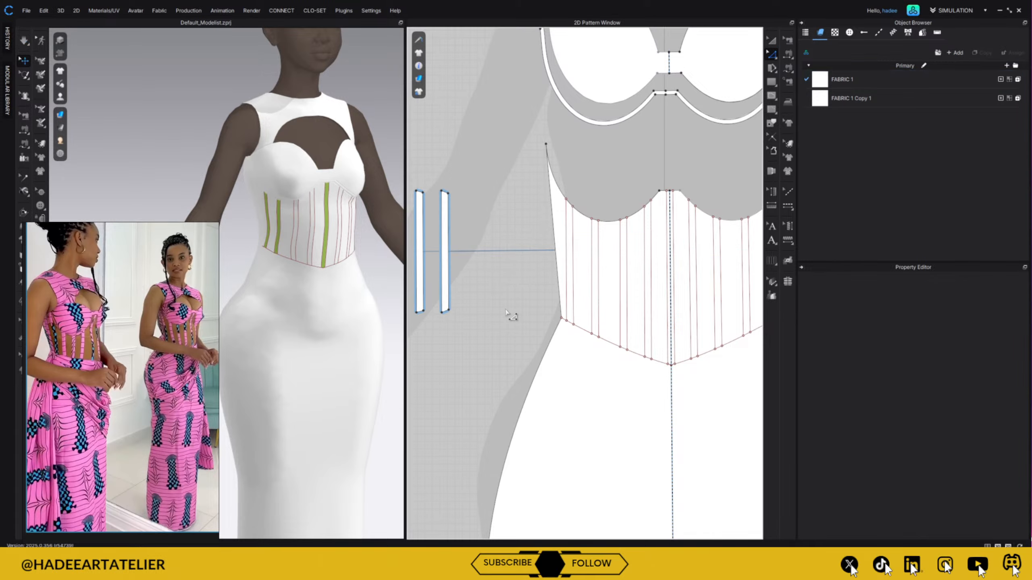
- Check the length of the second channel's left line and try to change the length of the second strip's left edge
{"action": "left_click", "coordinate": [593, 270]}
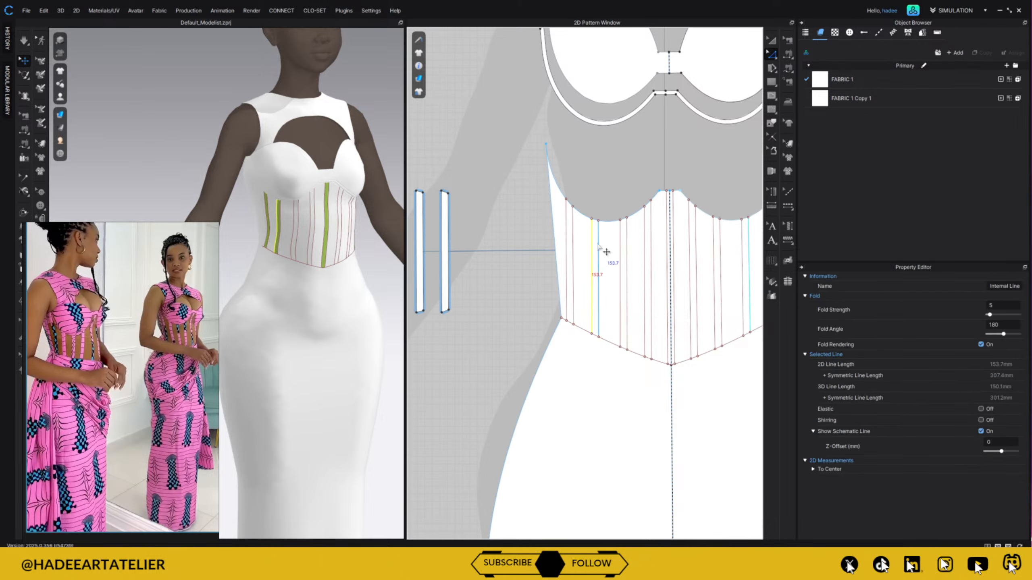
{"action": "left_click", "coordinate": [444, 238]}
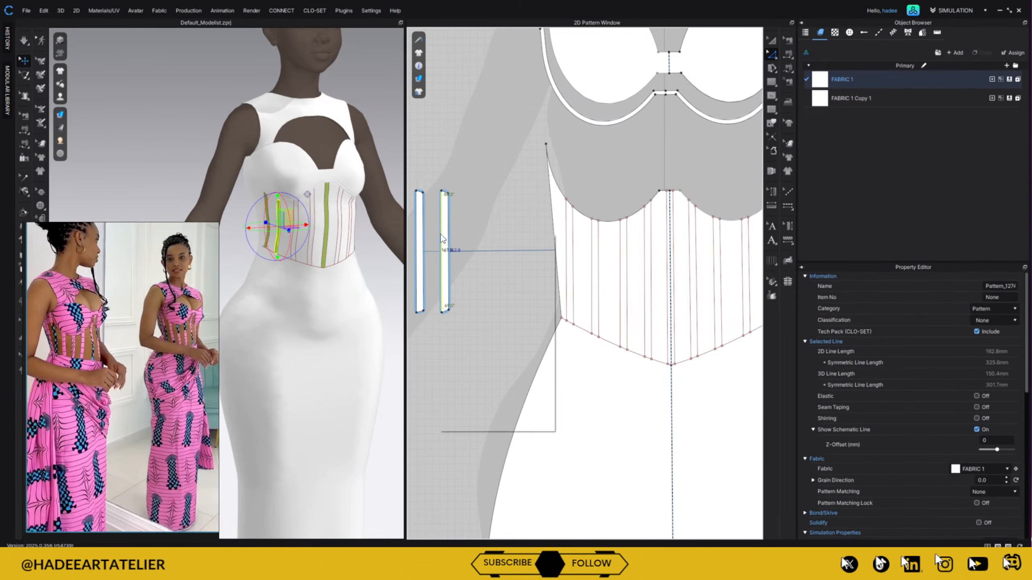
{"action": "right_click", "coordinate": [443, 238]}
{"action": "left_click", "coordinate": [486, 310]}
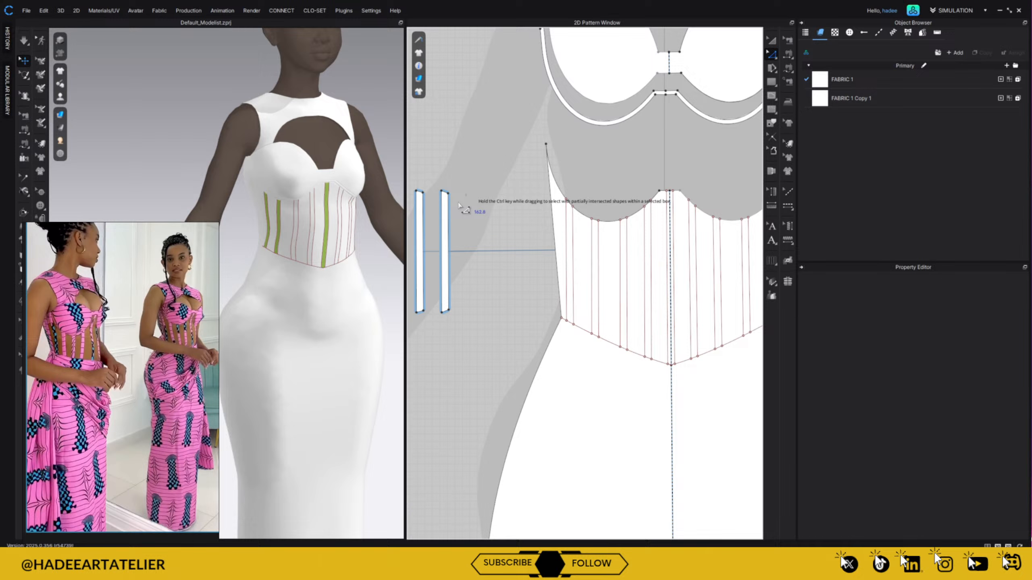
{"action": "left_click", "coordinate": [451, 239]}
{"action": "right_click", "coordinate": [440, 233]}
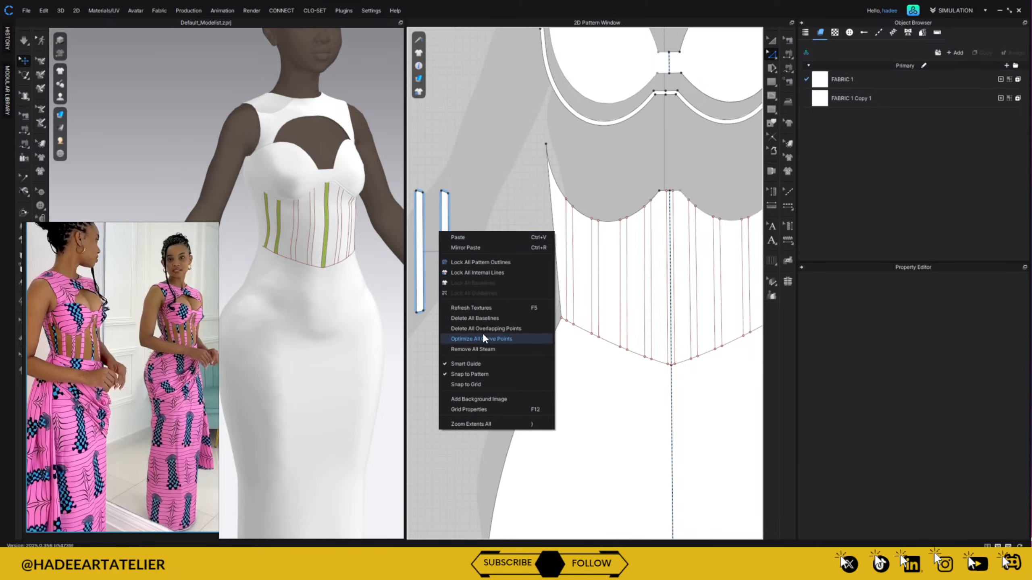
{"action": "left_click", "coordinate": [458, 237]}
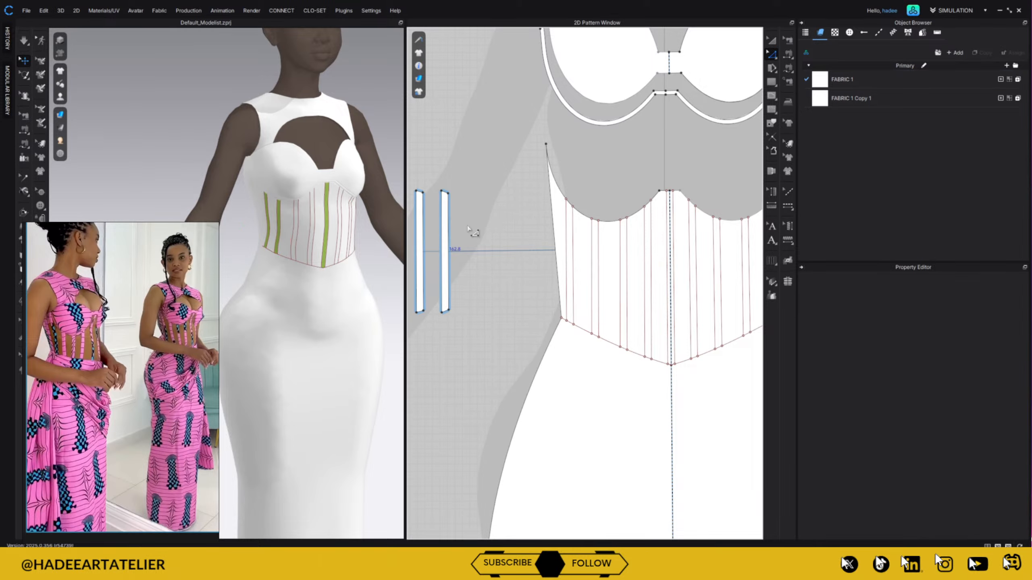
- Set the length of the second strip's left edge to 153.7 mm, shortening it from both ends
{"action": "left_click", "coordinate": [443, 249]}
{"action": "right_click", "coordinate": [441, 247]}
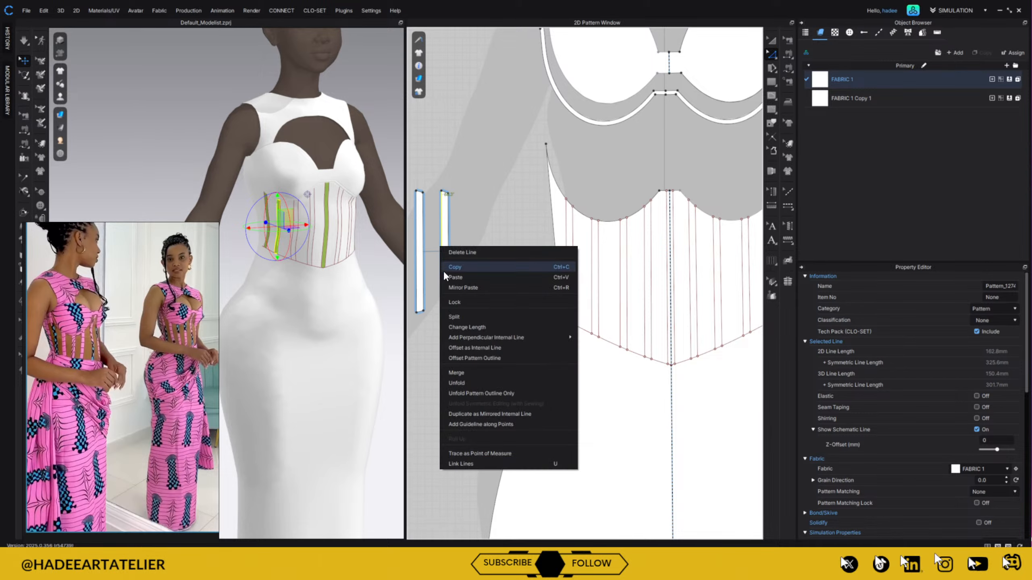
{"action": "left_click", "coordinate": [477, 330]}
{"action": "type", "text": "1"}
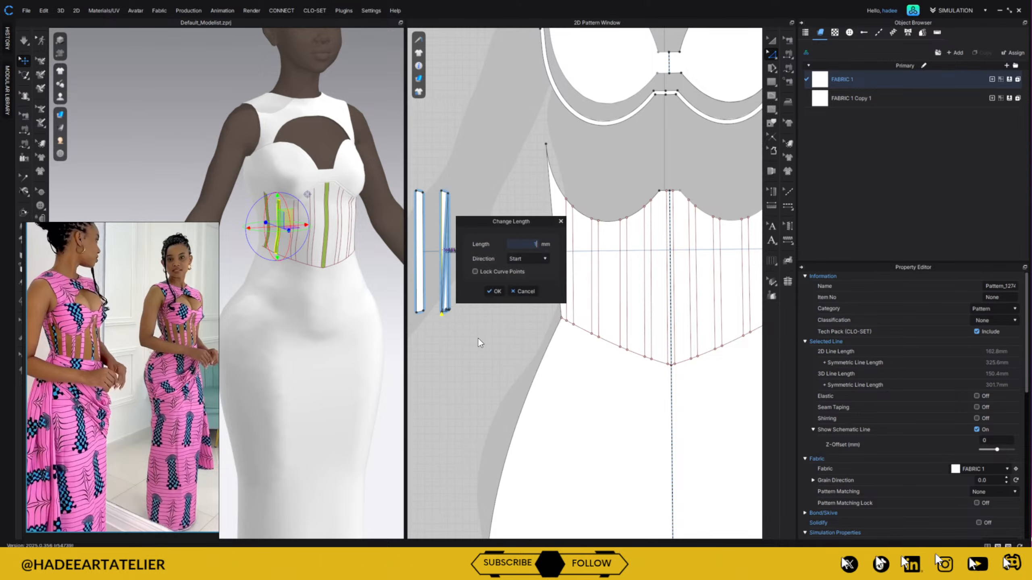
{"action": "type", "text": "53.7"}
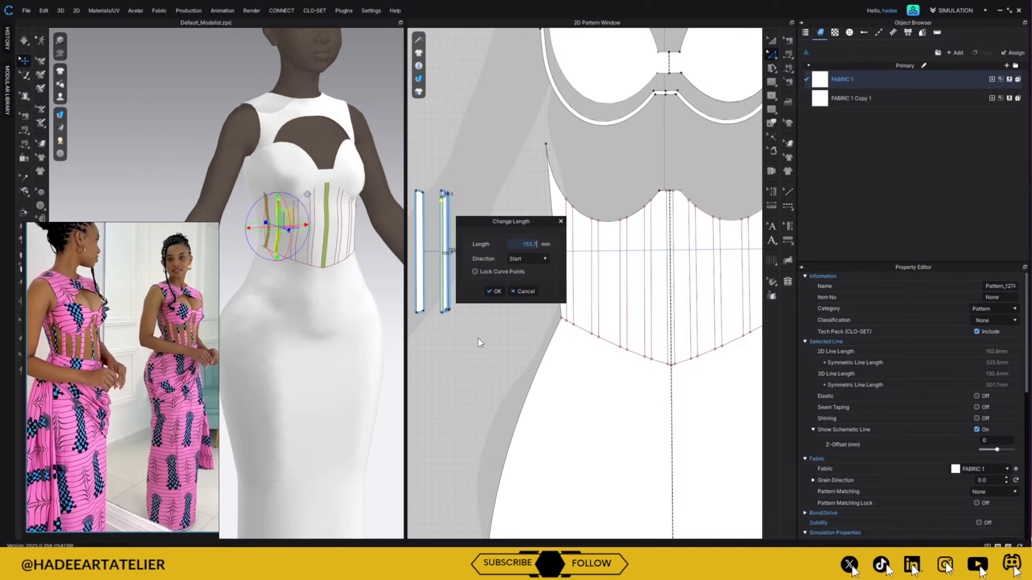
{"action": "left_click", "coordinate": [545, 260]}
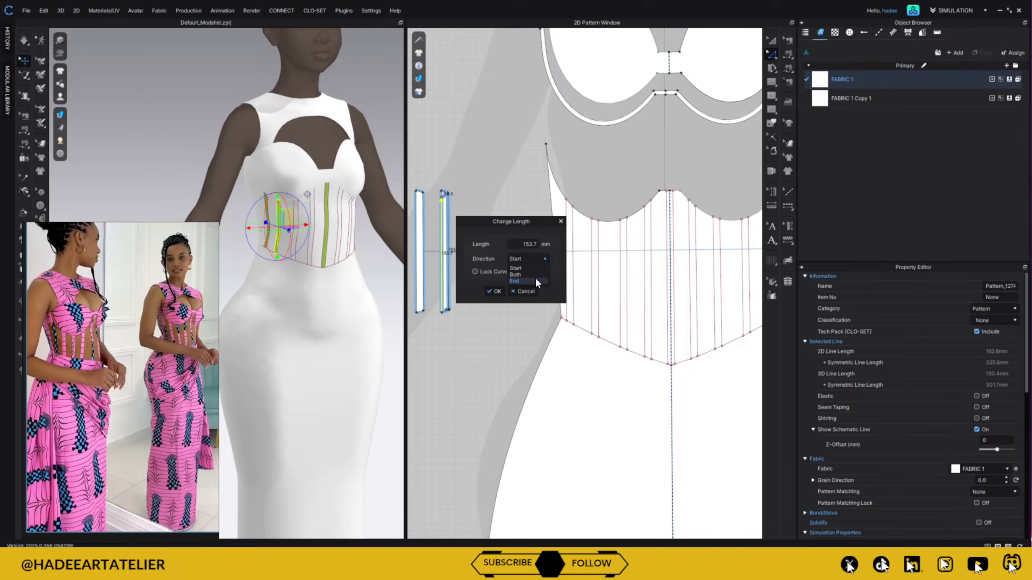
{"action": "left_click", "coordinate": [492, 291]}
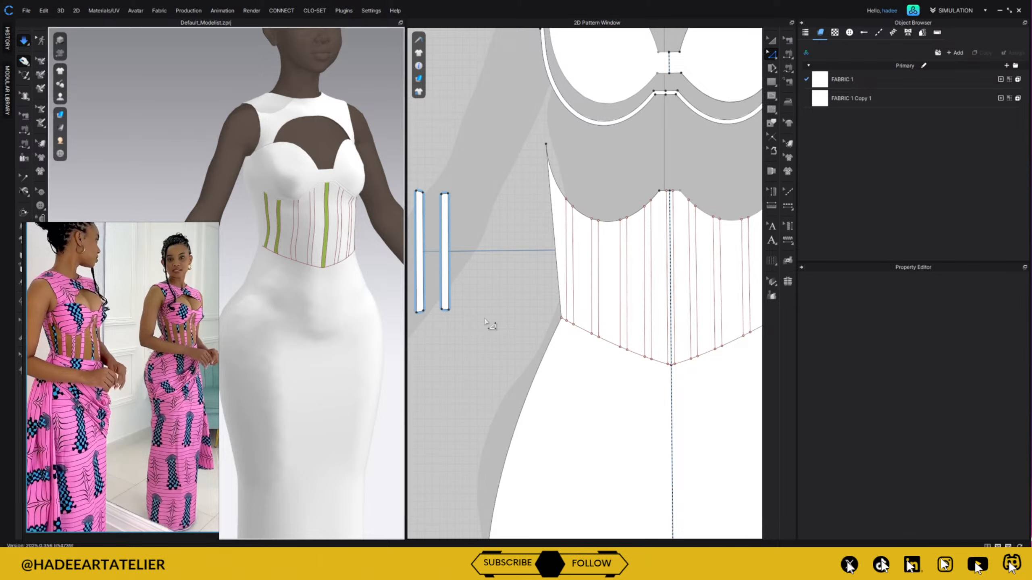
- Copy the shortened second strip and paste two duplicates side by side between it and the bodice pattern
{"action": "left_click", "coordinate": [771, 39]}
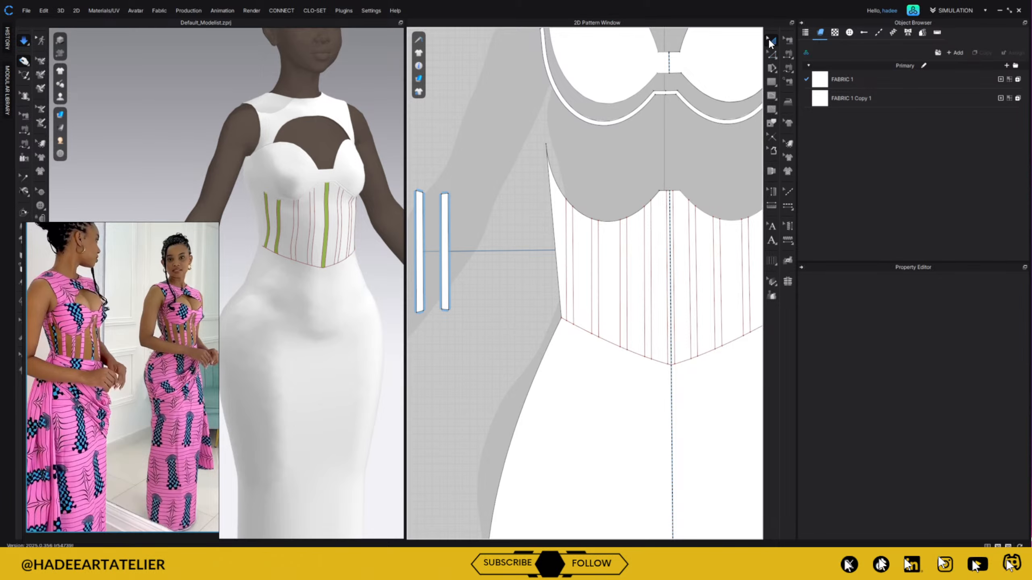
{"action": "left_click", "coordinate": [443, 236]}
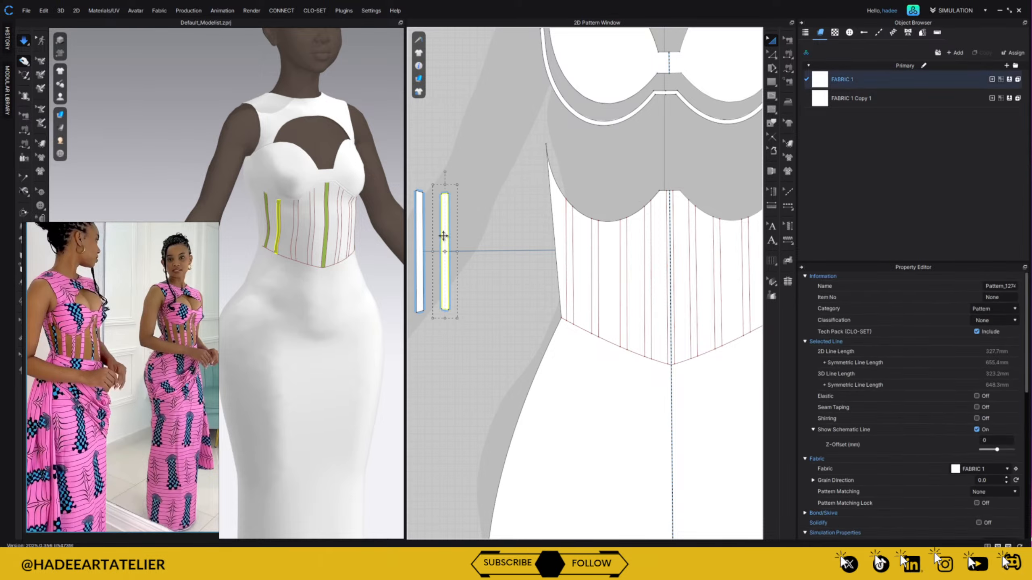
{"action": "right_click", "coordinate": [443, 236]}
{"action": "left_click", "coordinate": [479, 223]}
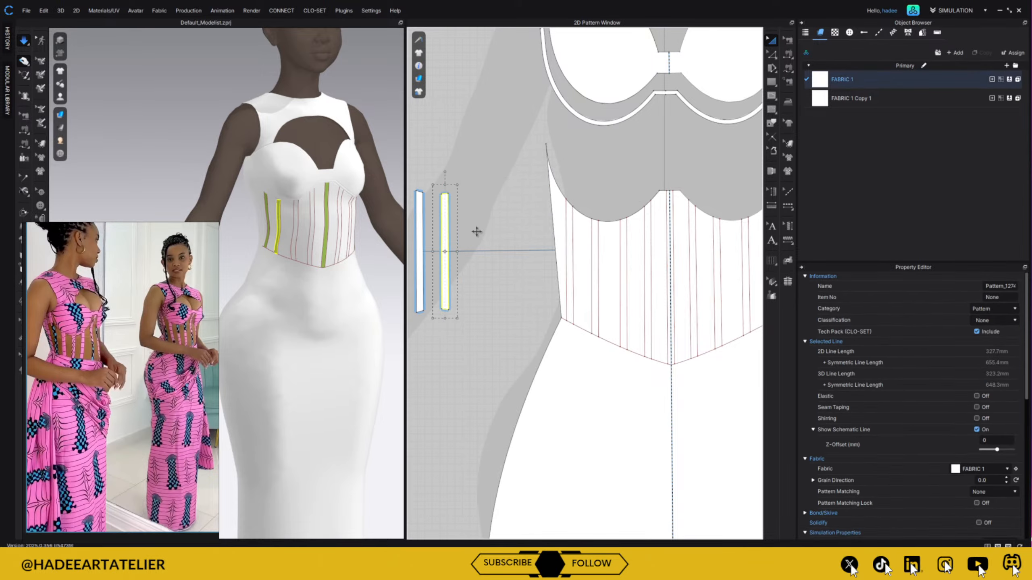
{"action": "left_click", "coordinate": [478, 232]}
{"action": "right_click", "coordinate": [485, 235]}
{"action": "left_click", "coordinate": [509, 239]}
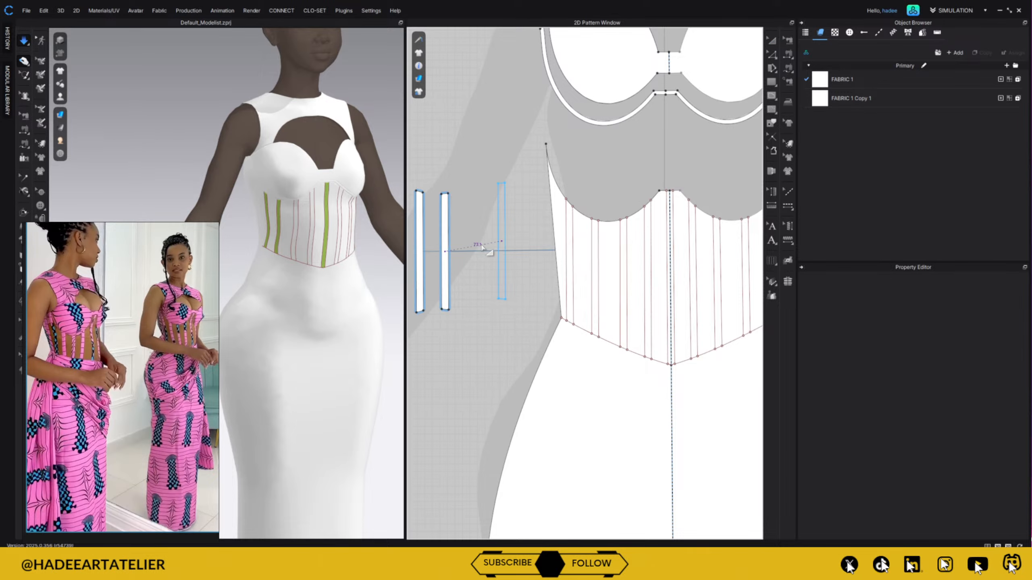
{"action": "left_click", "coordinate": [460, 286]}
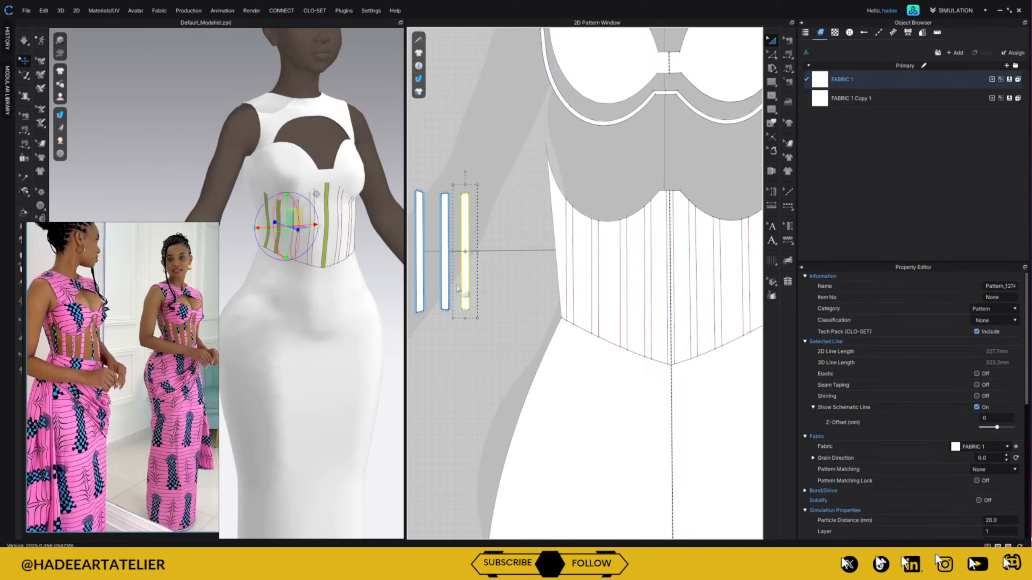
{"action": "right_click", "coordinate": [467, 245]}
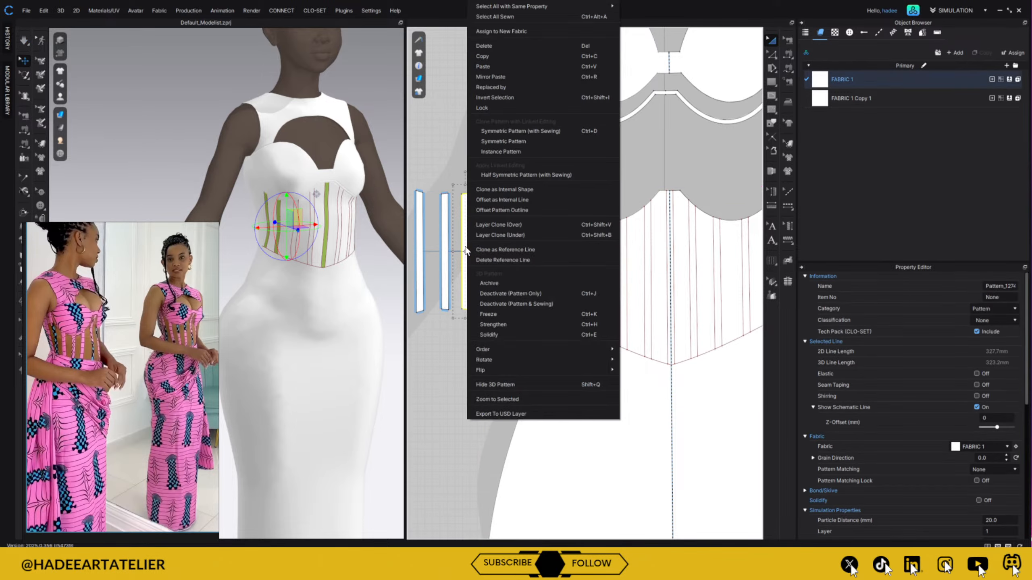
{"action": "left_click", "coordinate": [505, 66]}
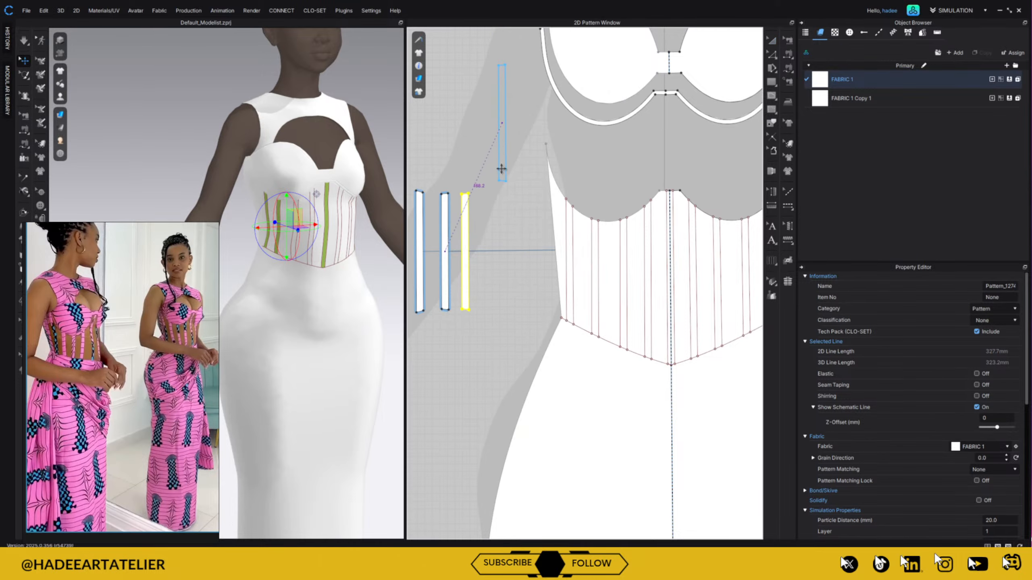
{"action": "left_click", "coordinate": [615, 300]}
- Sew both long edges of the fourth strip to the two lines of the channel beside the center channel
{"action": "left_click", "coordinate": [788, 53]}
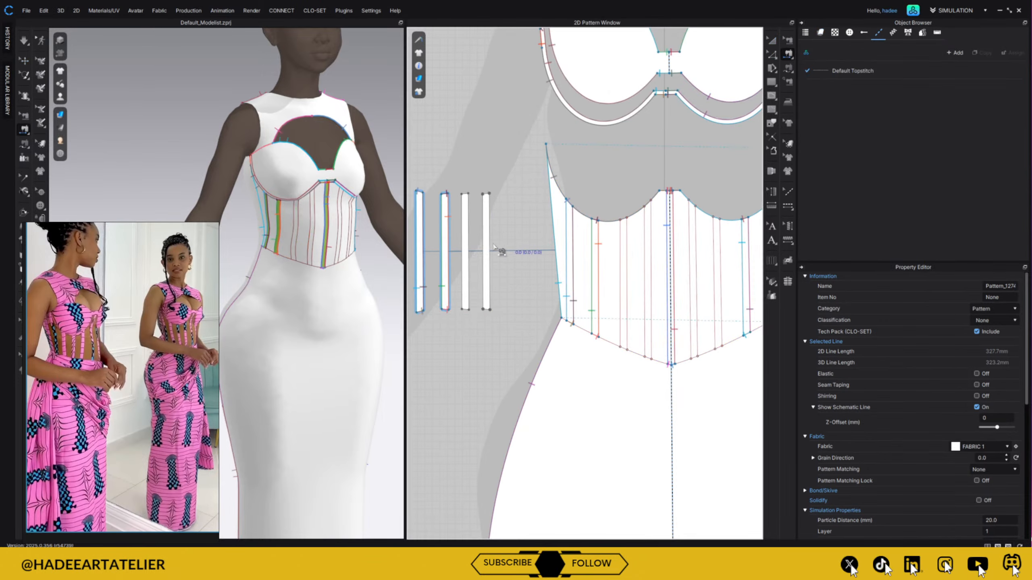
{"action": "left_click", "coordinate": [490, 248]}
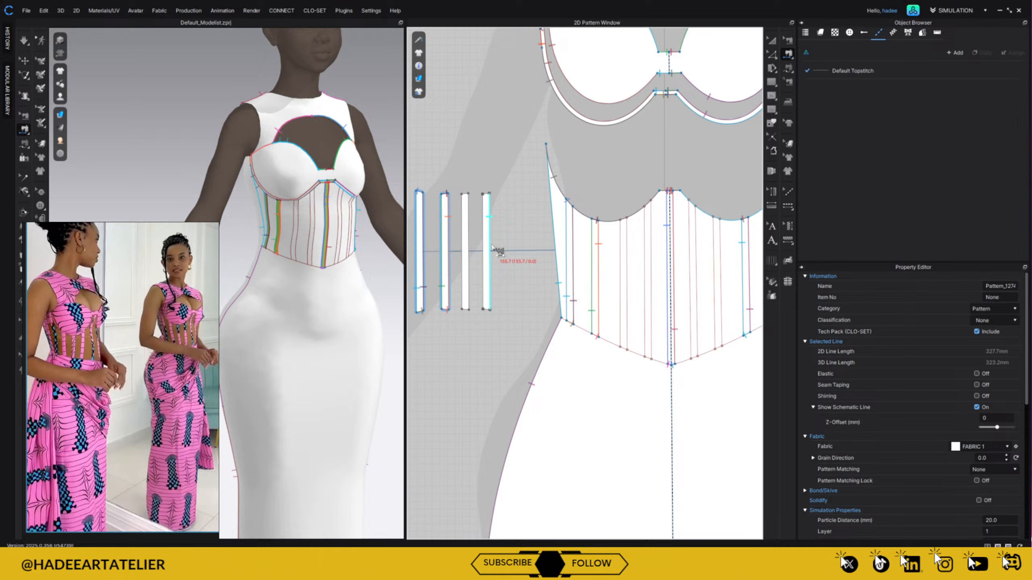
{"action": "left_click", "coordinate": [651, 268]}
{"action": "left_click", "coordinate": [486, 252]}
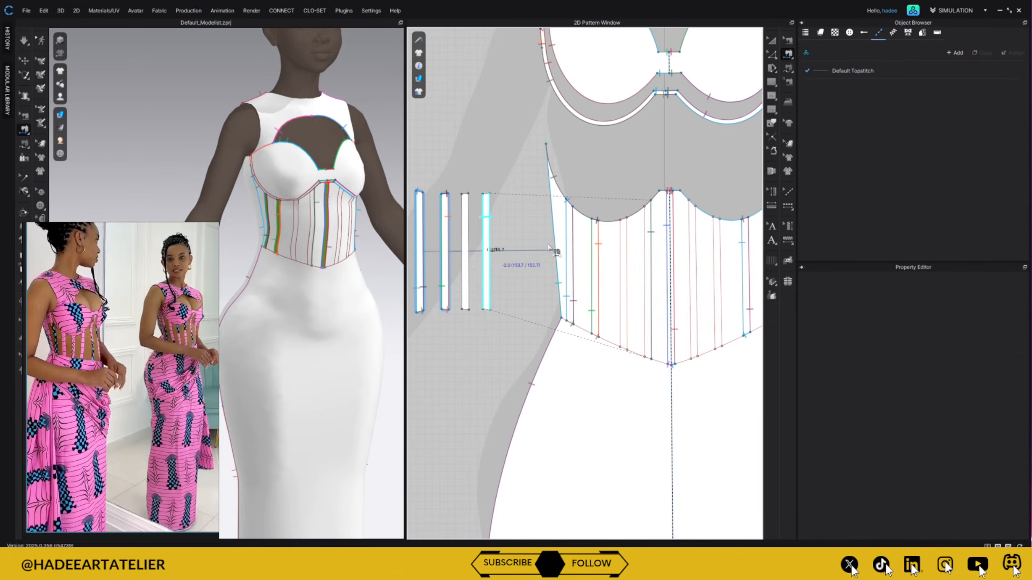
{"action": "left_click", "coordinate": [644, 256]}
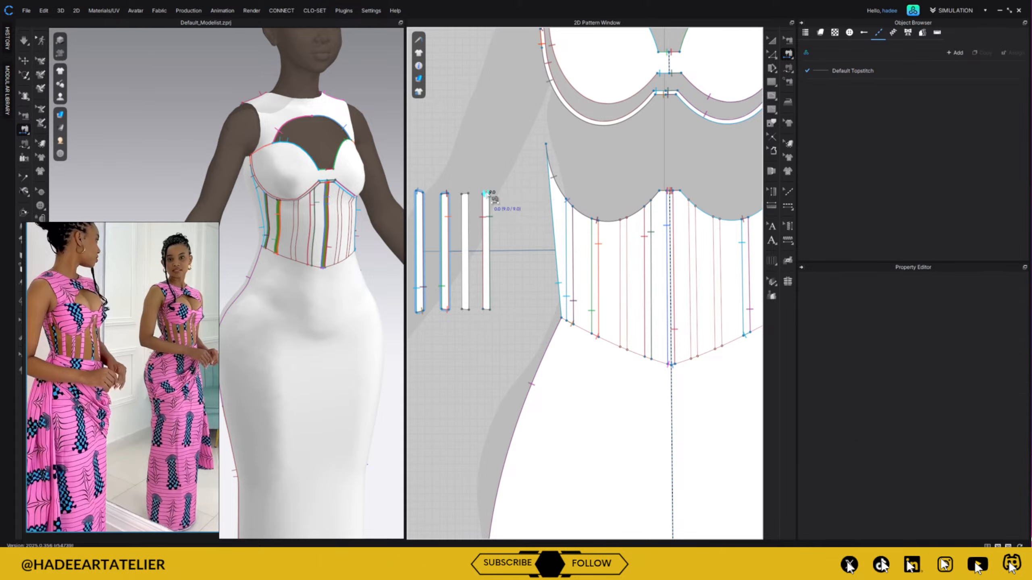
- Sew the fourth strip's top and bottom ends to the matching bodice edge segments of its channel
{"action": "left_click", "coordinate": [648, 204]}
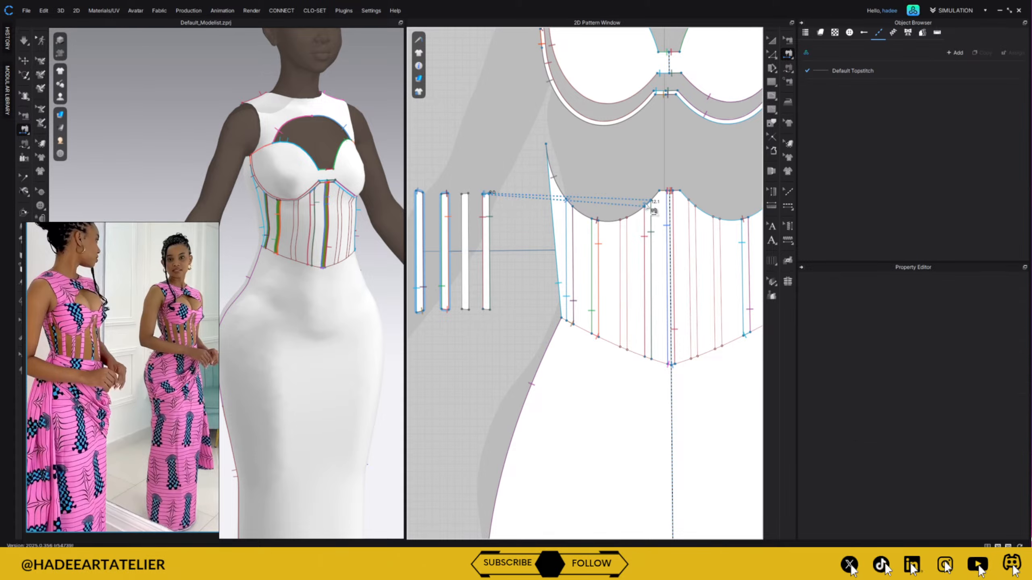
{"action": "left_click", "coordinate": [487, 310]}
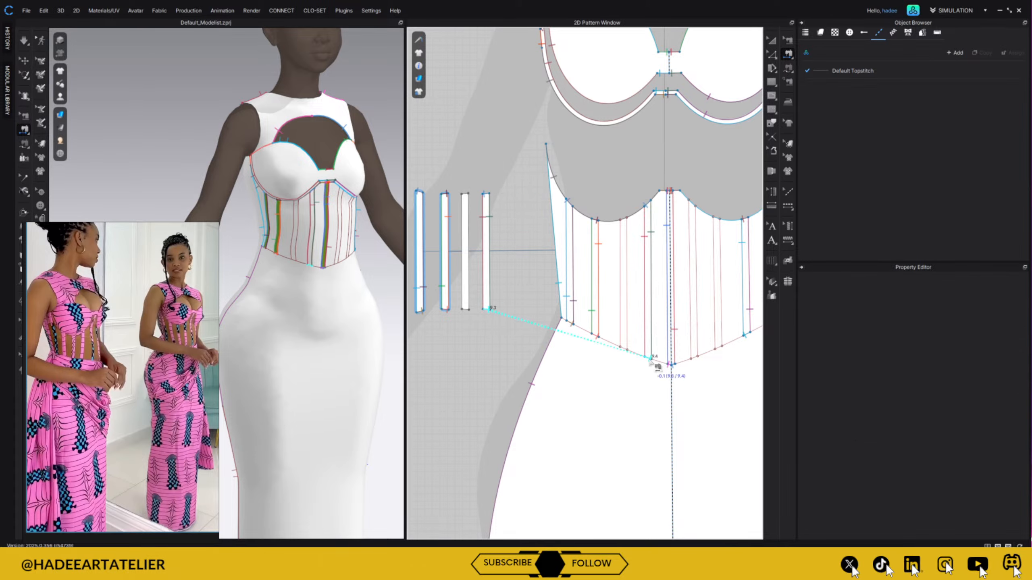
{"action": "left_click", "coordinate": [650, 359]}
- Sew the third strip's top and bottom ends to the third channel's edge segments, and its right edge to the channel's right line
{"action": "left_click", "coordinate": [464, 194]}
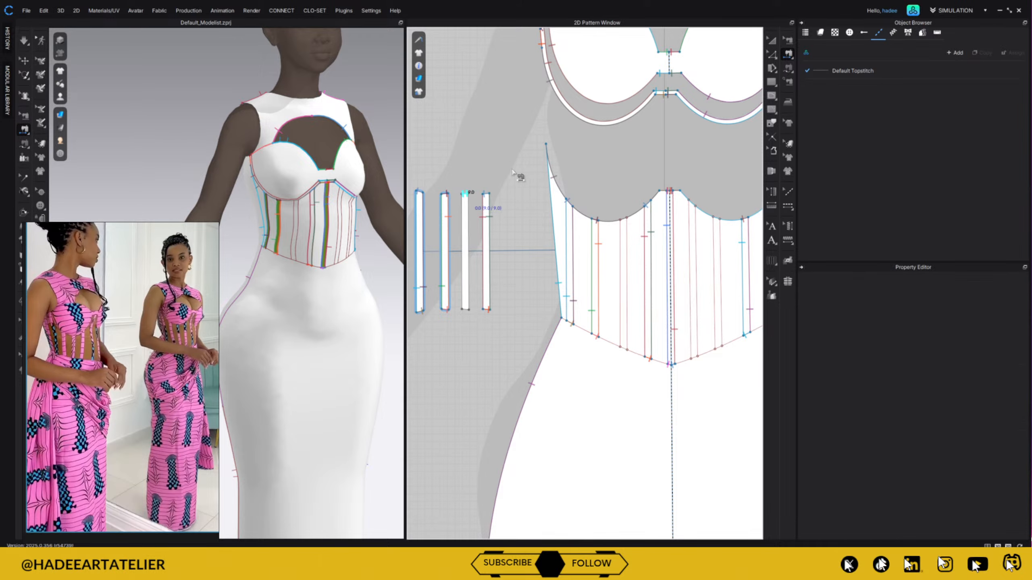
{"action": "left_click", "coordinate": [626, 219]}
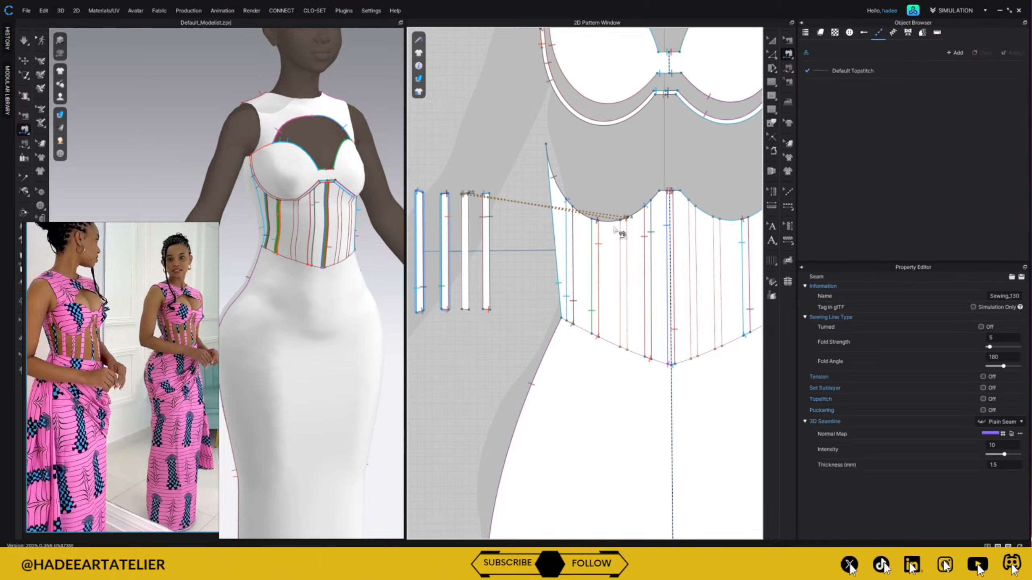
{"action": "left_click", "coordinate": [466, 309]}
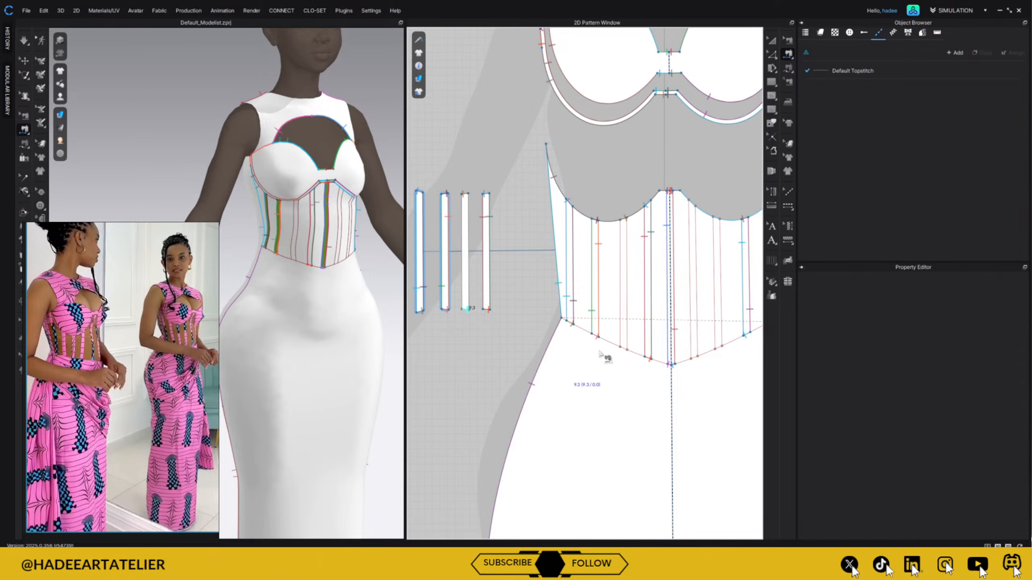
{"action": "left_click", "coordinate": [625, 350]}
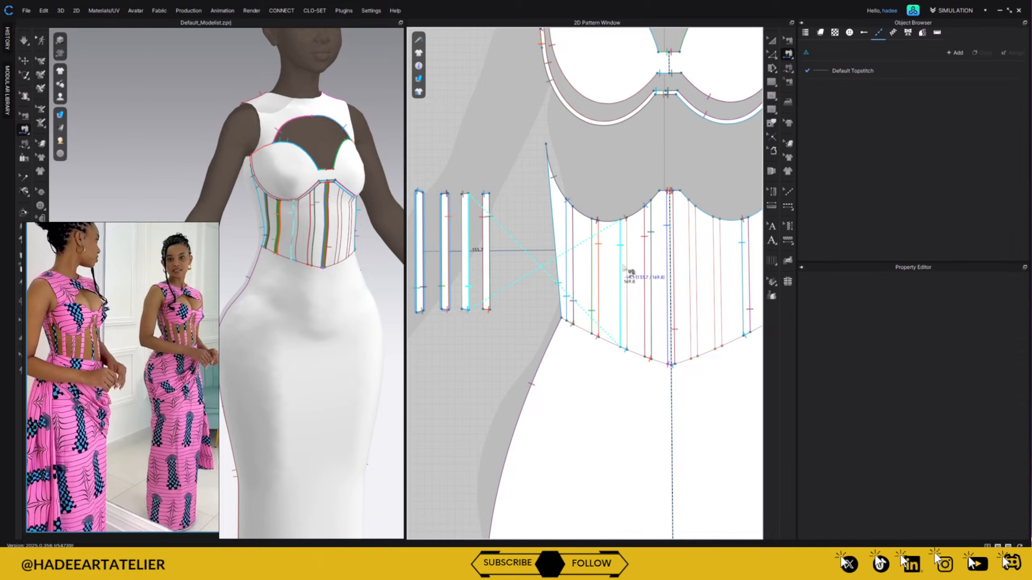
{"action": "left_click", "coordinate": [628, 300]}
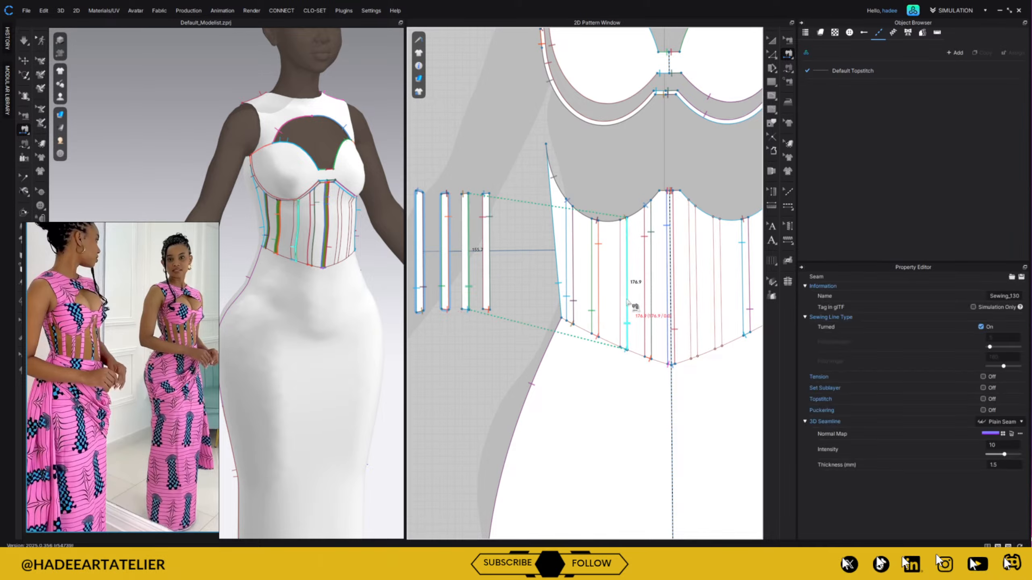
- Sew the third strip's left edge to its channel's left line, and set its right edge's length to 176.9 mm, extending in both directions
{"action": "left_click", "coordinate": [462, 254]}
{"action": "left_click", "coordinate": [620, 280]}
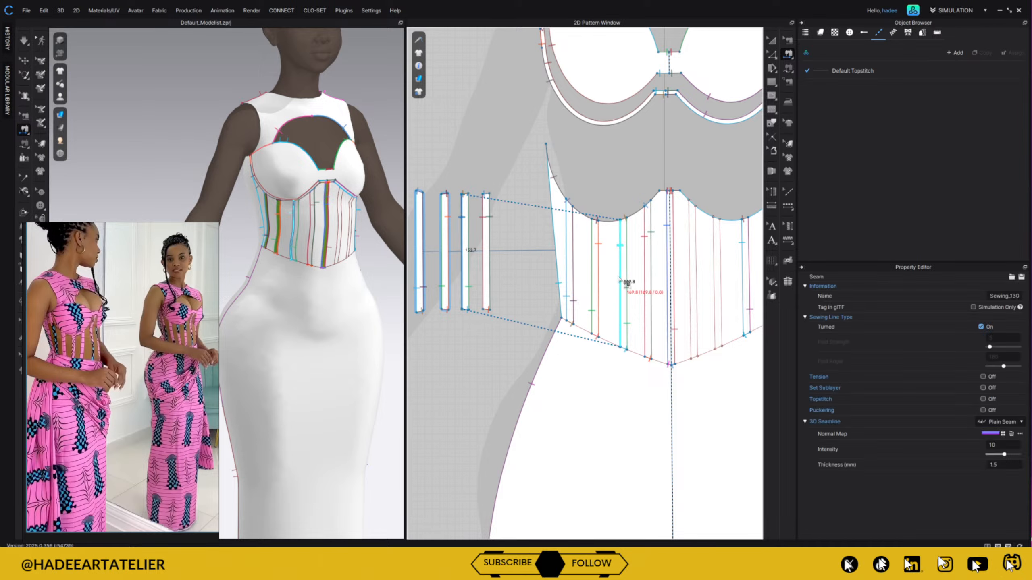
{"action": "left_click", "coordinate": [772, 54]}
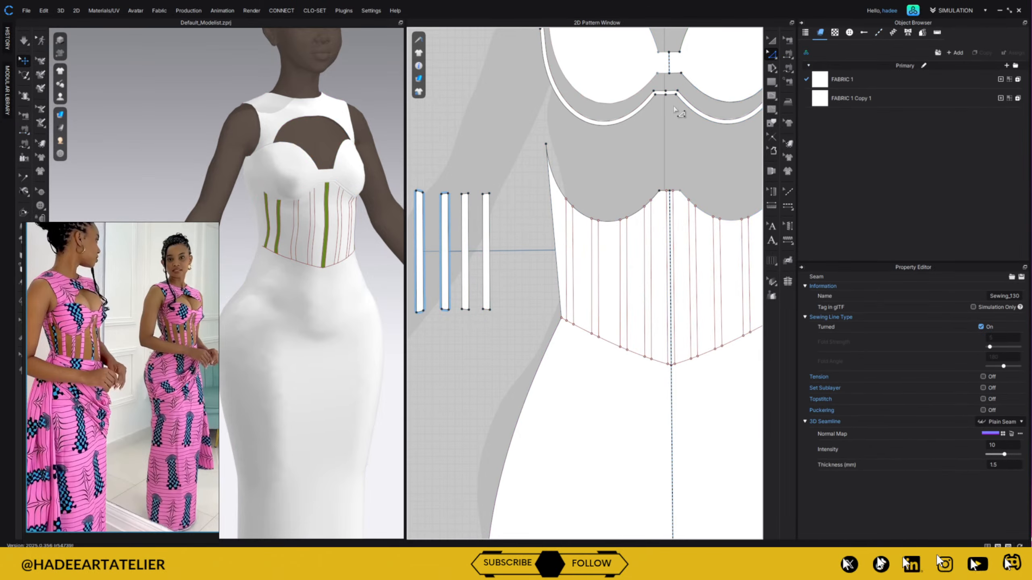
{"action": "left_click", "coordinate": [627, 186]}
{"action": "left_click", "coordinate": [628, 260]}
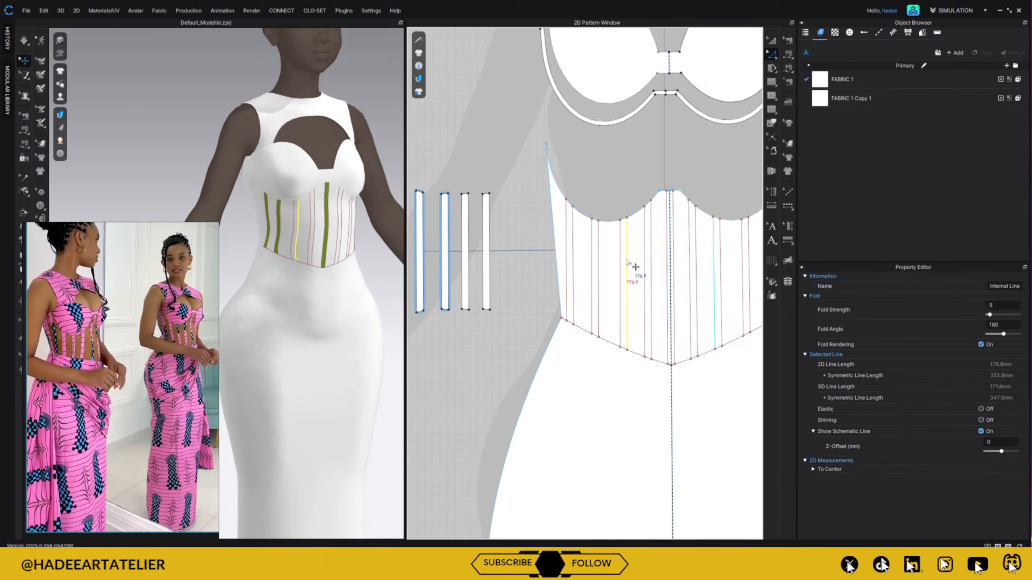
{"action": "left_click", "coordinate": [467, 245]}
{"action": "right_click", "coordinate": [469, 245]}
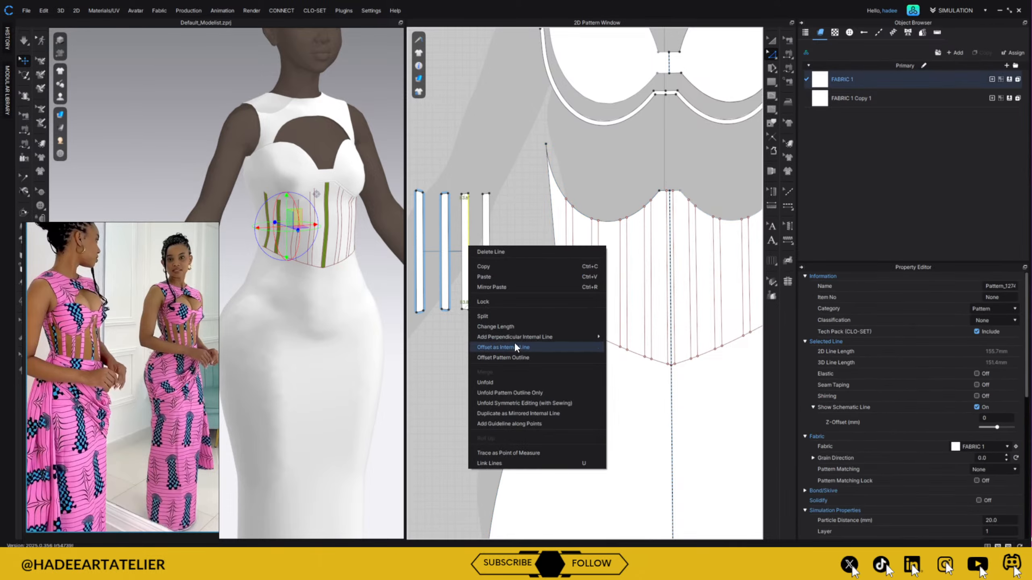
{"action": "left_click", "coordinate": [517, 331]}
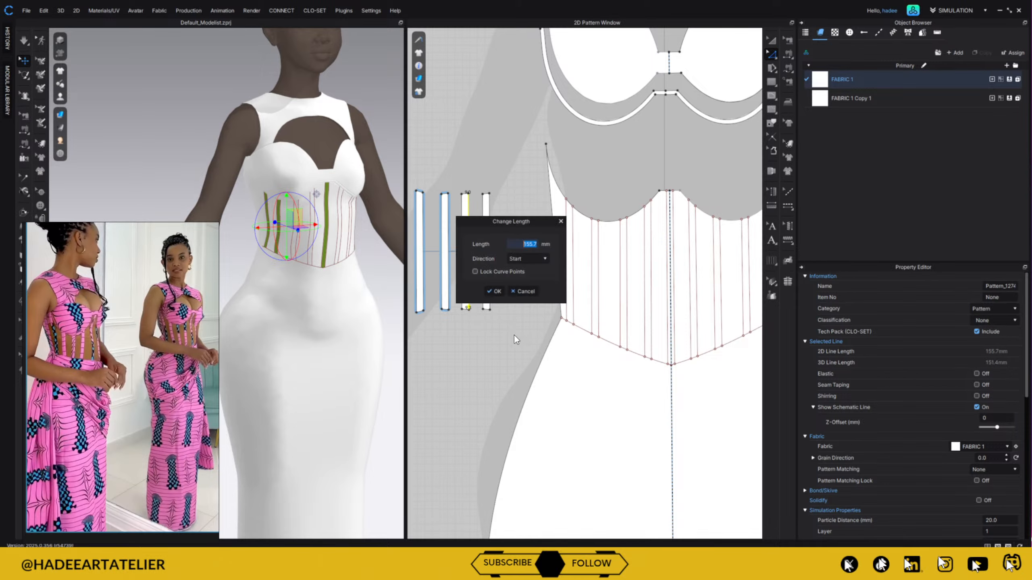
{"action": "type", "text": "176.9"}
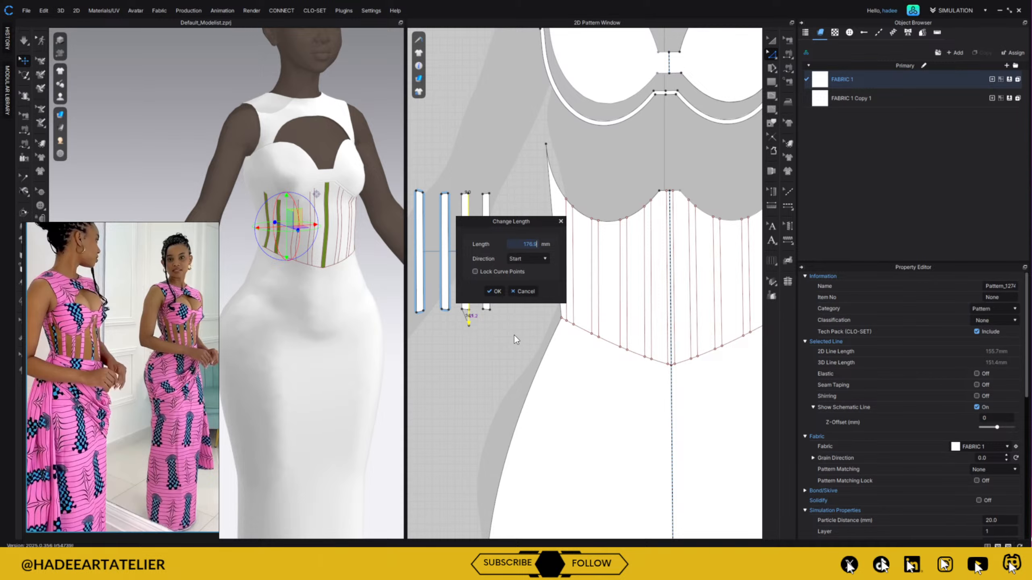
{"action": "left_click", "coordinate": [538, 259]}
{"action": "left_click", "coordinate": [530, 275]}
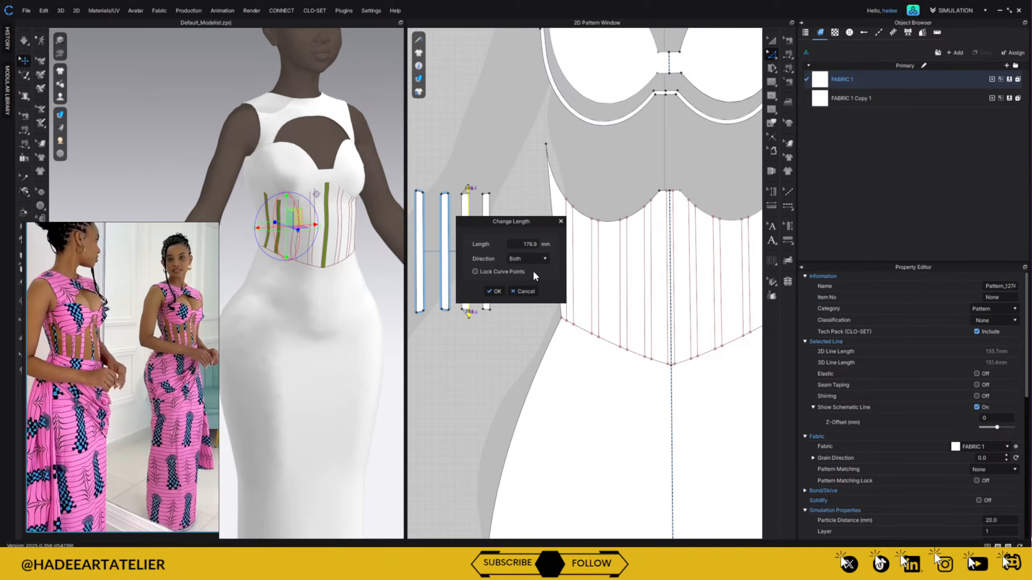
{"action": "left_click", "coordinate": [494, 291]}
- Set the third strip's left edge to 169.8 mm, matching its channel's left line, with the length change applied in both directions
{"action": "left_click", "coordinate": [545, 166]}
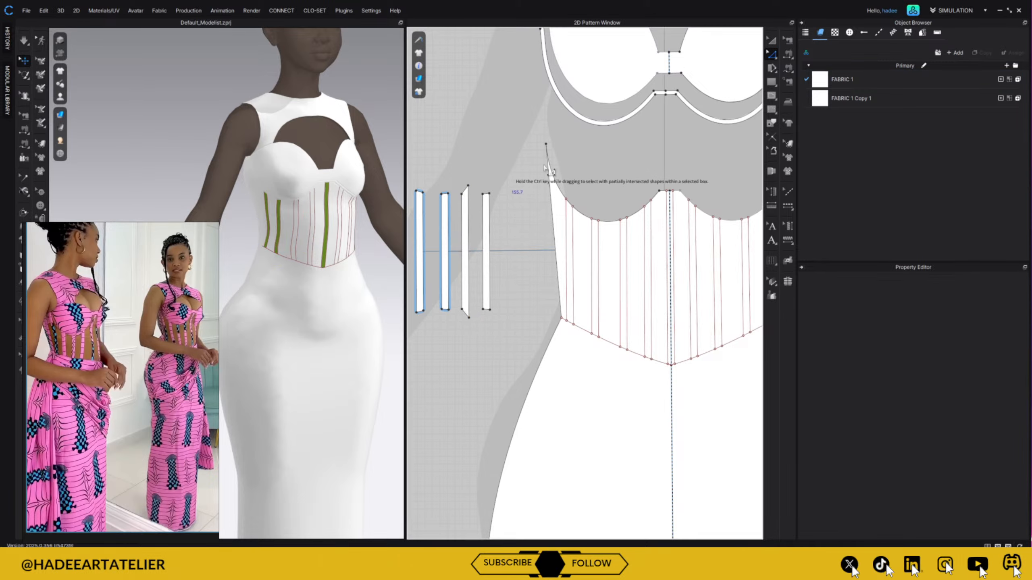
{"action": "left_click", "coordinate": [621, 262]}
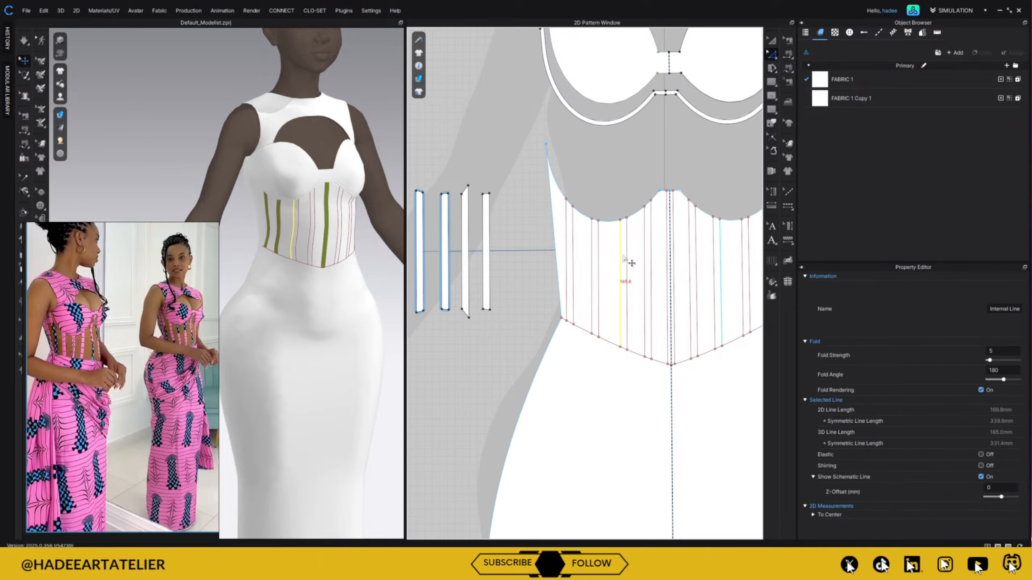
{"action": "left_click", "coordinate": [463, 231]}
{"action": "right_click", "coordinate": [463, 231]}
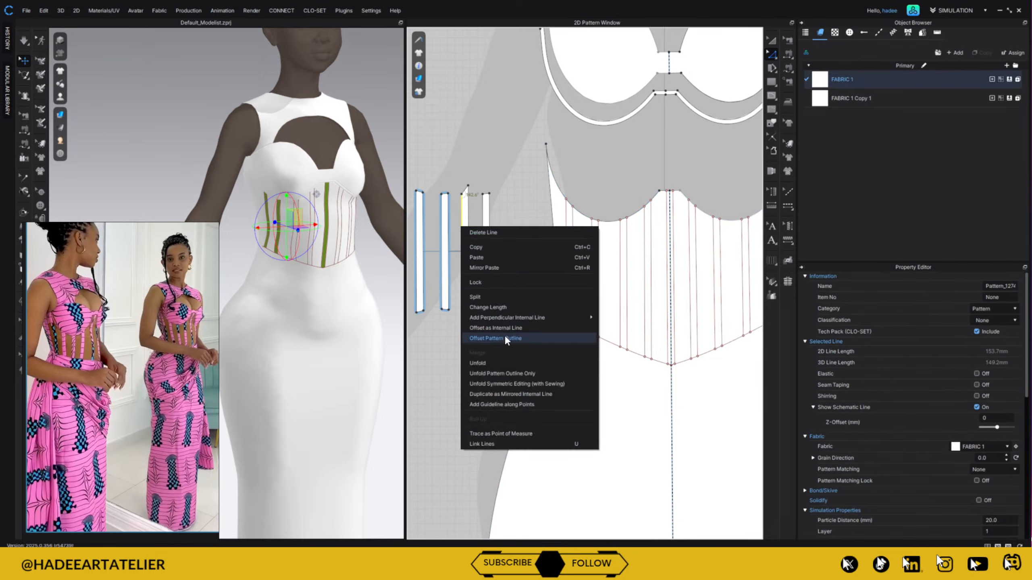
{"action": "left_click", "coordinate": [508, 307]}
{"action": "type", "text": "16"}
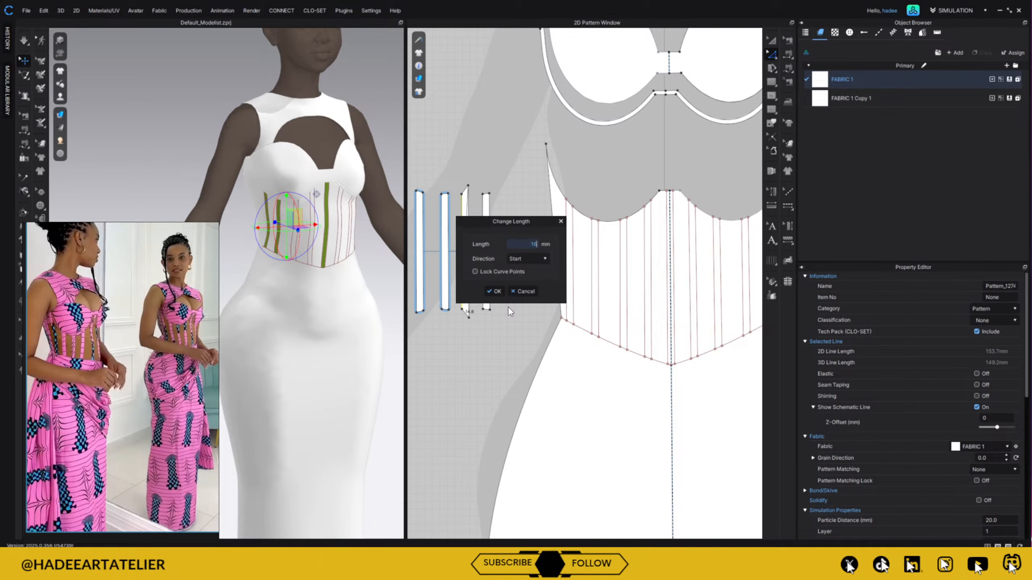
{"action": "type", "text": "9.8"}
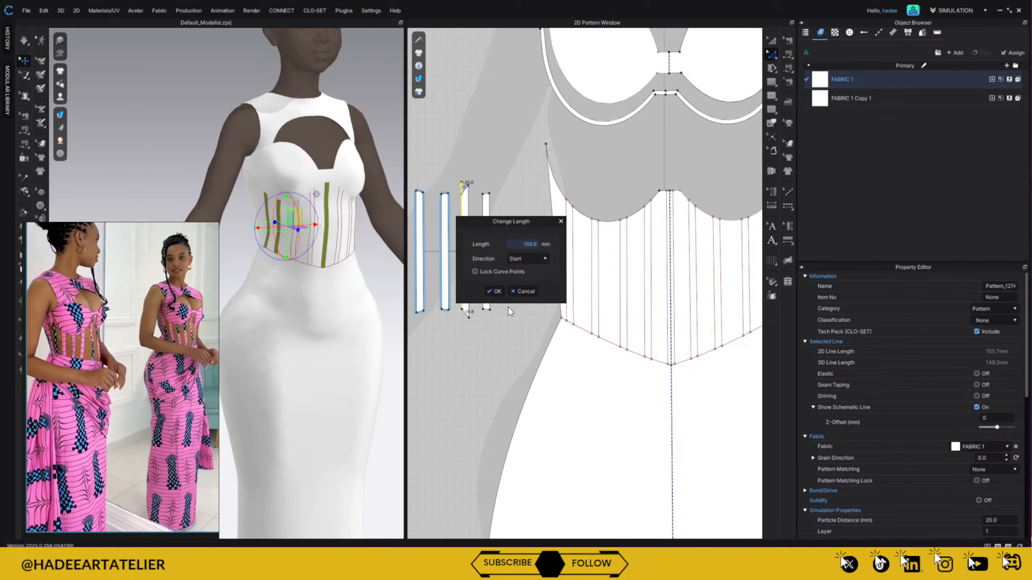
{"action": "left_click", "coordinate": [533, 275]}
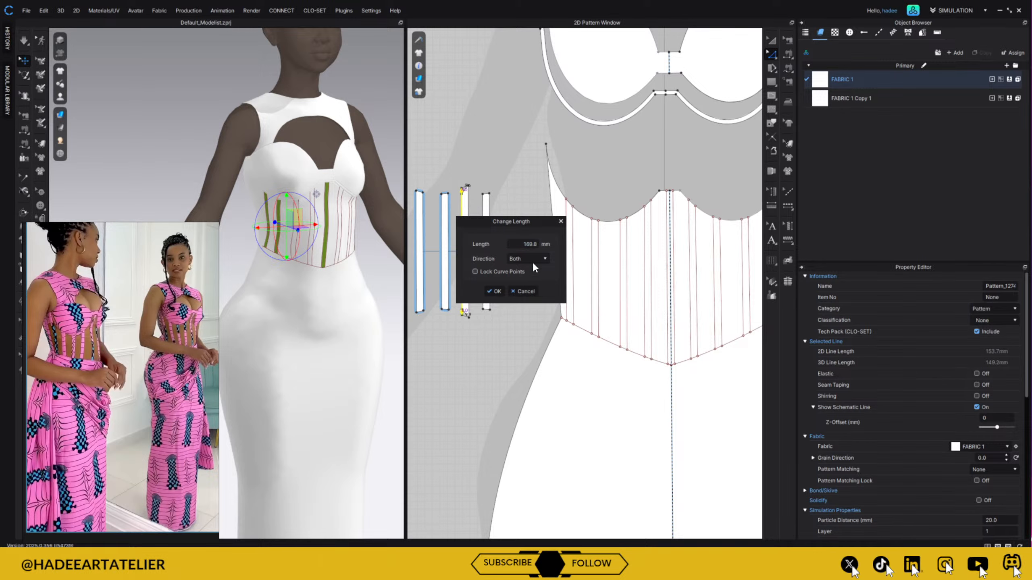
{"action": "left_click", "coordinate": [487, 291]}
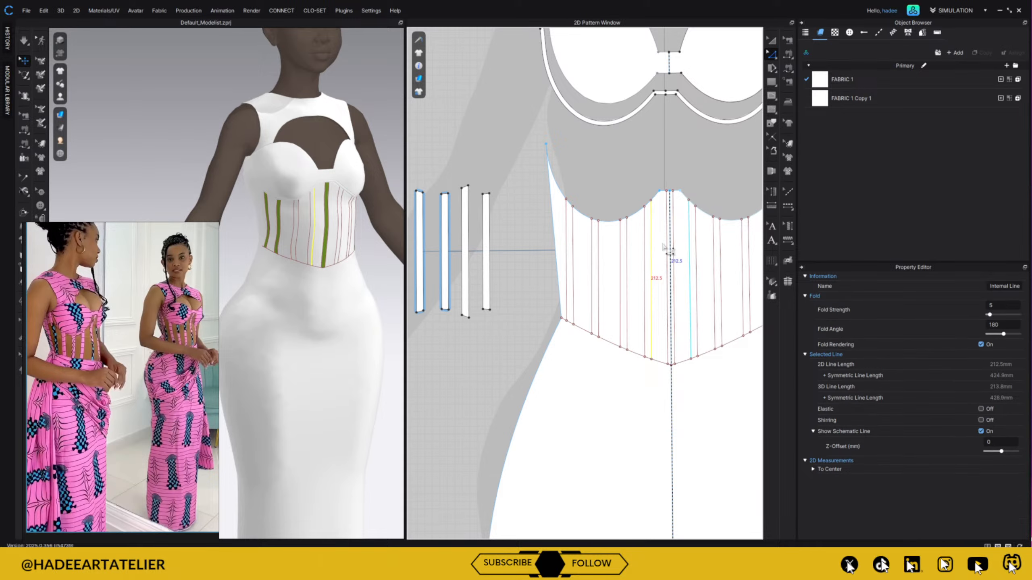
- Set the fourth strip's right edge to 212.5 mm, with the length change applied in both directions
{"action": "left_click", "coordinate": [493, 239]}
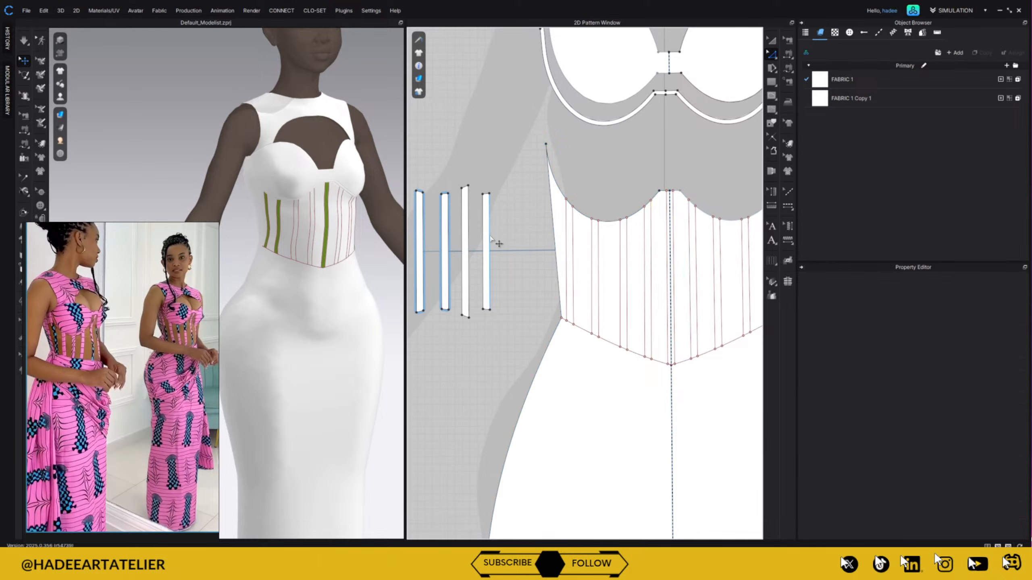
{"action": "left_click", "coordinate": [489, 238]}
{"action": "right_click", "coordinate": [490, 236]}
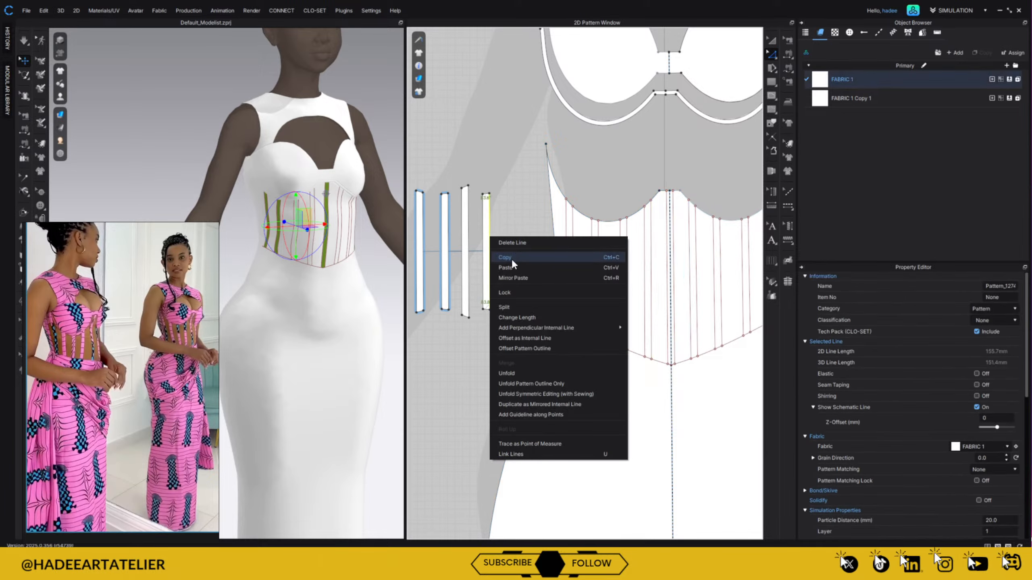
{"action": "left_click", "coordinate": [539, 318]}
{"action": "type", "text": "2"}
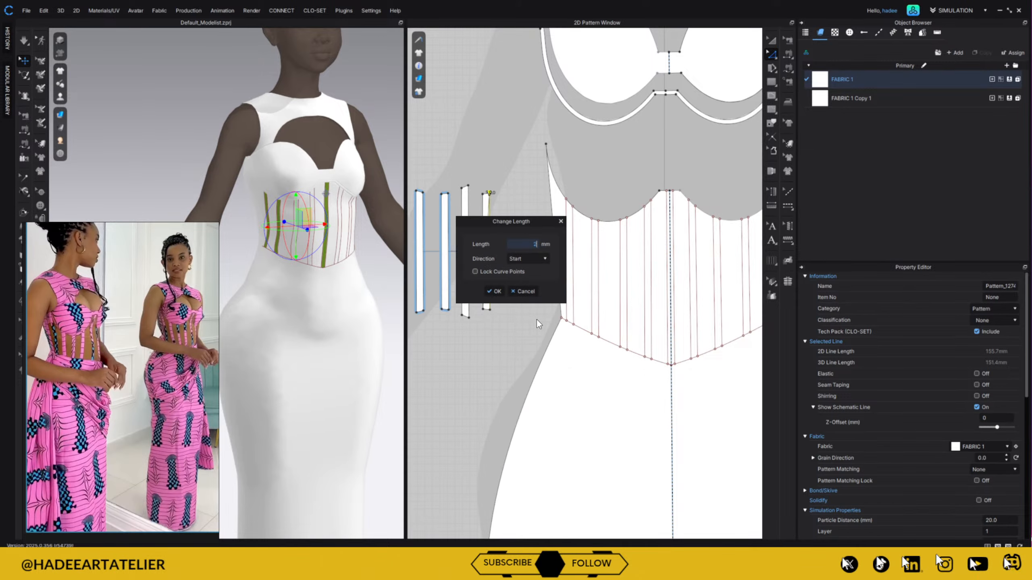
{"action": "type", "text": "12.5"}
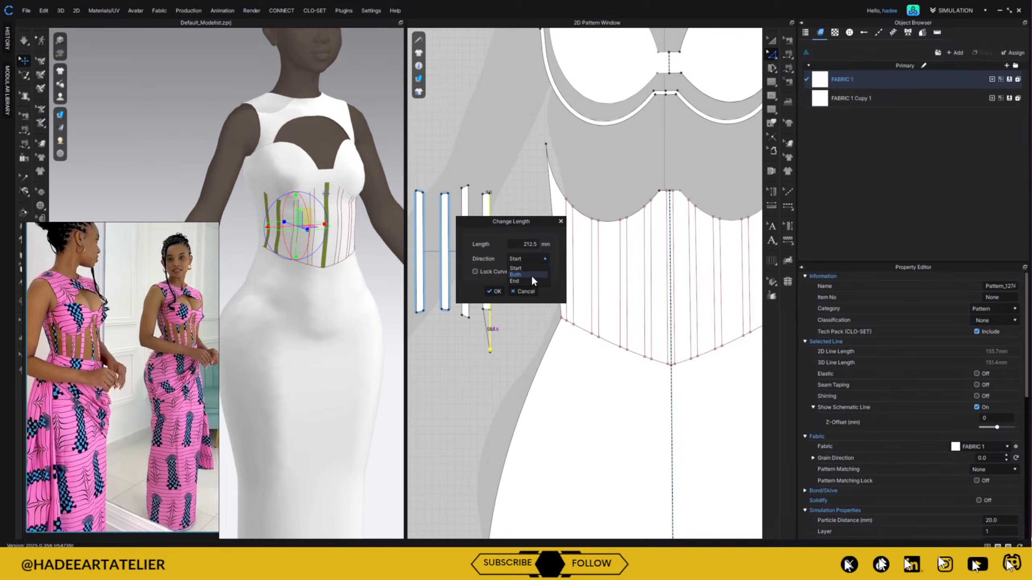
{"action": "left_click", "coordinate": [531, 275]}
{"action": "left_click", "coordinate": [499, 289]}
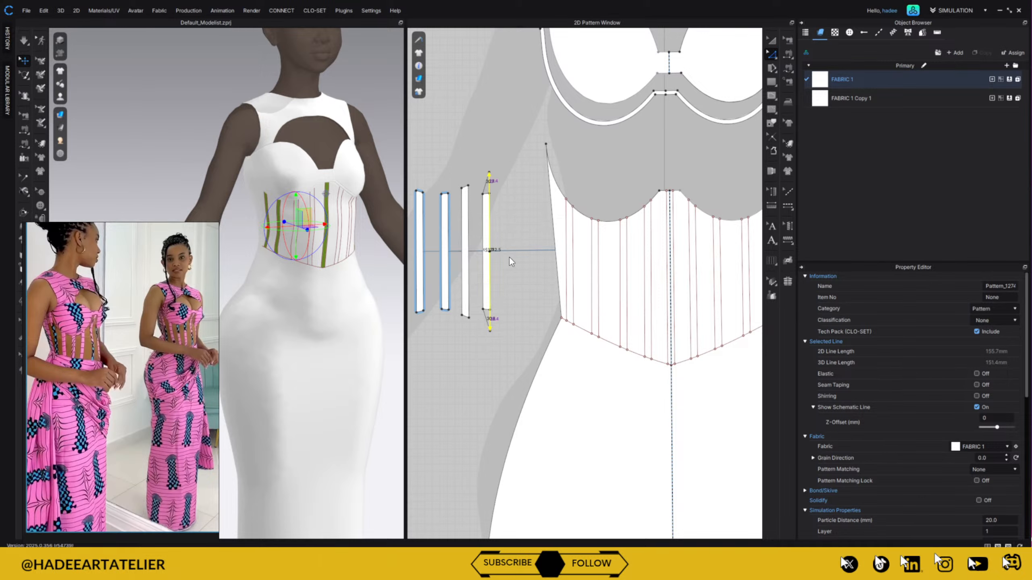
- Set the fourth strip's left edge to 200.9 mm, matching its channel's left line, with the length change applied in both directions
{"action": "left_click", "coordinate": [645, 252]}
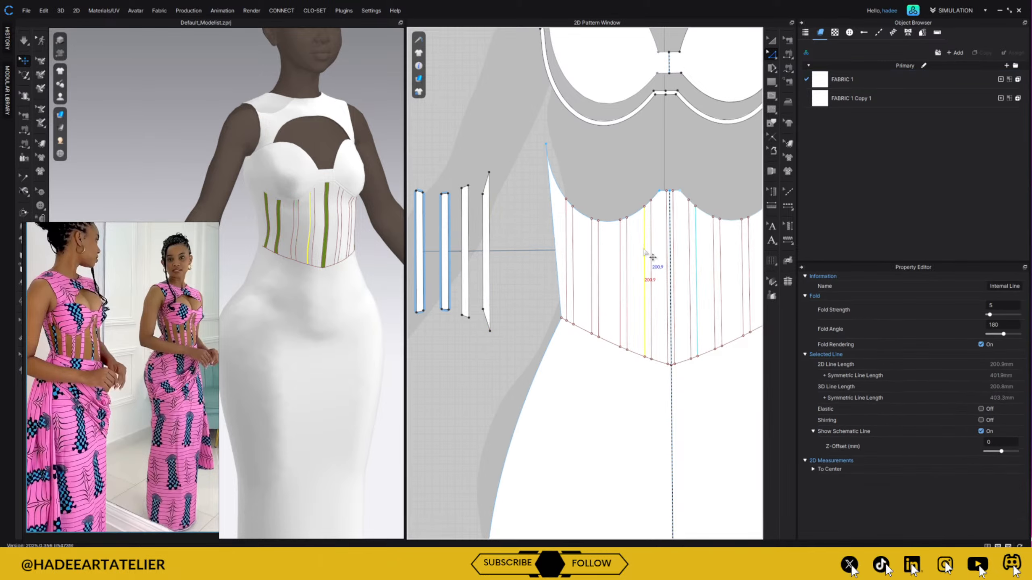
{"action": "left_click", "coordinate": [509, 225]}
{"action": "left_click", "coordinate": [483, 232]}
{"action": "right_click", "coordinate": [483, 231]}
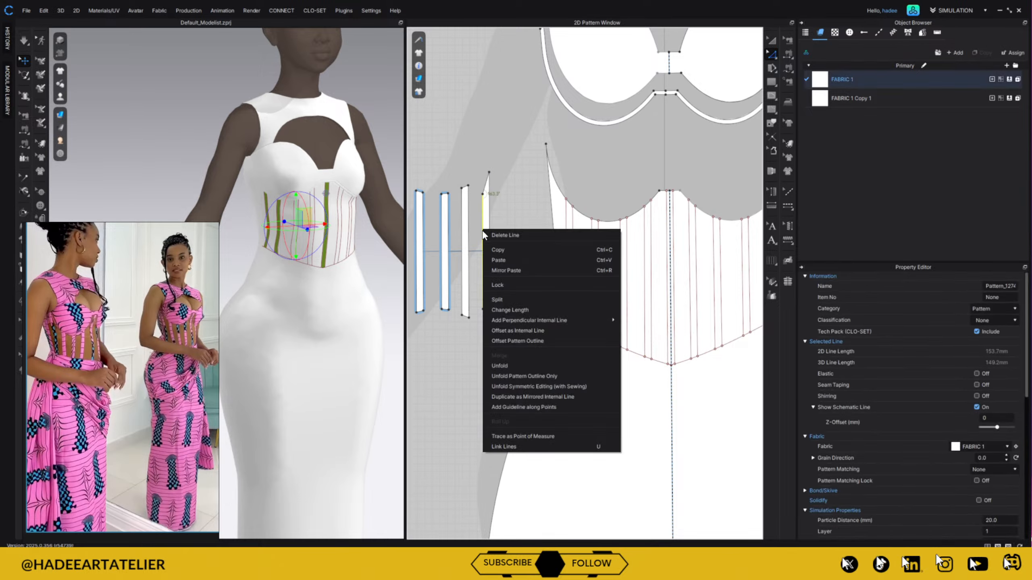
{"action": "left_click", "coordinate": [507, 308]}
{"action": "type", "text": "200.9"}
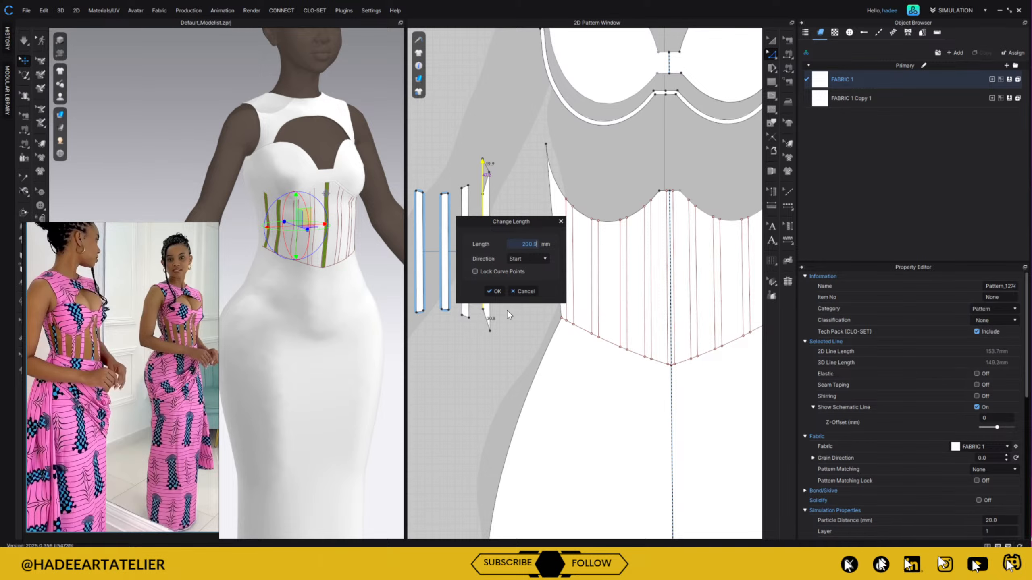
{"action": "left_click", "coordinate": [534, 259]}
{"action": "left_click", "coordinate": [529, 275]}
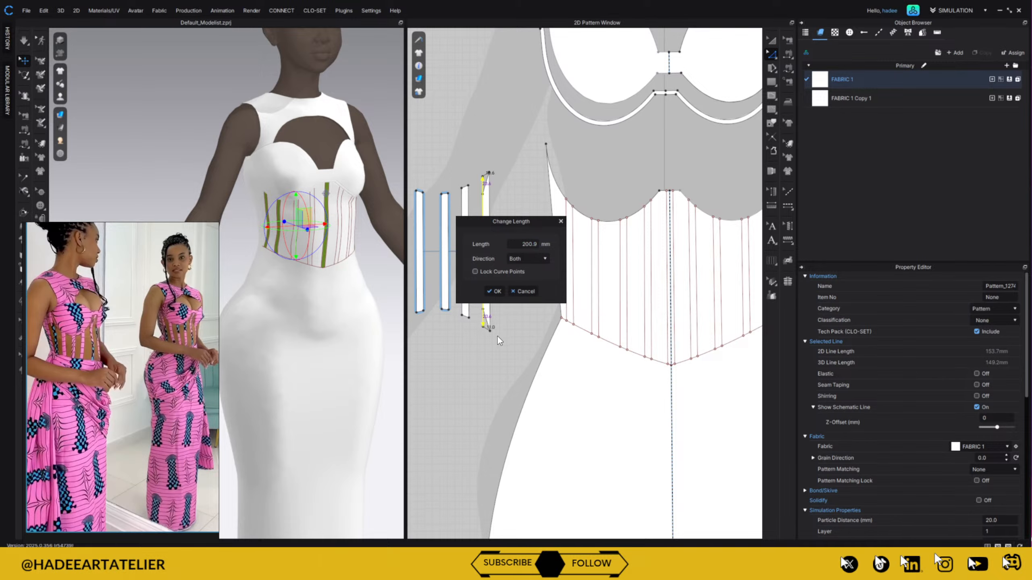
{"action": "left_click", "coordinate": [495, 291]}
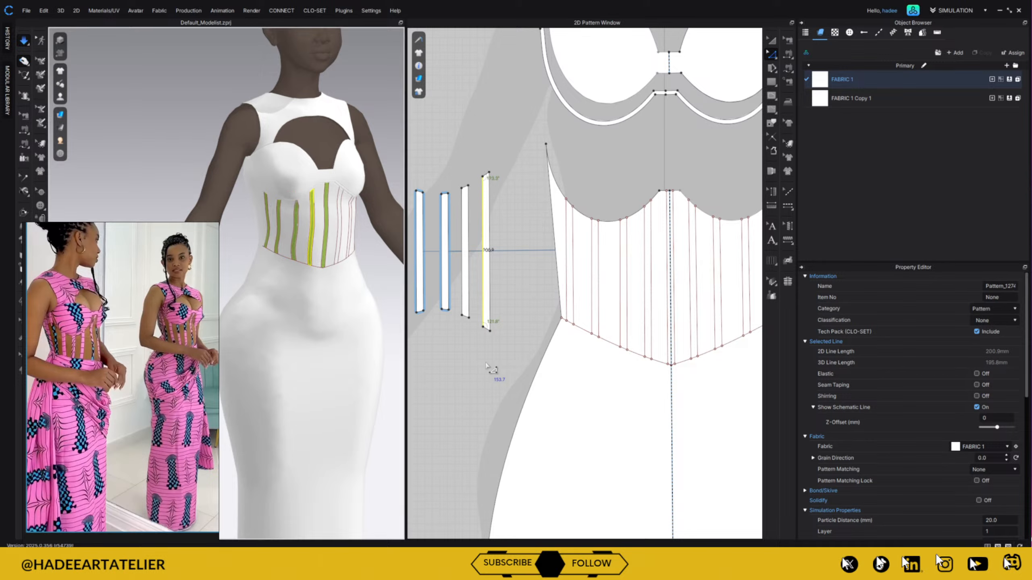
- Reverse the sewing direction of the seam at the third strip's top end
{"action": "key", "text": "b"}
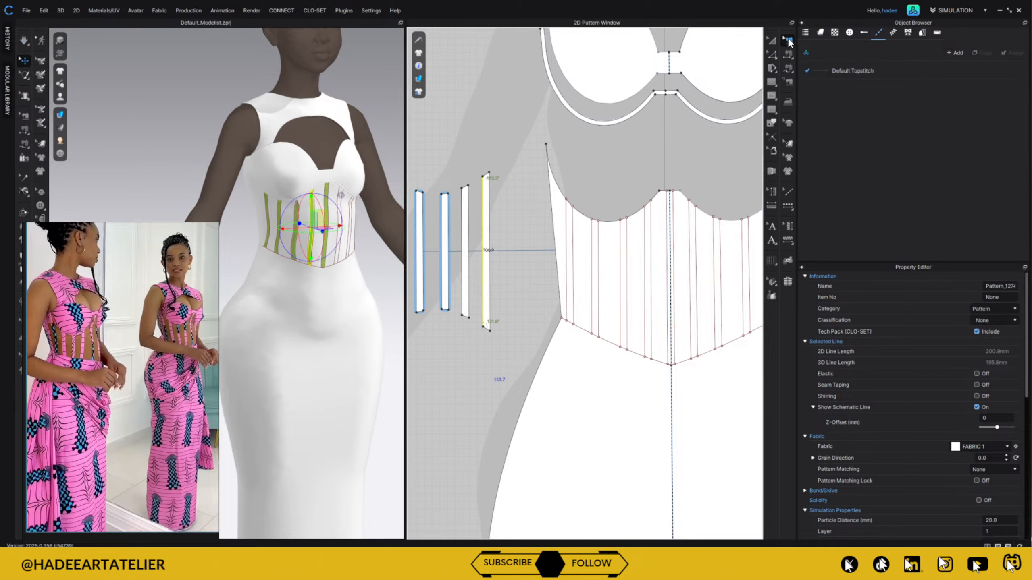
{"action": "left_click", "coordinate": [467, 189]}
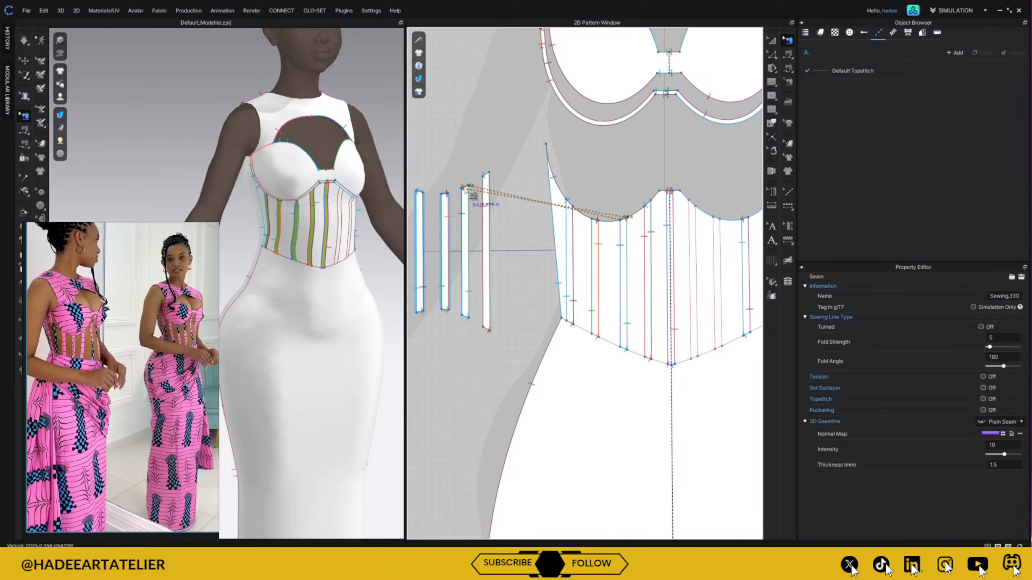
{"action": "right_click", "coordinate": [466, 190]}
{"action": "left_click", "coordinate": [503, 214]}
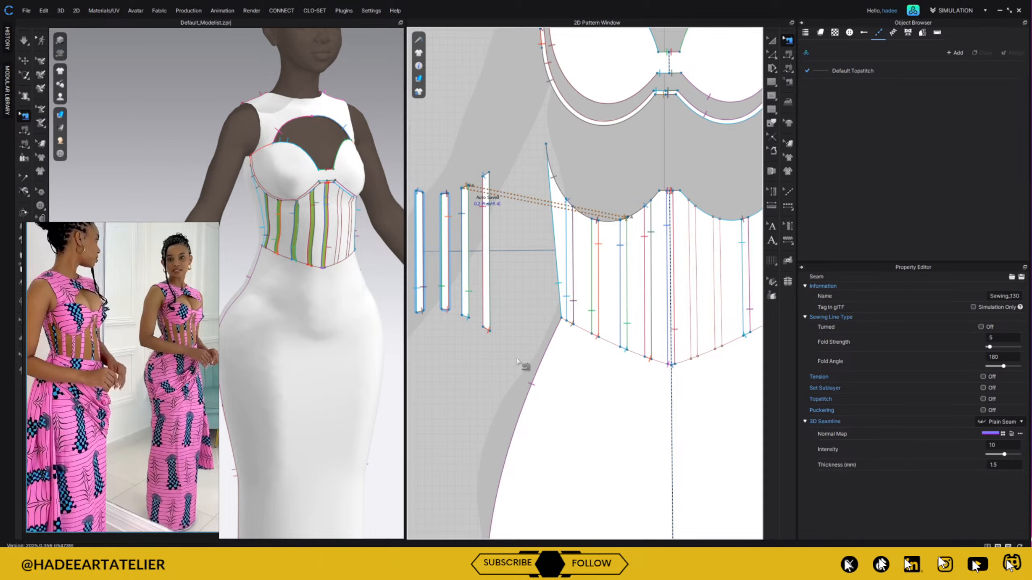
- Clone the third and fourth strips as symmetric patterns with sewing beside the other mirrored strips, and move the longest clone to the outermost spot
{"action": "key", "text": "a"}
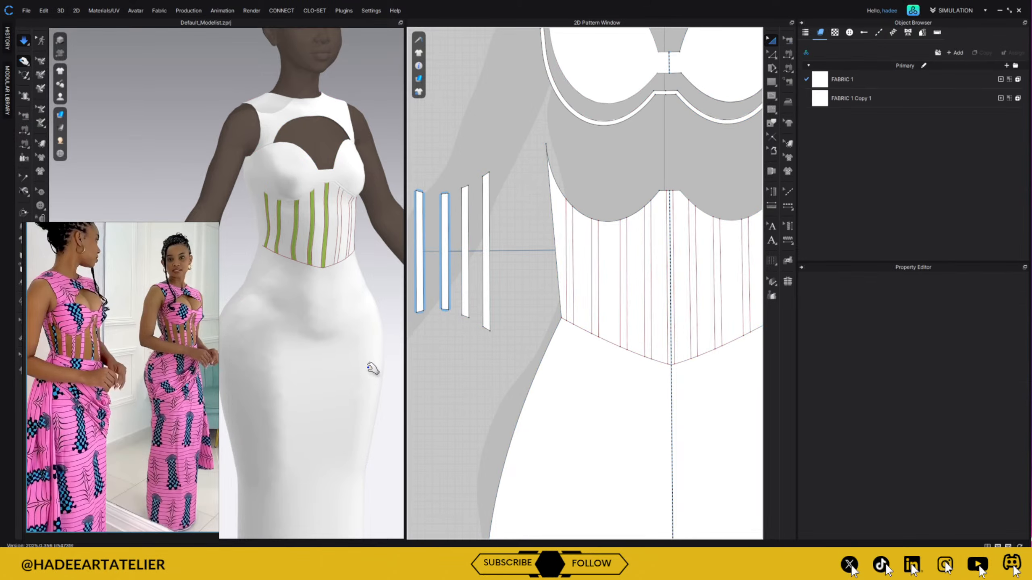
{"action": "mouse_move", "coordinate": [370, 368]}
{"action": "right_mouse_down"}
{"action": "mouse_move", "coordinate": [314, 361]}
{"action": "mouse_move", "coordinate": [375, 369]}
{"action": "mouse_move", "coordinate": [382, 352]}
{"action": "right_mouse_up"}
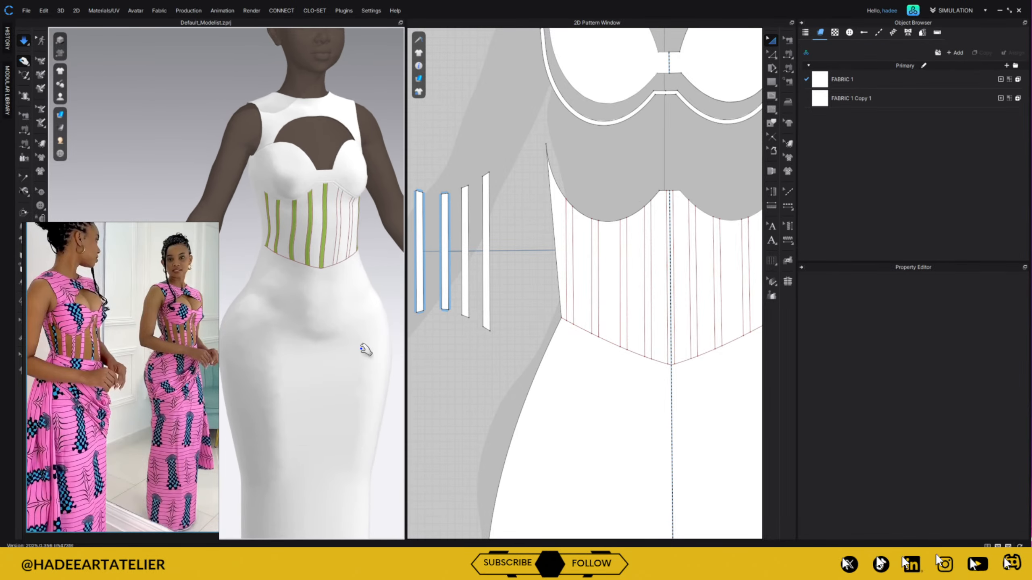
{"action": "left_click_drag", "start_coordinate": [511, 350], "coordinate": [454, 163]}
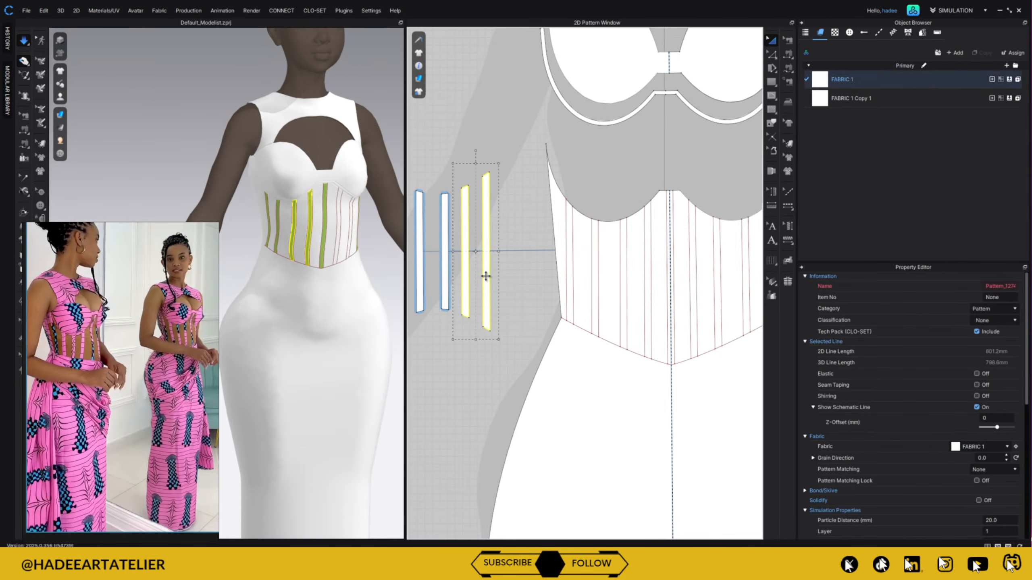
{"action": "right_click", "coordinate": [487, 279]}
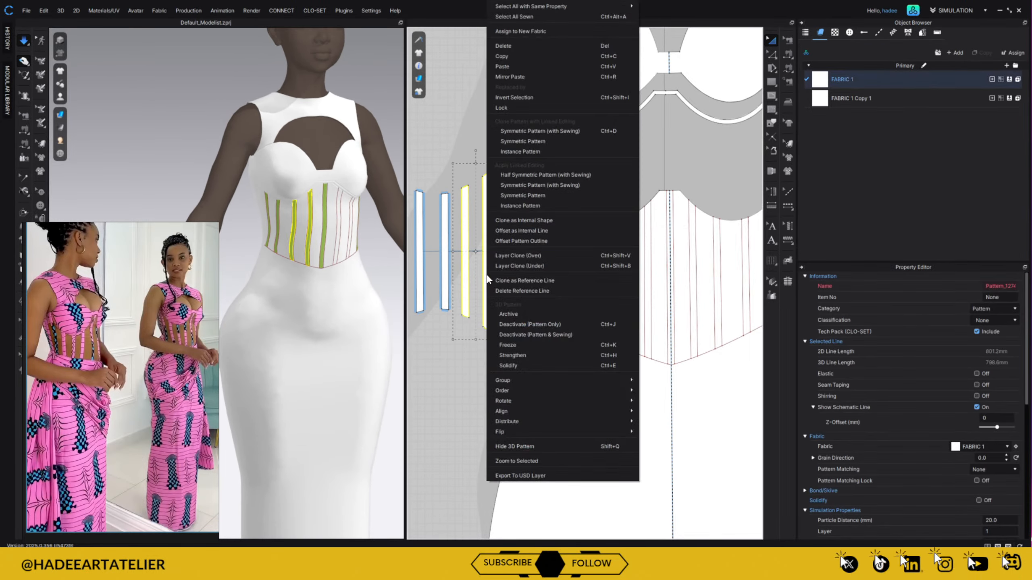
{"action": "left_click", "coordinate": [573, 131]}
{"action": "scroll", "coordinate": [707, 203], "scroll_direction": "up", "scroll_amount": 5}
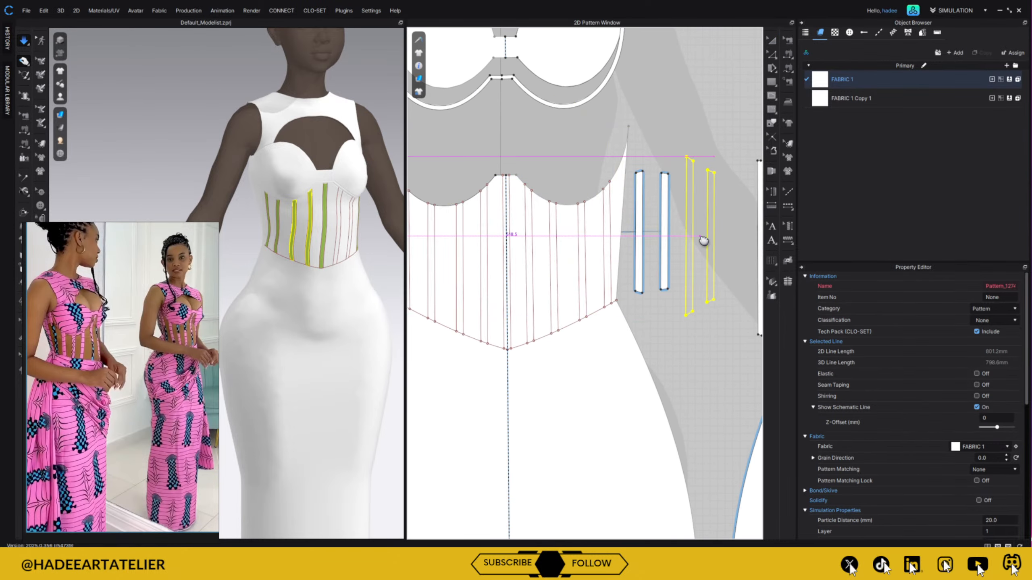
{"action": "left_click", "coordinate": [700, 237]}
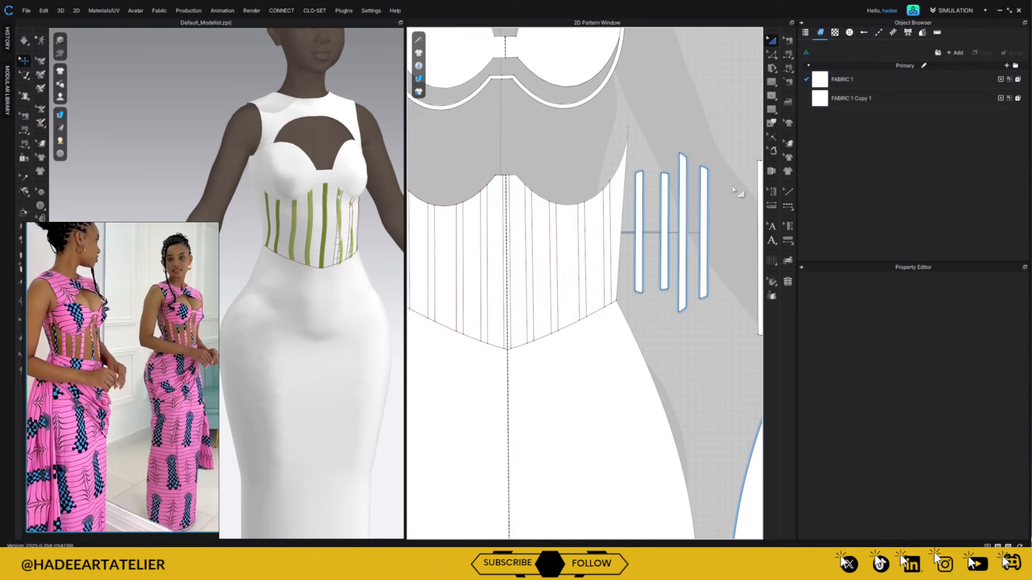
{"action": "left_click_drag", "start_coordinate": [684, 220], "coordinate": [709, 222]}
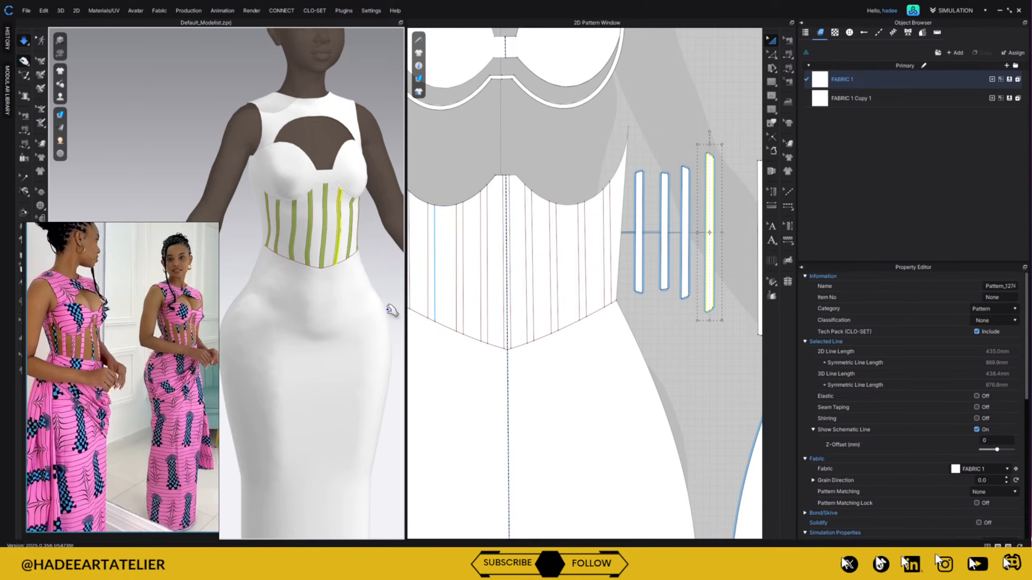
{"action": "right_click_drag", "start_coordinate": [348, 305], "coordinate": [307, 369]}
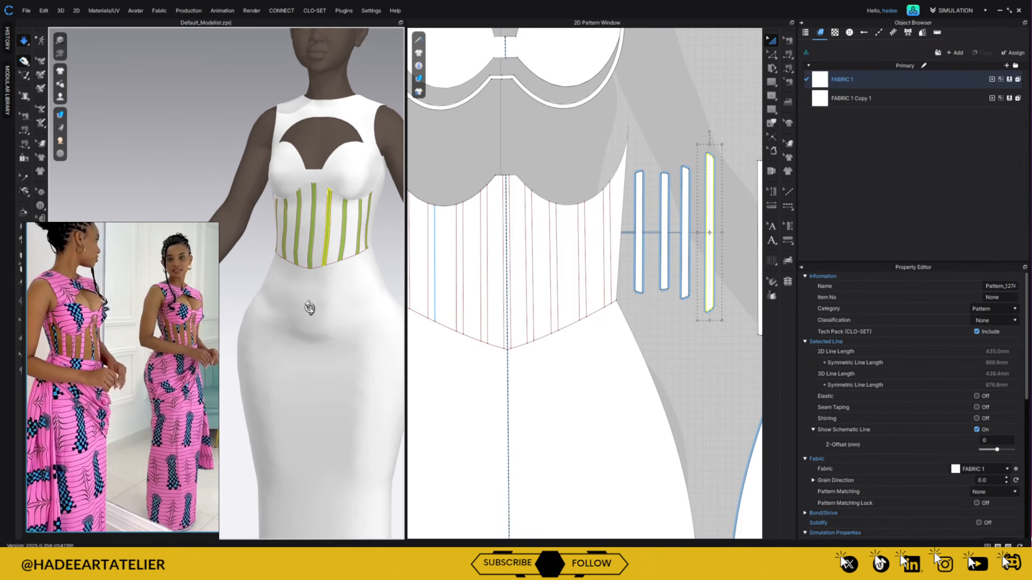
- Run the simulation to settle the mirrored boning strips on the corset, and clear the pattern selection
{"action": "key", "text": "space"}
{"action": "key", "text": "space"}
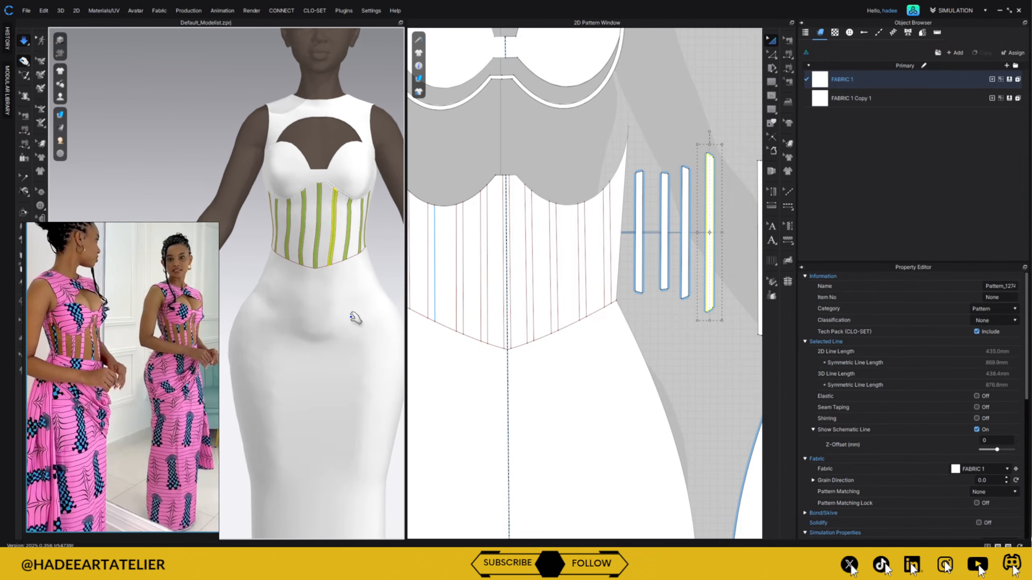
{"action": "left_click", "coordinate": [488, 142]}
{"action": "scroll", "coordinate": [355, 273], "scroll_direction": "down", "scroll_amount": 2}
{"action": "scroll", "coordinate": [354, 285], "scroll_direction": "down", "scroll_amount": 2}
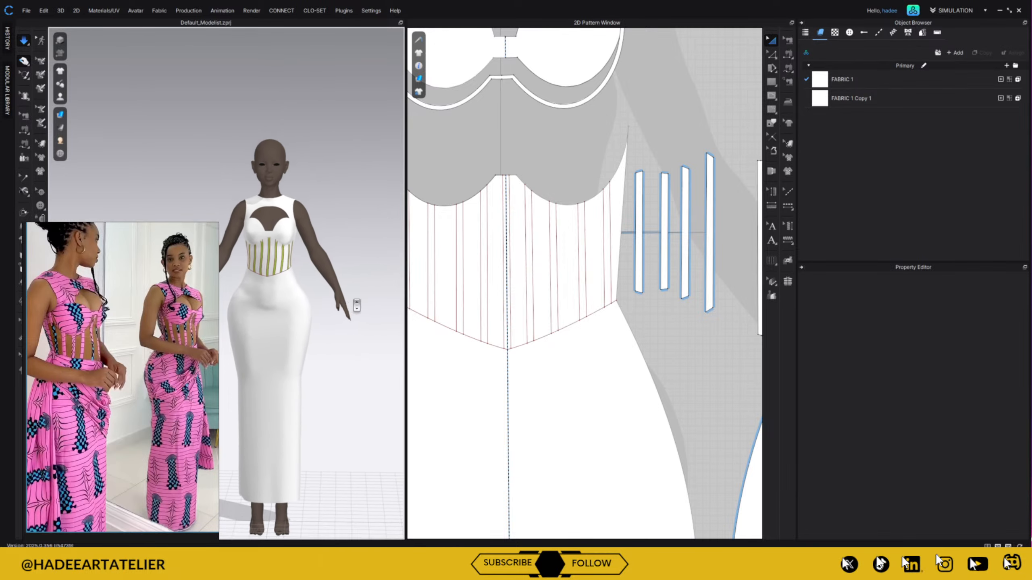
{"action": "scroll", "coordinate": [353, 286], "scroll_direction": "down", "scroll_amount": 2}
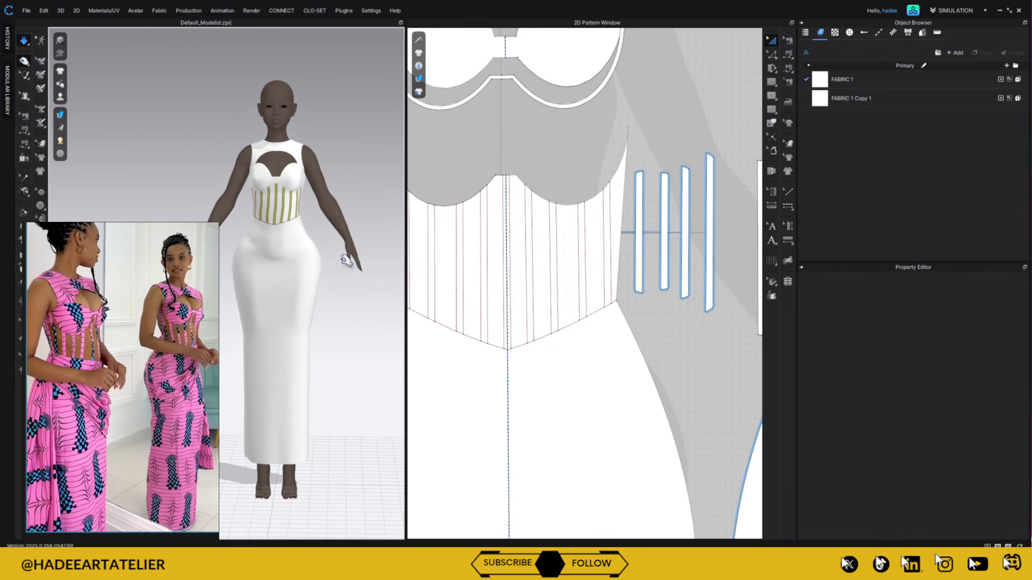
{"action": "right_click_drag", "start_coordinate": [344, 260], "coordinate": [345, 288]}
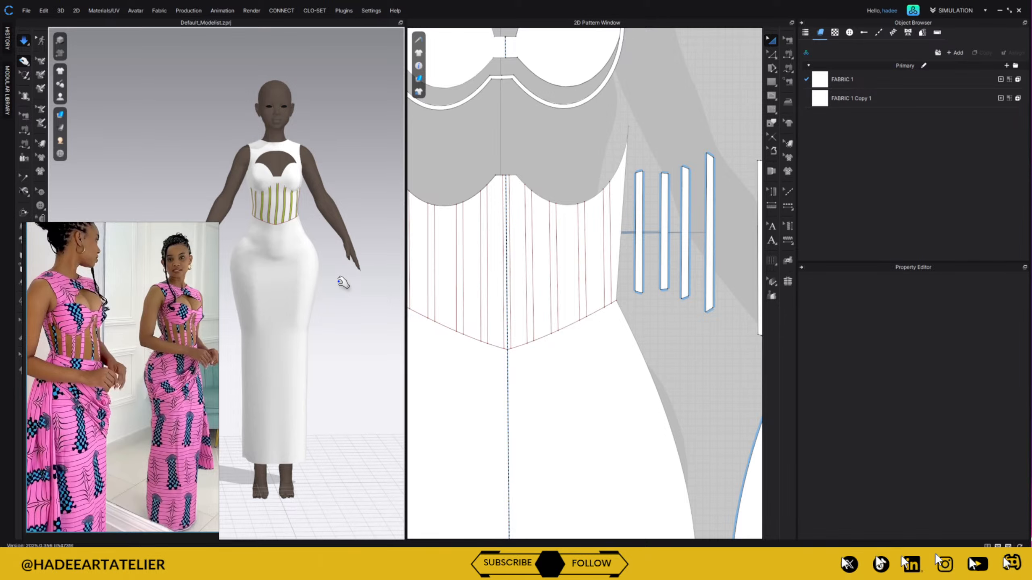
{"action": "scroll", "coordinate": [709, 171], "scroll_direction": "down", "scroll_amount": 6}
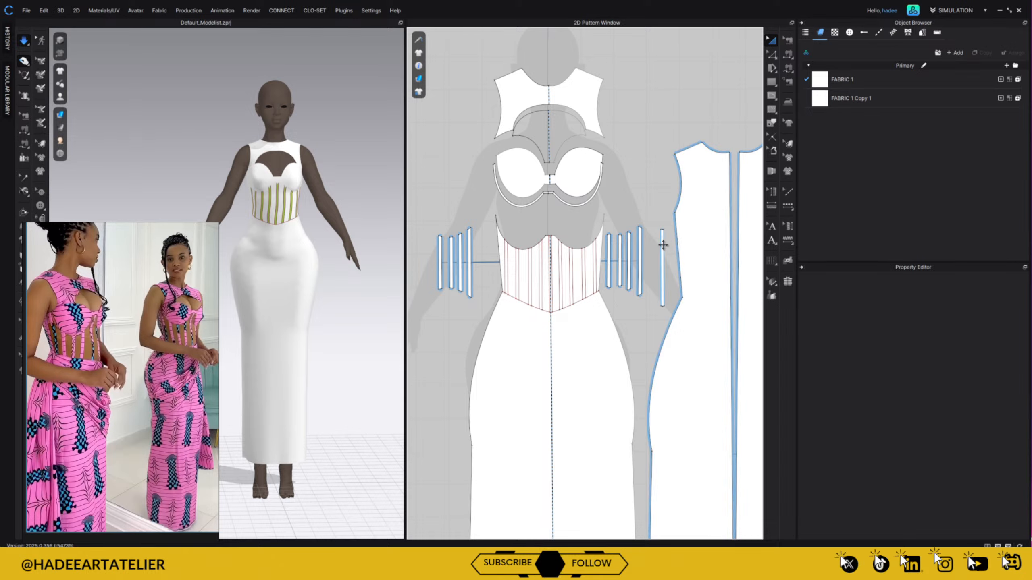
- Set the simulation layer of the front body panel and all boning strips to 0, clear the selection and simulate
{"action": "right_click", "coordinate": [656, 327]}
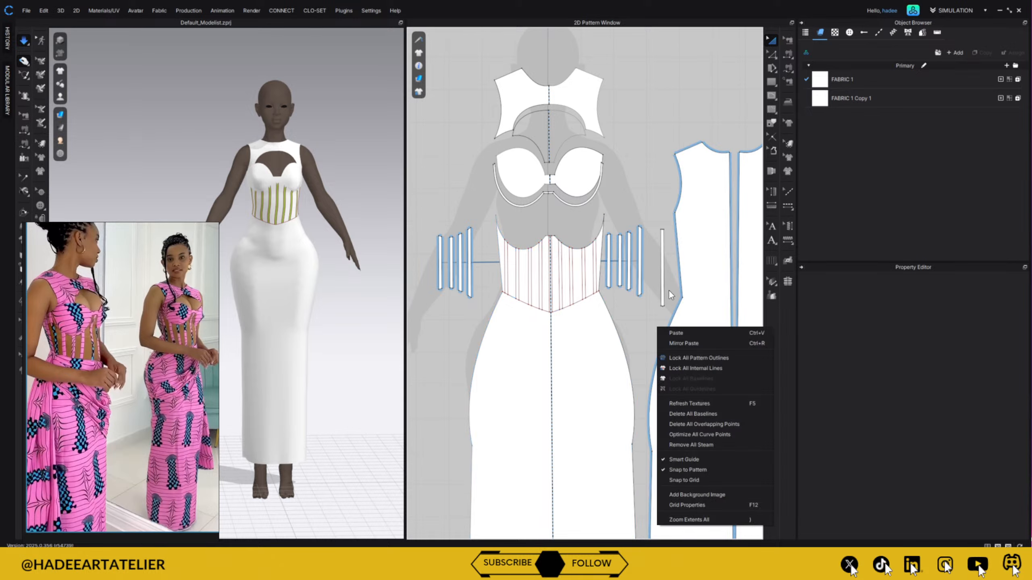
{"action": "left_click", "coordinate": [655, 173]}
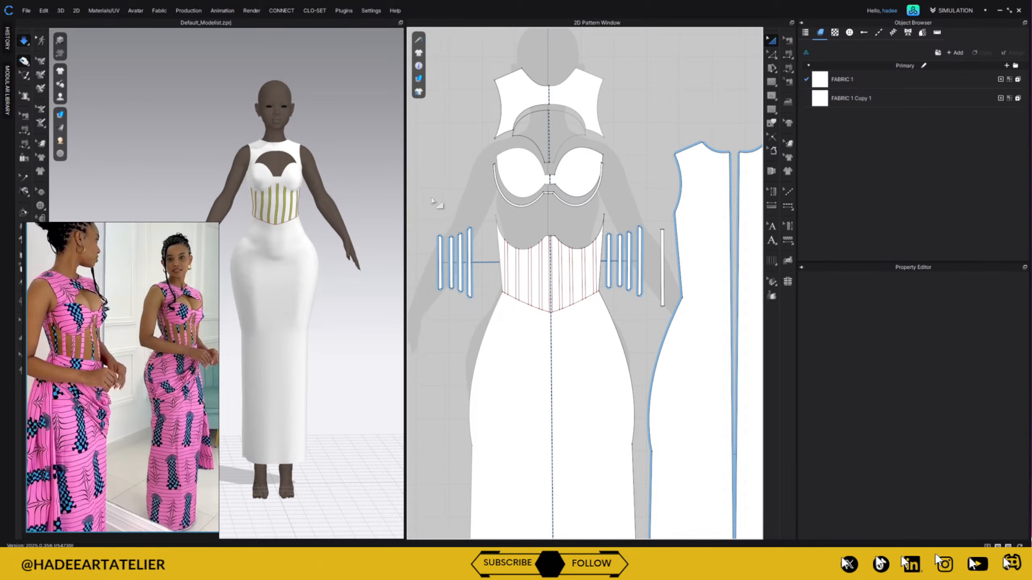
{"action": "middle_click_drag", "start_coordinate": [423, 195], "coordinate": [423, 194]}
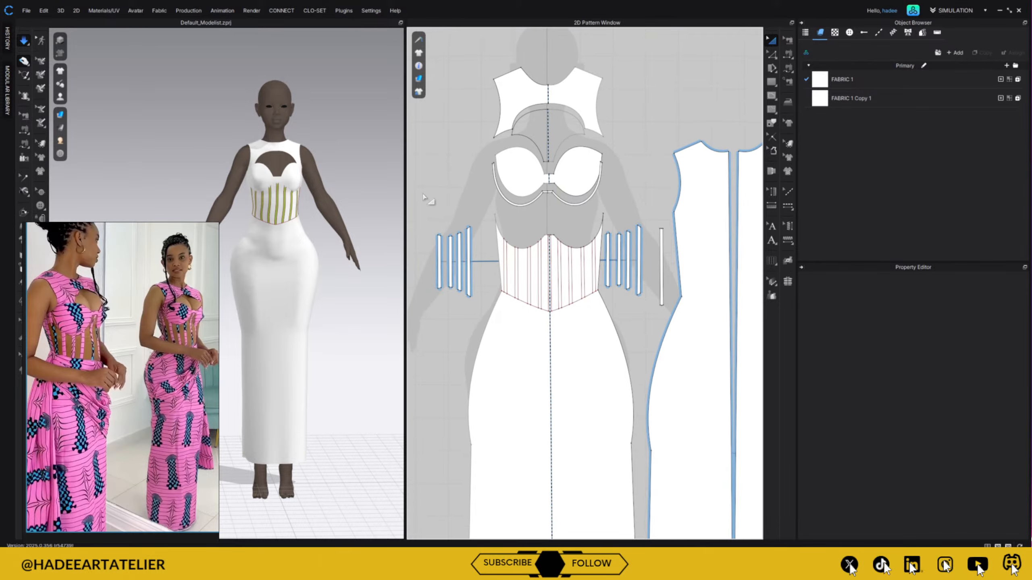
{"action": "left_click_drag", "start_coordinate": [423, 200], "coordinate": [684, 313]}
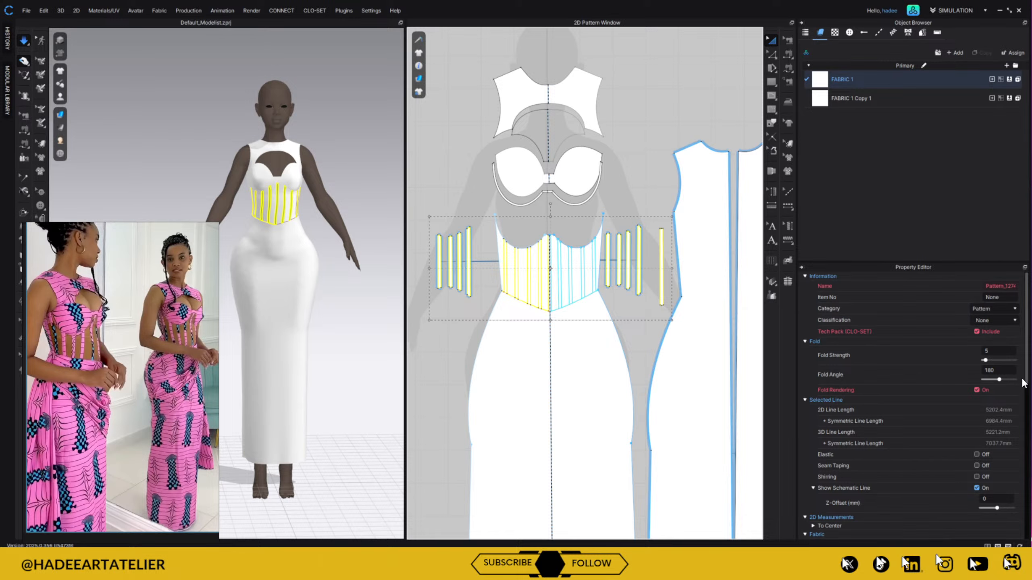
{"action": "left_click_drag", "start_coordinate": [1023, 382], "coordinate": [1024, 449]}
{"action": "double_click", "coordinate": [997, 480]}
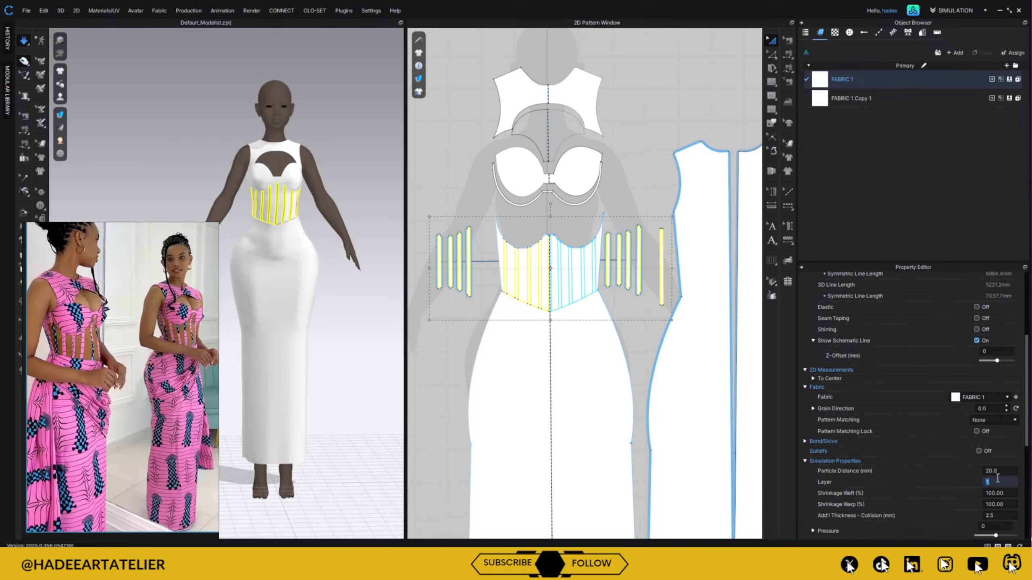
{"action": "type", "text": "0"}
{"action": "key", "text": "Return"}
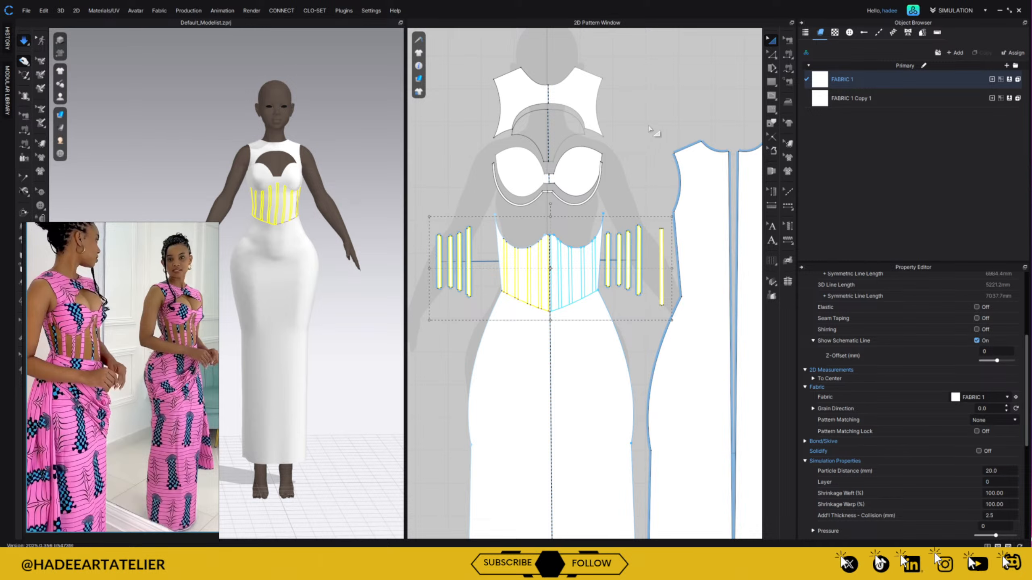
{"action": "left_click", "coordinate": [527, 183]}
{"action": "key", "text": "space"}
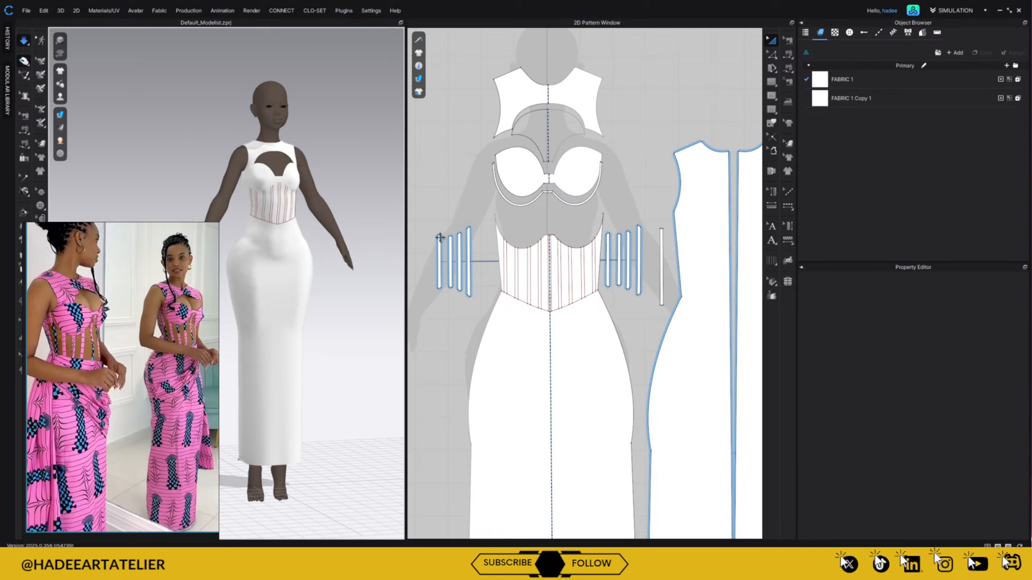
{"action": "left_click_drag", "start_coordinate": [426, 218], "coordinate": [486, 316]}
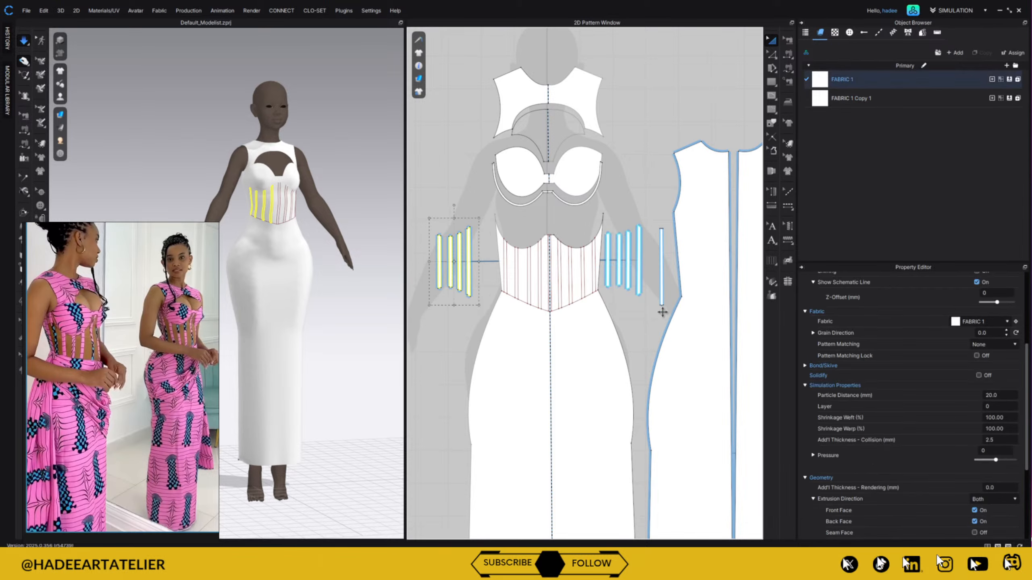
{"action": "left_click_drag", "start_coordinate": [667, 316], "coordinate": [612, 210]}
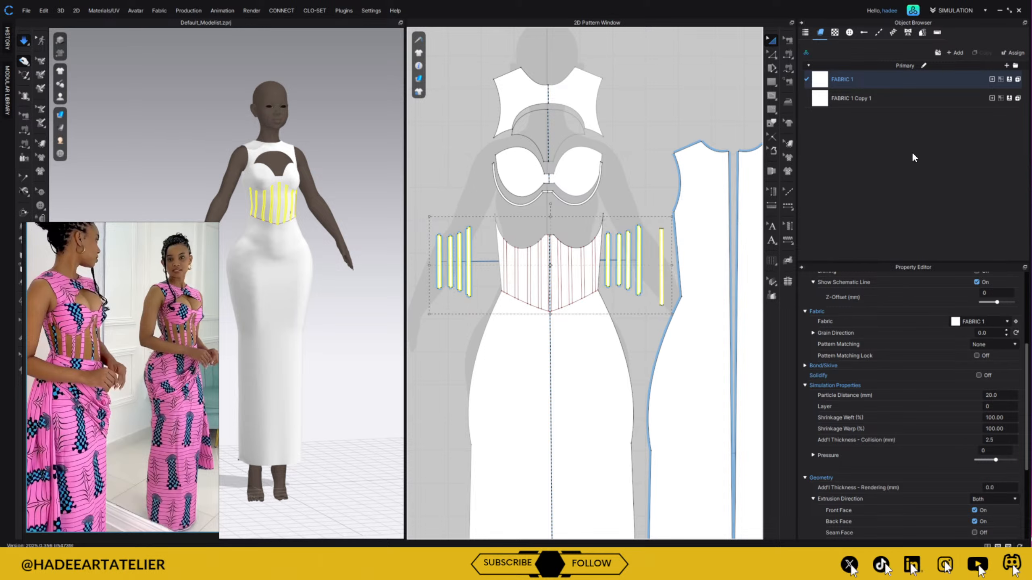
{"action": "left_click", "coordinate": [1010, 80]}
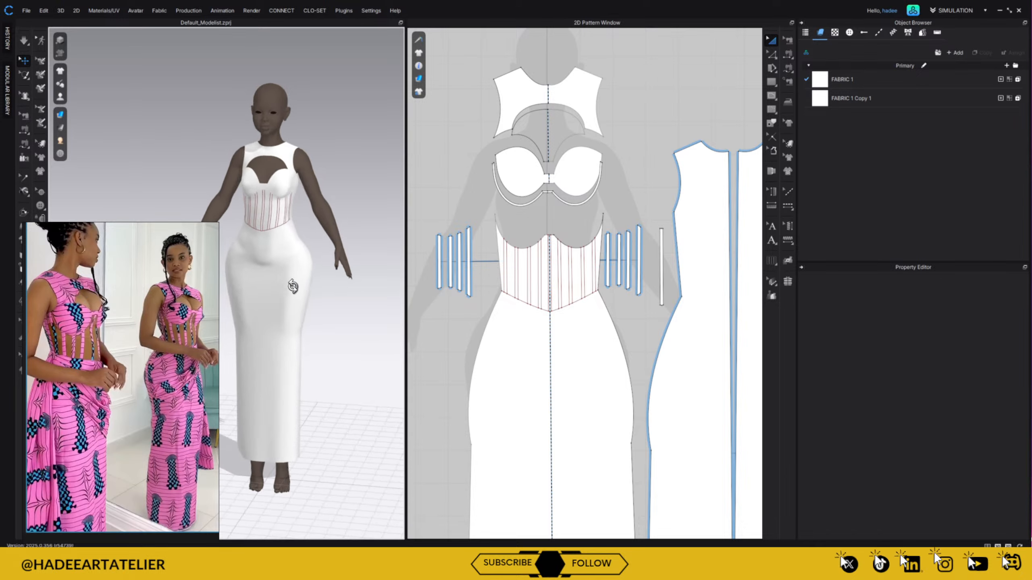
{"action": "scroll", "coordinate": [321, 228], "scroll_direction": "up", "scroll_amount": 5}
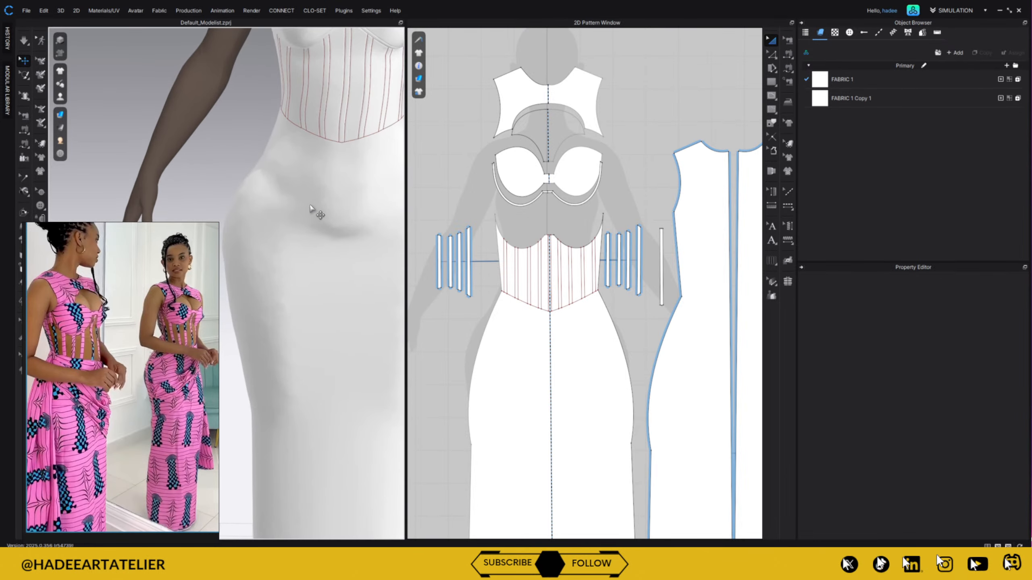
{"action": "scroll", "coordinate": [310, 206], "scroll_direction": "down", "scroll_amount": 5}
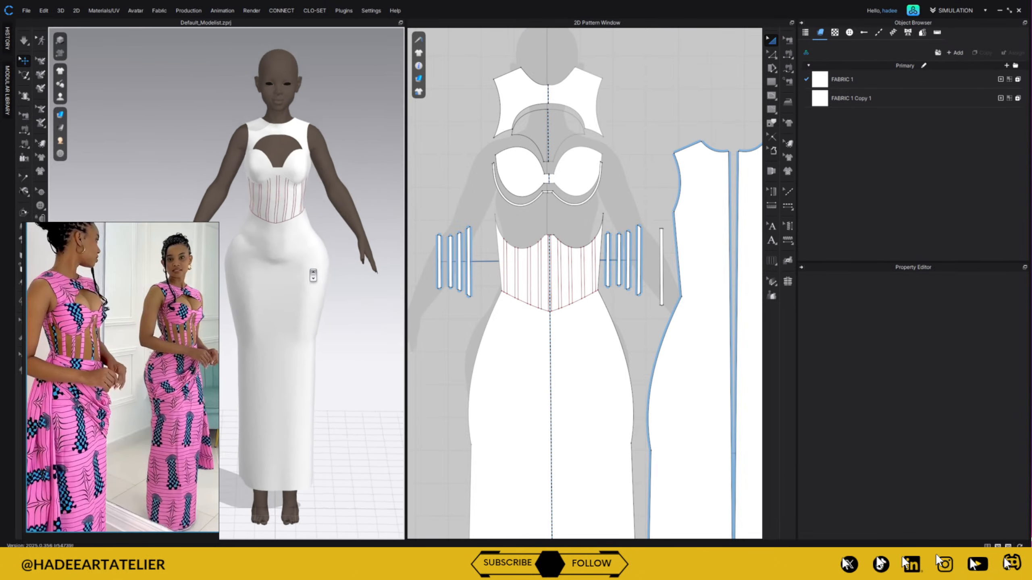
- Load VL_FI_VLS1690_010_R_00_Cropped from Downloads > New folder > New folder (2) as the base color map of FABRIC 1
{"action": "left_click", "coordinate": [880, 79]}
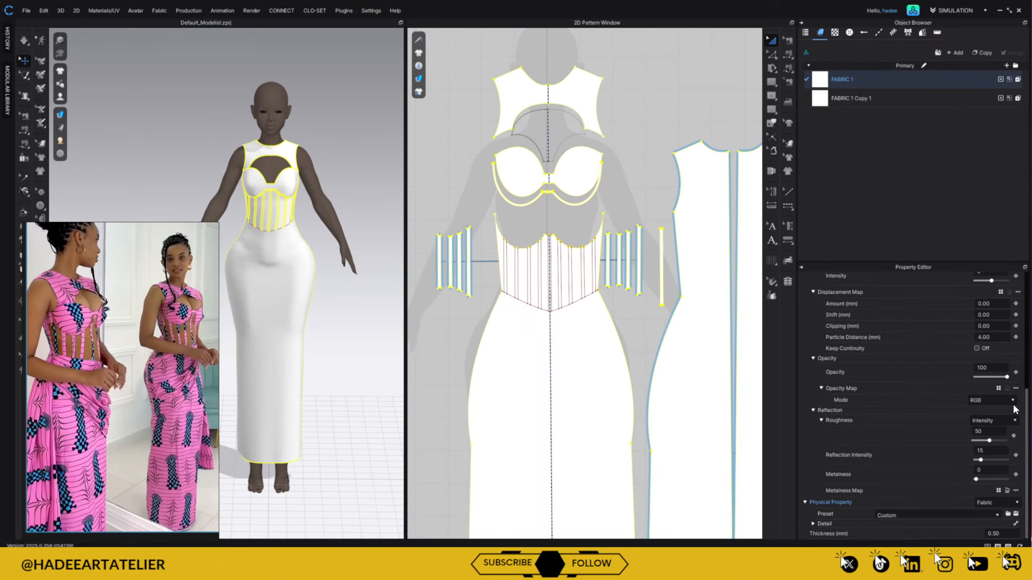
{"action": "left_click_drag", "start_coordinate": [1027, 430], "coordinate": [1026, 343]}
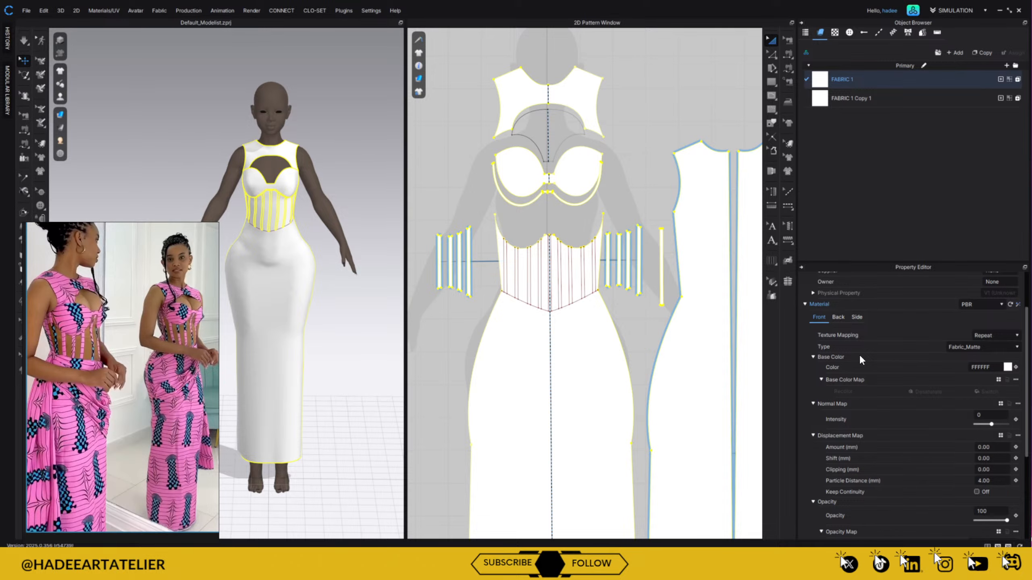
{"action": "left_click", "coordinate": [995, 387]}
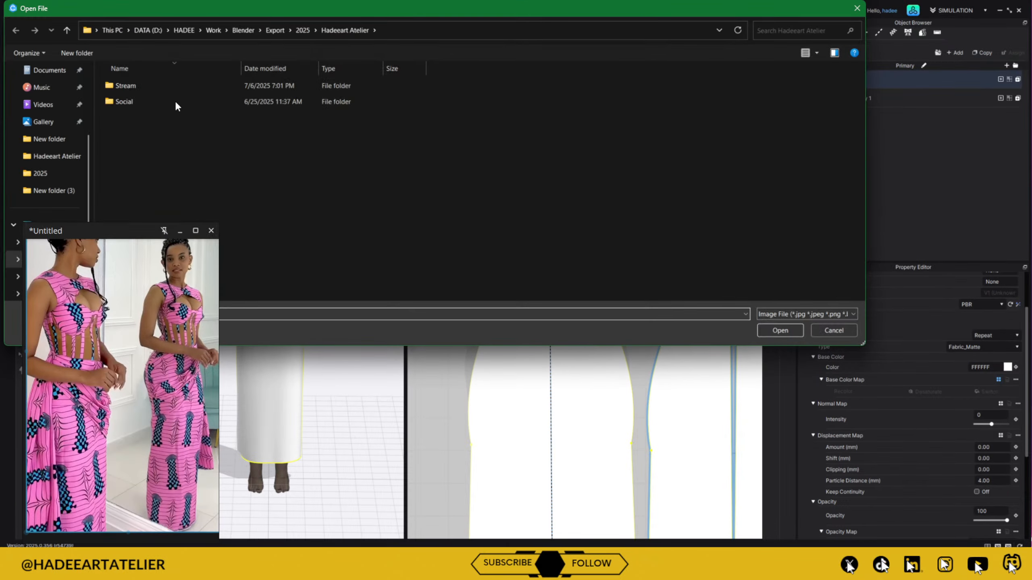
{"action": "left_click_drag", "start_coordinate": [116, 236], "coordinate": [409, 108]}
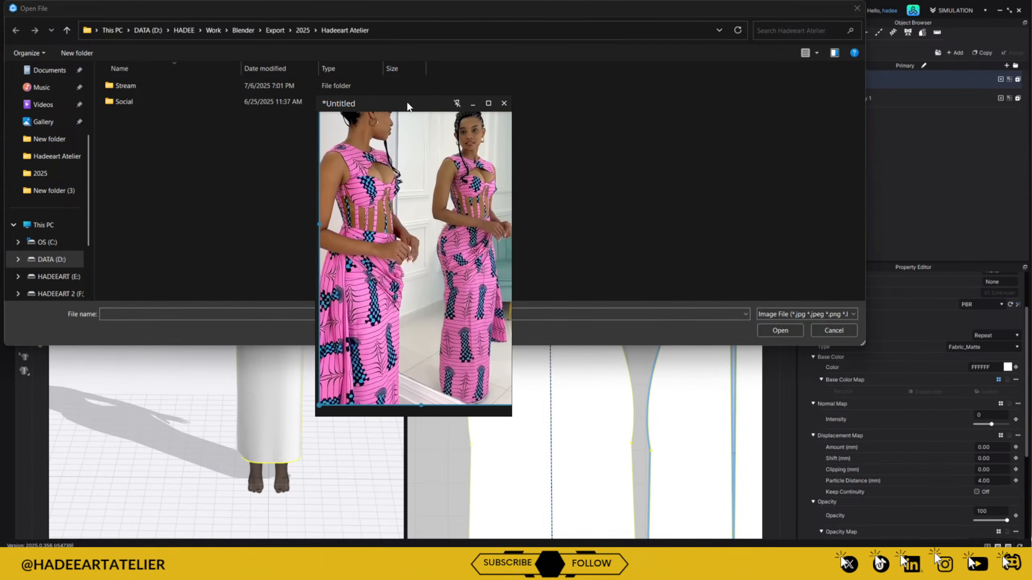
{"action": "left_click_drag", "start_coordinate": [88, 163], "coordinate": [78, 122]}
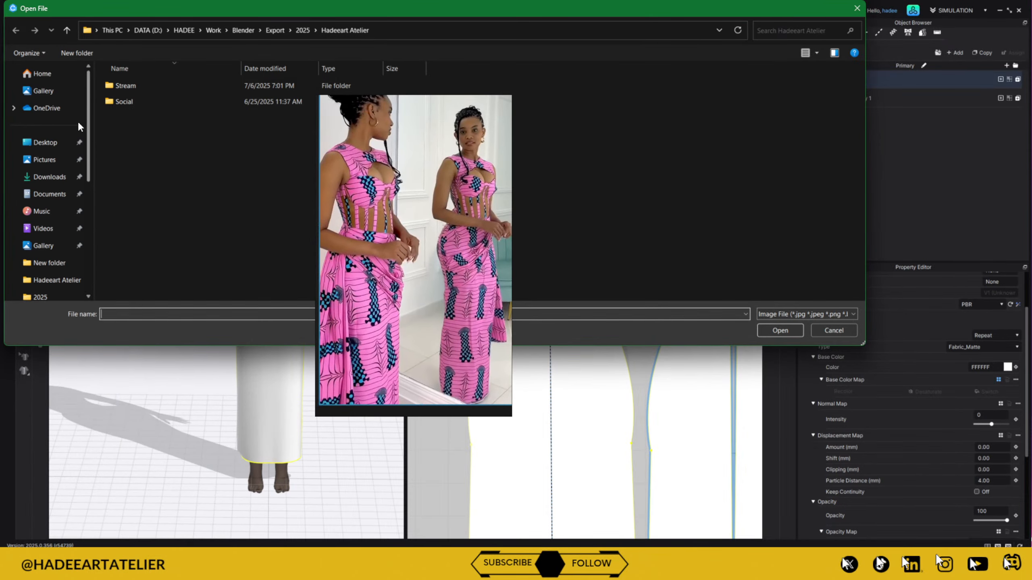
{"action": "left_click", "coordinate": [54, 180]}
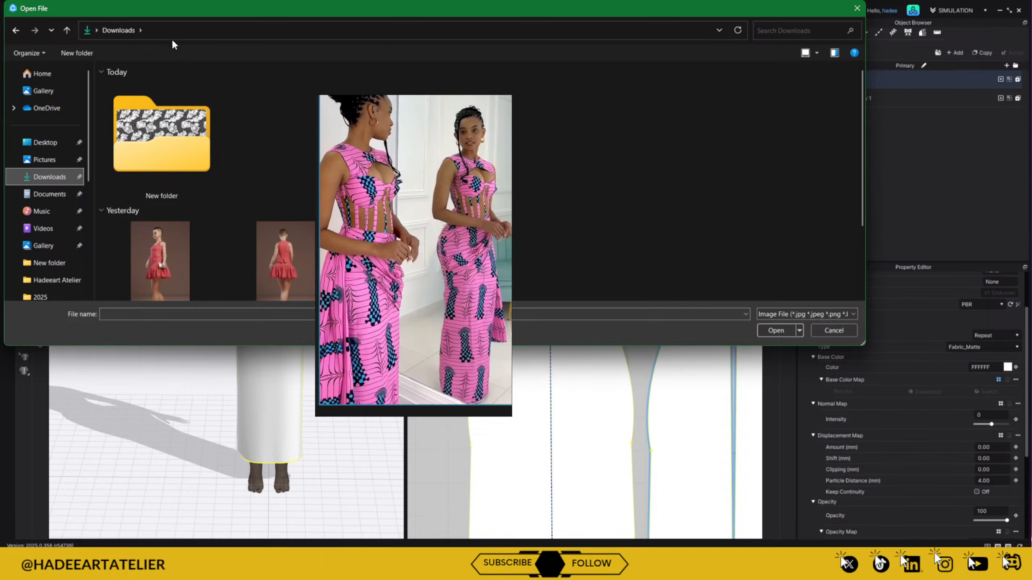
{"action": "double_click", "coordinate": [171, 133]}
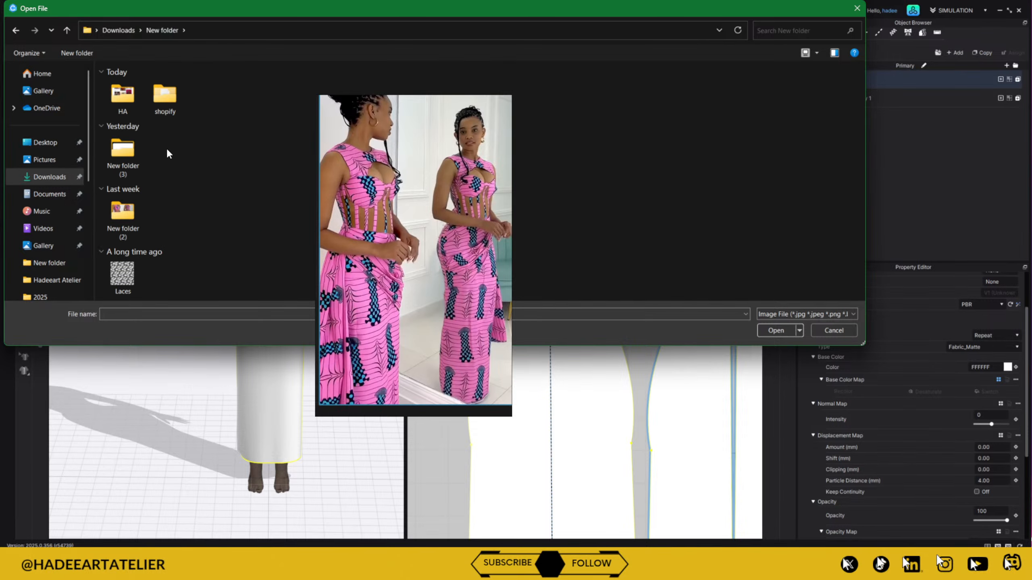
{"action": "double_click", "coordinate": [130, 220]}
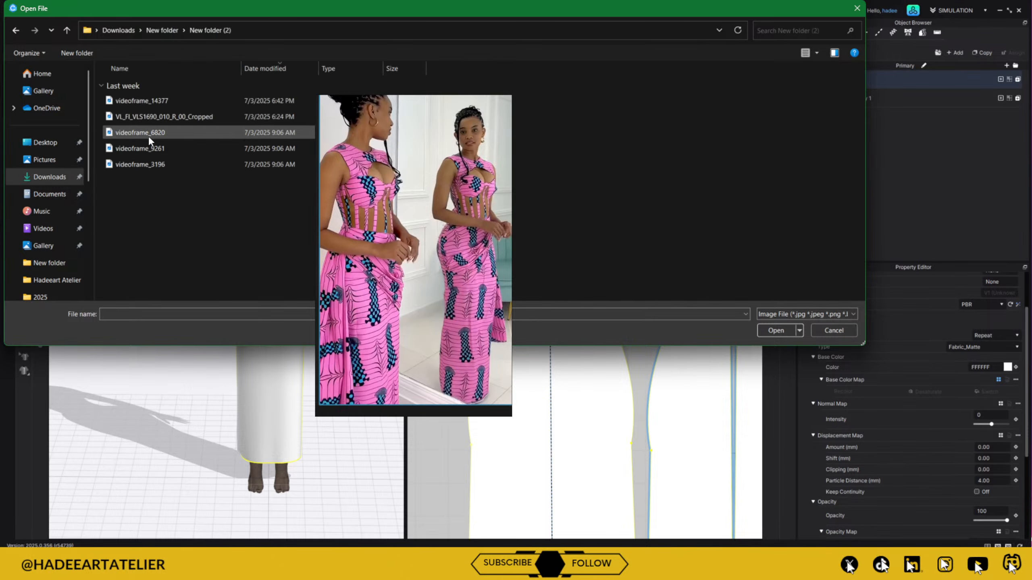
{"action": "left_click", "coordinate": [171, 117]}
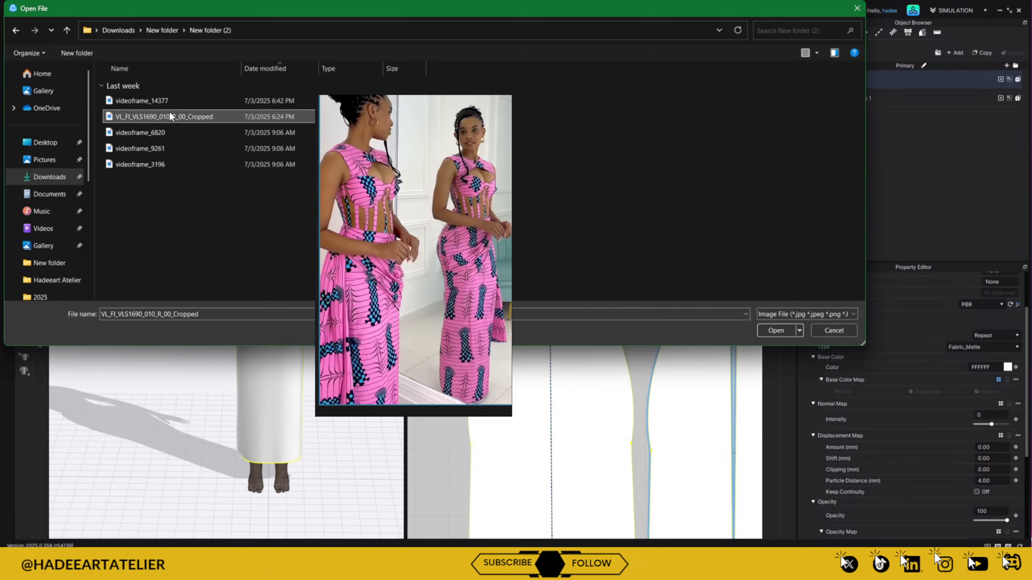
{"action": "left_click", "coordinate": [776, 332]}
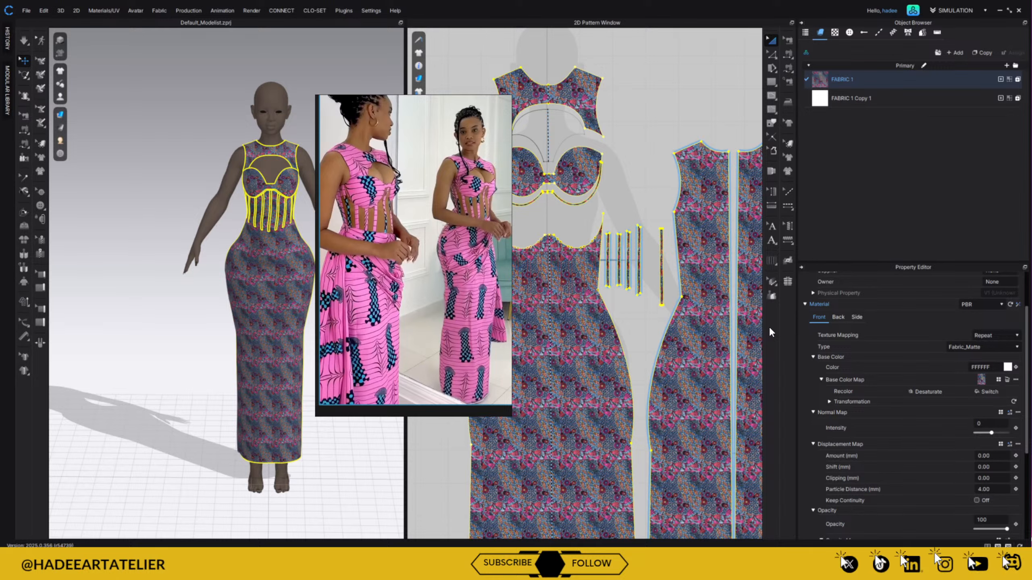
- Move the reference photo back beside the 3D avatar and clear the fabric selection
{"action": "left_click_drag", "start_coordinate": [396, 104], "coordinate": [112, 146]}
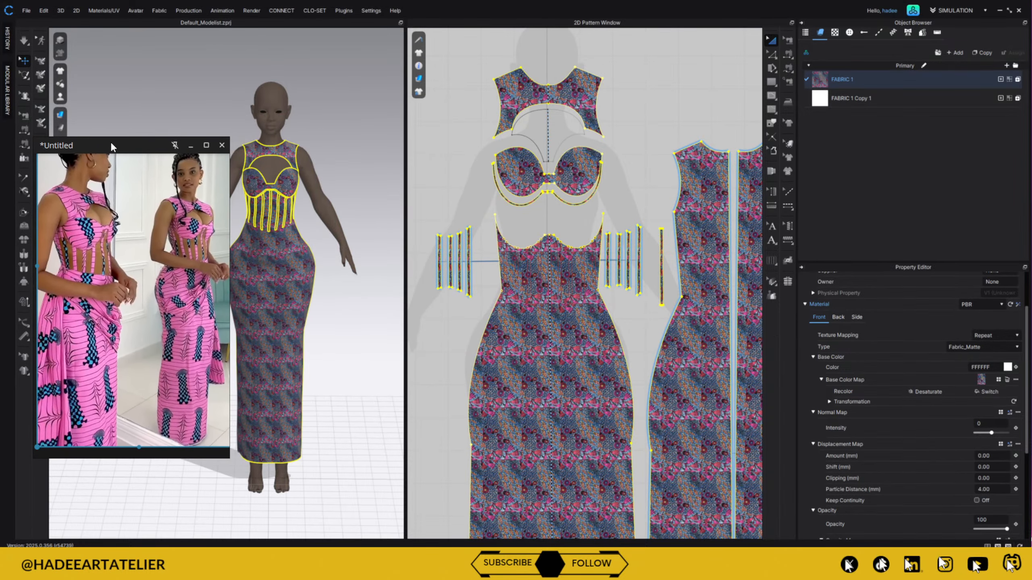
{"action": "right_click_drag", "start_coordinate": [358, 329], "coordinate": [338, 300]}
{"action": "left_click", "coordinate": [629, 167]}
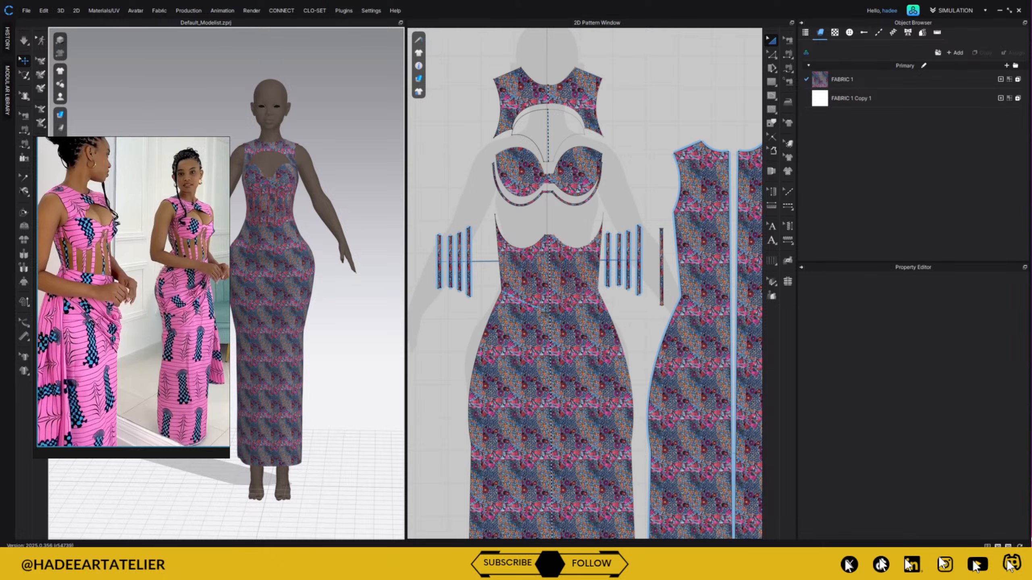
- Duplicate the printed FABRIC 1 in the fabric list
{"action": "scroll", "coordinate": [575, 285], "scroll_direction": "up", "scroll_amount": 3}
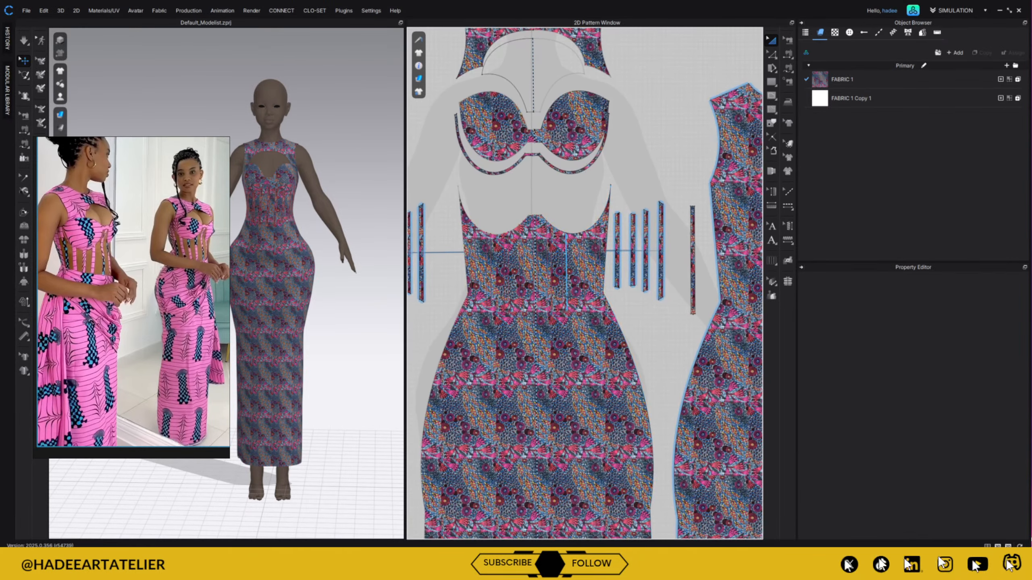
{"action": "scroll", "coordinate": [586, 289], "scroll_direction": "down", "scroll_amount": 5}
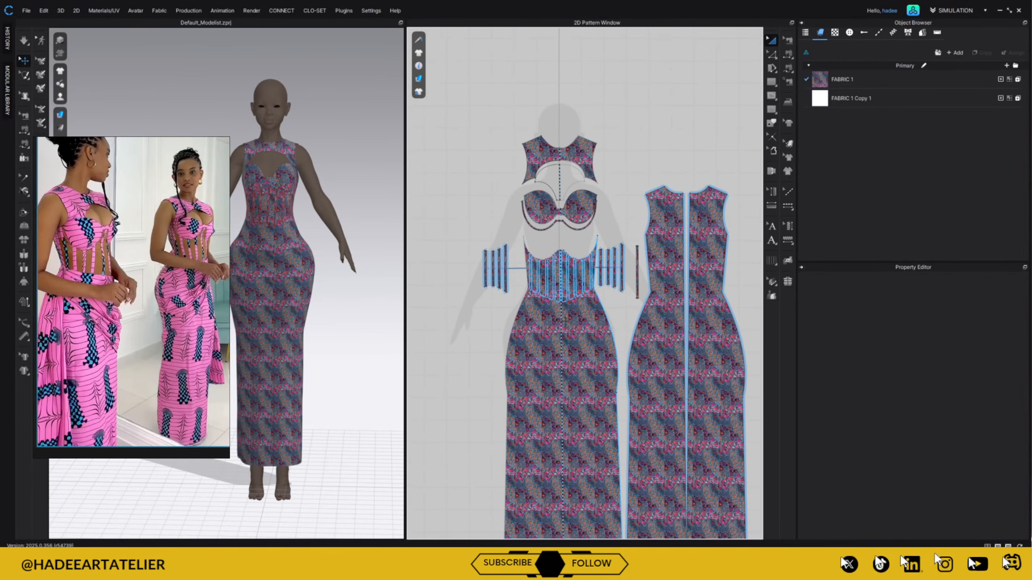
{"action": "left_click", "coordinate": [944, 77]}
{"action": "left_click", "coordinate": [983, 52]}
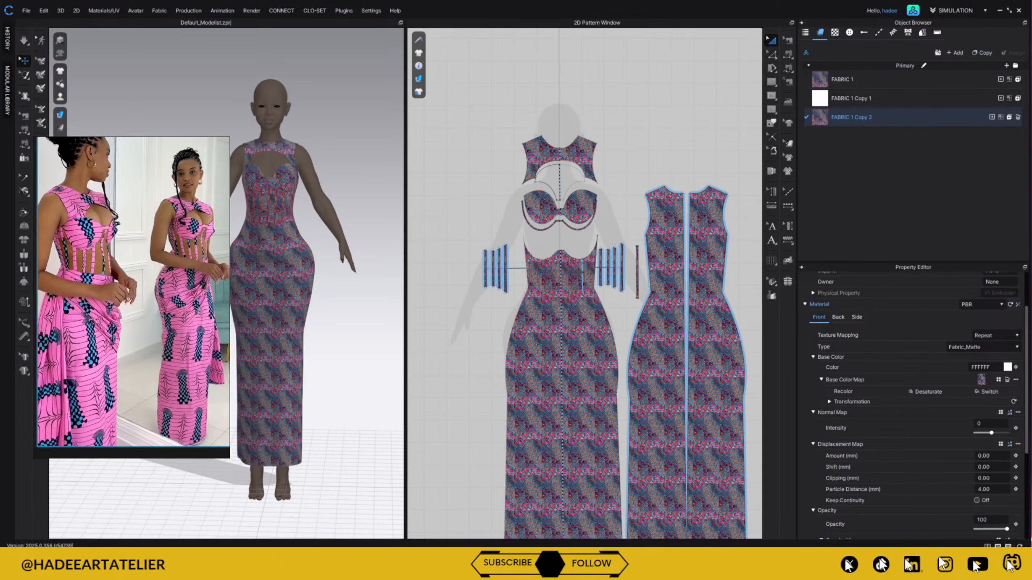
- Cut and sew the front body panel along its V-shaped waist line, separating the corset from the skirt
{"action": "scroll", "coordinate": [565, 280], "scroll_direction": "up", "scroll_amount": 5}
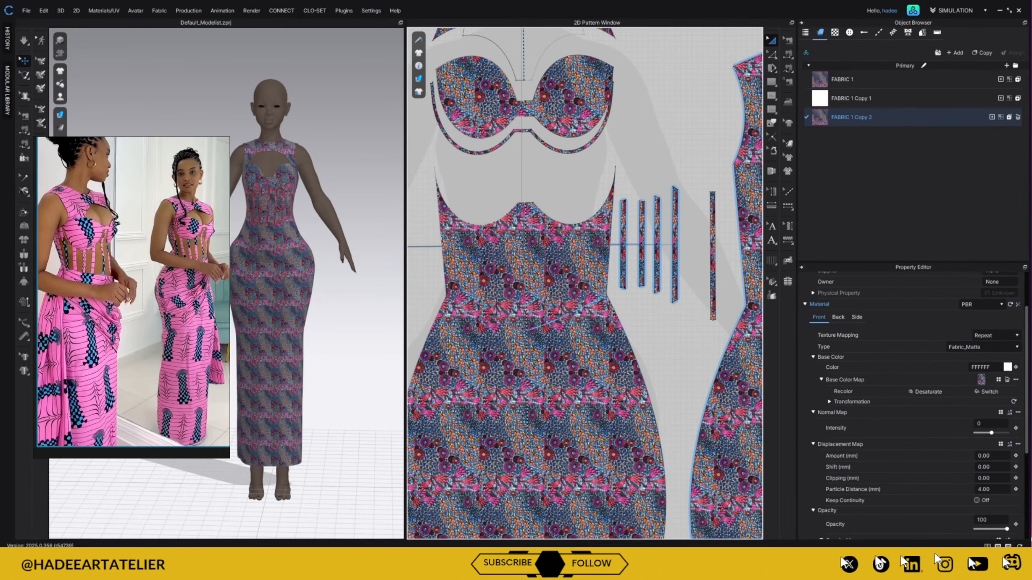
{"action": "left_click", "coordinate": [573, 312]}
{"action": "right_click", "coordinate": [569, 311]}
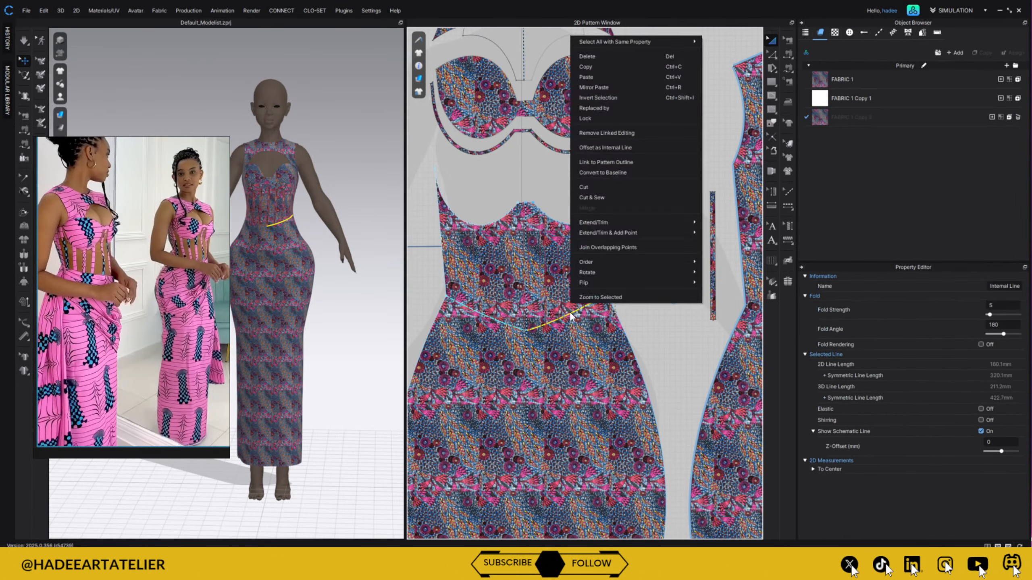
{"action": "left_click", "coordinate": [608, 197]}
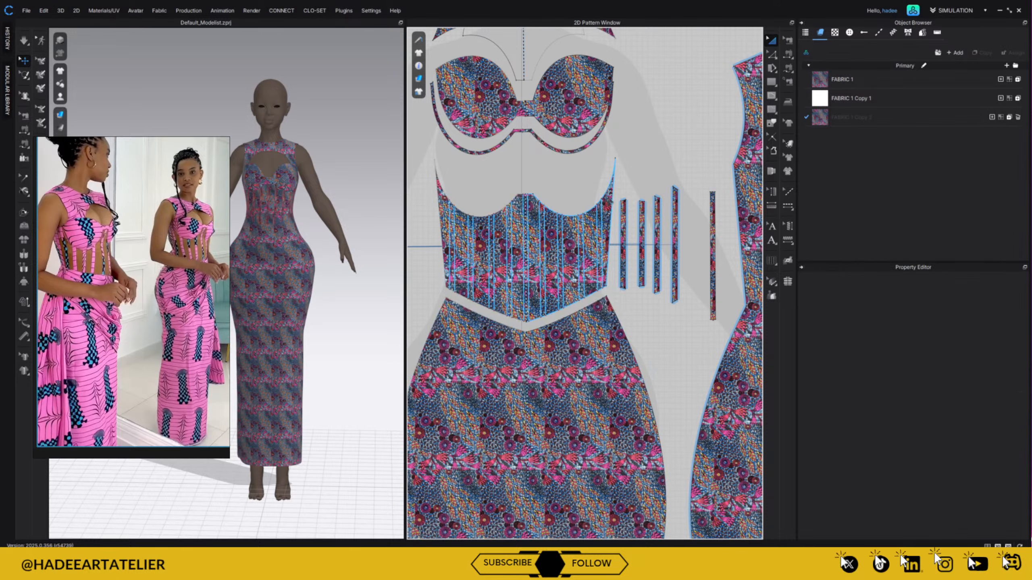
- Select the printed duplicate of FABRIC 1 for editing
{"action": "left_click", "coordinate": [864, 117]}
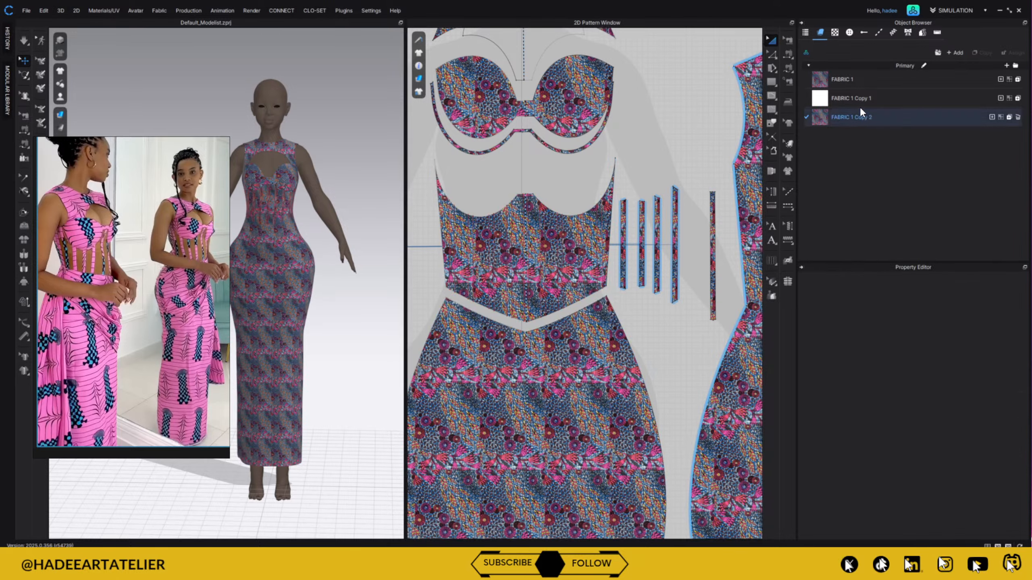